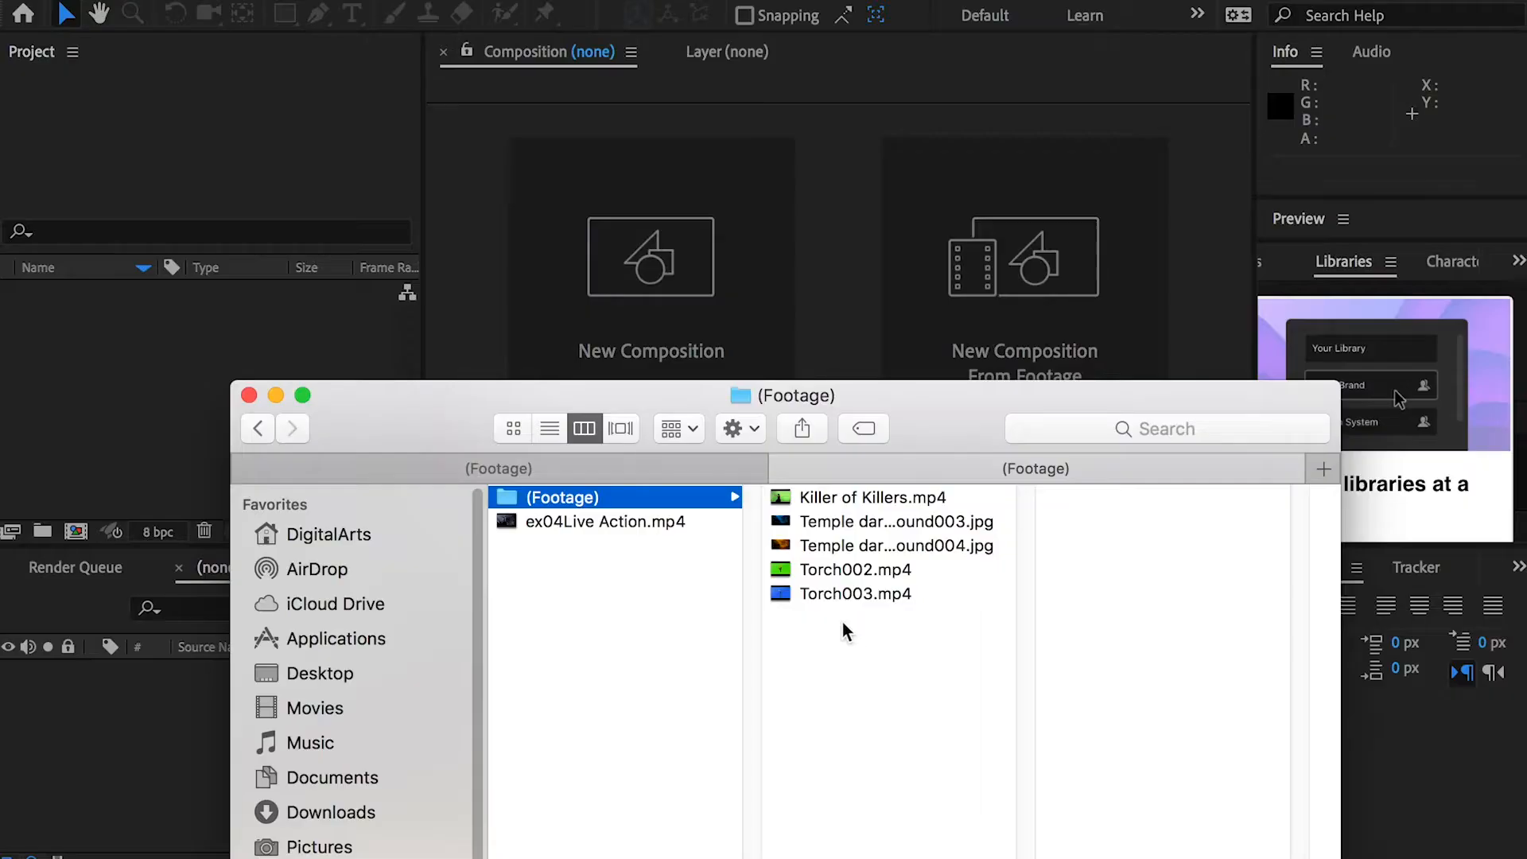
Step: Import Killer of Killers.mp4, Temple darkblue background004.jpg, Torch002.mp4 and Torch003.mp4 from the (Footage) folder into the project
left_click_drag(833, 649, 813, 488)
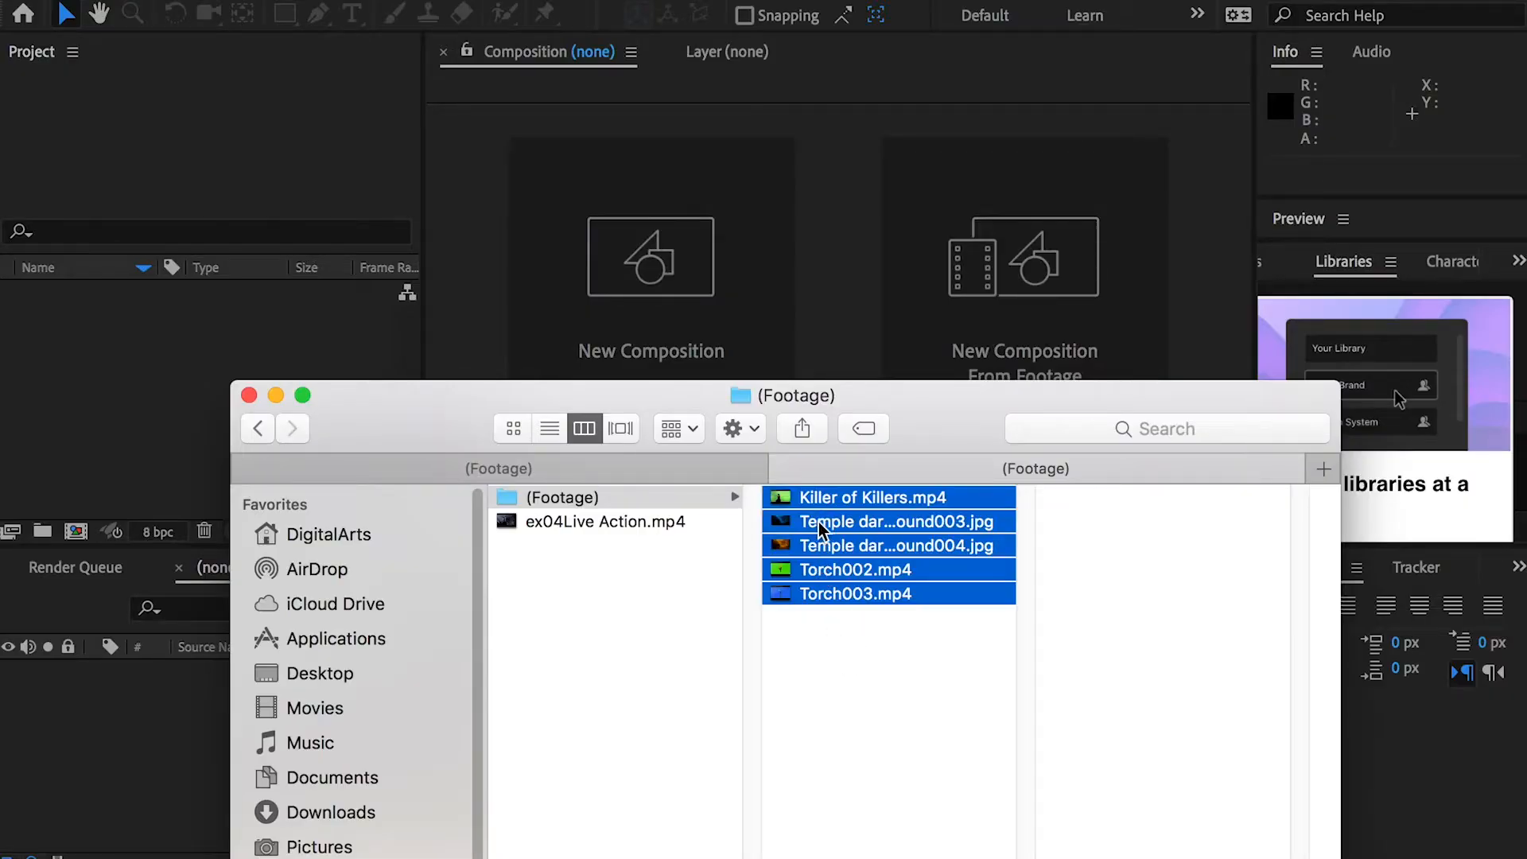
left_click(818, 522, "super")
left_click_drag(839, 547, 151, 428)
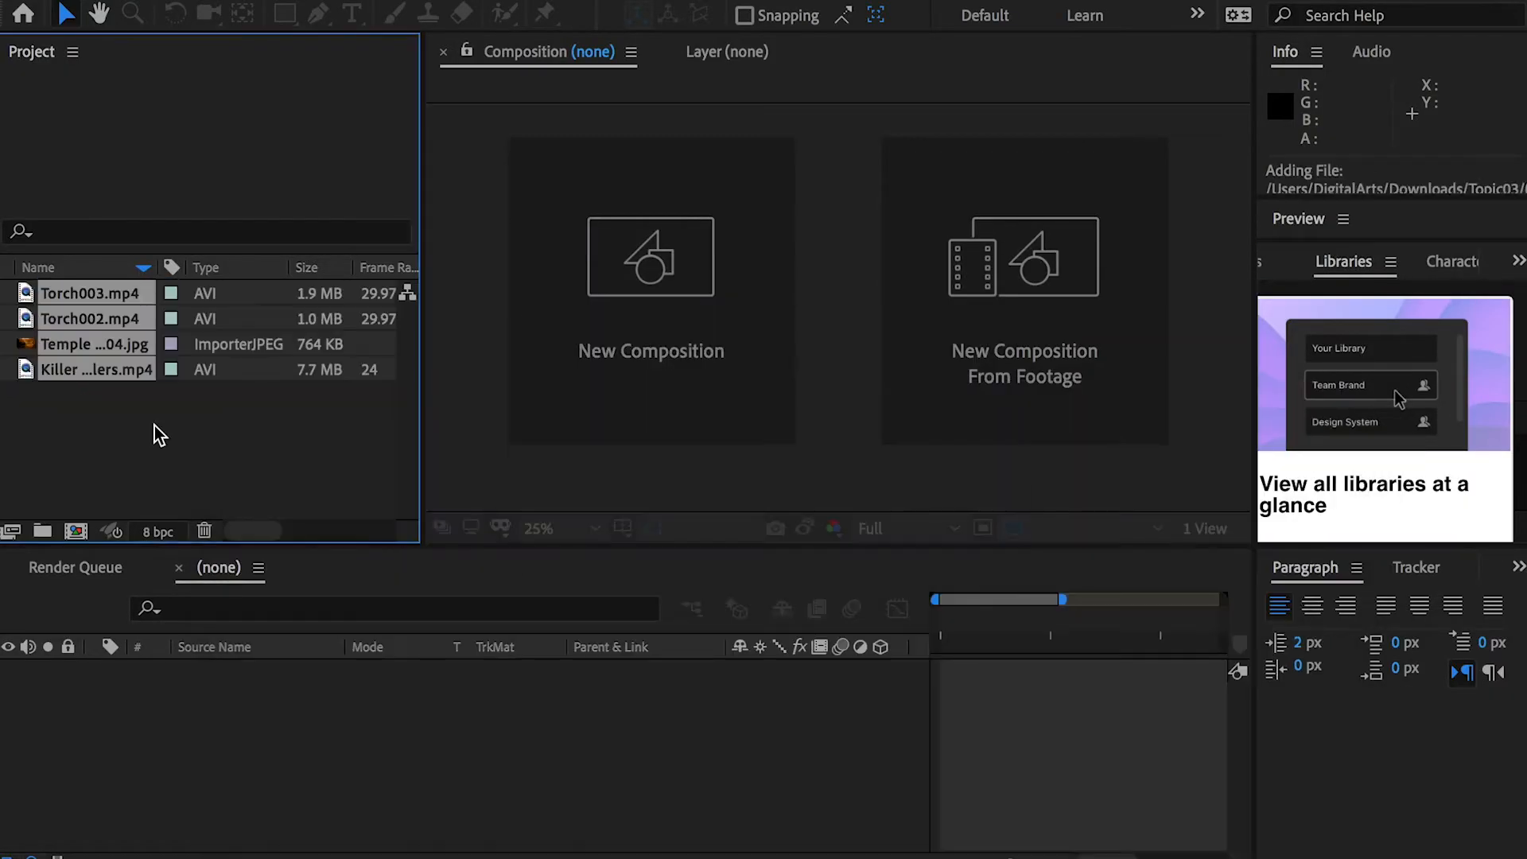
Step: Preview the orange temple background image, Killer of Killers.mp4, Torch002.mp4 and Torch003.mp4 in the (Footage) folder
left_click(828, 546)
key("space")
key("space")
left_click(800, 496)
key("space")
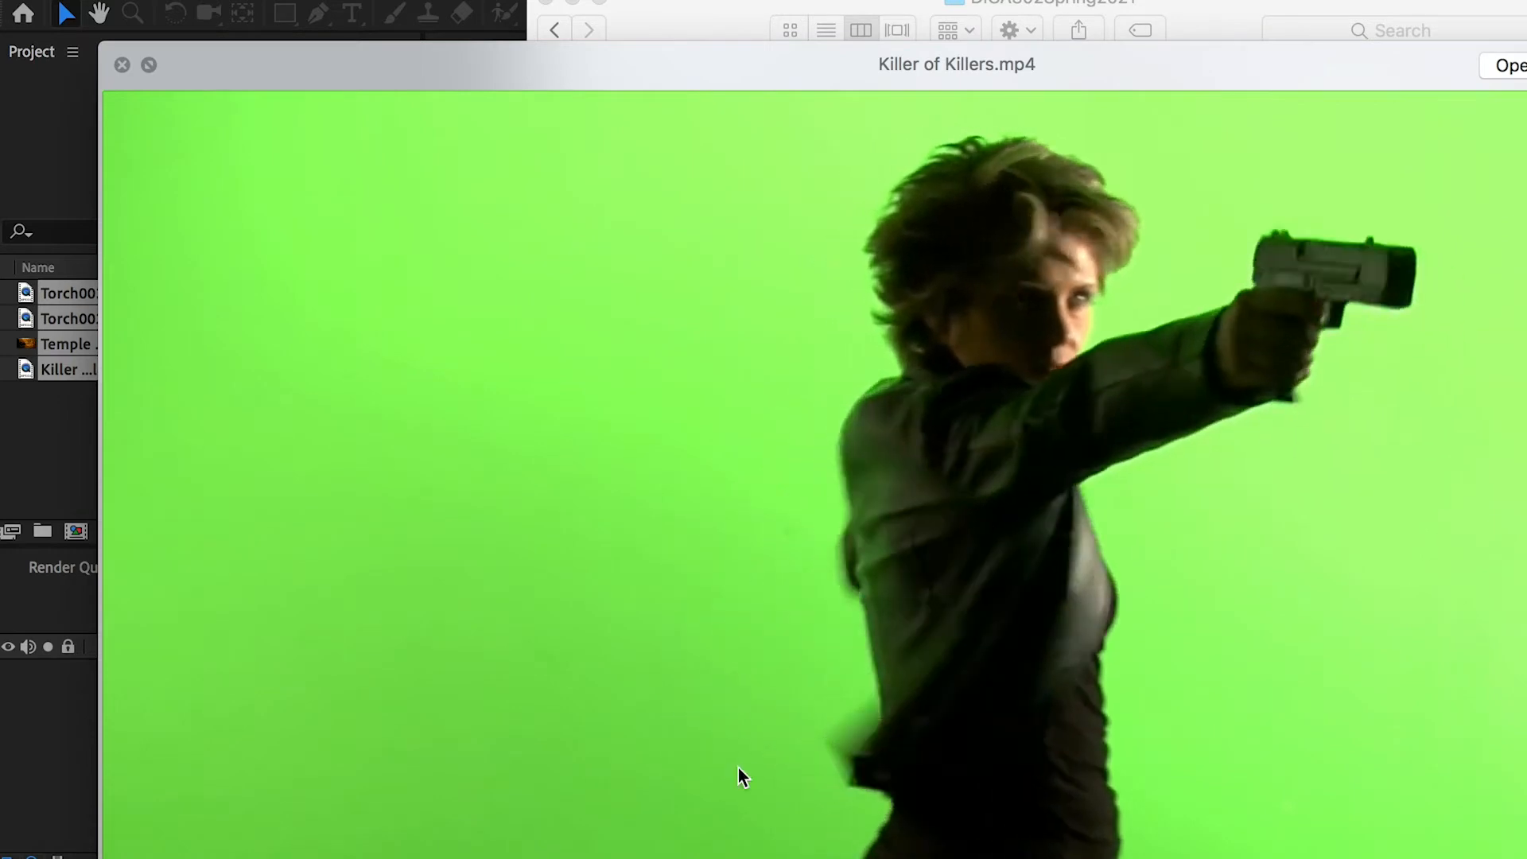
key("space")
left_click(854, 573)
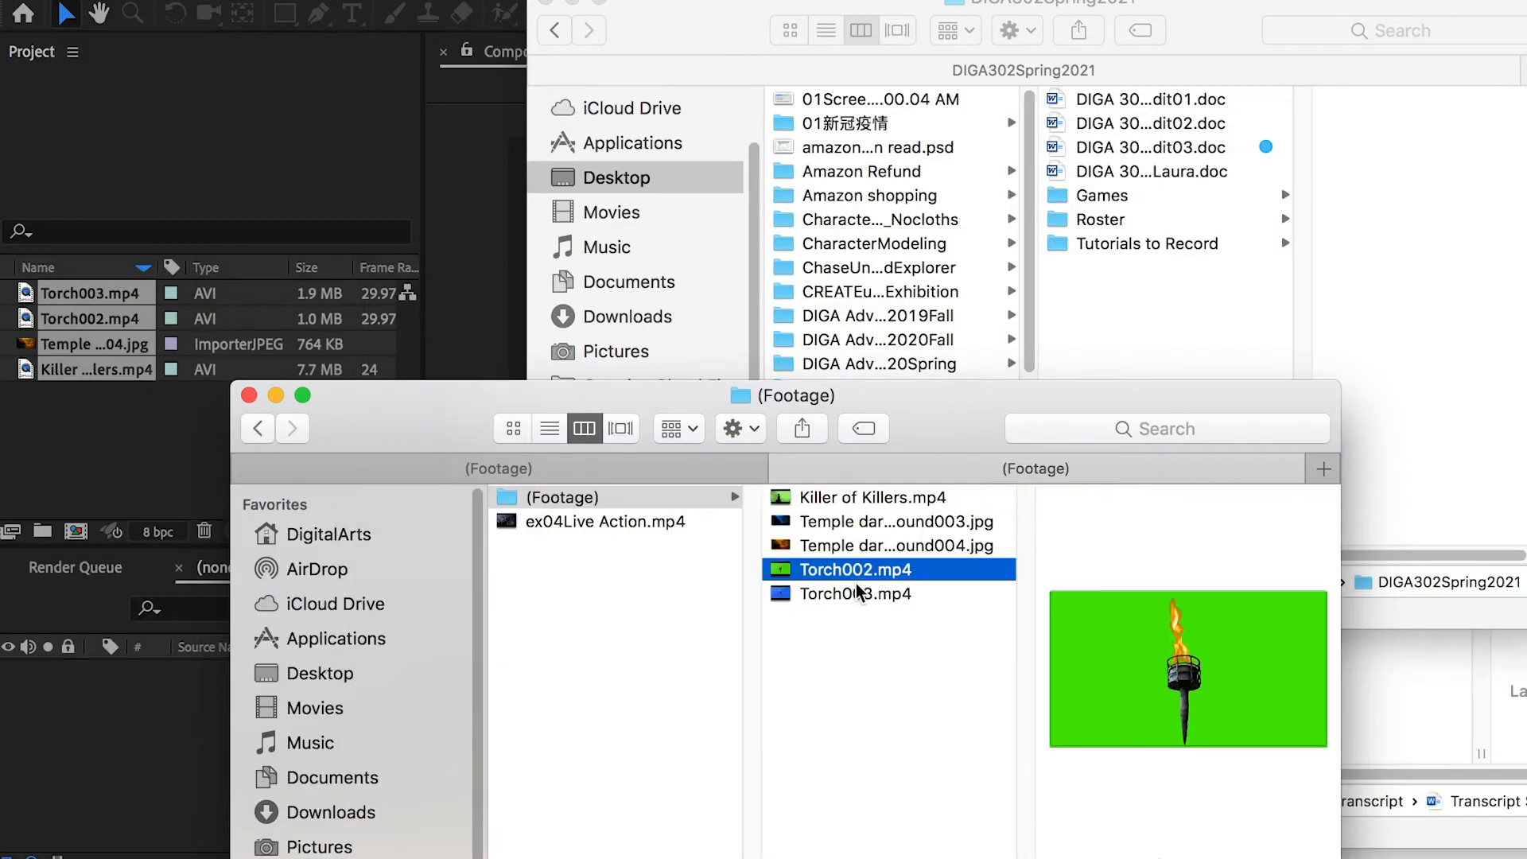
key("space")
key("space")
left_click(828, 590)
key("space")
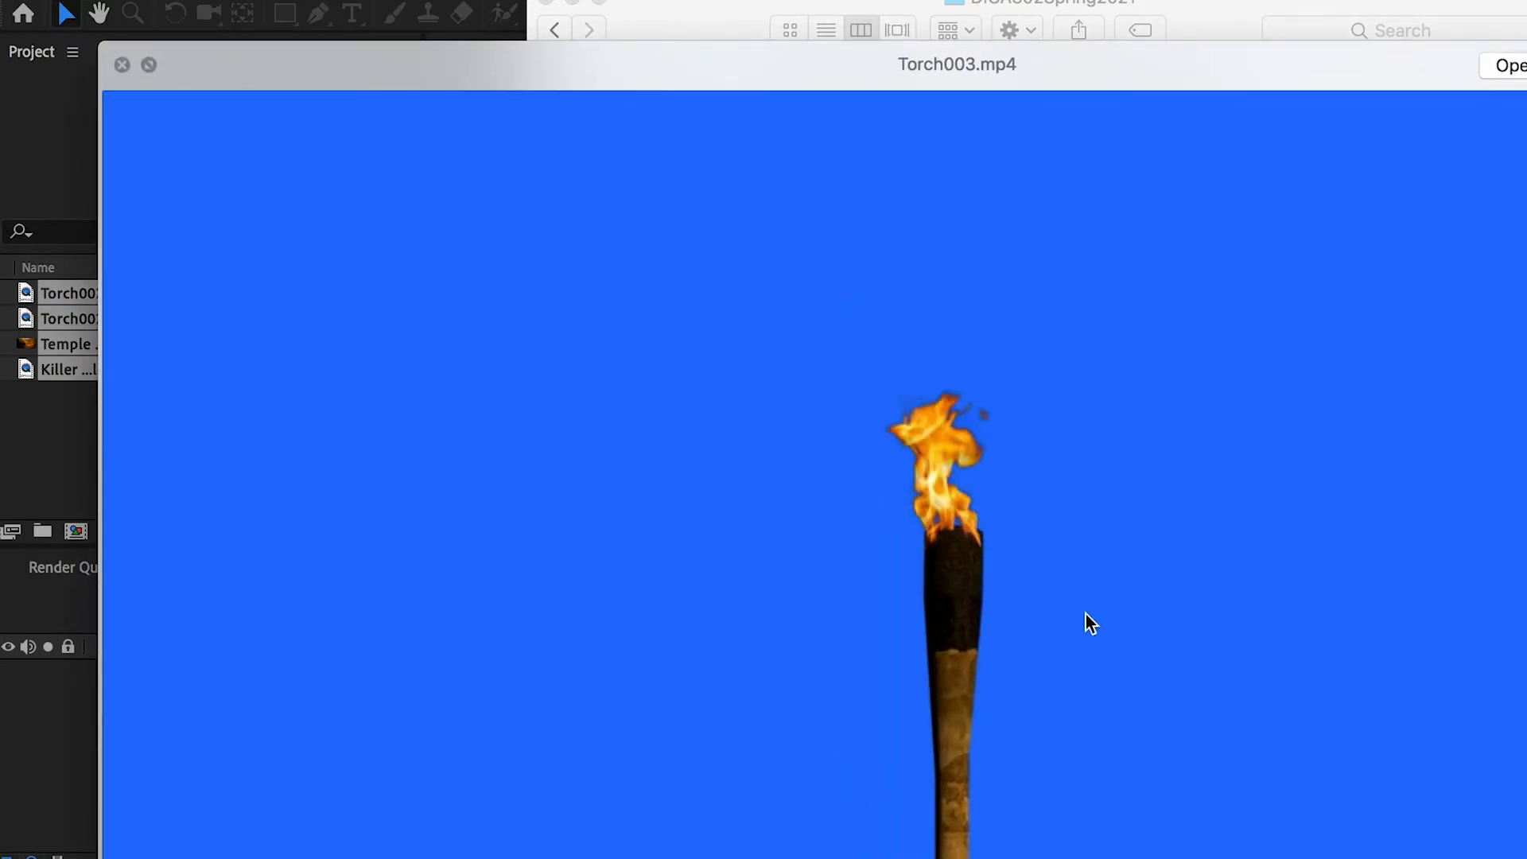
key("space")
Step: Switch back to After Effects and start a new composition with the HDTV 1080 24 preset
left_click(106, 446)
left_click(369, 22)
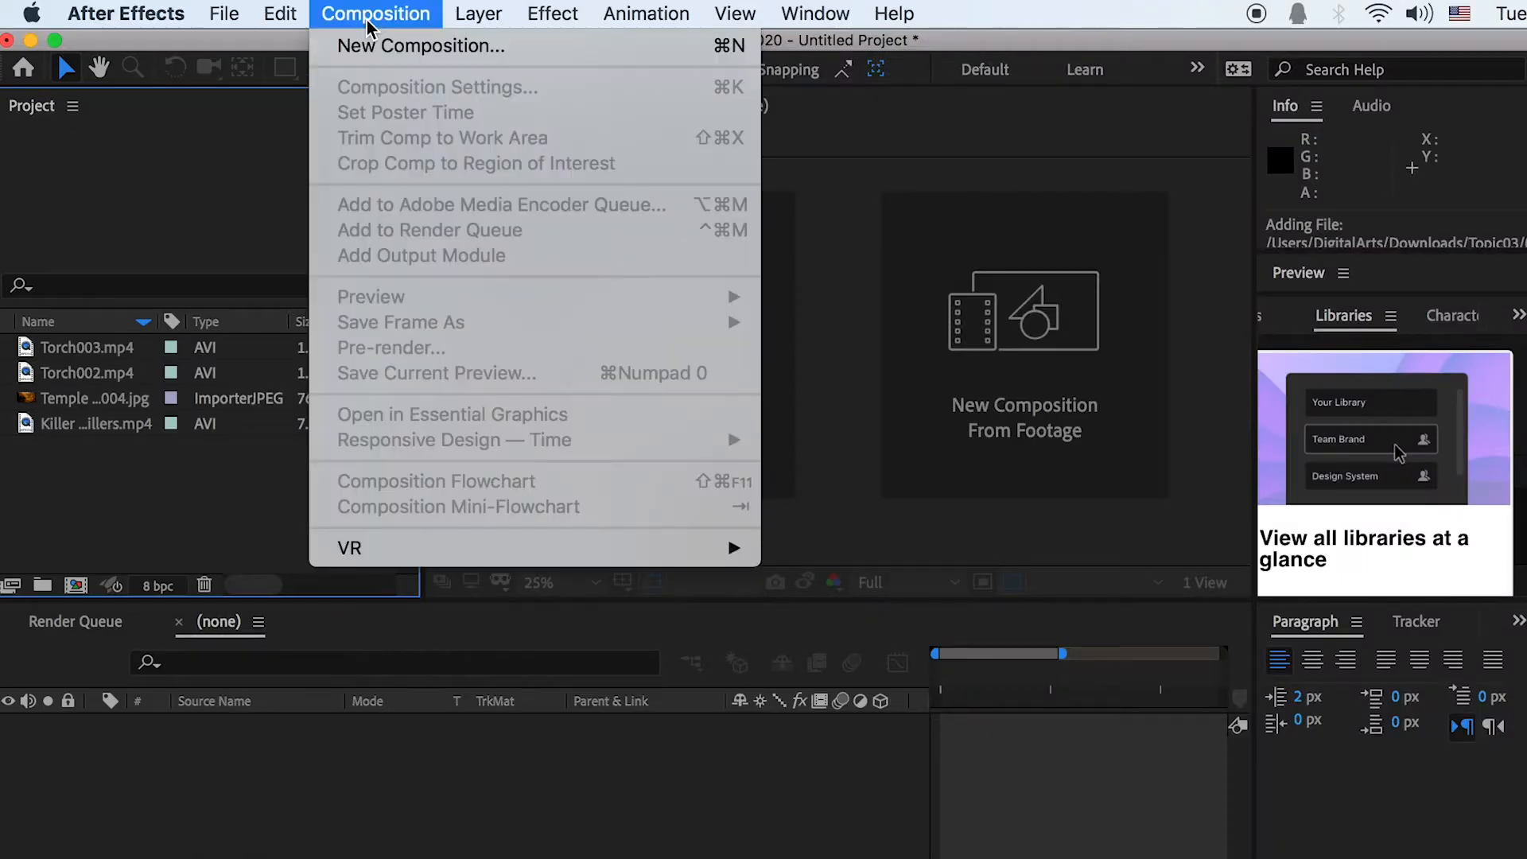
left_click(342, 45)
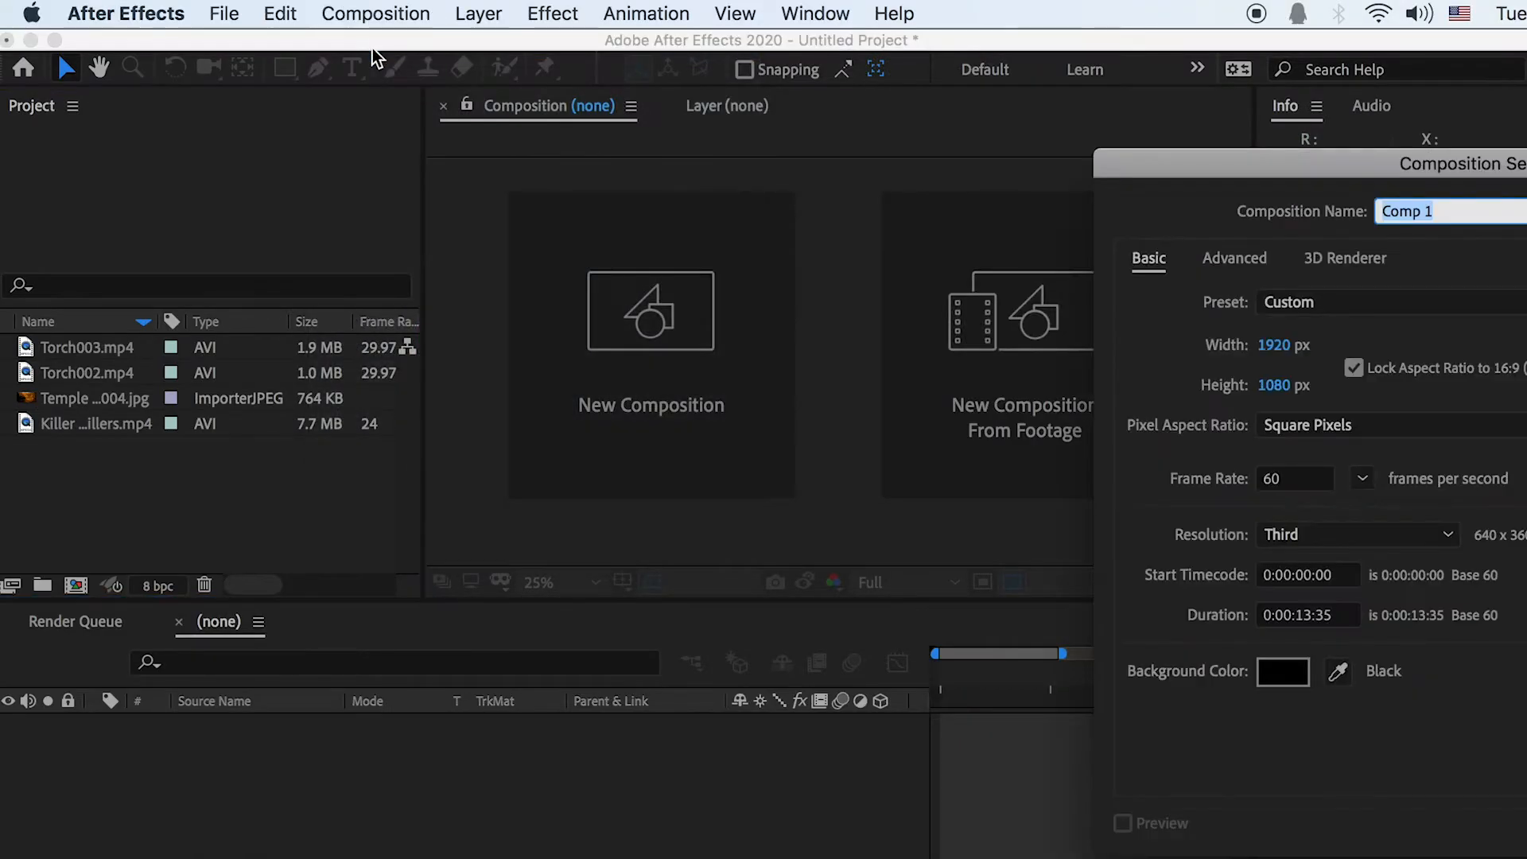
left_click_drag(1282, 163, 512, 122)
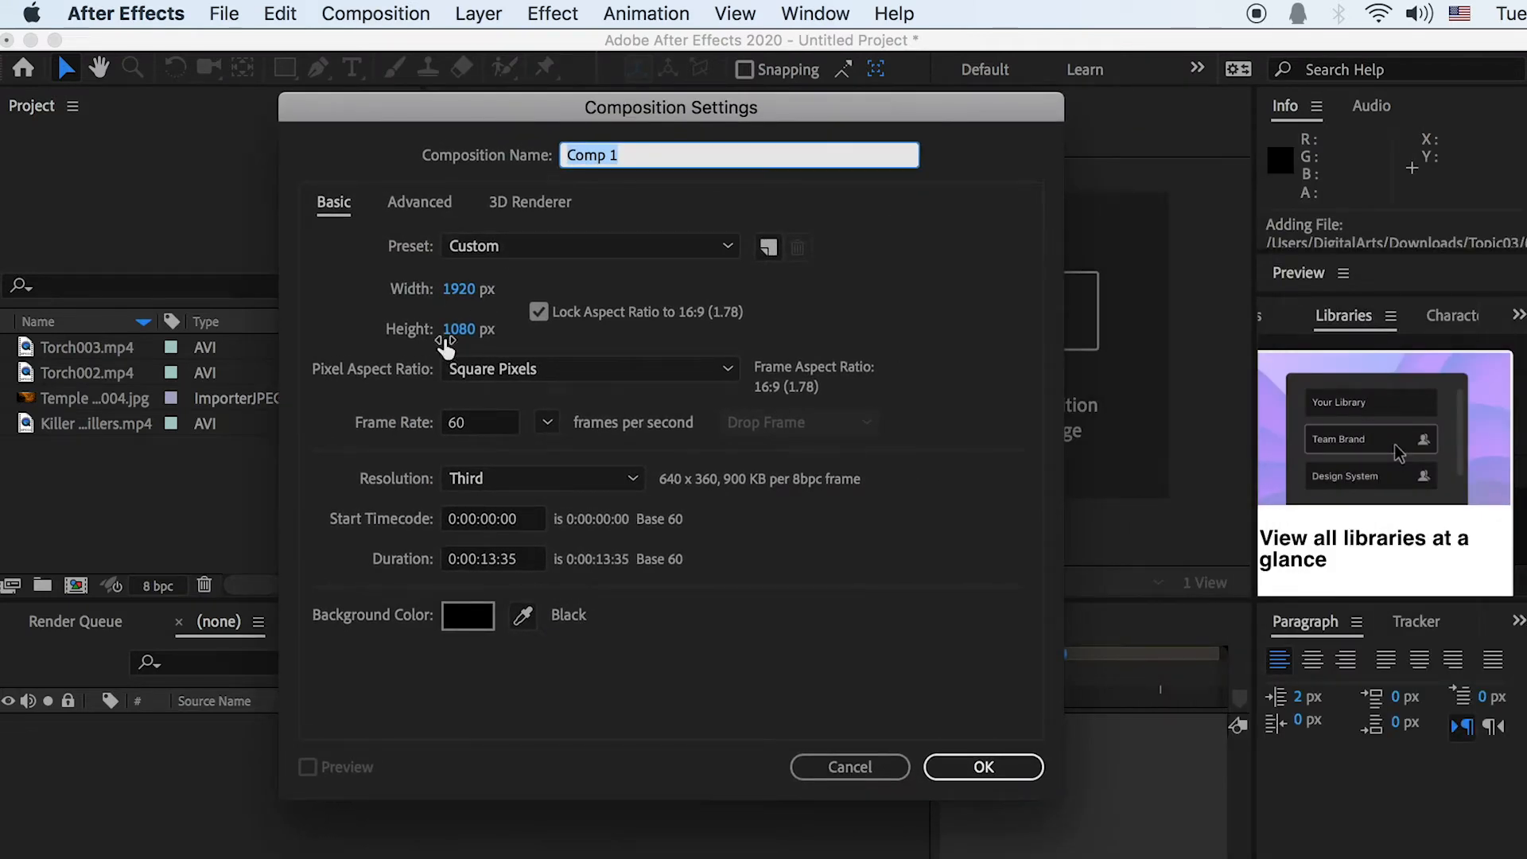
left_click(482, 423)
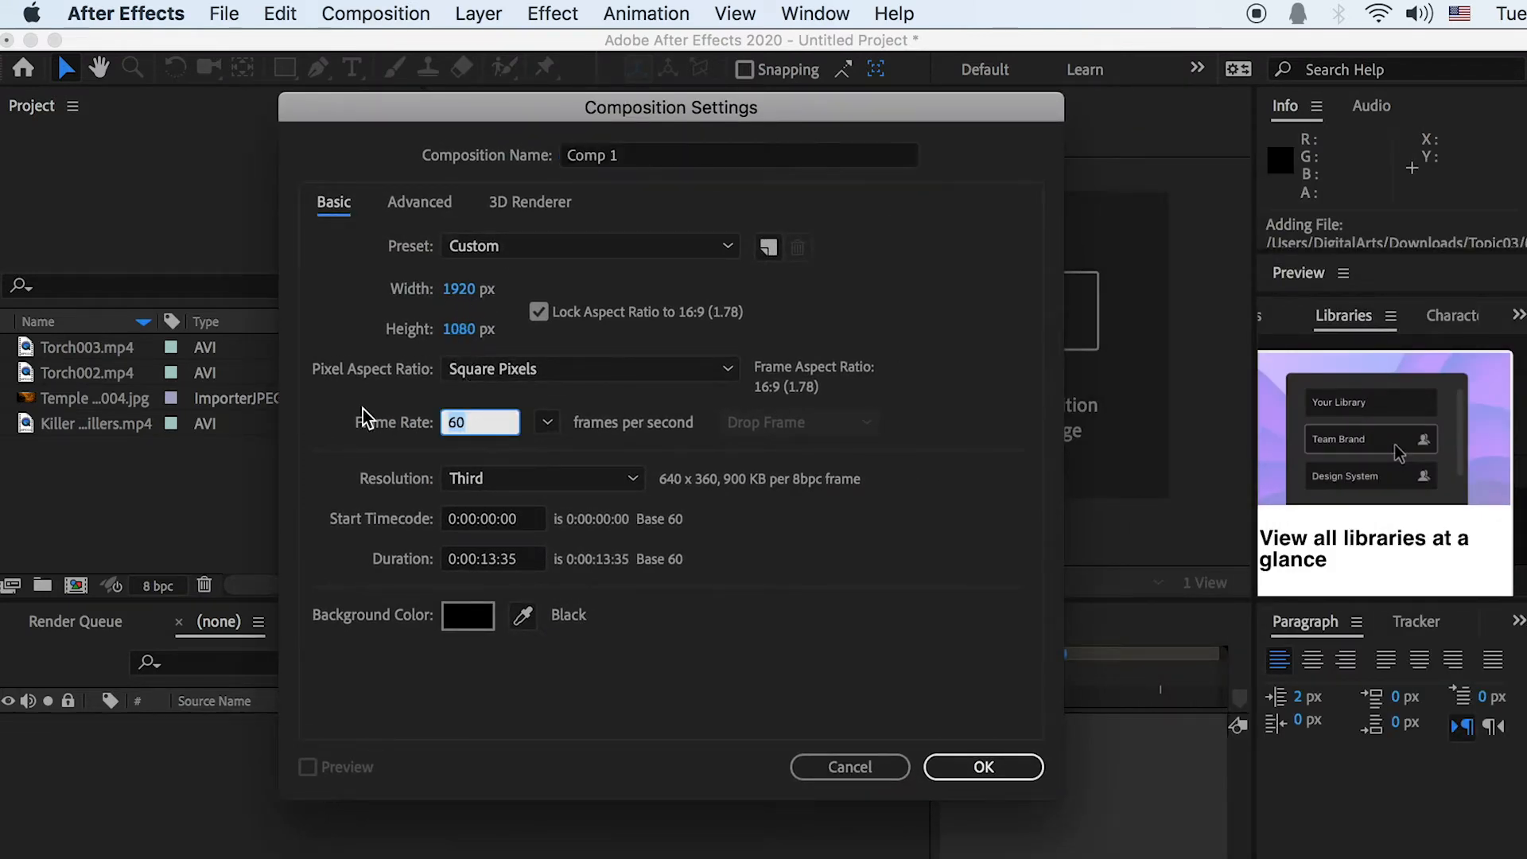
left_click(518, 250)
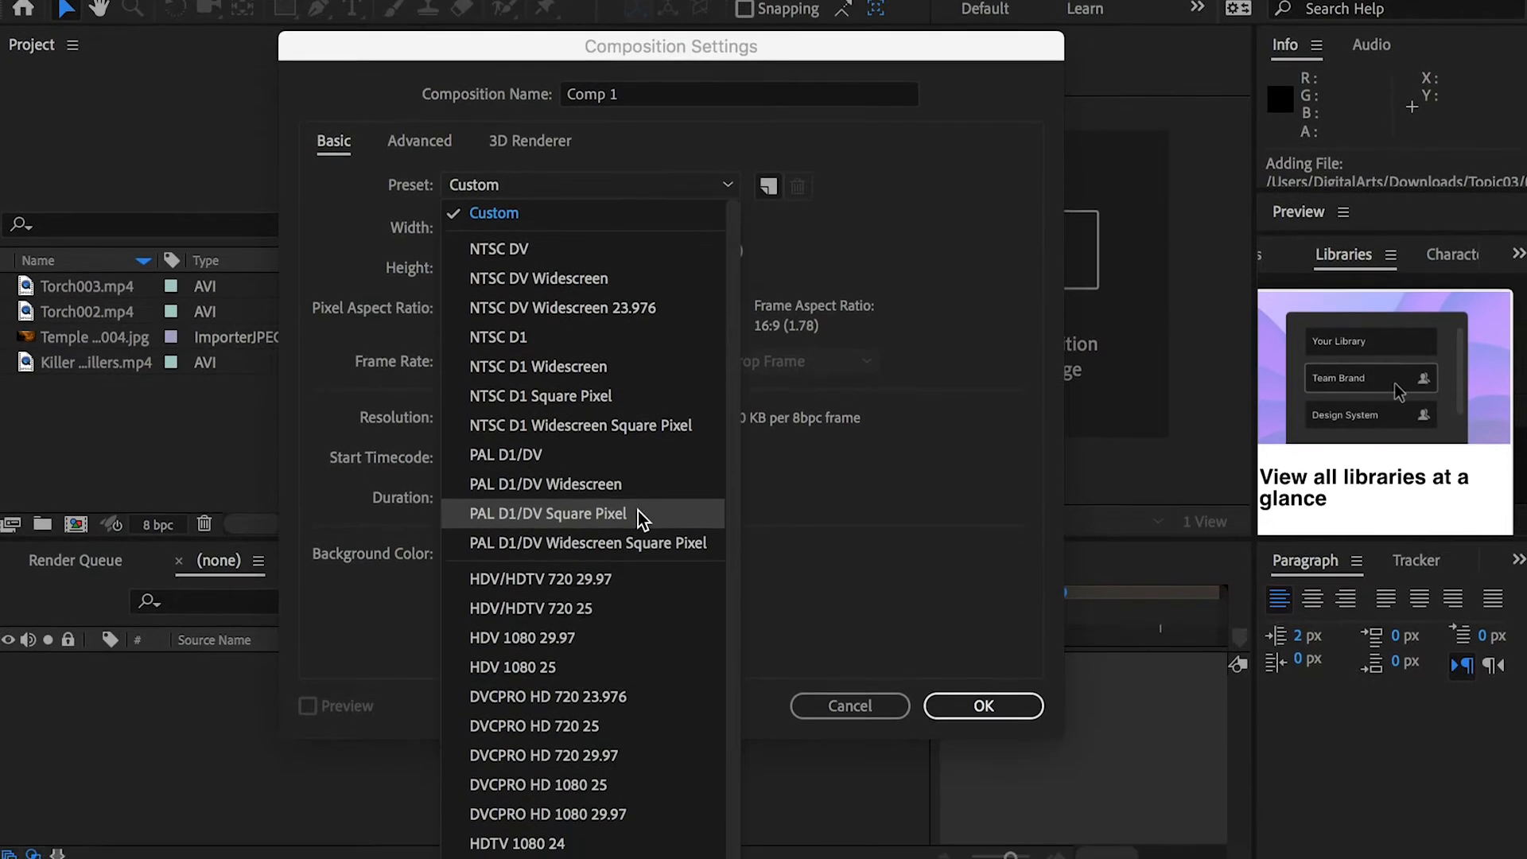
left_click(573, 842)
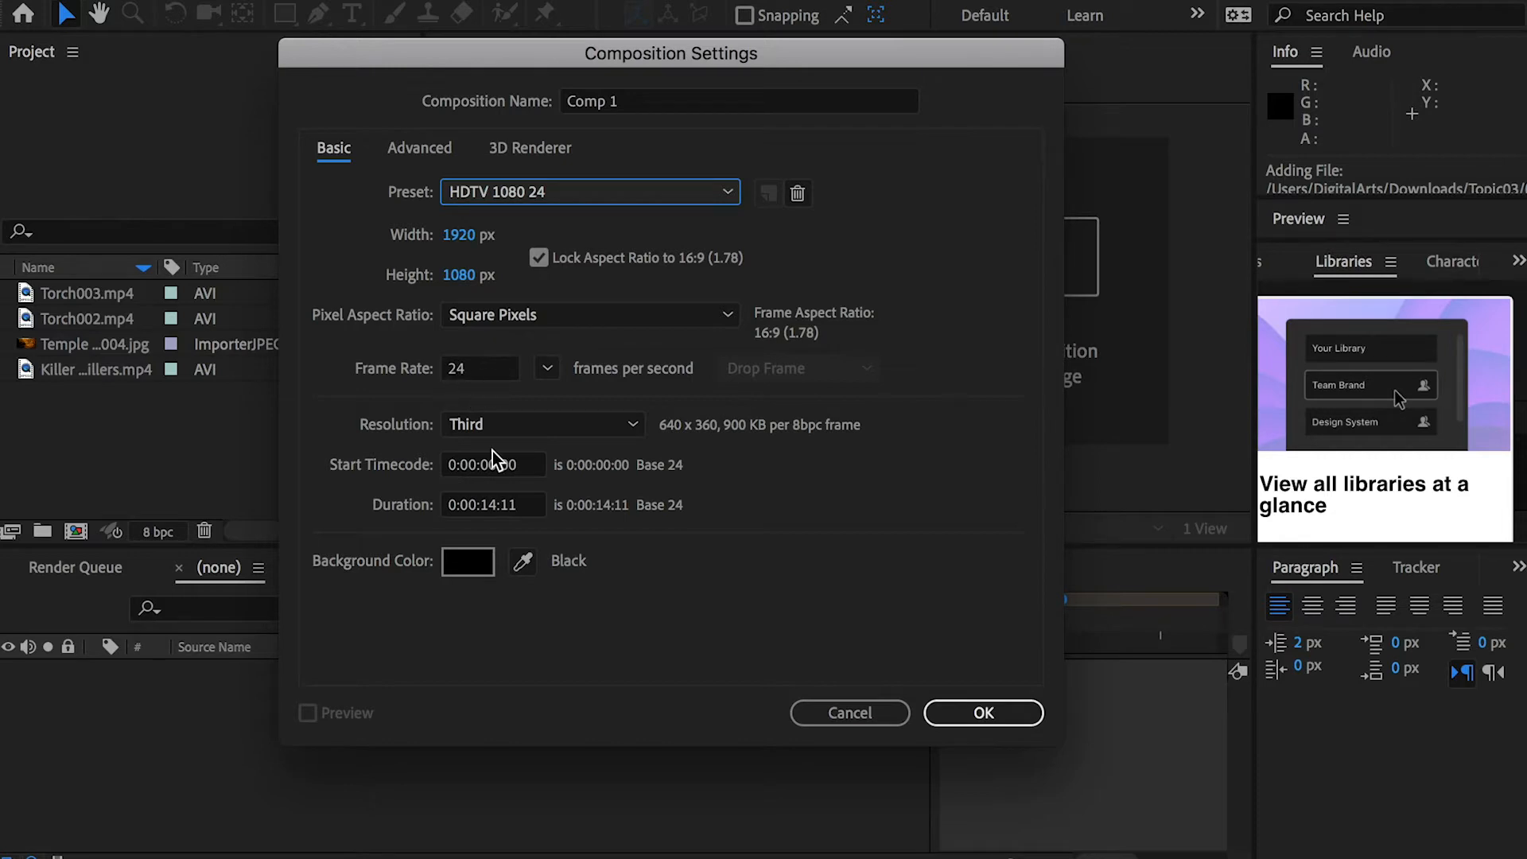
Step: Set the composition's duration to 0:00:10:00 and create it
left_click_drag(495, 505, 500, 505)
type("0:00")
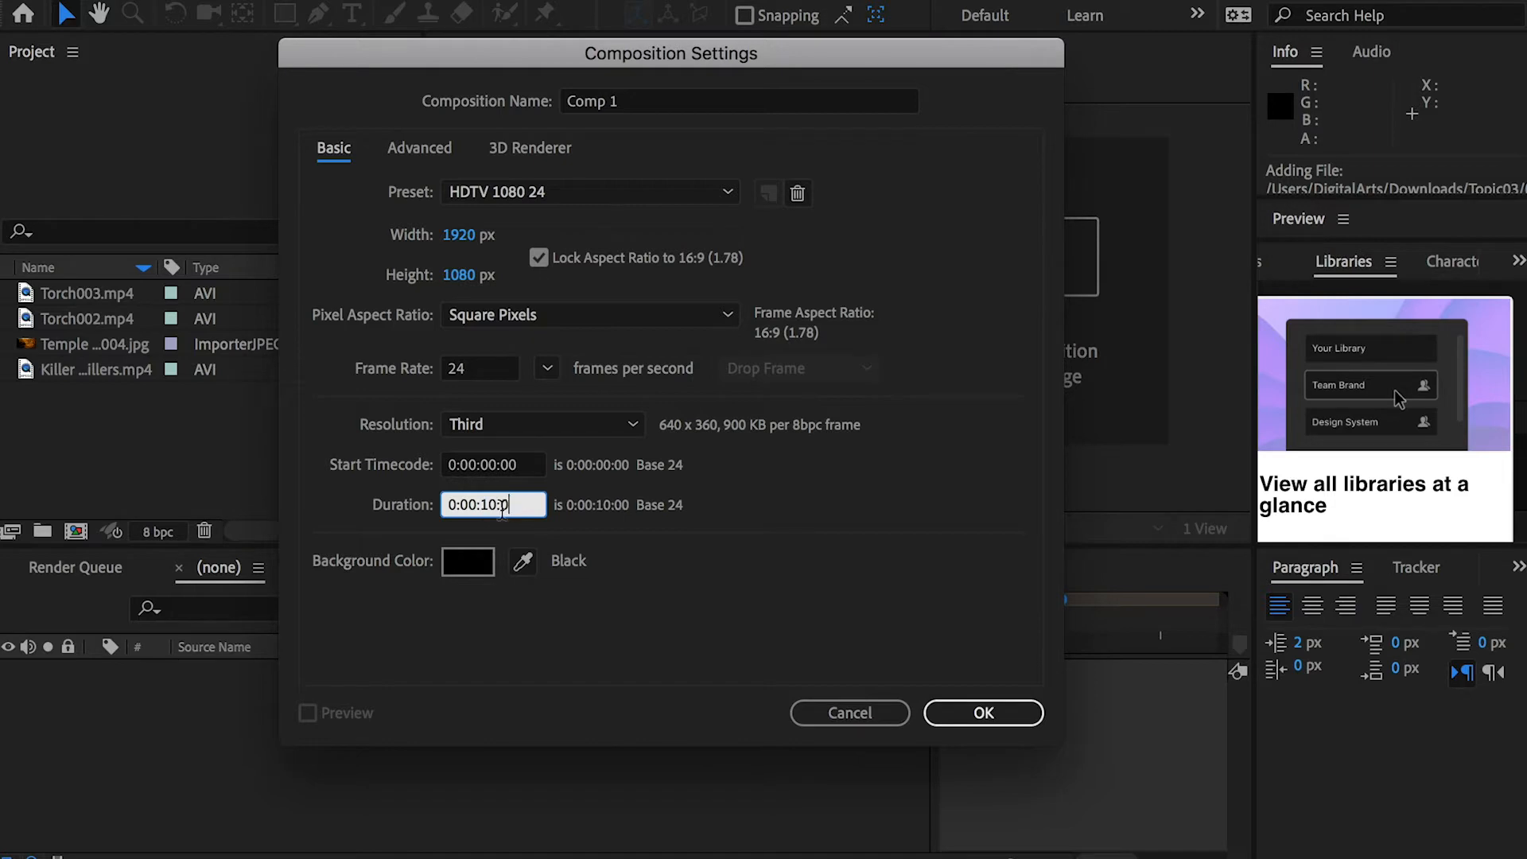
left_click(589, 532)
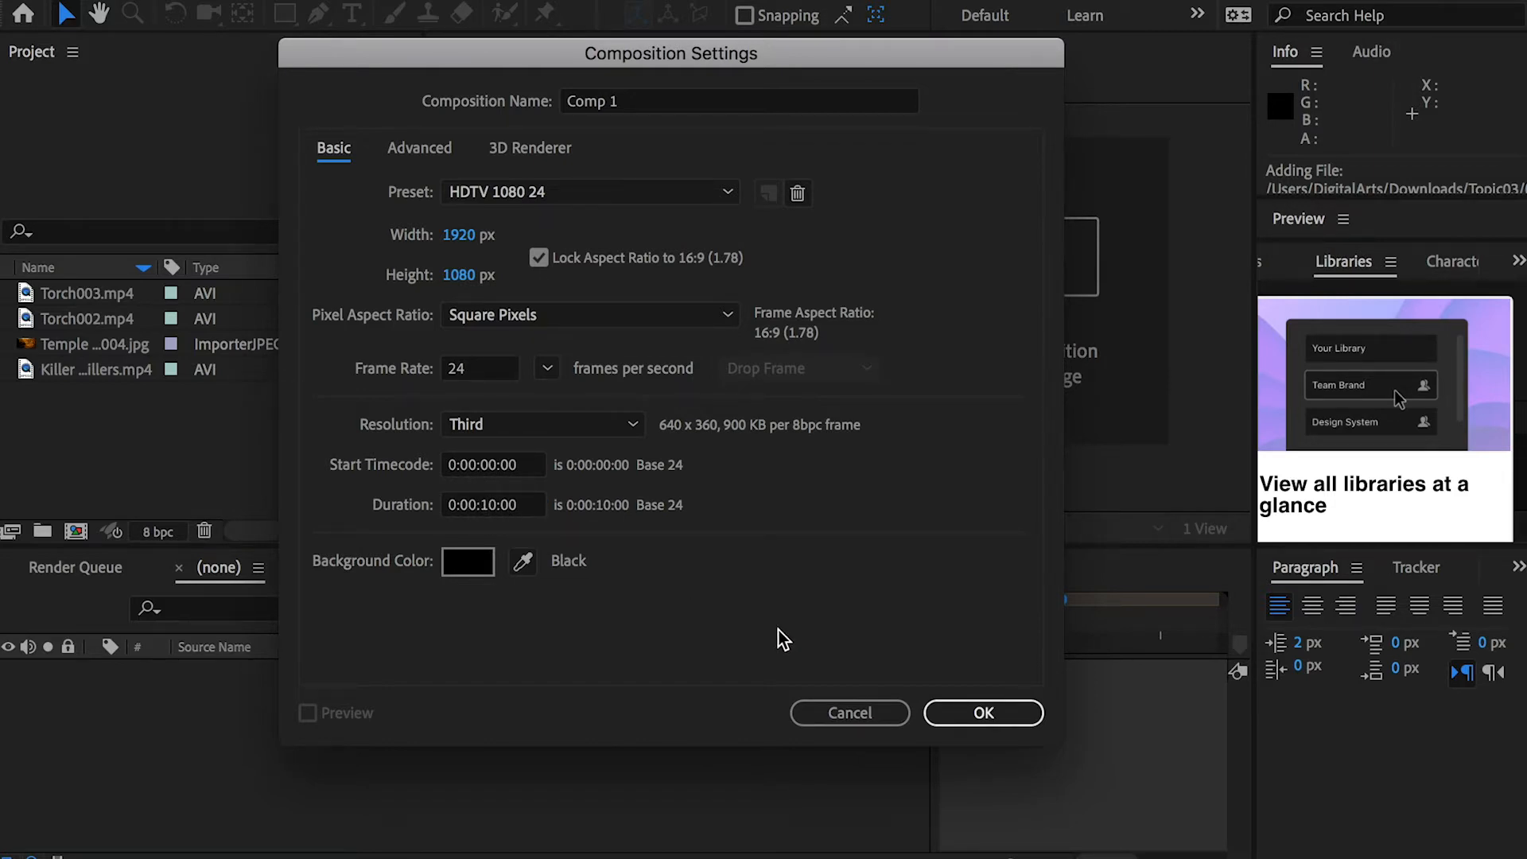
left_click(968, 713)
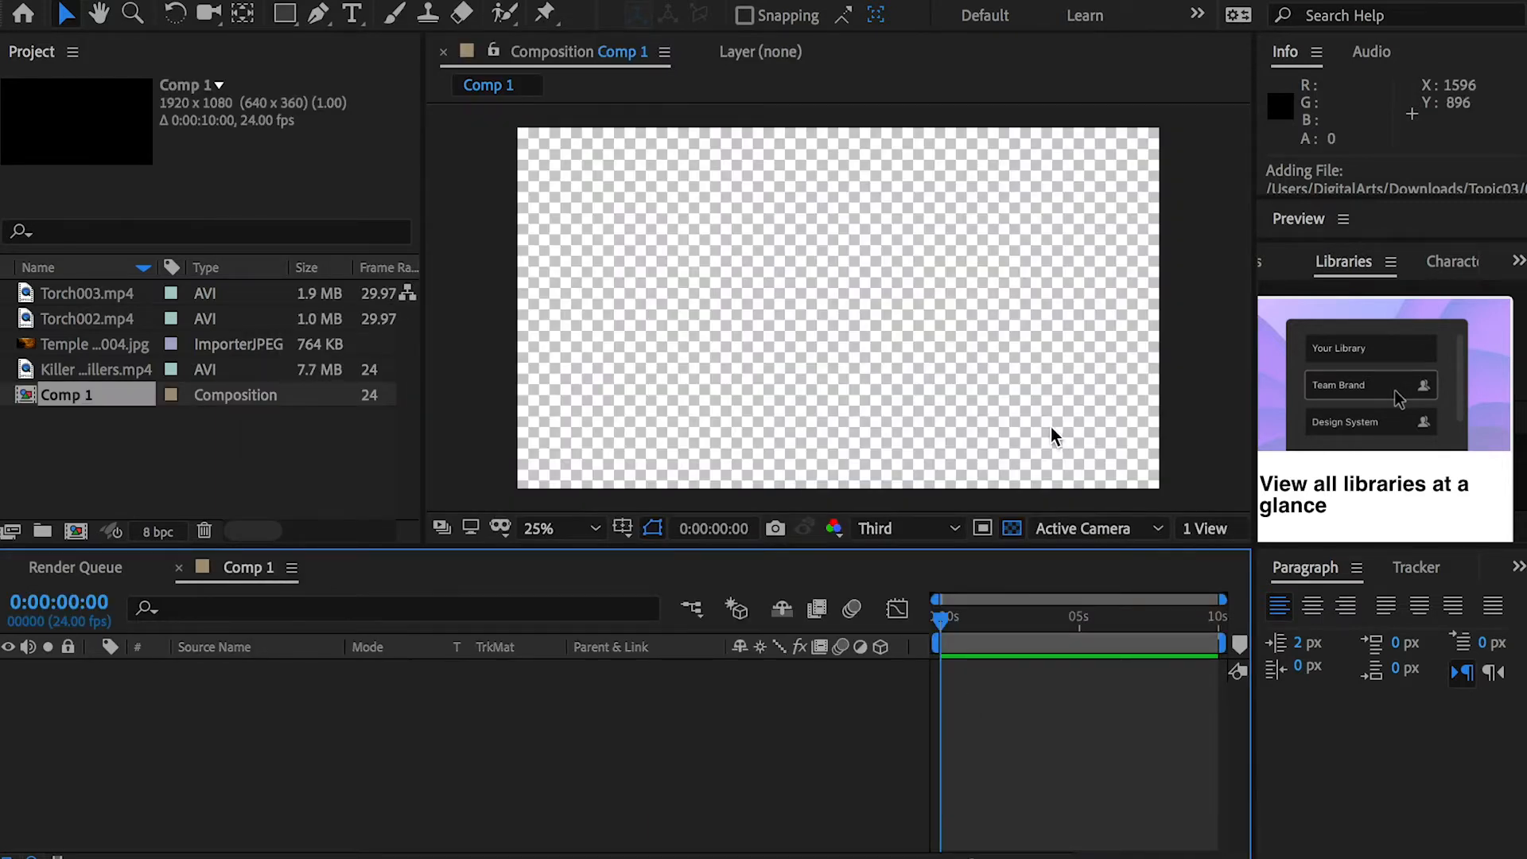
Step: Rename the new composition in the project as SC01
left_click(78, 403)
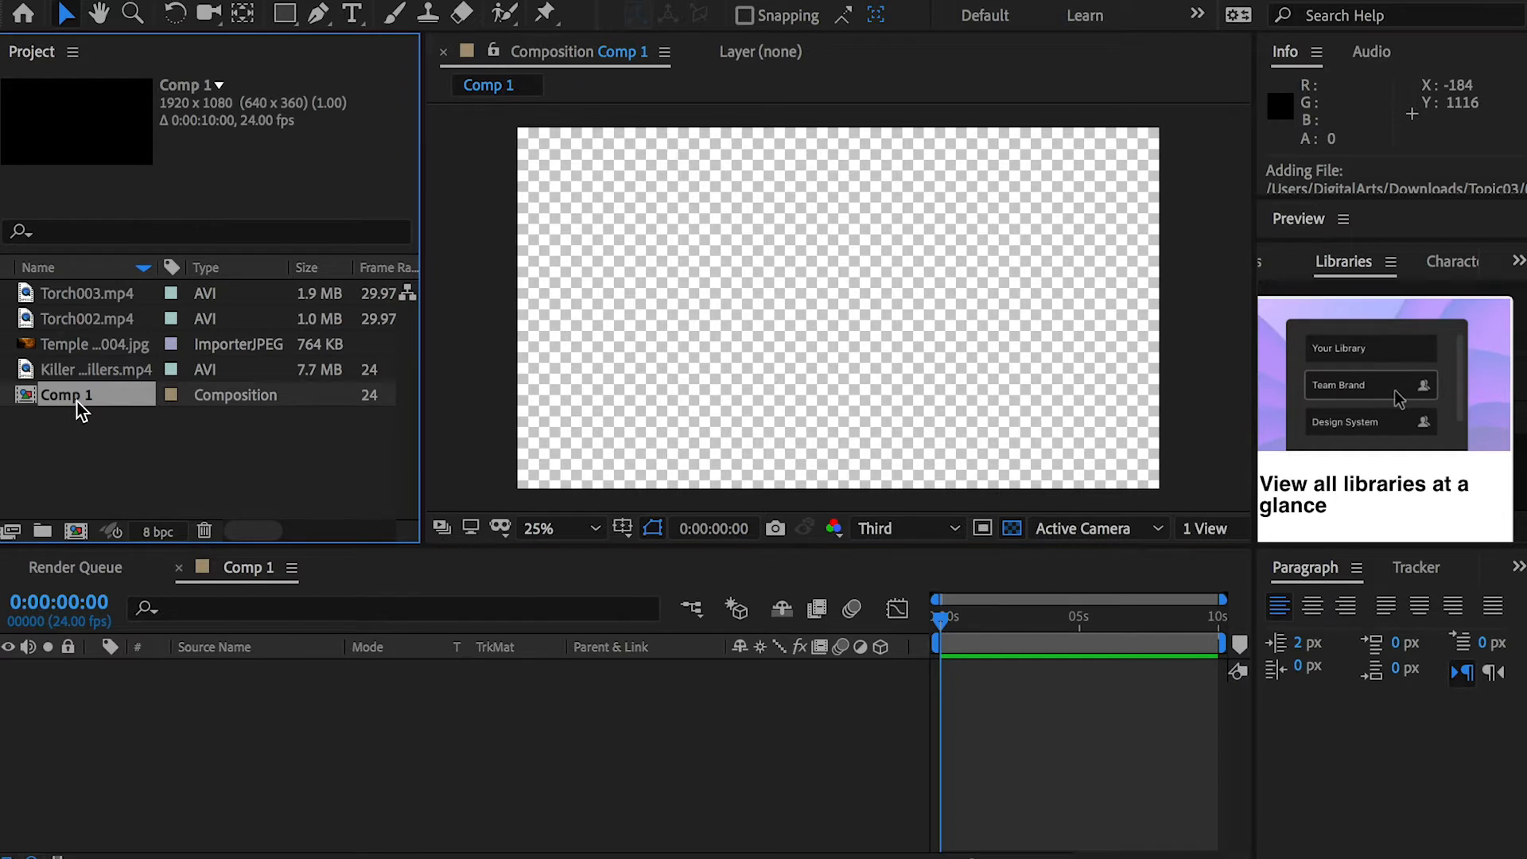
key("Return")
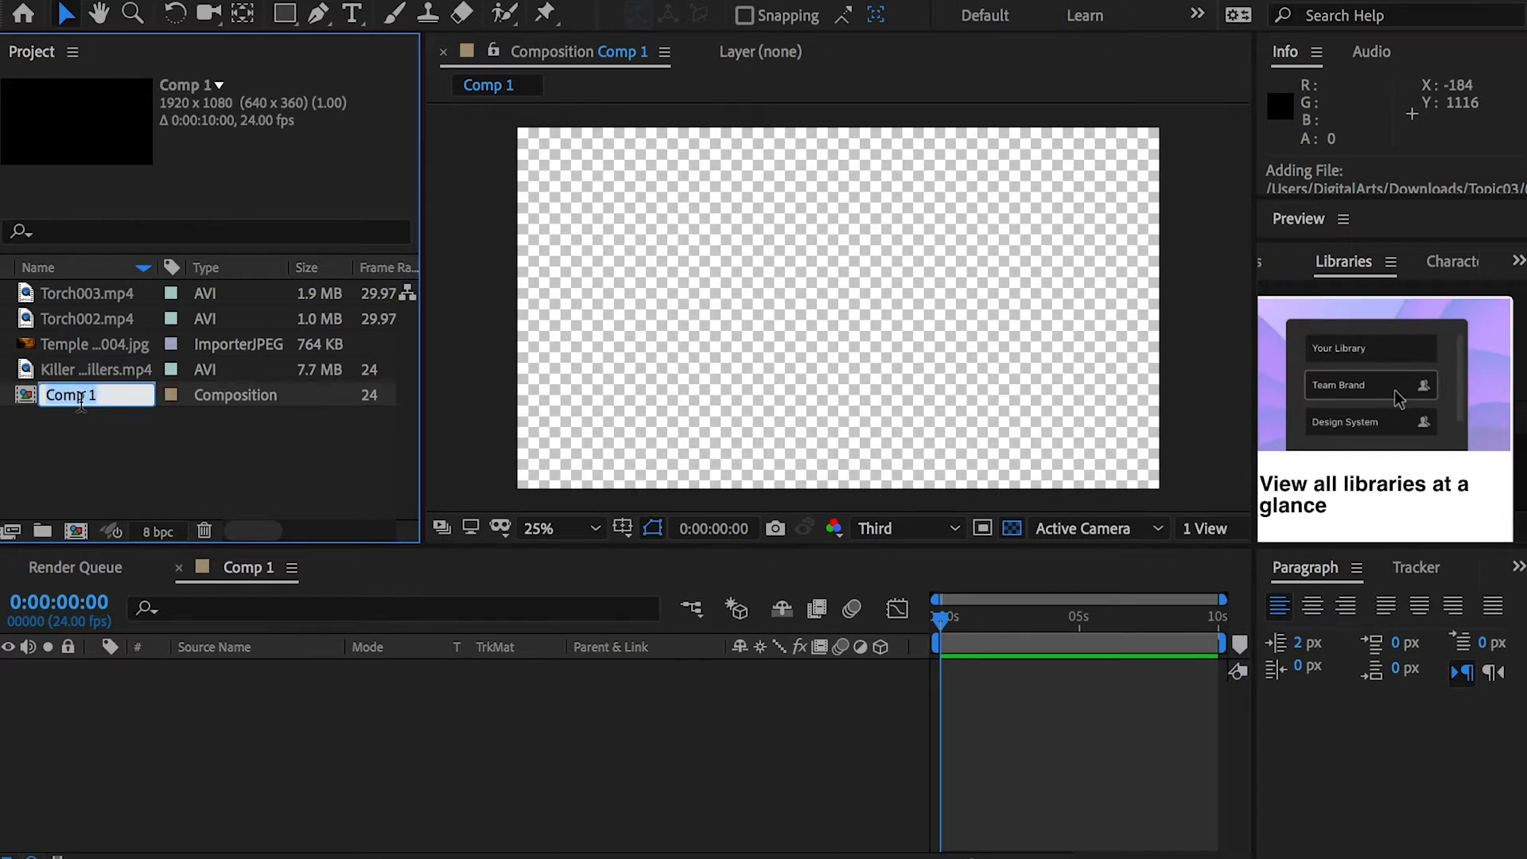
type("sc")
type("01")
key("Return")
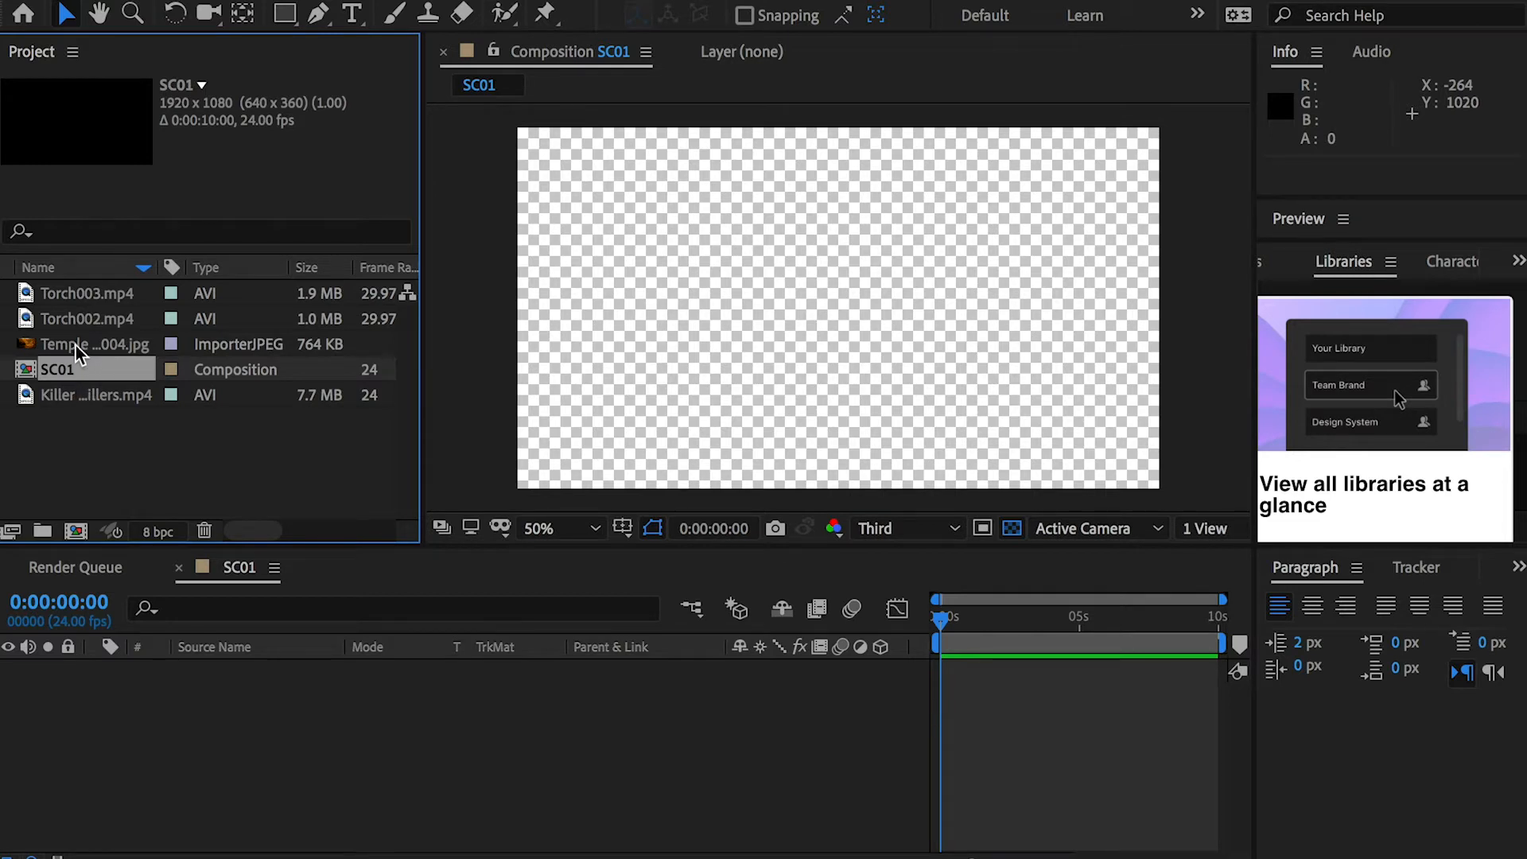
Step: Add the temple background image to the SC01 timeline and scale it to 200% so it fills the frame
left_click_drag(68, 345, 330, 697)
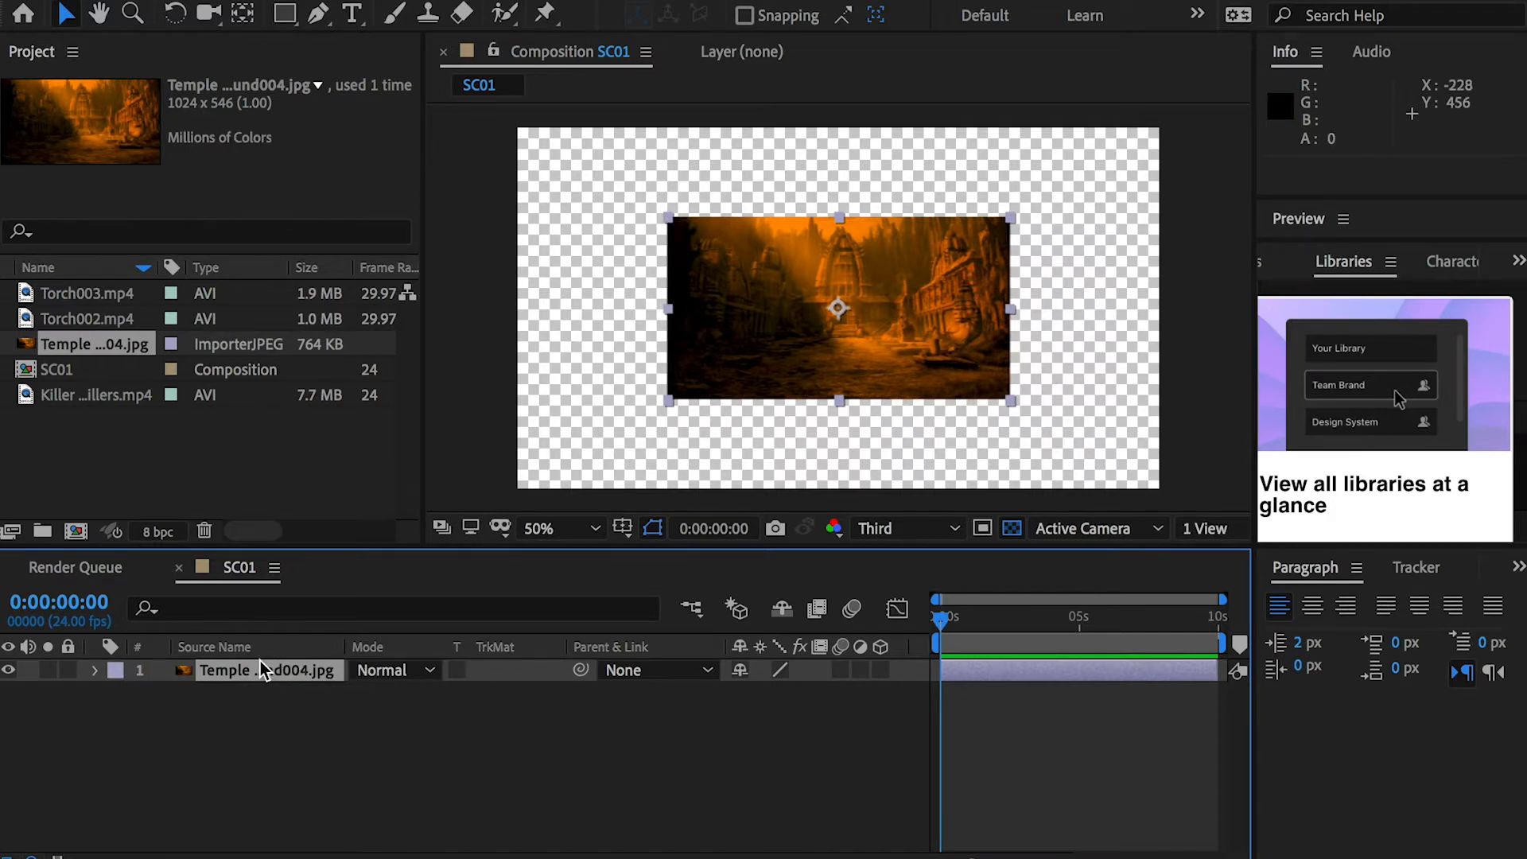
key("s")
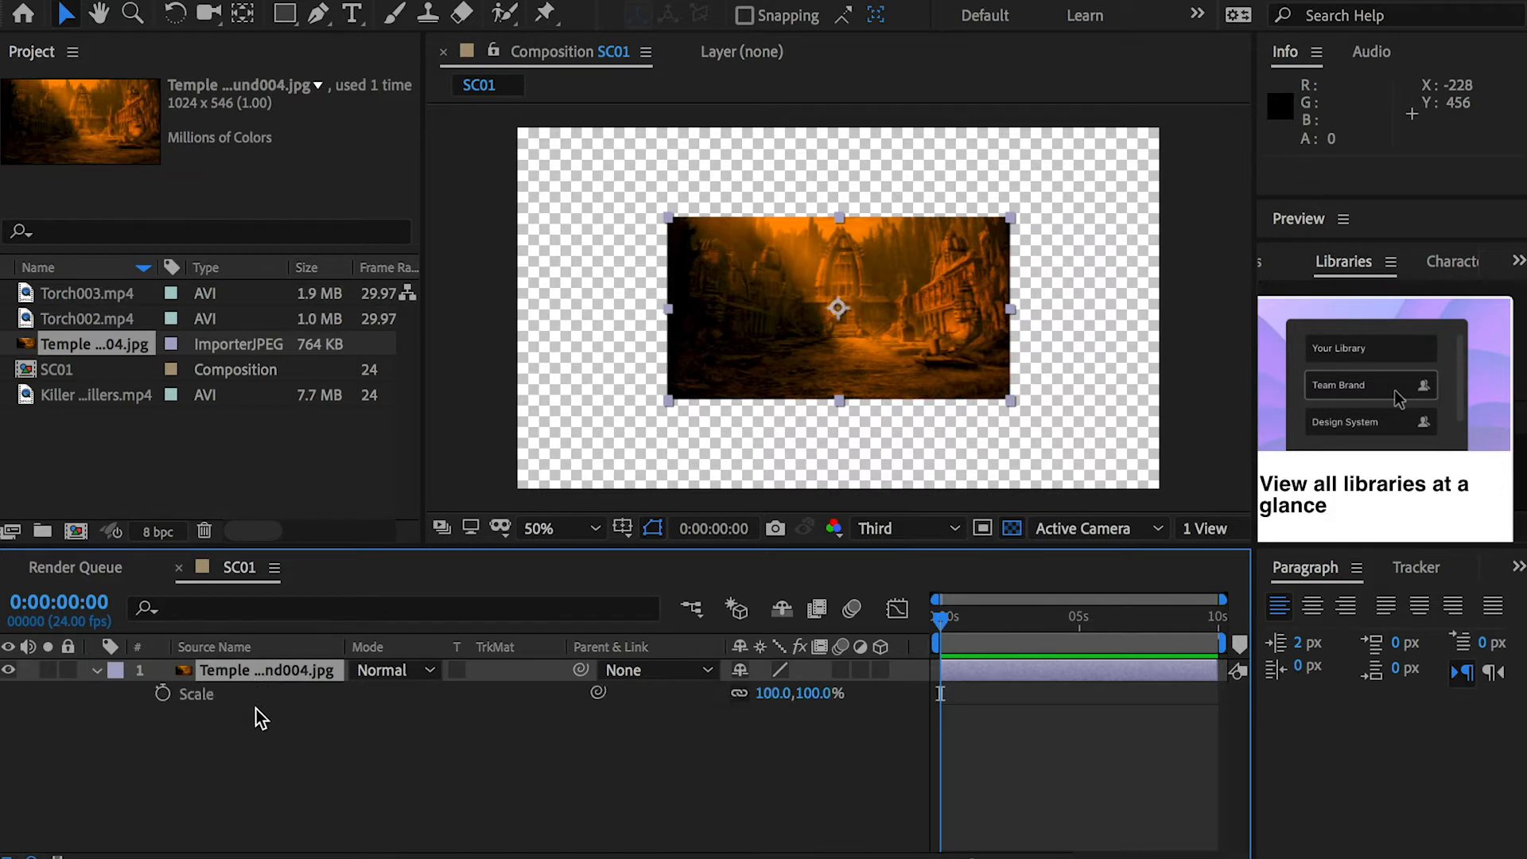
left_click_drag(818, 693, 940, 695)
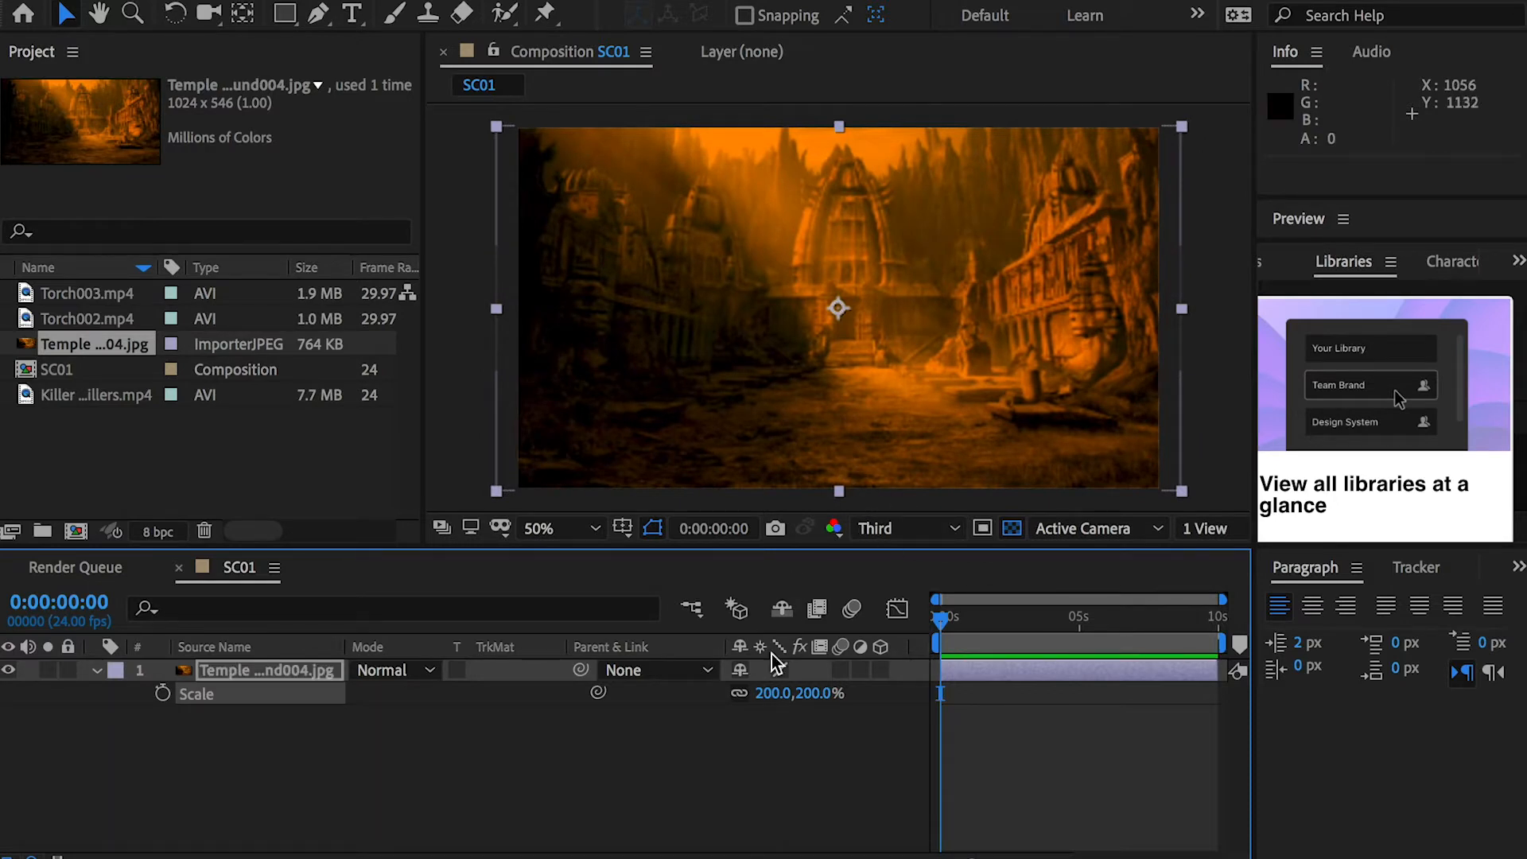
left_click(678, 786)
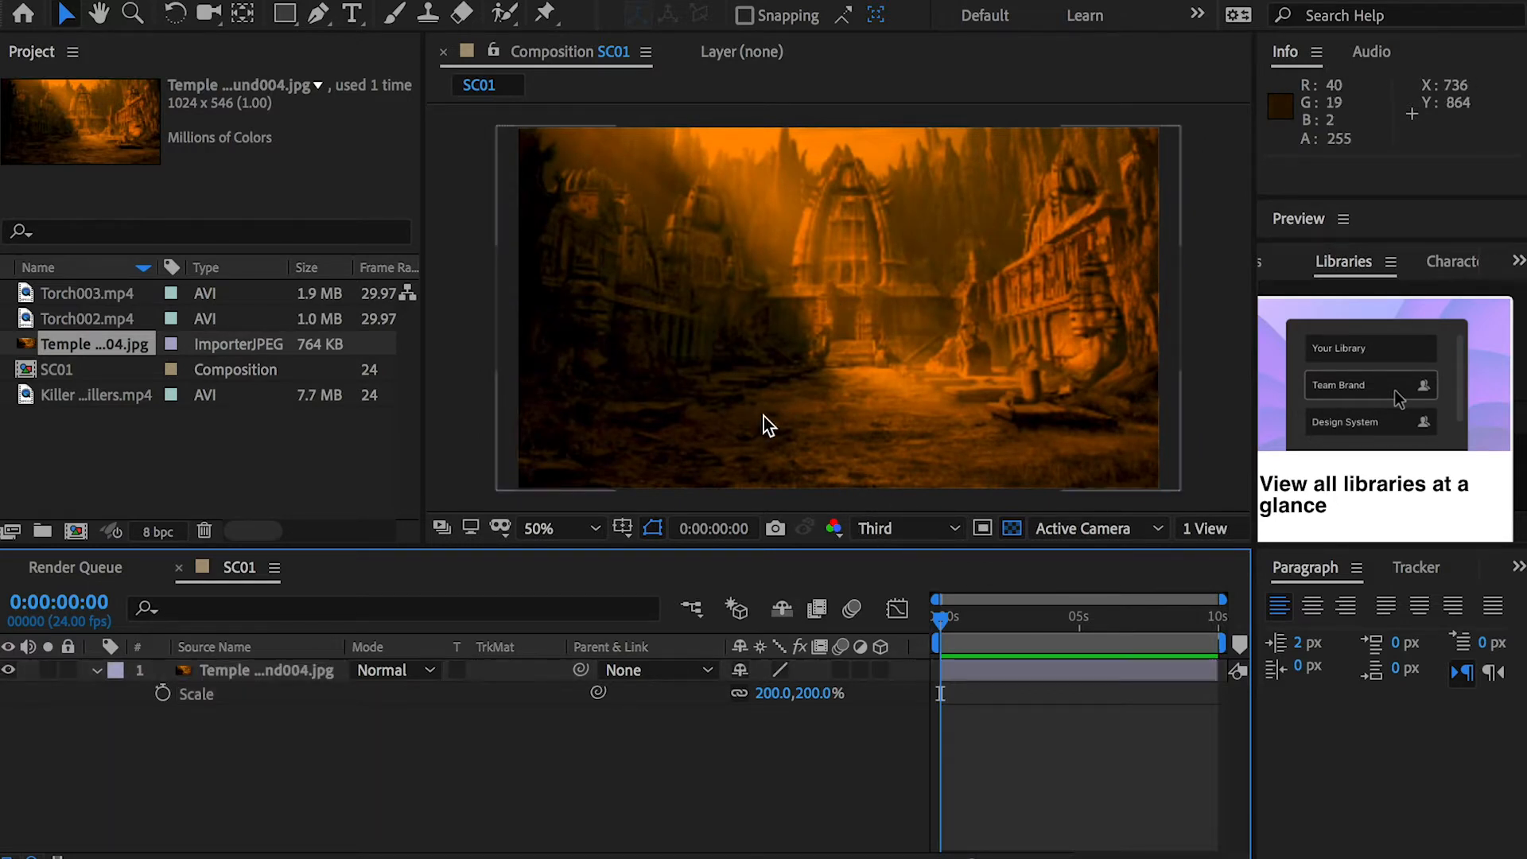
Step: Duplicate the temple background layer and rename the upper copy as BG-Yellow
left_click(269, 672)
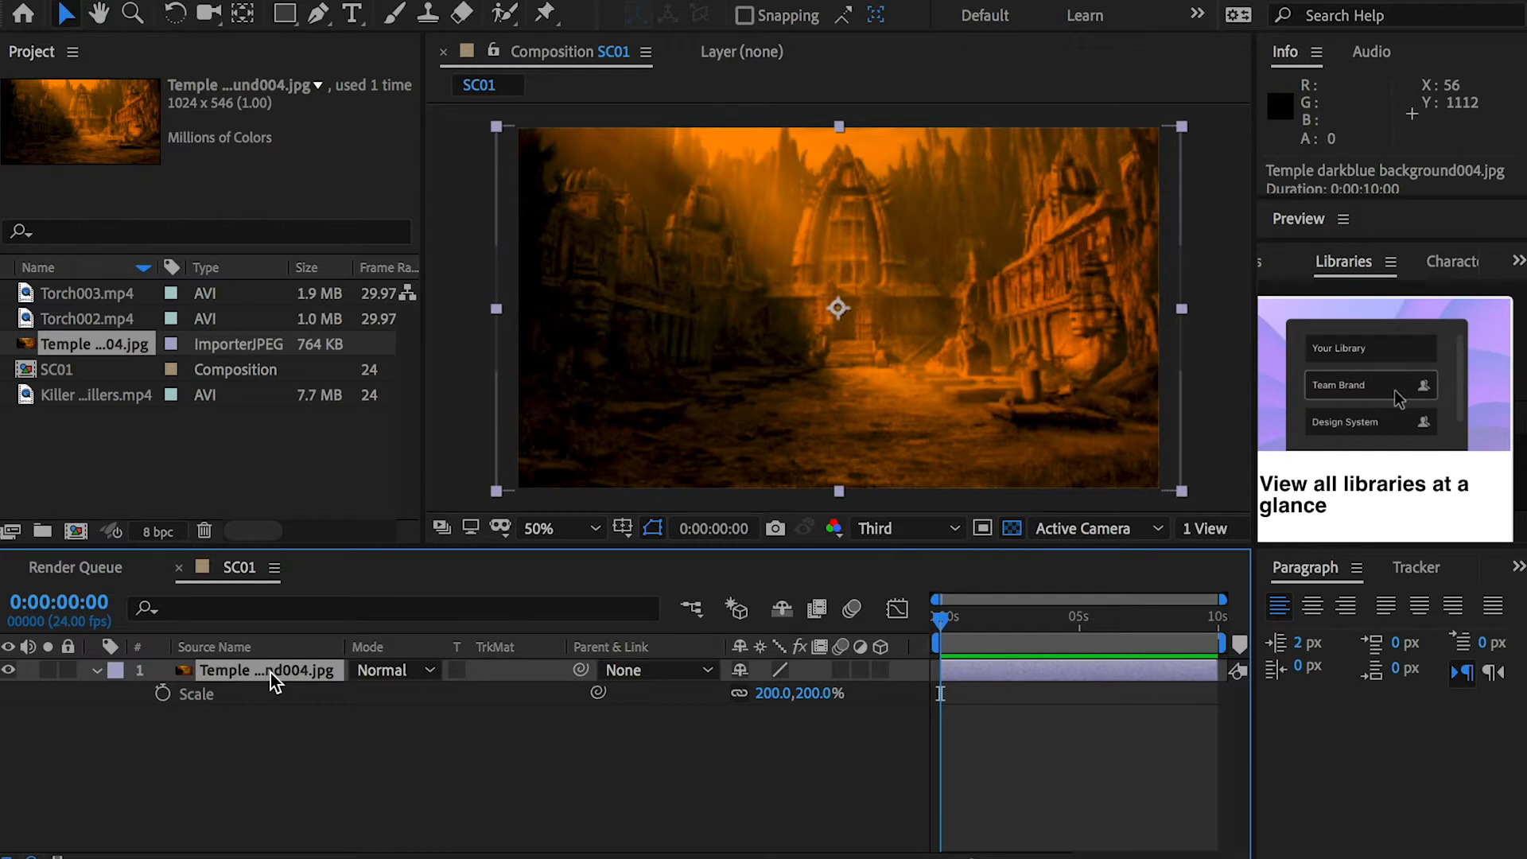
key("ctrl+d")
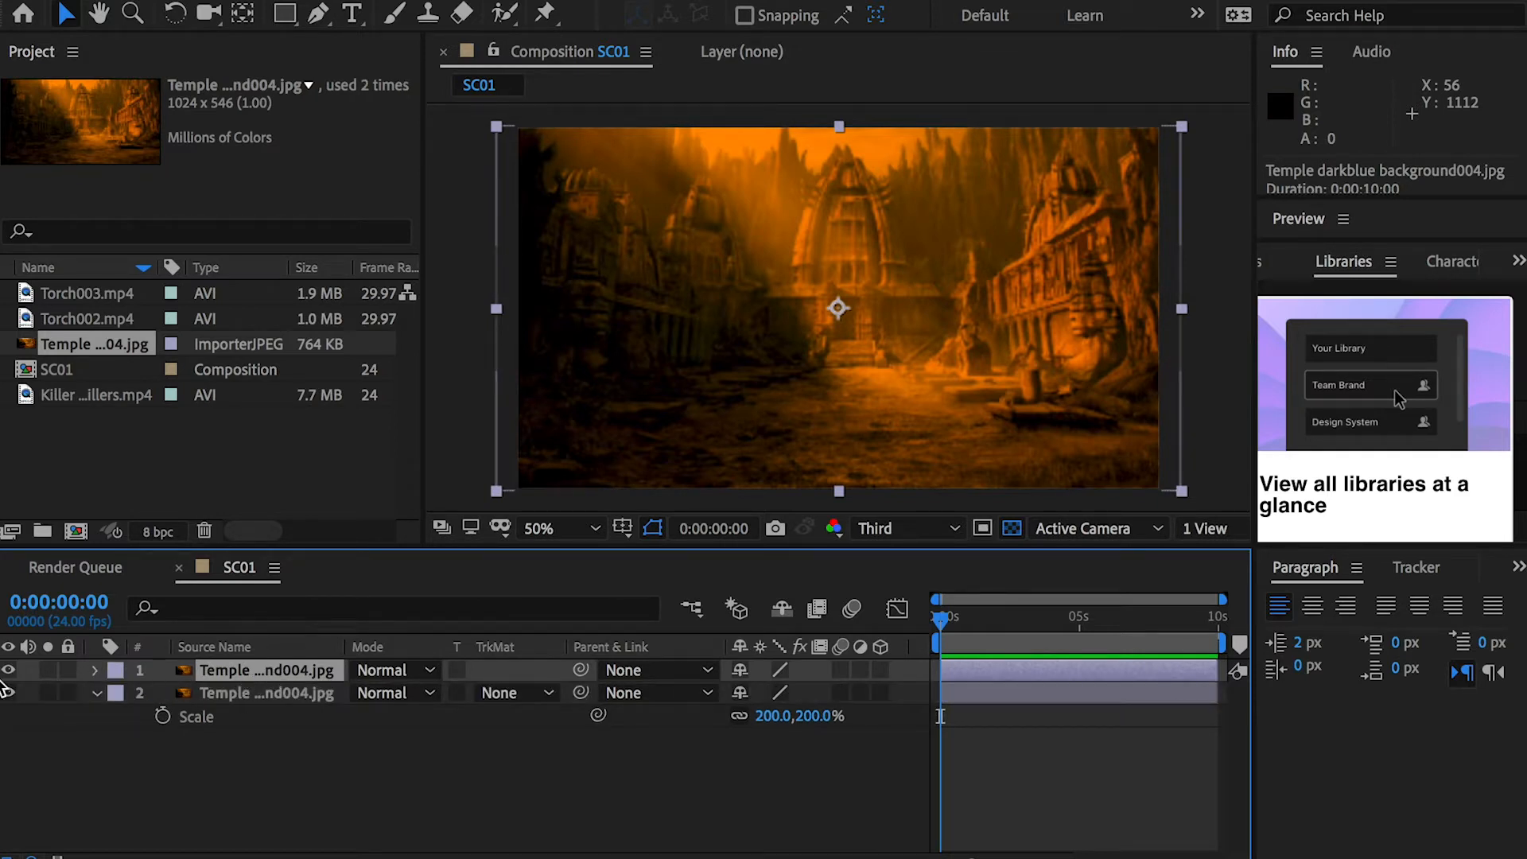
left_click(230, 694)
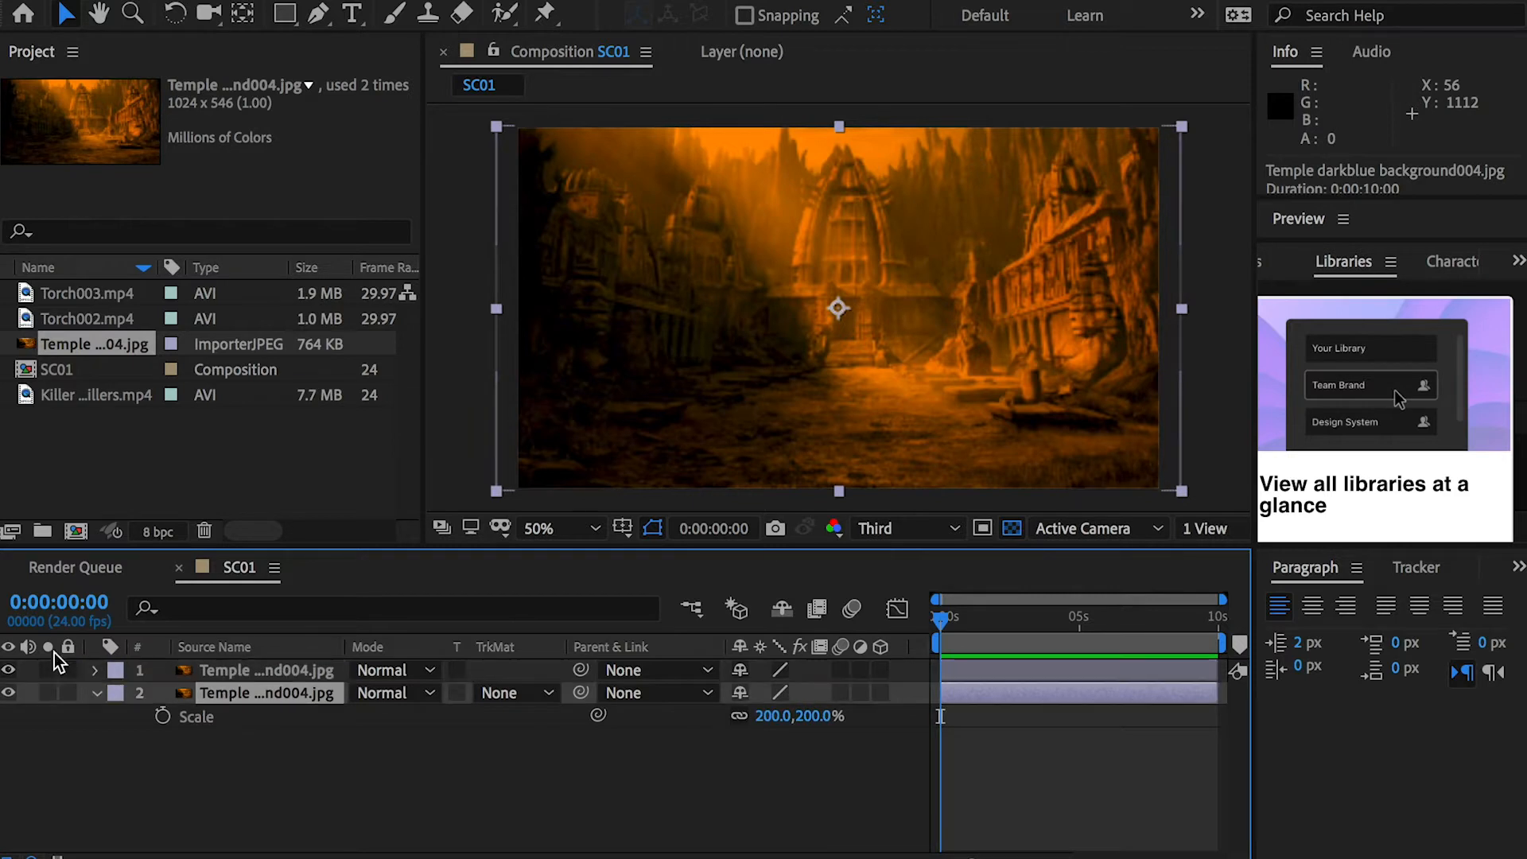
left_click(282, 667)
key("Return")
type("BG-Yel")
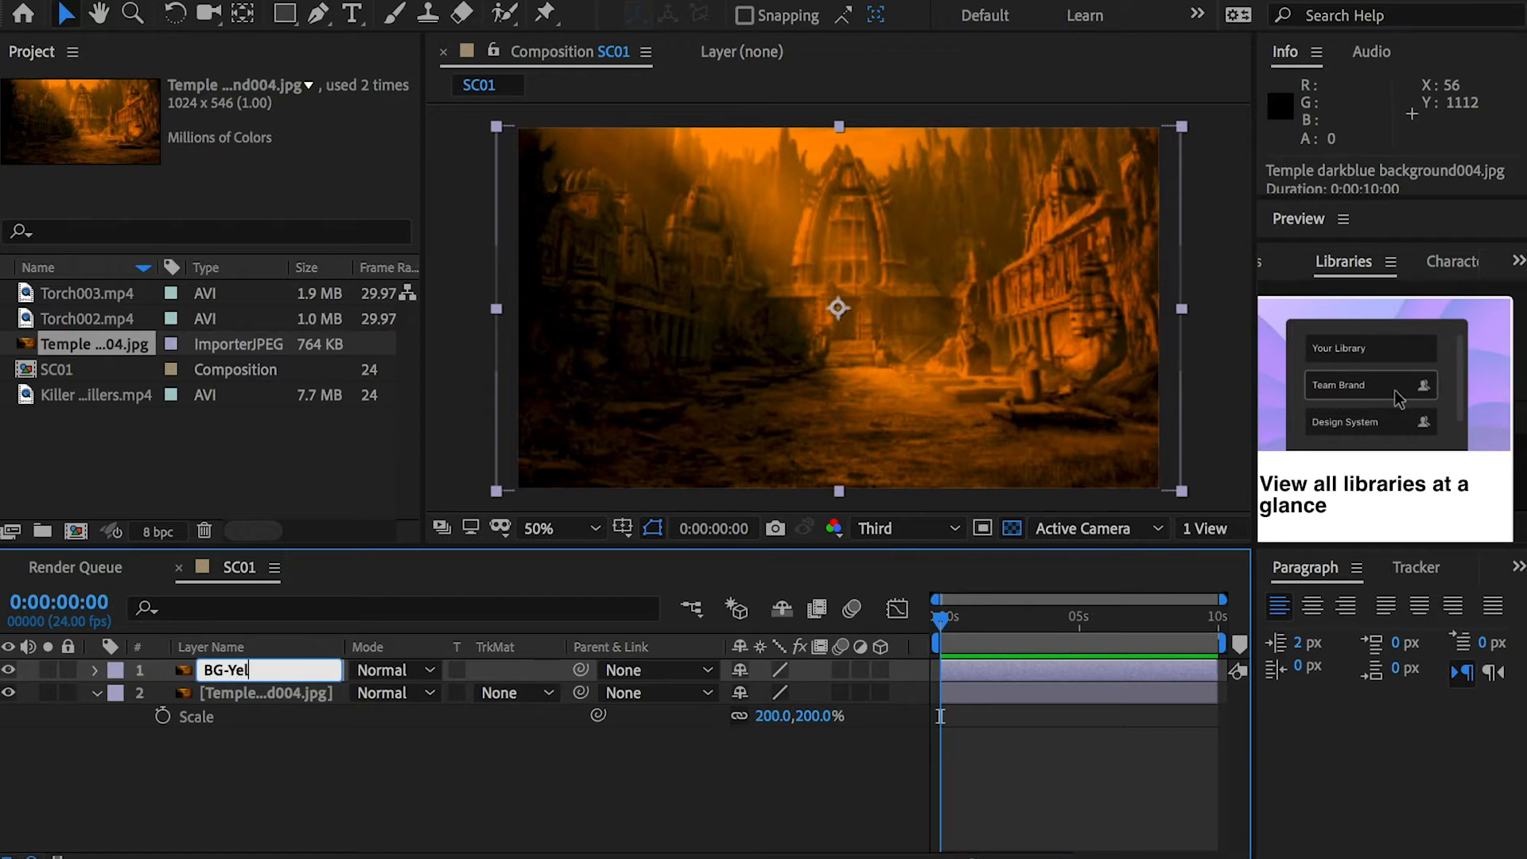
type("low")
key("Return")
Step: Rename the lower temple background layer as BG-Blue
left_click(231, 694)
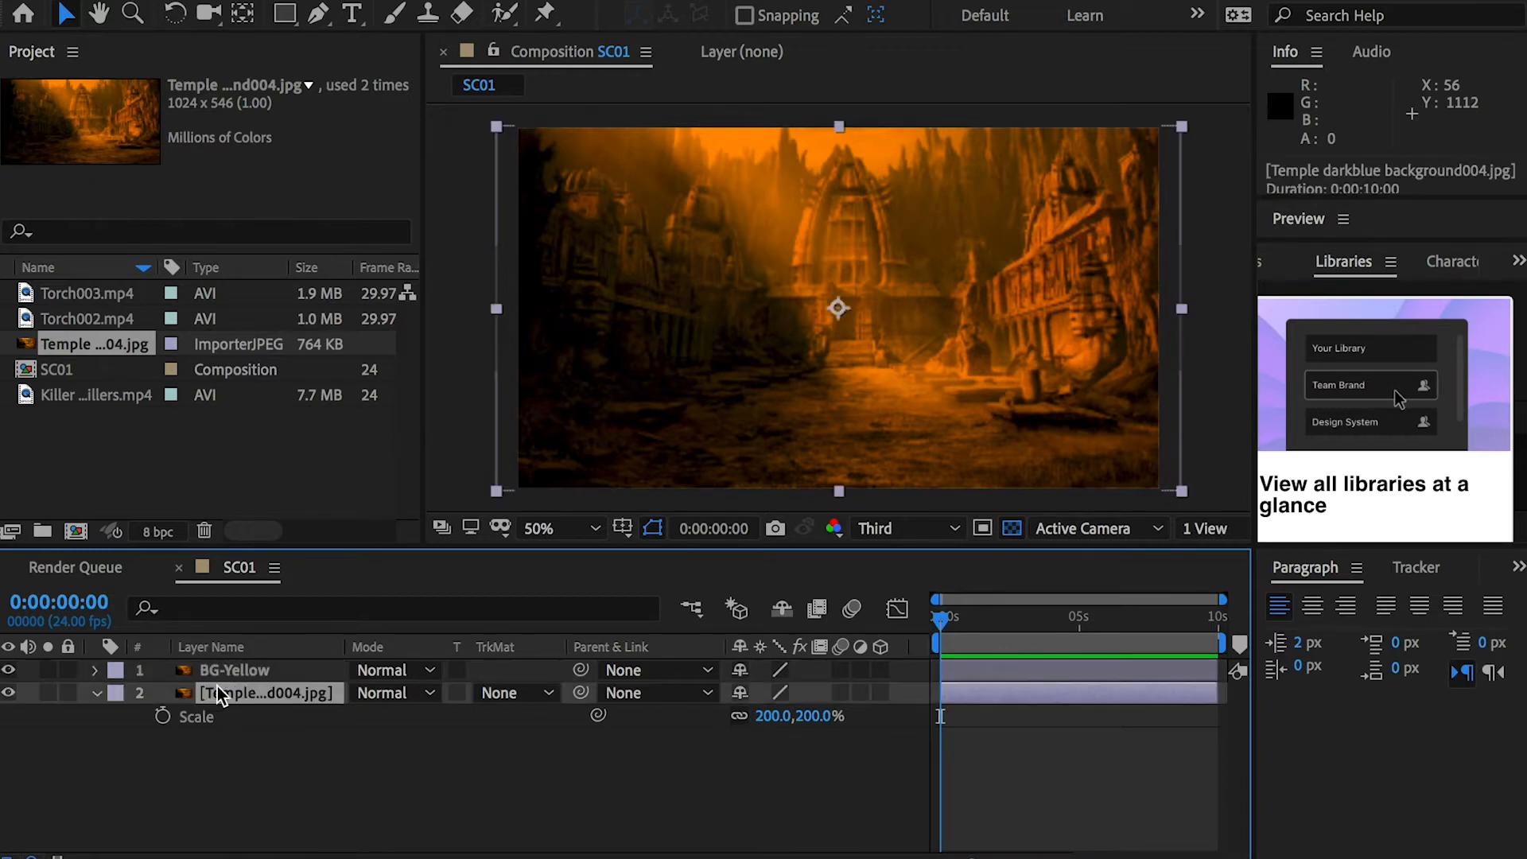
key("Return")
type("BG-Blue")
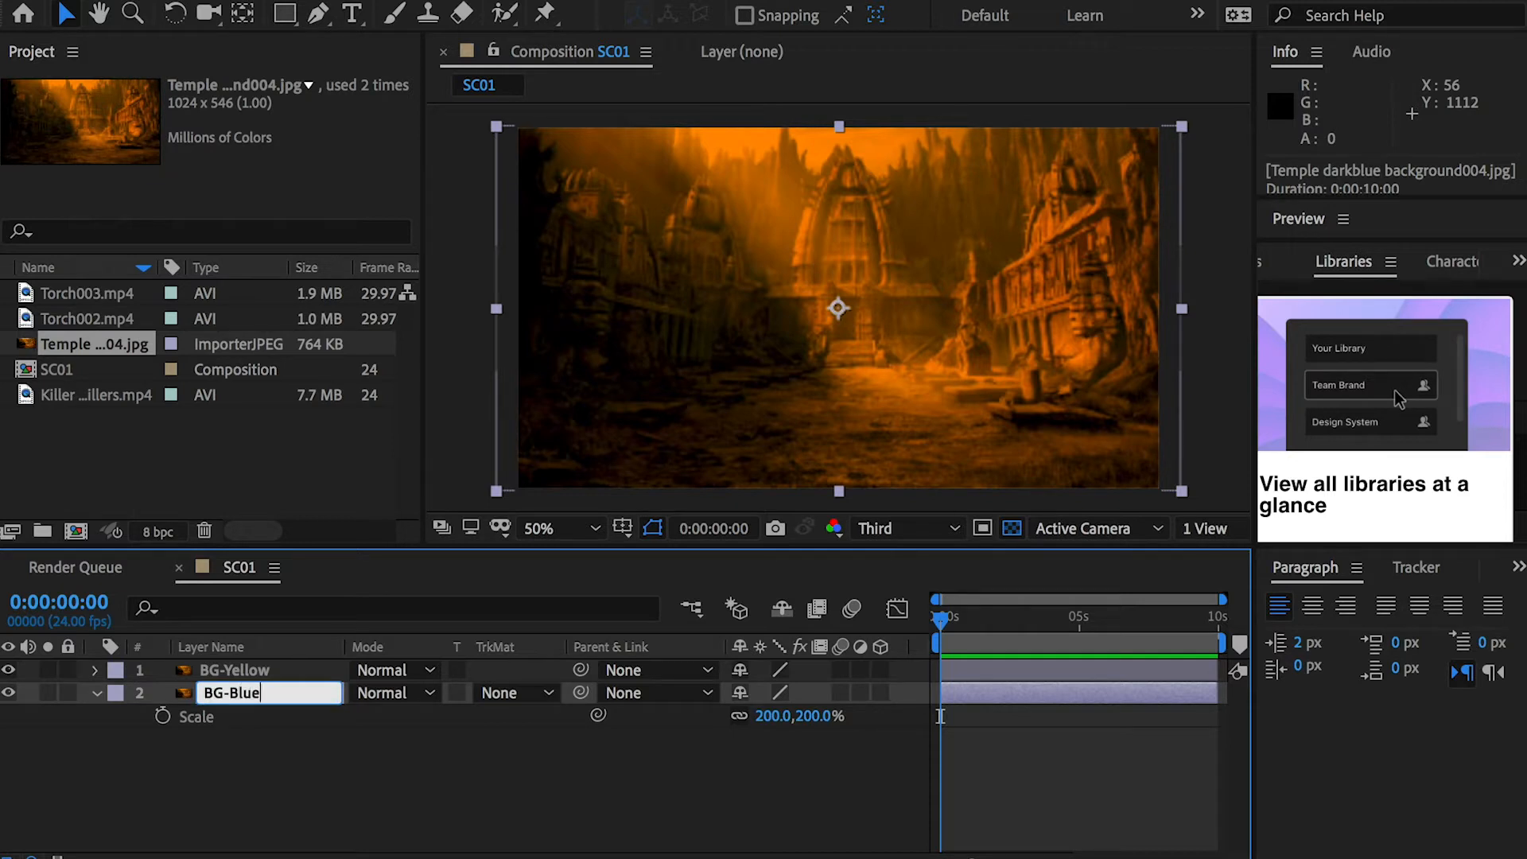
key("Return")
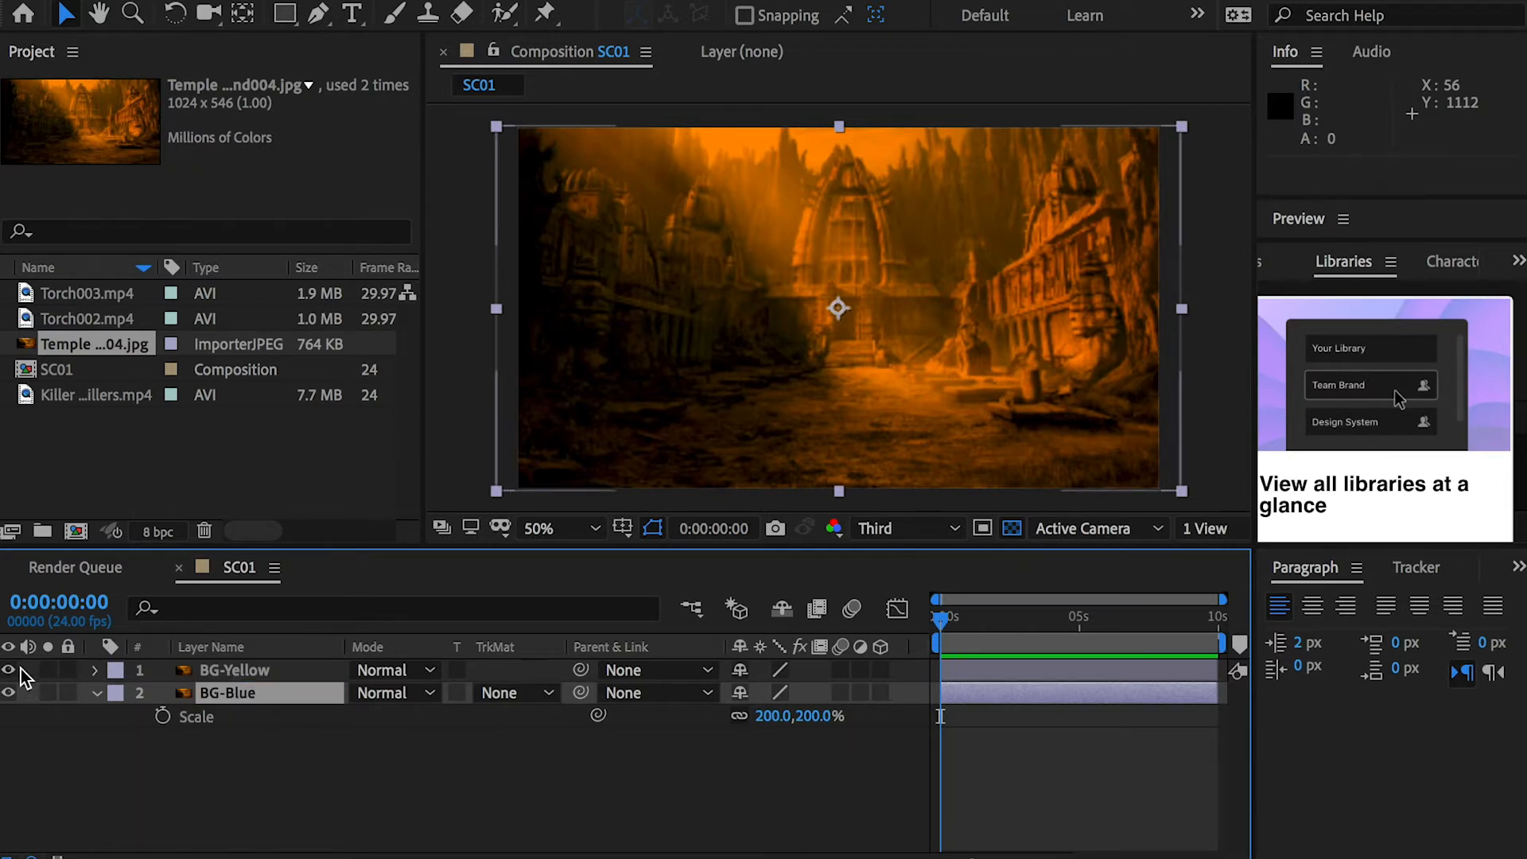
Step: Hide the BG-Yellow layer and apply the Hue/Saturation color correction effect to BG-Blue
left_click(8, 670)
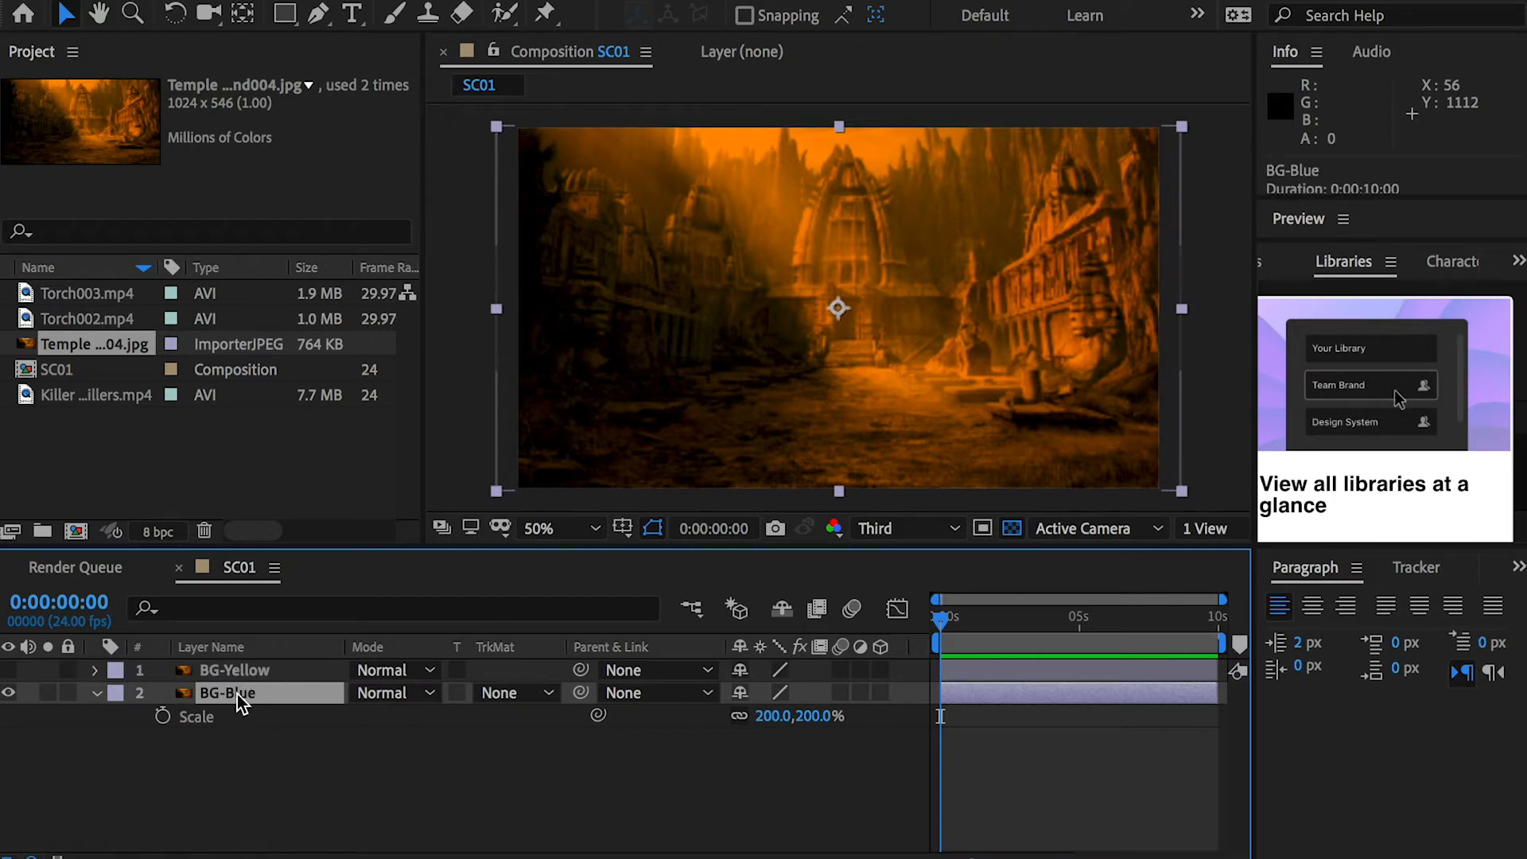
right_click(237, 693)
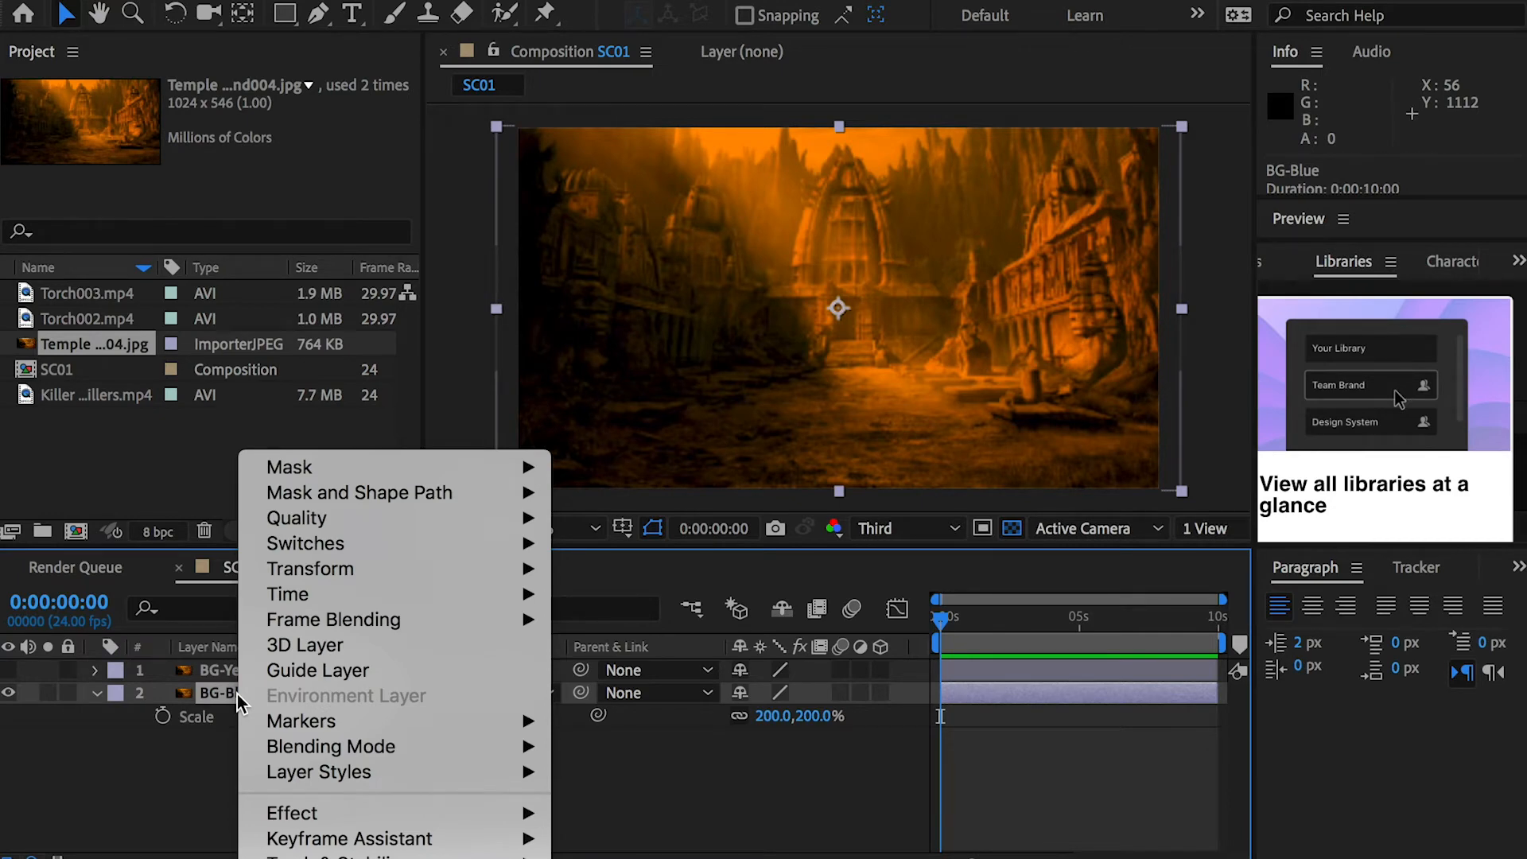
mouse_move(377, 821)
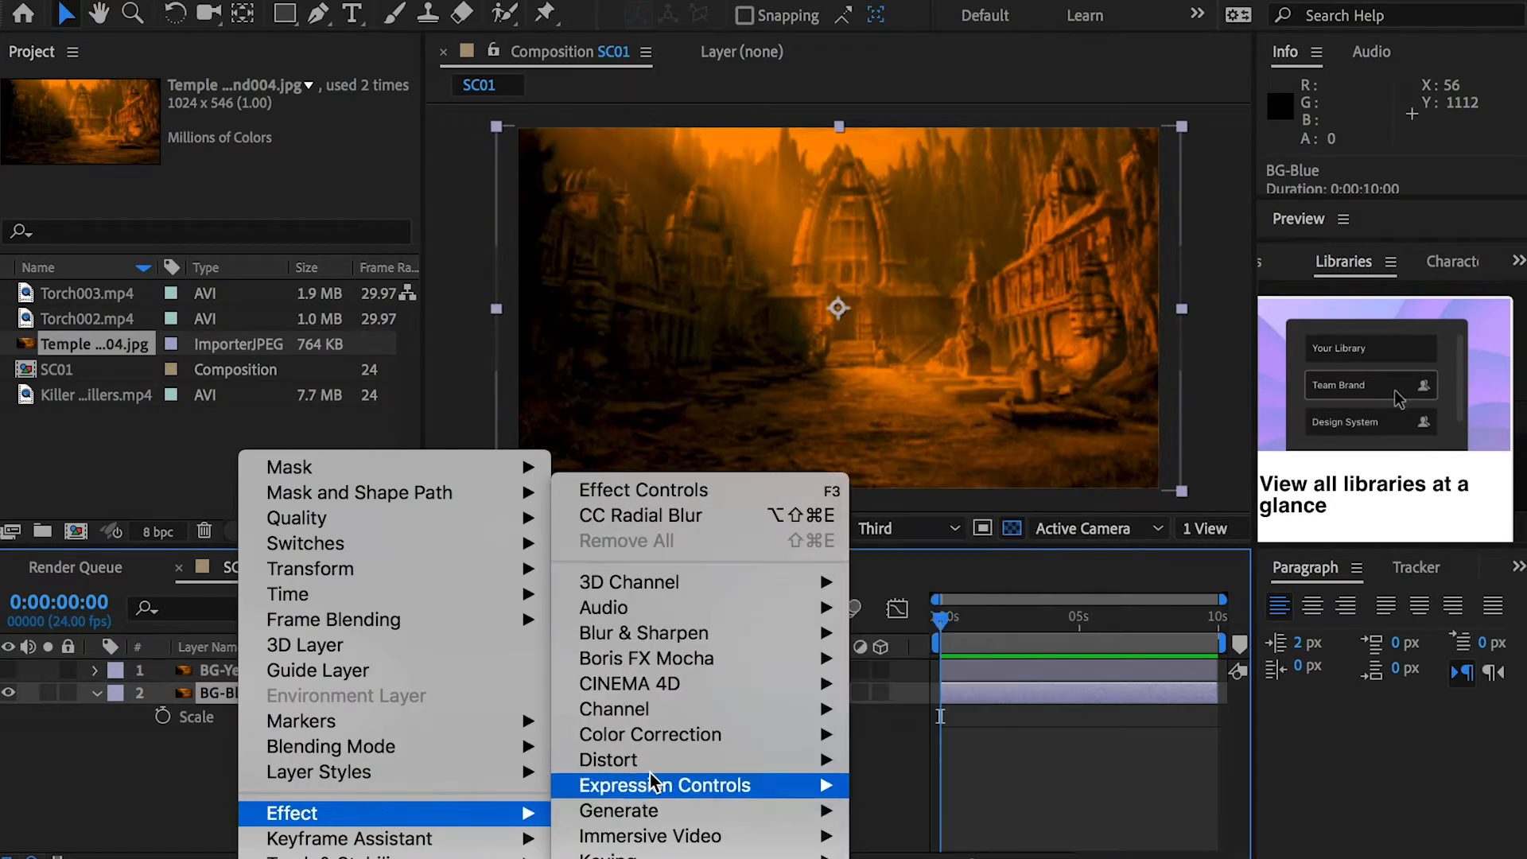
mouse_move(638, 748)
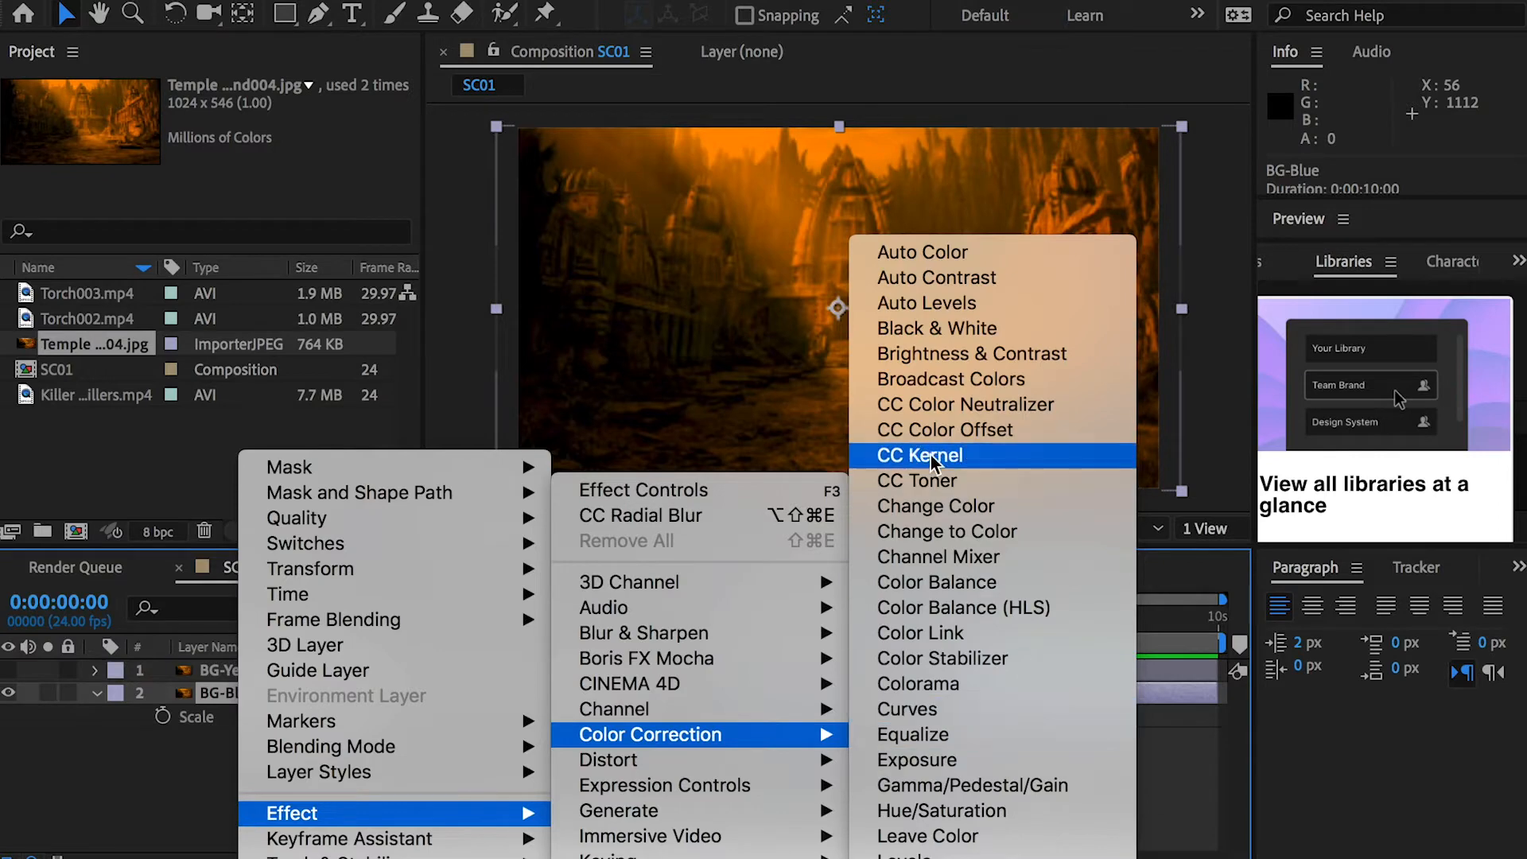
left_click(959, 813)
Step: Turn the BG-Blue layer blue with a master hue of -155° and a master saturation of -49
left_click_drag(217, 350, 160, 351)
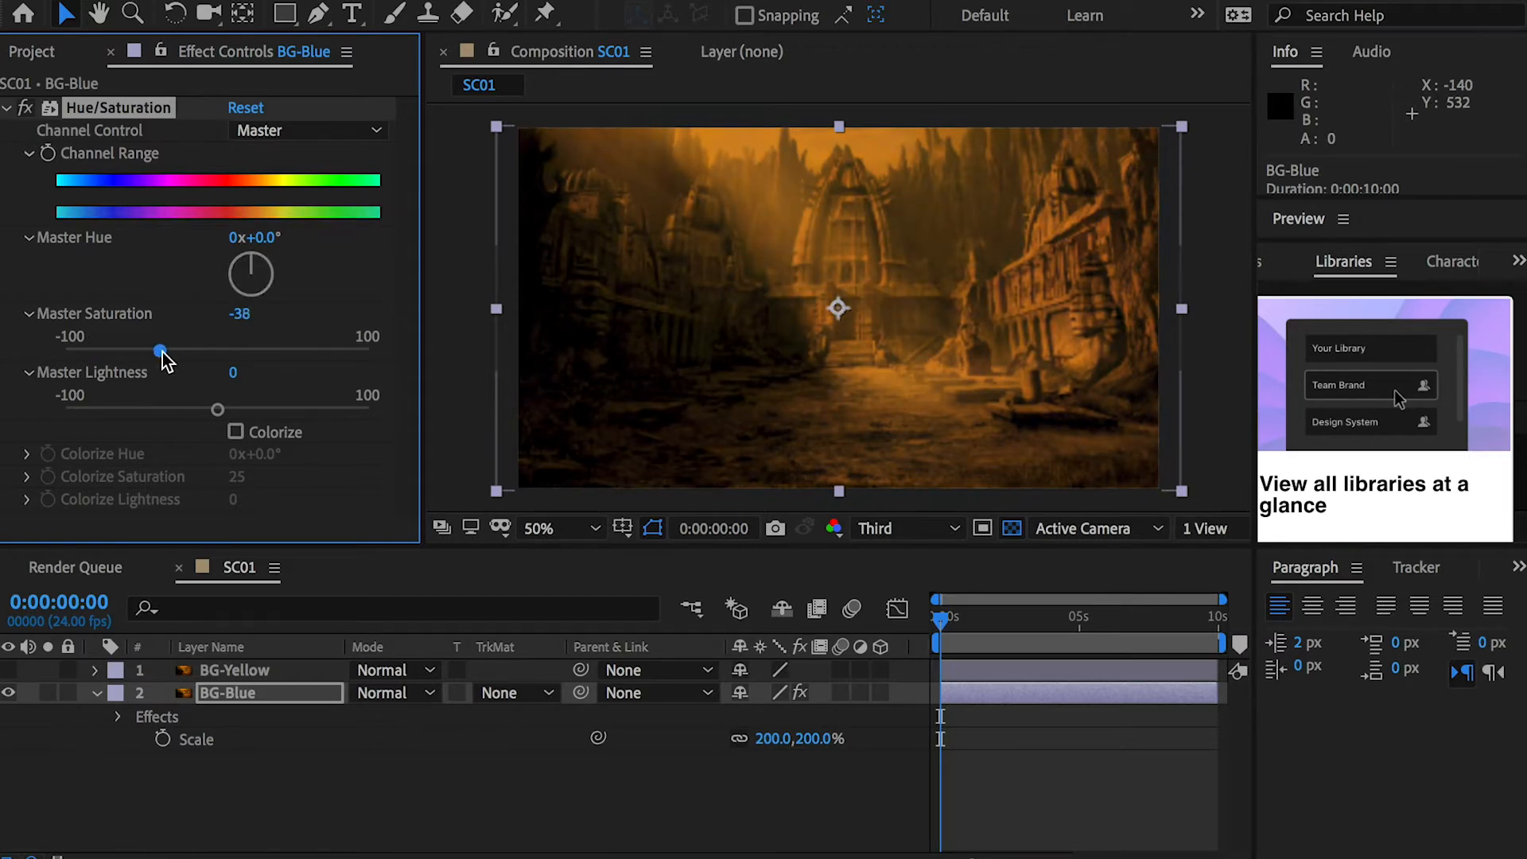
left_click_drag(236, 277, 242, 315)
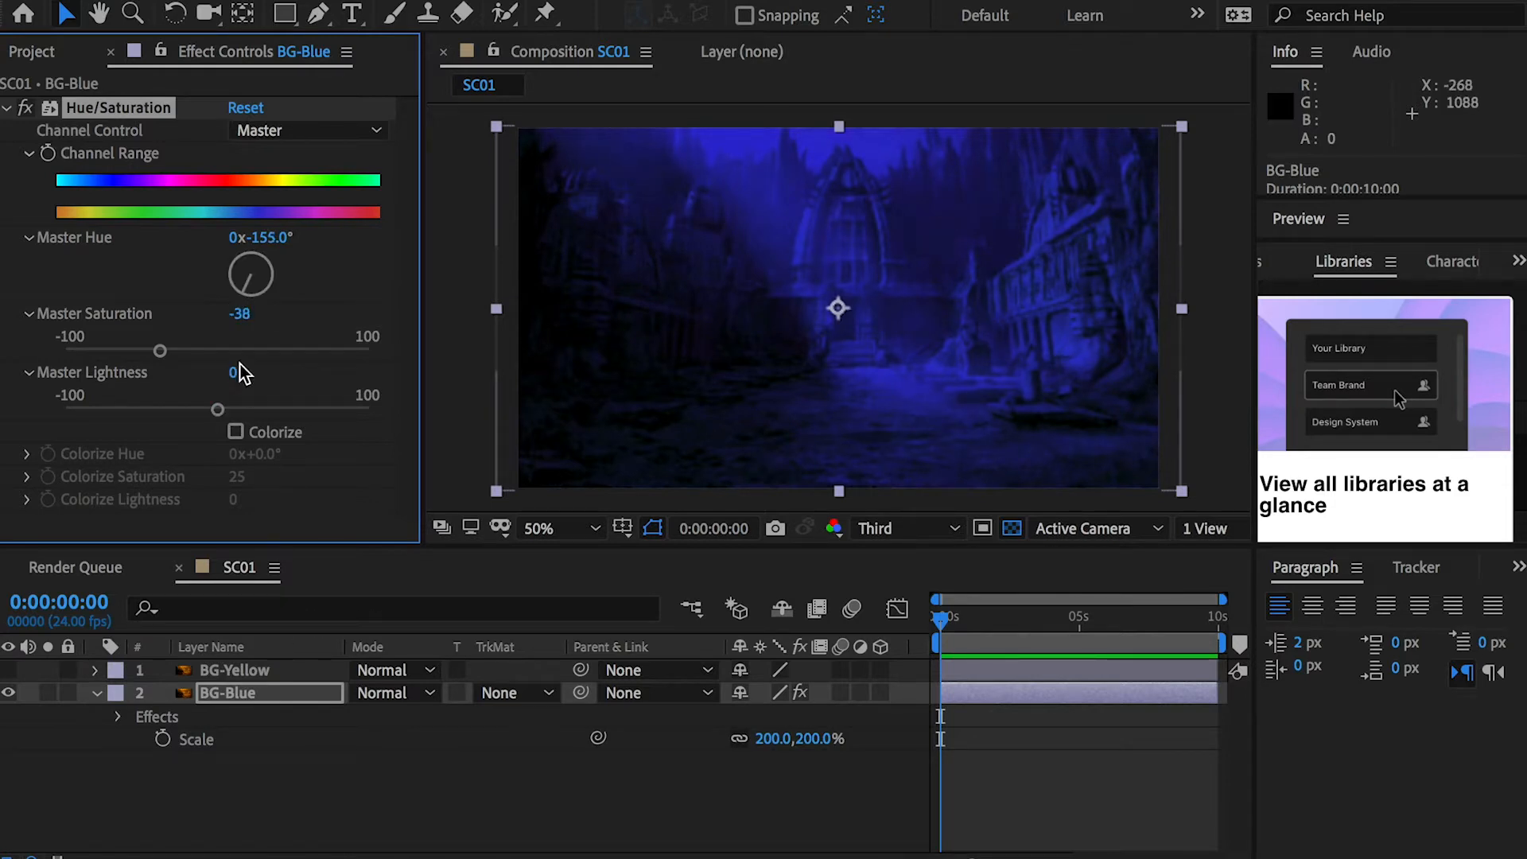
mouse_move(163, 351)
left_mouse_down()
mouse_move(126, 356)
mouse_move(144, 355)
left_mouse_up()
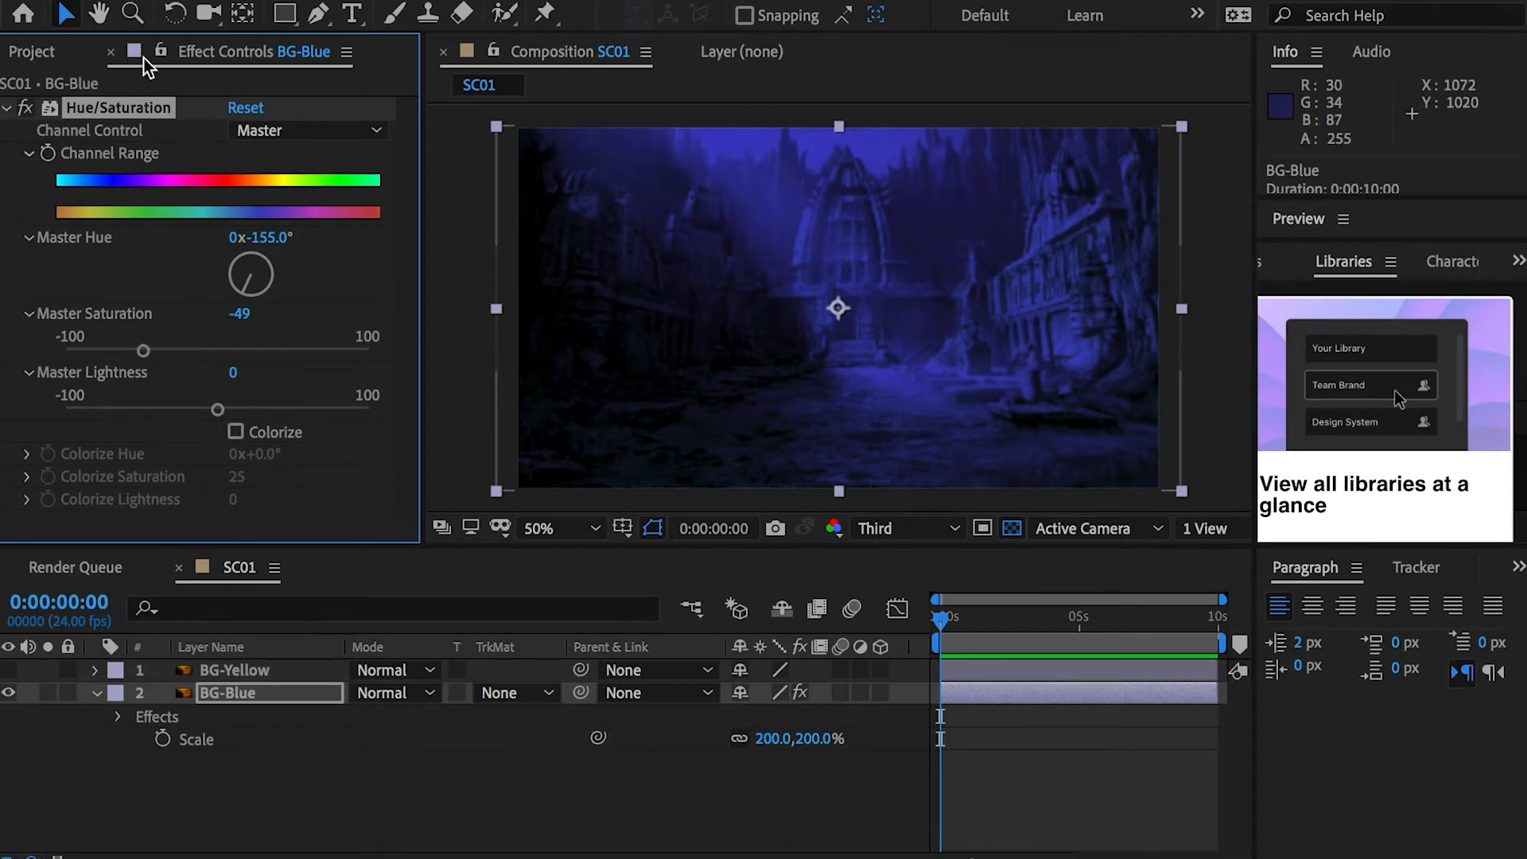
Step: Compare the blue and yellow temple backgrounds by toggling the visibility of the BG-Blue and BG-Yellow layers
left_click(110, 51)
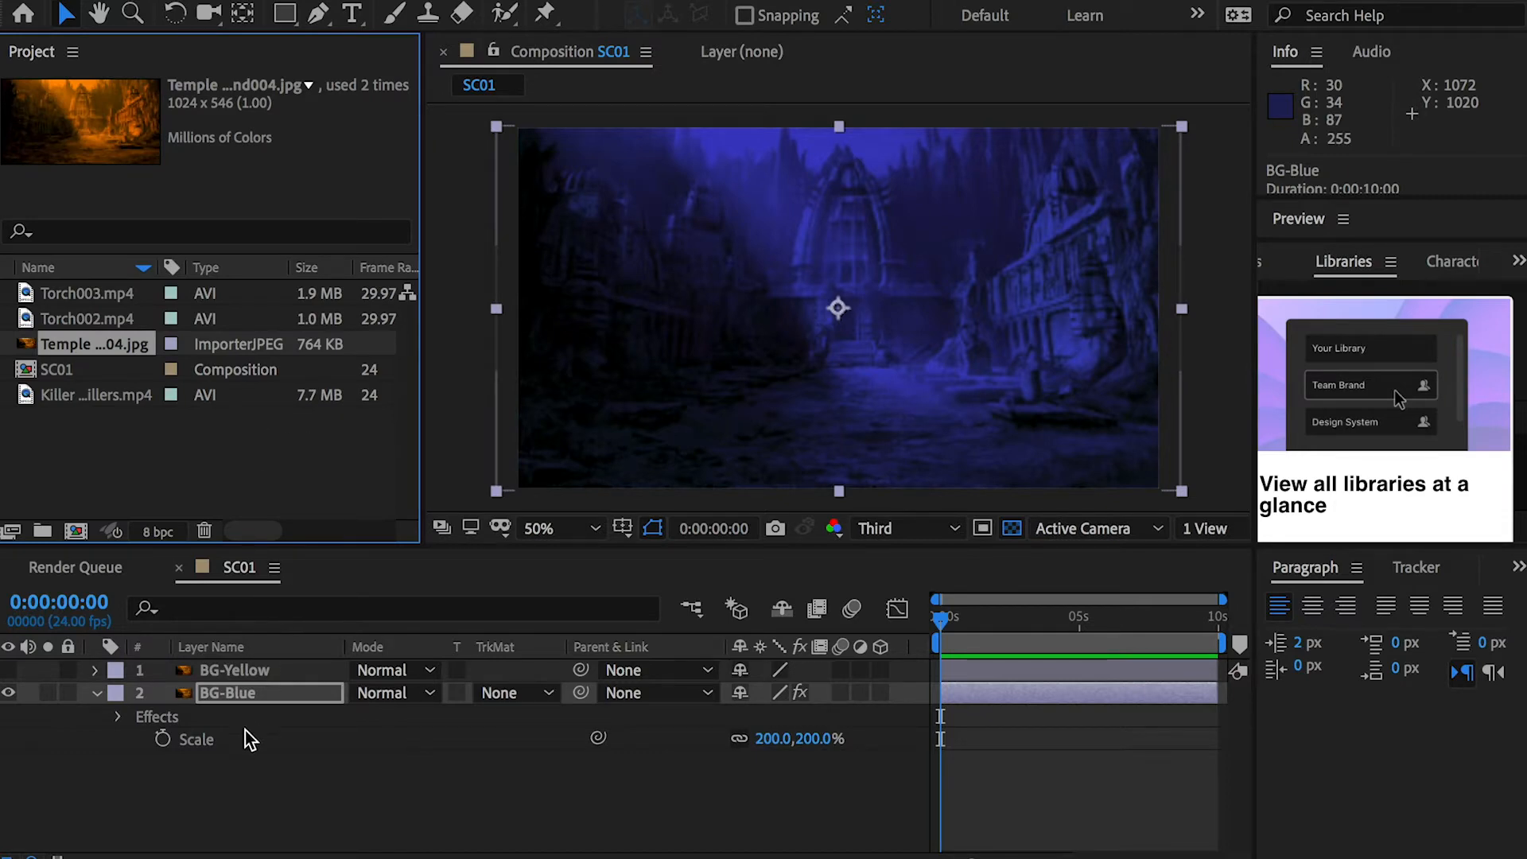
left_click(223, 694)
left_click(8, 693)
left_click(8, 693)
left_click(8, 693)
left_click(7, 672)
left_click(7, 672)
left_click(6, 672)
left_click(6, 673)
left_click(6, 672)
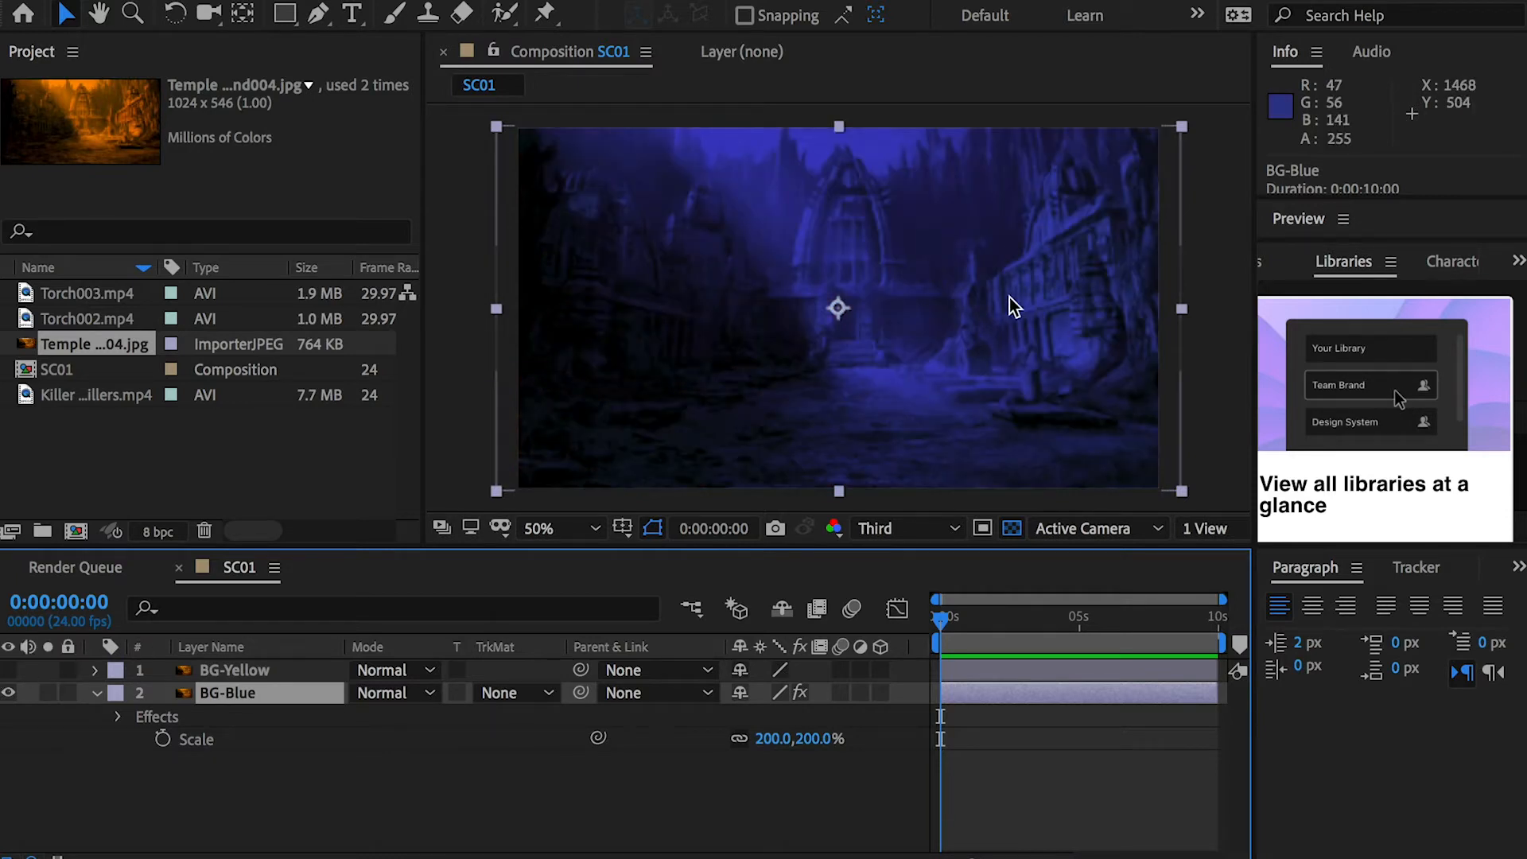
Step: Add Torch002.mp4 to SC01 as the topmost layer and place it near the middle of the frame at about 876, 576
left_click(89, 317)
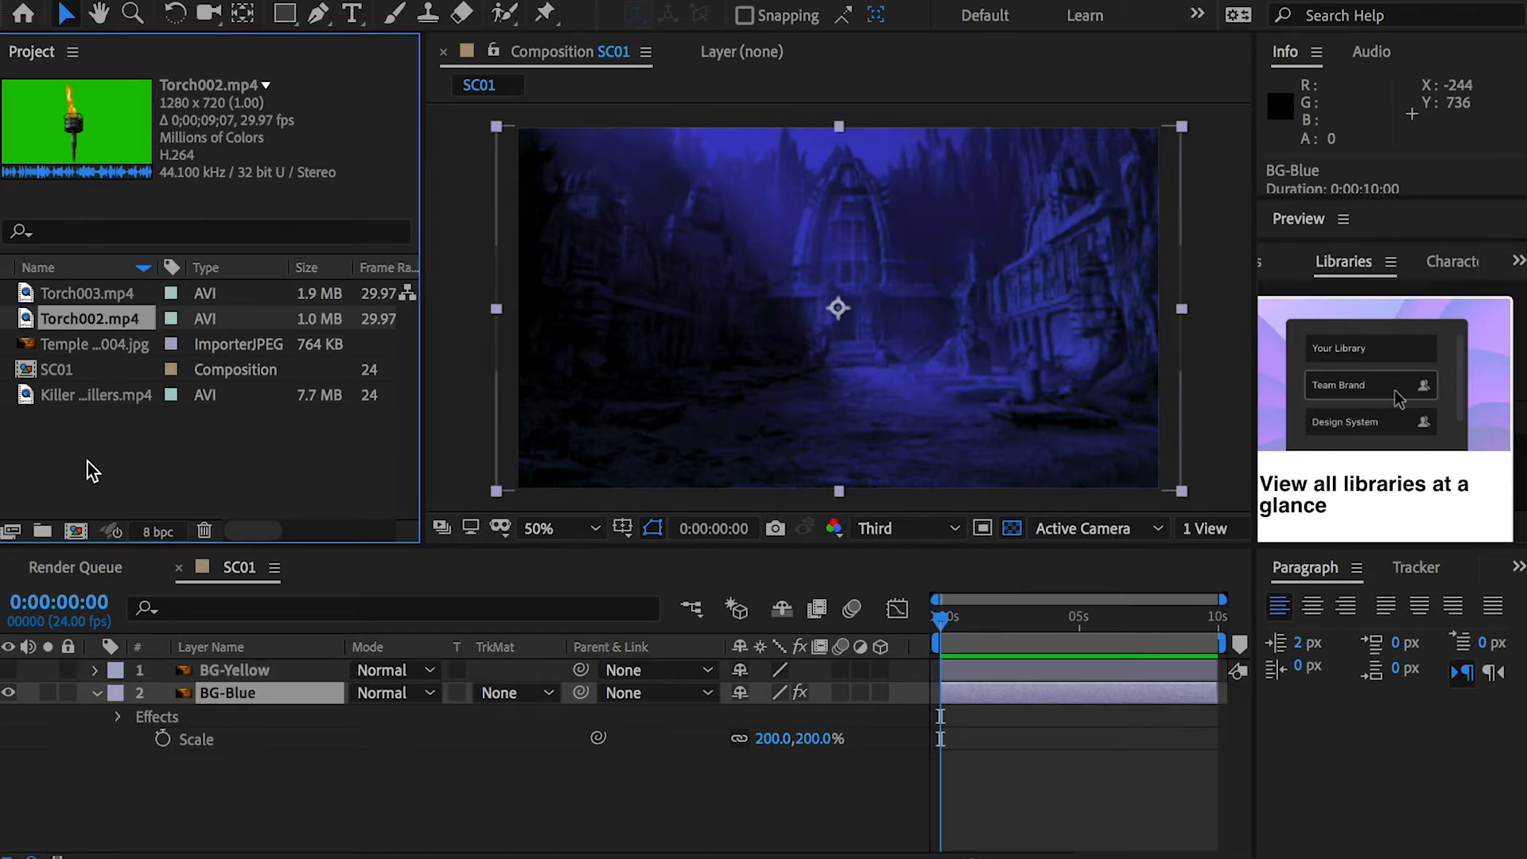
left_click_drag(90, 317, 204, 662)
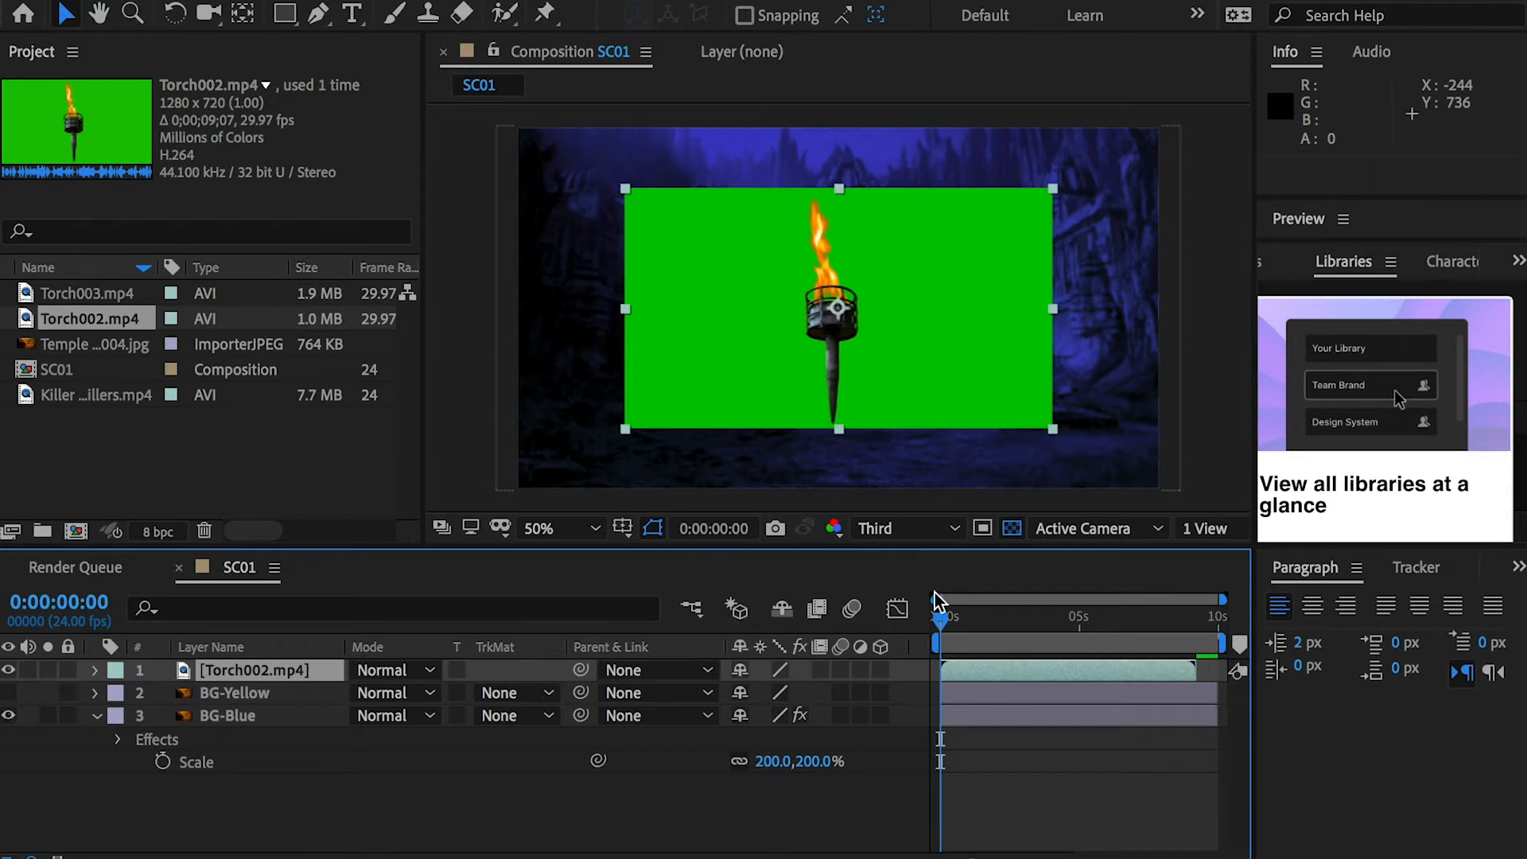
left_click_drag(919, 327, 761, 327)
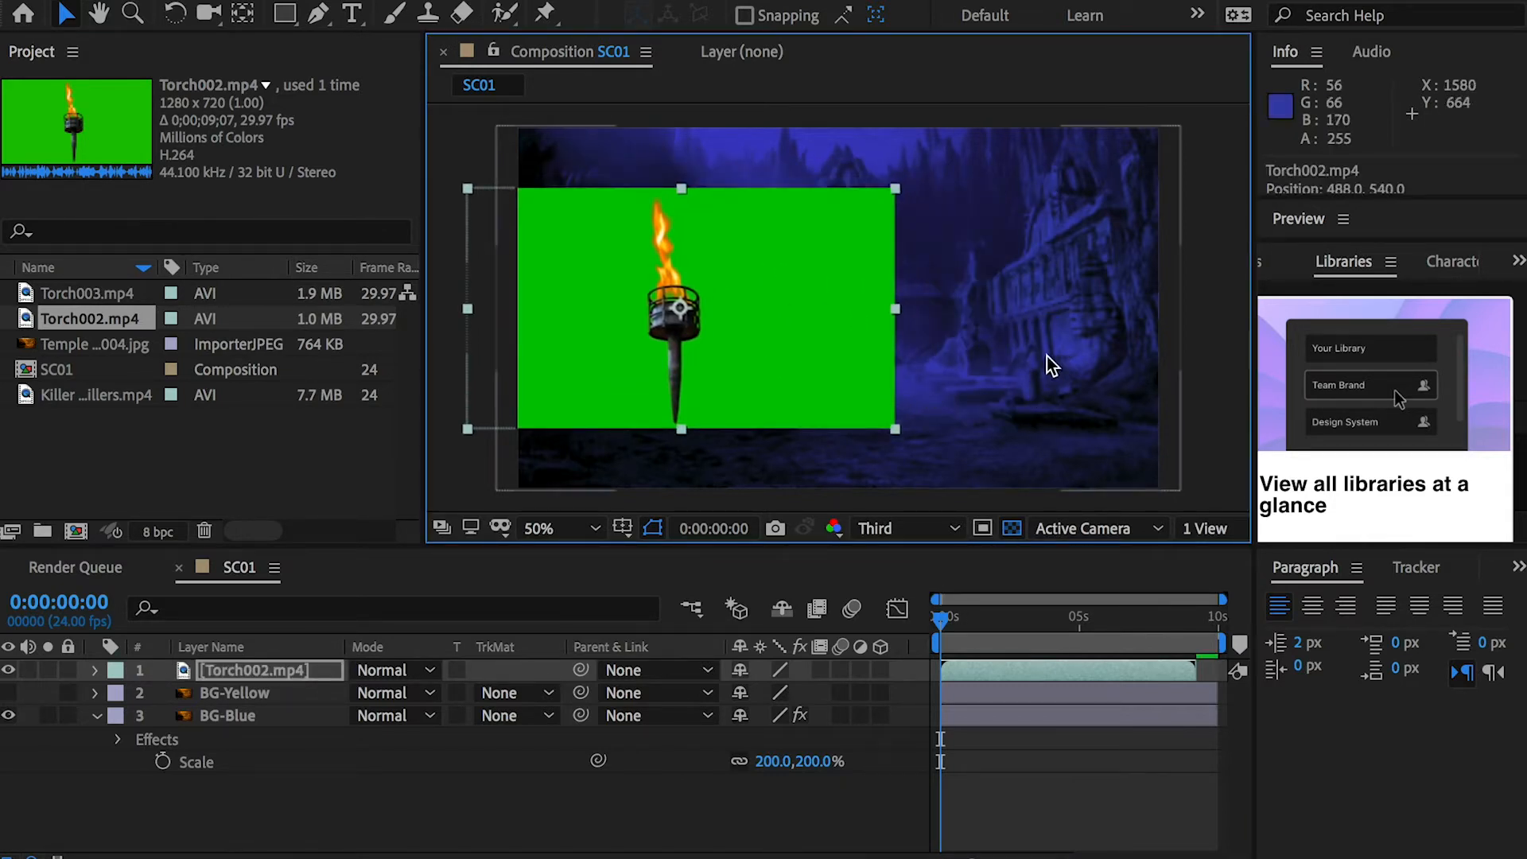
left_click_drag(780, 337, 890, 367)
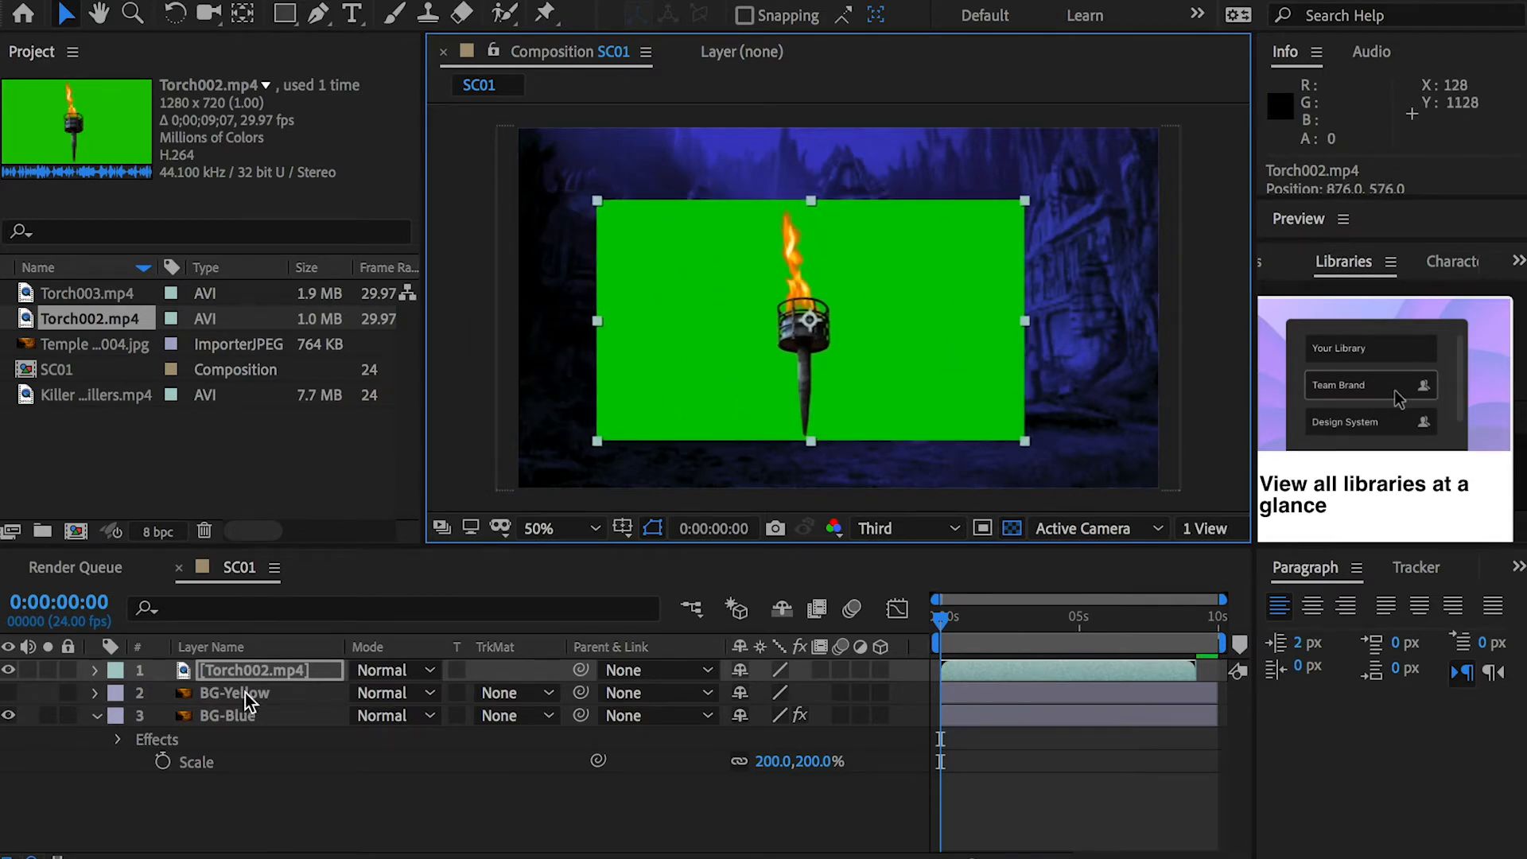
Step: Apply the Keylight (1.2) keying effect to the Torch002.mp4 layer and sample its green background as the screen colour
left_click(231, 670)
left_click(550, 18)
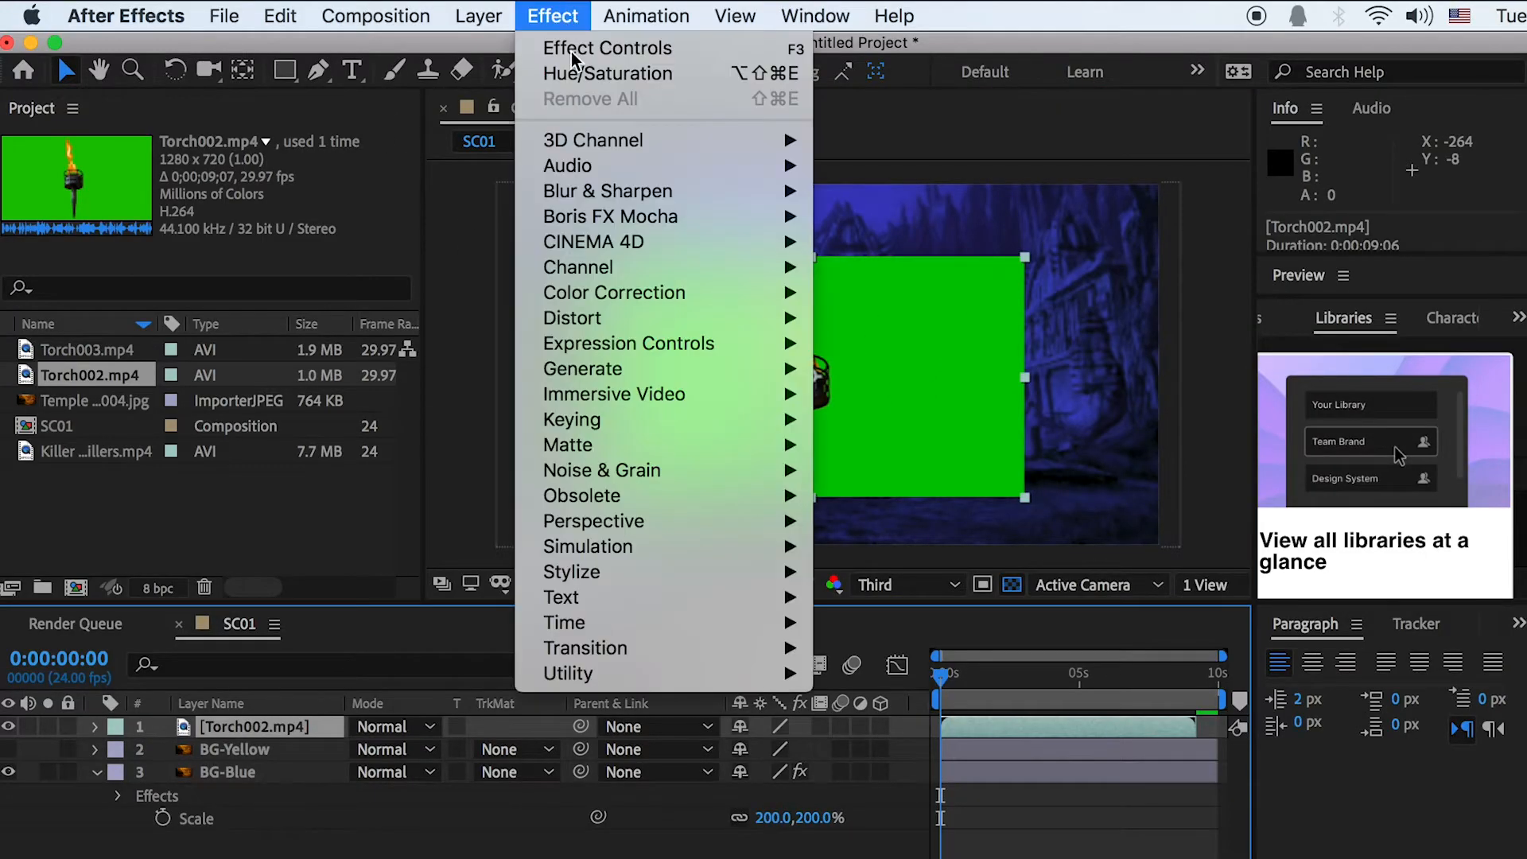
mouse_move(799, 430)
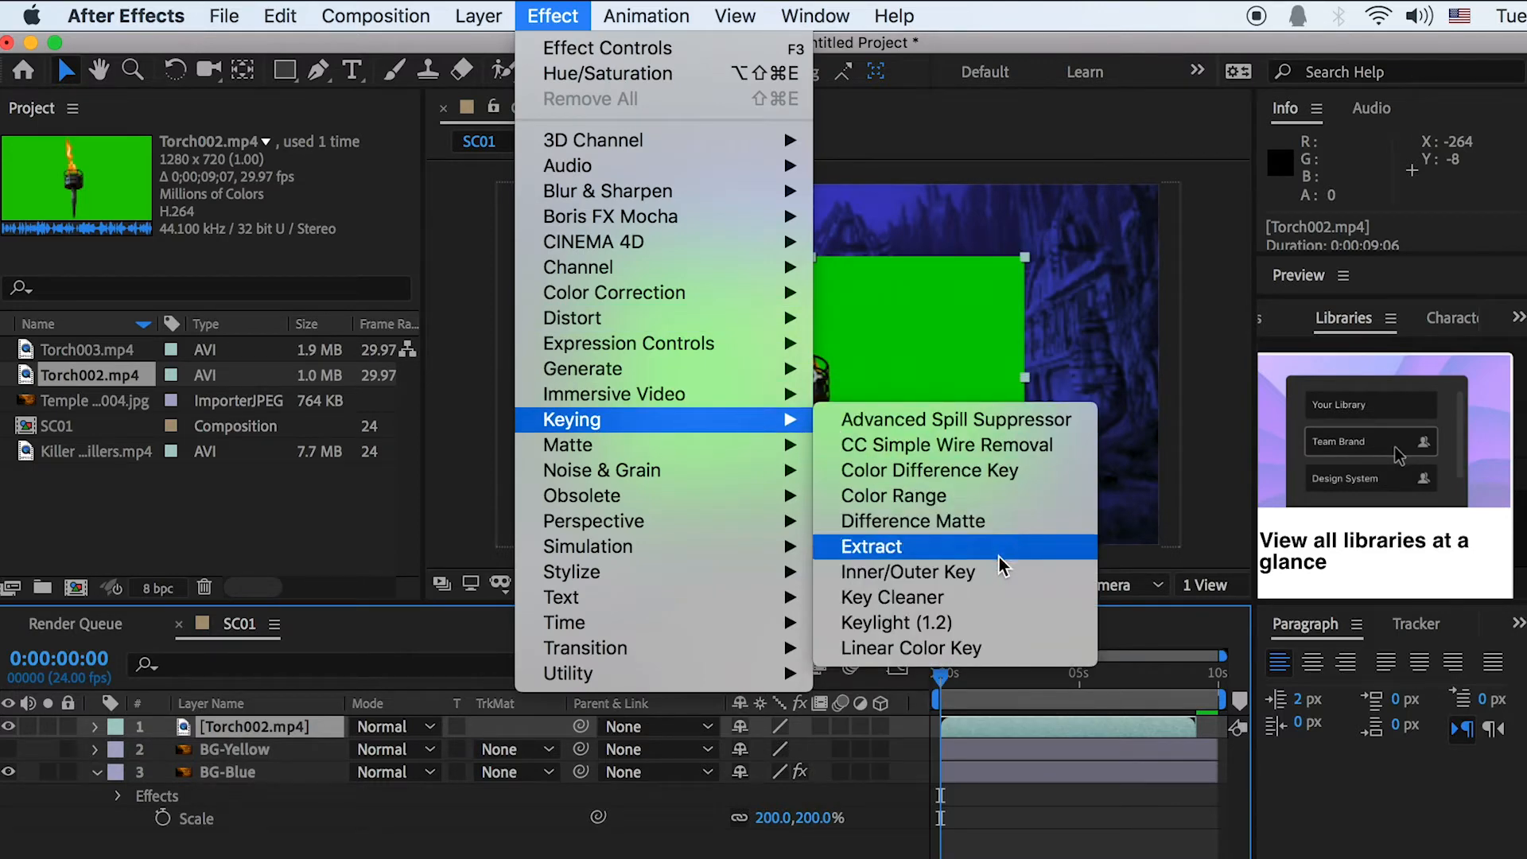
left_click(974, 624)
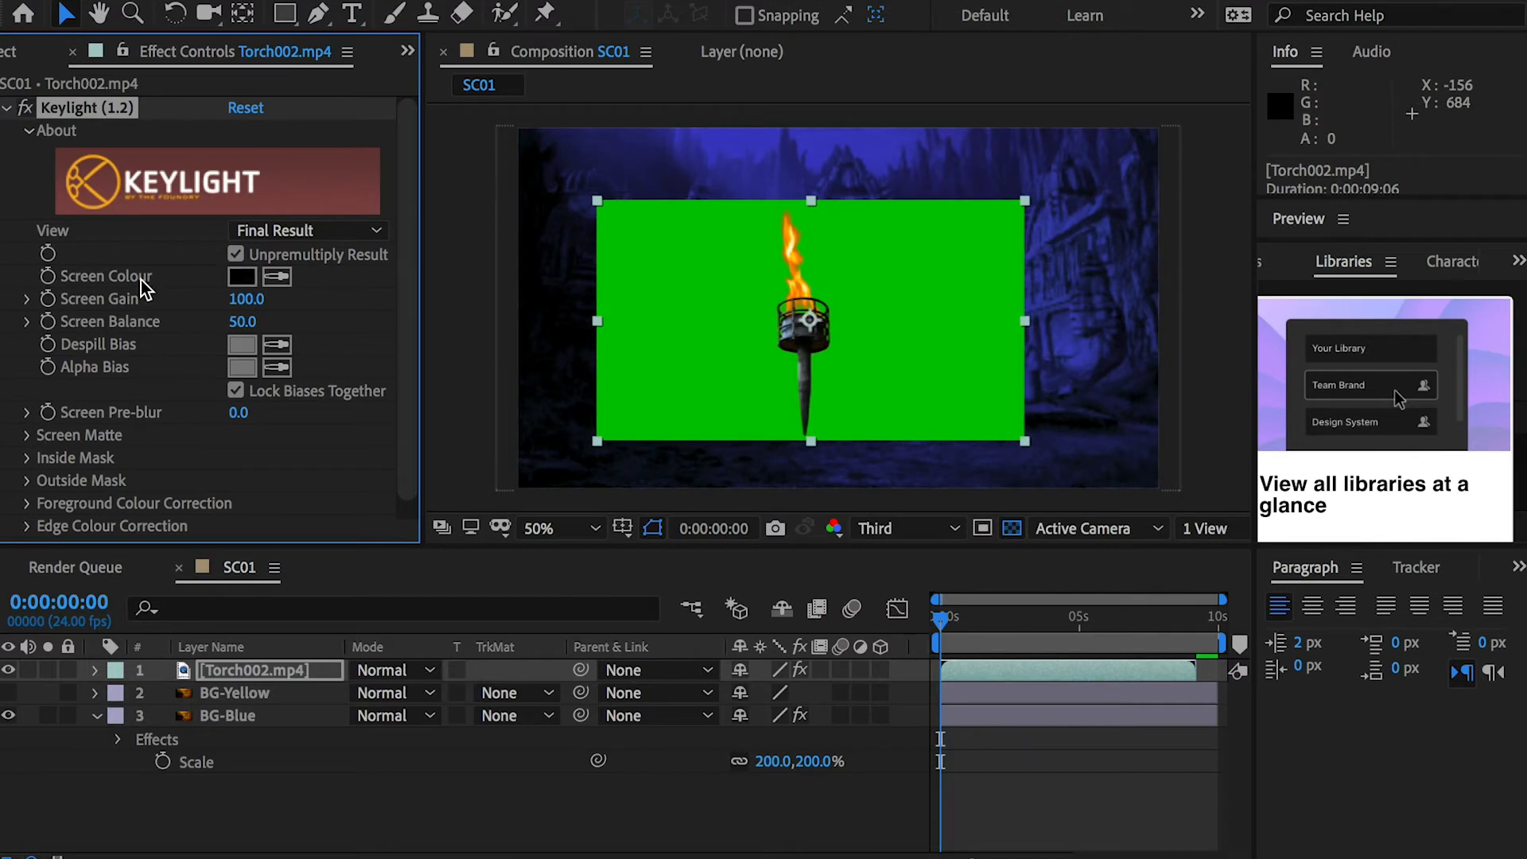
left_click(277, 332)
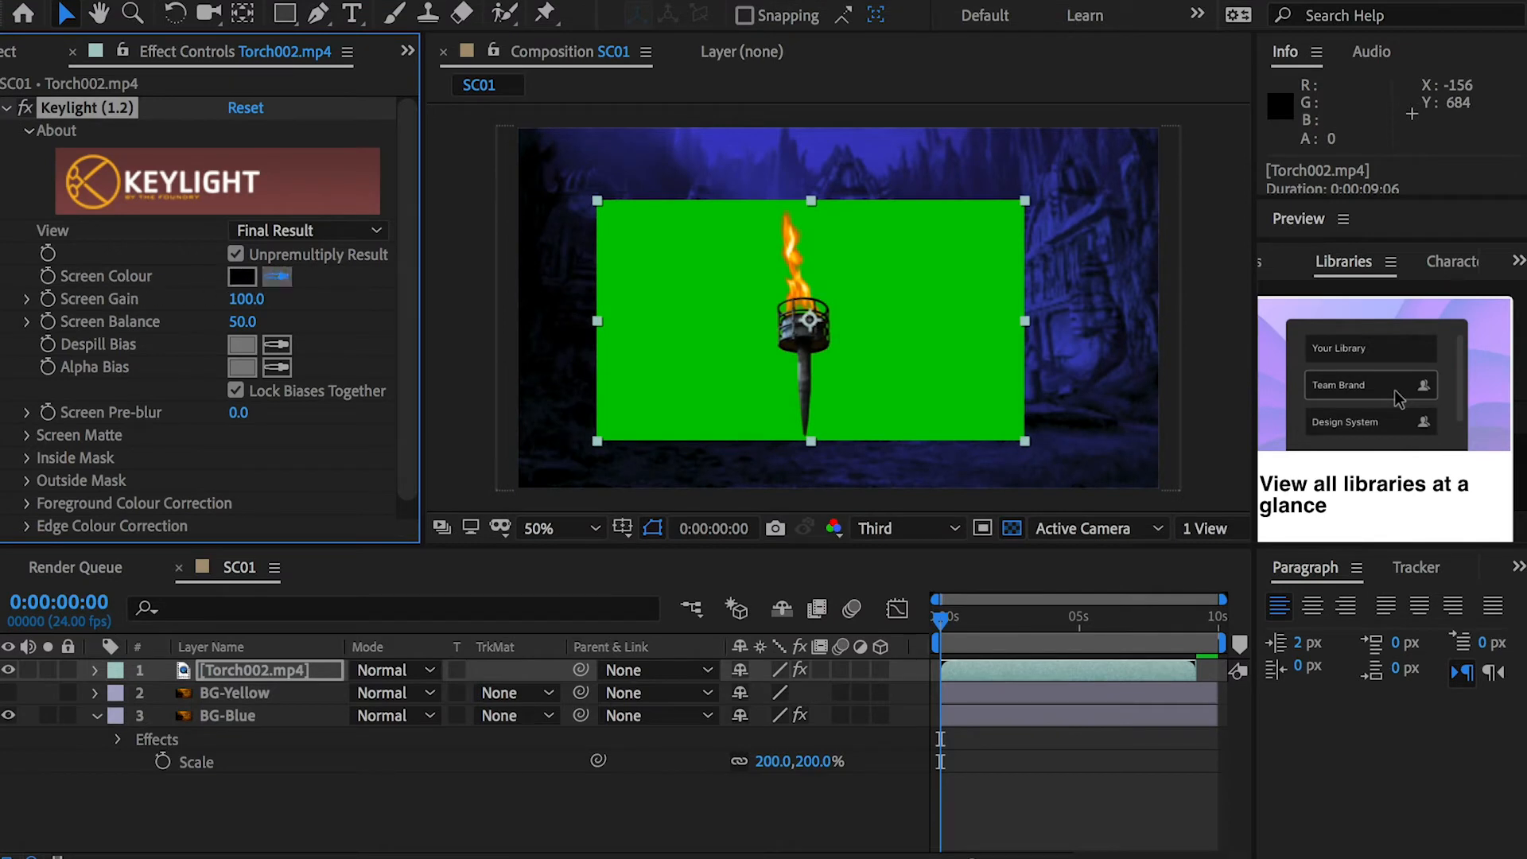
left_click(681, 263)
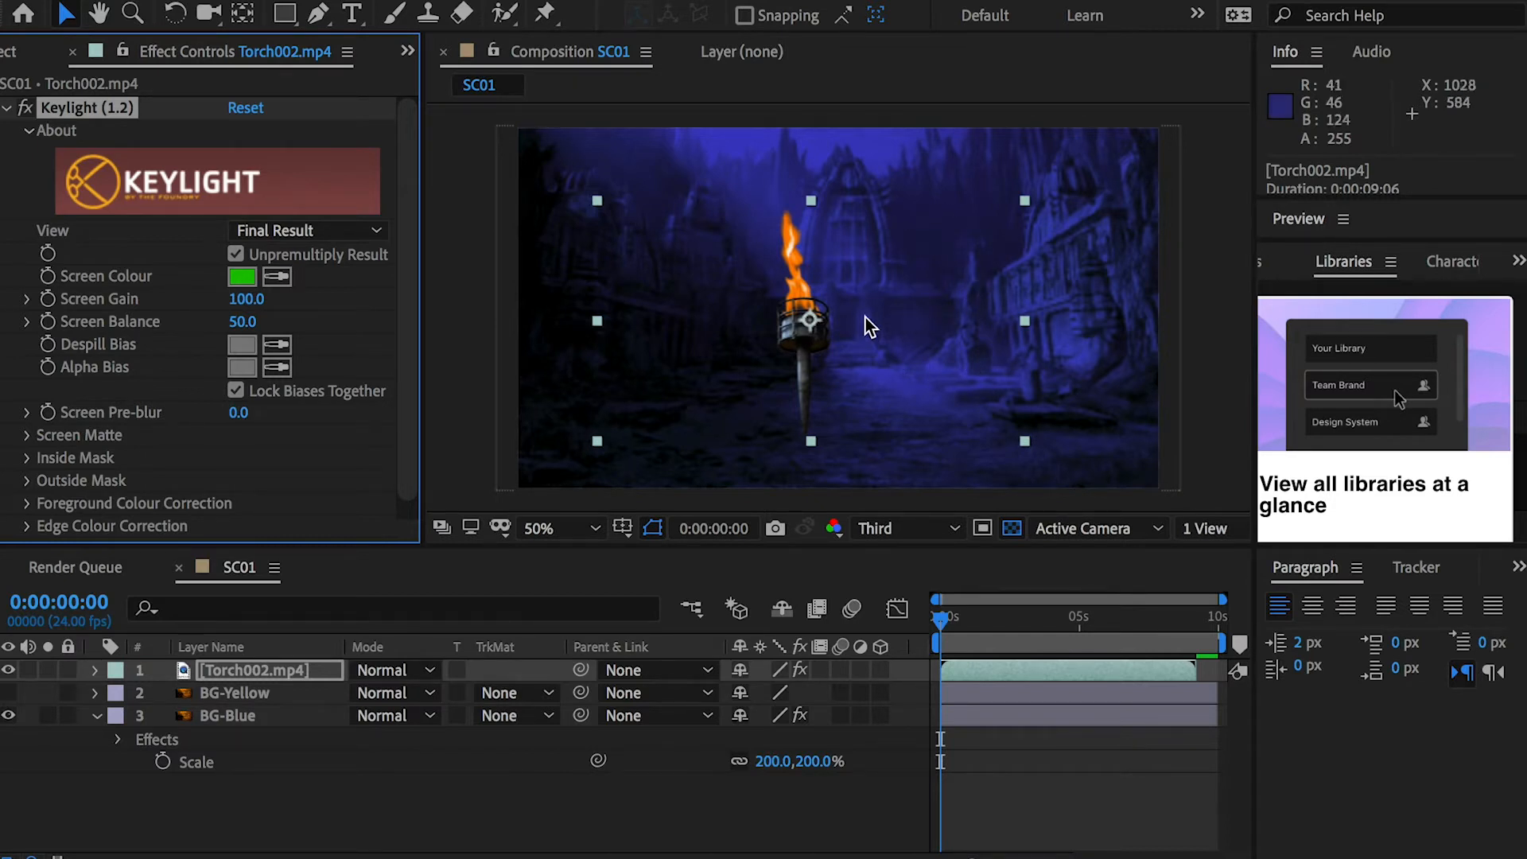
Step: Scale the Torch002.mp4 layer to 62% and position it beside the right-hand ruins at about 1604, 624
left_click_drag(817, 335, 1033, 291)
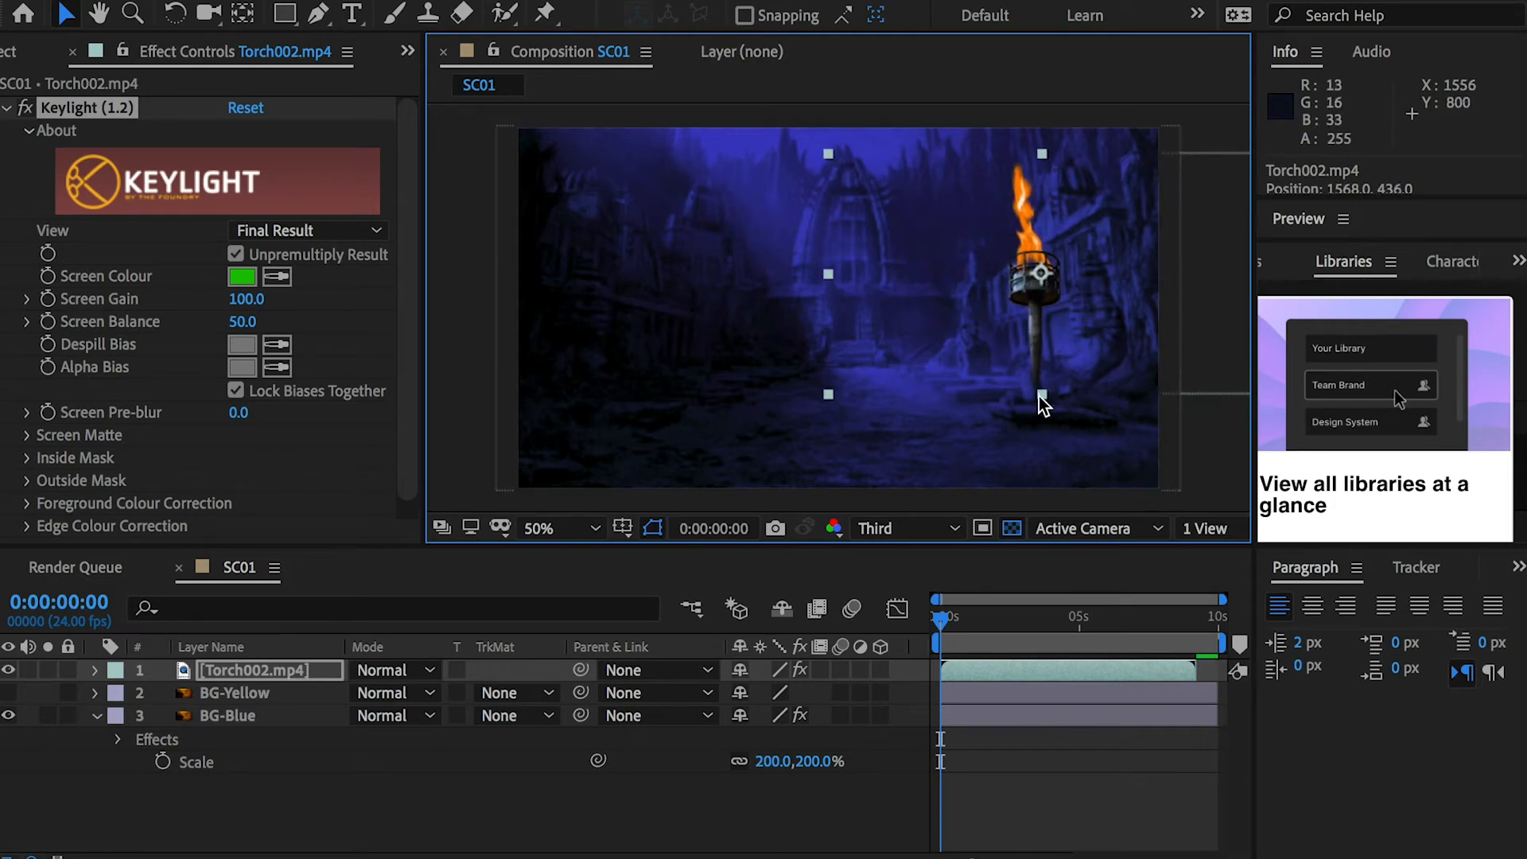
key("s")
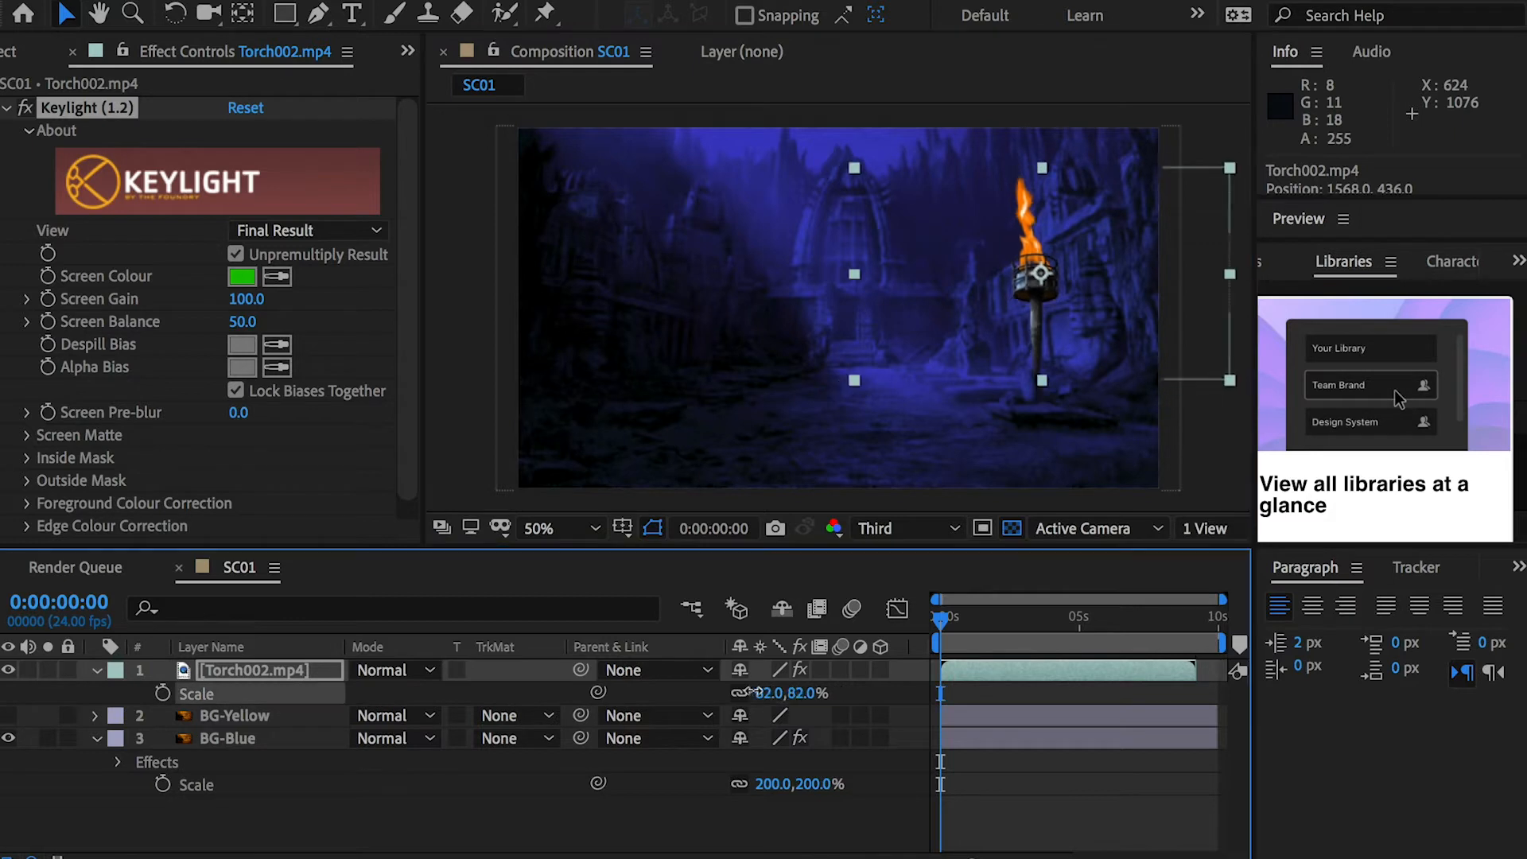
left_click_drag(795, 684, 765, 685)
left_click_drag(1033, 297, 1034, 350)
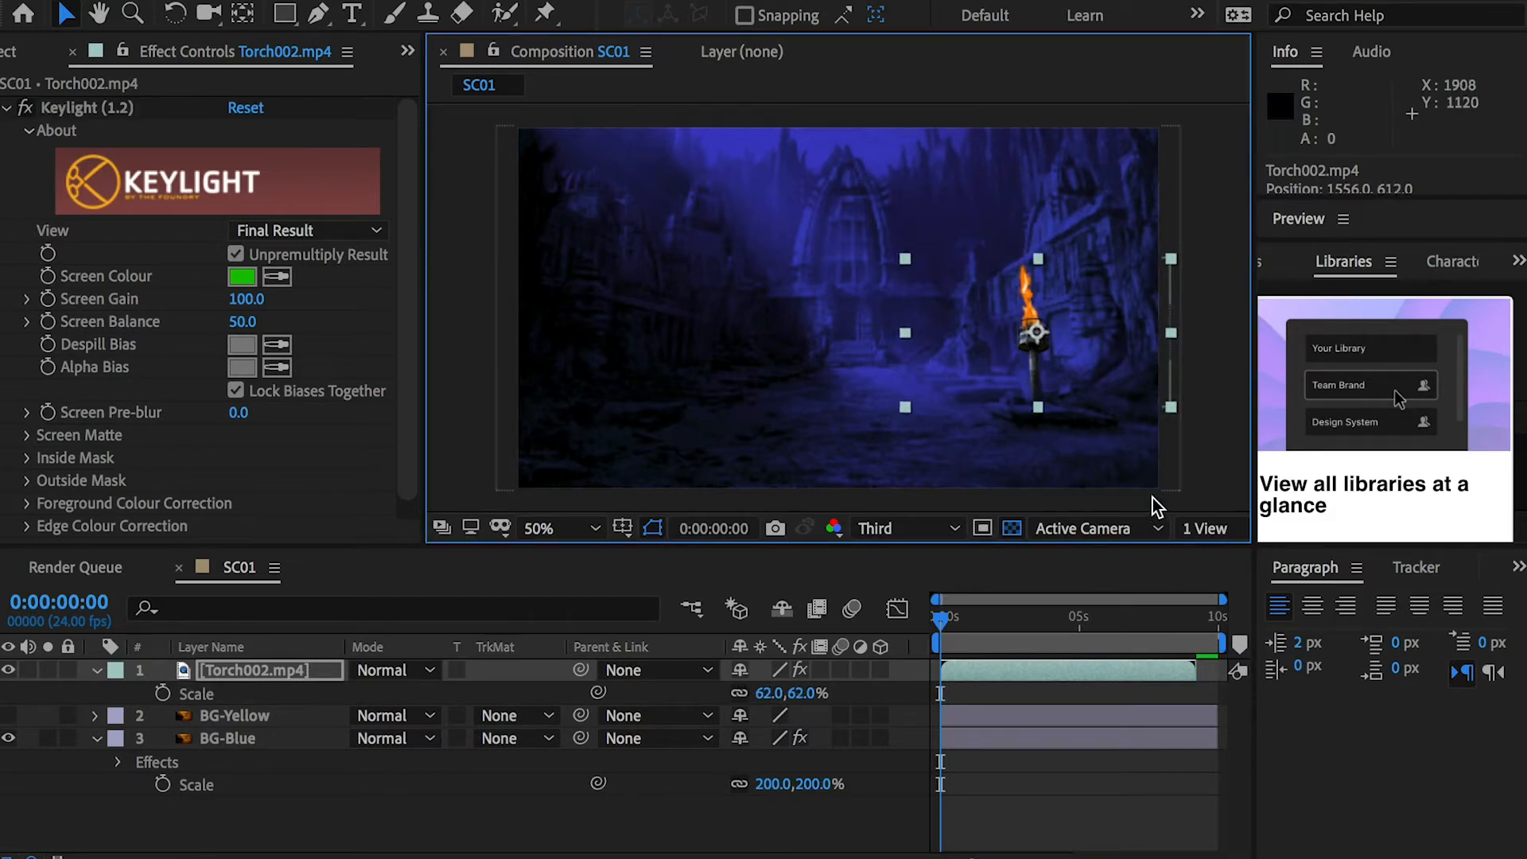
mouse_move(1052, 356)
left_mouse_down()
mouse_move(1136, 350)
mouse_move(1055, 368)
left_mouse_up()
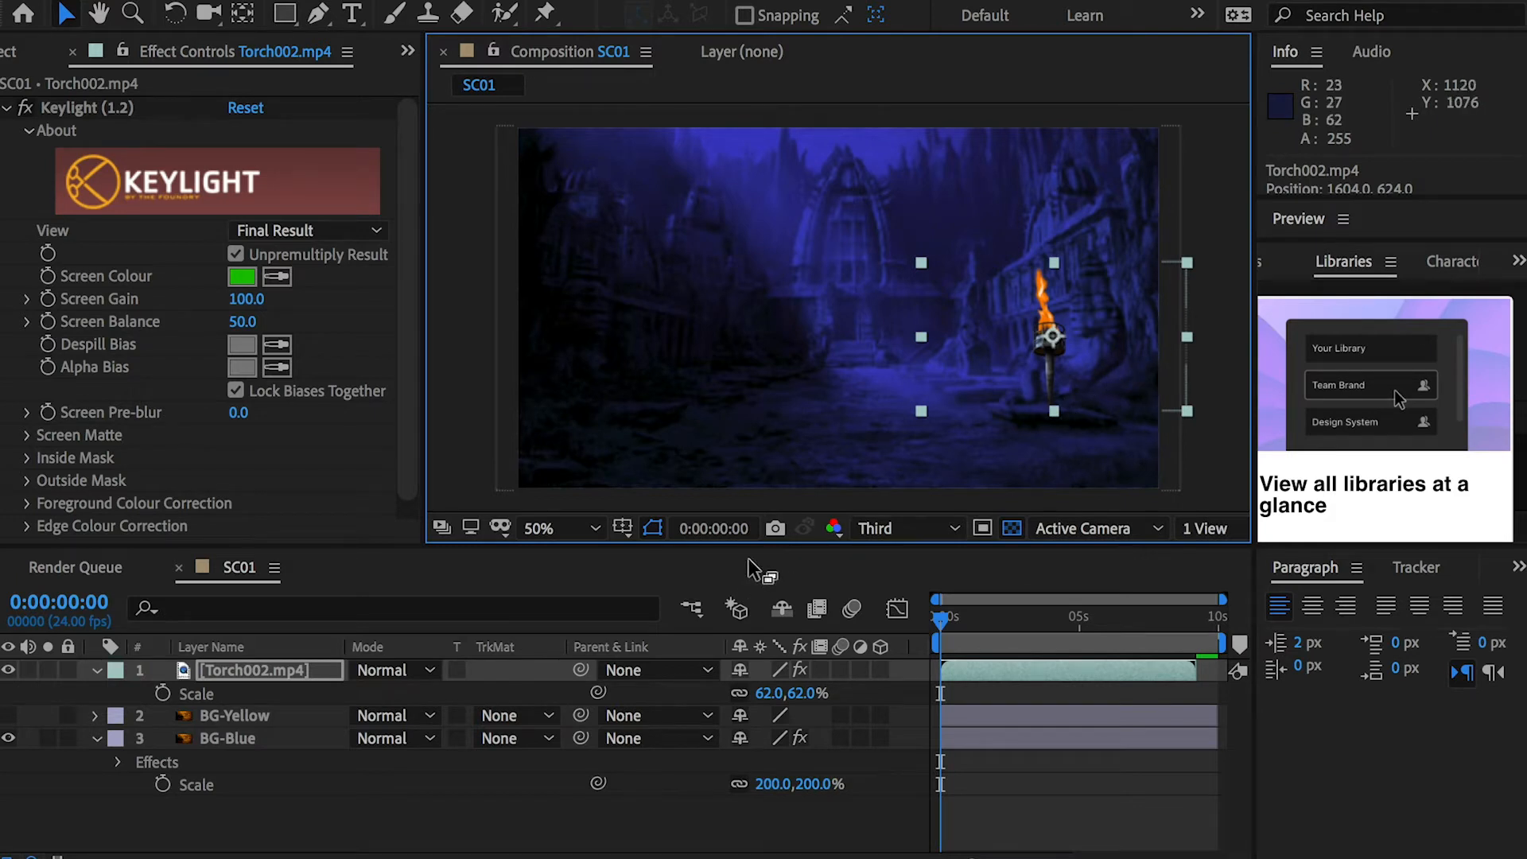
Step: Duplicate the Torch002.mp4 layer, scale the copy to 42% and position it beside the left-hand ruins at about 608, 632
key("ctrl+d")
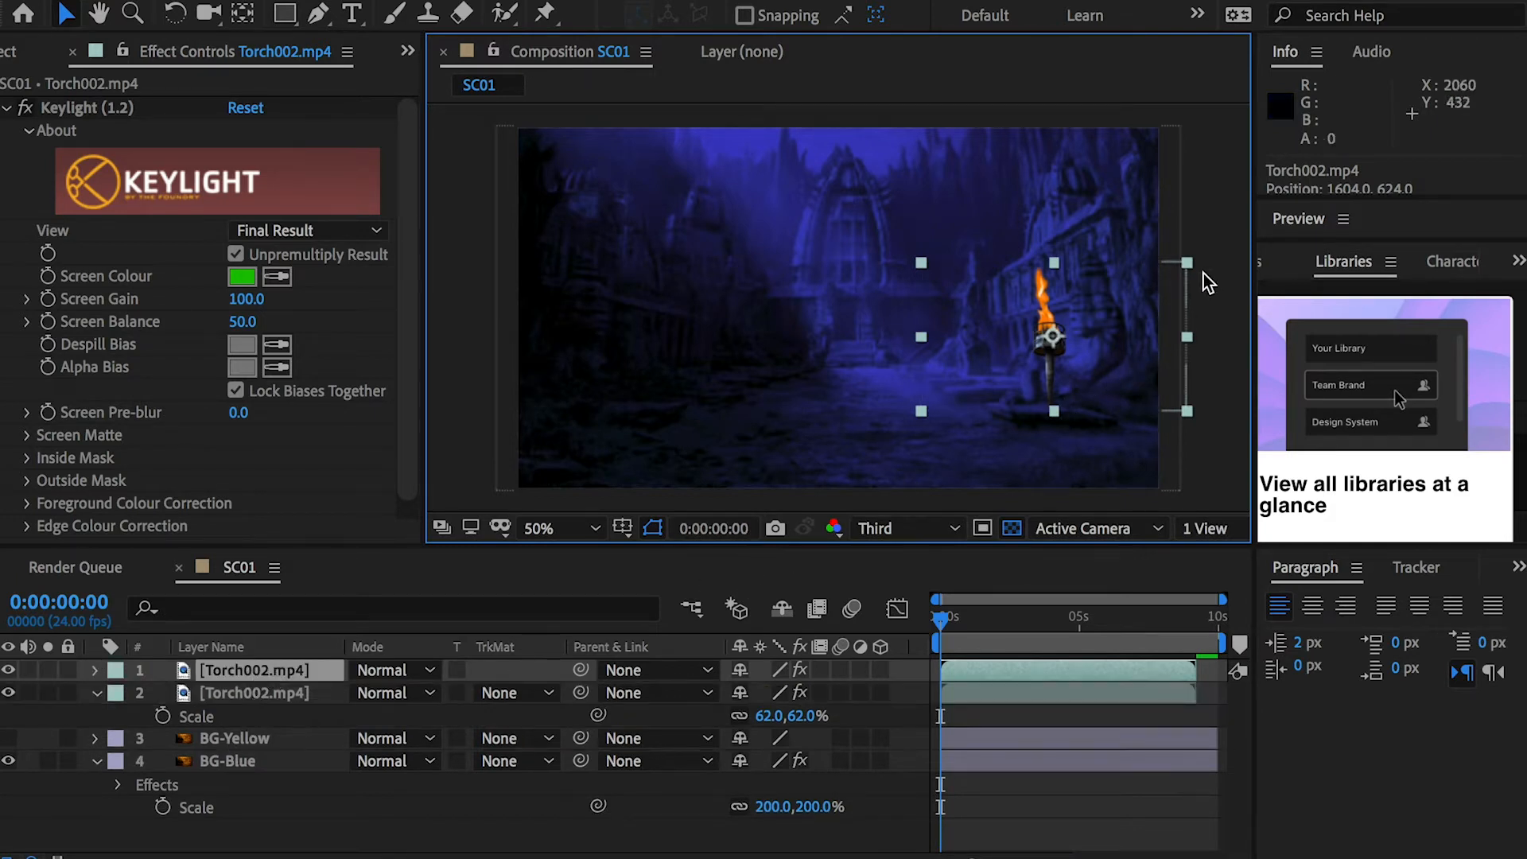
left_click_drag(1060, 358, 729, 336)
key("s")
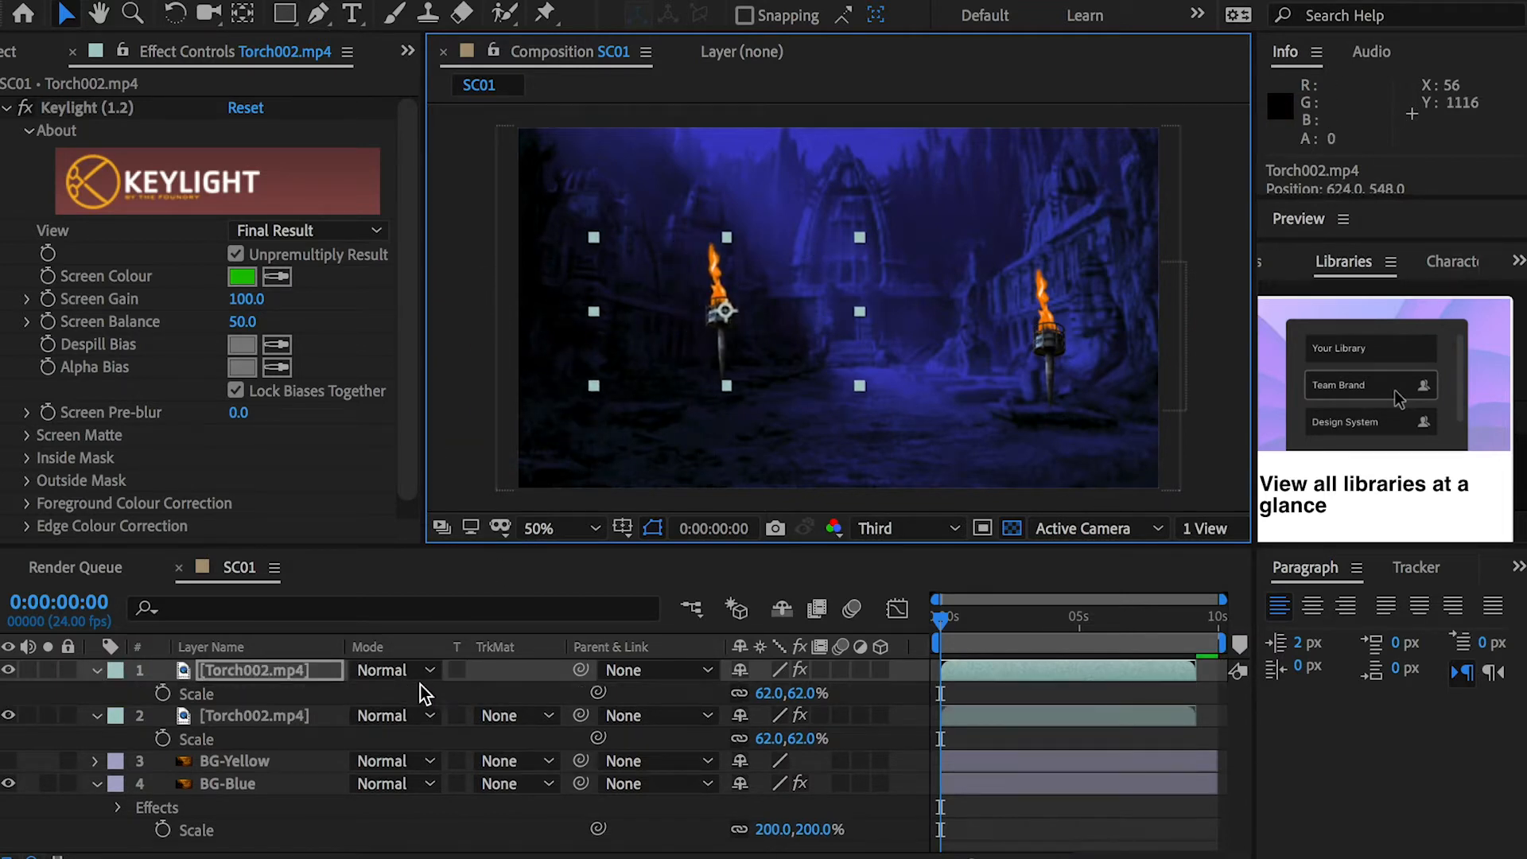
left_click_drag(773, 694, 741, 694)
left_click_drag(737, 321, 732, 350)
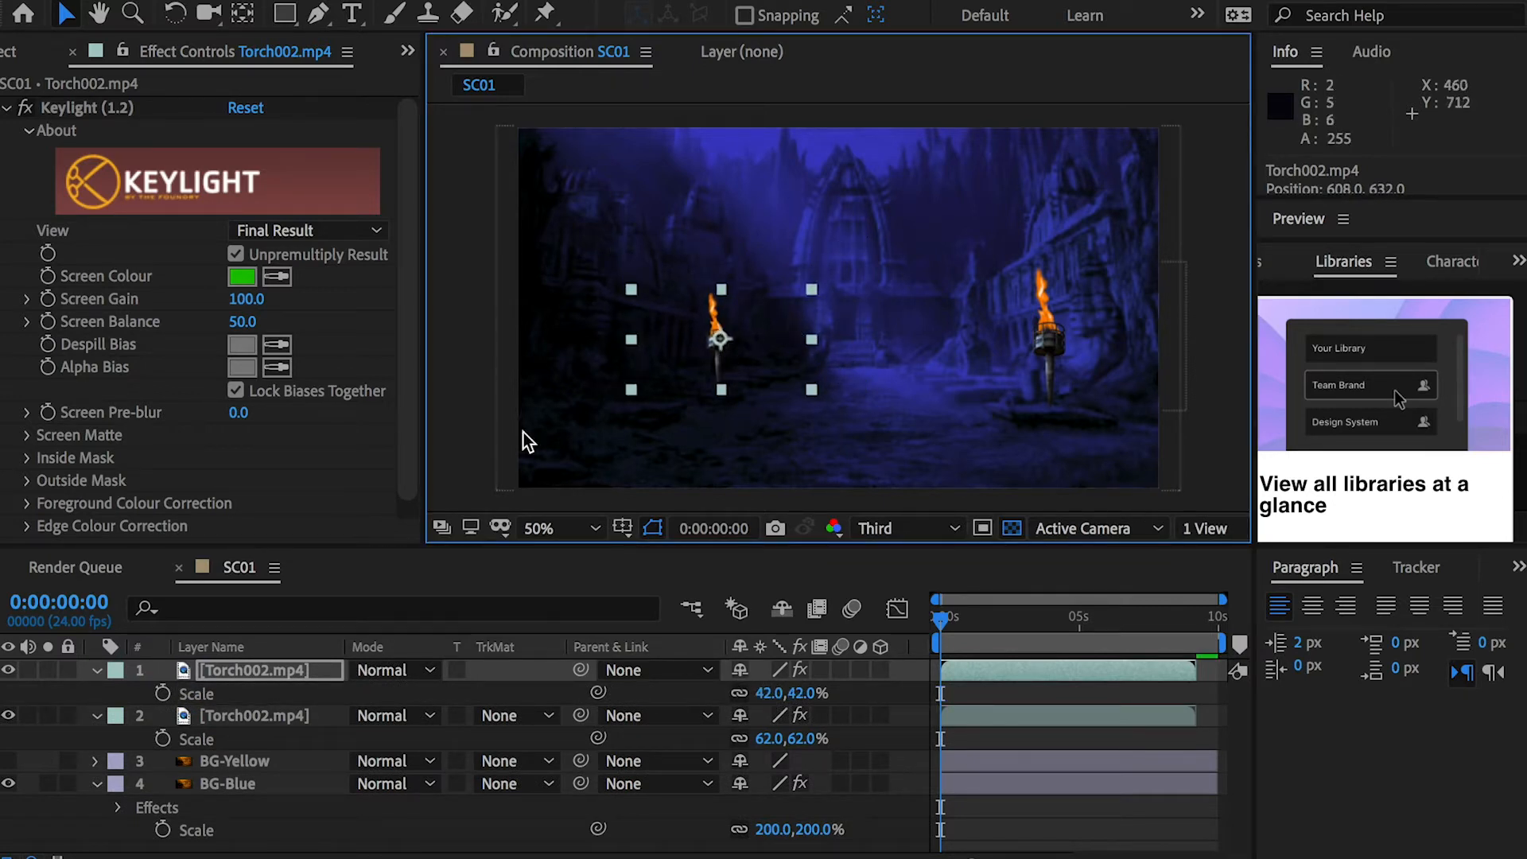
Step: Add Torch003.mp4 to SC01 as a new layer above both Torch002.mp4 layers
left_click(6, 108)
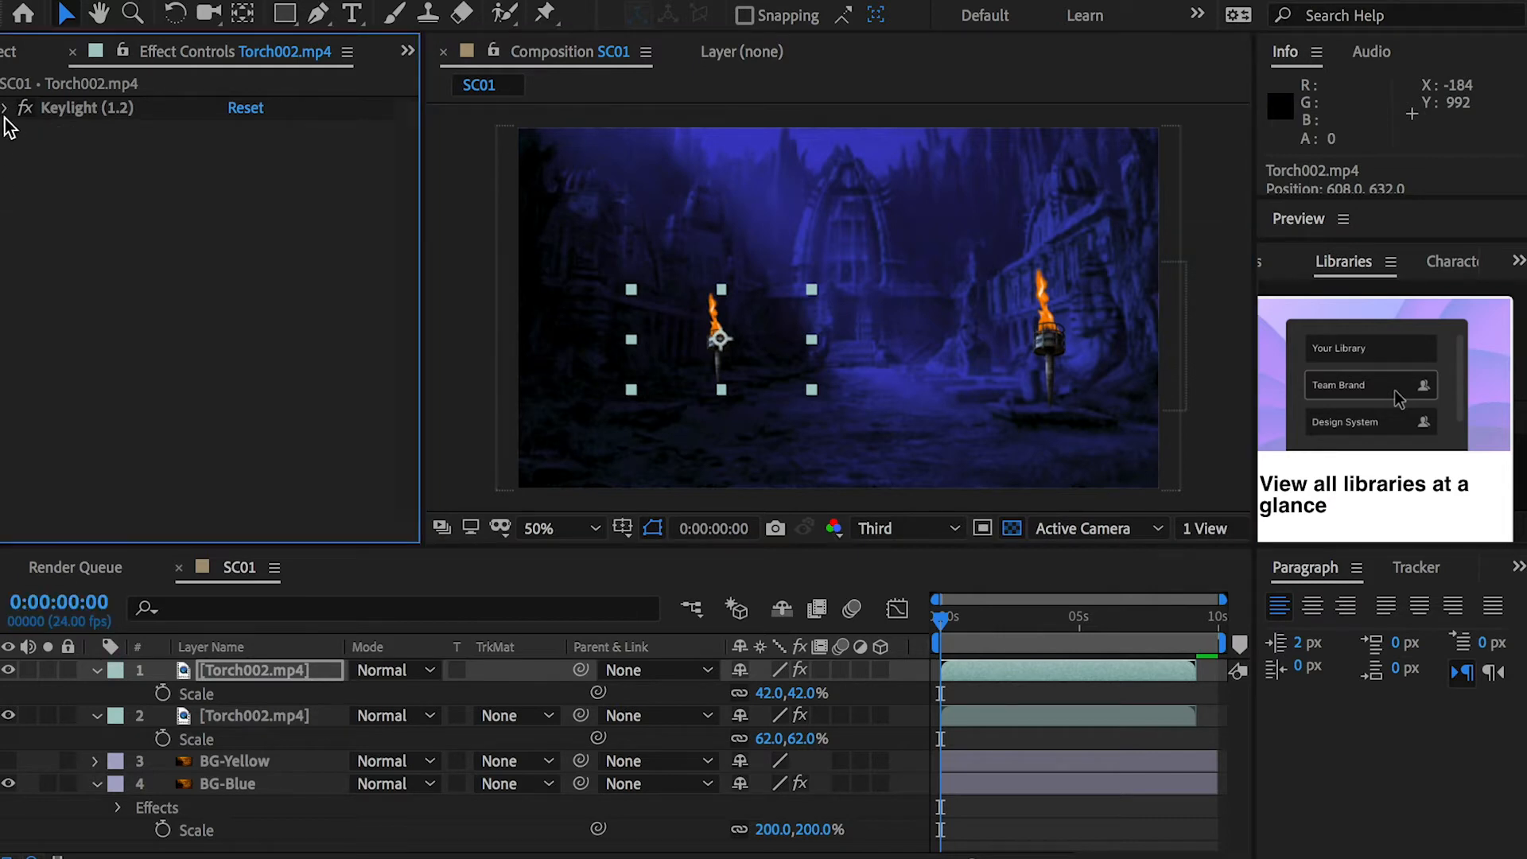
left_click(73, 52)
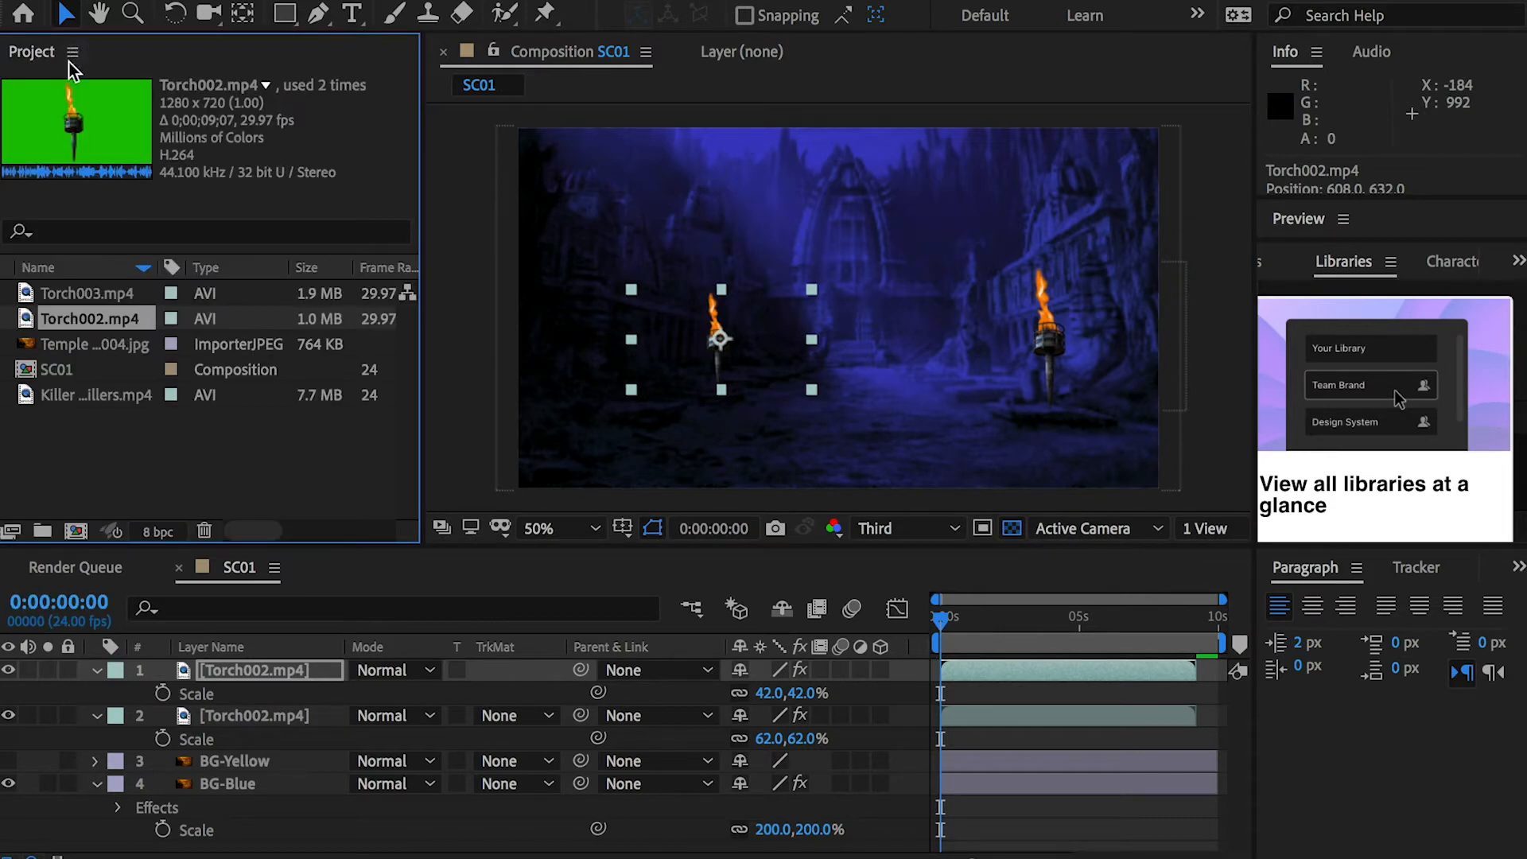
left_click(62, 301)
left_click_drag(83, 296, 248, 673)
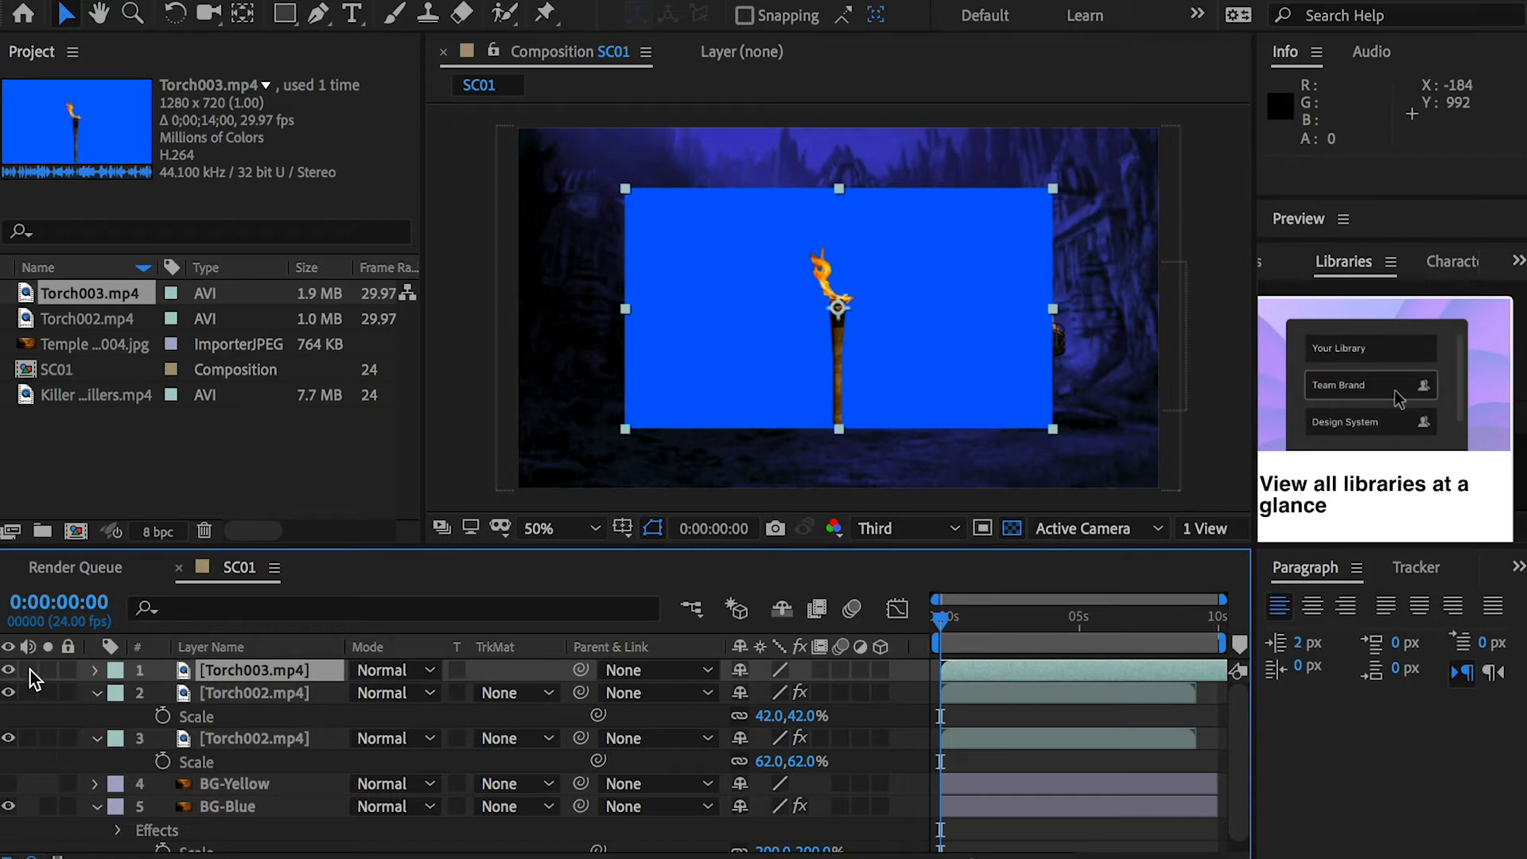
Step: Apply Keylight (1.2) to the Torch003.mp4 layer and sample its blue background as the screen colour
left_click(541, 0)
mouse_move(572, 363)
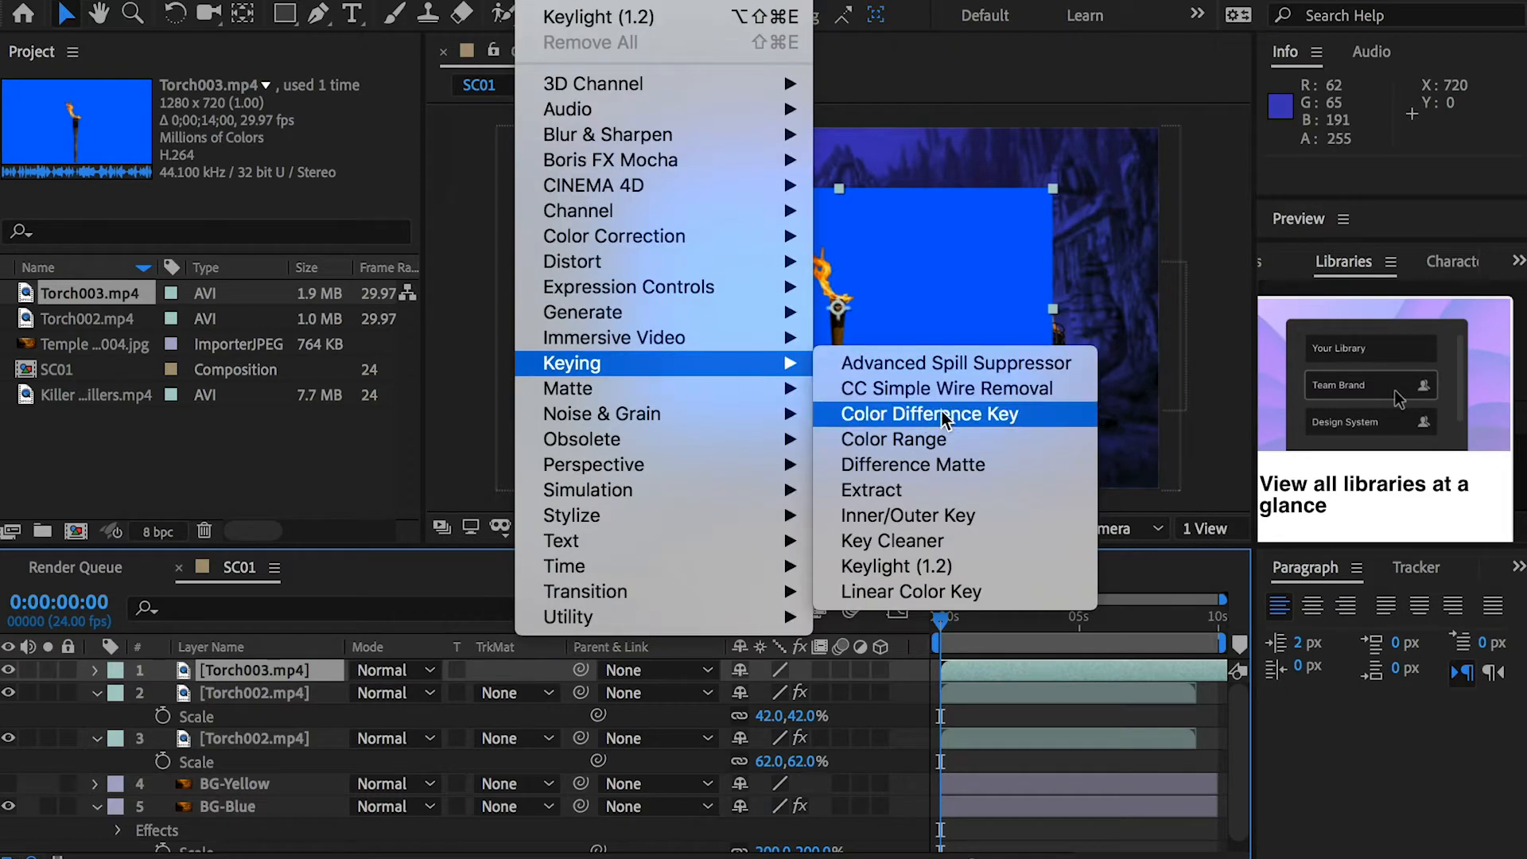
left_click(943, 565)
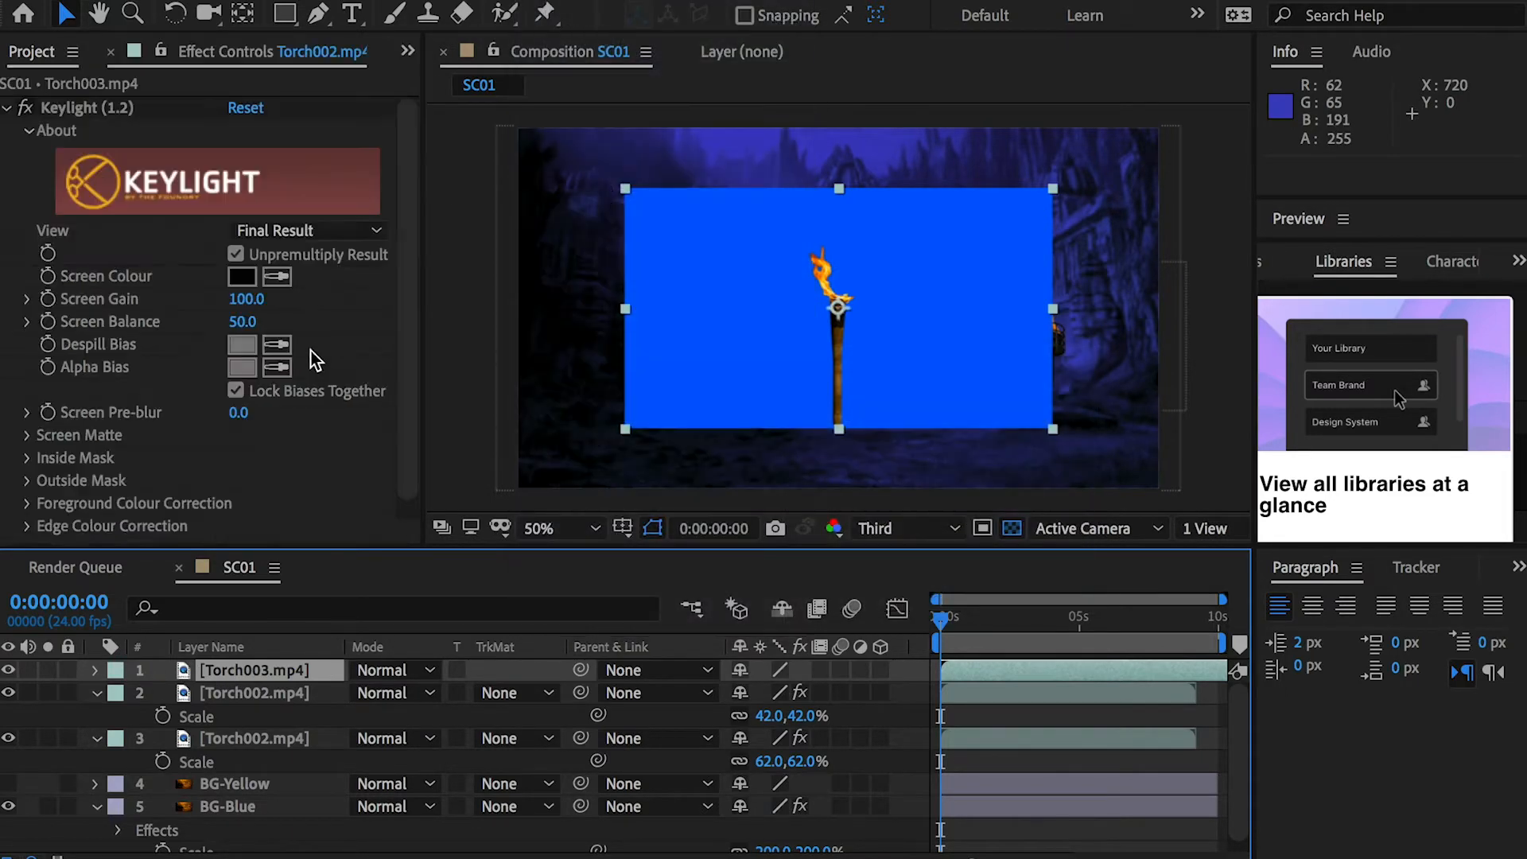
left_click(276, 280)
left_click(678, 272)
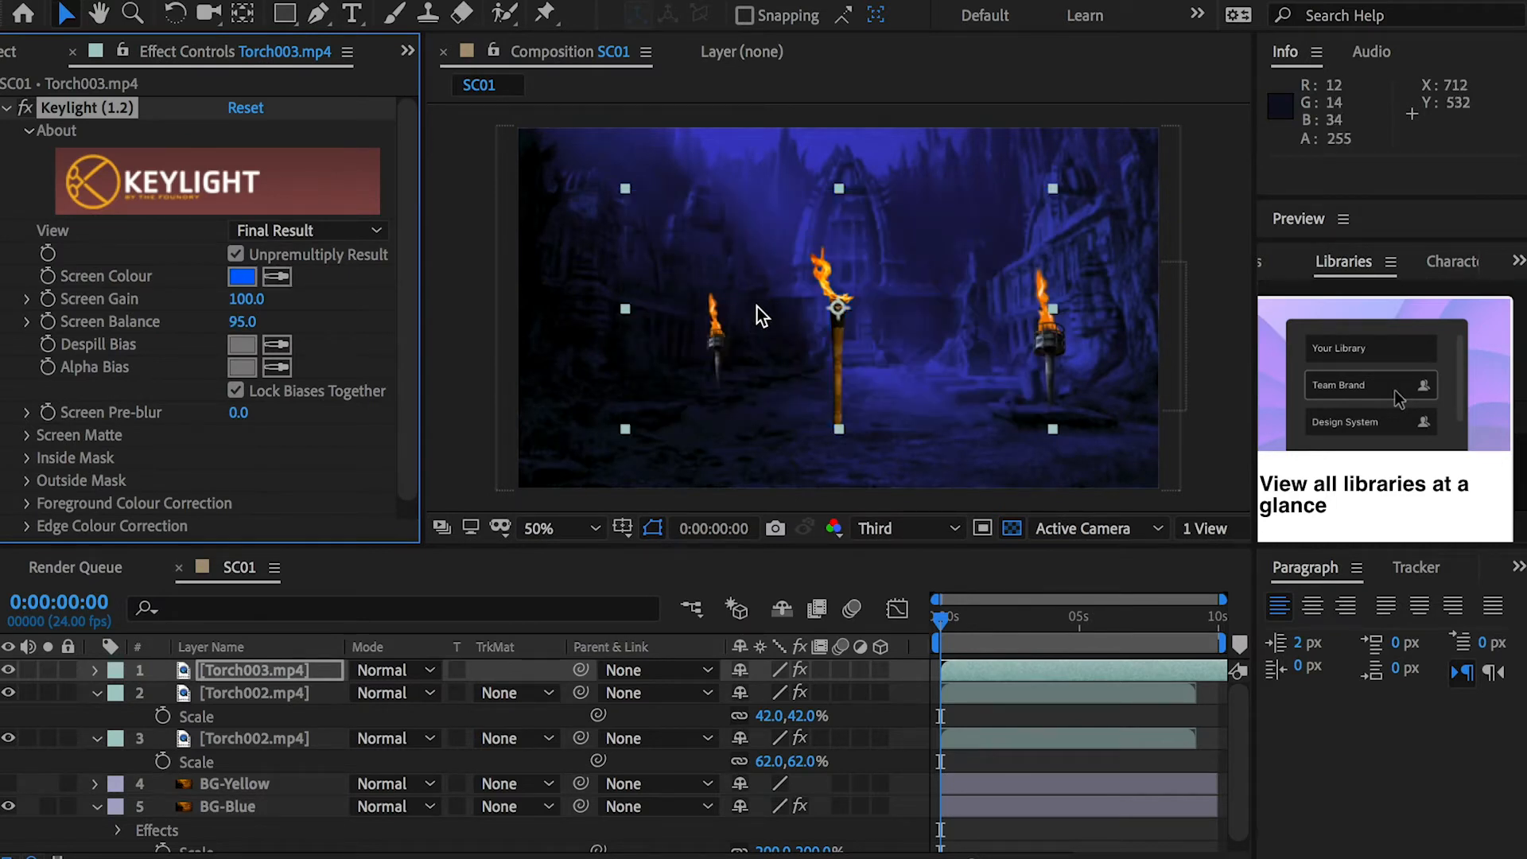
Step: Scale the Torch003.mp4 layer to 184% and position it in the left foreground at about 280, 560
left_click_drag(843, 350, 609, 326)
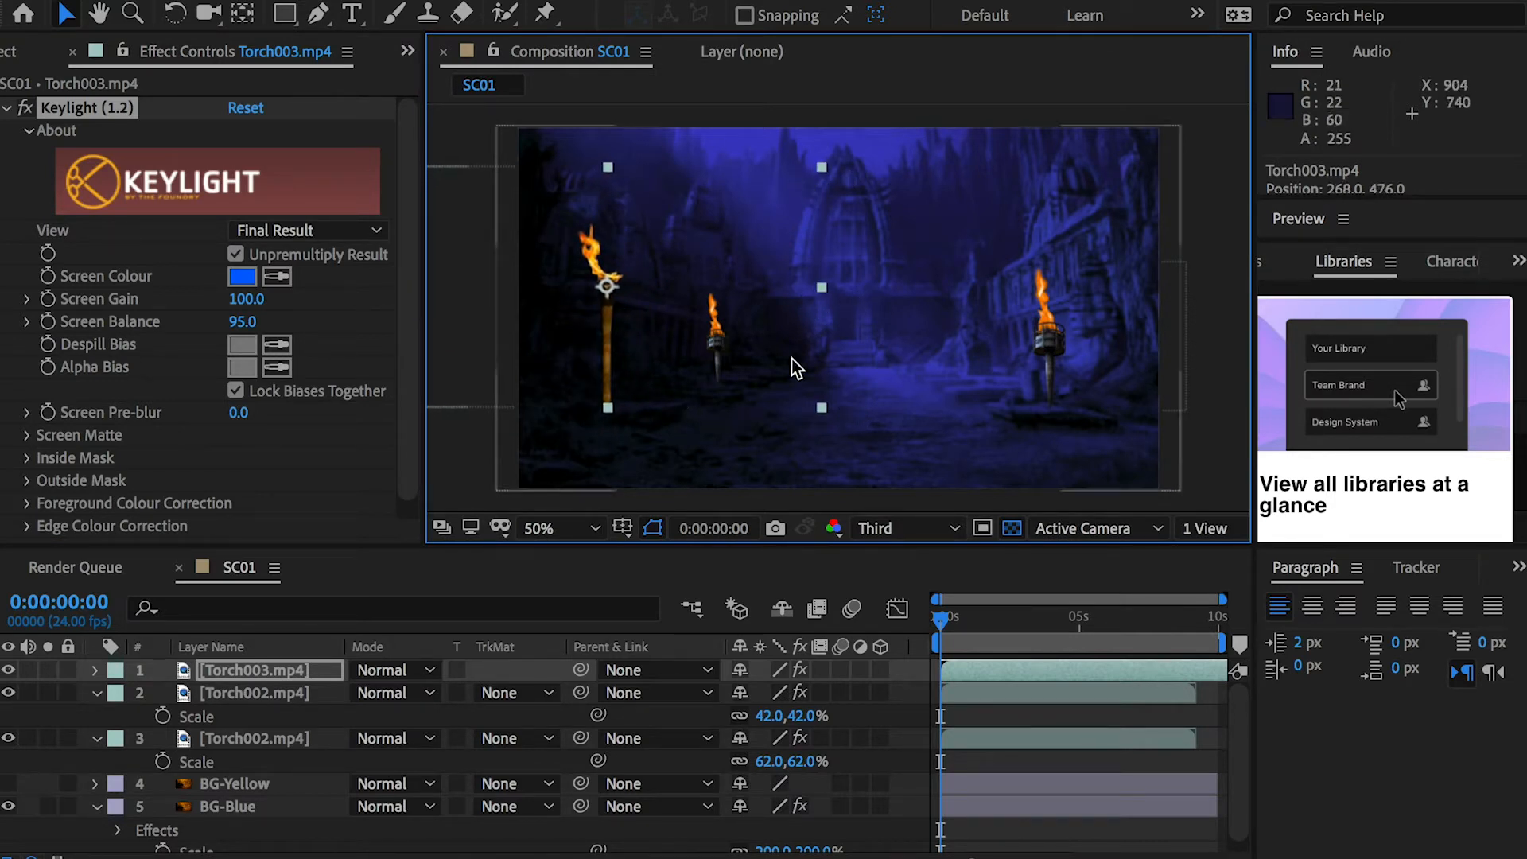
left_click_drag(614, 307, 621, 438)
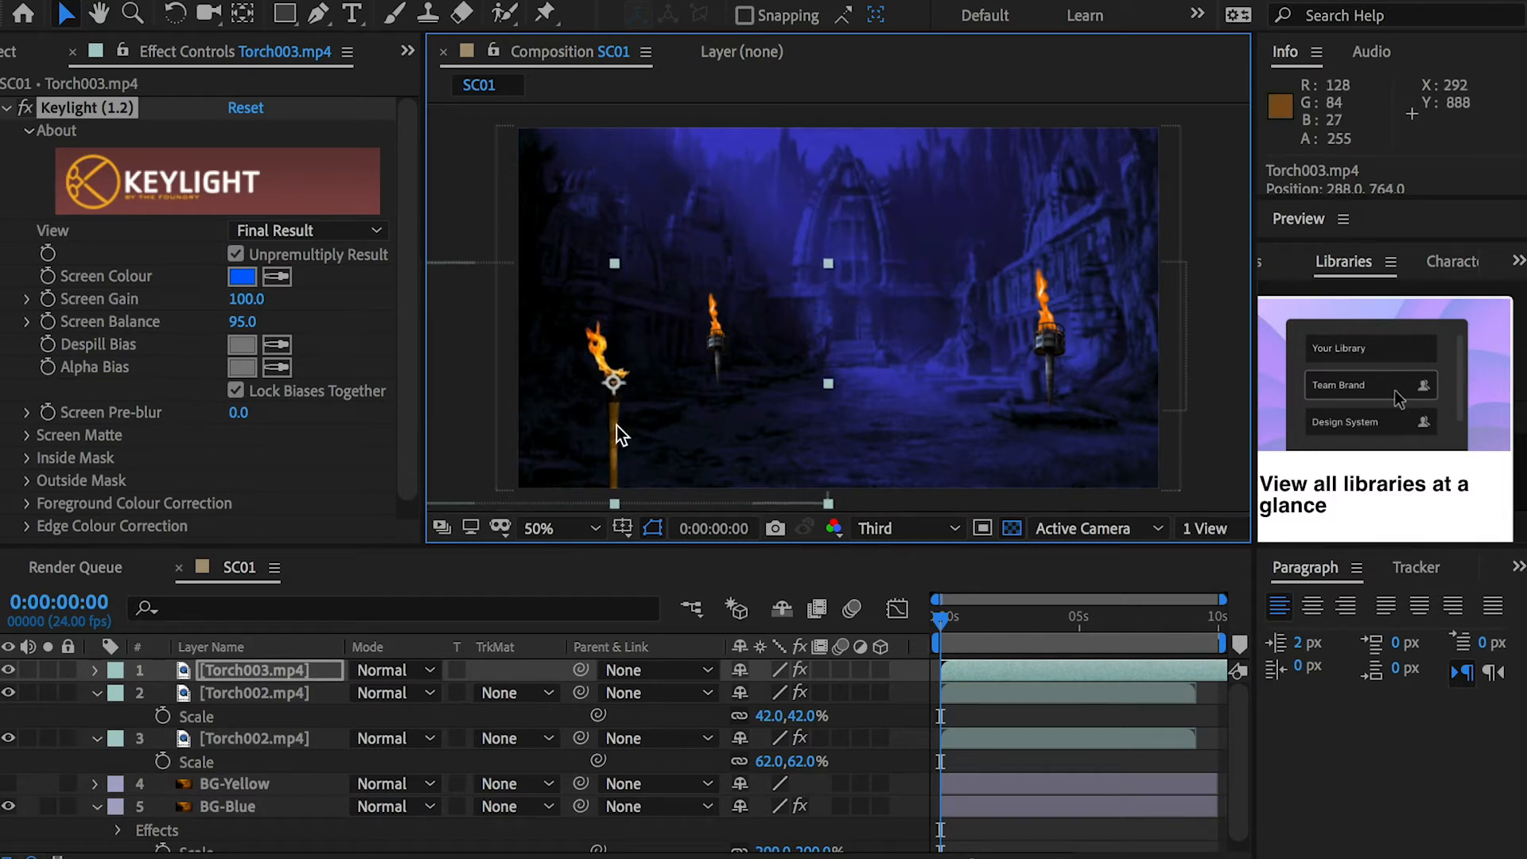
key("s")
left_click_drag(820, 706, 887, 705)
left_click_drag(629, 426, 627, 361)
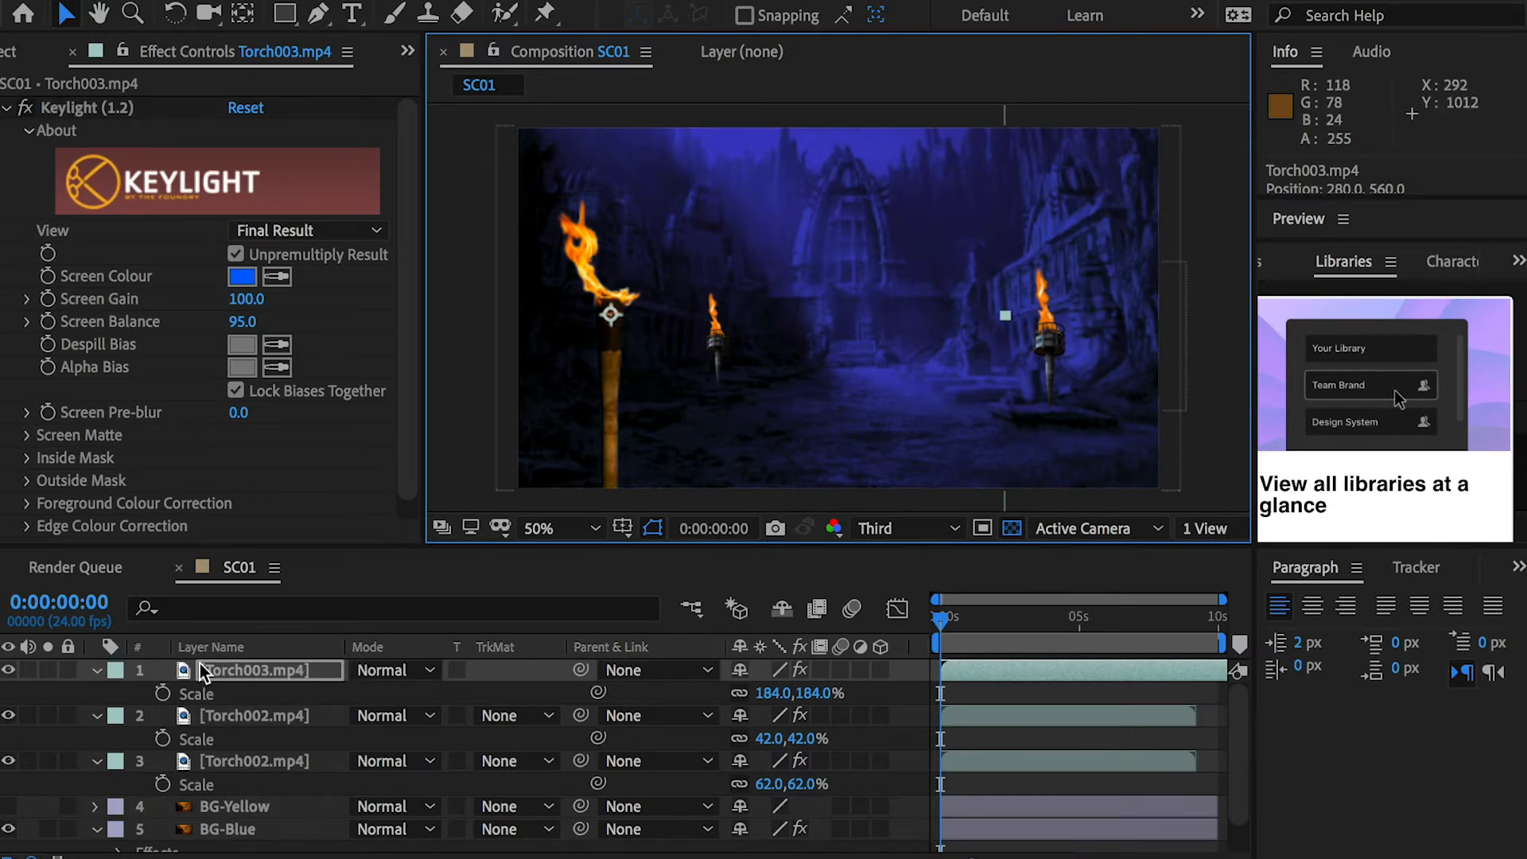
Step: Collapse the properties of the three torch layers and make the BG-Yellow layer visible
left_click(96, 673)
left_click(96, 693)
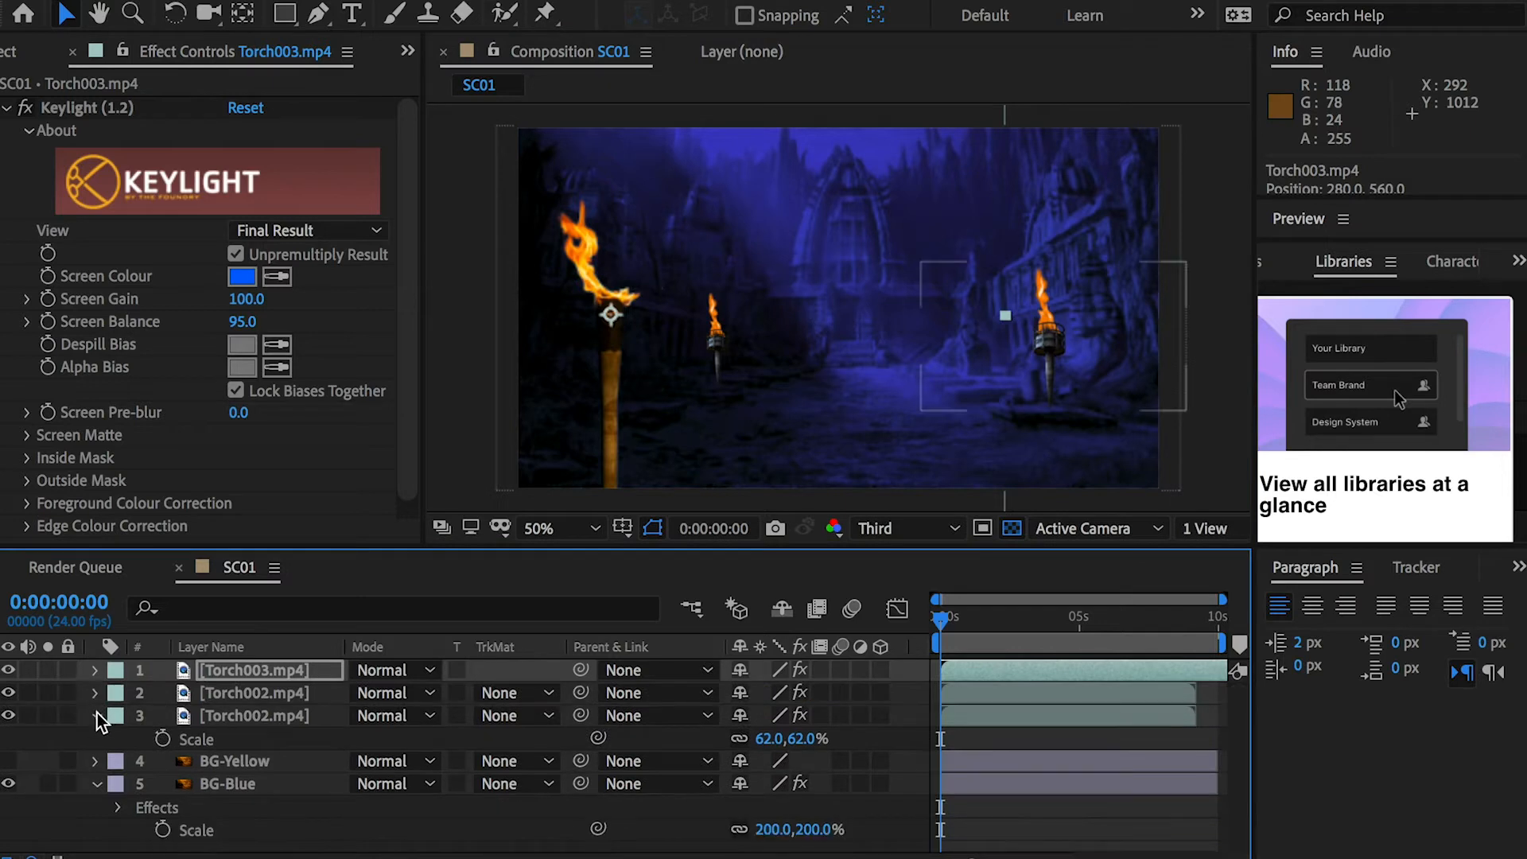
left_click(96, 715)
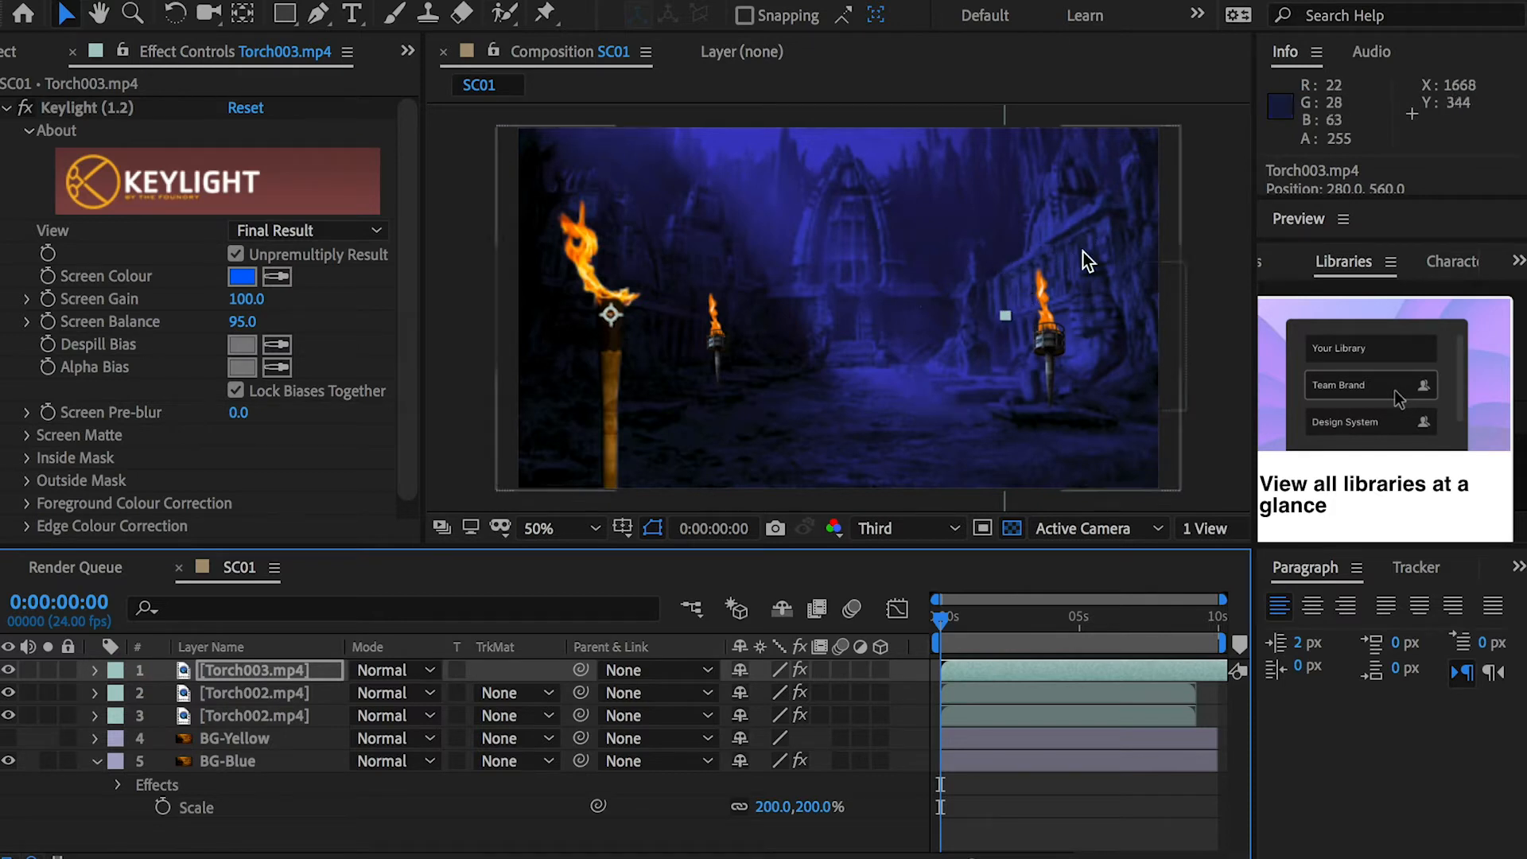
left_click(8, 738)
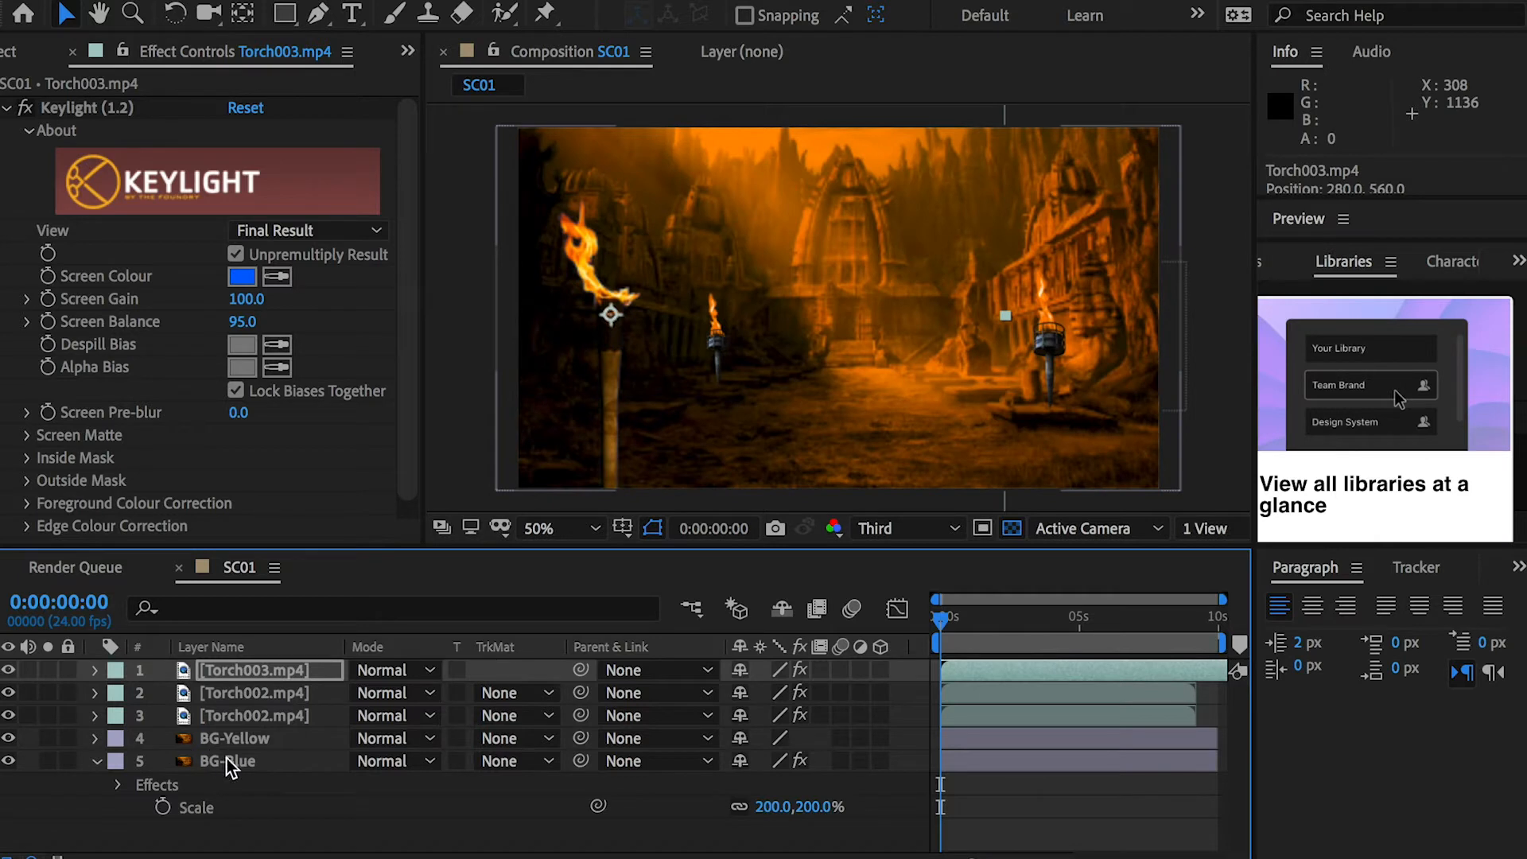
Step: Draw three elliptical masks on the BG-Yellow layer with the Ellipse Tool, one around each torch flame
left_click(251, 742)
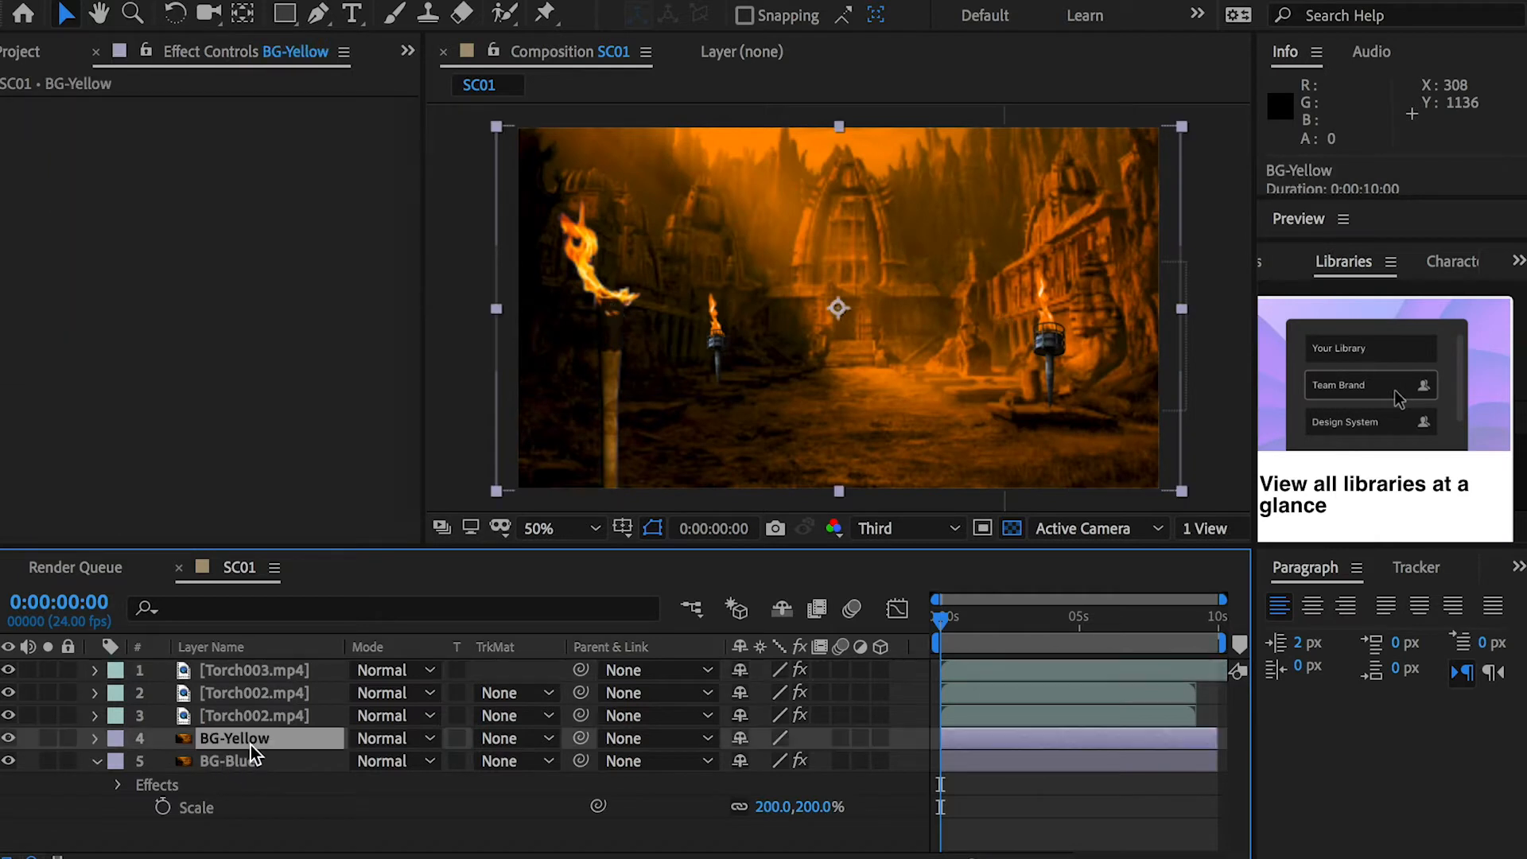
left_click(289, 15)
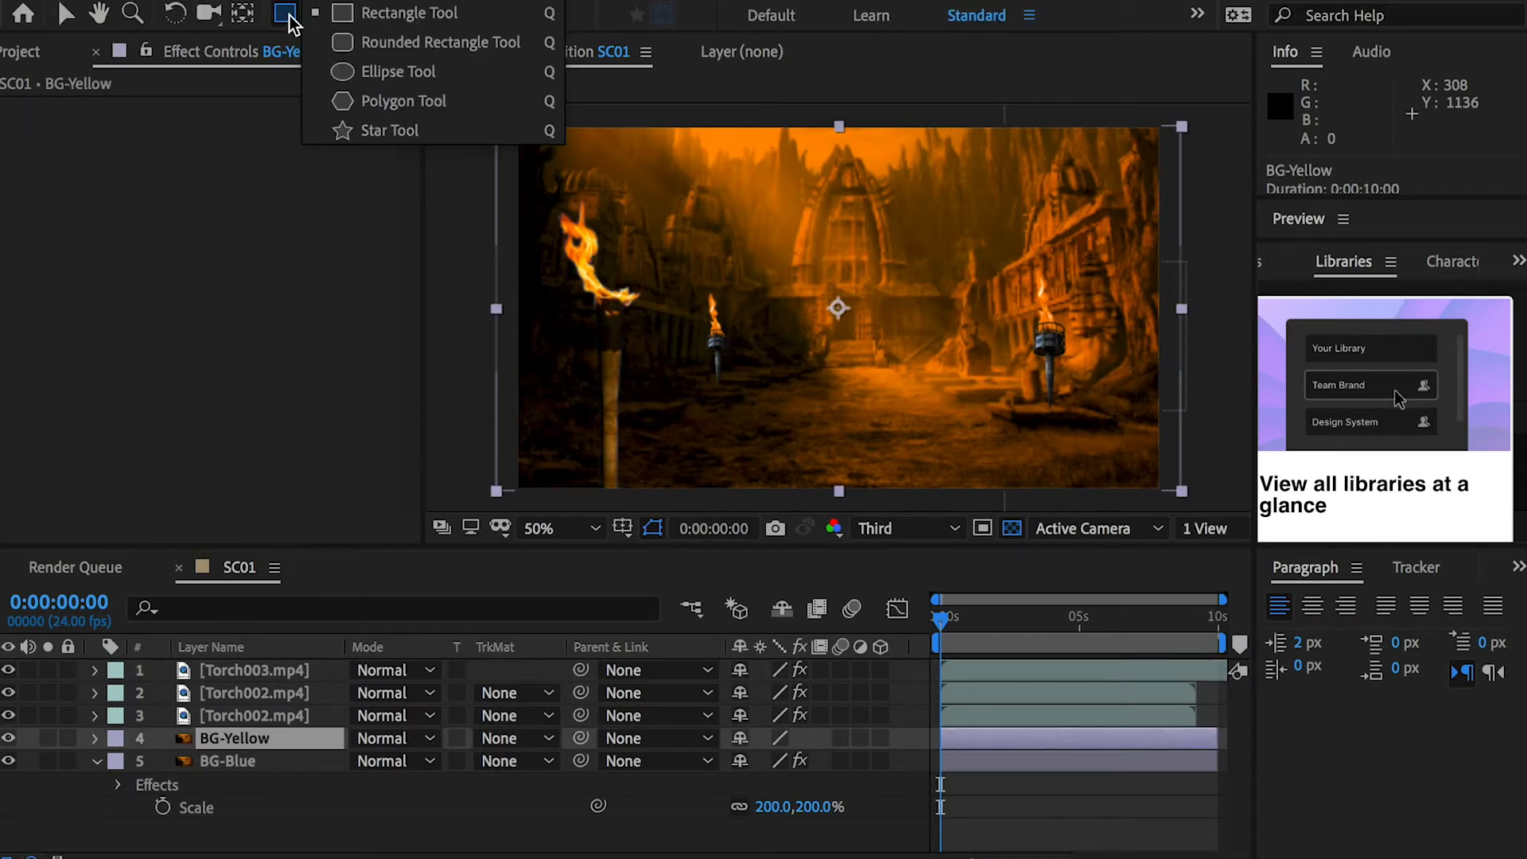
left_click(288, 16)
left_click(402, 72)
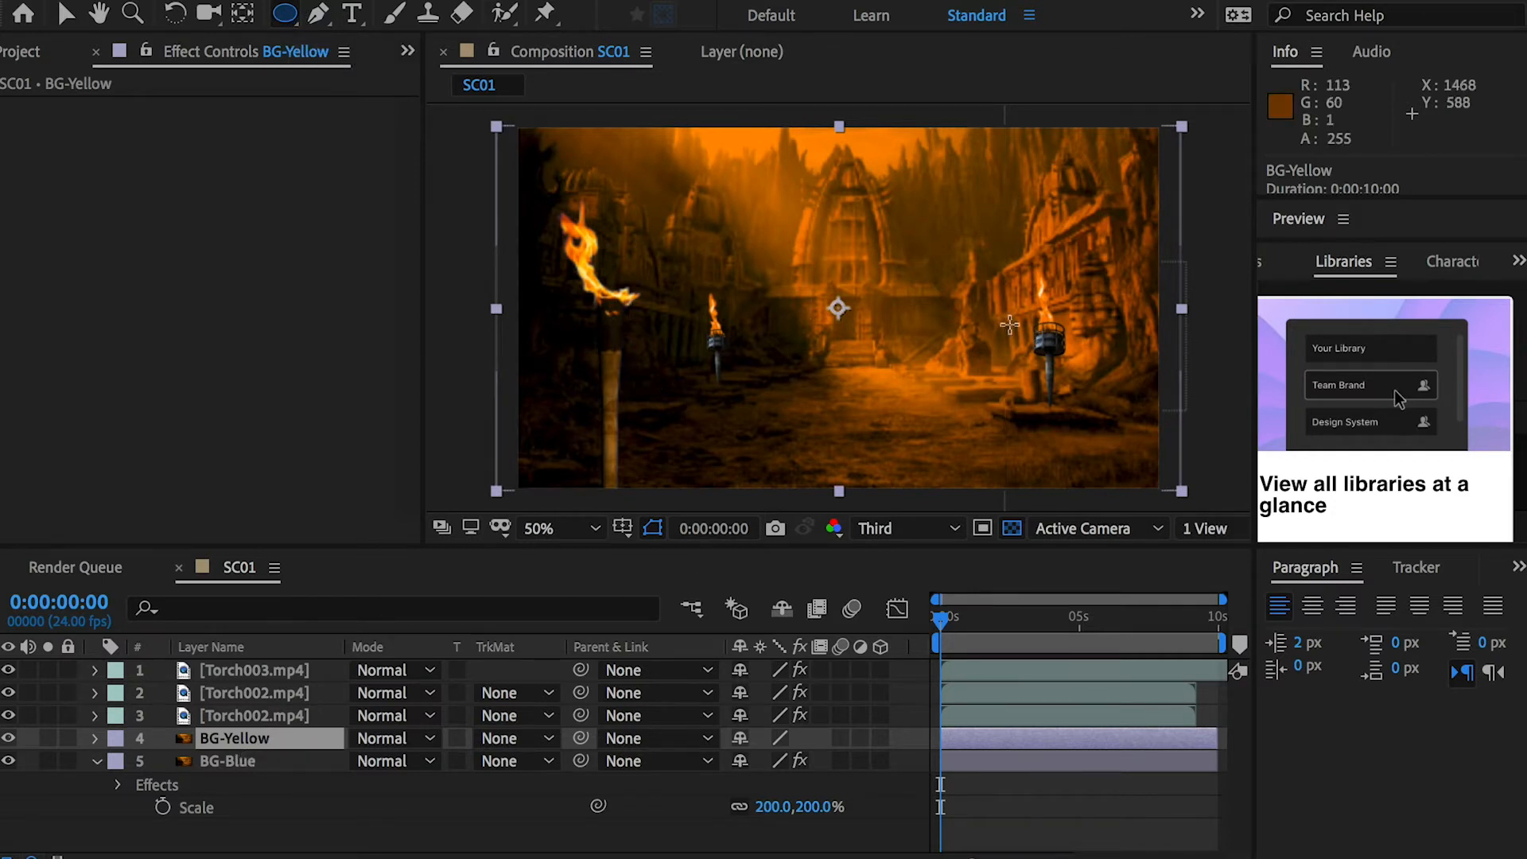
left_click_drag(1015, 266, 1102, 348)
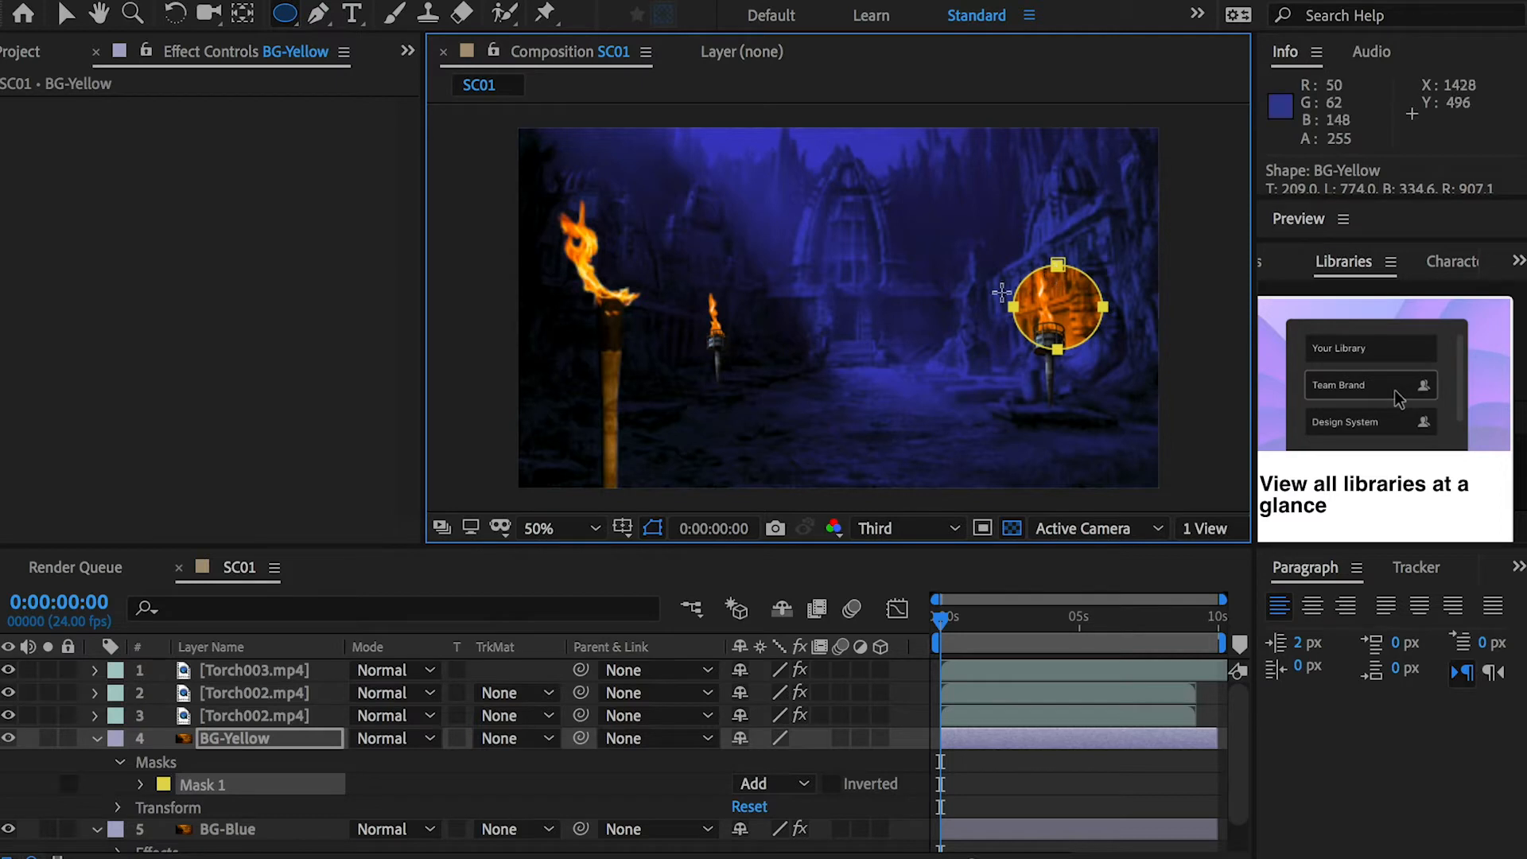
mouse_move(692, 281)
left_mouse_down()
mouse_move(743, 344)
mouse_move(770, 347)
left_mouse_up()
mouse_move(538, 189)
left_mouse_down()
mouse_move(631, 327)
mouse_move(680, 353)
left_mouse_up()
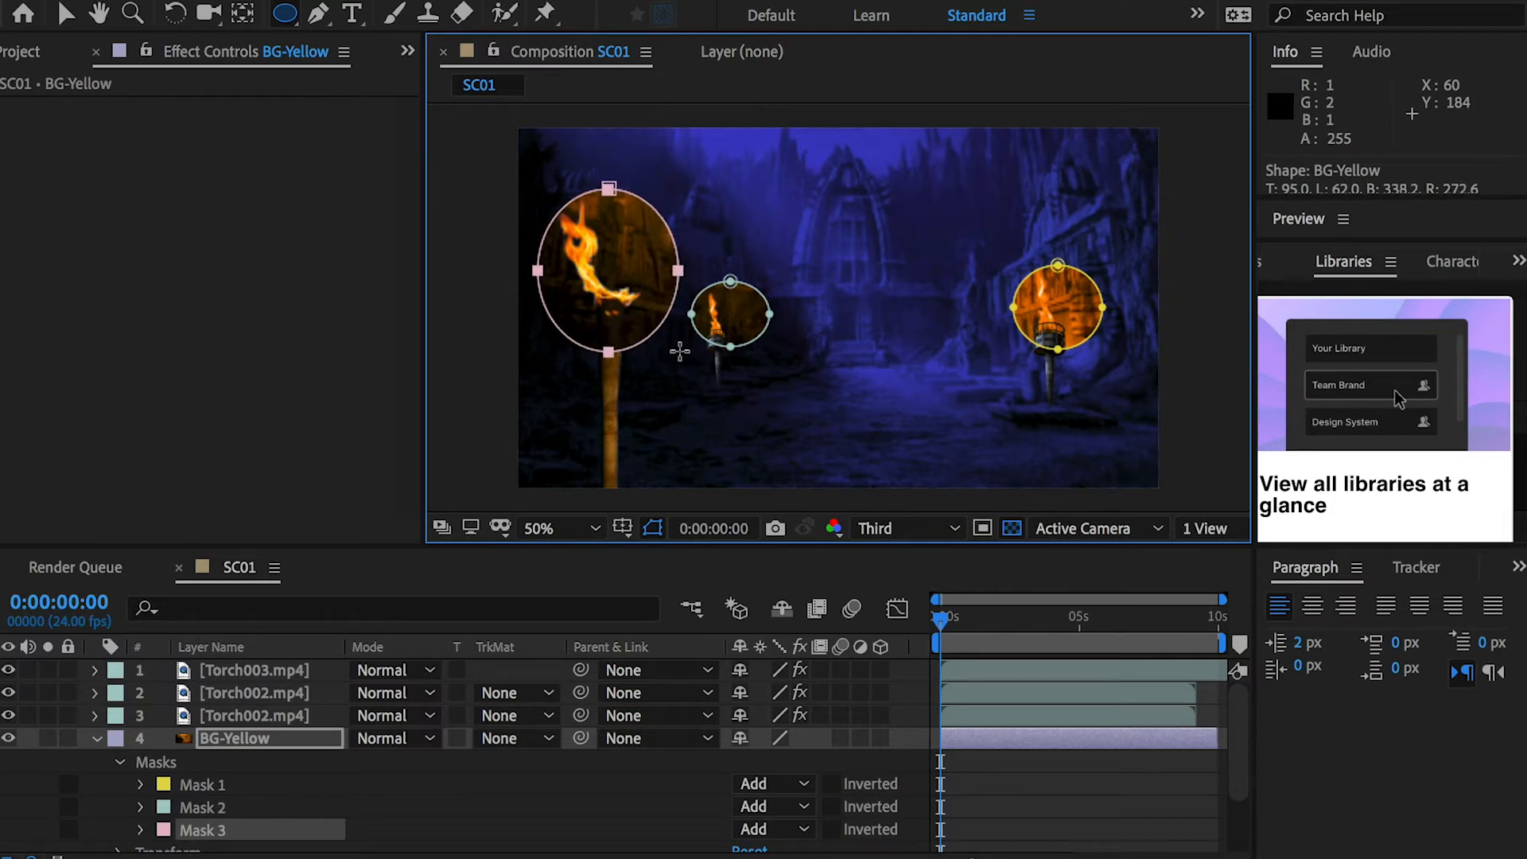
Step: Widen Mask 3 around the large foreground torch to about 114% and shift it slightly left and up by about 12, 2
key("v")
left_click(142, 67)
left_click(523, 266)
double_click(538, 271)
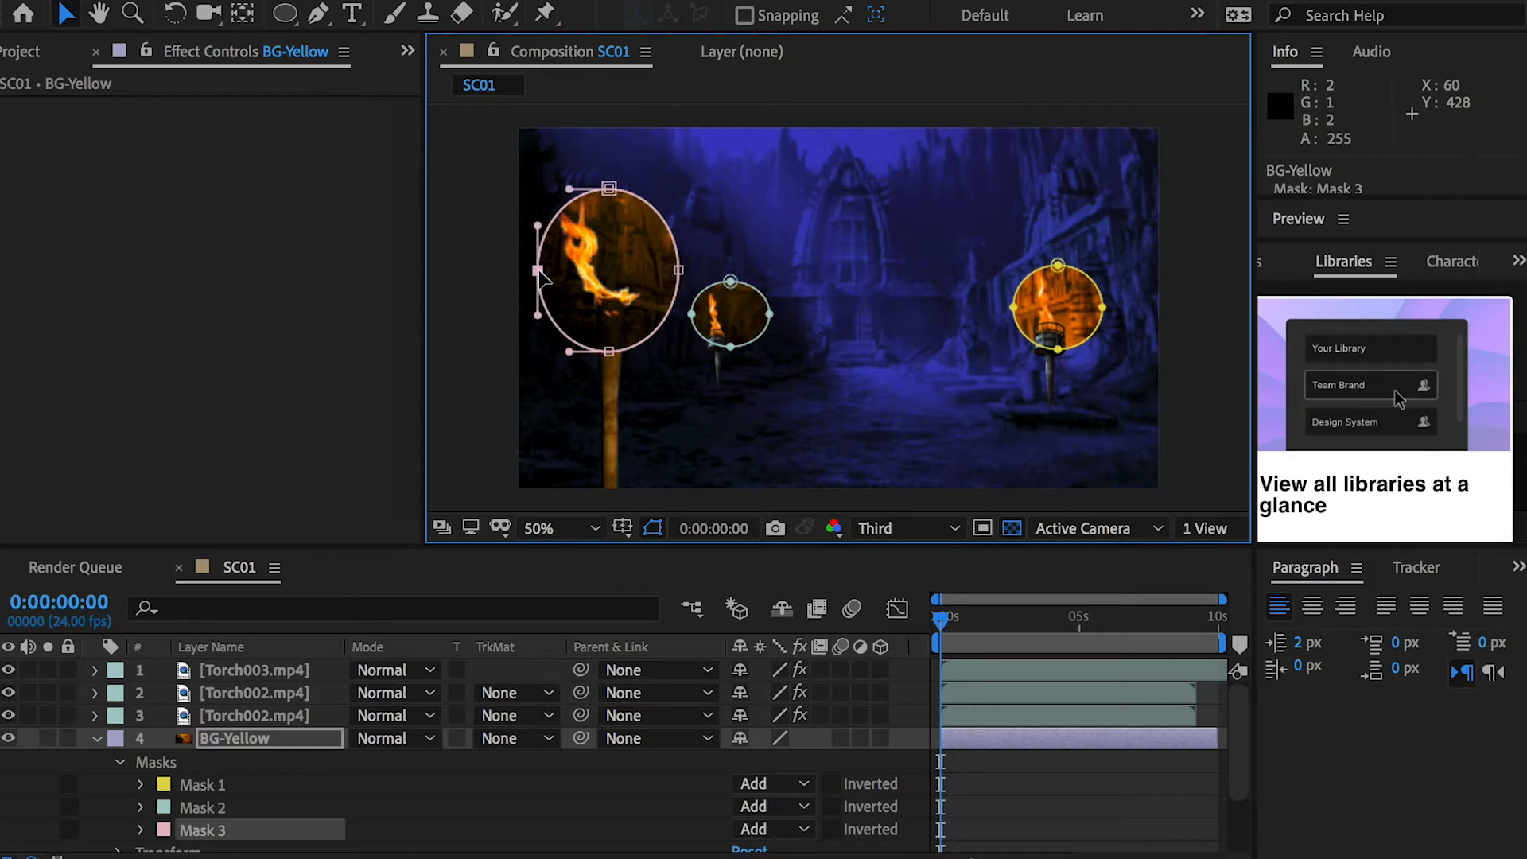
left_click_drag(538, 270, 518, 269)
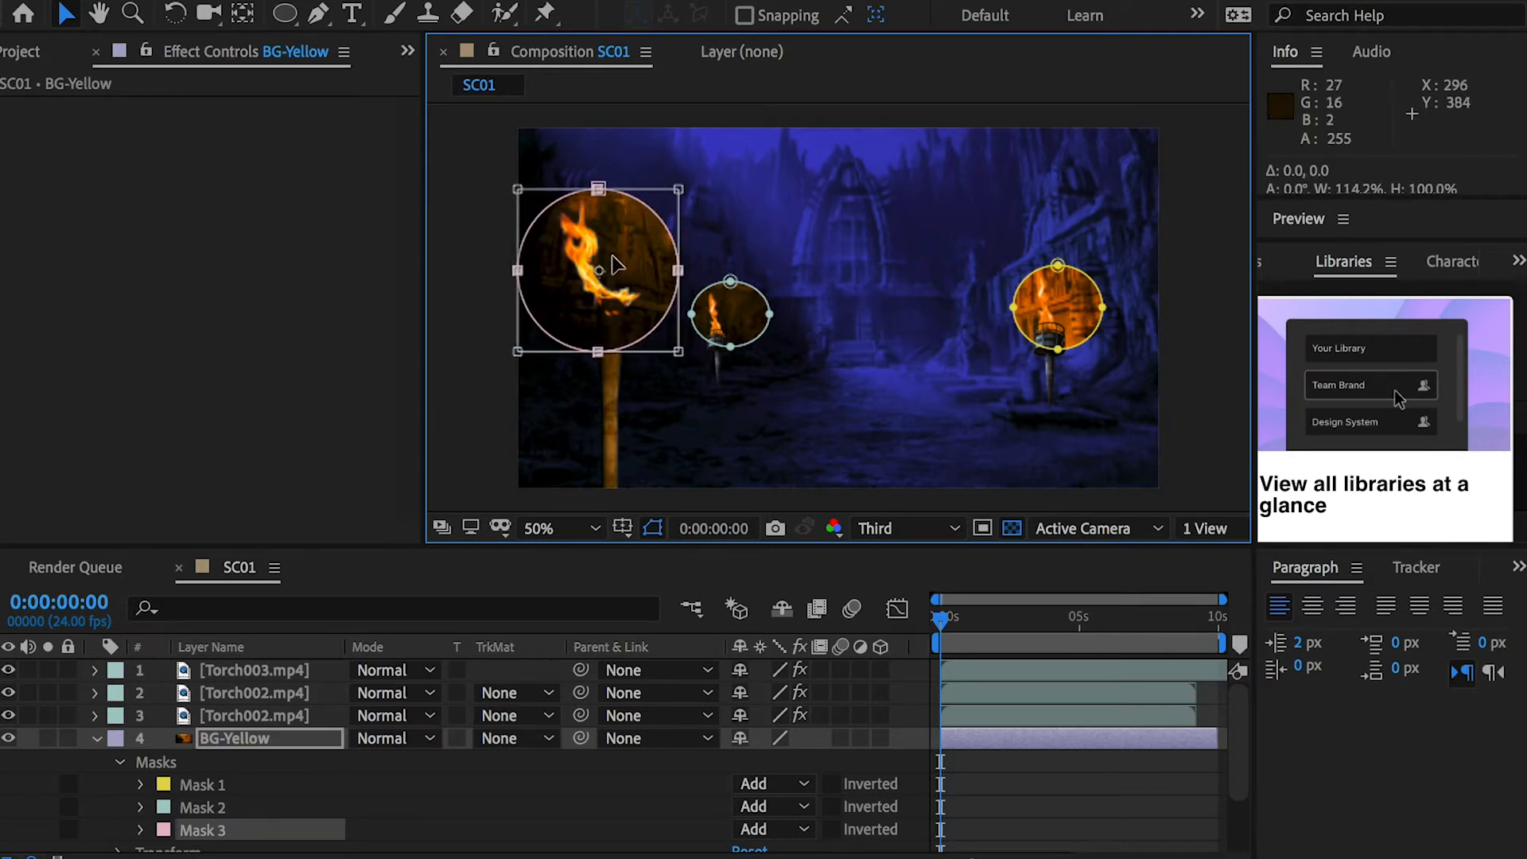
left_click_drag(623, 266, 614, 264)
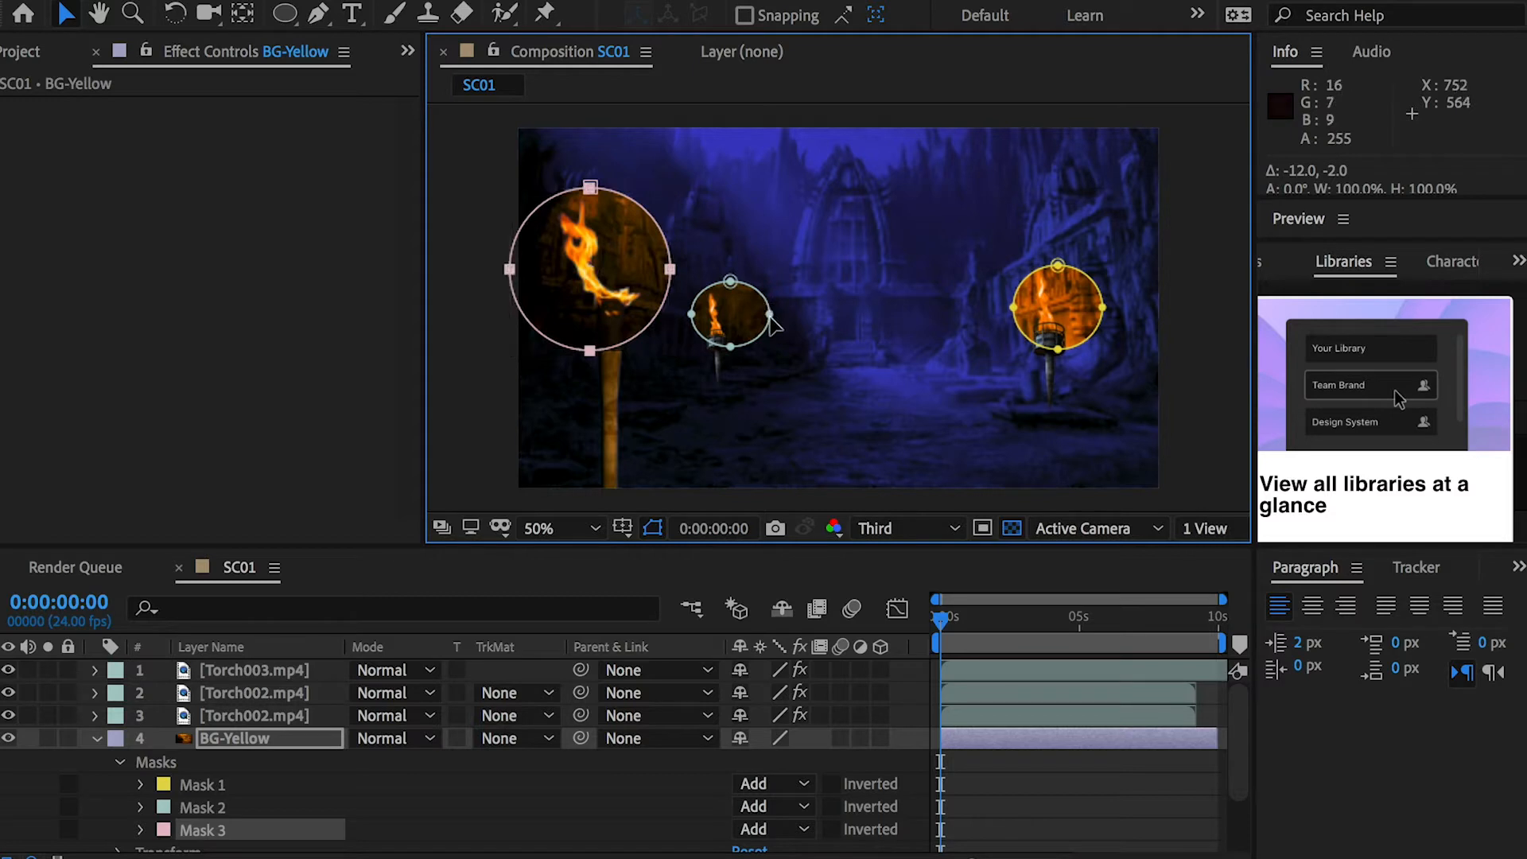
Step: Shrink Mask 2 to a smaller circle centred on the middle torch flame, and enlarge and centre Mask 1 around the right torch
double_click(767, 311)
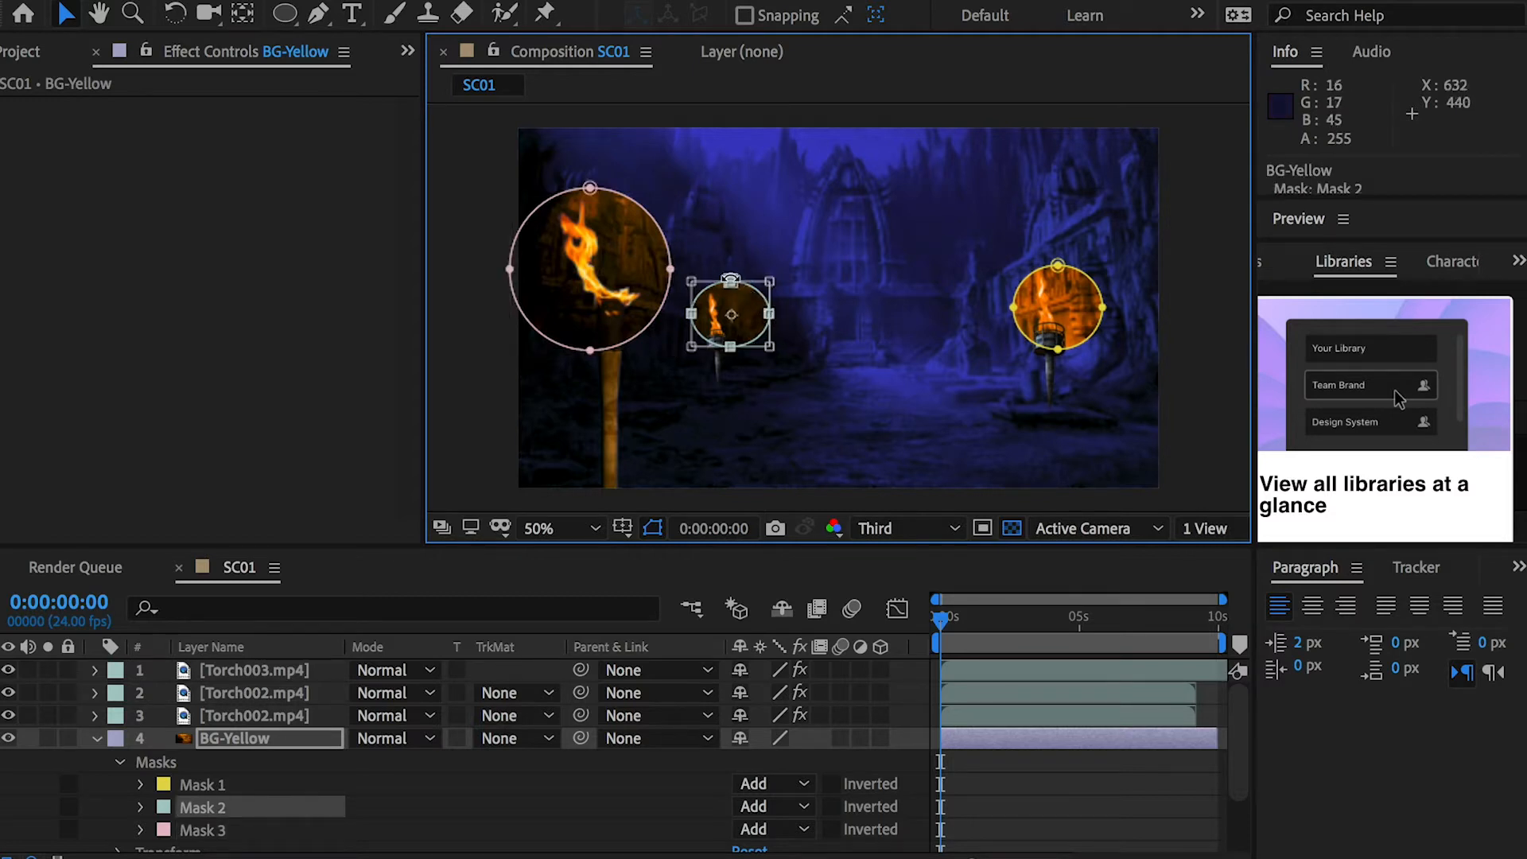
left_click_drag(733, 275, 734, 306)
key("Return")
double_click(1058, 270)
mouse_move(1012, 262)
left_mouse_down()
mouse_move(986, 251)
mouse_move(985, 229)
mouse_move(1038, 274)
left_mouse_up()
key("Return")
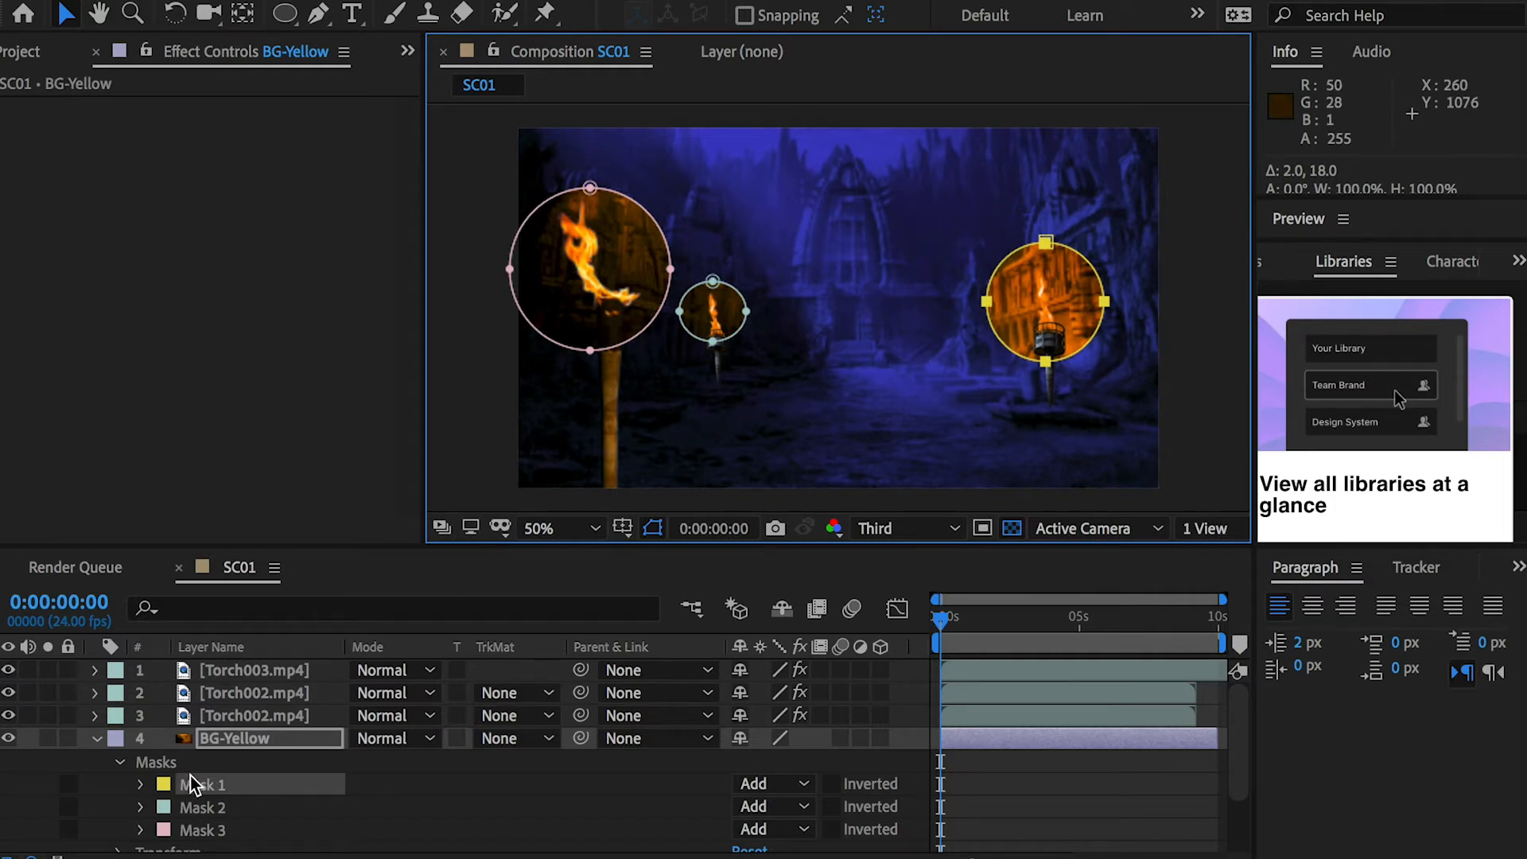
Step: Expand the properties of Mask 1 on BG-Yellow and set its Mask Feather to 118 pixels
left_click(96, 738)
left_click(129, 737)
left_click(95, 739)
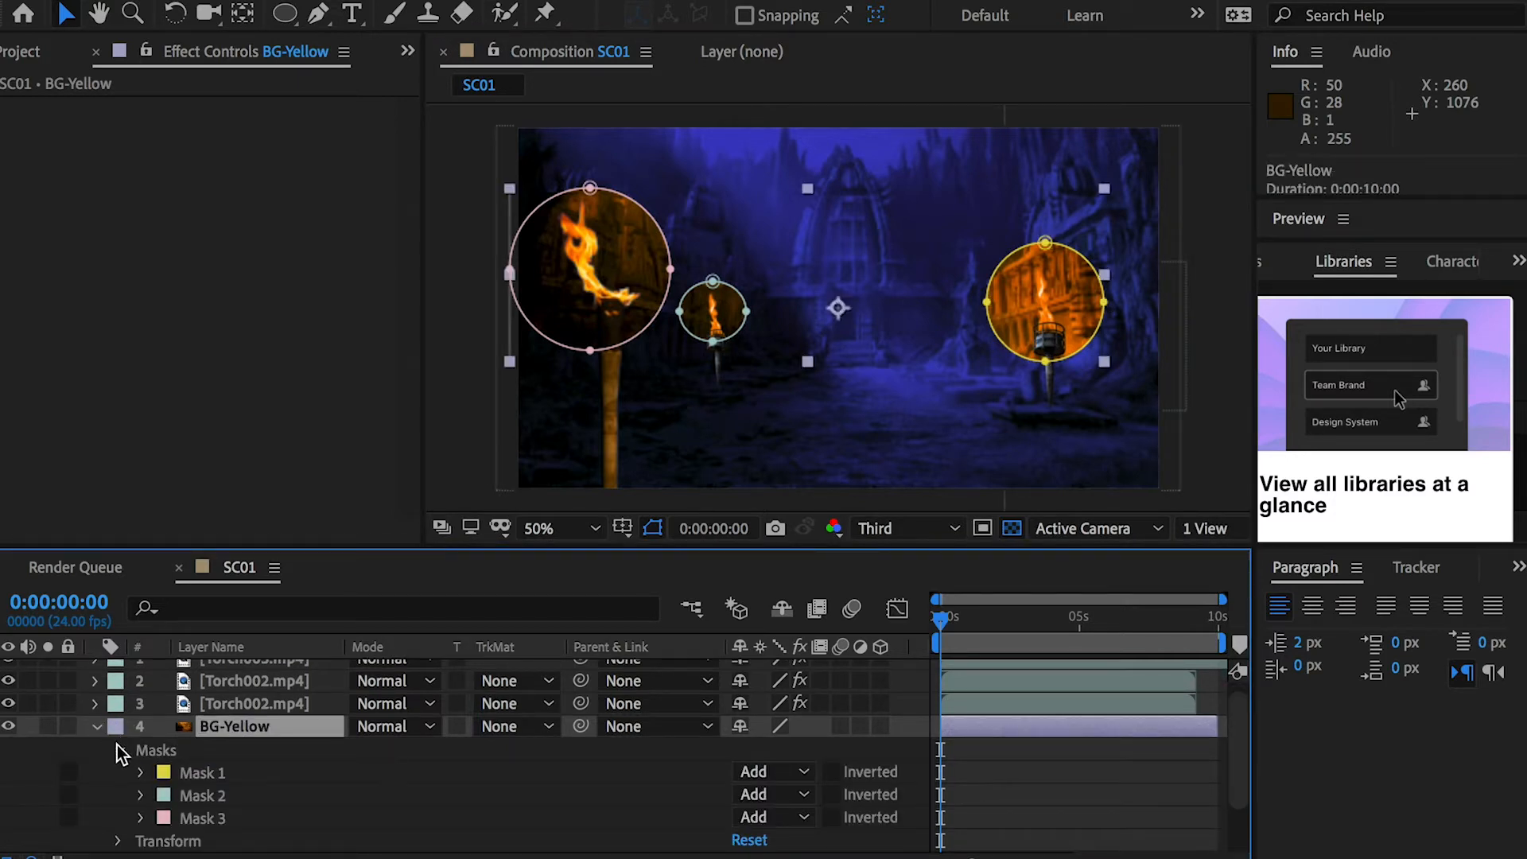
left_click(117, 748)
left_click(118, 751)
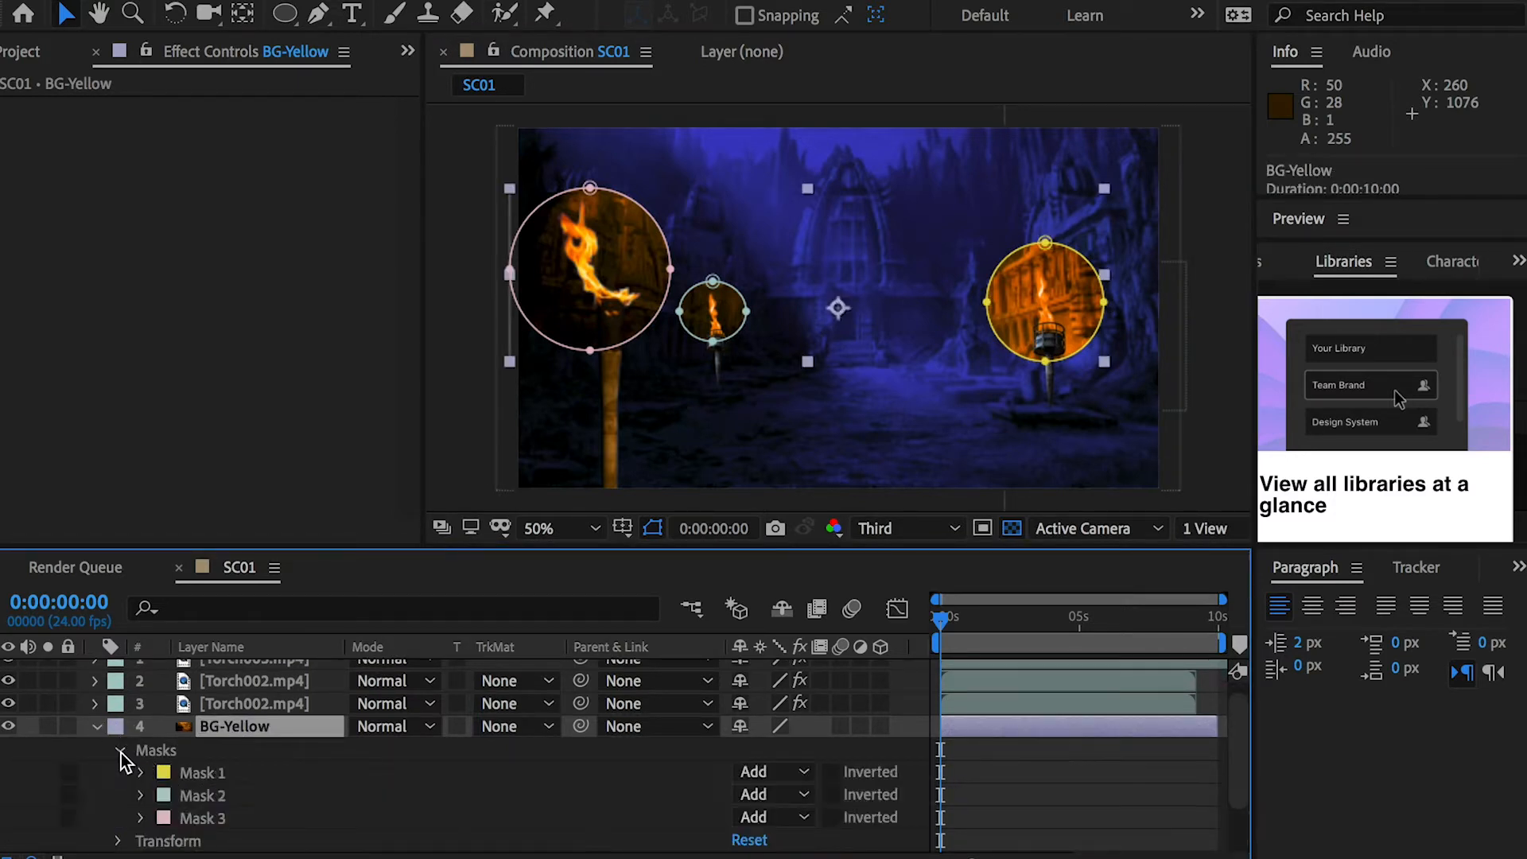
left_click(190, 774)
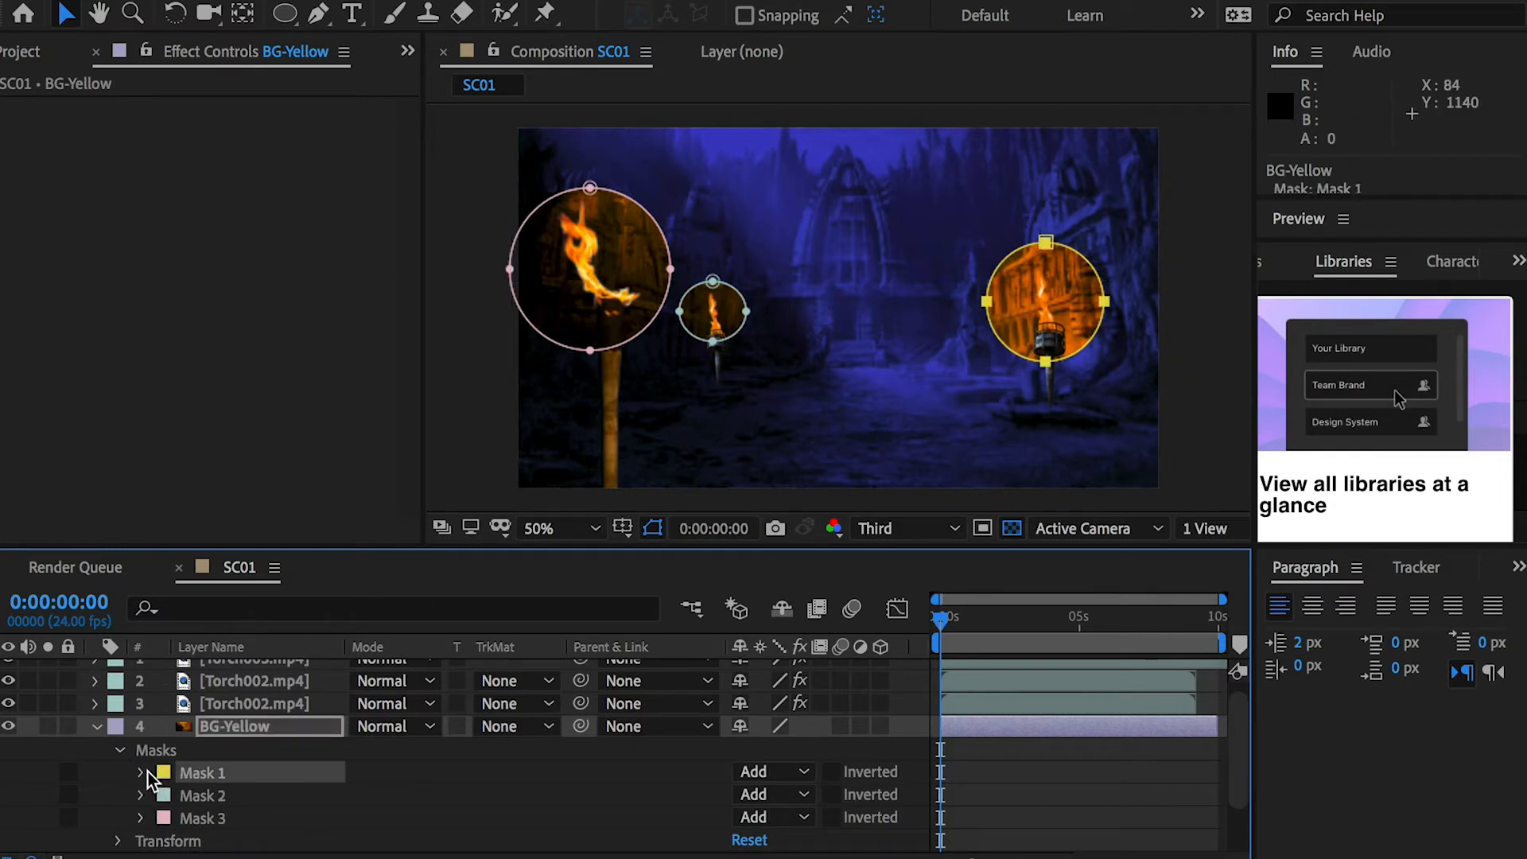
left_click(141, 772)
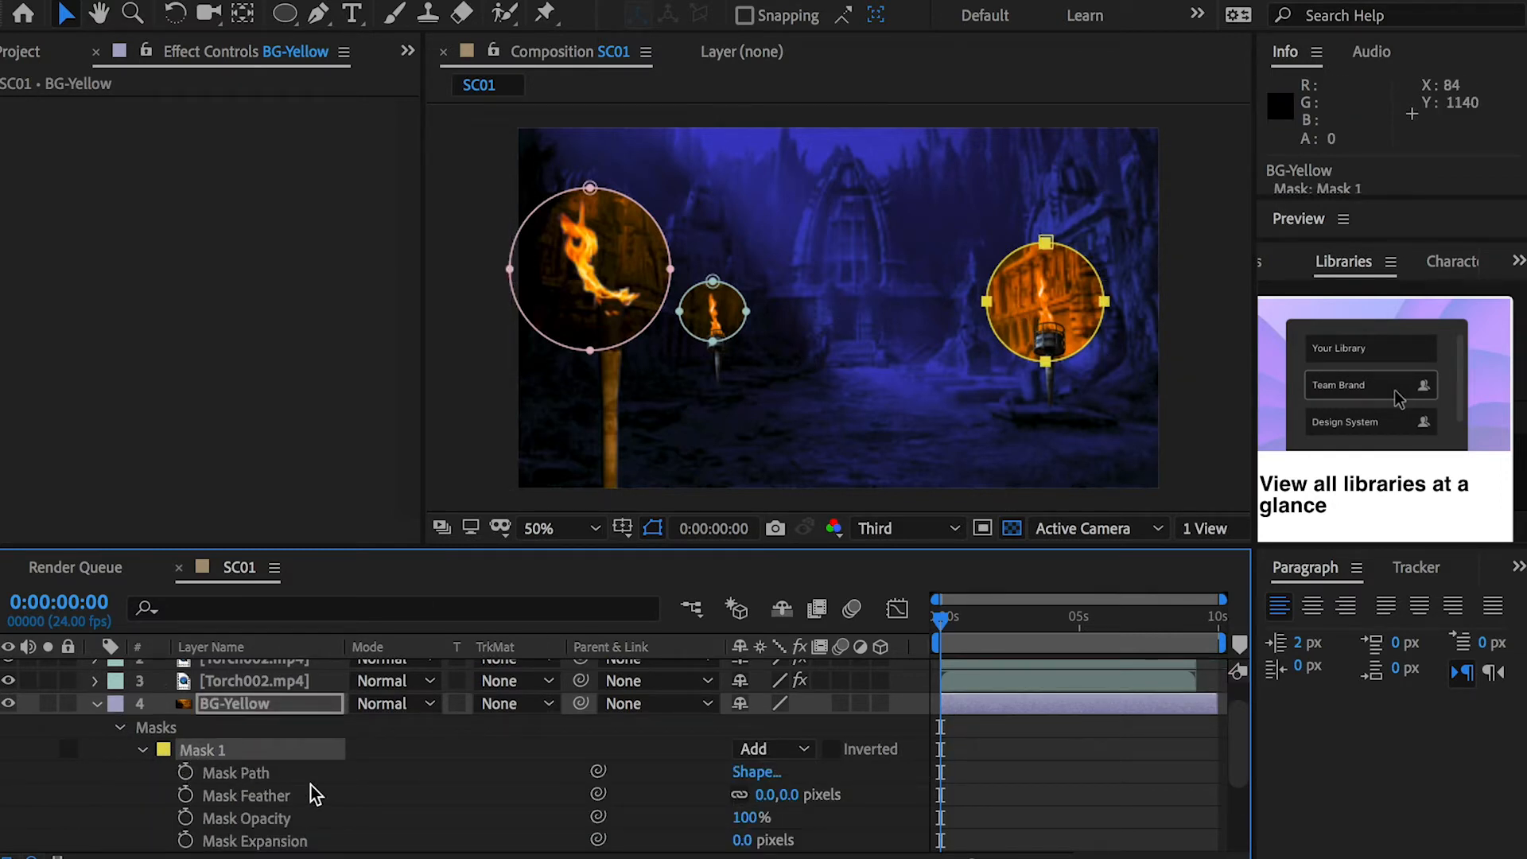
left_click_drag(794, 795, 928, 786)
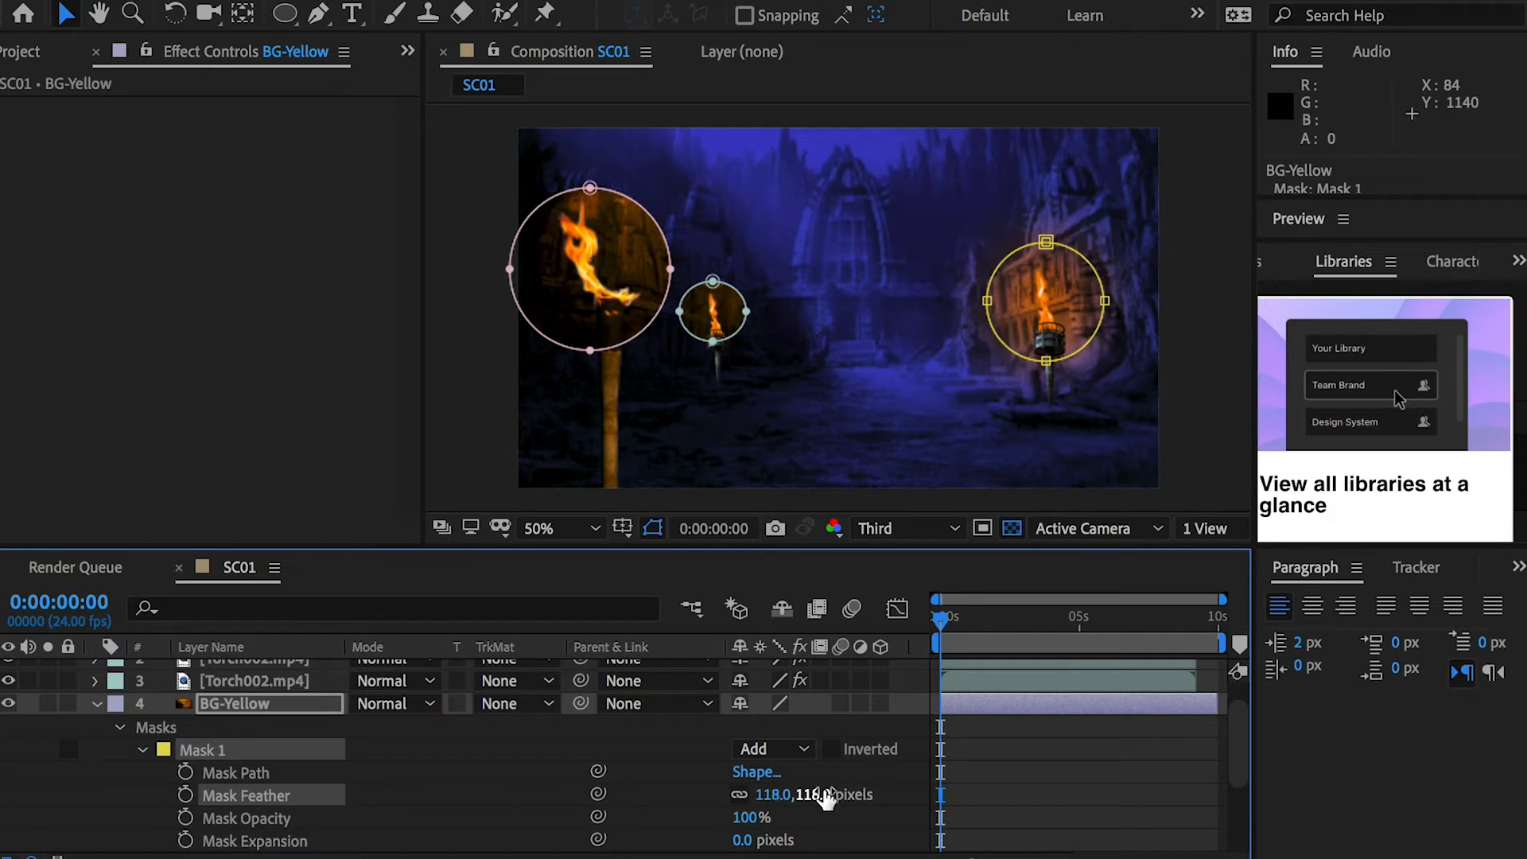
left_click(1050, 756)
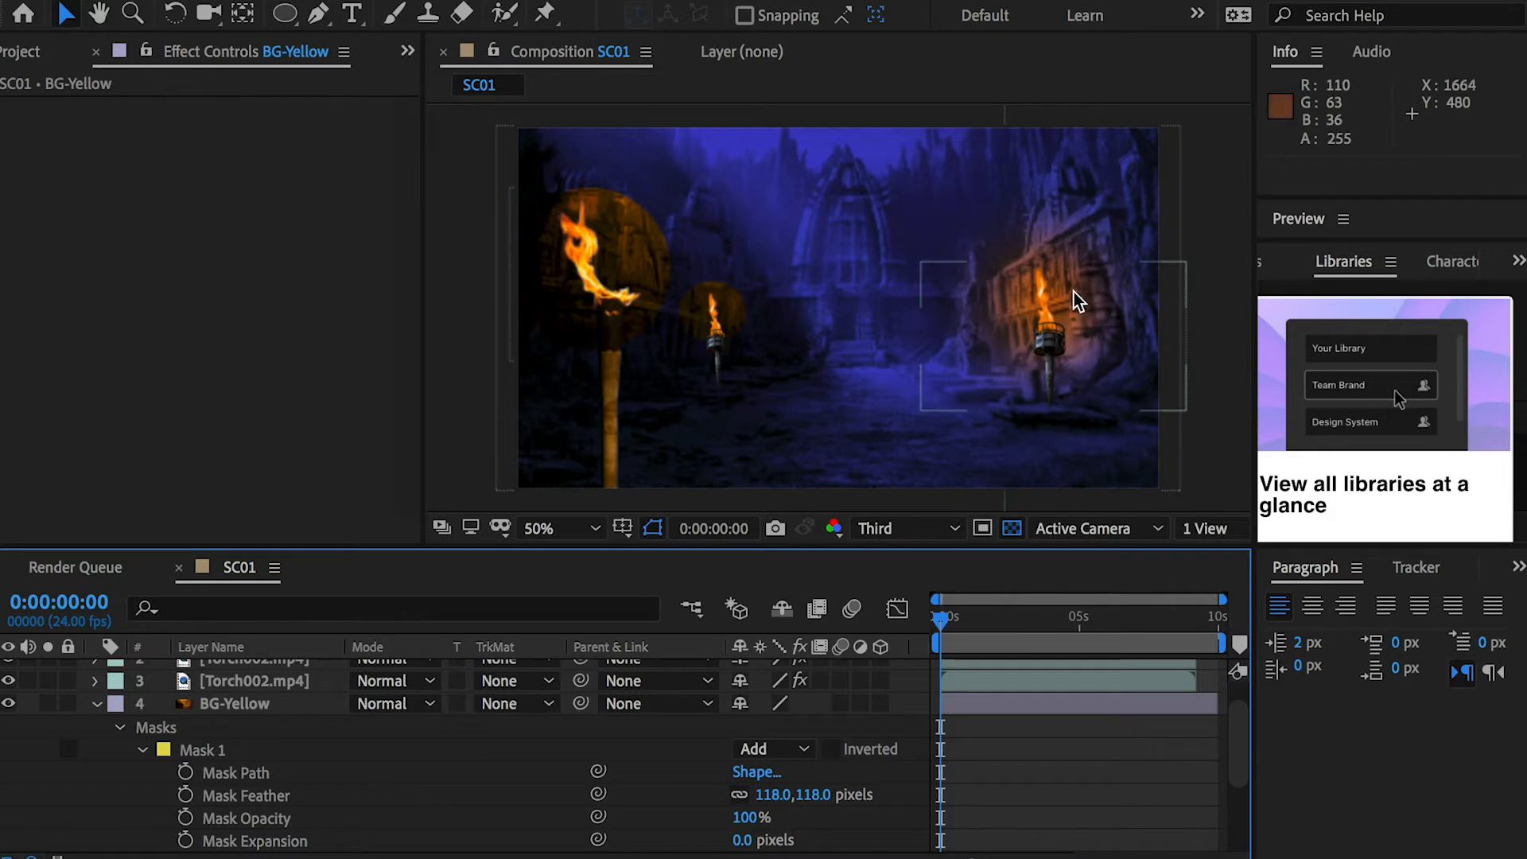
Step: Narrow Mask 1 to an upright ellipse and move it onto the temple wall on the right side of the torch
left_click(199, 750)
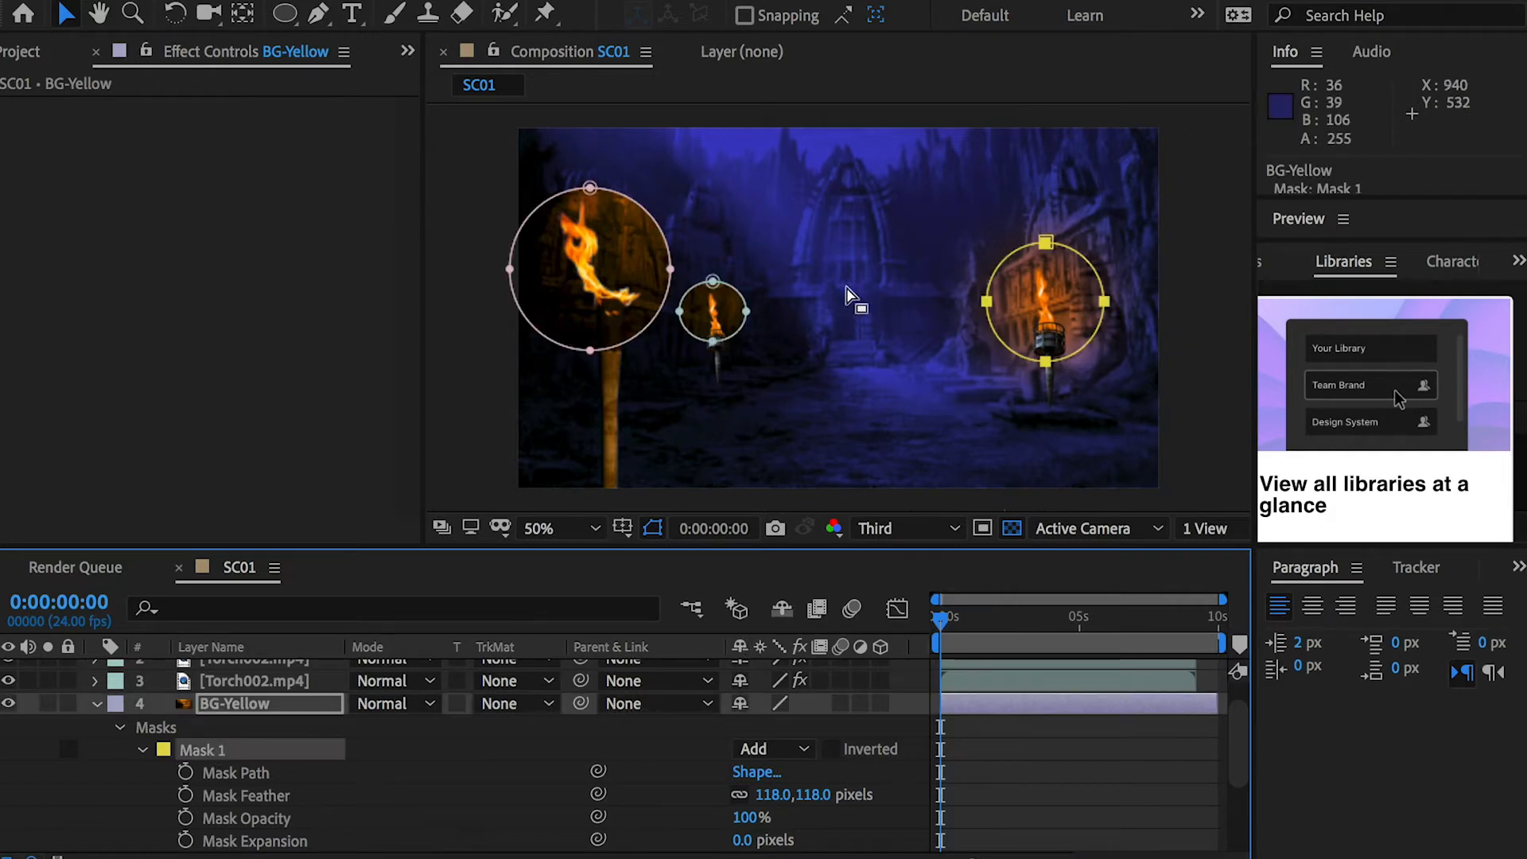
double_click(1058, 239)
left_click_drag(1104, 242, 1084, 278)
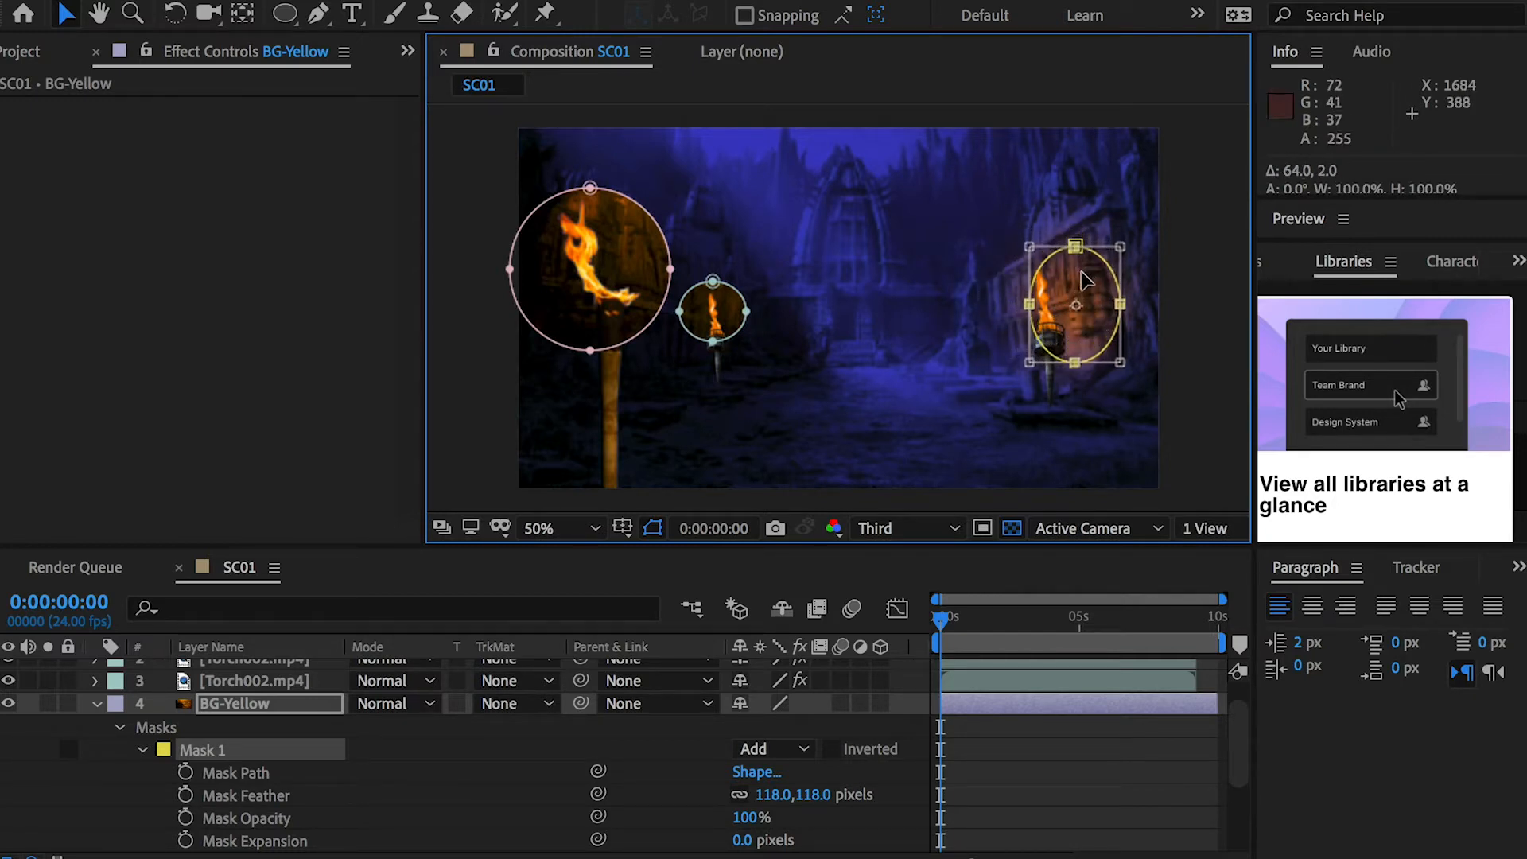
left_click(1115, 742)
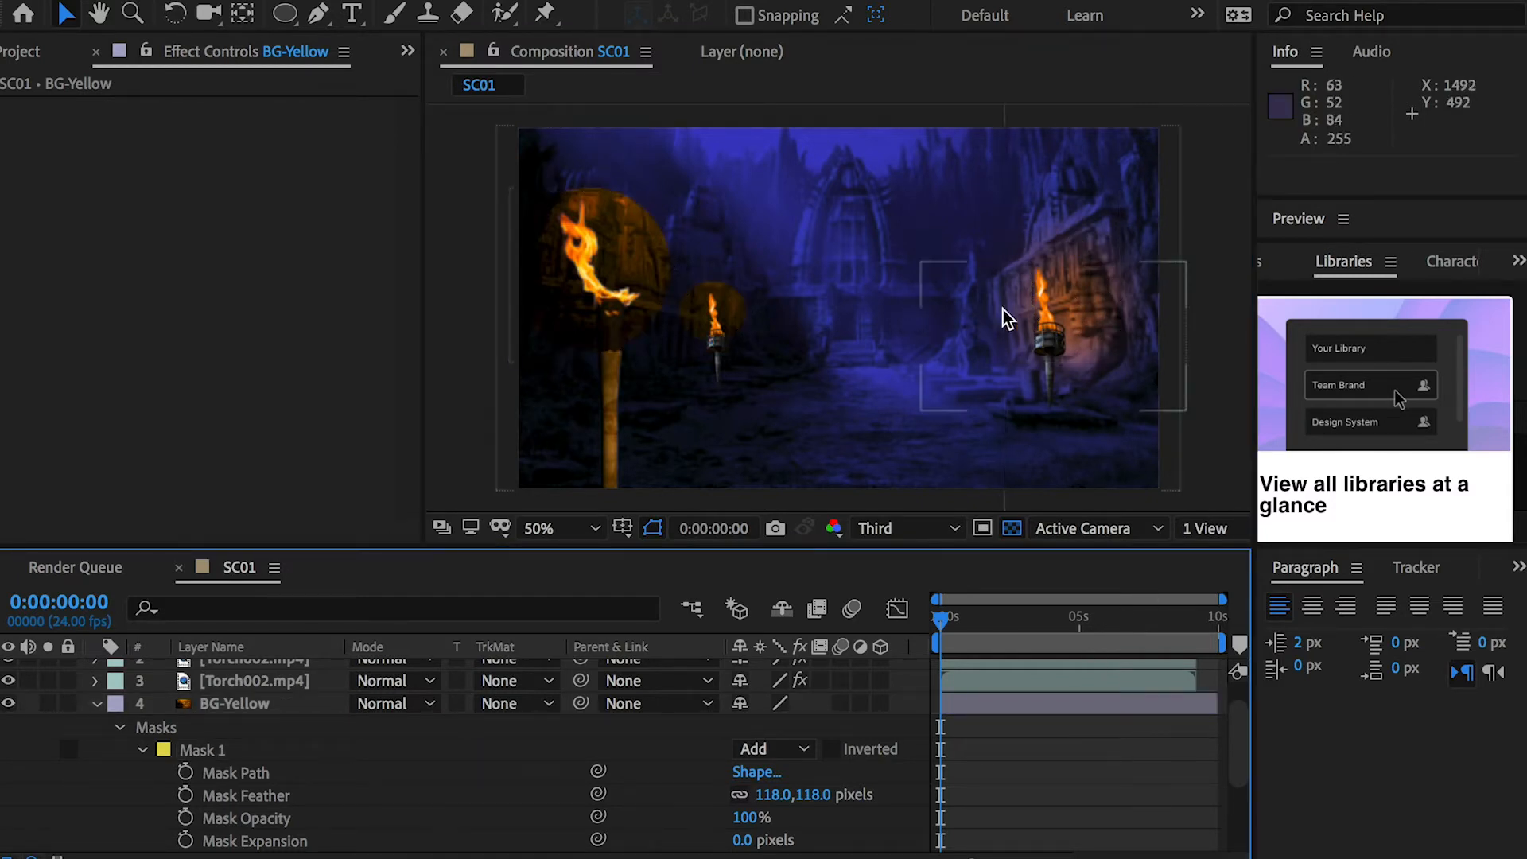
Step: Expand the properties of Mask 2 and set its Mask Feather to 118 pixels
left_click(241, 724)
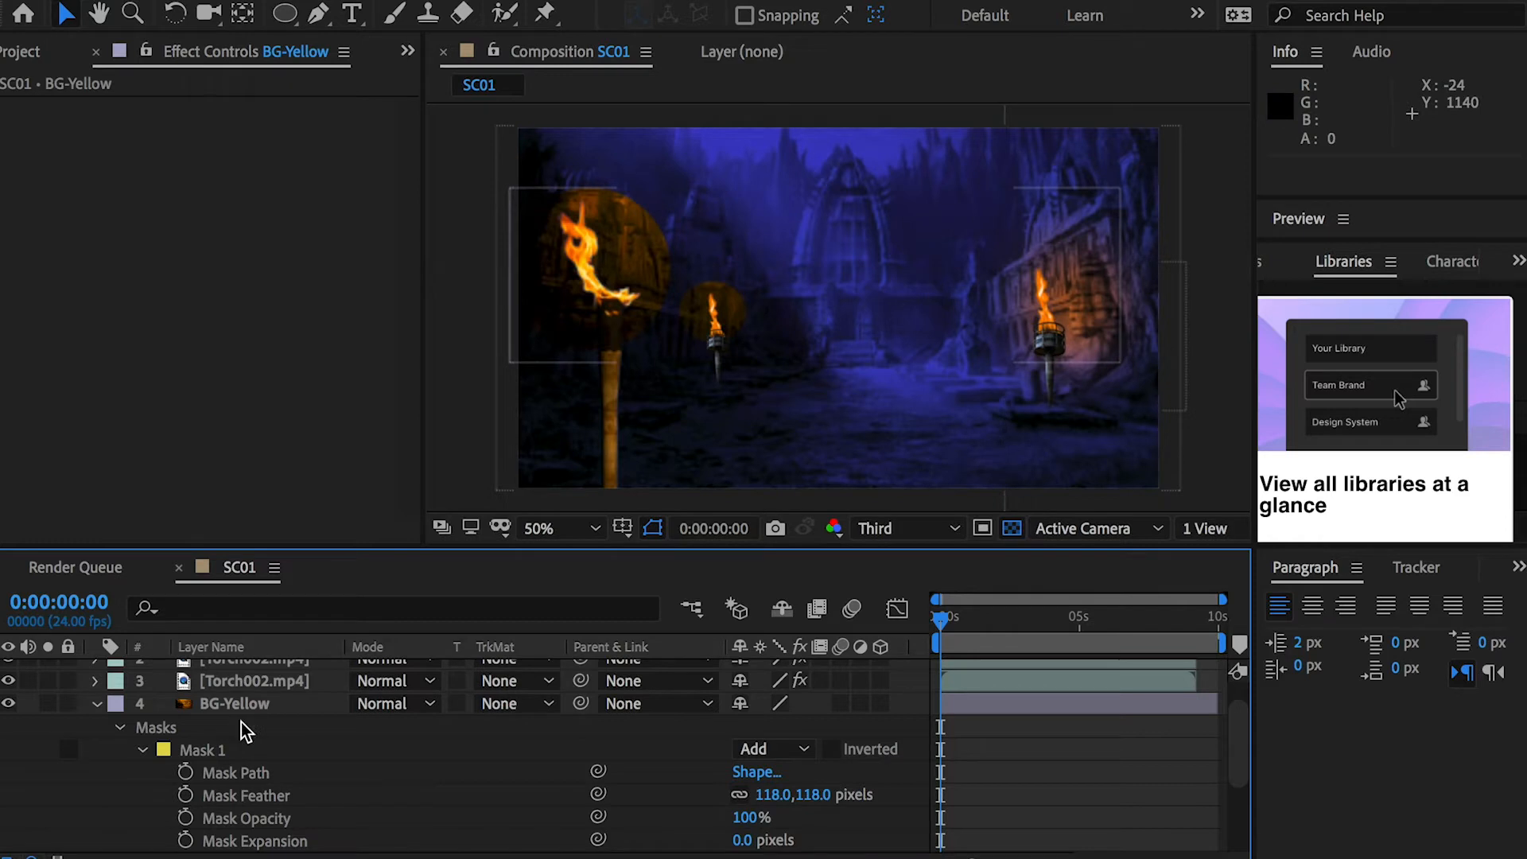
scroll(199, 732, "down", 4)
left_click(763, 773)
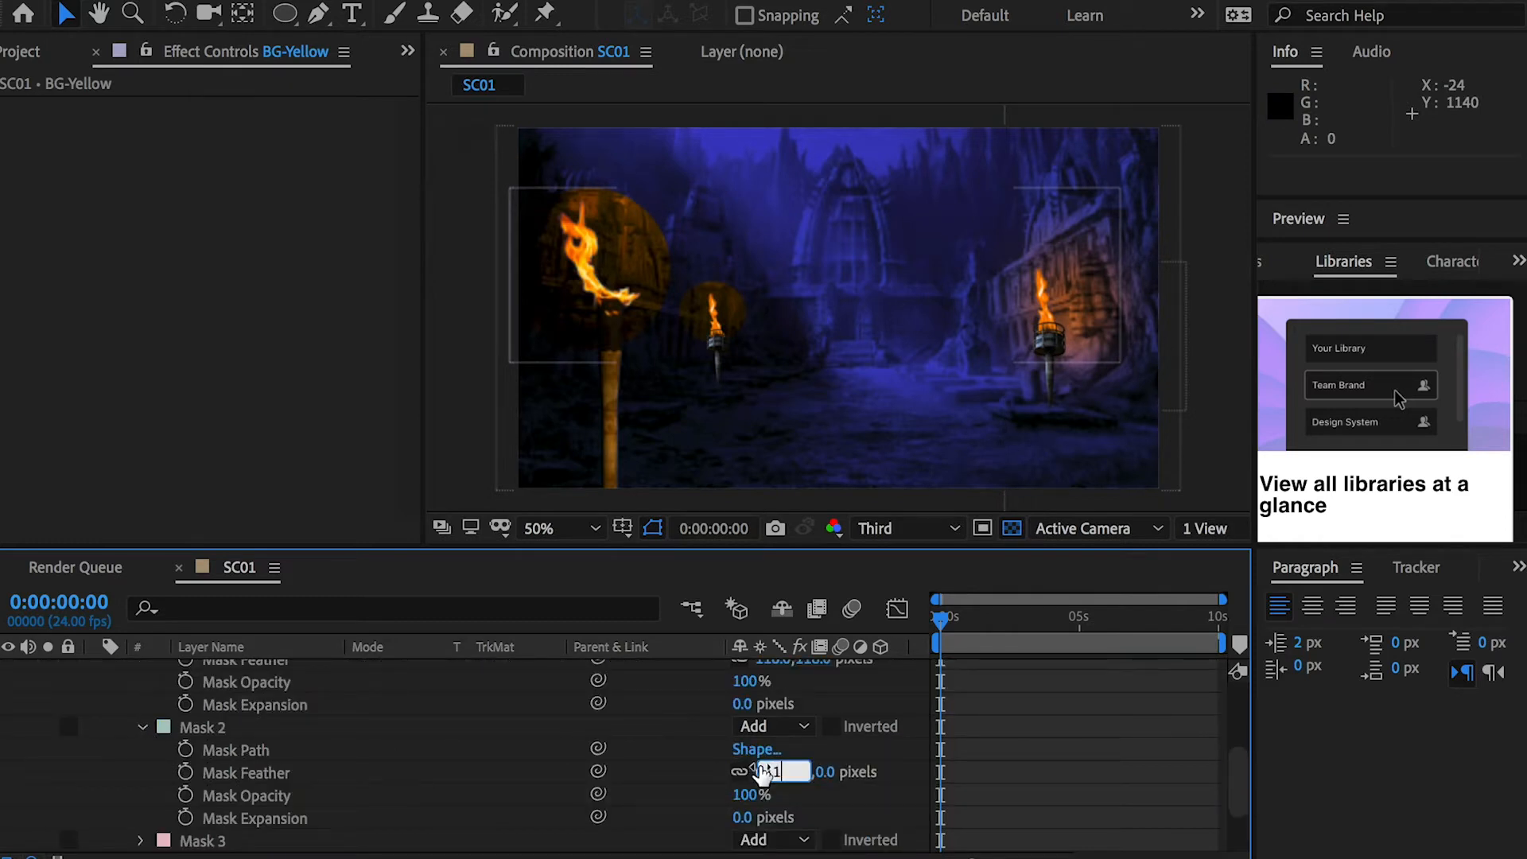
key("Return")
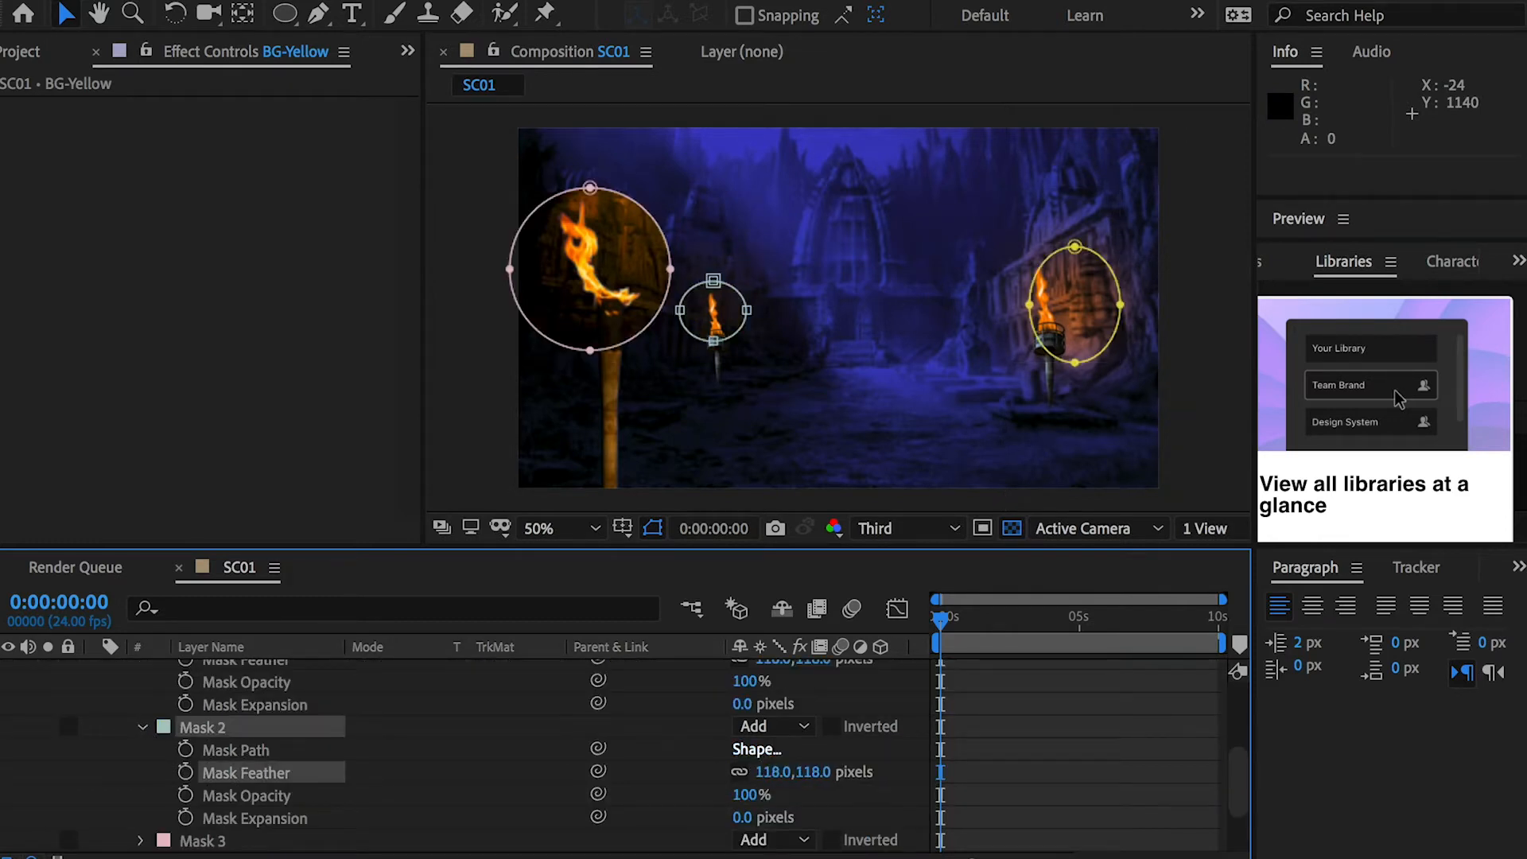
Step: Set the Mask Feather of Mask 2 around the middle torch to 40 pixels
scroll(652, 342, "up", 1)
left_click(652, 341)
left_click_drag(646, 352, 755, 341)
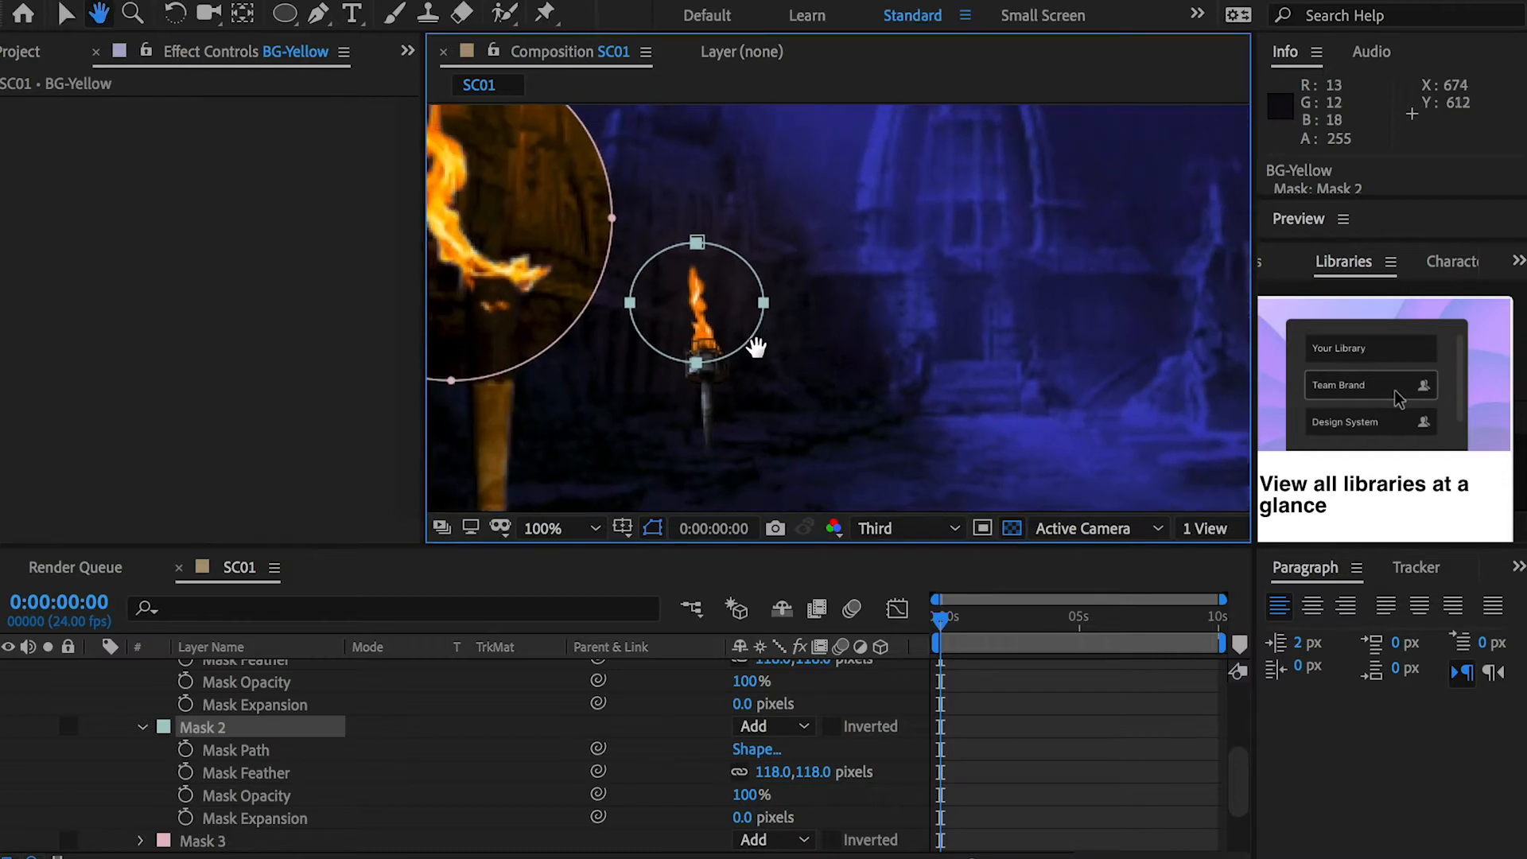
left_click_drag(796, 772, 711, 759)
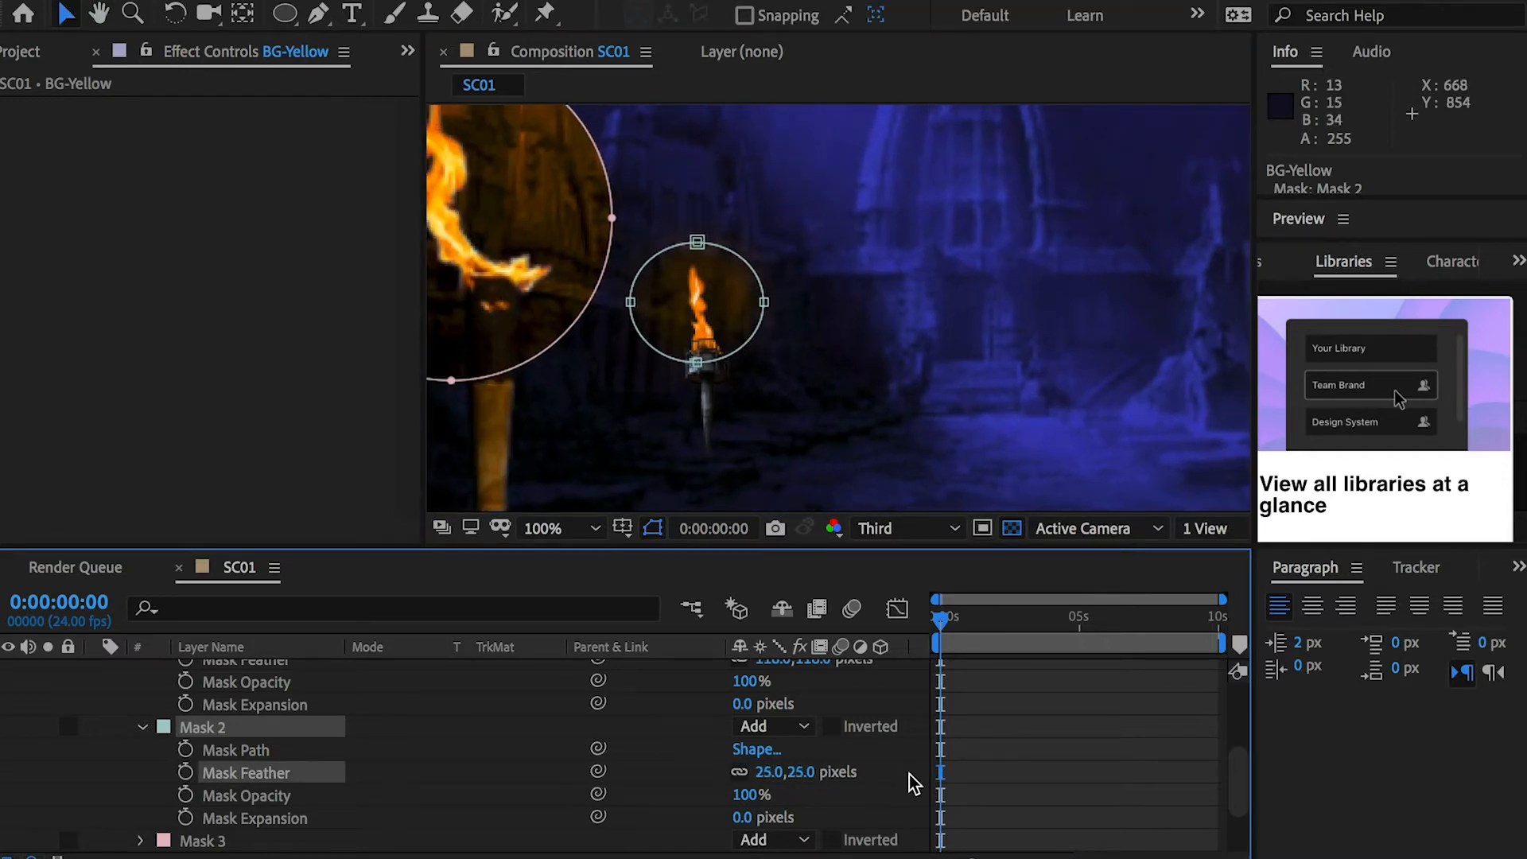
left_click(1076, 756)
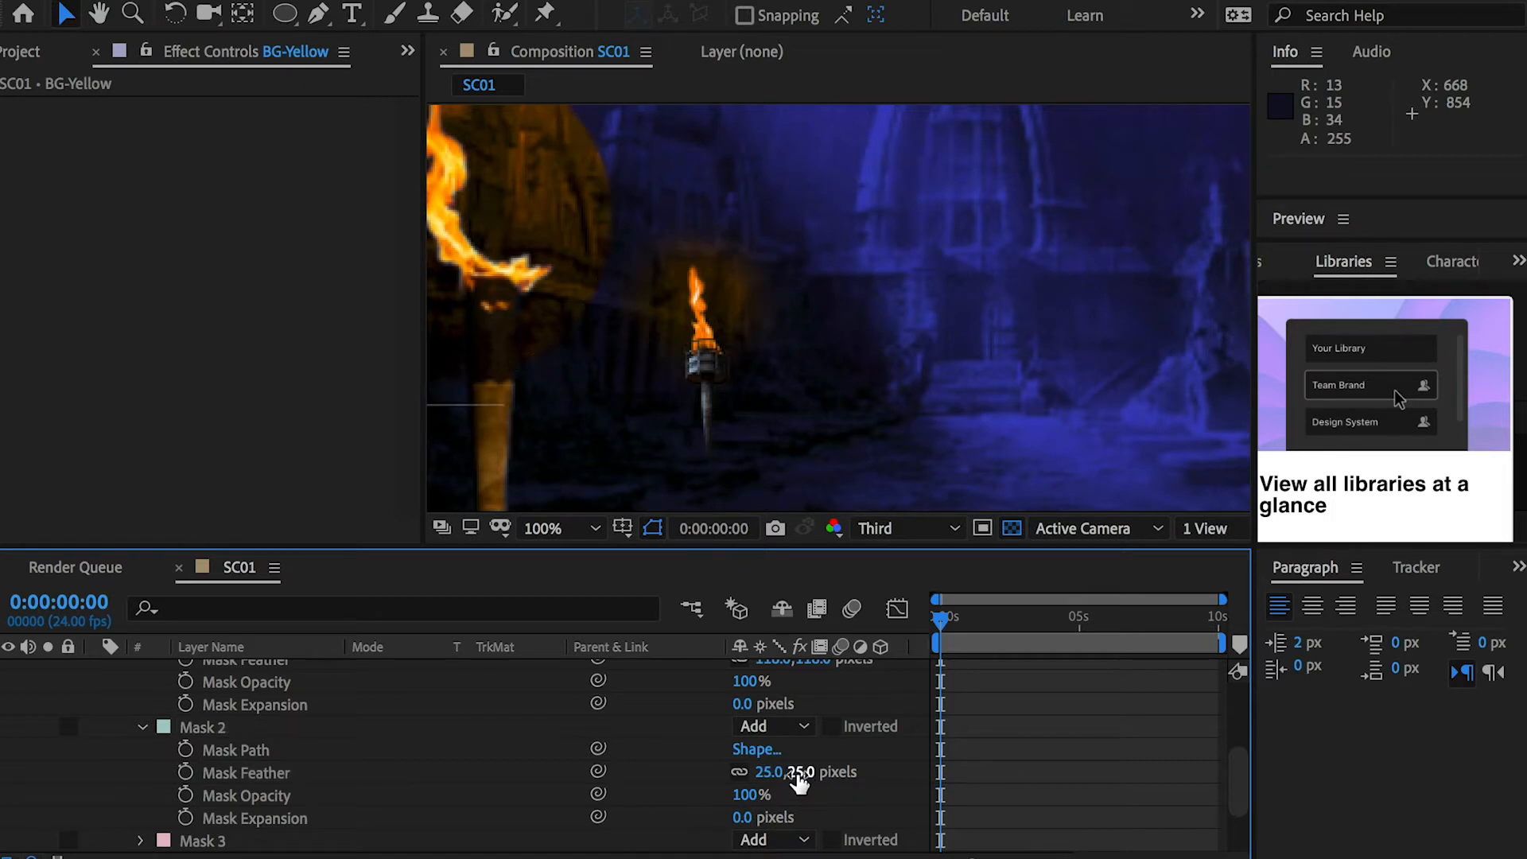
left_click_drag(798, 773, 830, 774)
left_click(1038, 760)
Step: Reshape Mask 2 into a narrow, taller ellipse offset to the left of the middle torch
left_click(202, 727)
double_click(695, 314)
left_click_drag(720, 307, 677, 277)
left_click(1053, 719)
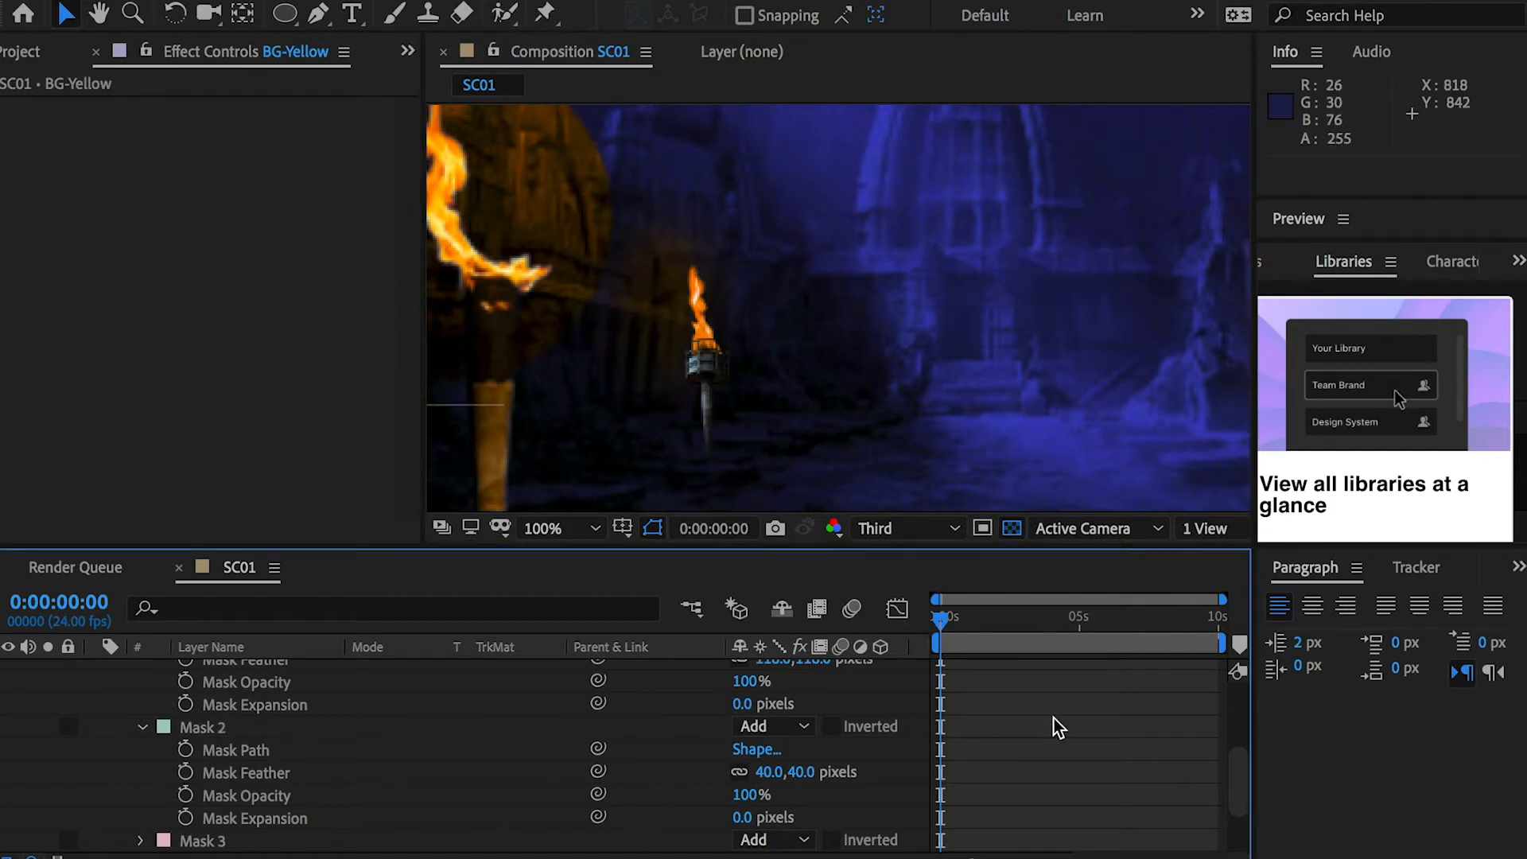
Step: Stretch Mask 3 into a tall ellipse and move it left over the foreground torch, past the edge of the frame
scroll(832, 363, "down", 4)
scroll(820, 374, "up", 2)
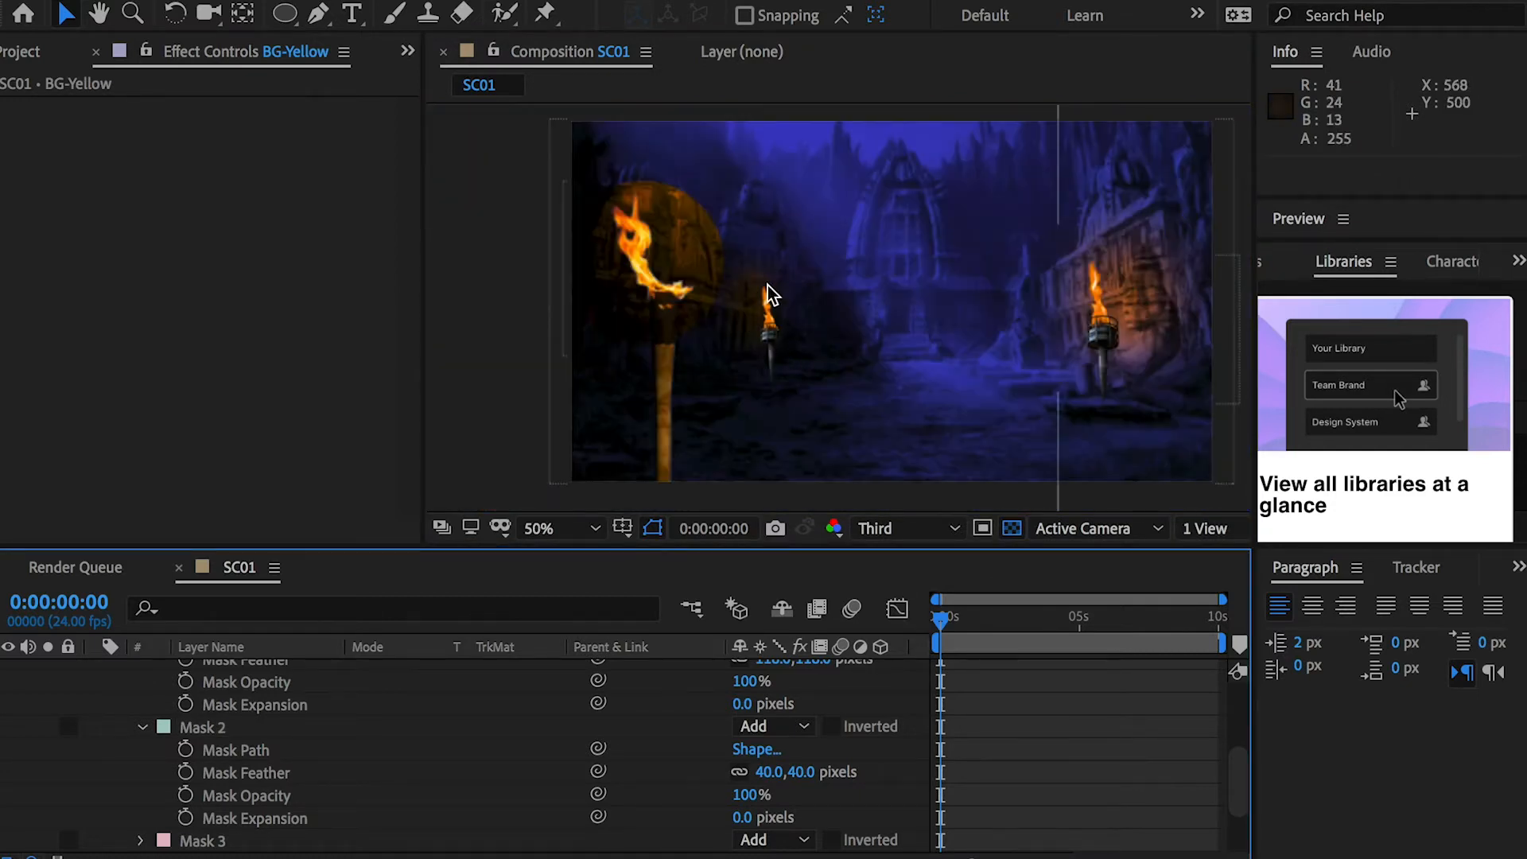
left_click(208, 840)
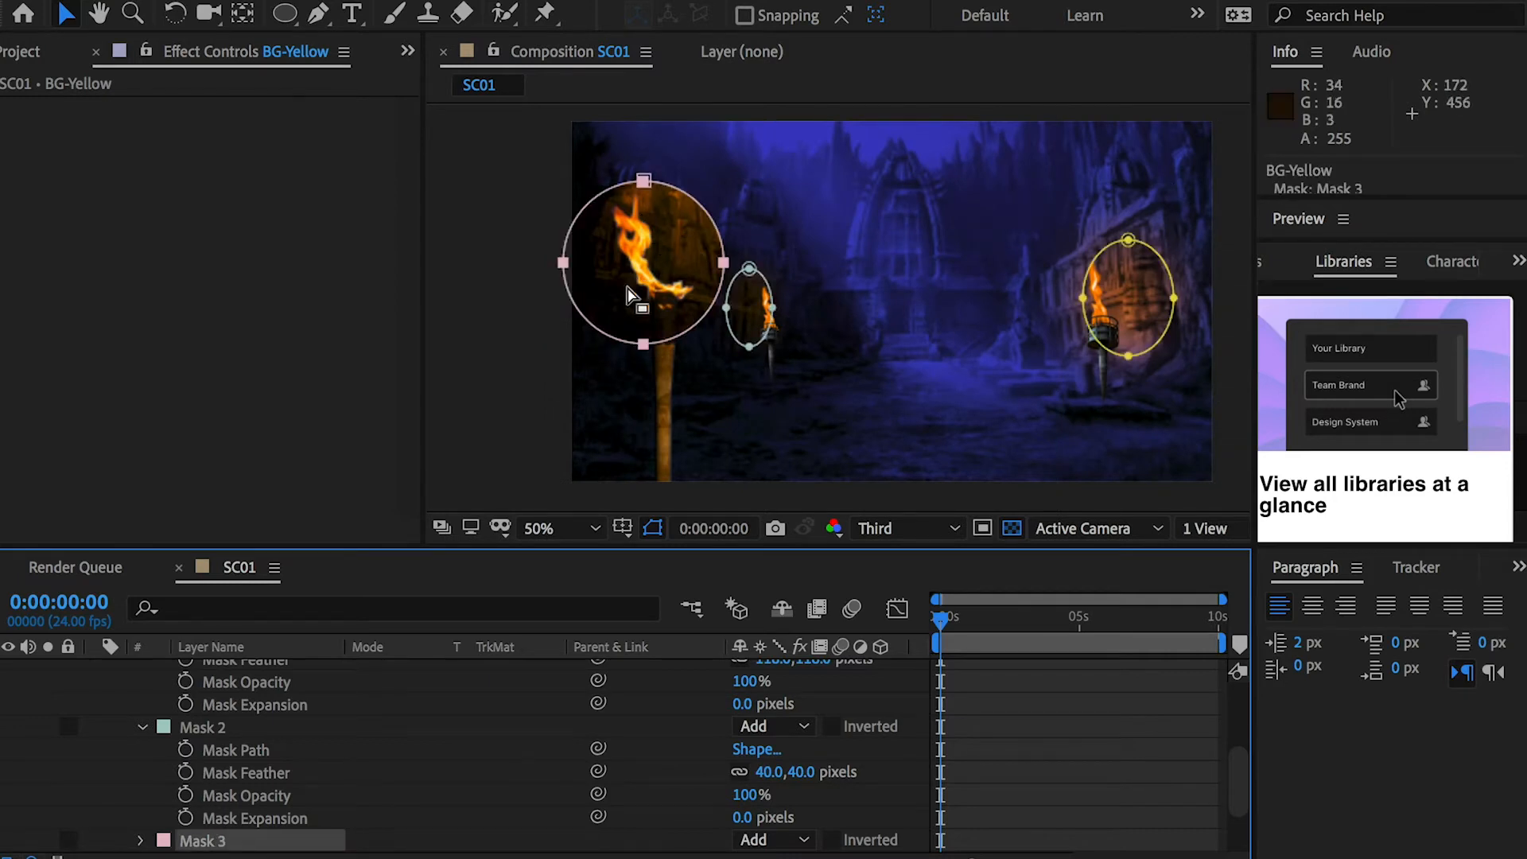
double_click(664, 234)
left_click_drag(660, 227, 617, 254)
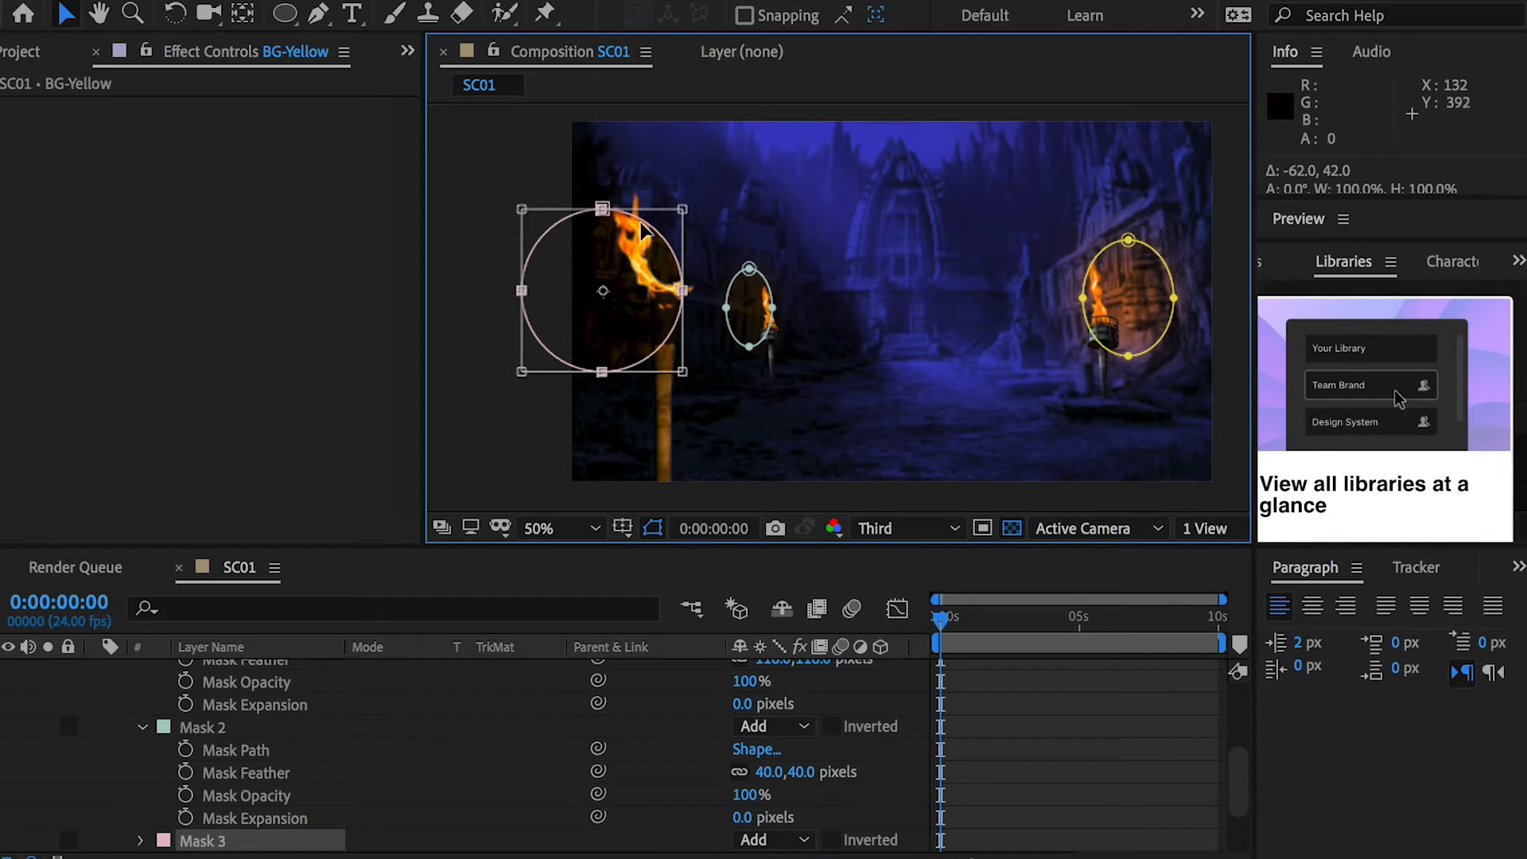
left_click_drag(685, 208, 676, 129)
left_click_drag(652, 237, 660, 331)
left_click_drag(685, 211, 696, 163)
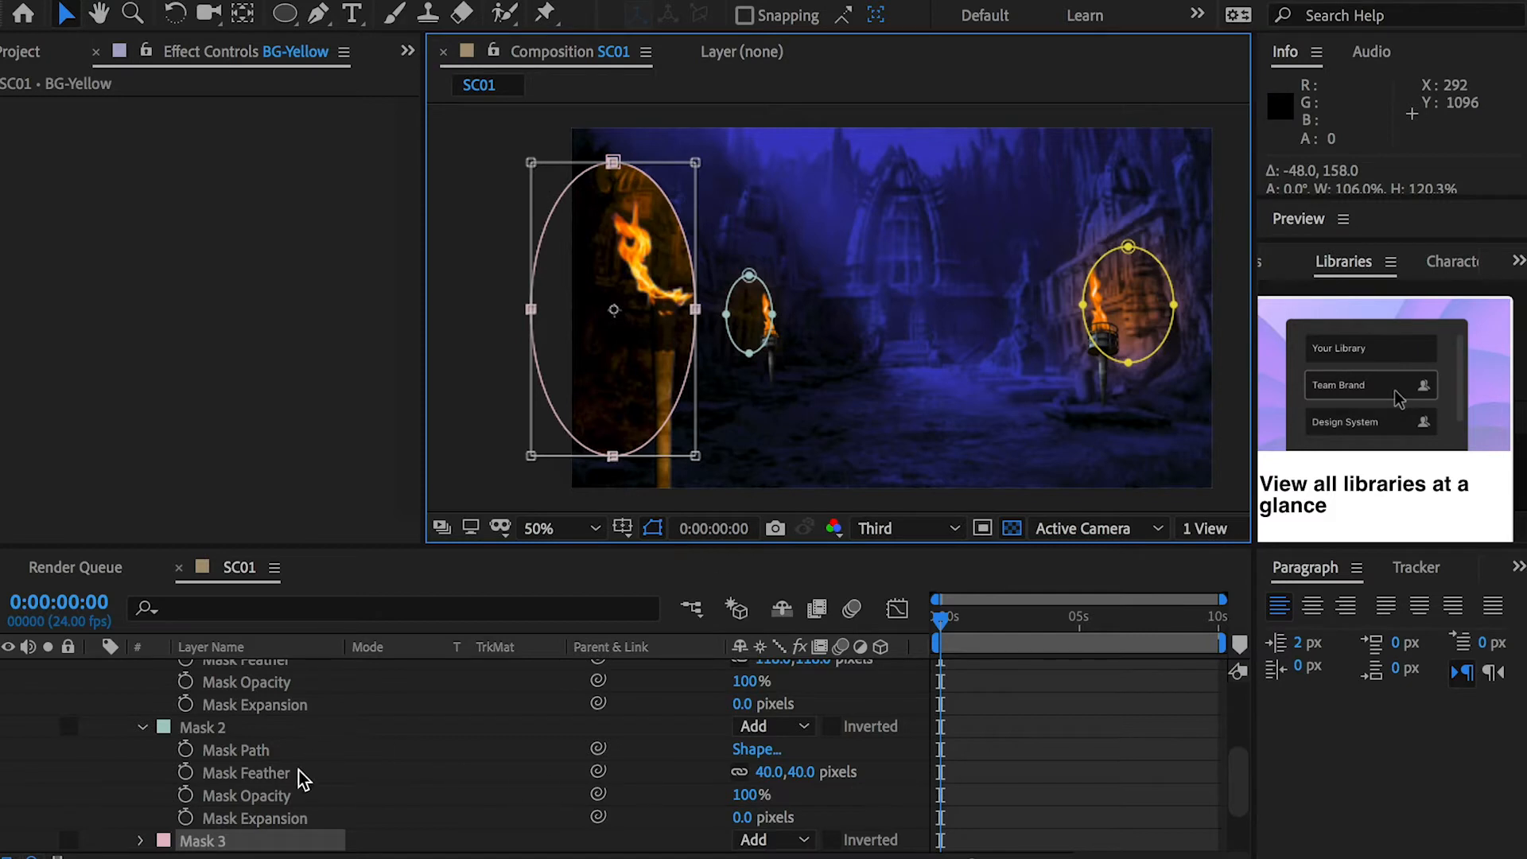
Step: Expand the properties of Mask 3 and set its Mask Feather to 150 pixels
scroll(296, 801, "down", 2)
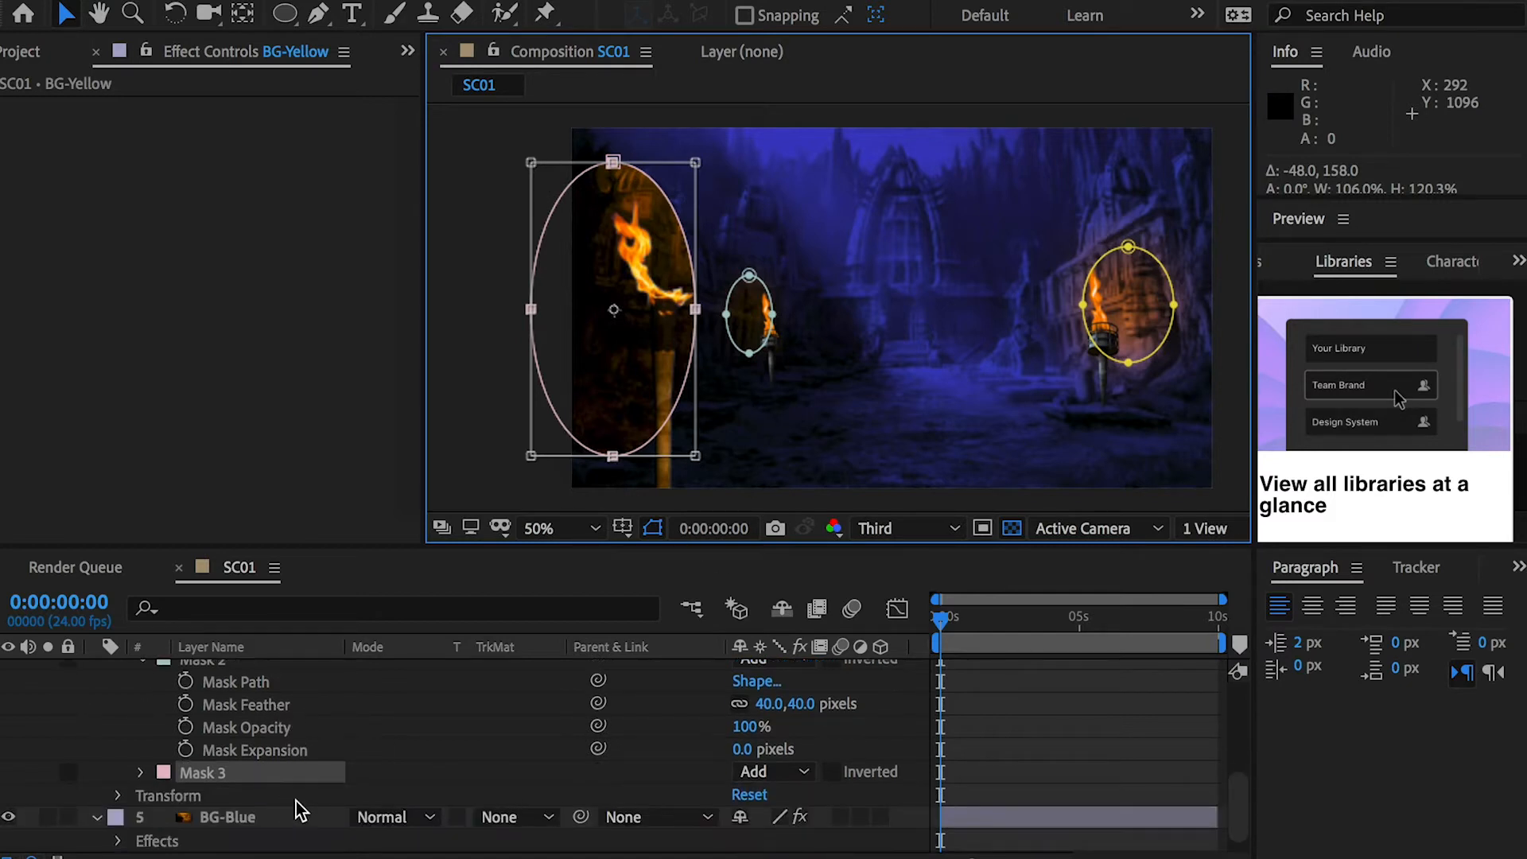
left_click(141, 772)
scroll(533, 774, "down", 1)
left_click(786, 795)
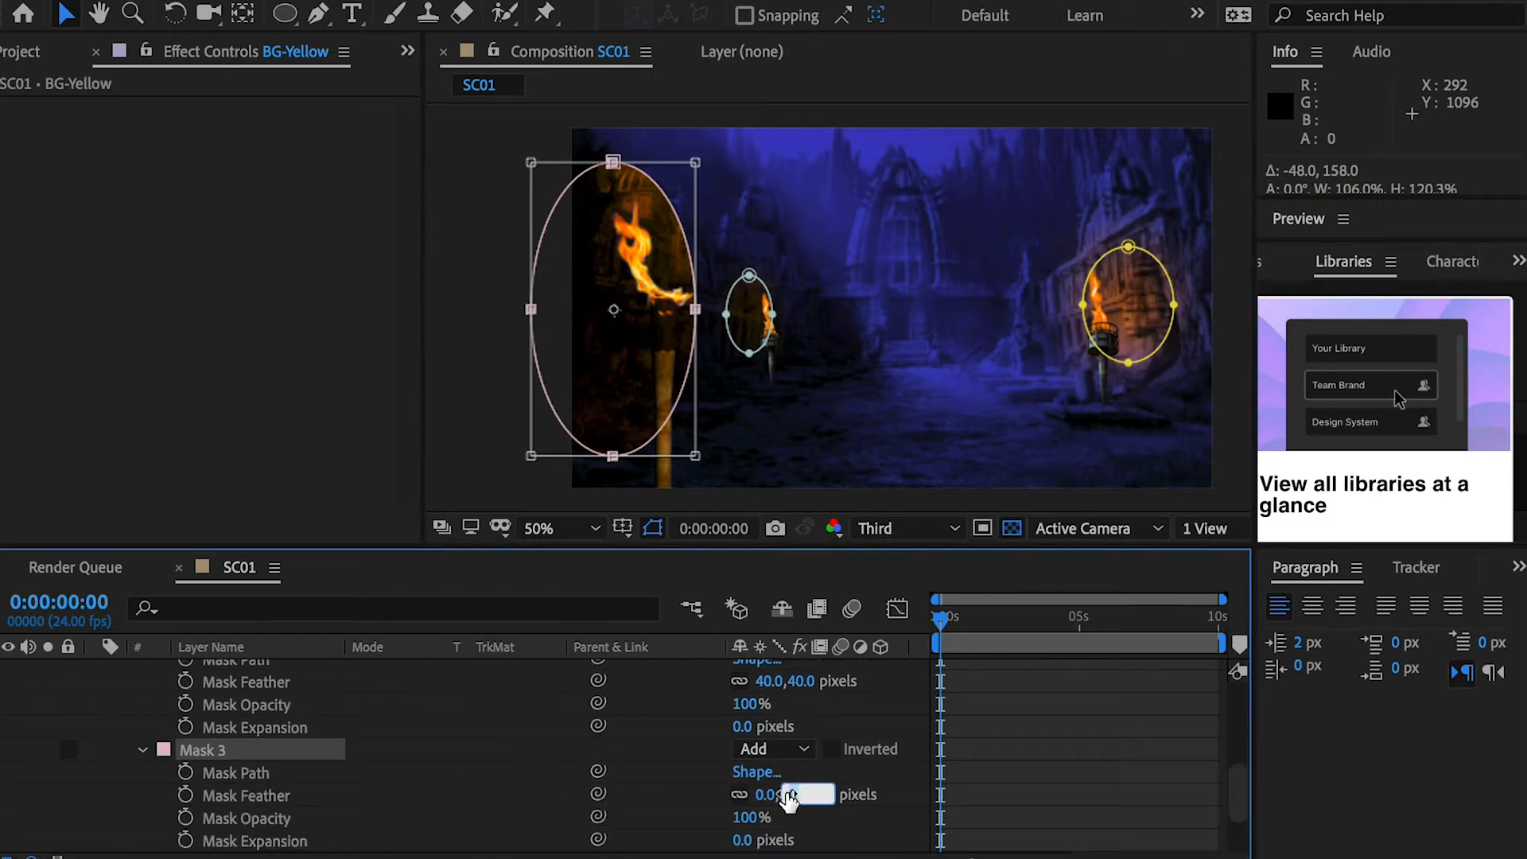
type("150")
key("Return")
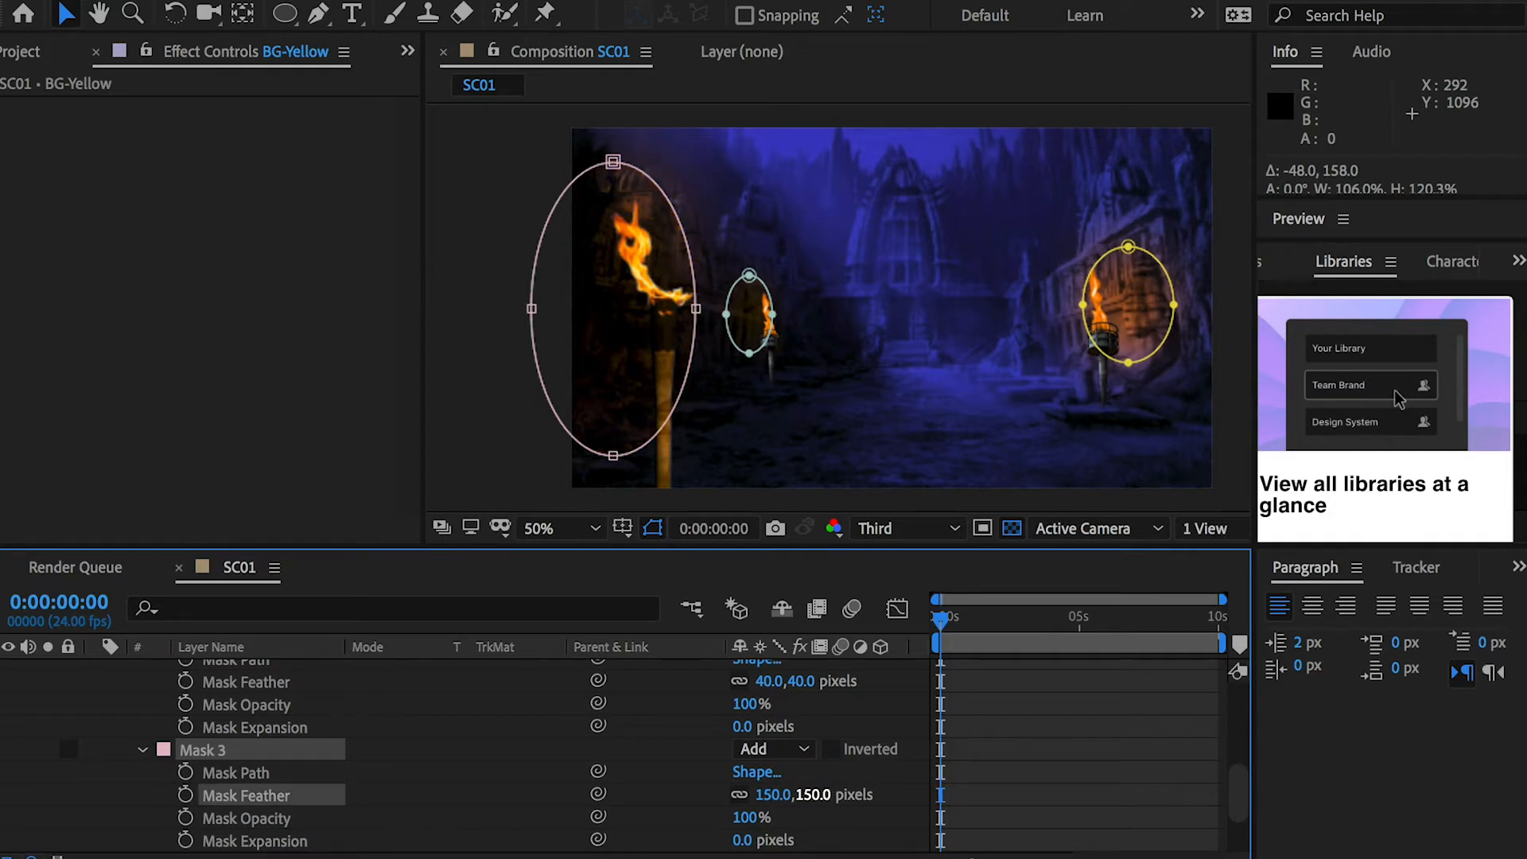
left_click(1054, 780)
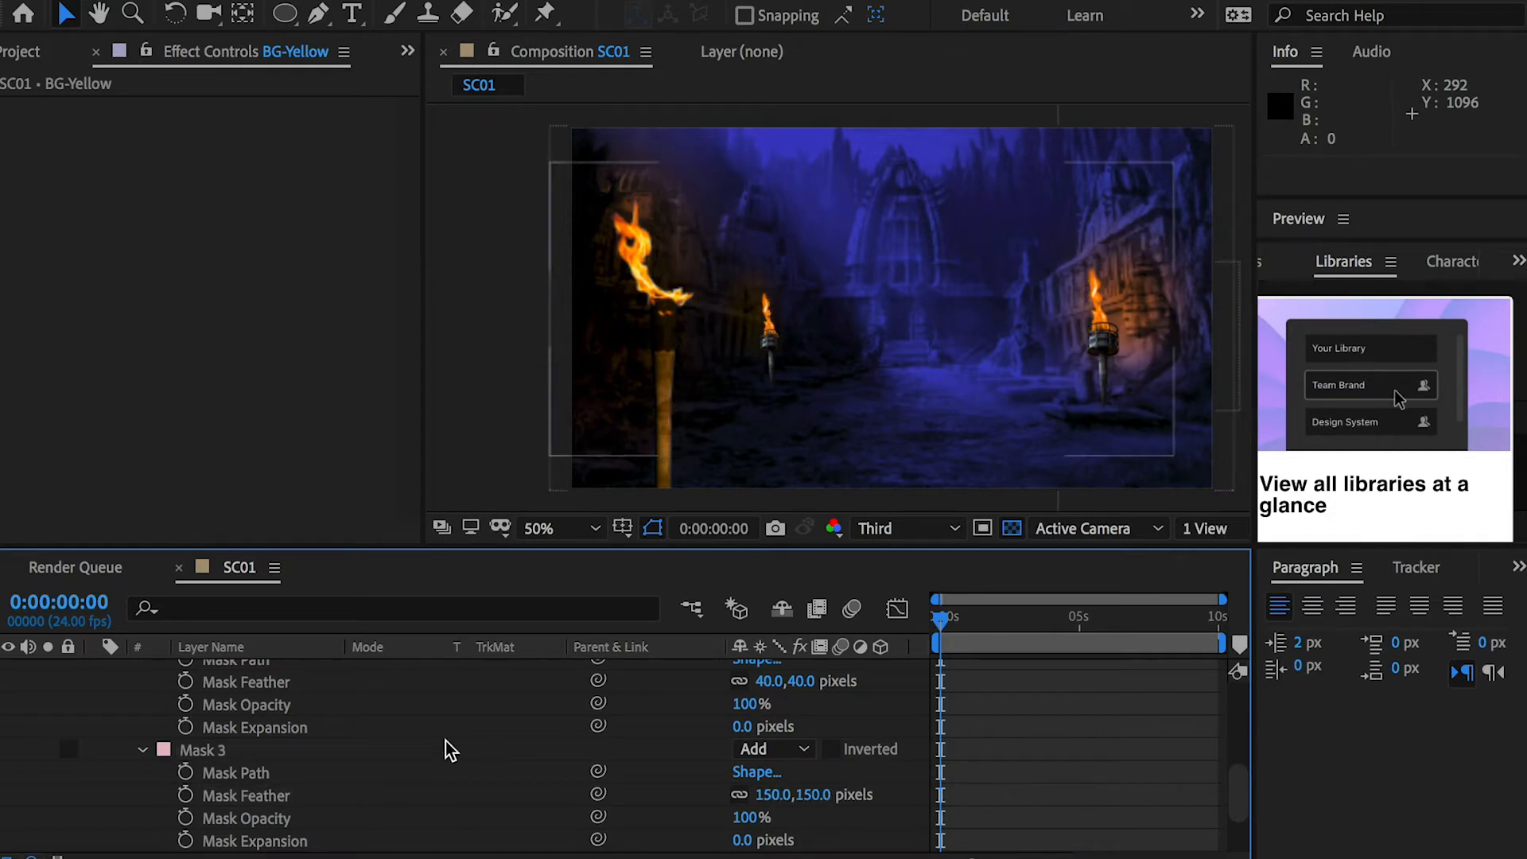
Step: Shift Mask 3 by about -20, 34, raise its upper edge to about 107% height, and widen it slightly to the right
left_click(222, 756)
double_click(643, 288)
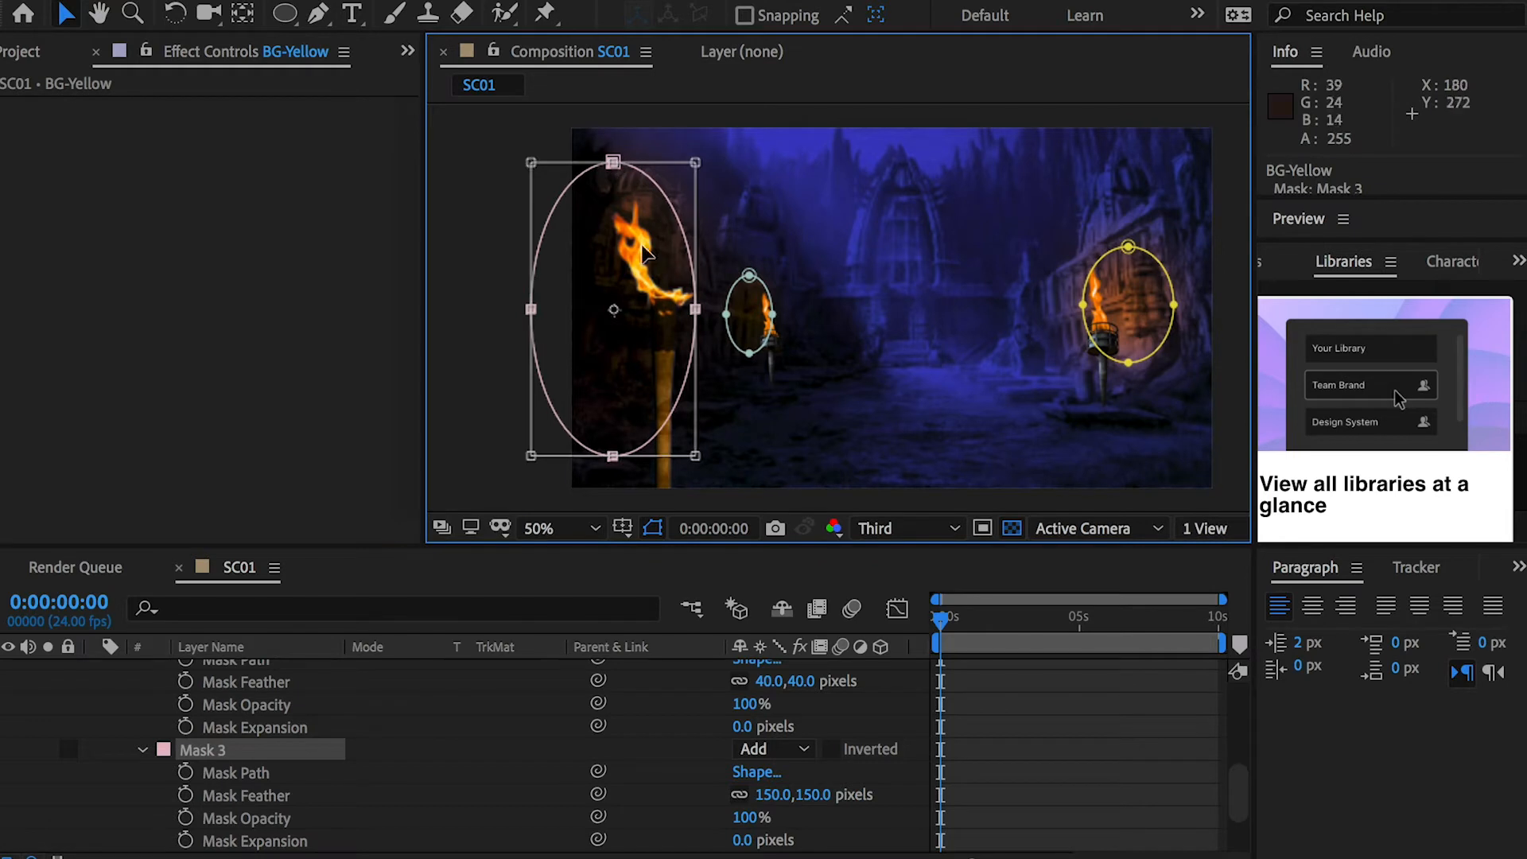
mouse_move(643, 288)
left_mouse_down()
mouse_move(619, 291)
mouse_move(644, 310)
left_mouse_up()
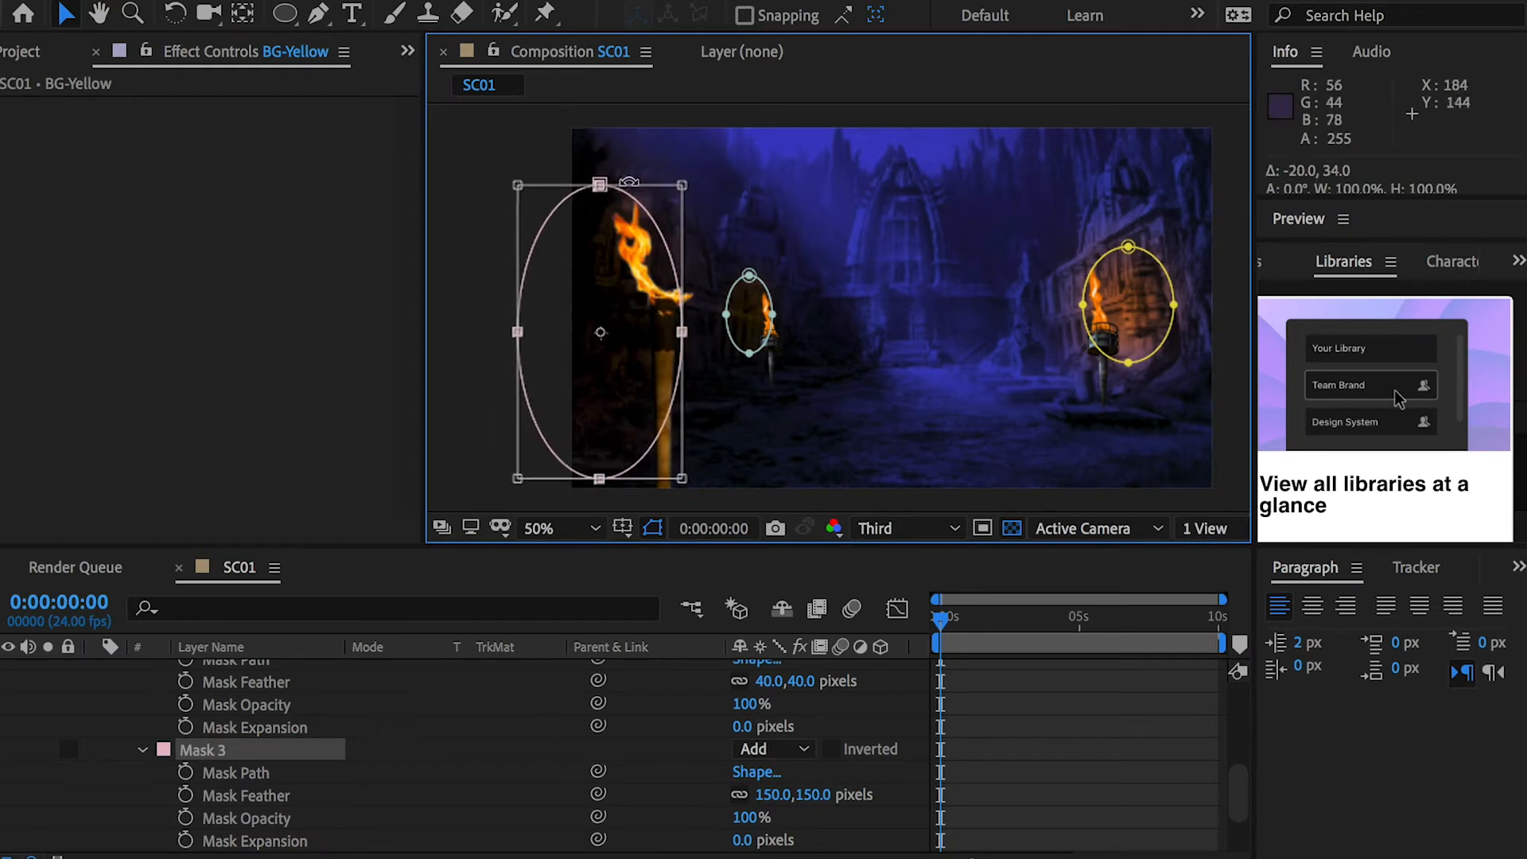
left_click_drag(600, 185, 600, 165)
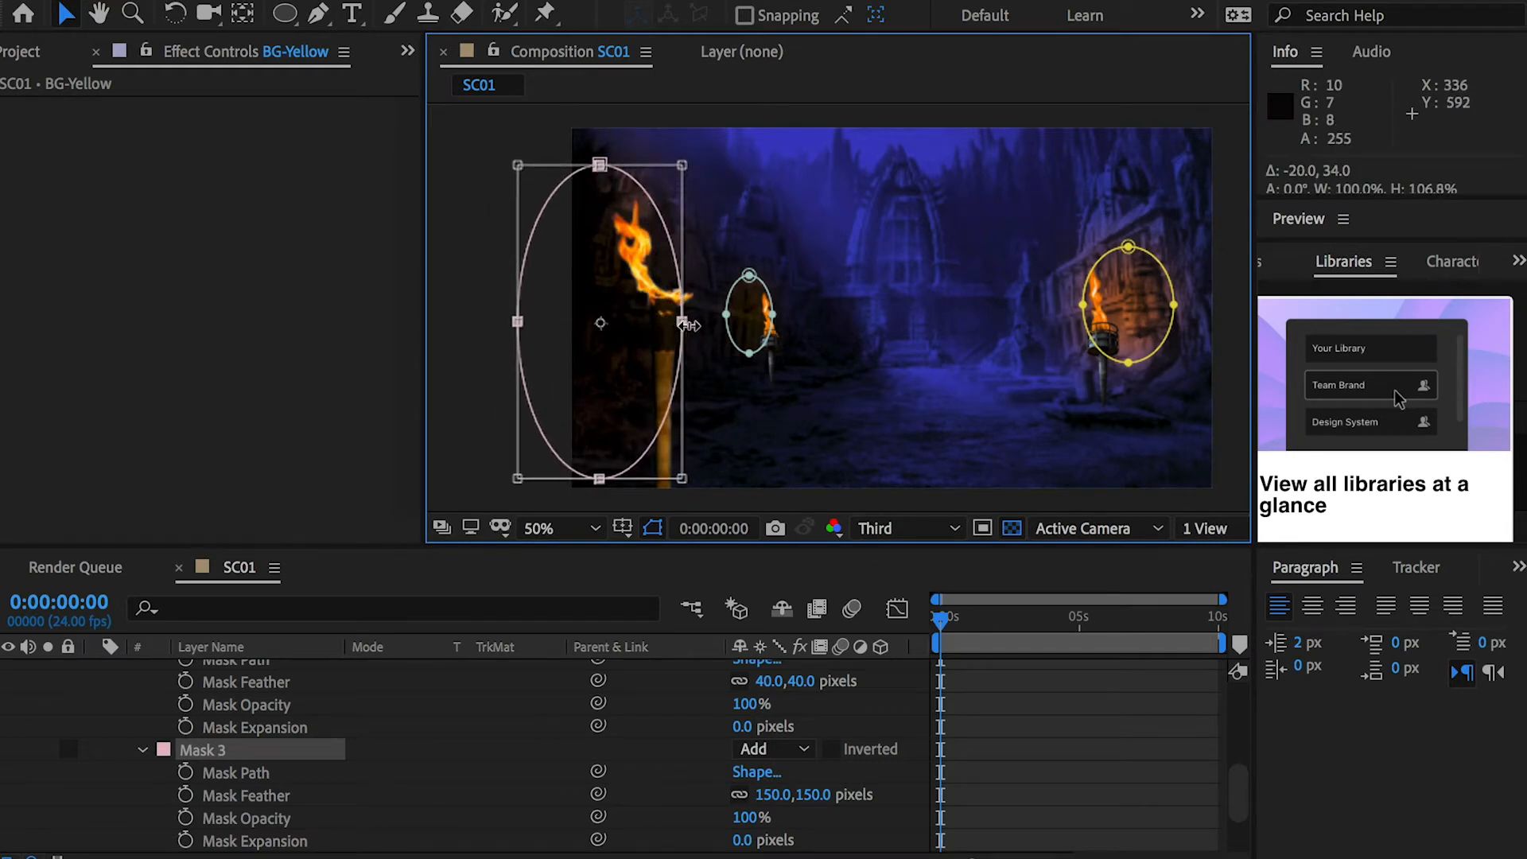
left_click_drag(682, 322, 691, 322)
left_click(1020, 720)
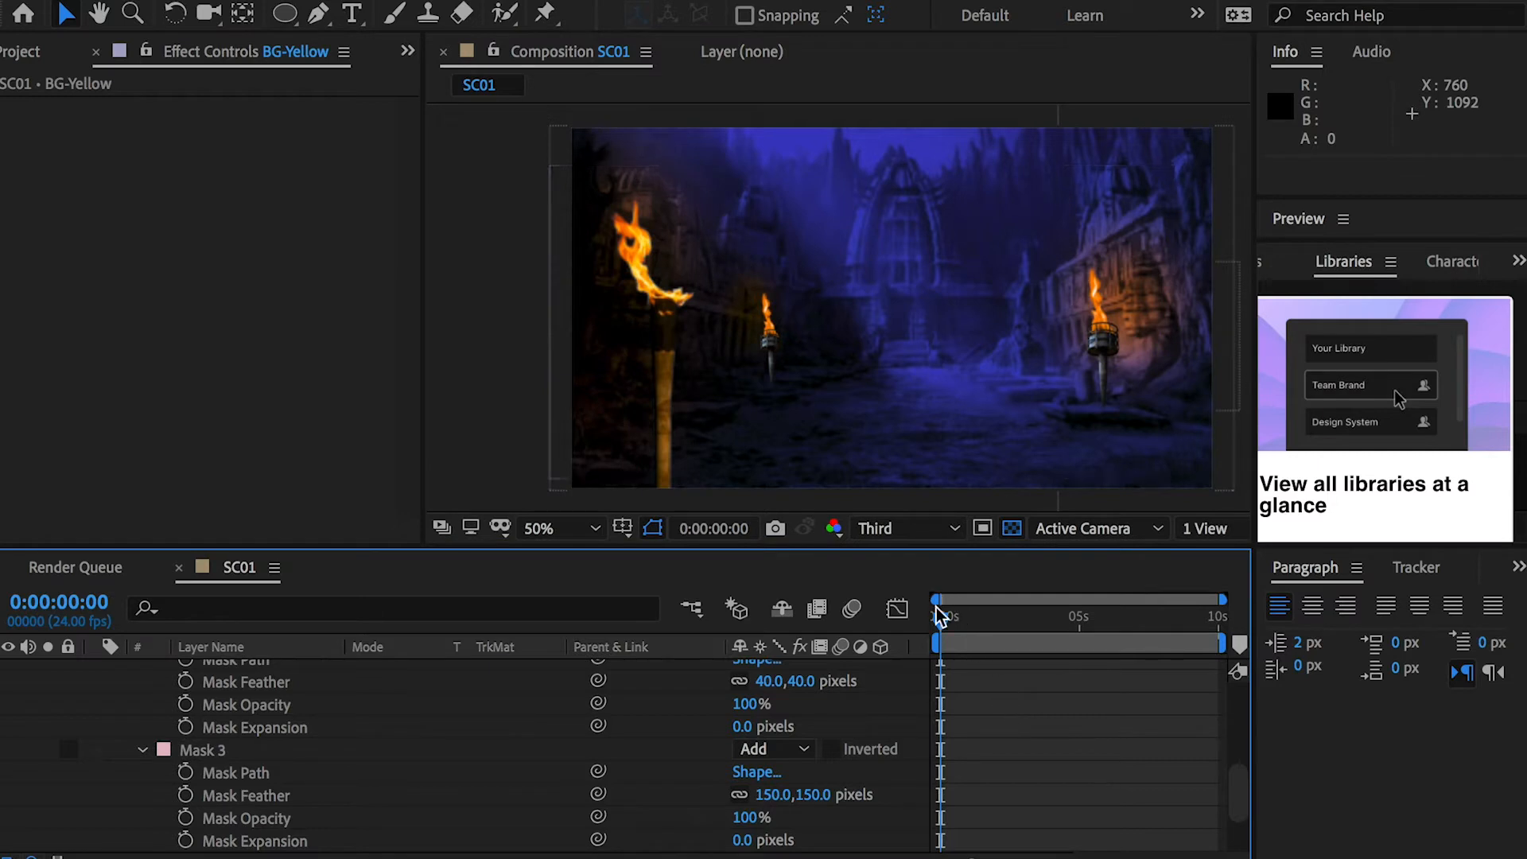
Step: Narrow Mask 3 to about 77.5% of its width from its right edge and set its Mask Feather to 120 pixels
left_click_drag(935, 620, 886, 606)
left_click(283, 749)
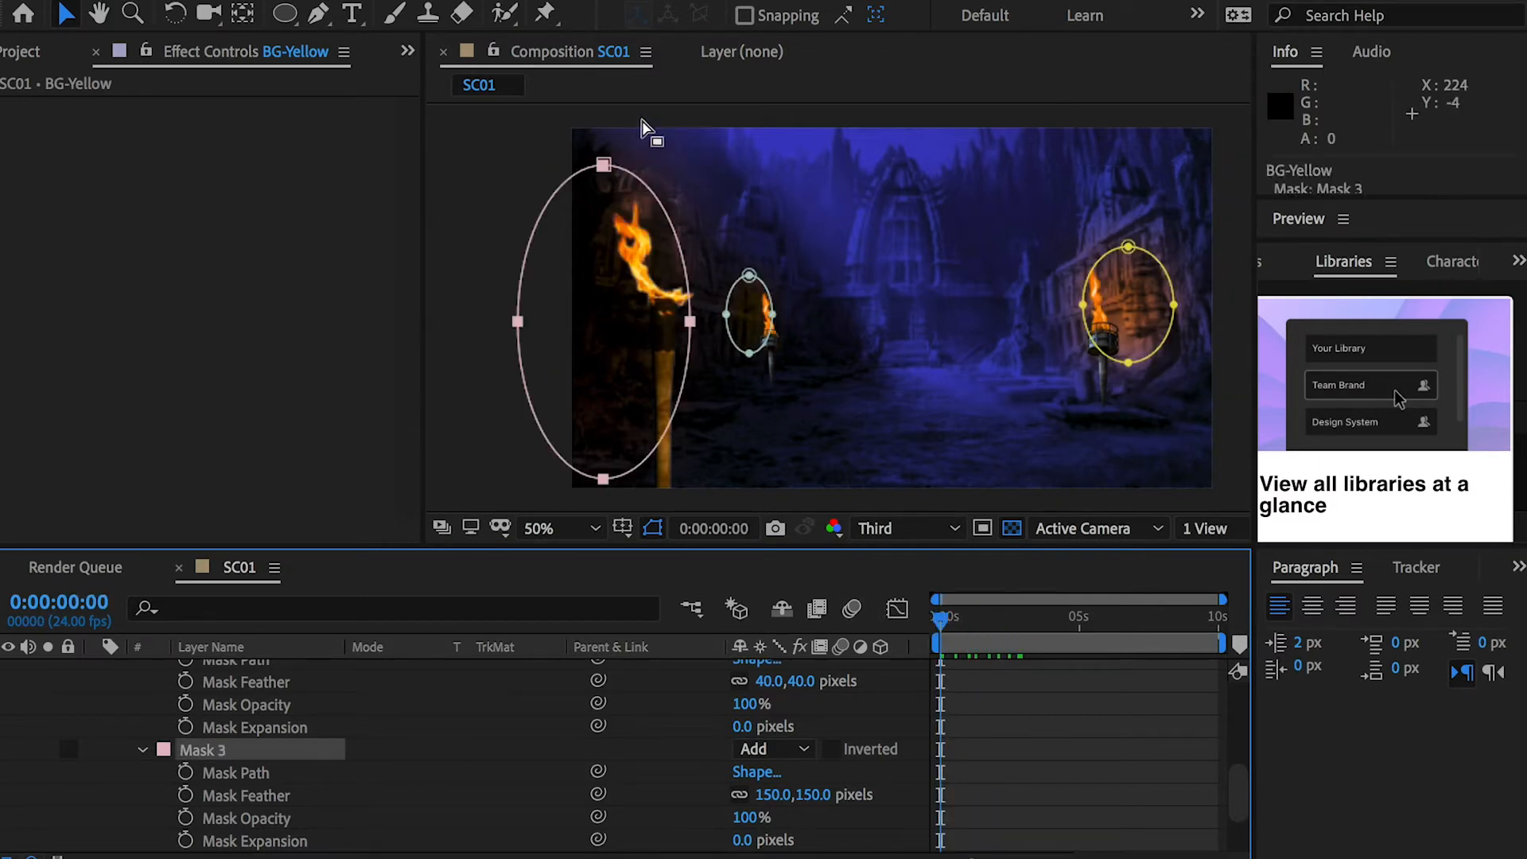
double_click(603, 167)
left_click_drag(694, 321, 651, 321)
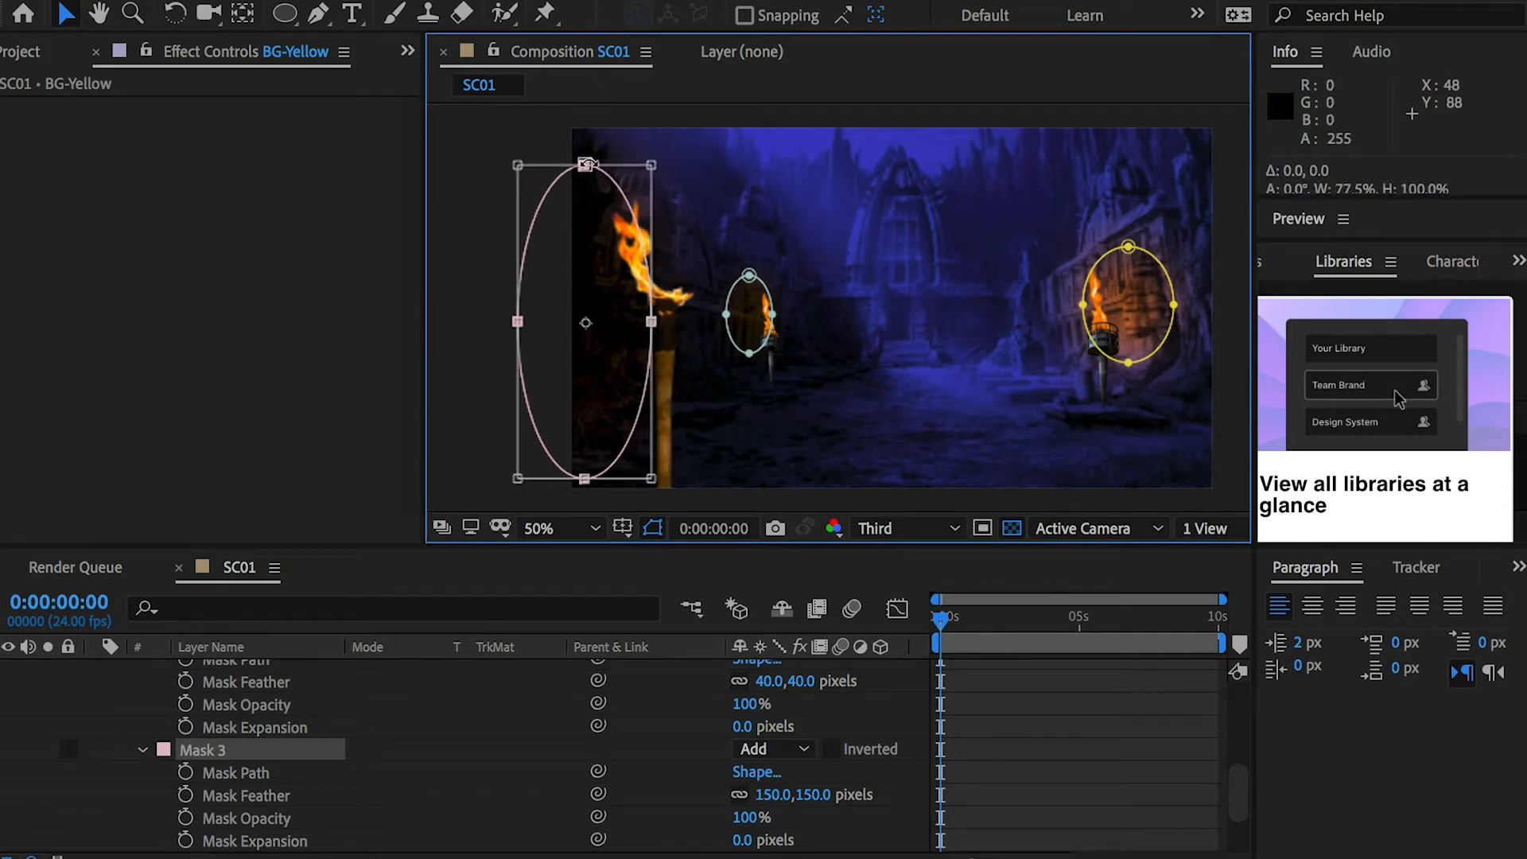
left_click(840, 795)
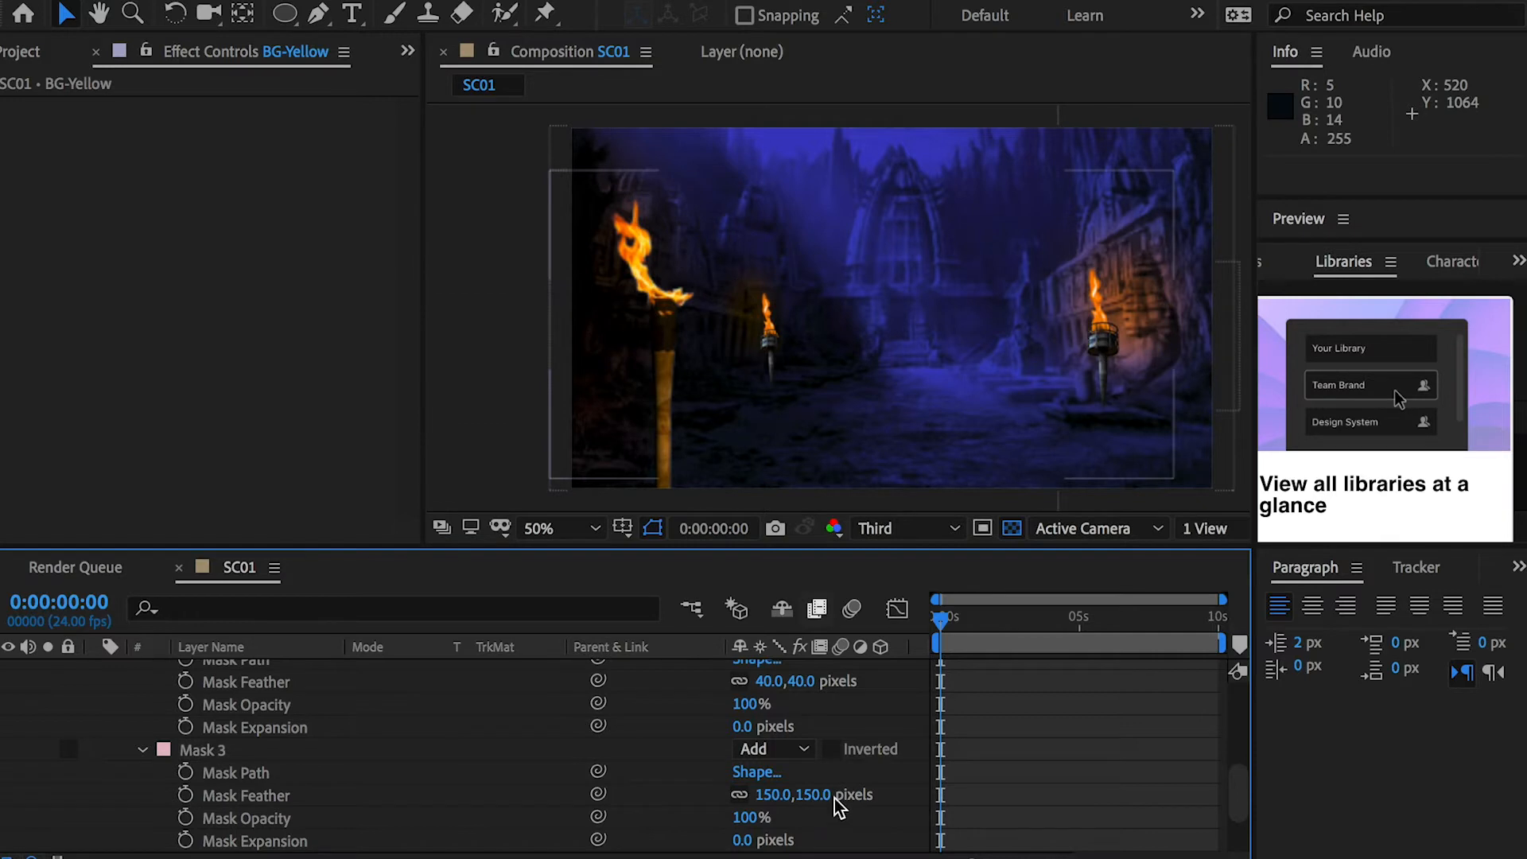
key("Return")
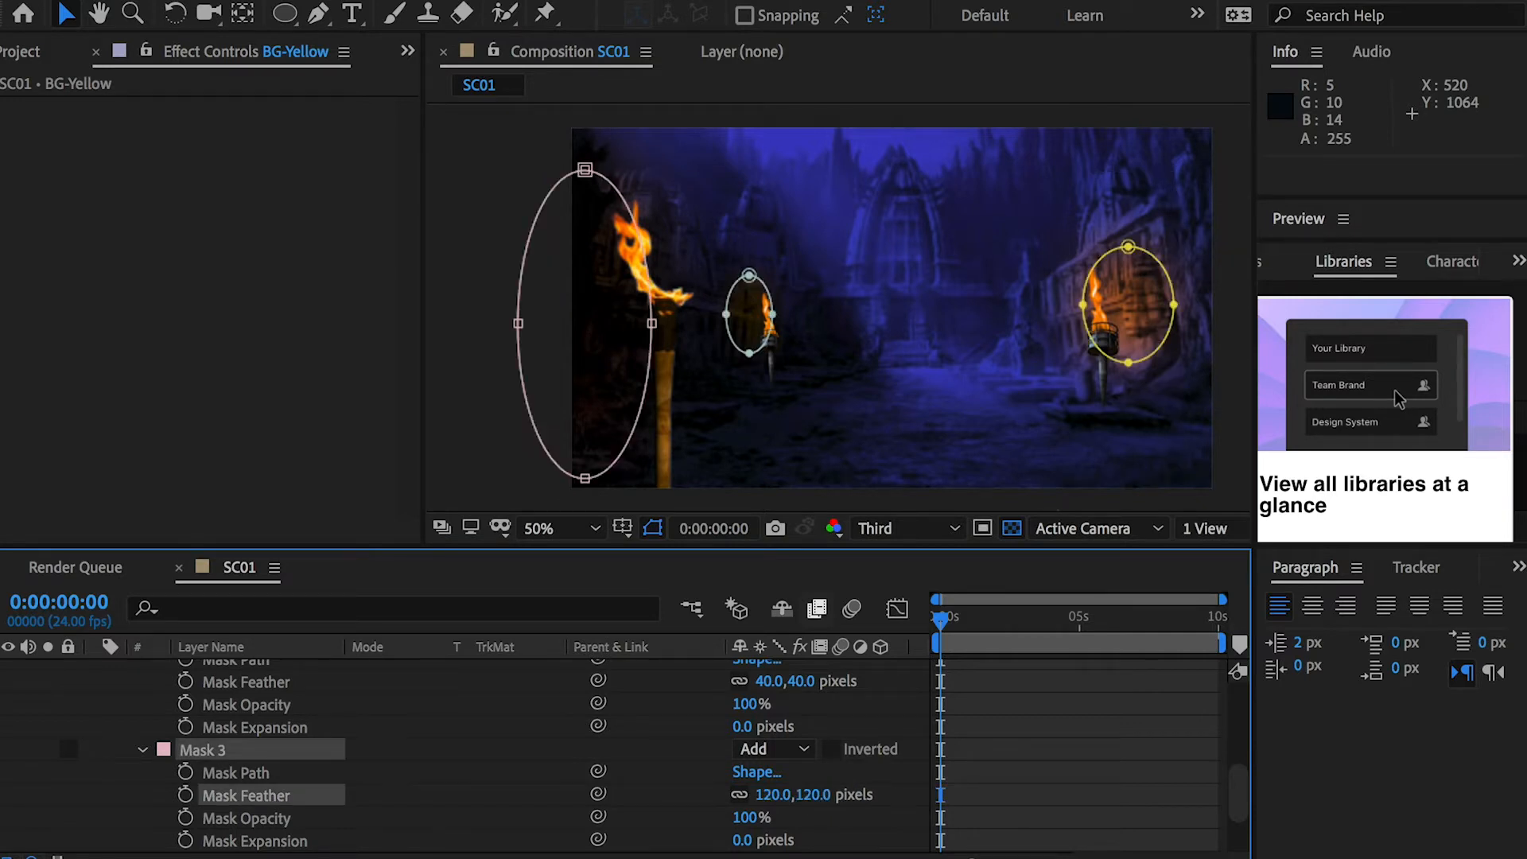
left_click(1025, 714)
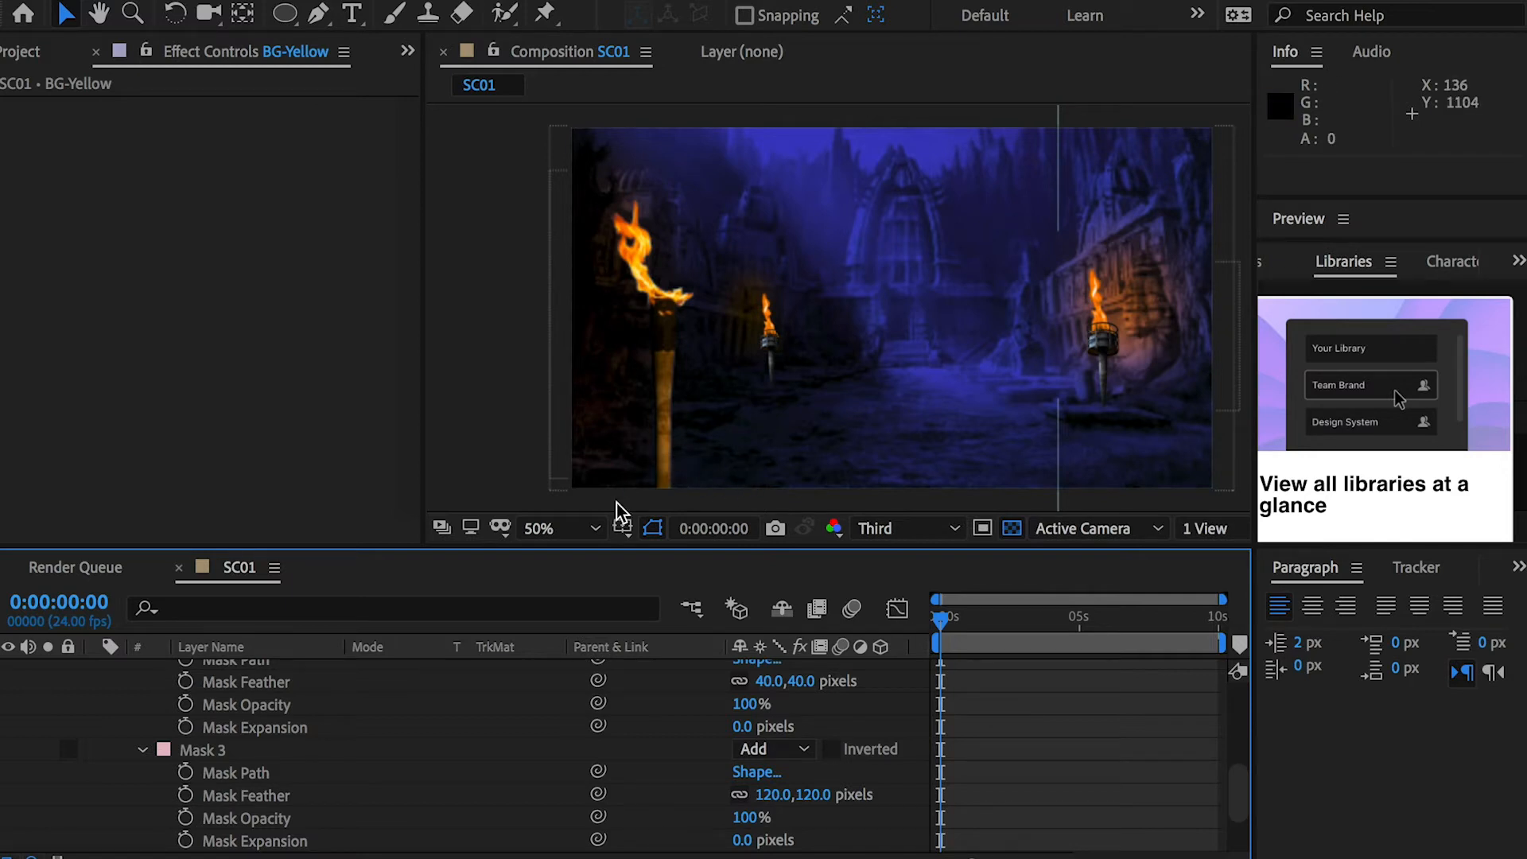
Step: Add two vertices to the lower half of Mask 3 with the Pen tool and pull its lower end across the ground beyond the foreground torch
left_click(208, 750)
left_click(585, 481)
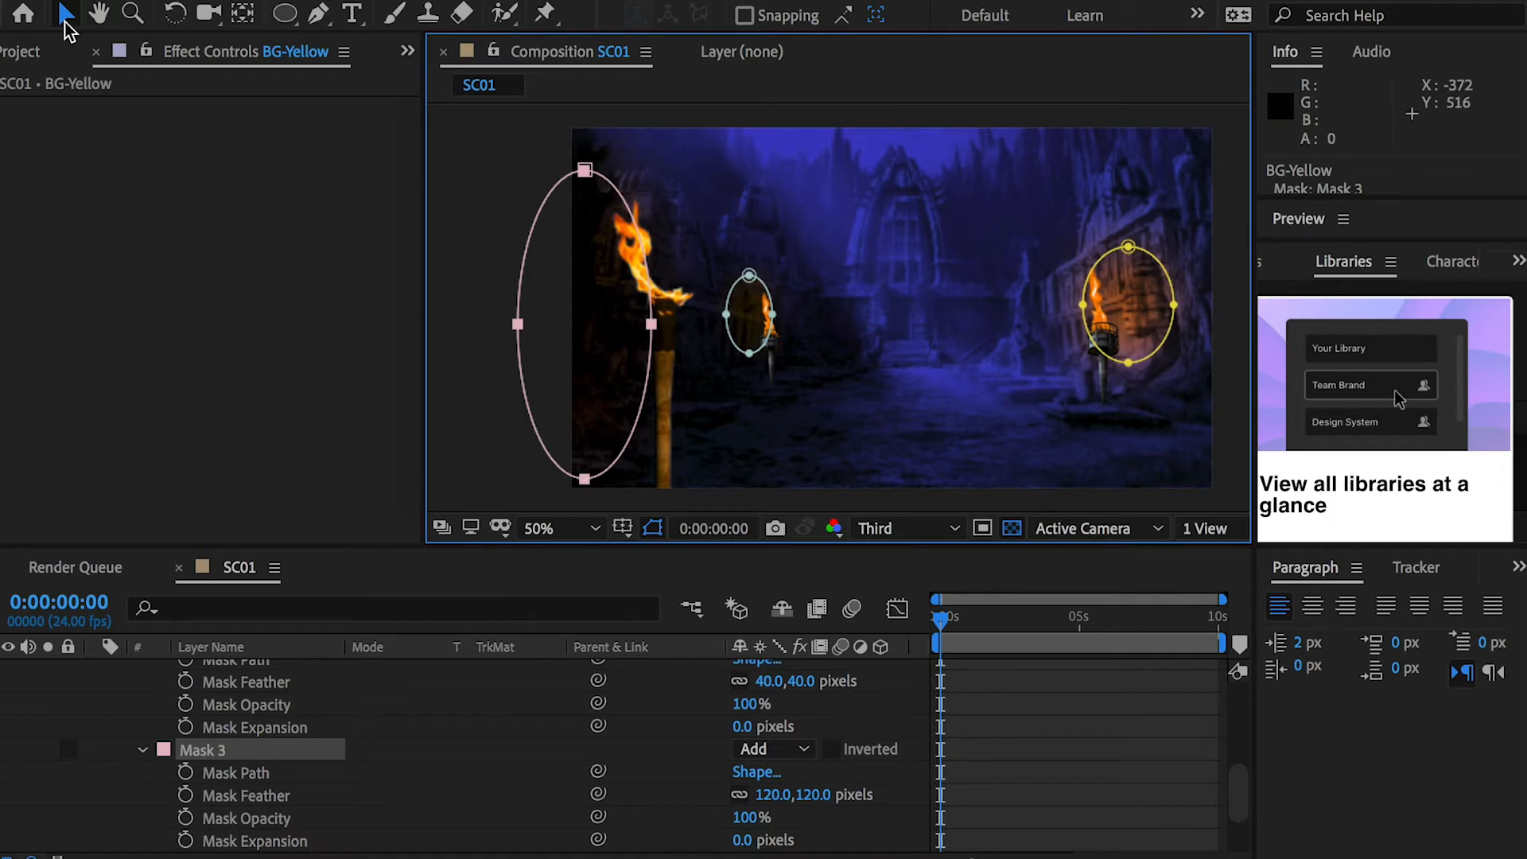
left_click(318, 14)
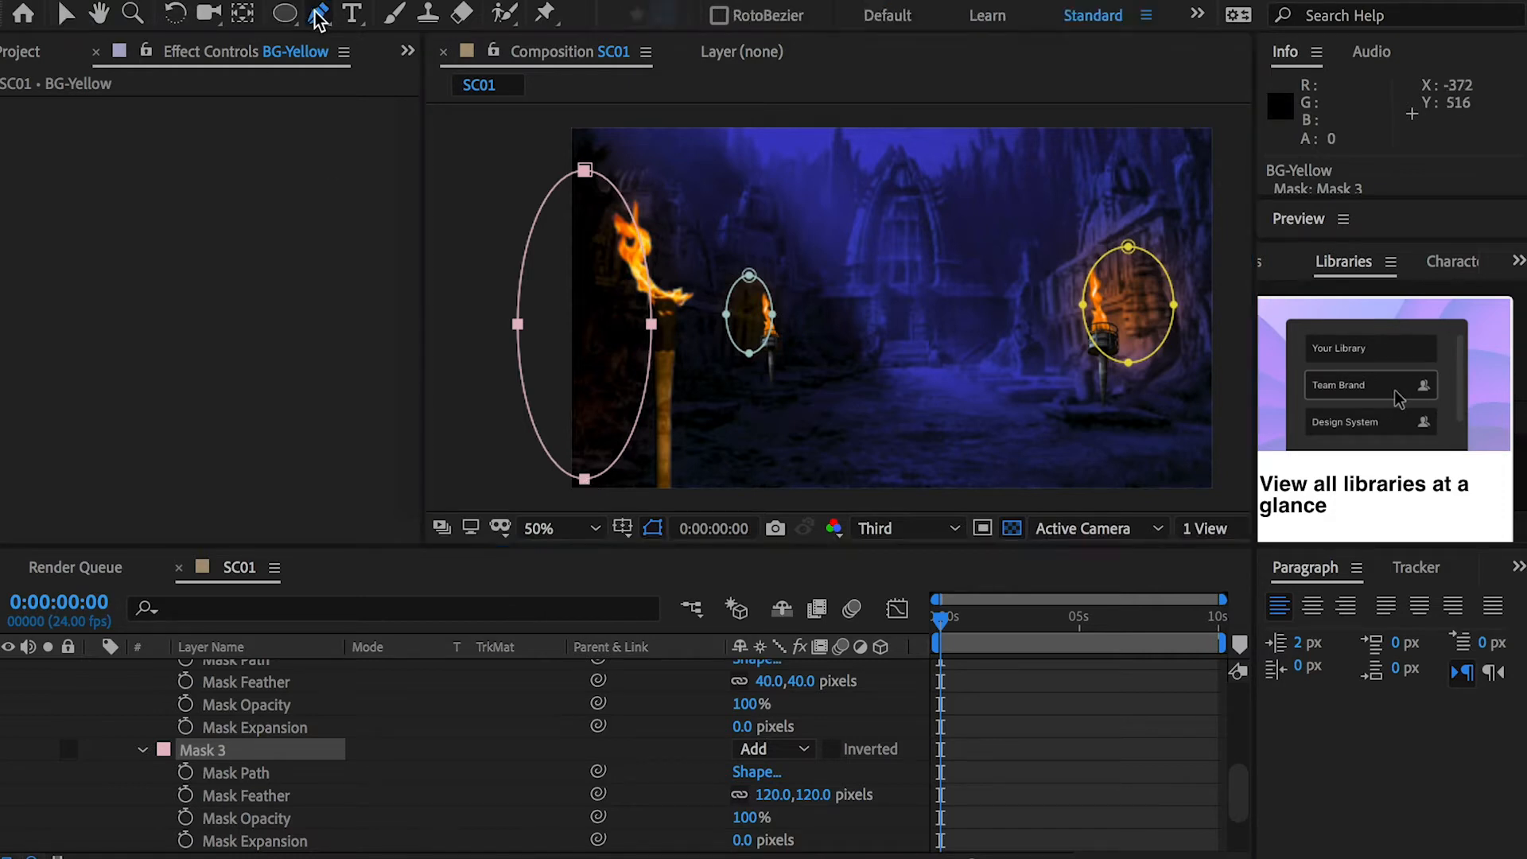
left_click(635, 425)
left_click(535, 427)
left_click_drag(635, 425, 784, 482)
left_click_drag(652, 323, 648, 369)
left_click_drag(586, 483, 671, 495)
left_click_drag(784, 482, 802, 461)
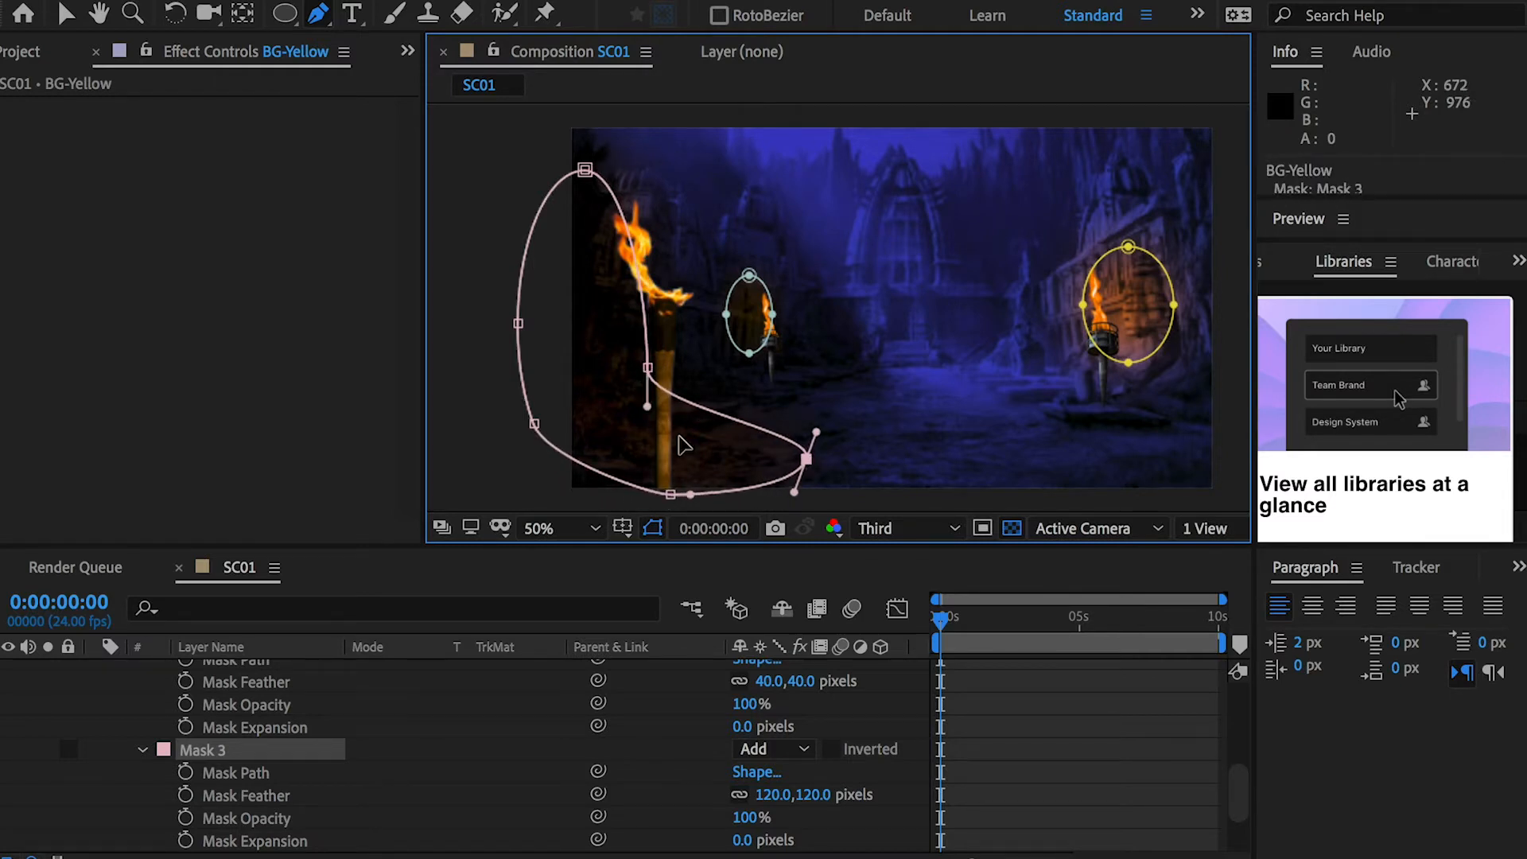
left_click_drag(798, 456, 805, 460)
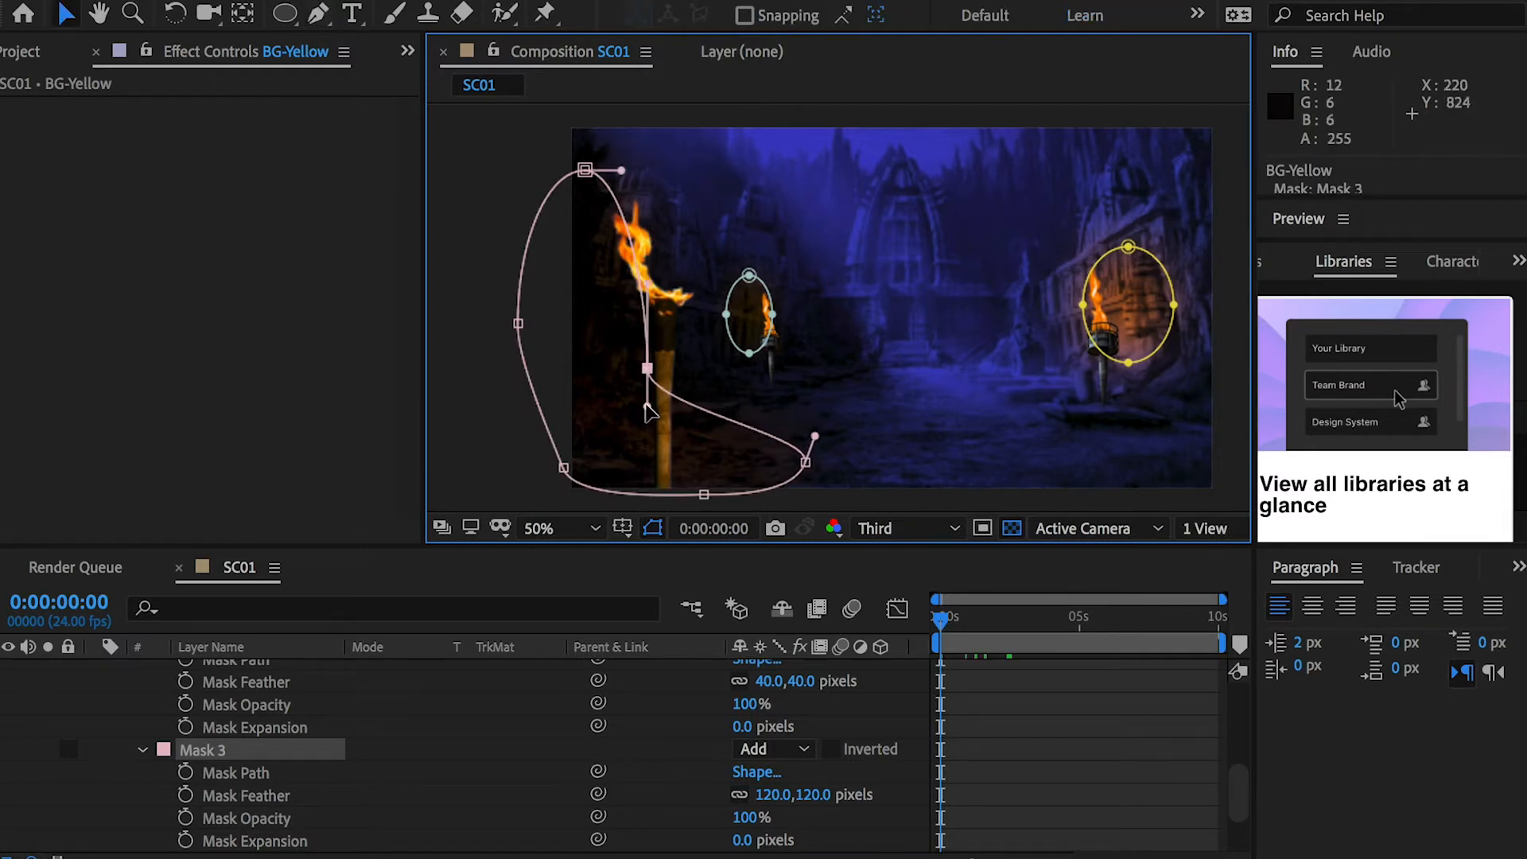
Step: Refine Mask 3 by lowering its inner bend beside the torch pole and extending its bottom vertices outward past the lower frame edge
left_click_drag(646, 367, 642, 396)
left_click_drag(807, 460, 820, 464)
left_click_drag(705, 494, 717, 494)
left_click_drag(563, 468, 544, 488)
left_click_drag(720, 494, 732, 504)
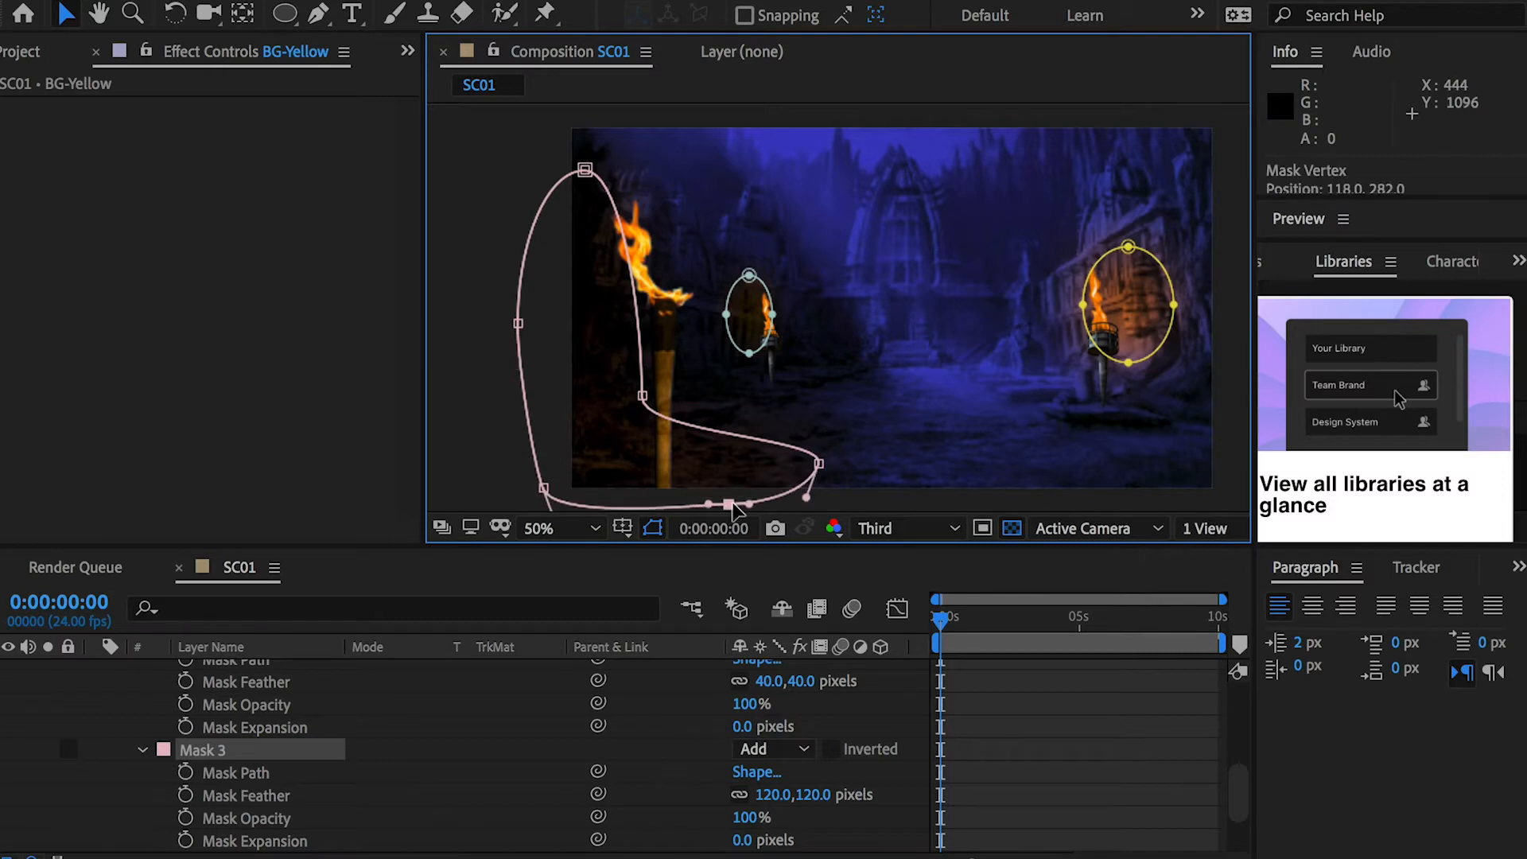
left_click(1046, 720)
left_click_drag(951, 618, 884, 612)
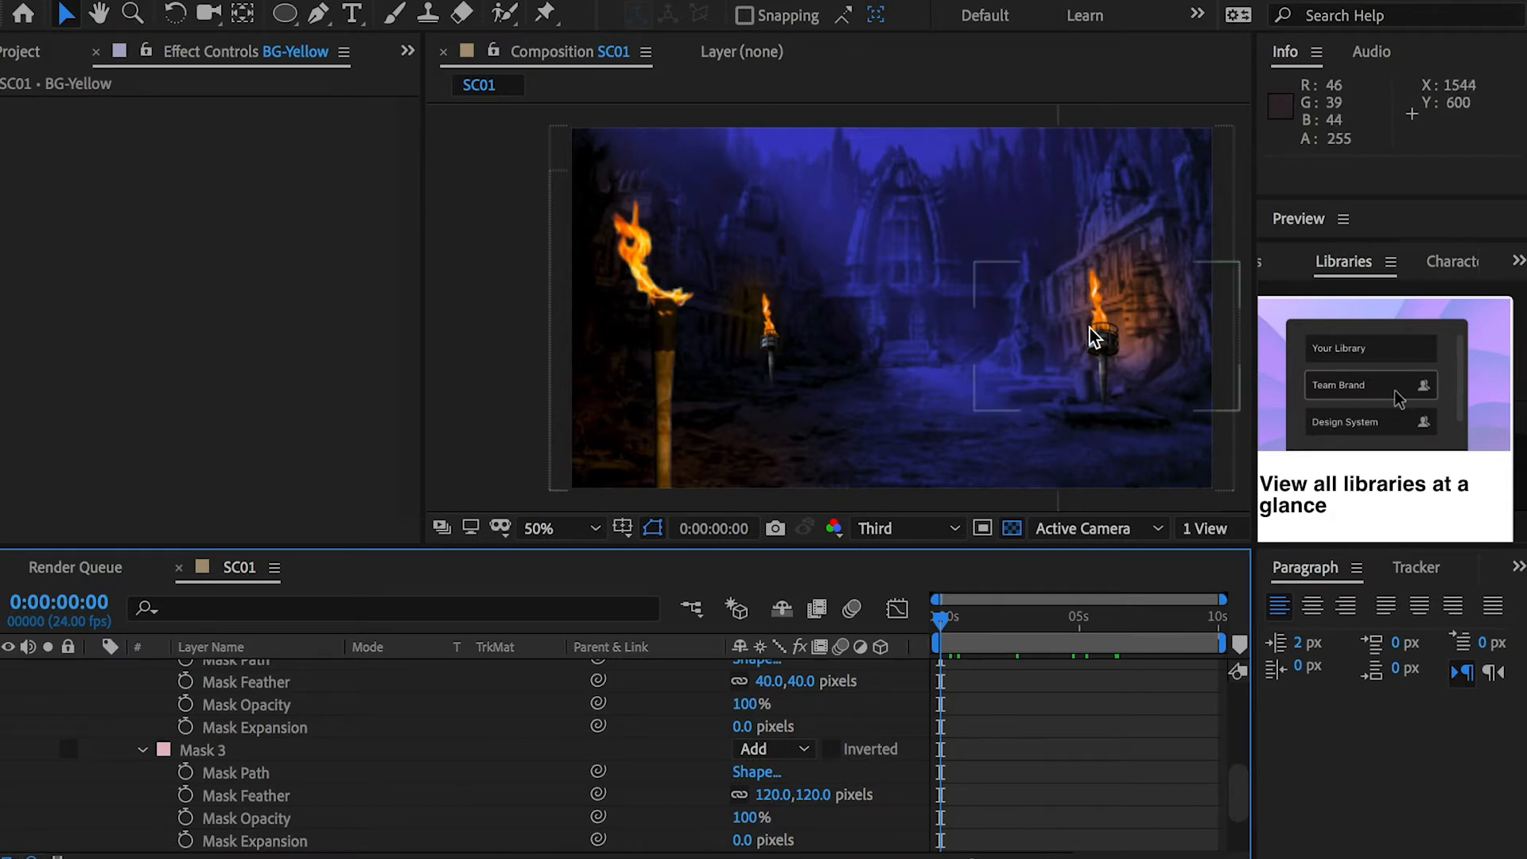
Step: Try the Lighten blending mode on the BG-Yellow layer
scroll(257, 721, "down", 2)
scroll(255, 733, "down", 1)
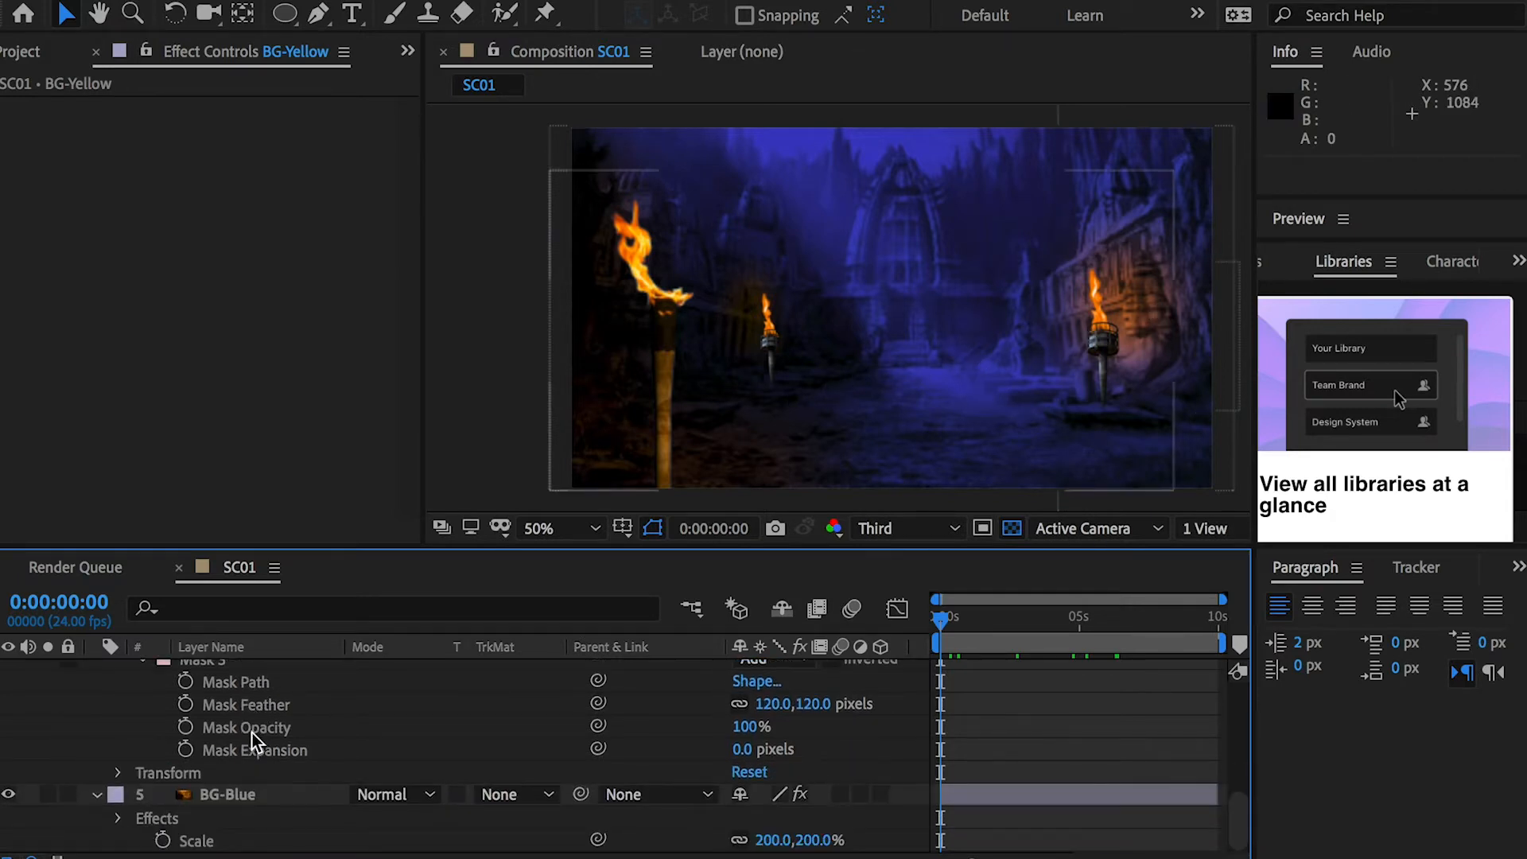
scroll(251, 732, "up", 10)
left_click(236, 726)
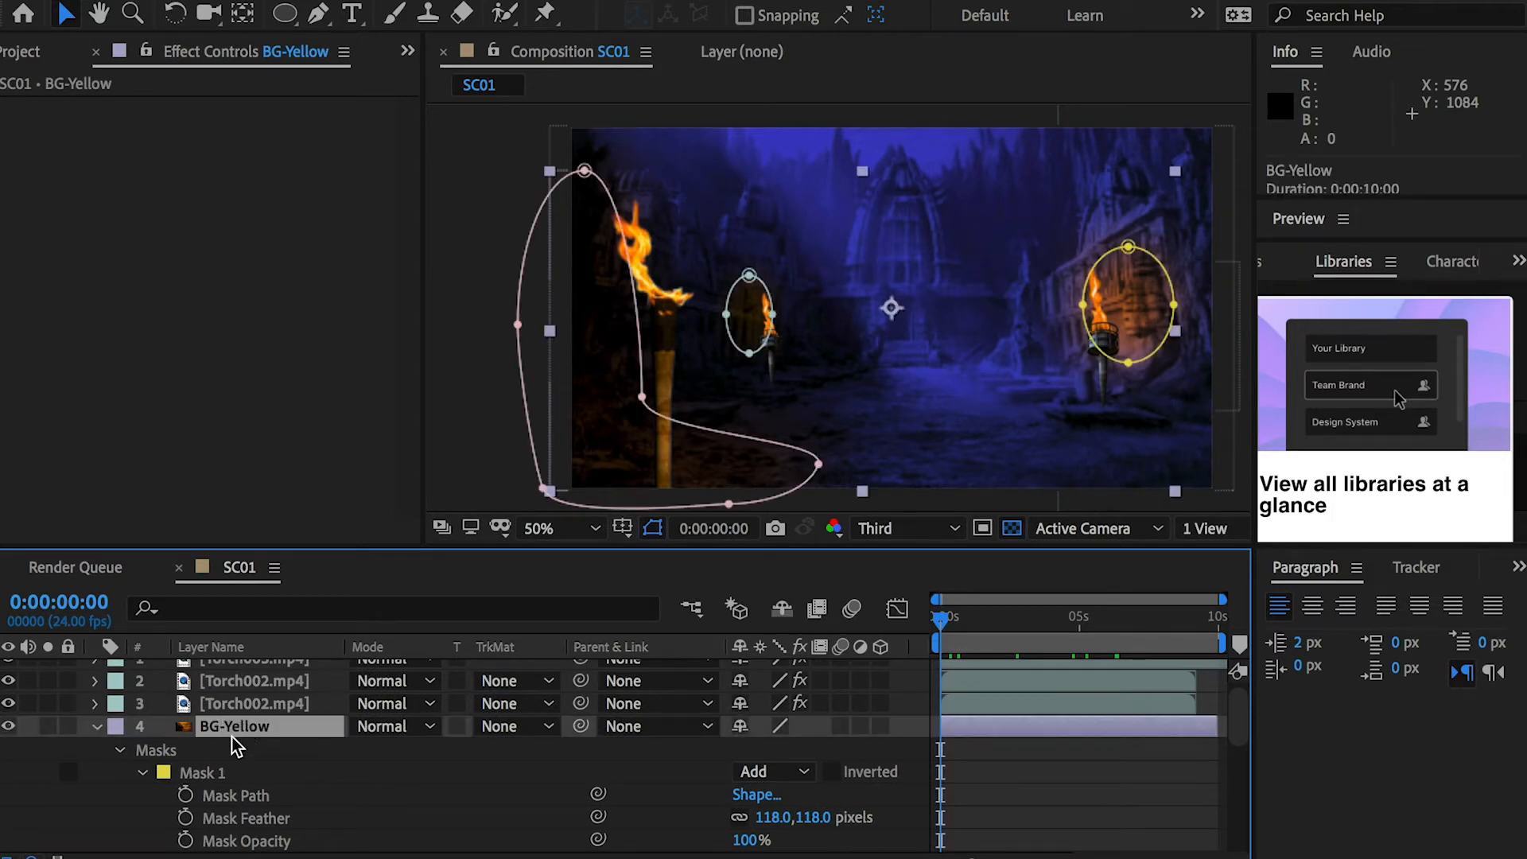
left_click(390, 727)
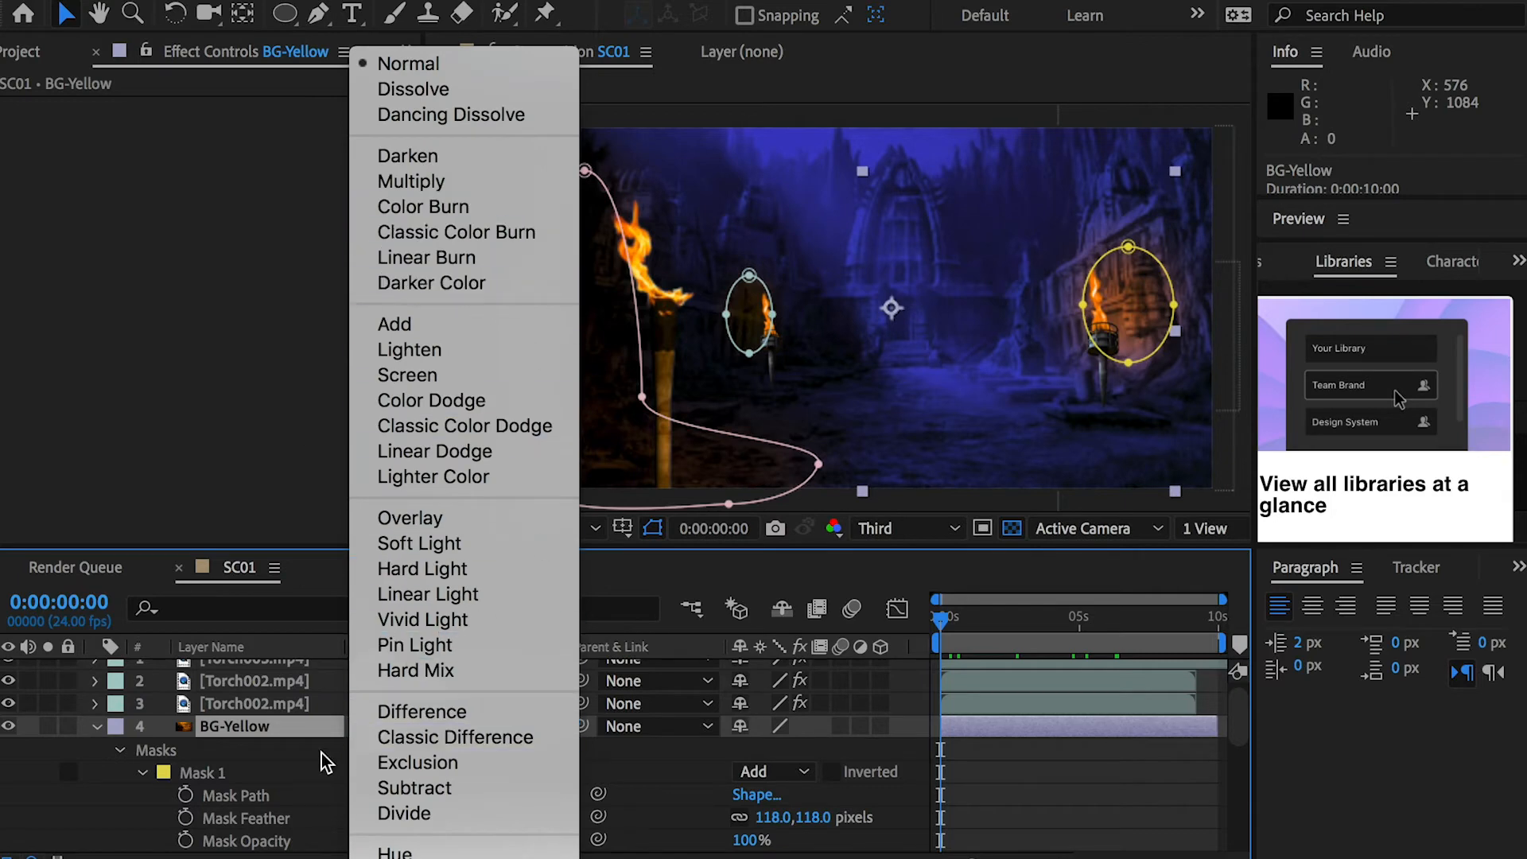
left_click(250, 727)
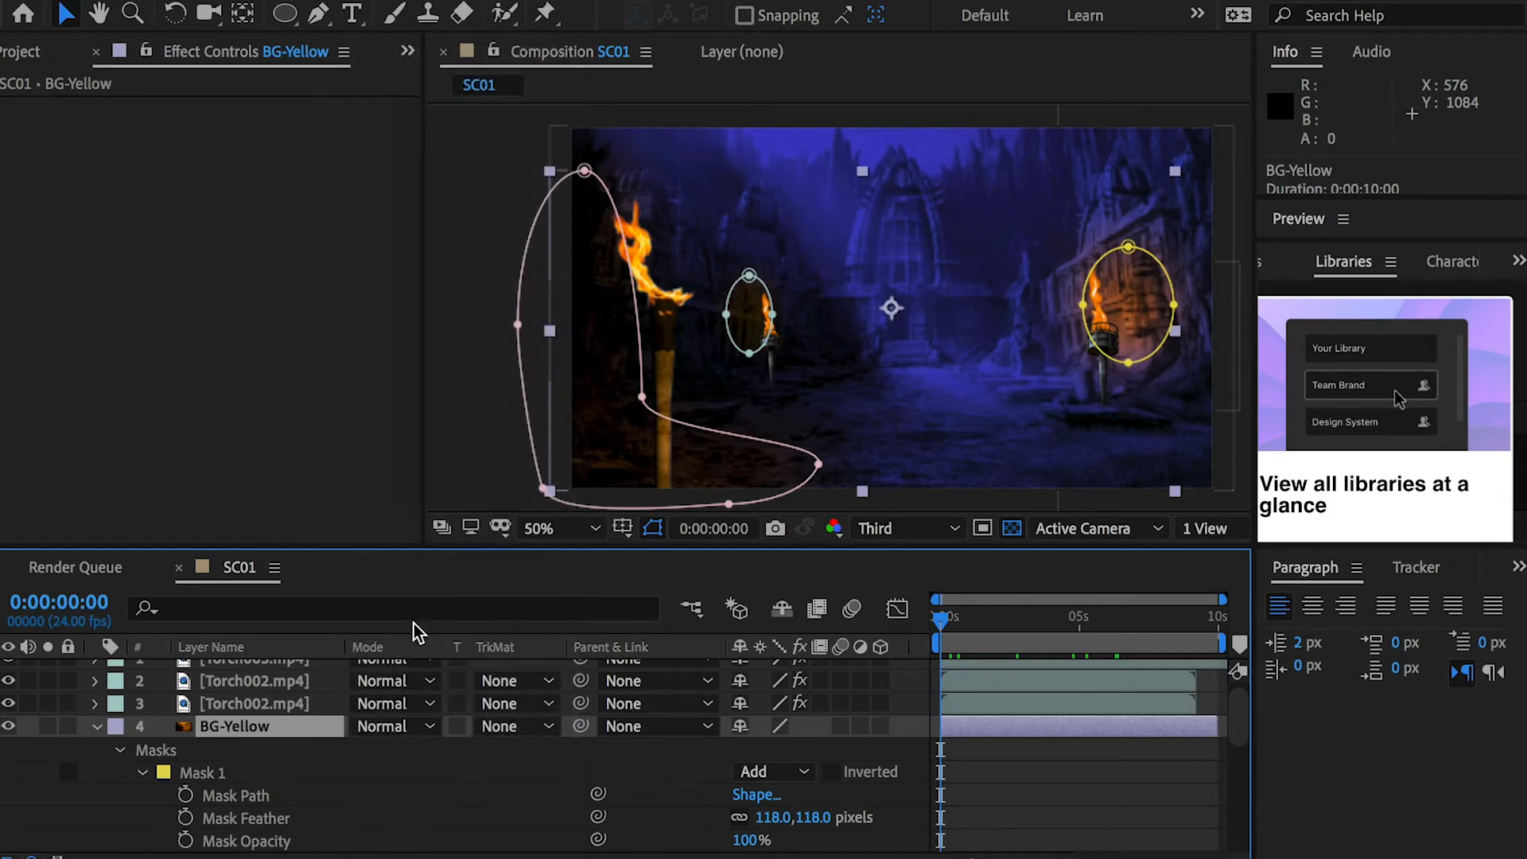
right_click(299, 647)
mouse_move(351, 735)
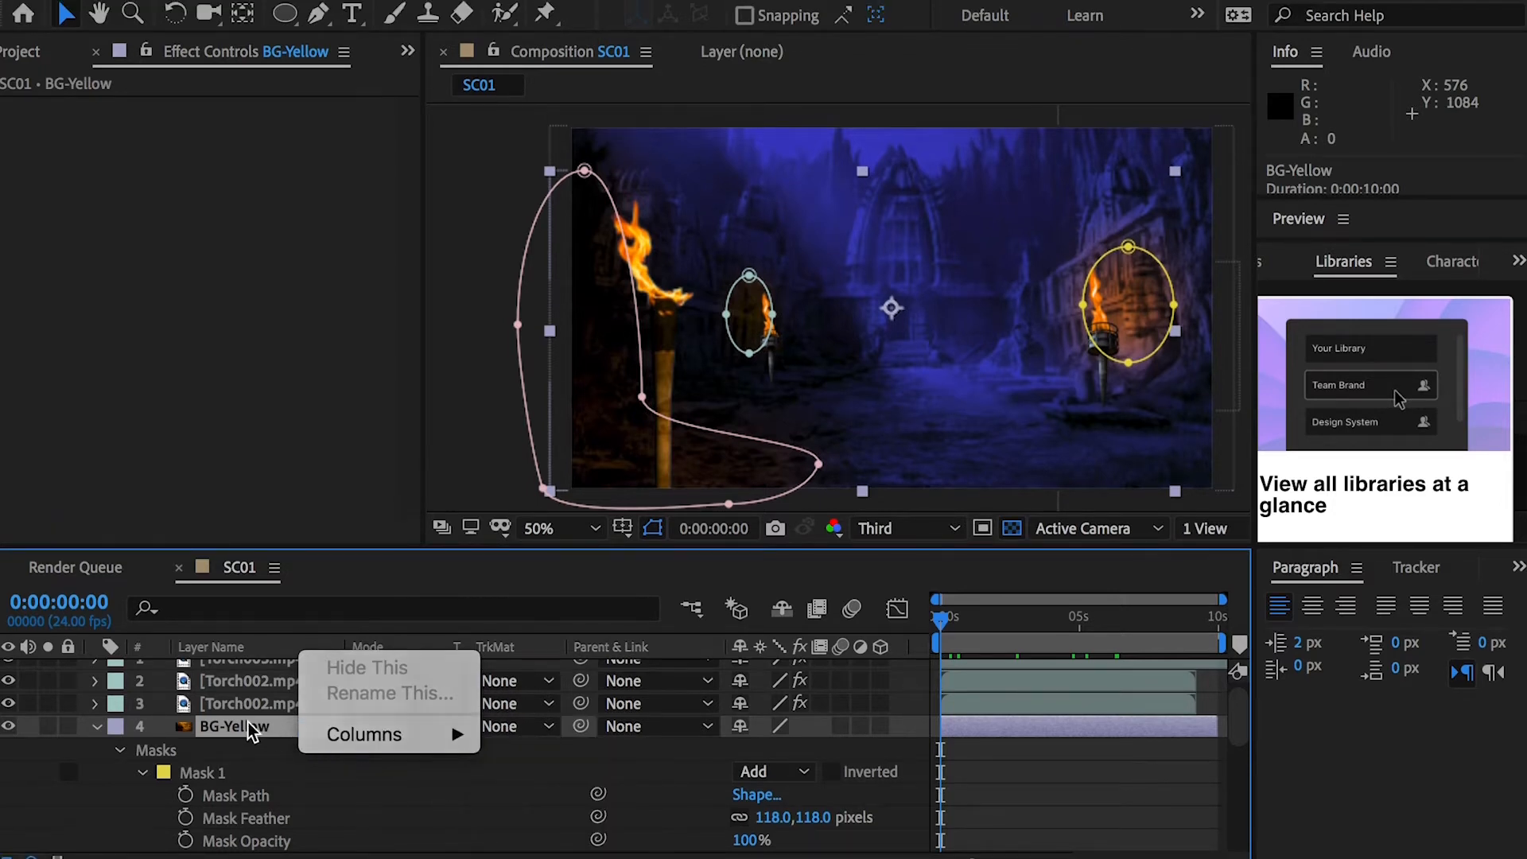
left_click(248, 710)
left_click(356, 691)
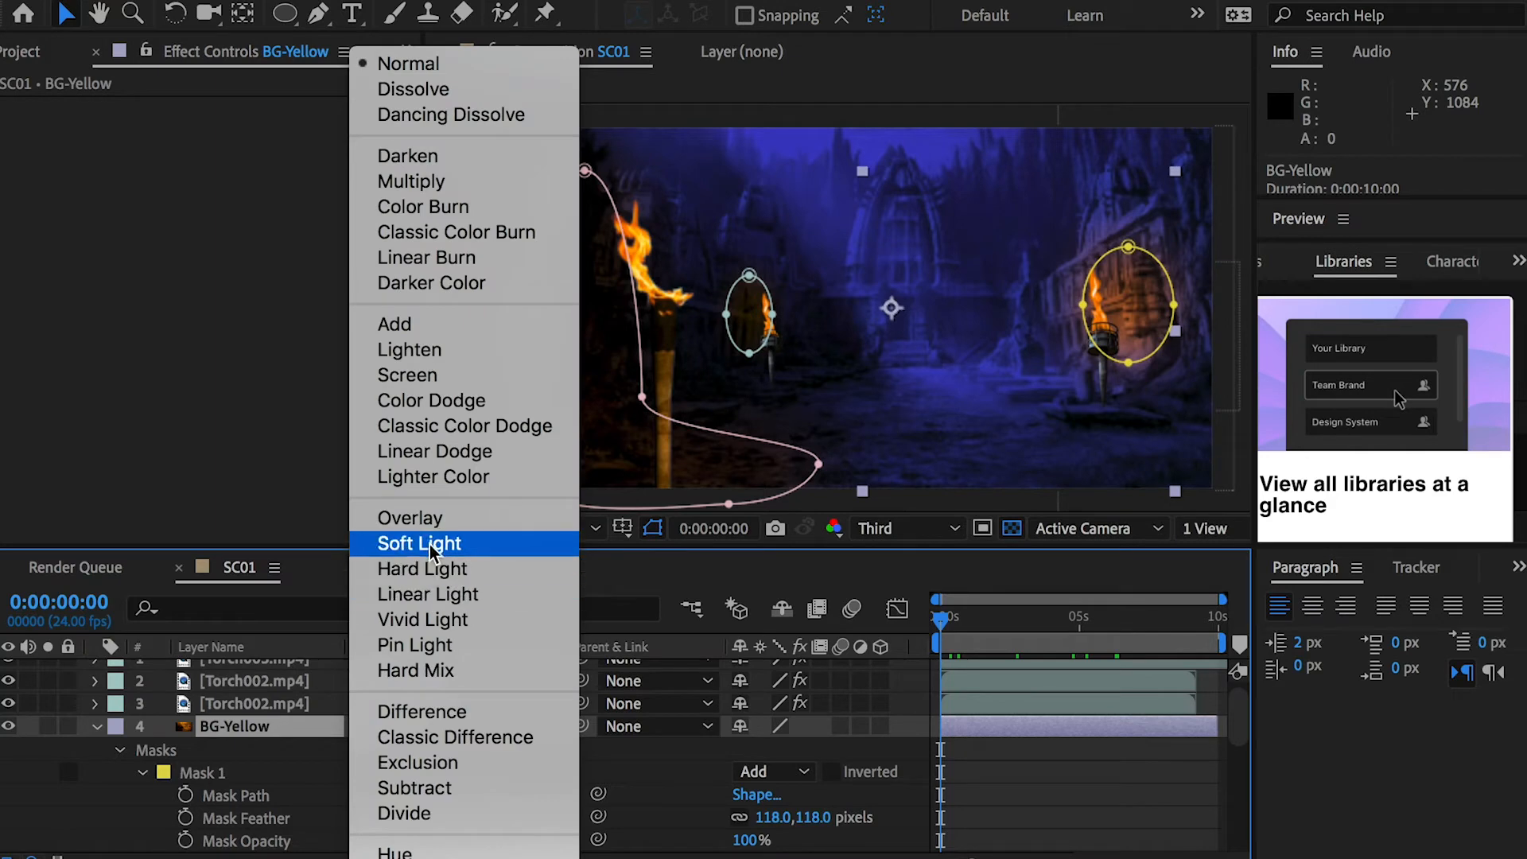
left_click(432, 350)
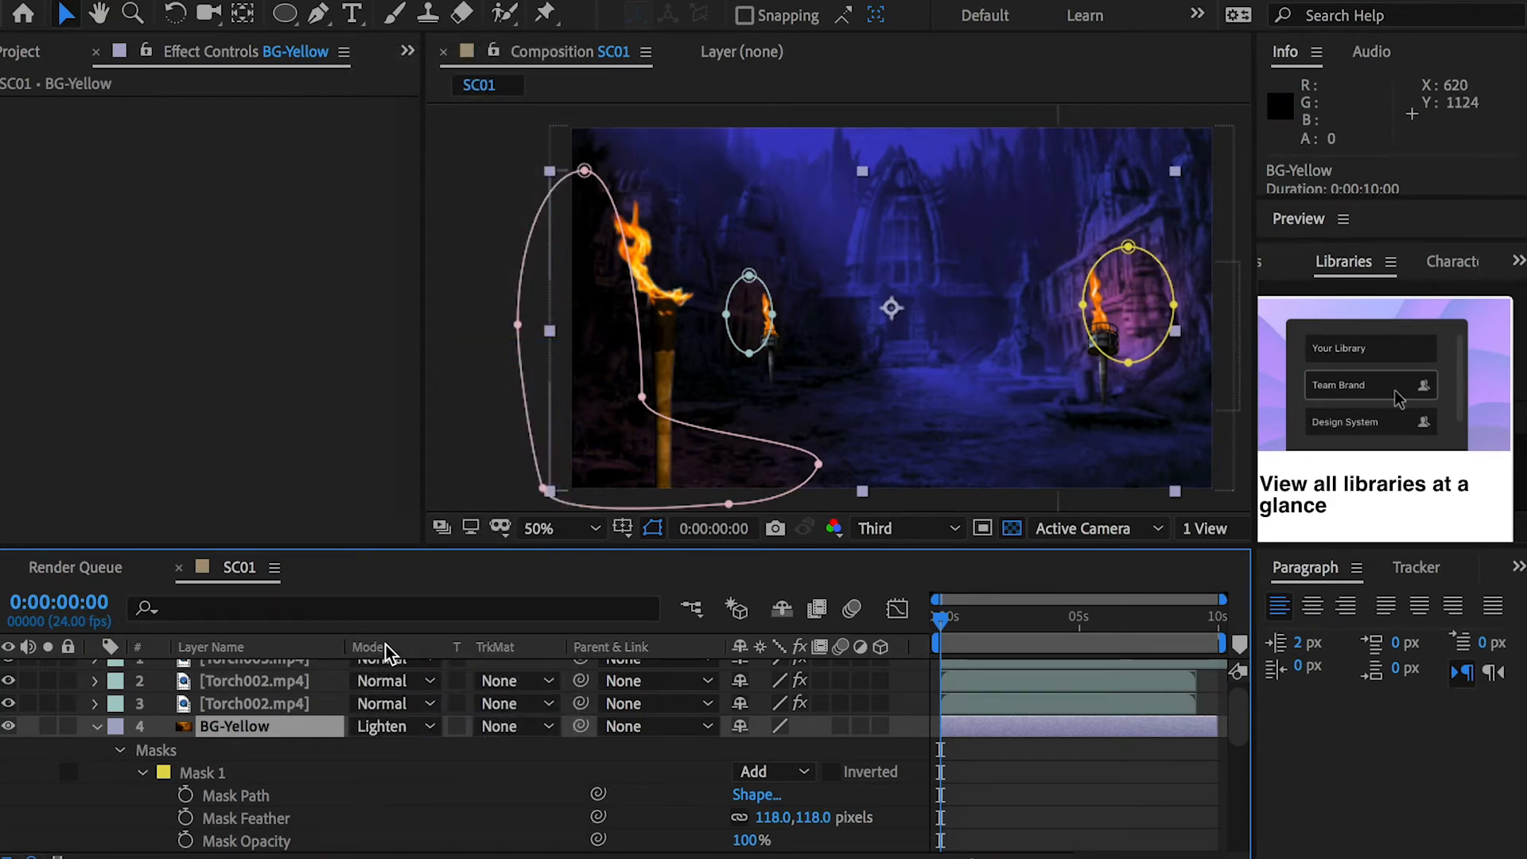
Step: Set the BG-Yellow layer's blending mode to Screen and toggle its visibility to compare the light effect
left_click(401, 727)
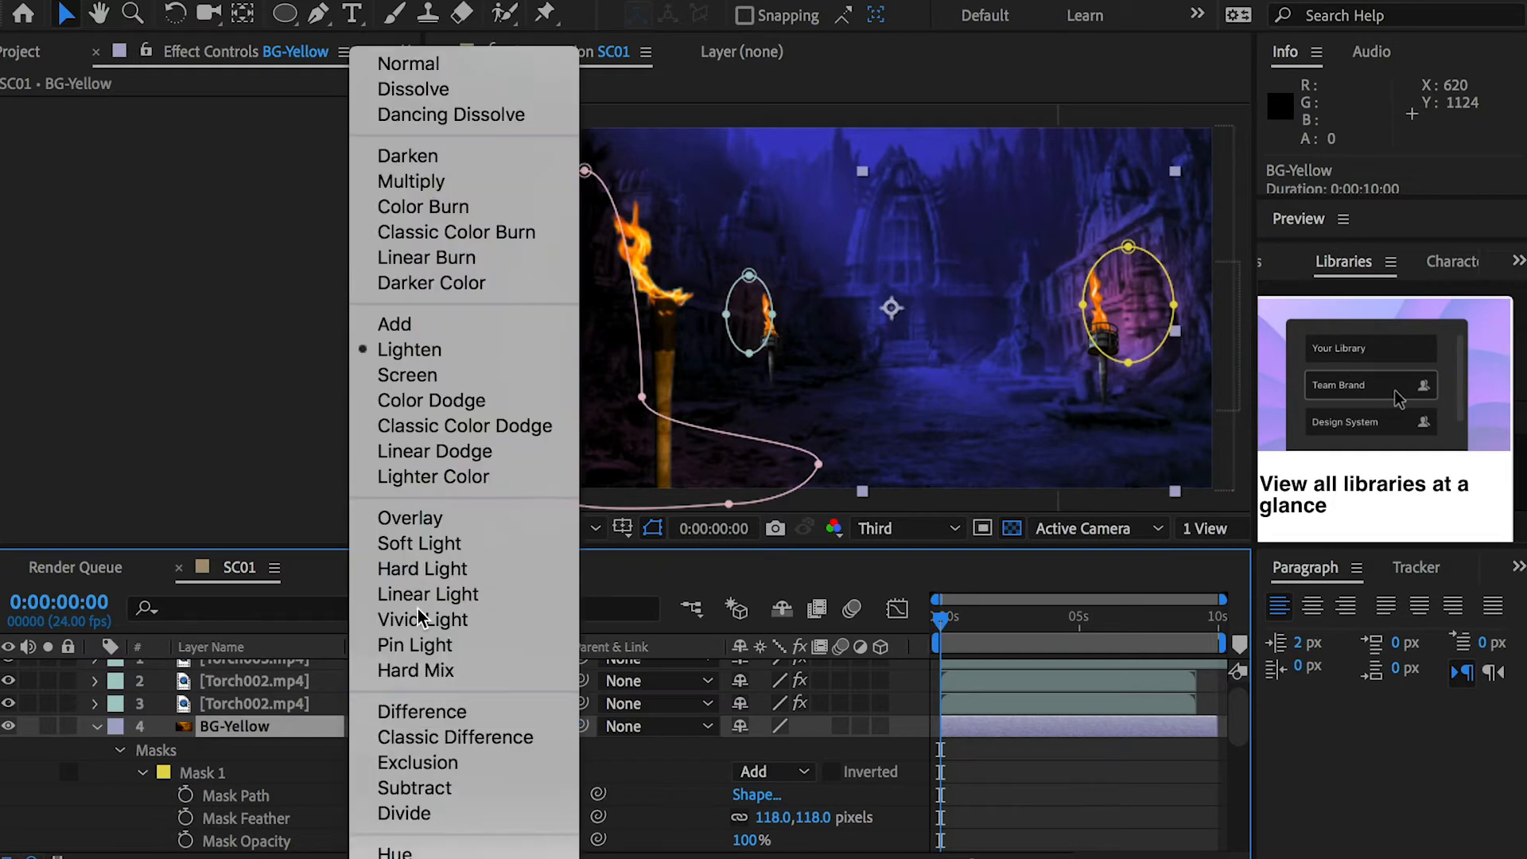
left_click(442, 377)
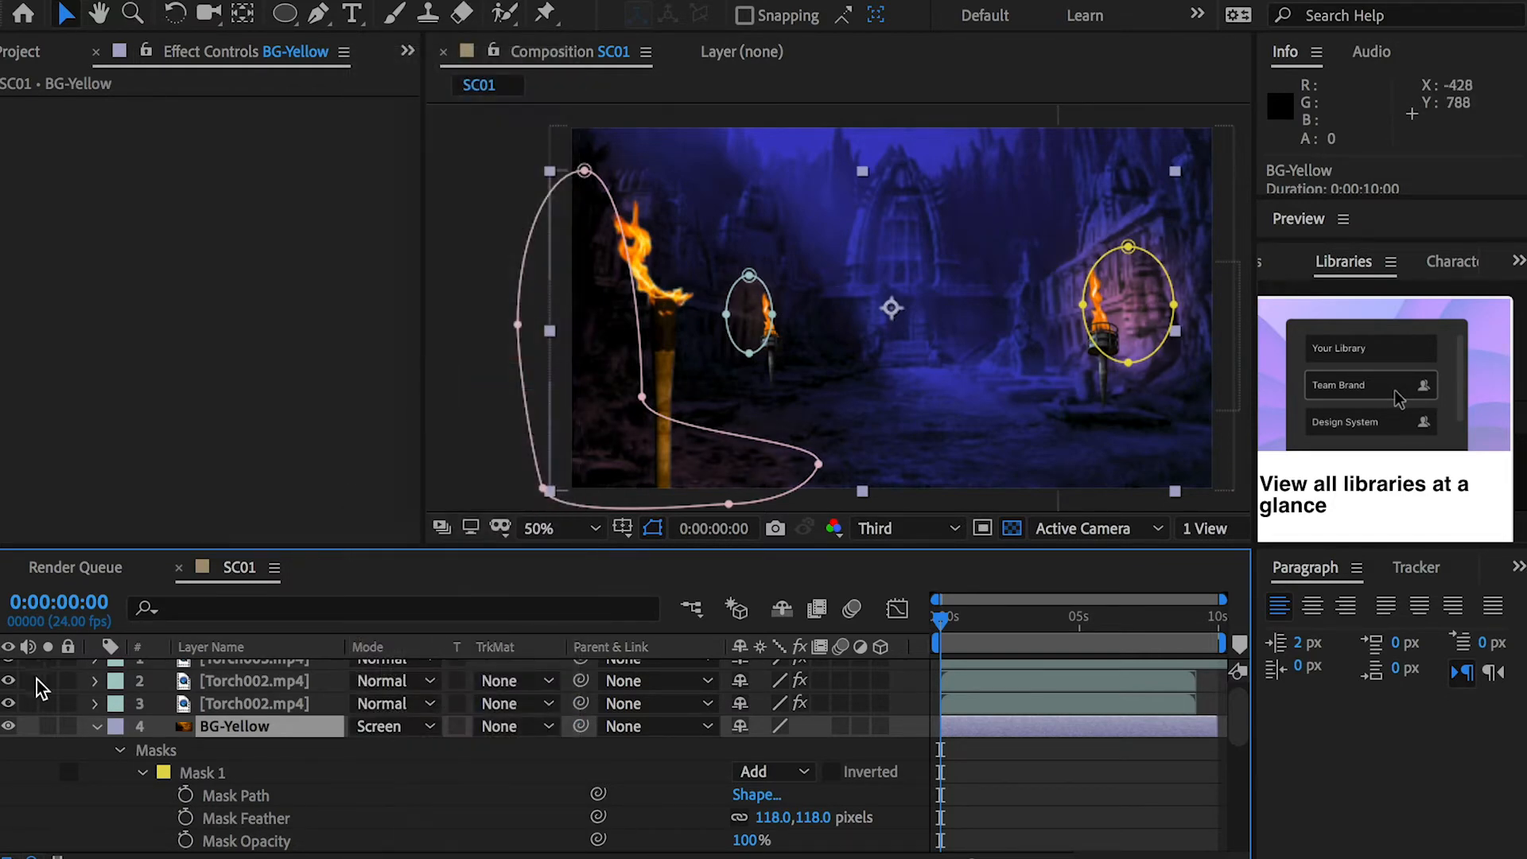
left_click(9, 725)
left_click(359, 776)
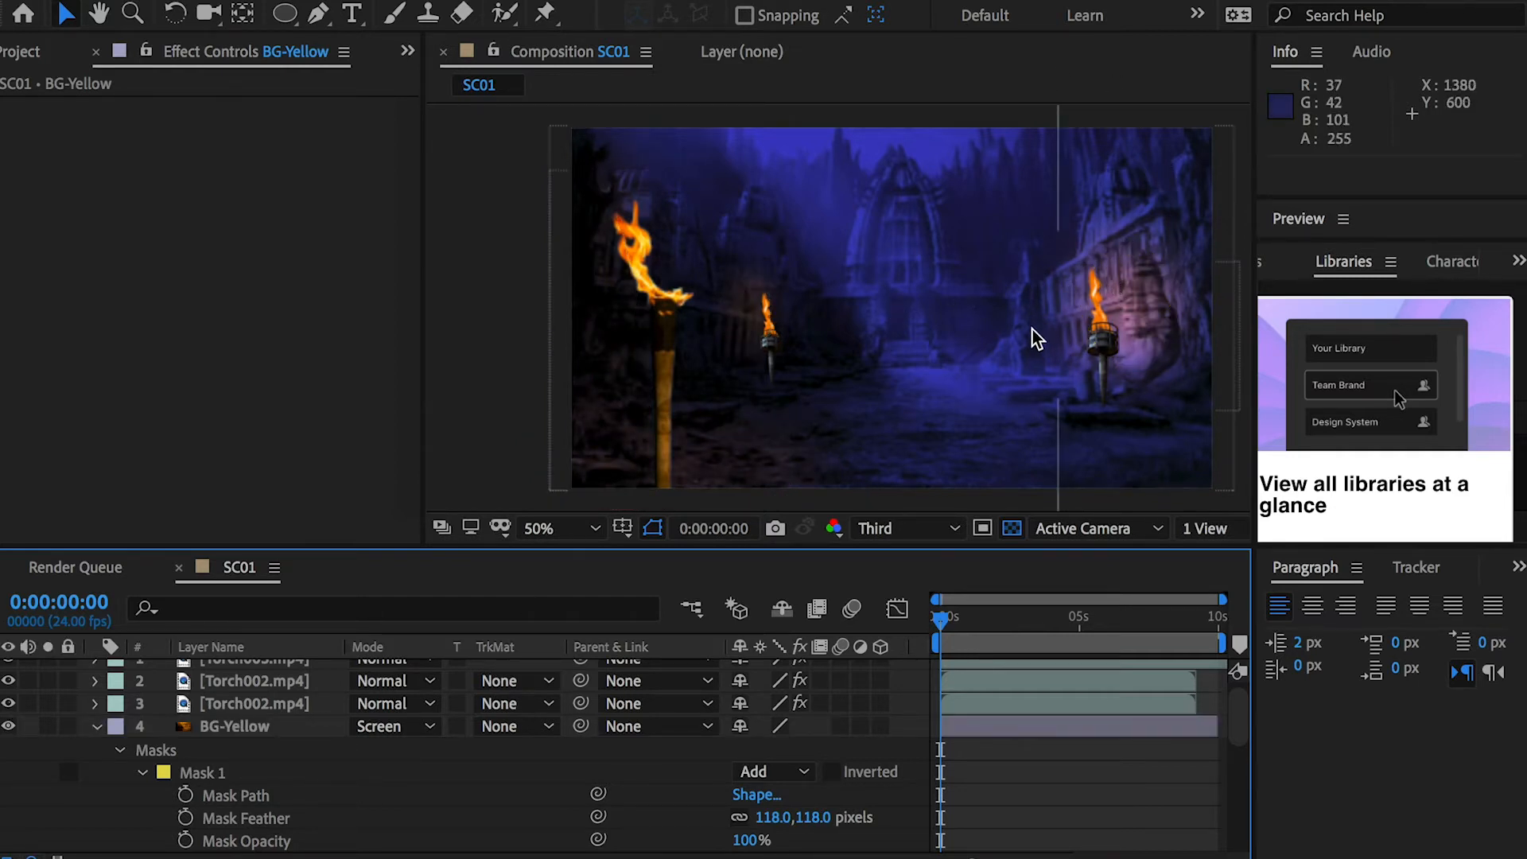
Step: Play back SC01 from the start to check the burning torches against the blended yellow light
key("space")
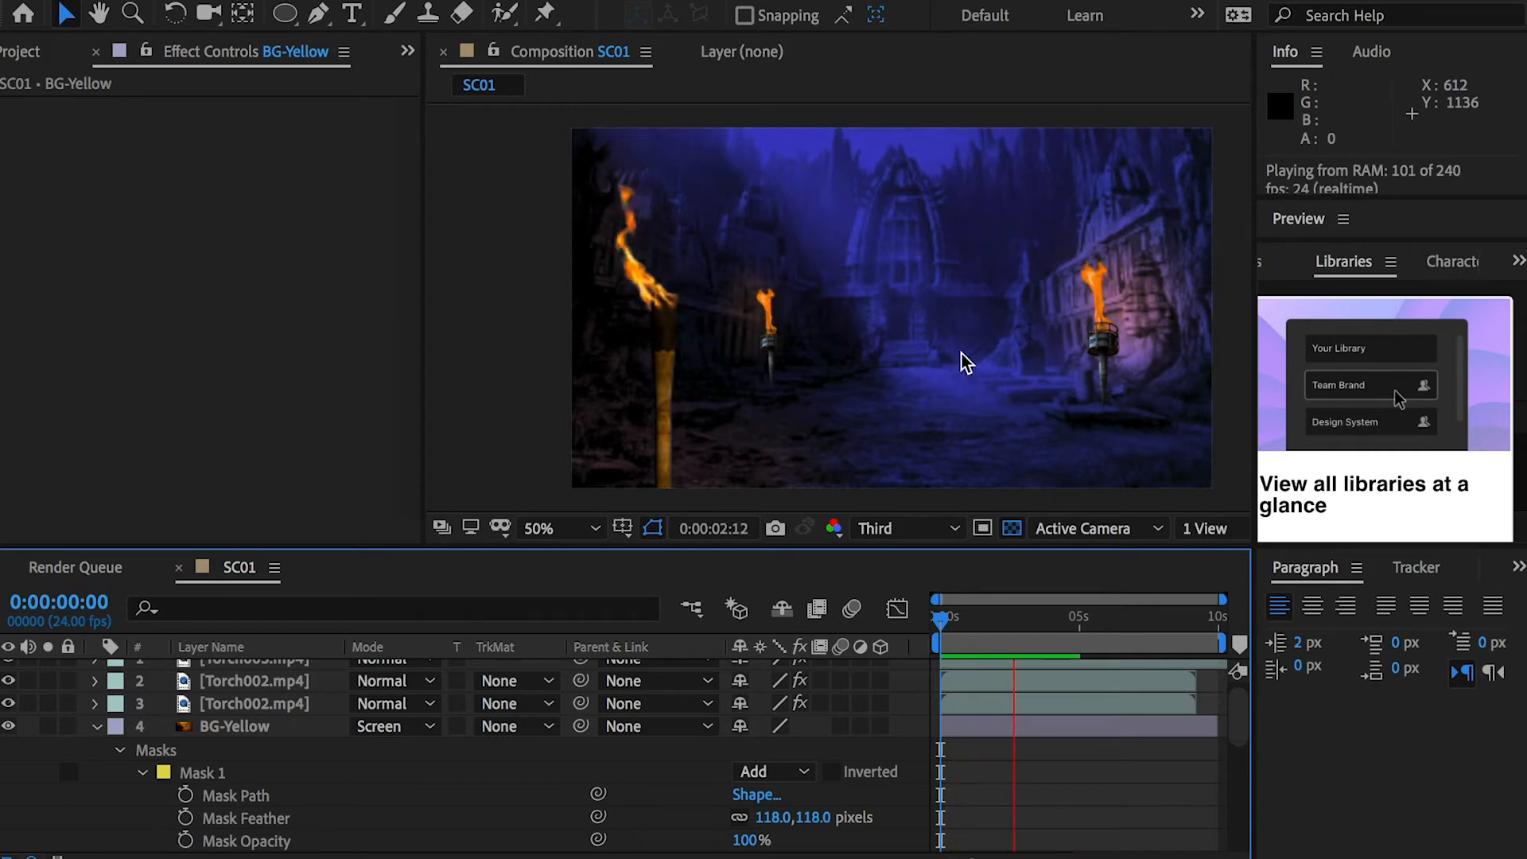
key("space")
key("space")
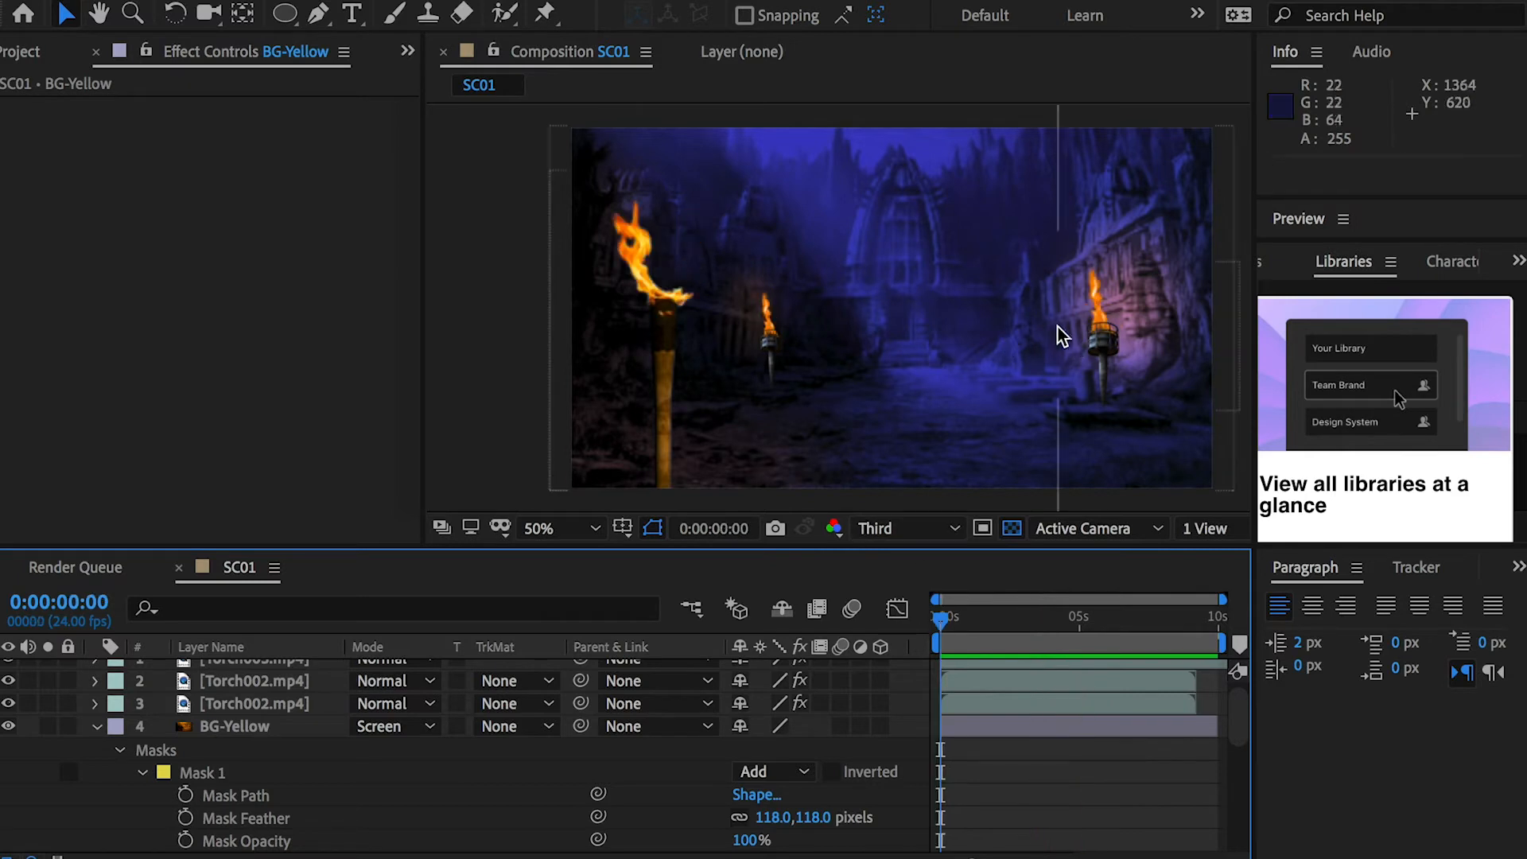
key("space")
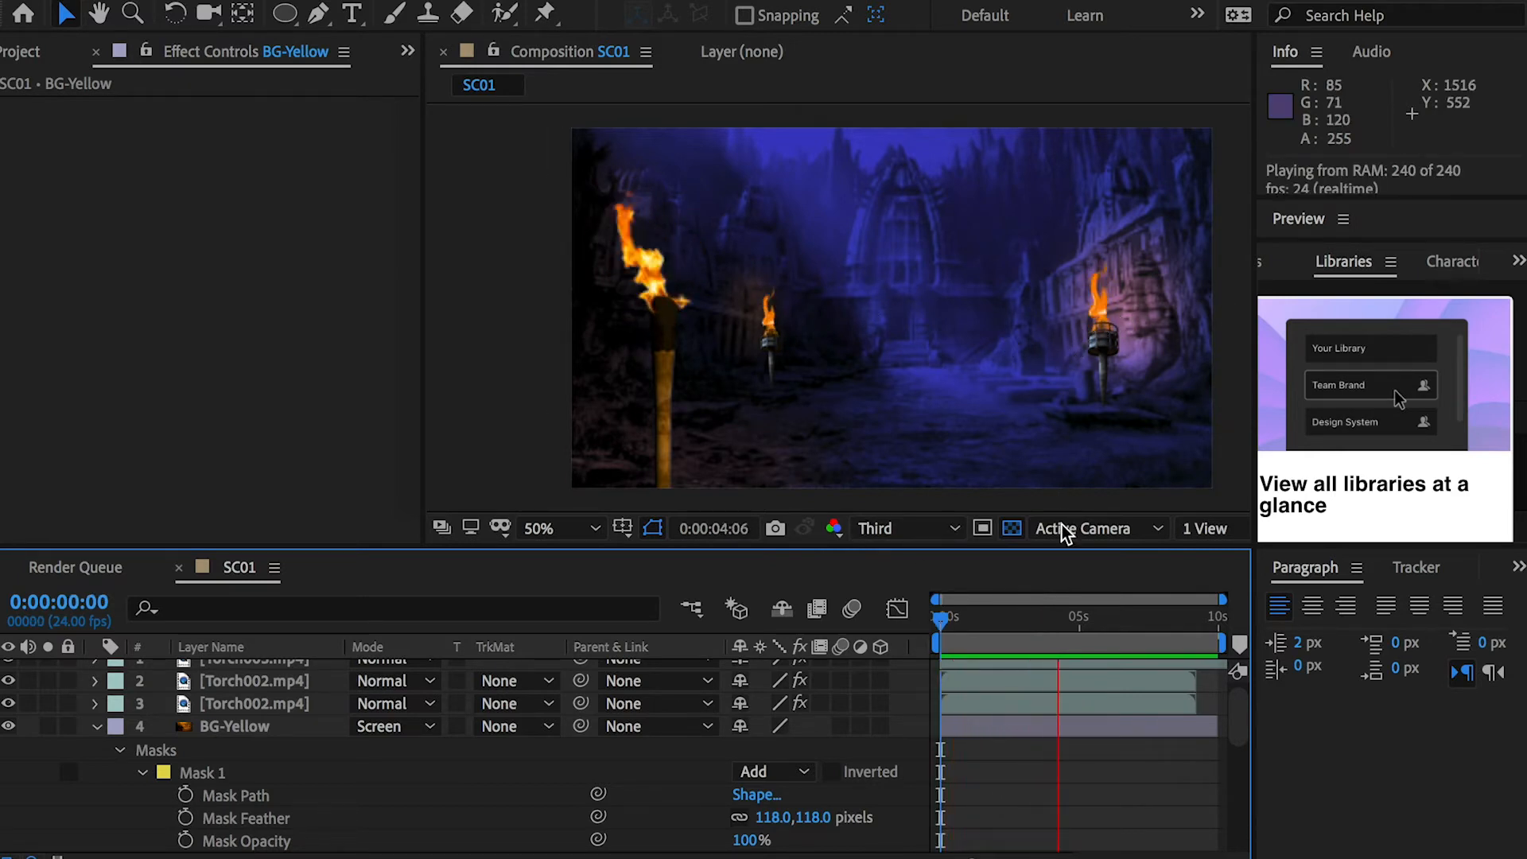
key("space")
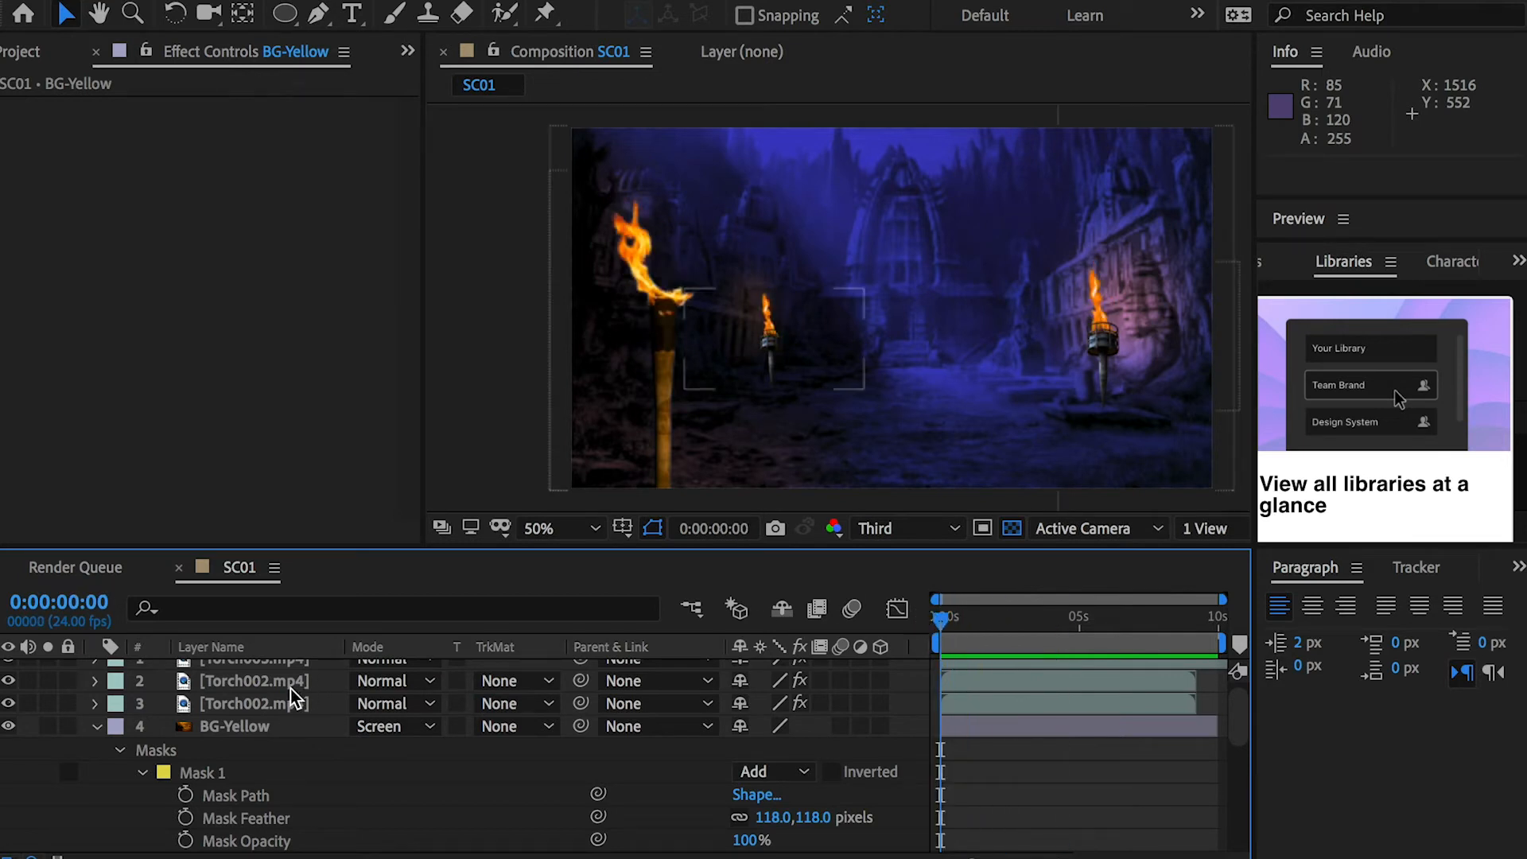
Step: Shift the middle torch's Torch002.mp4 layer about 6 frames earlier in time
left_click(259, 685)
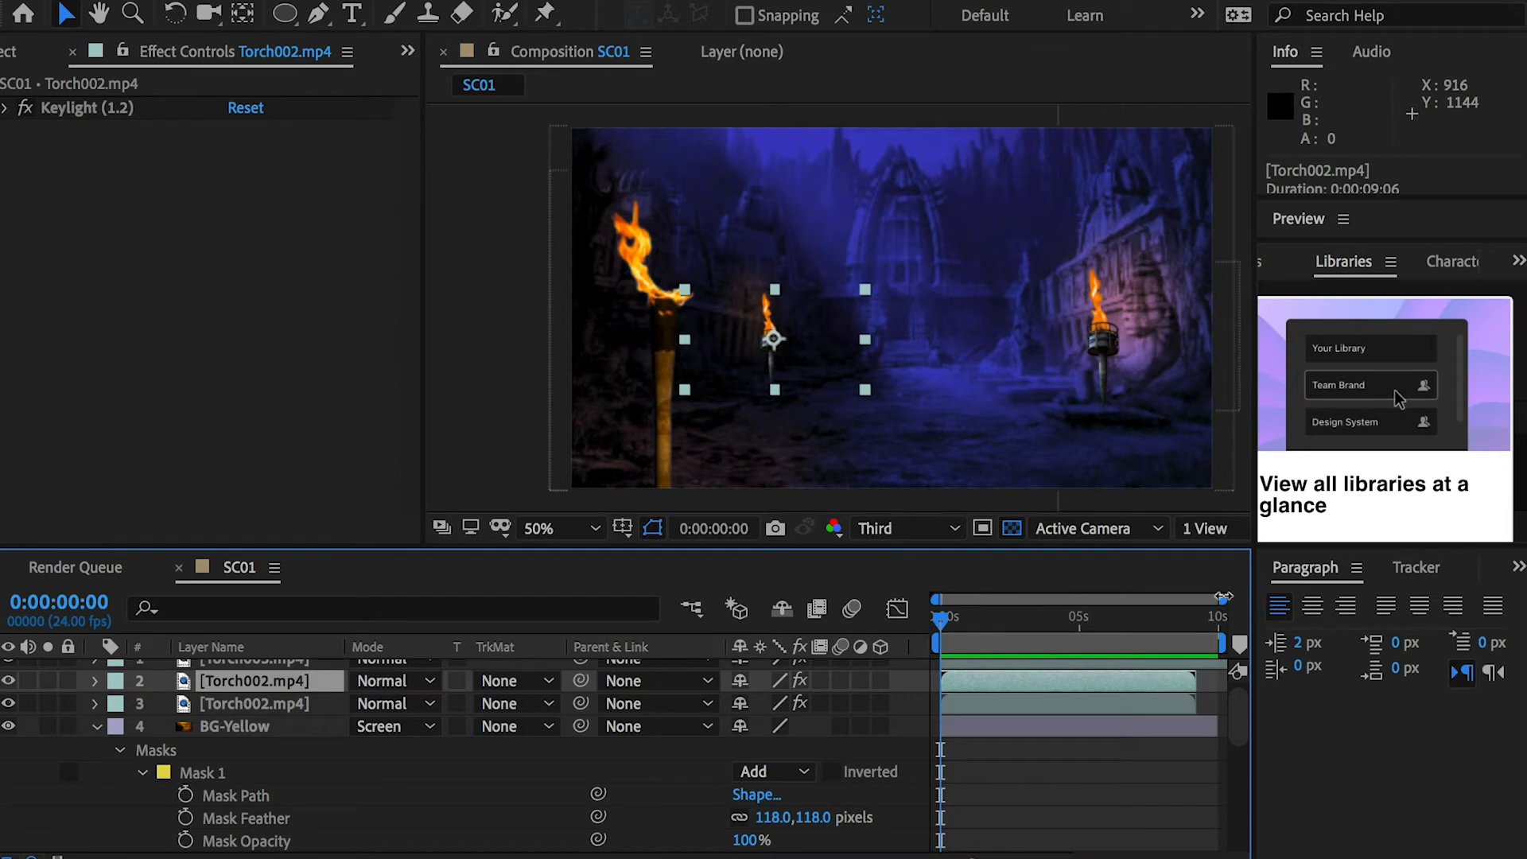
left_click_drag(1223, 598, 1073, 602)
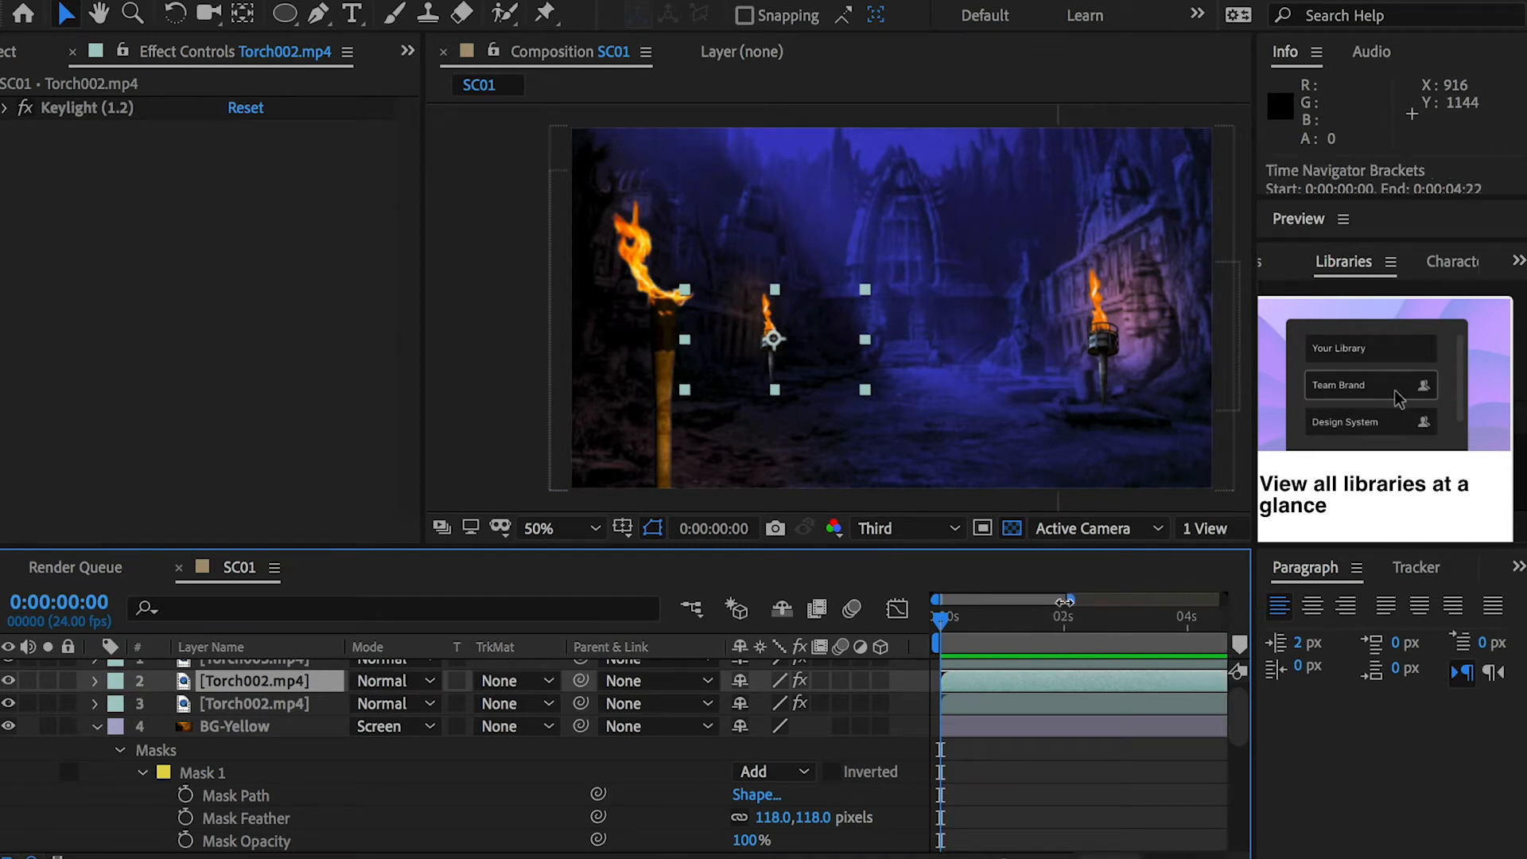
left_click_drag(984, 684, 970, 685)
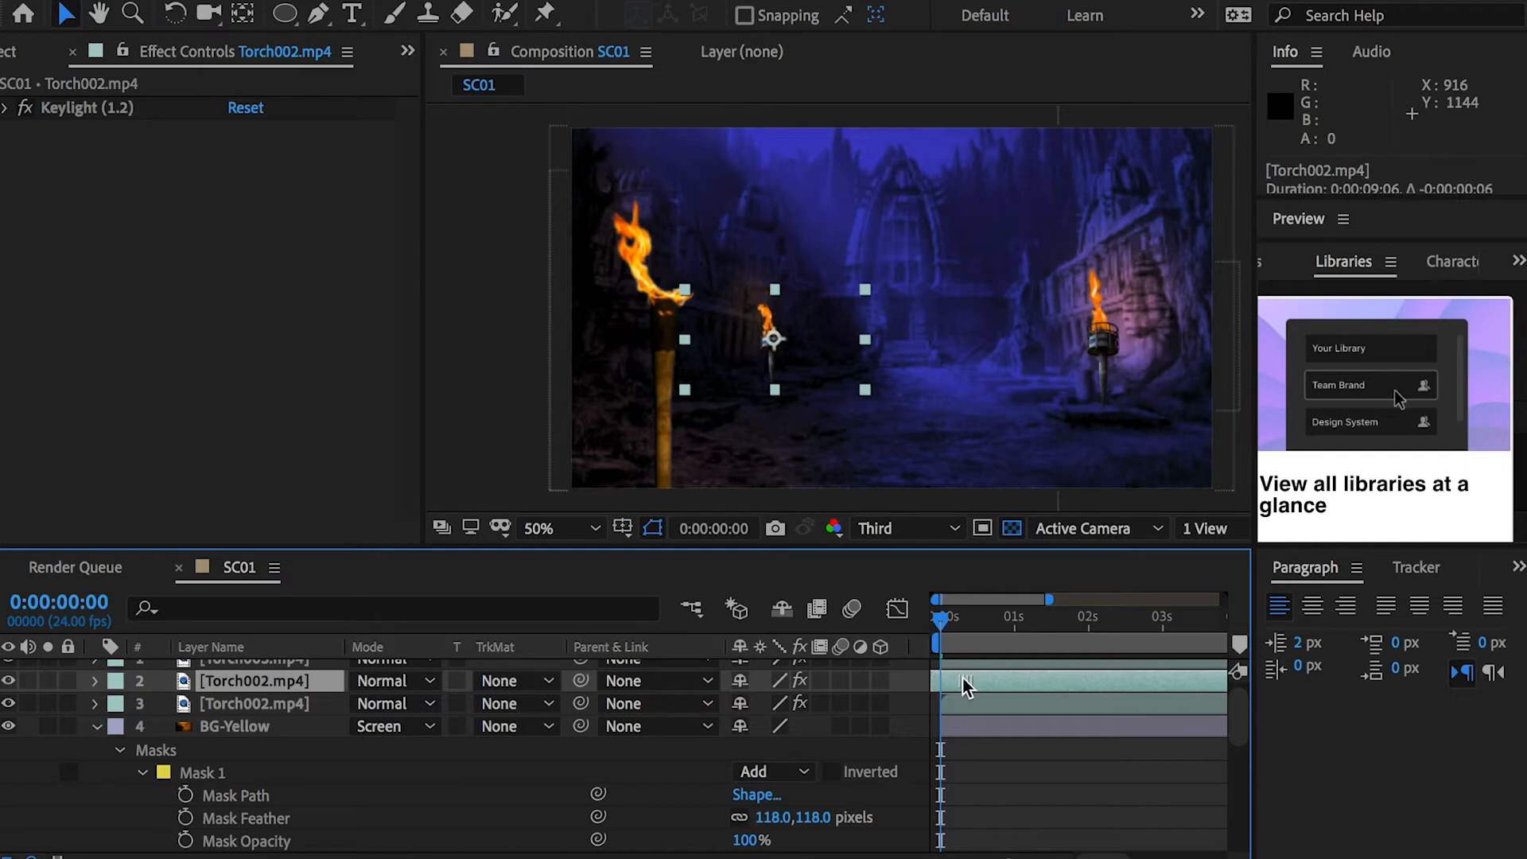
Step: Preview the flame timing and shift the middle torch's layer about 3 more frames earlier
key("space")
key("space")
key("space")
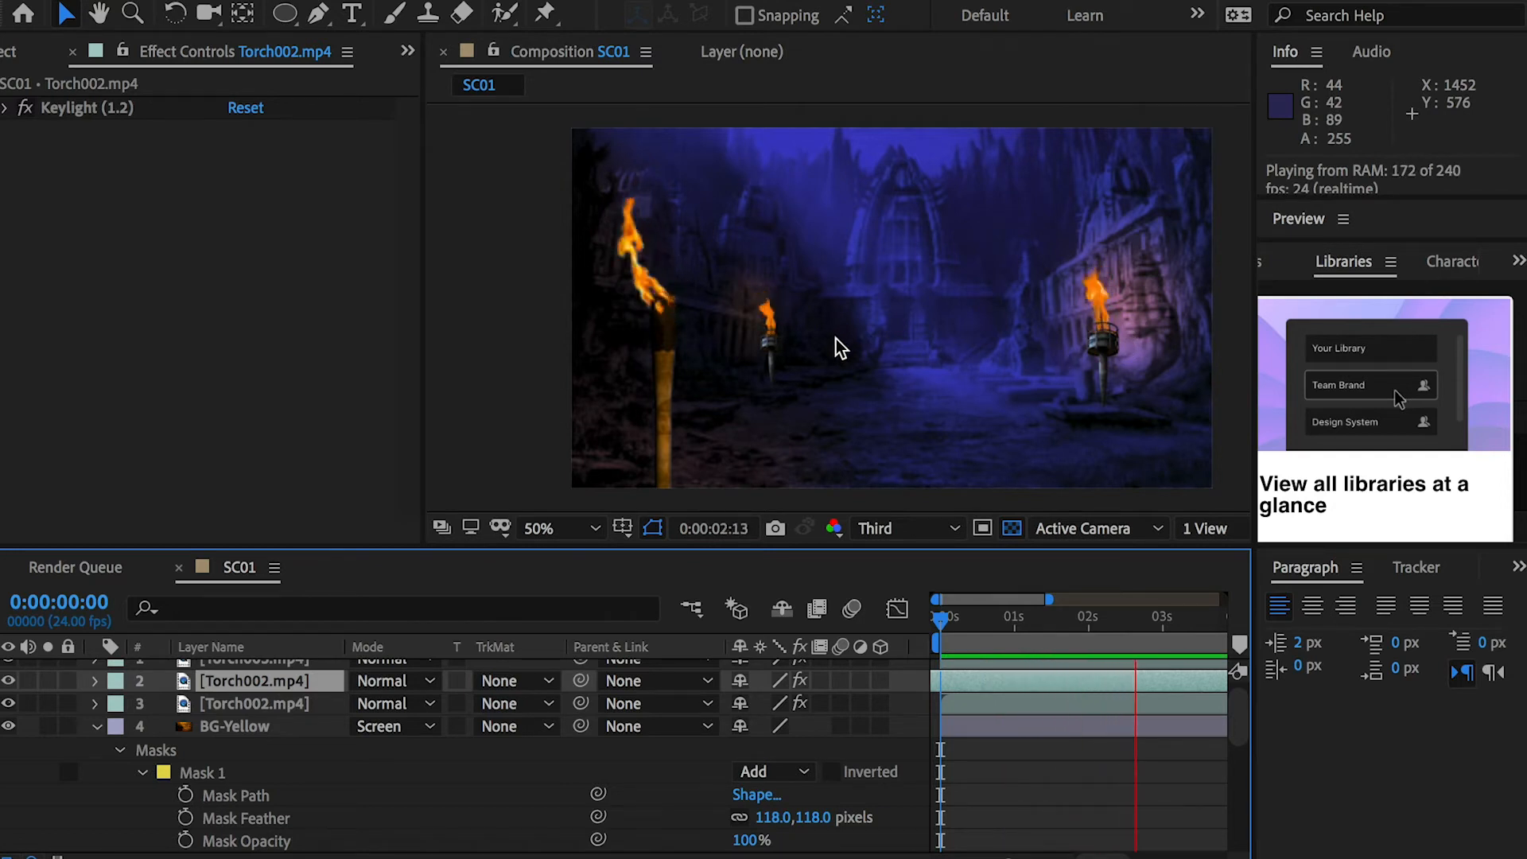
key("space")
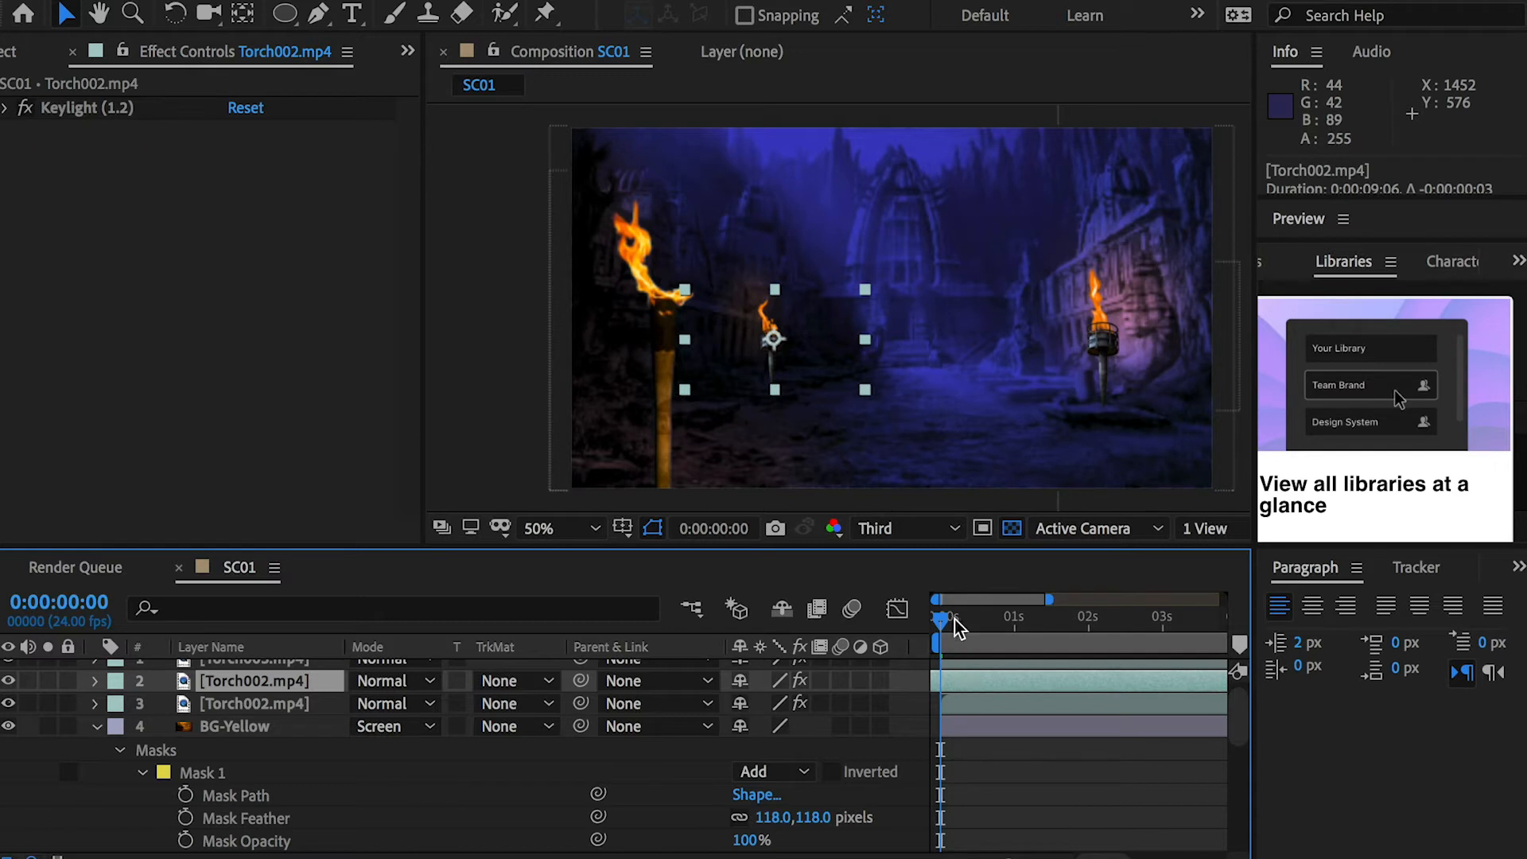
key("space")
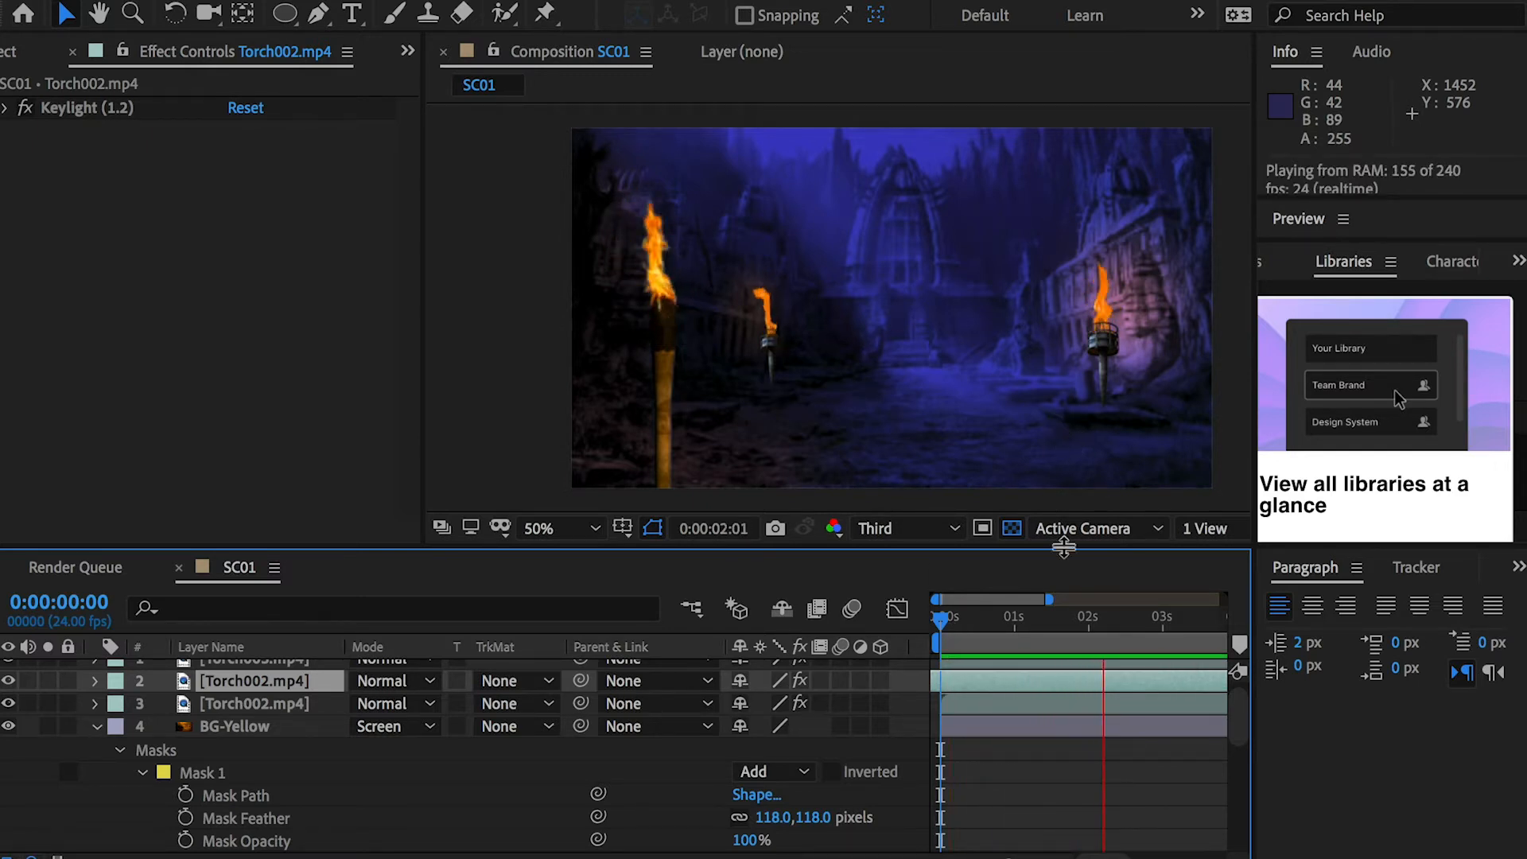
Step: Play back SC01 over different time ranges to compare the flame motion of the three torches
left_click_drag(1048, 599, 1025, 578)
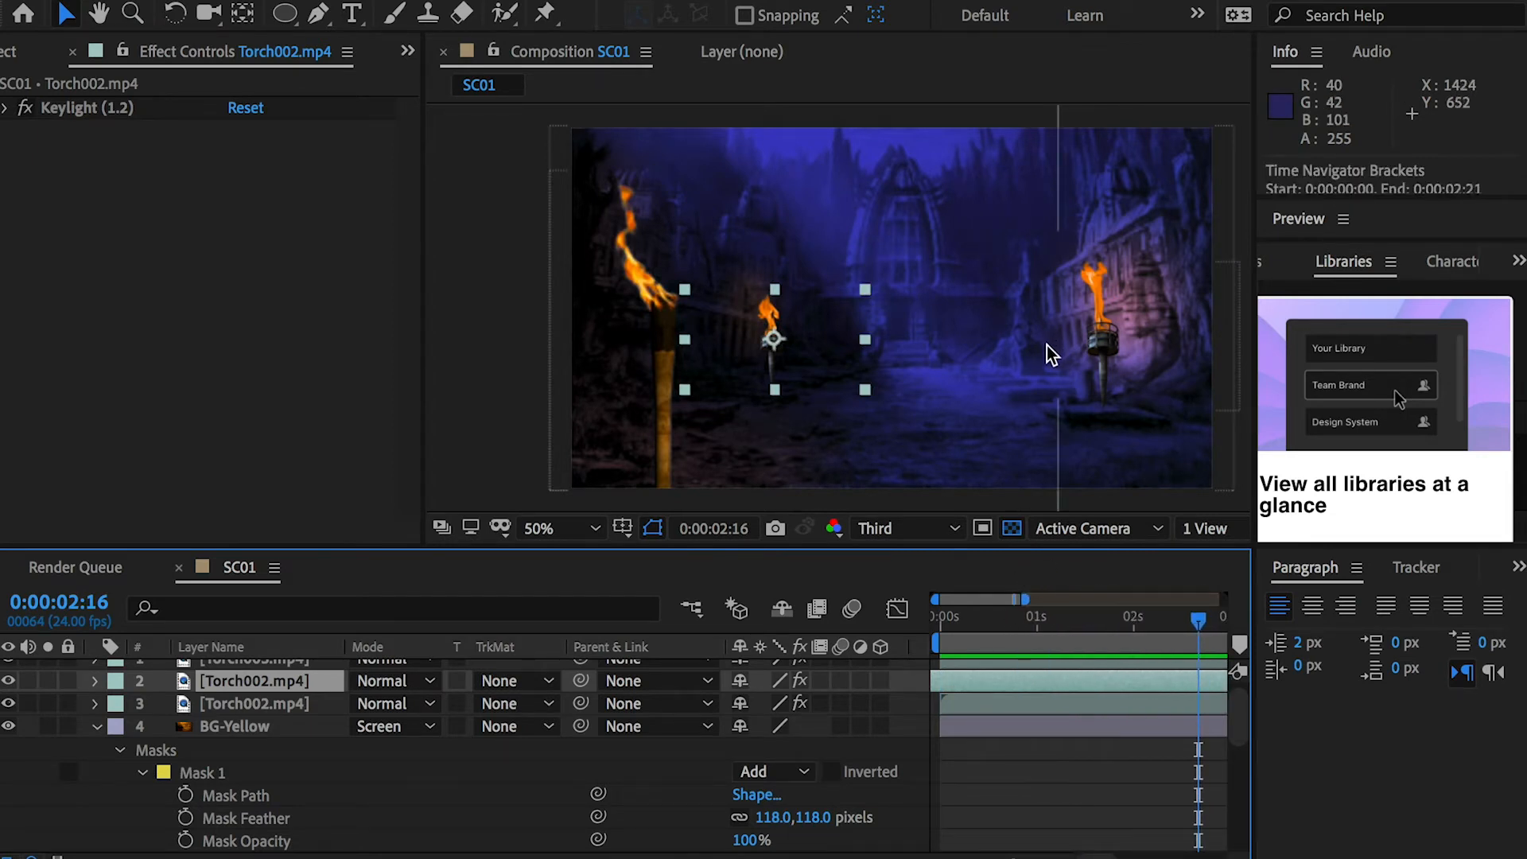
key("space")
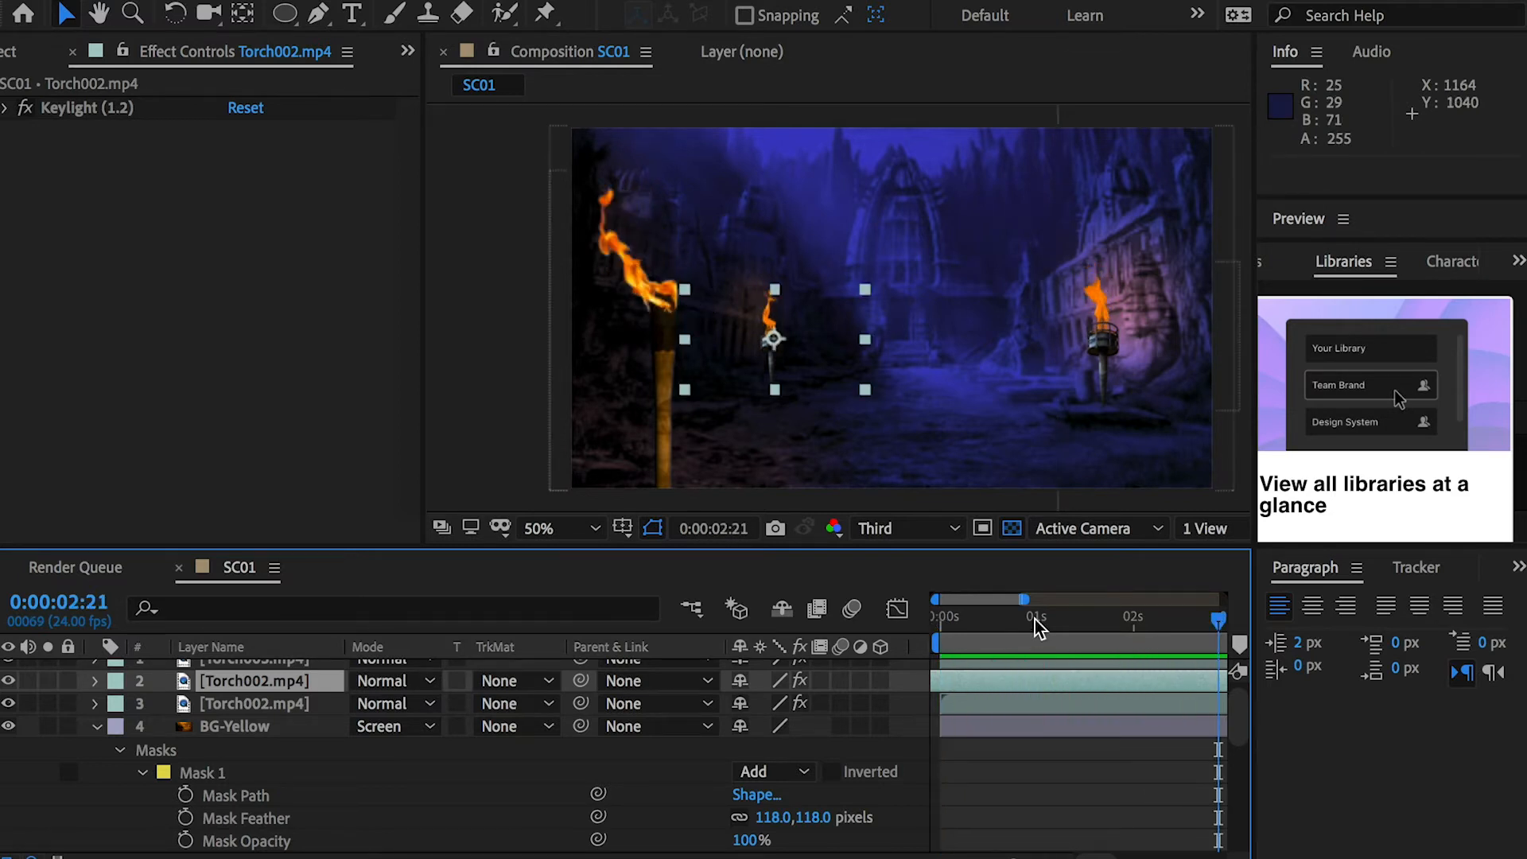
key("space")
left_click_drag(1025, 599, 1098, 599)
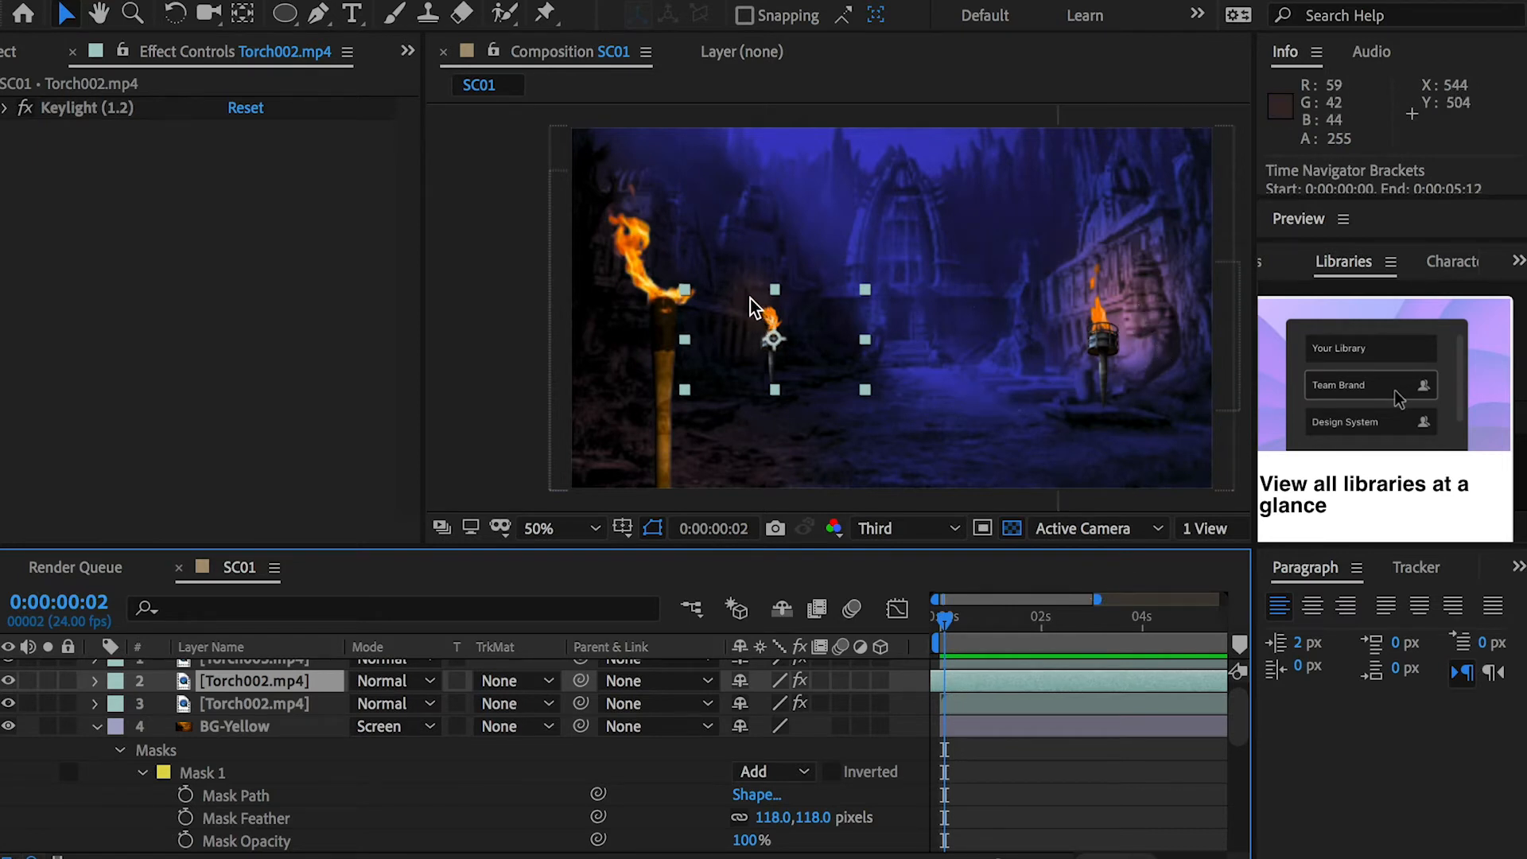
key("space")
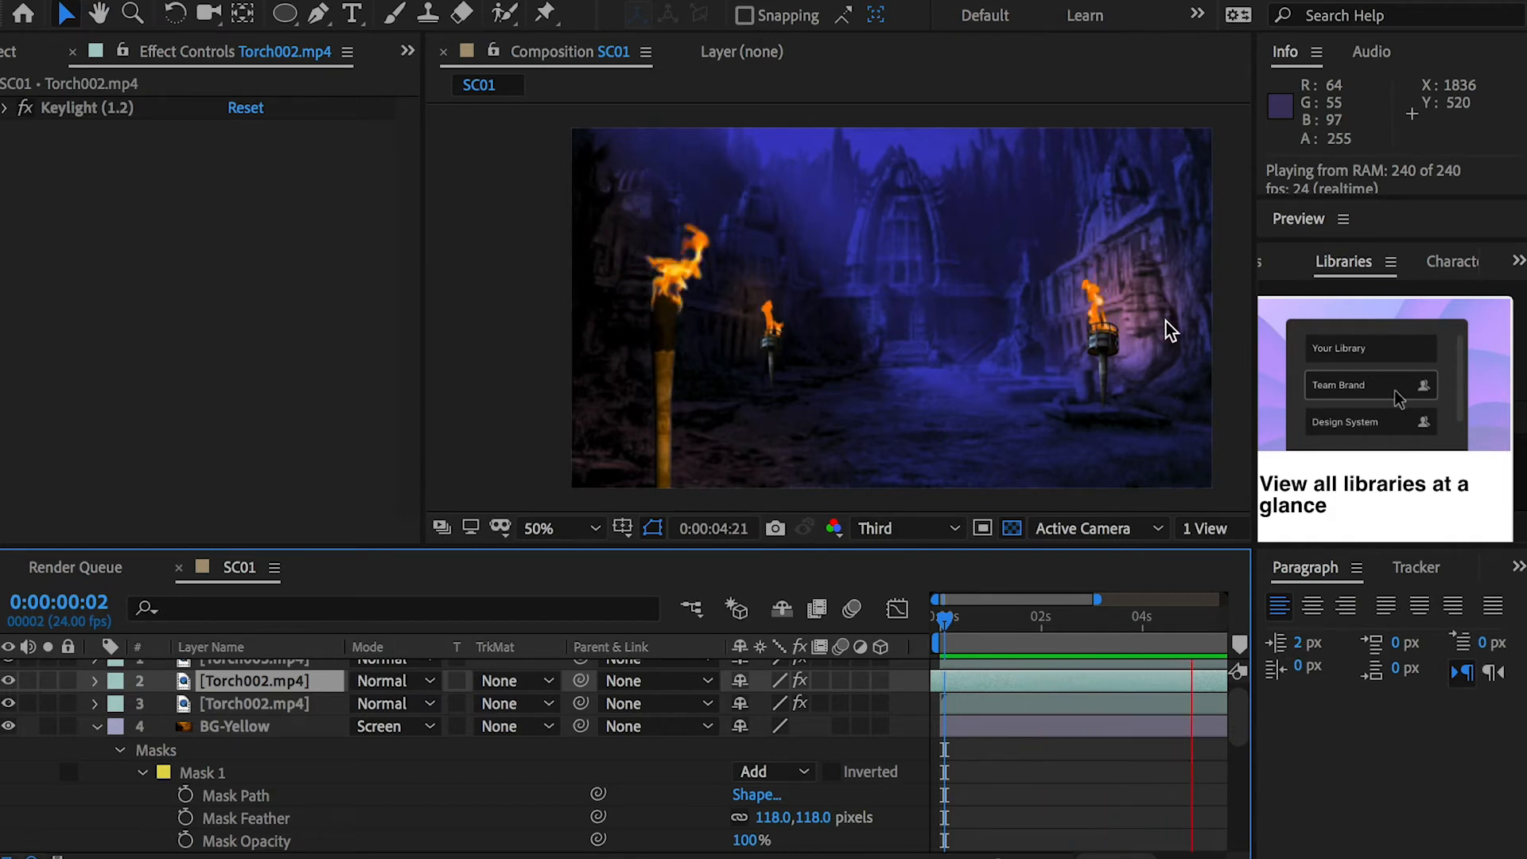
Step: Return SC01 to its first frame and add a 100% Mask Opacity keyframe to Mask 1 of the BG-Yellow layer
key("space")
left_click_drag(986, 620, 823, 618)
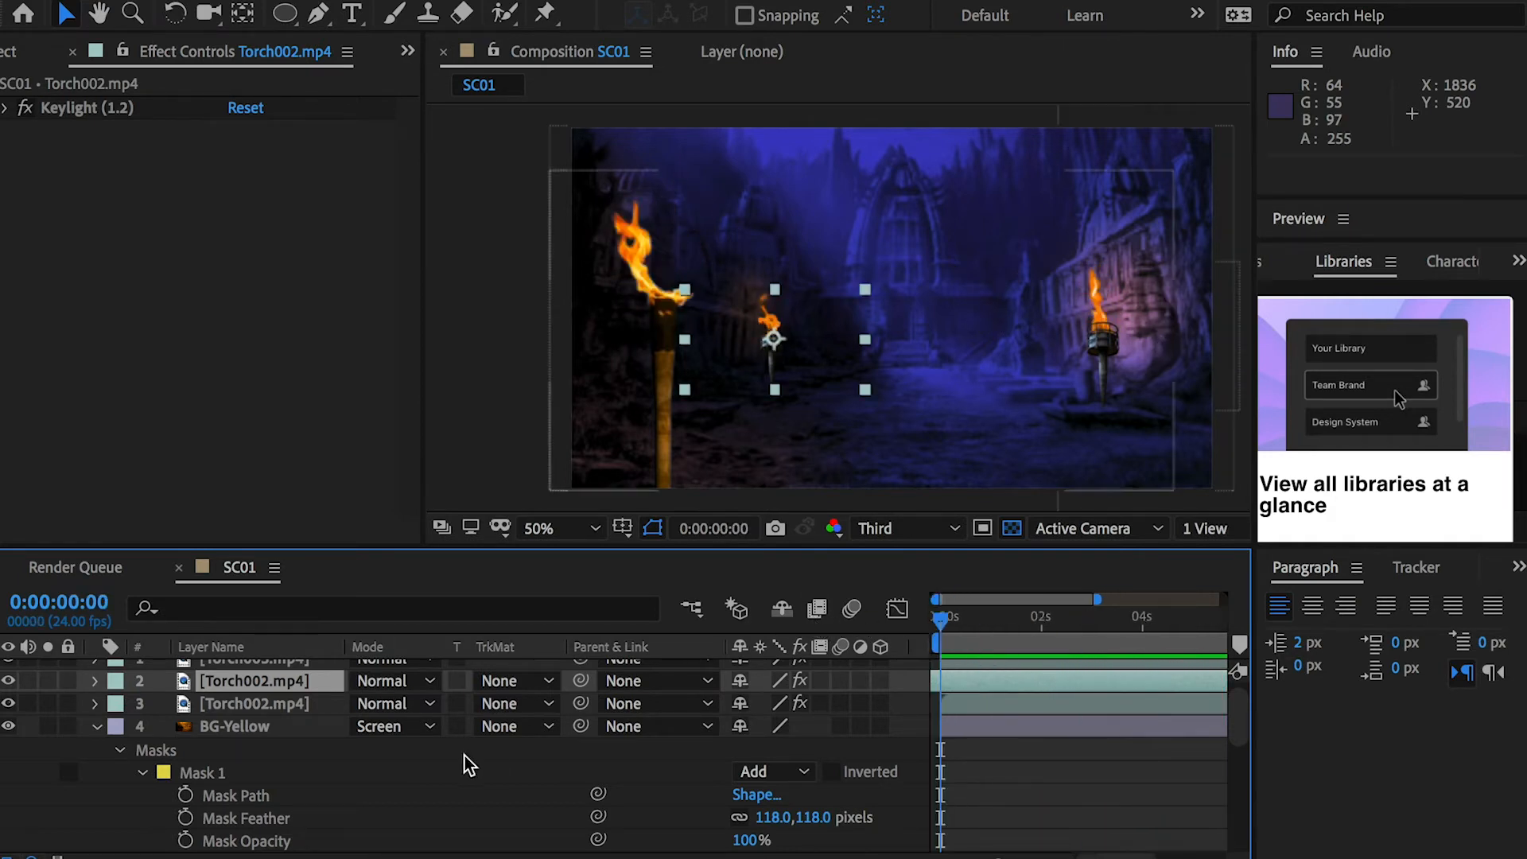
scroll(238, 770, "down", 2)
left_click(208, 708)
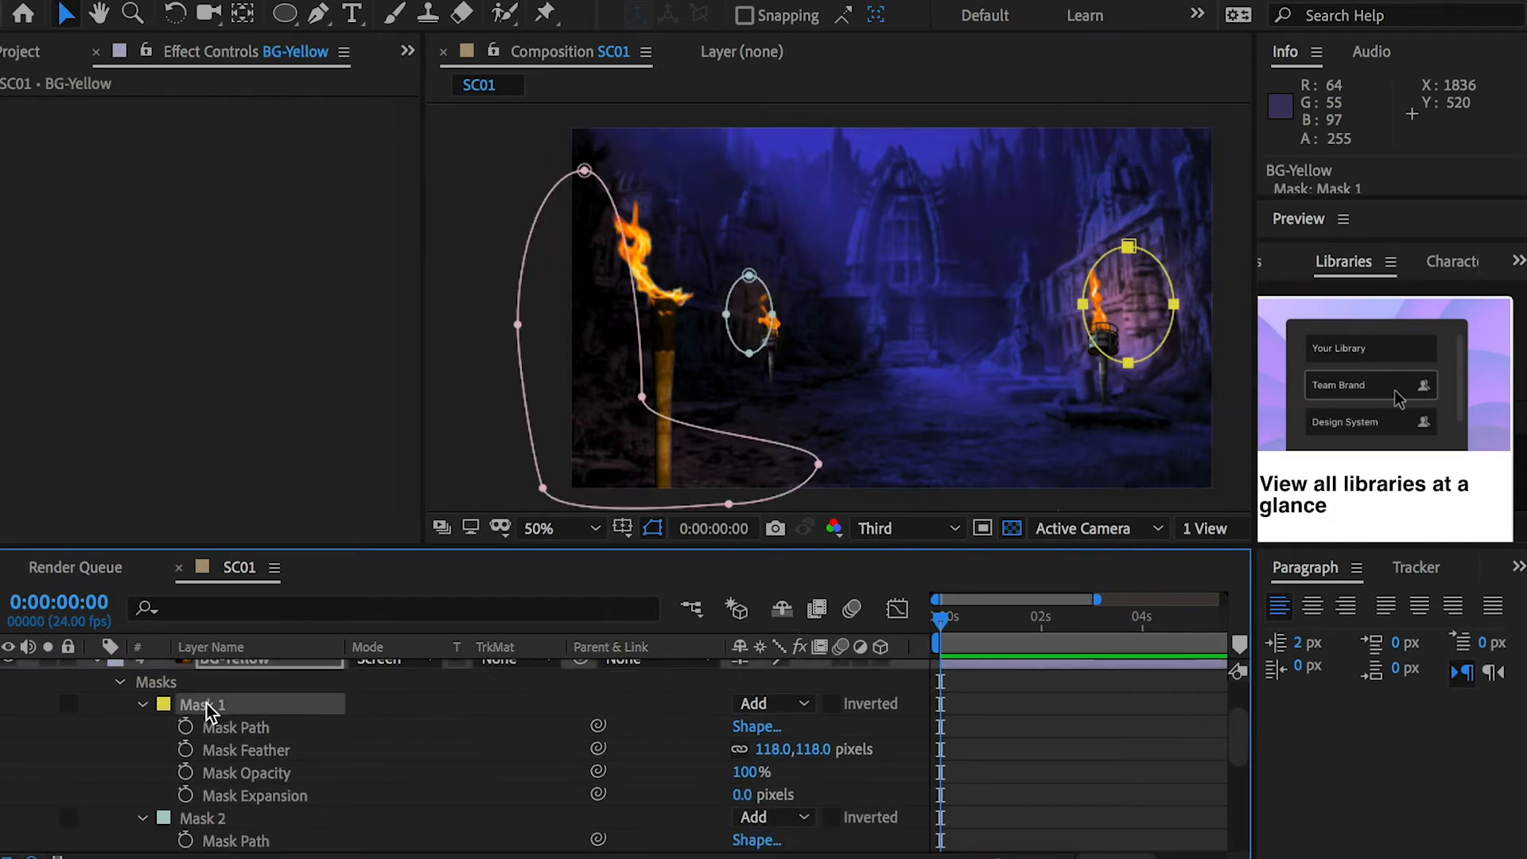
left_click(232, 776)
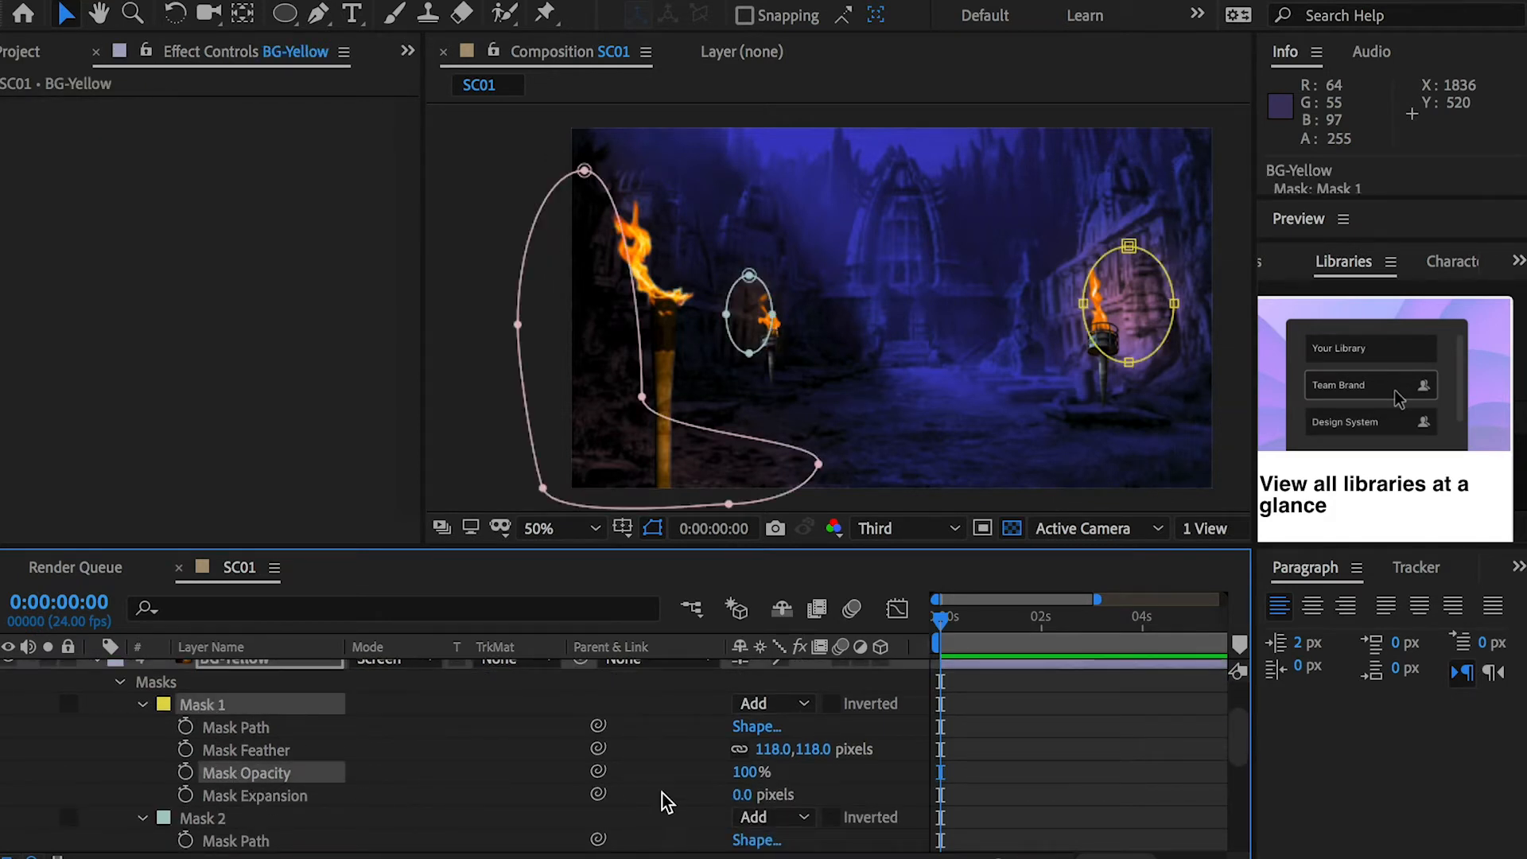
left_click_drag(736, 773, 660, 769)
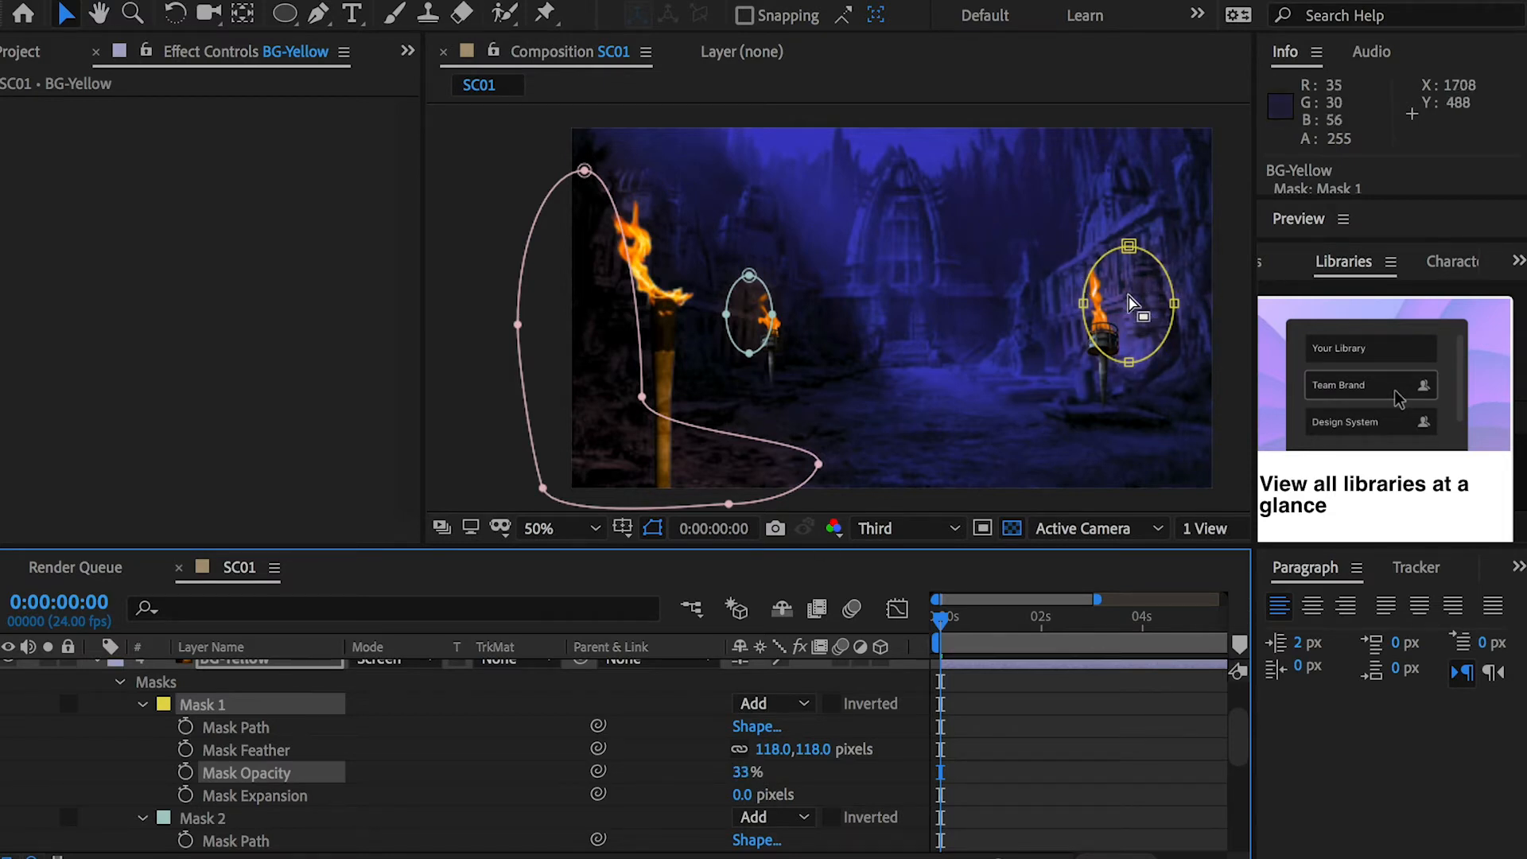
key("ctrl+z")
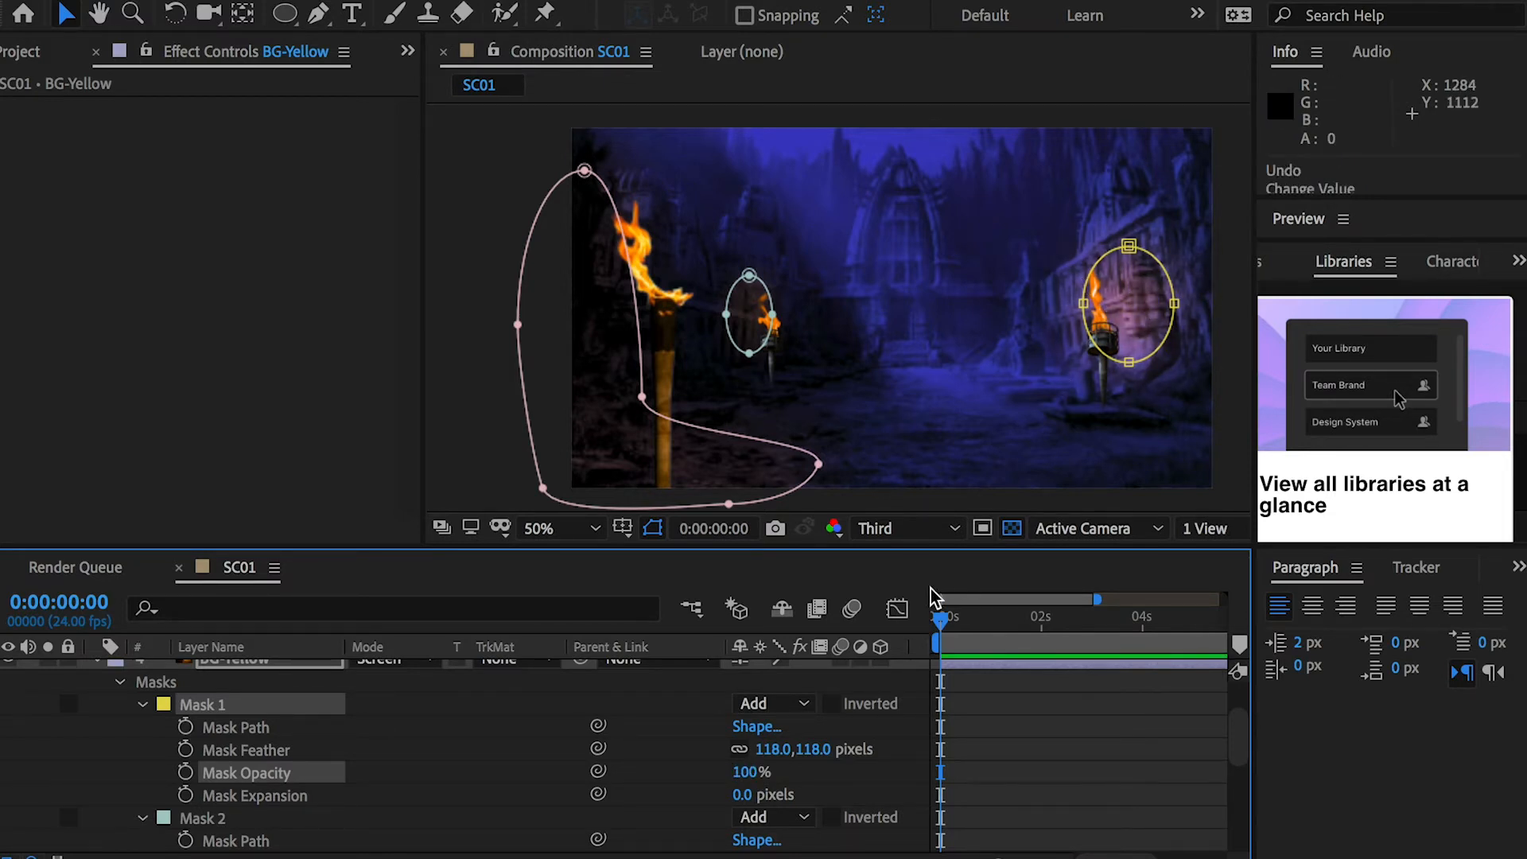
left_click(184, 772)
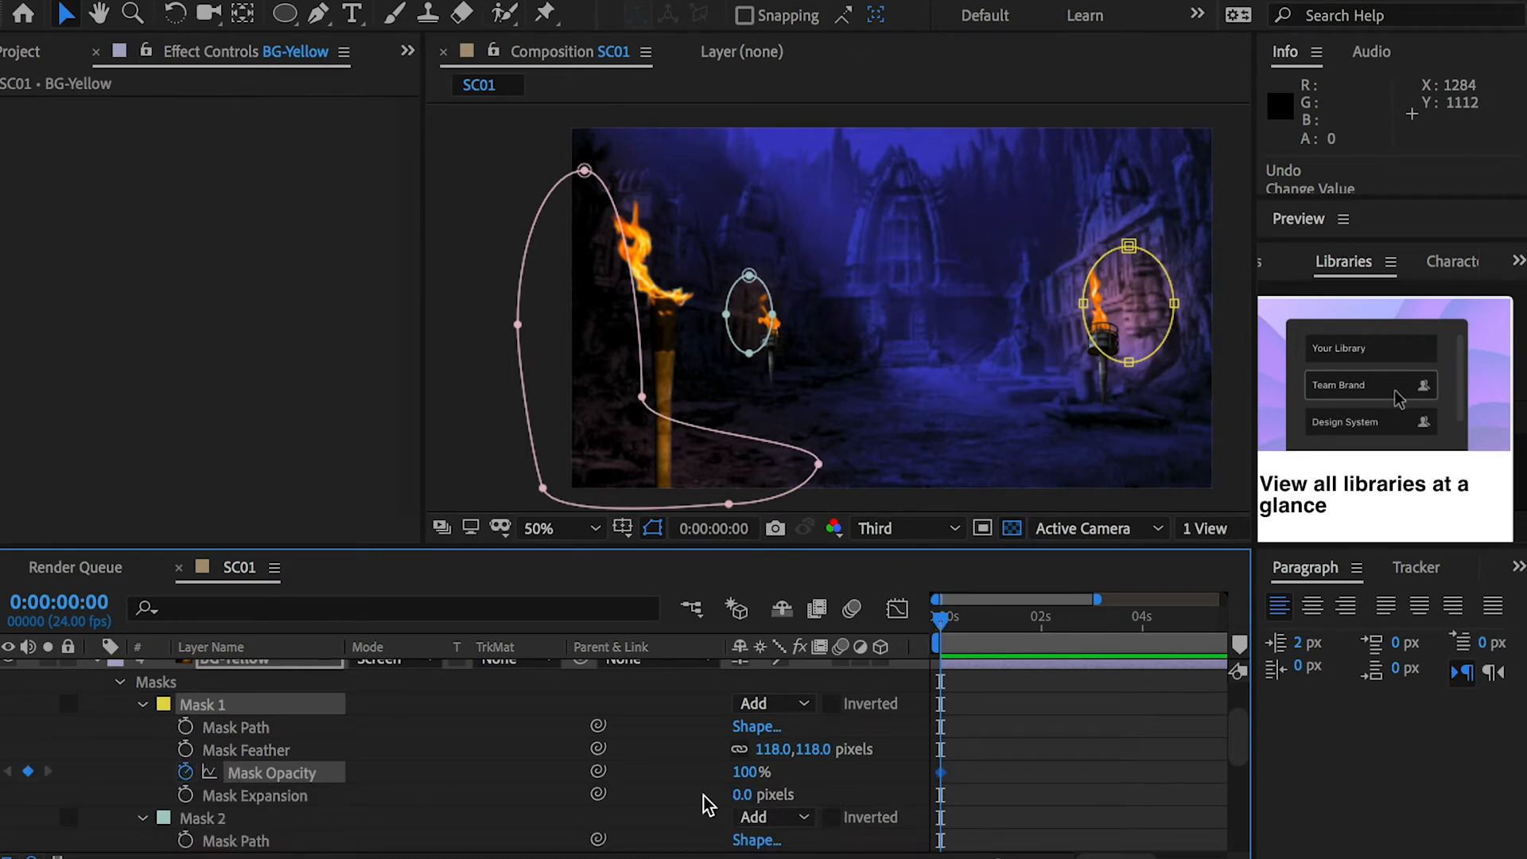
left_click_drag(1096, 600, 1066, 599)
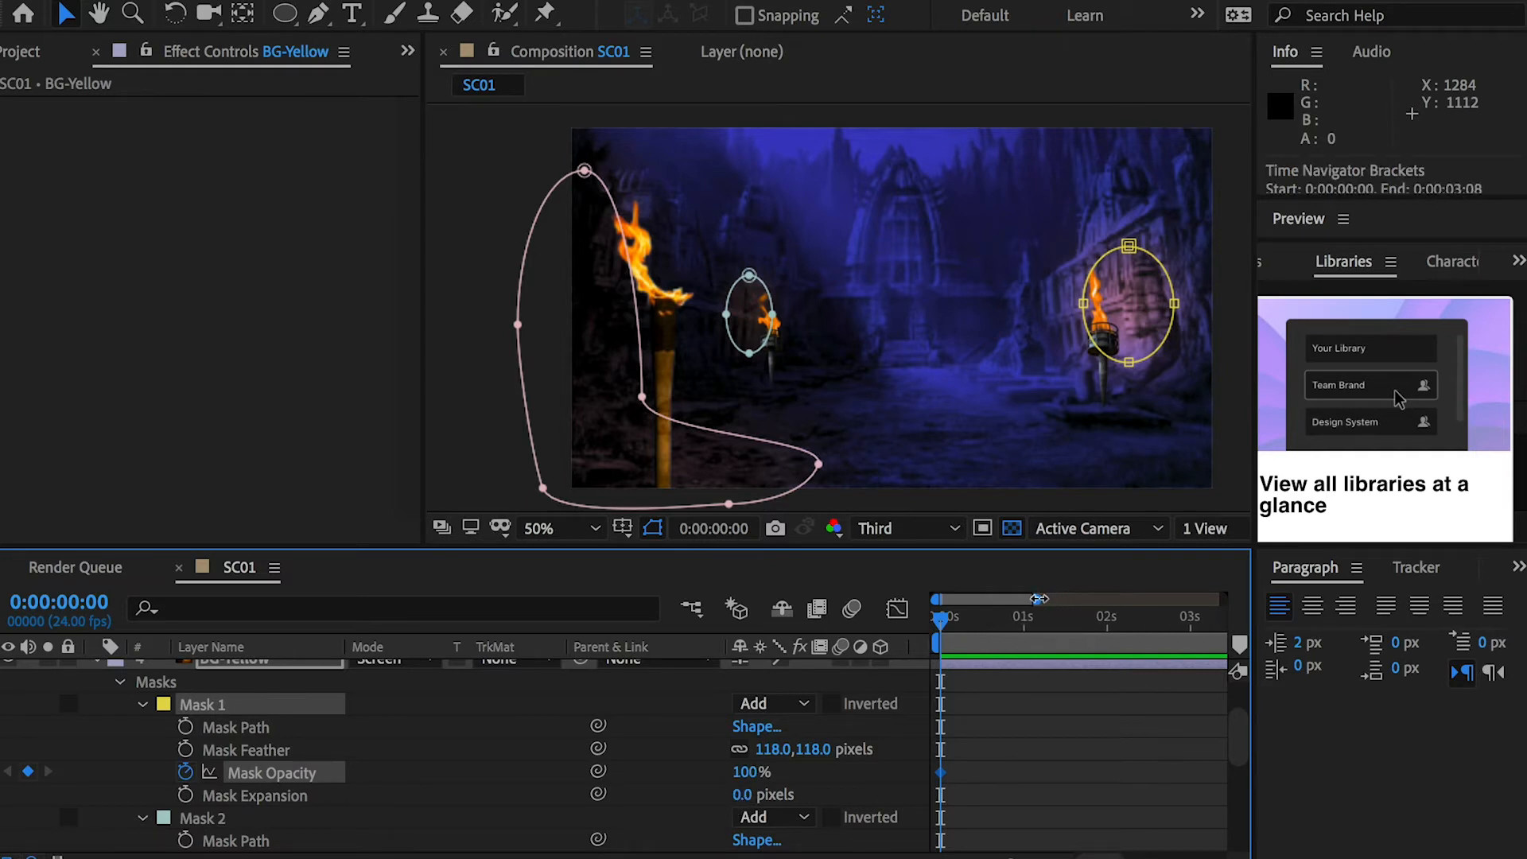
left_click_drag(948, 636, 999, 597)
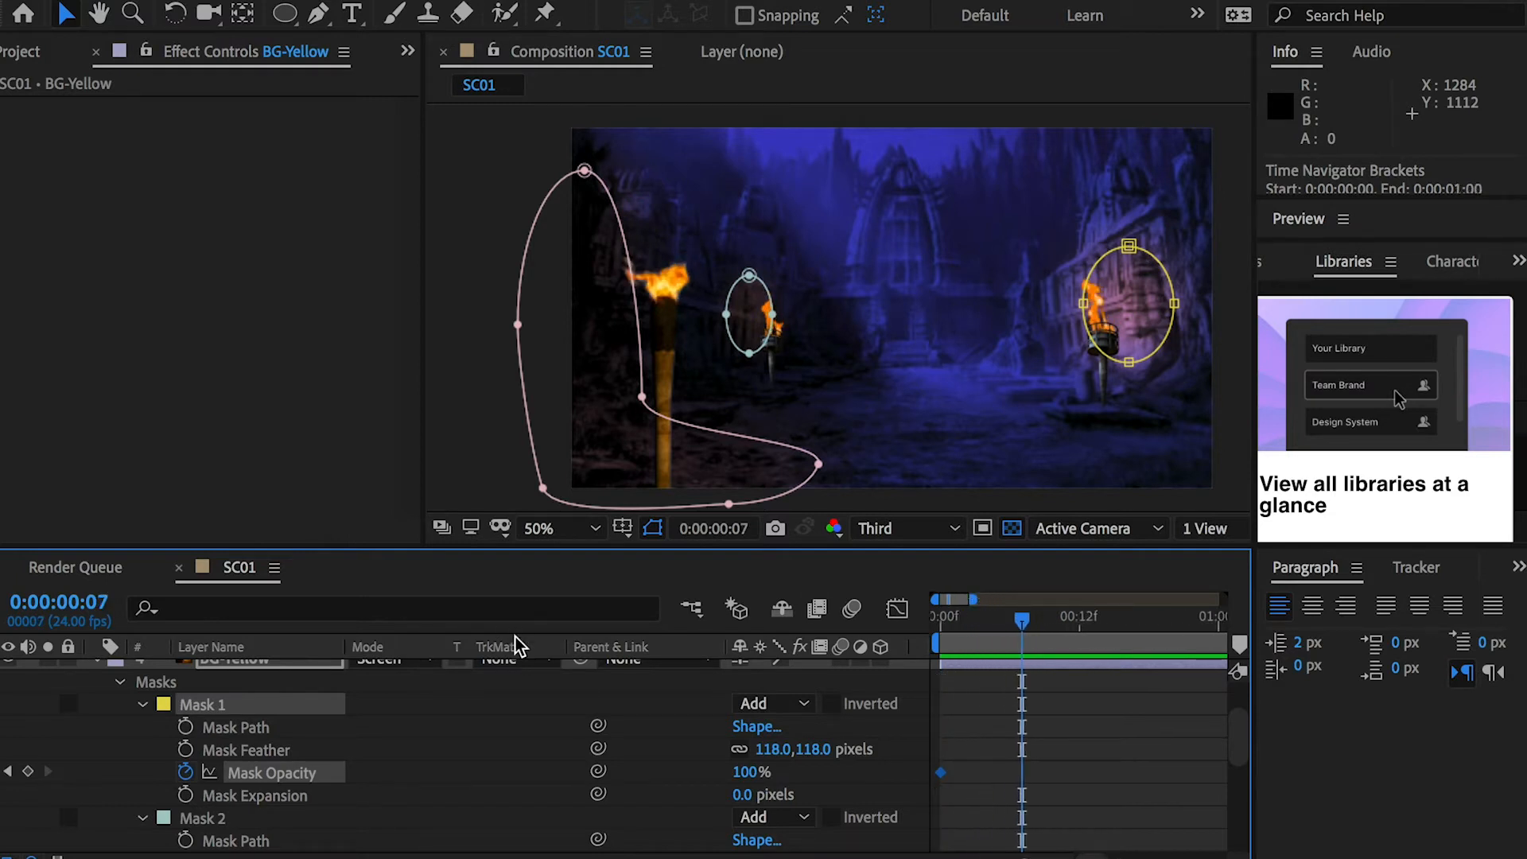
Step: Hide the Modes and Parent & Link columns in the SC01 timeline
right_click(285, 656)
mouse_move(348, 738)
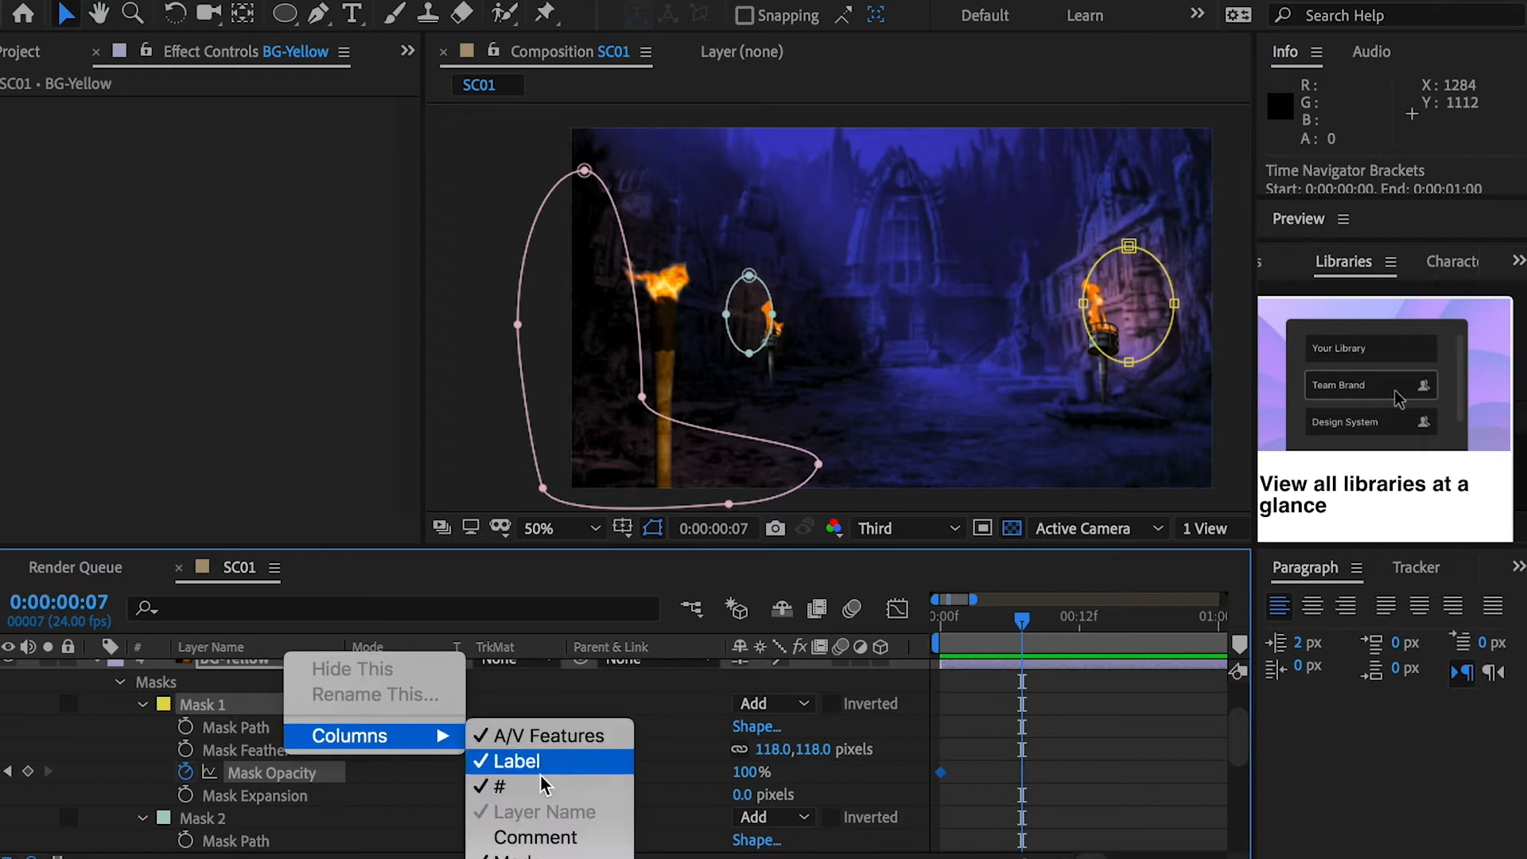
left_click(517, 857)
right_click(293, 649)
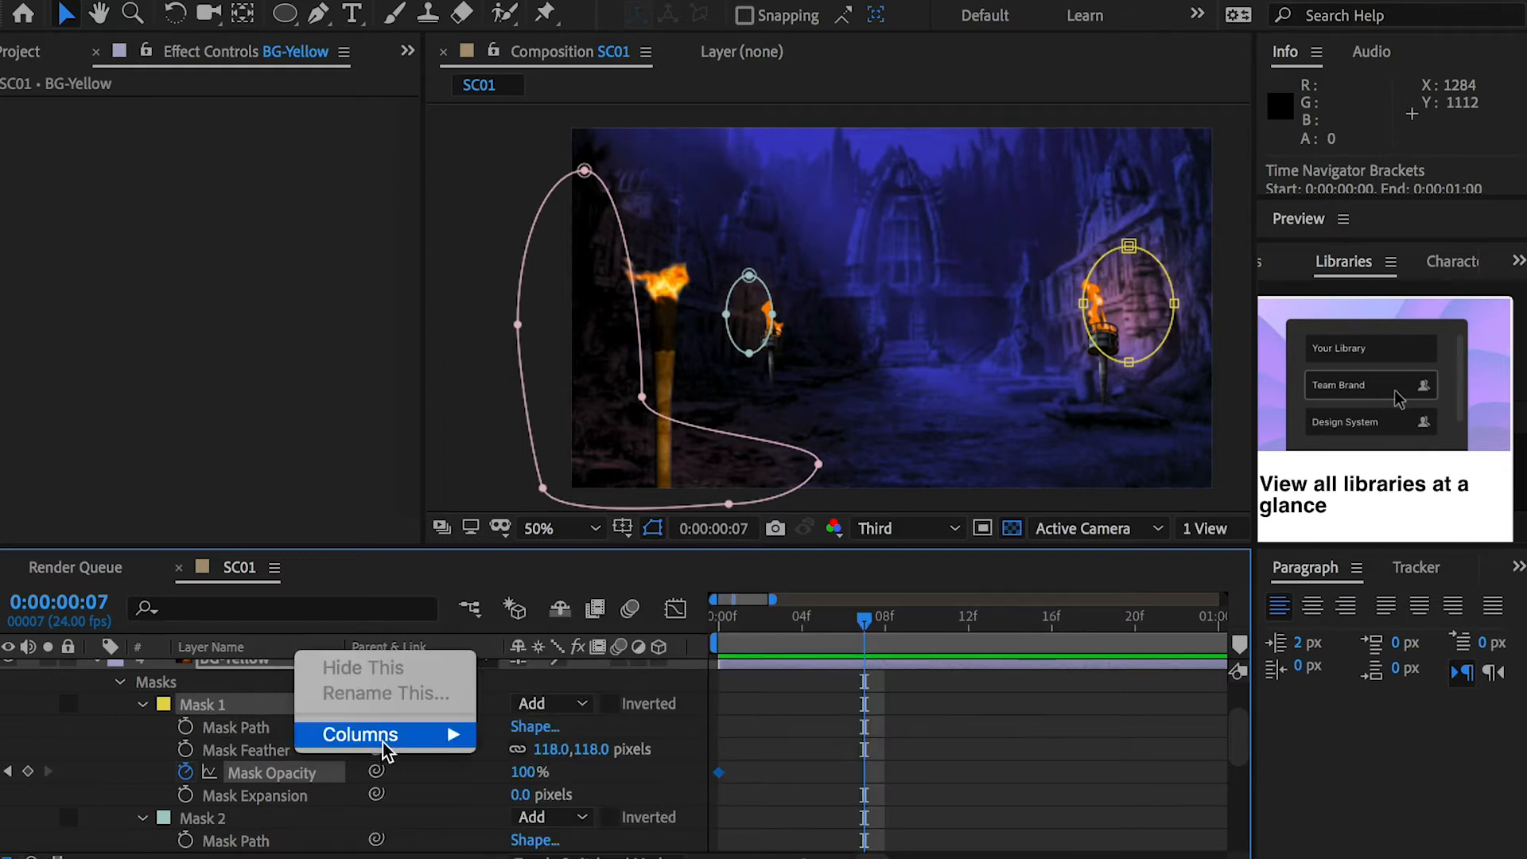
mouse_move(382, 740)
left_click(548, 858)
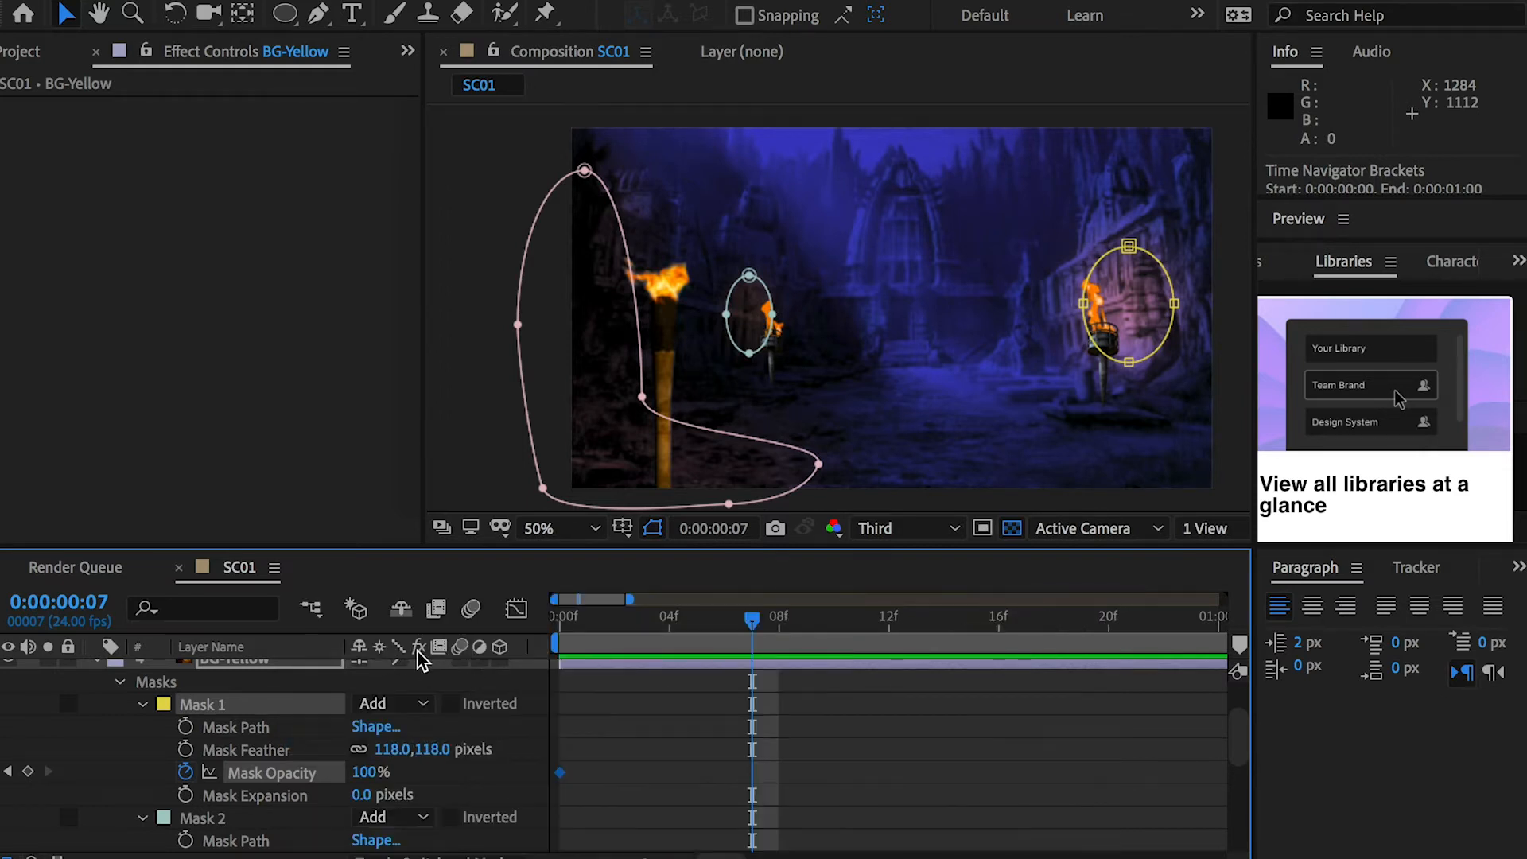
Step: Keyframe Mask 1's opacity at 78% on frame 6 and 89% on frame 10
left_click_drag(660, 616, 724, 619)
left_click_drag(359, 773, 334, 773)
left_click_drag(724, 619, 846, 624)
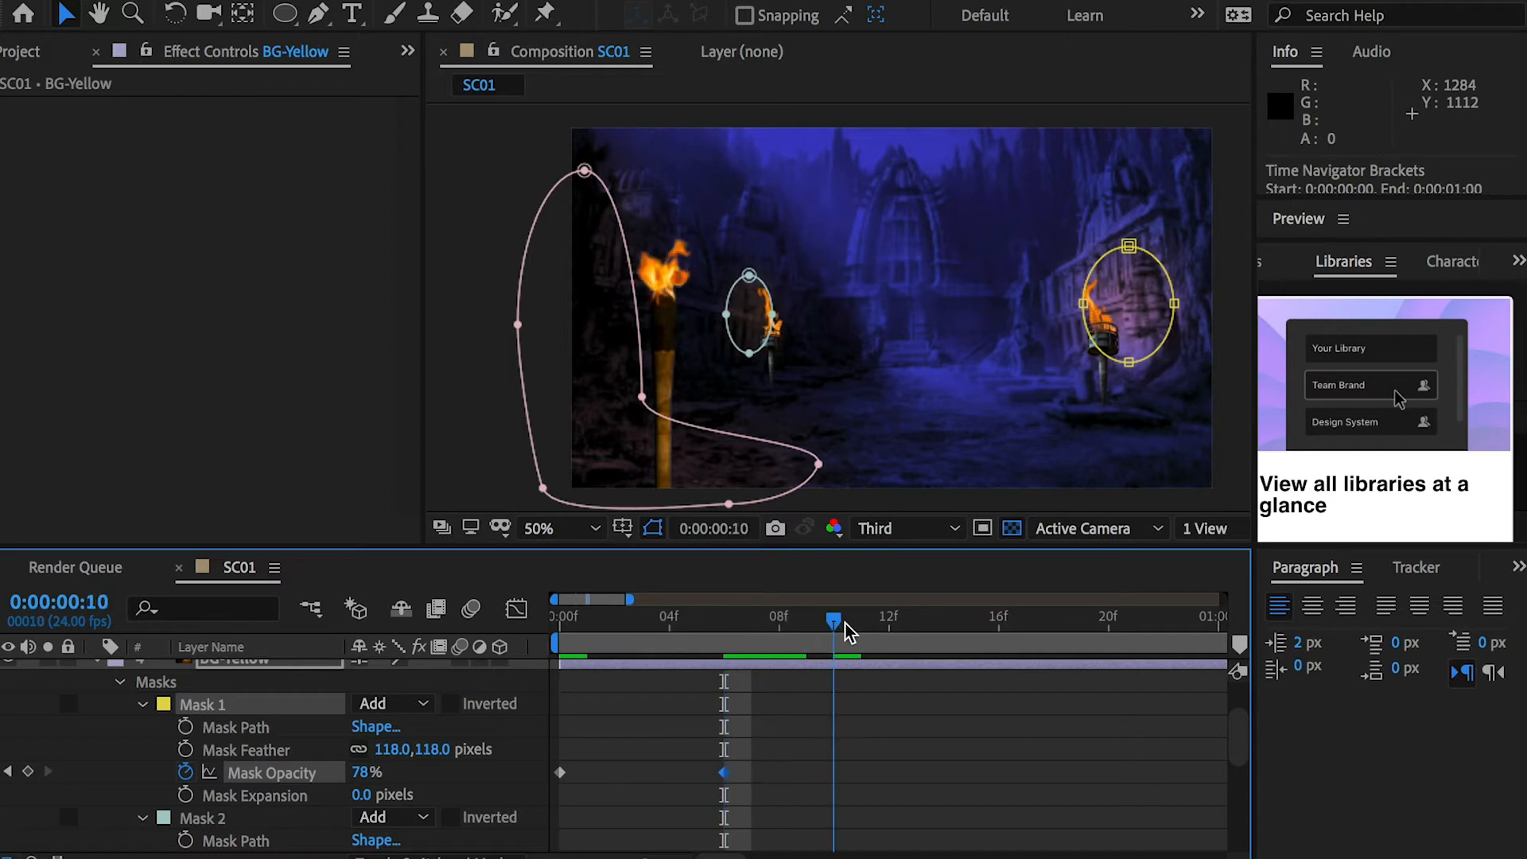
left_click_drag(369, 773, 377, 772)
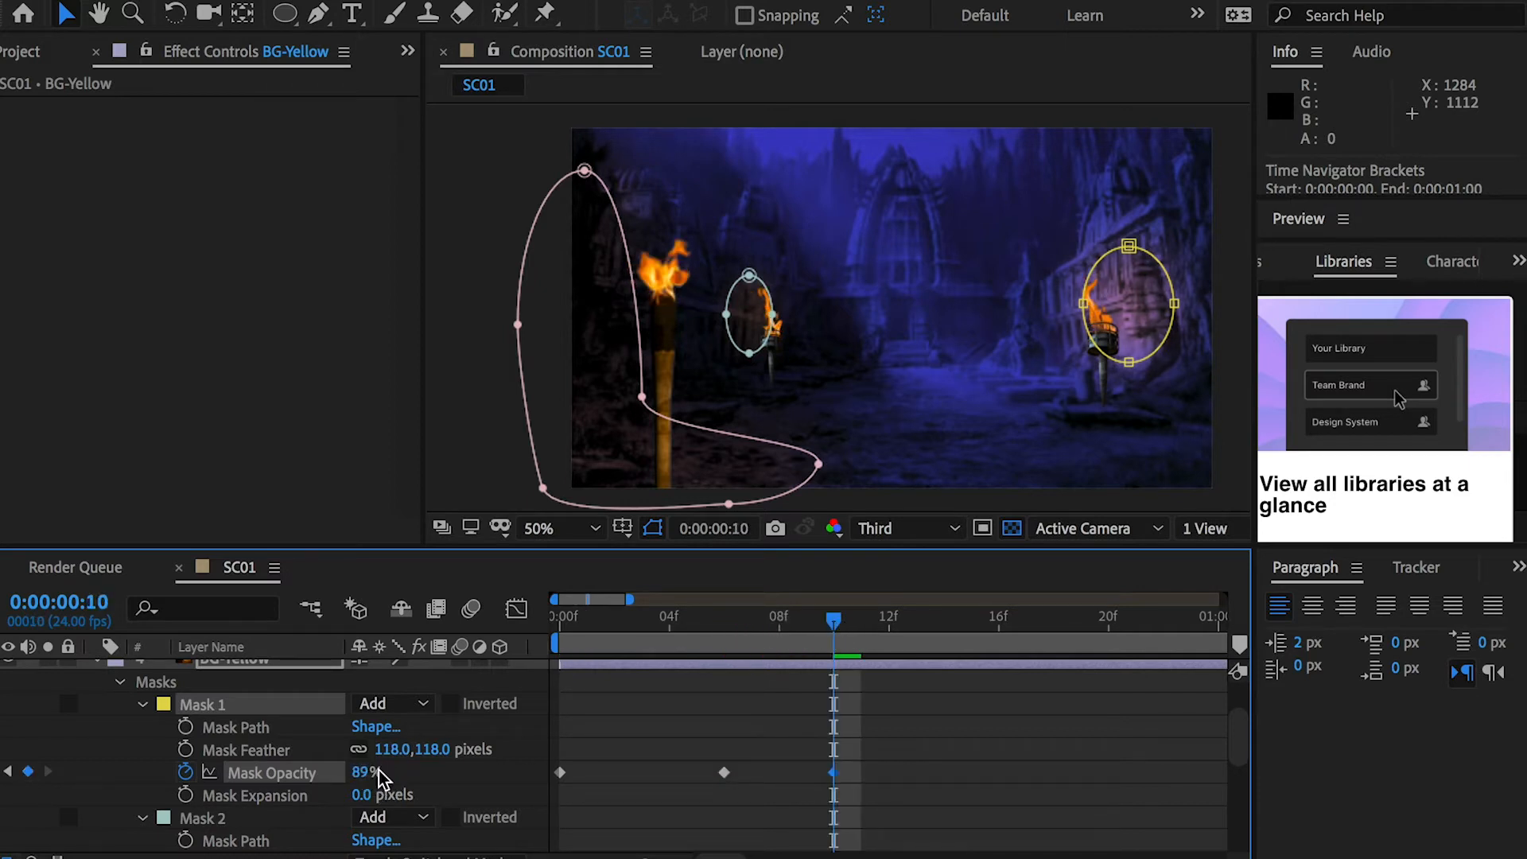
Step: Keyframe Mask 1's opacity at 70% on frame 15 and 91% on frame 21
left_click_drag(834, 619, 965, 624)
left_click_drag(364, 773, 342, 777)
left_click_drag(976, 618, 1136, 622)
left_click_drag(945, 772, 974, 771)
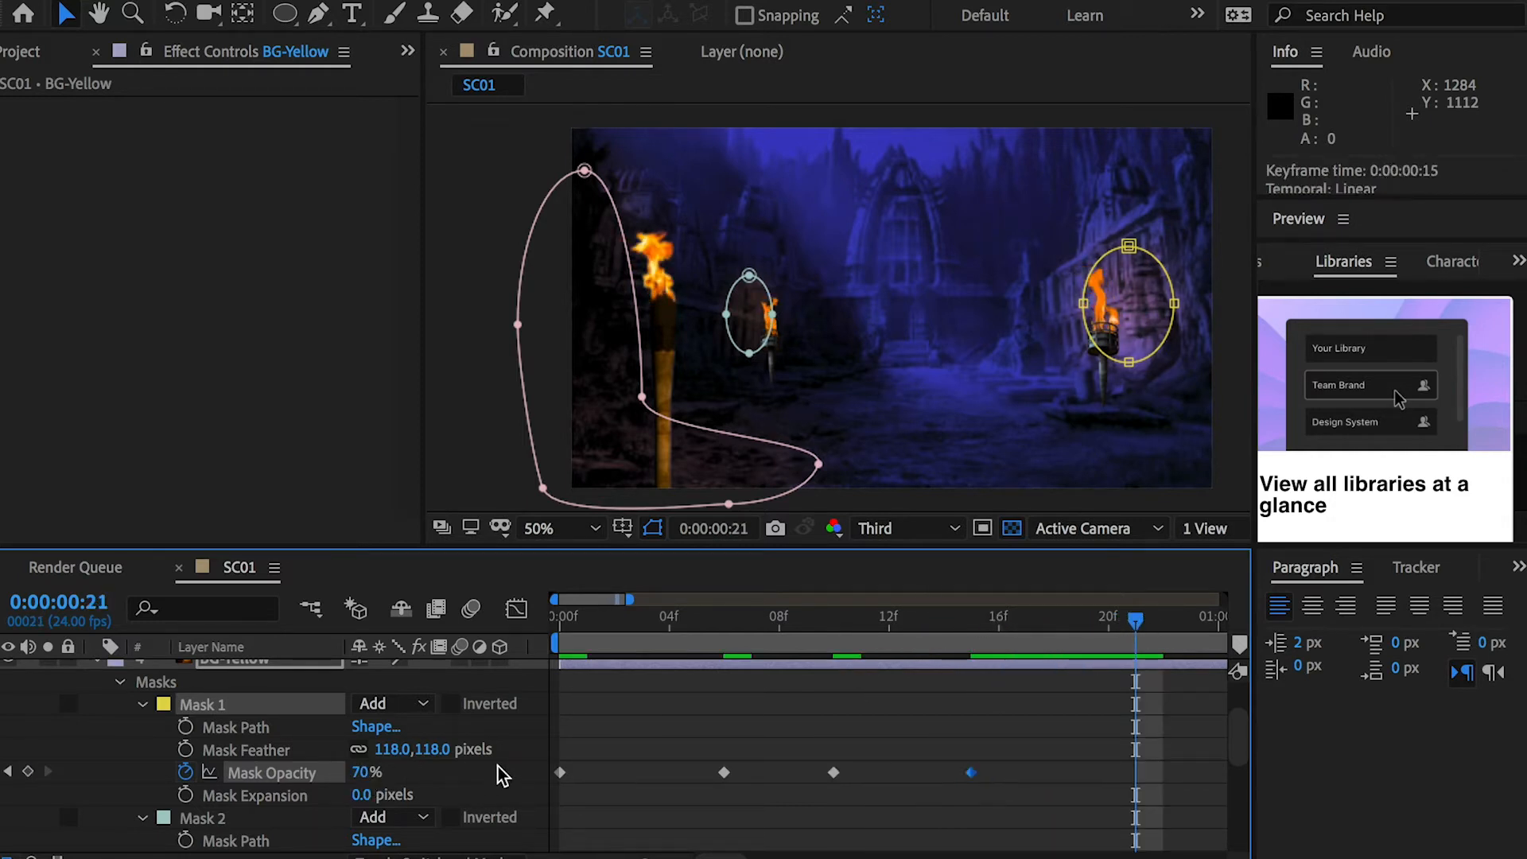
left_click_drag(359, 773, 400, 778)
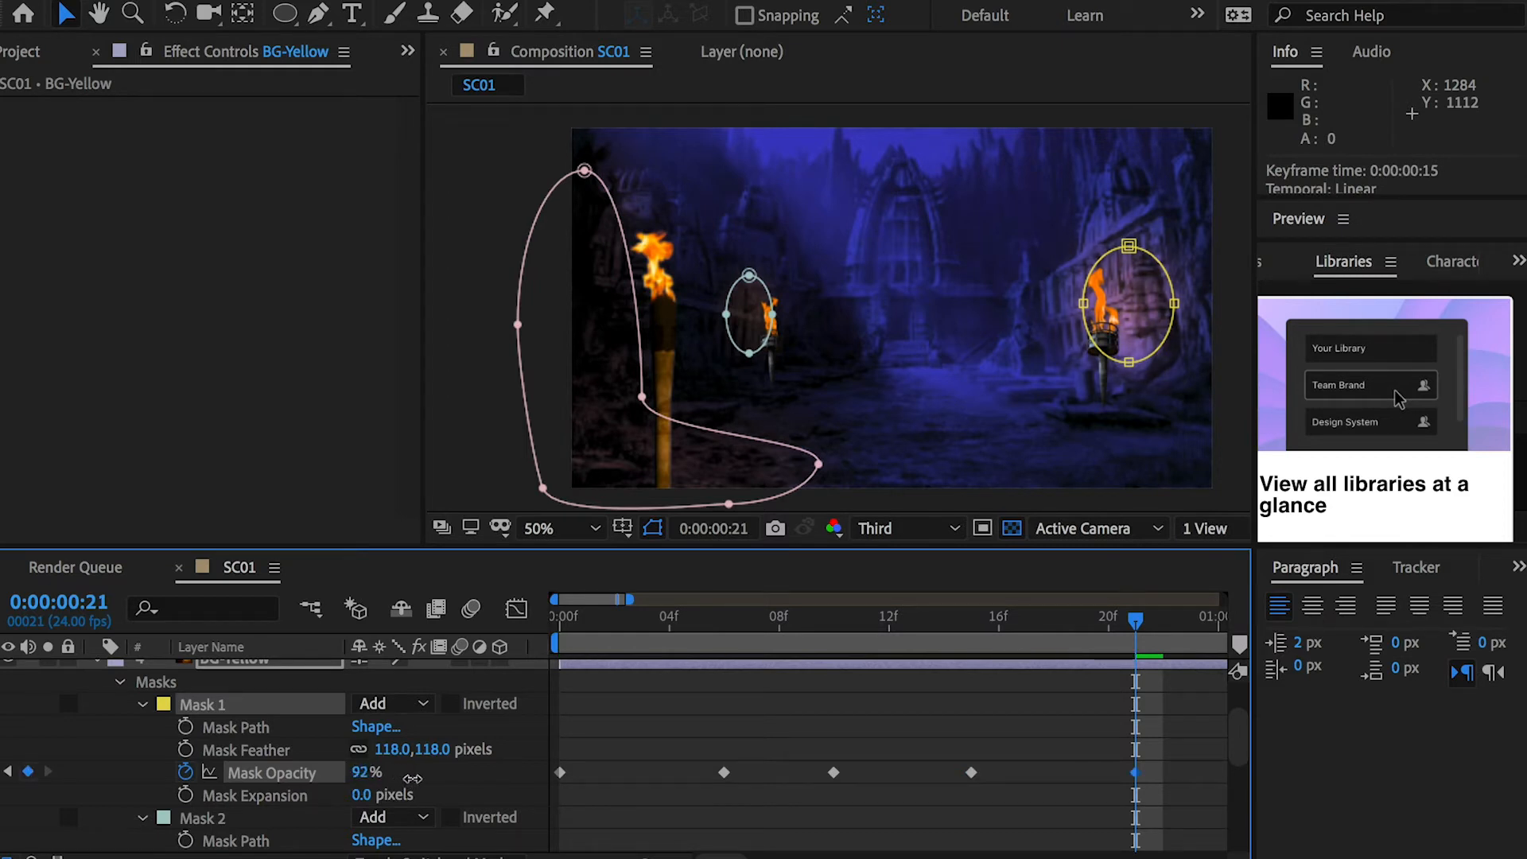
Step: Keyframe Mask 1's opacity at 53% at 0:00:01:04 and at a higher value at 0:00:01:08
left_click_drag(634, 598, 762, 600)
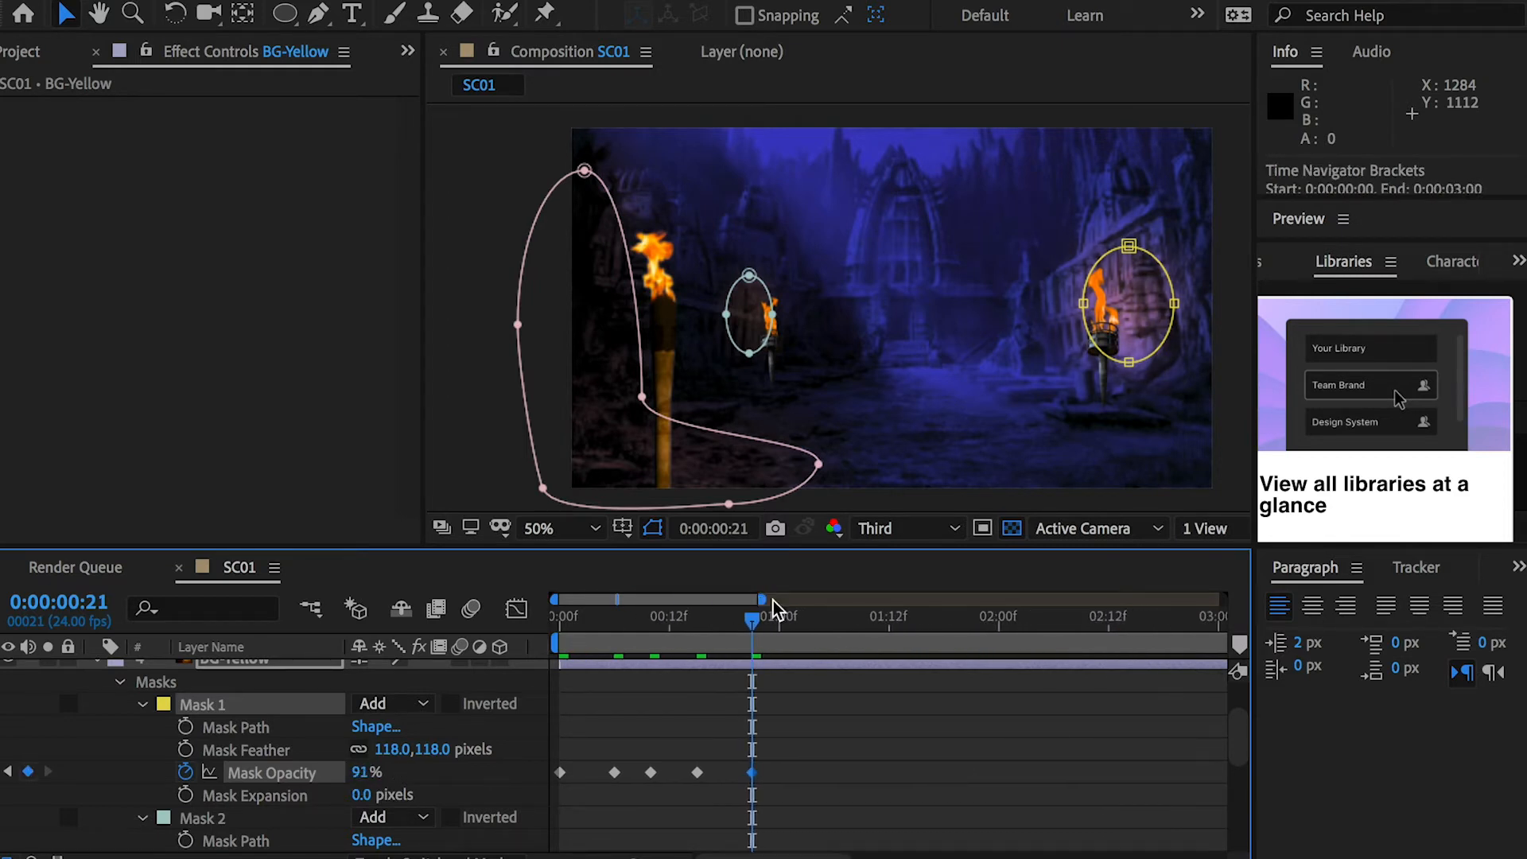
left_click(817, 620)
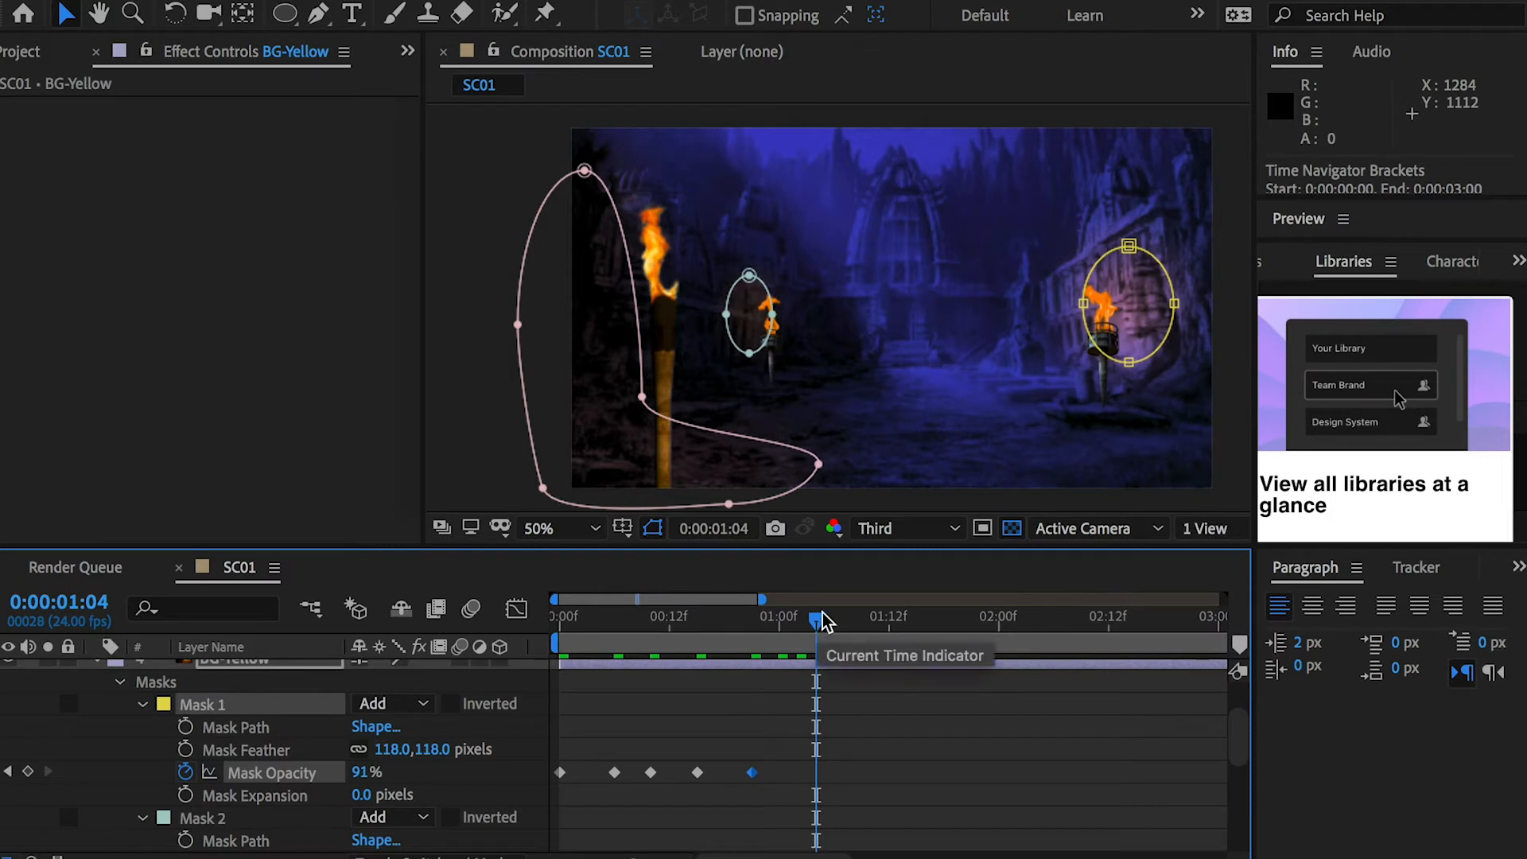
left_click_drag(368, 773, 309, 772)
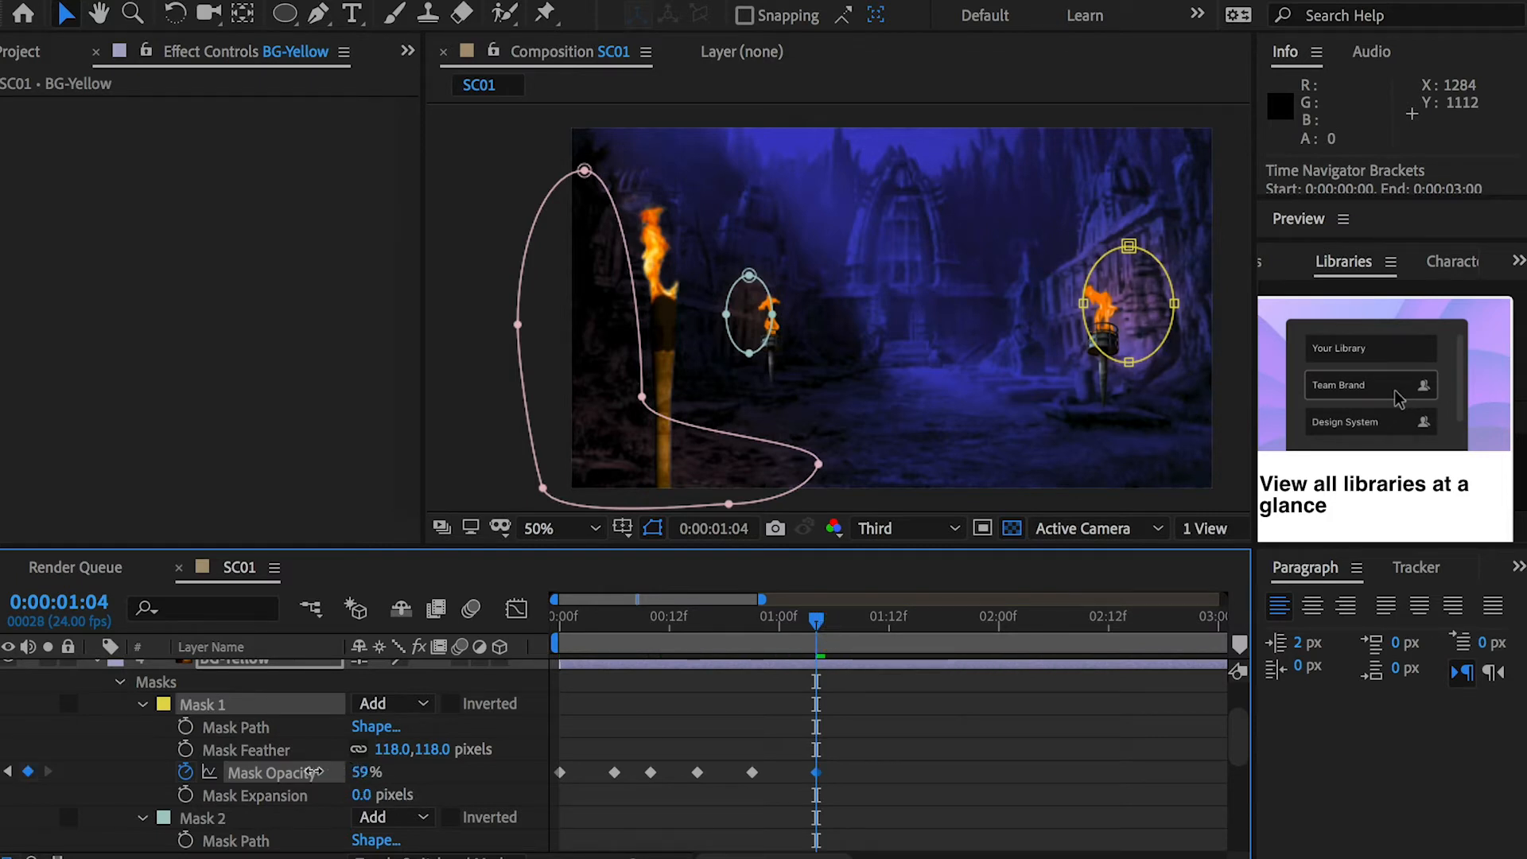
left_click_drag(819, 620, 849, 623)
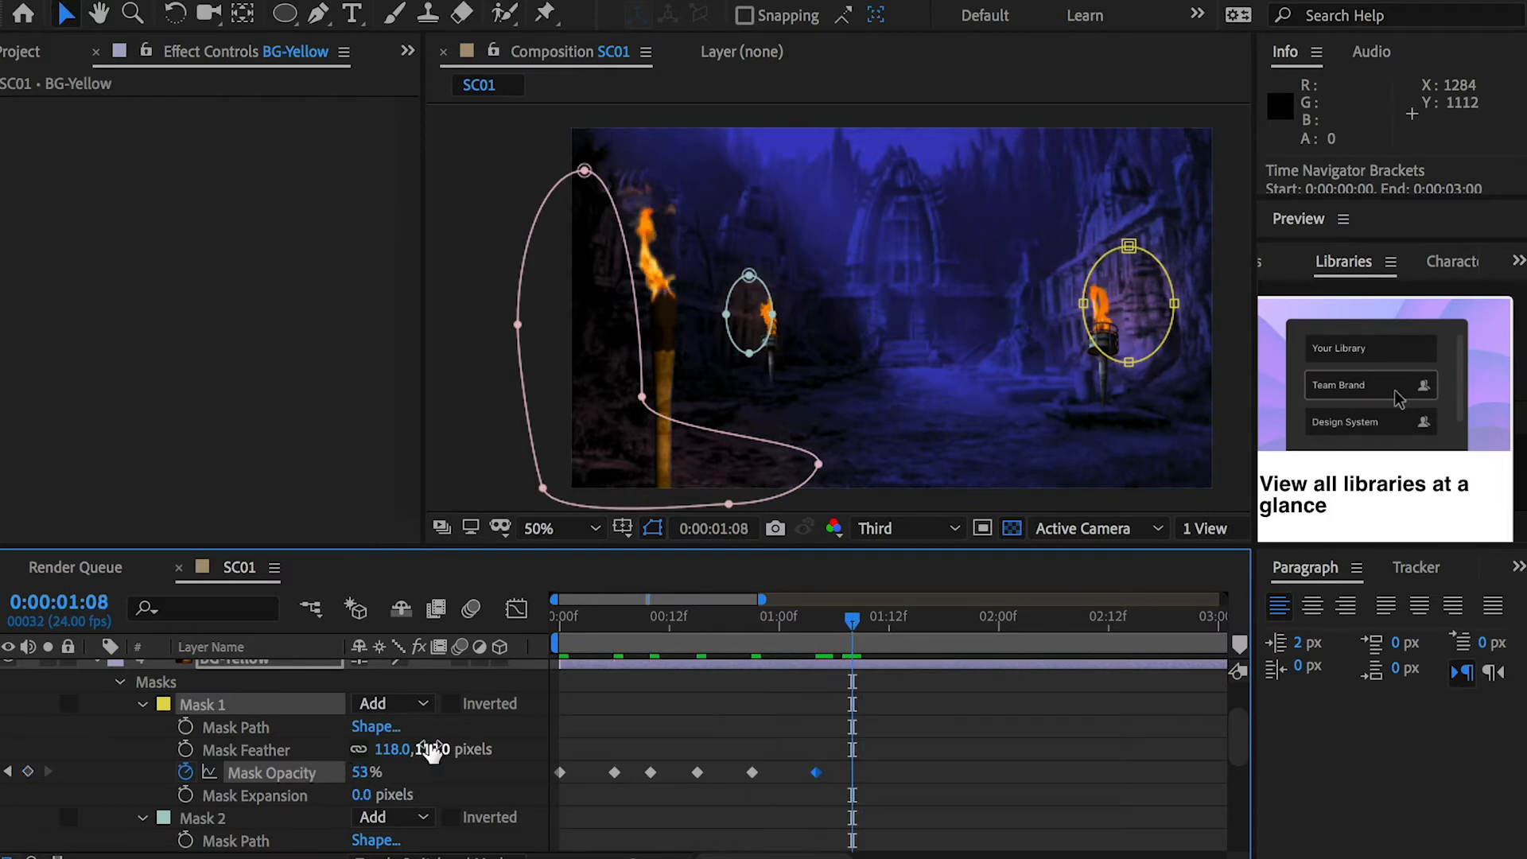
left_click_drag(367, 780, 391, 778)
Step: Keyframe Mask 1's opacity at 53% at 0:00:01:14 and about 77% at 0:00:01:23
left_click_drag(852, 623, 913, 627)
left_click_drag(365, 777, 333, 778)
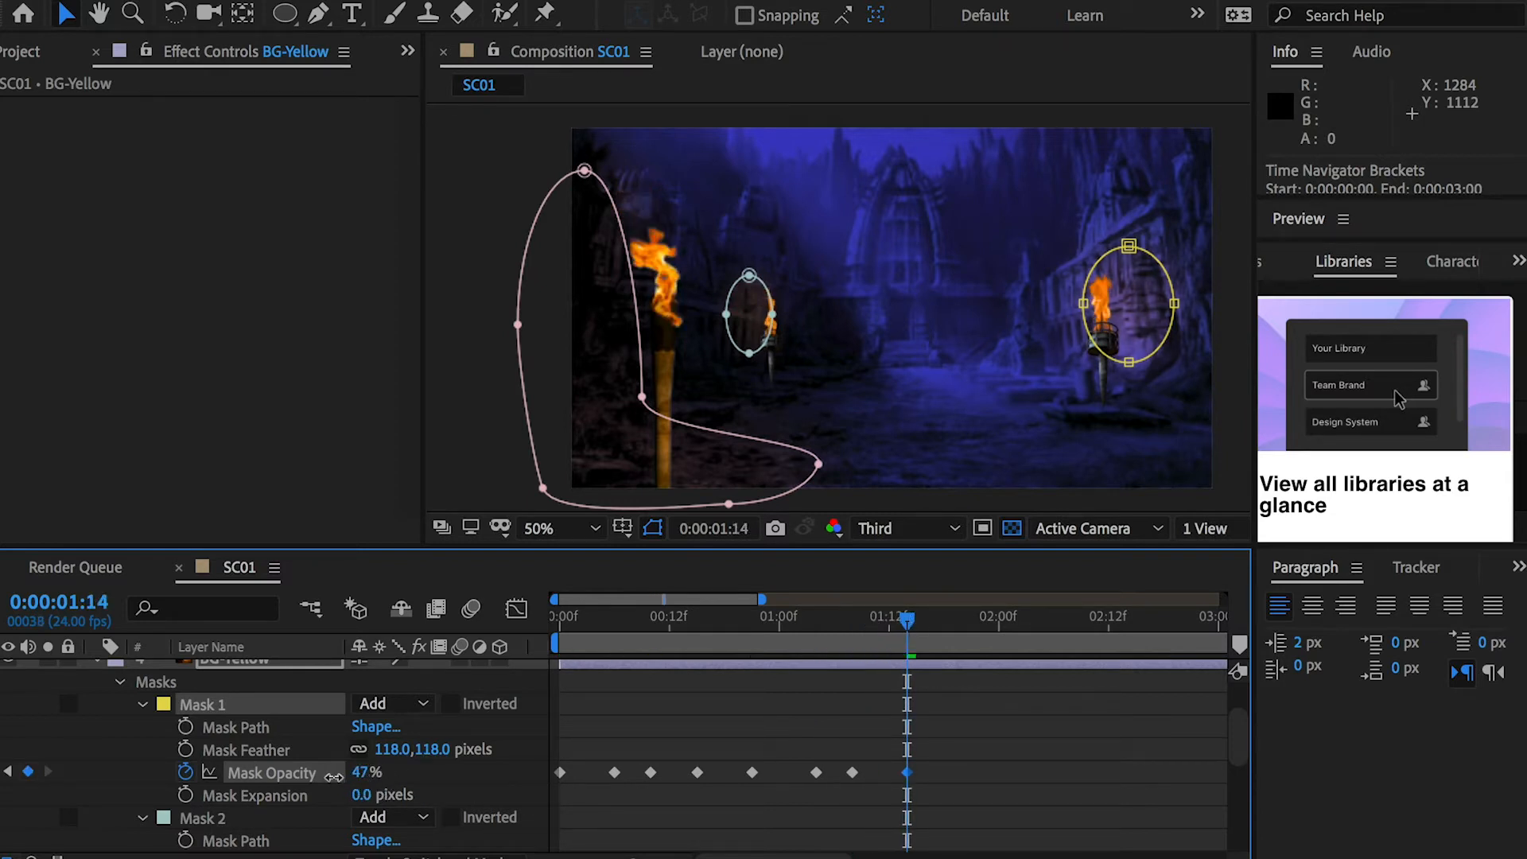
left_click_drag(914, 622, 991, 622)
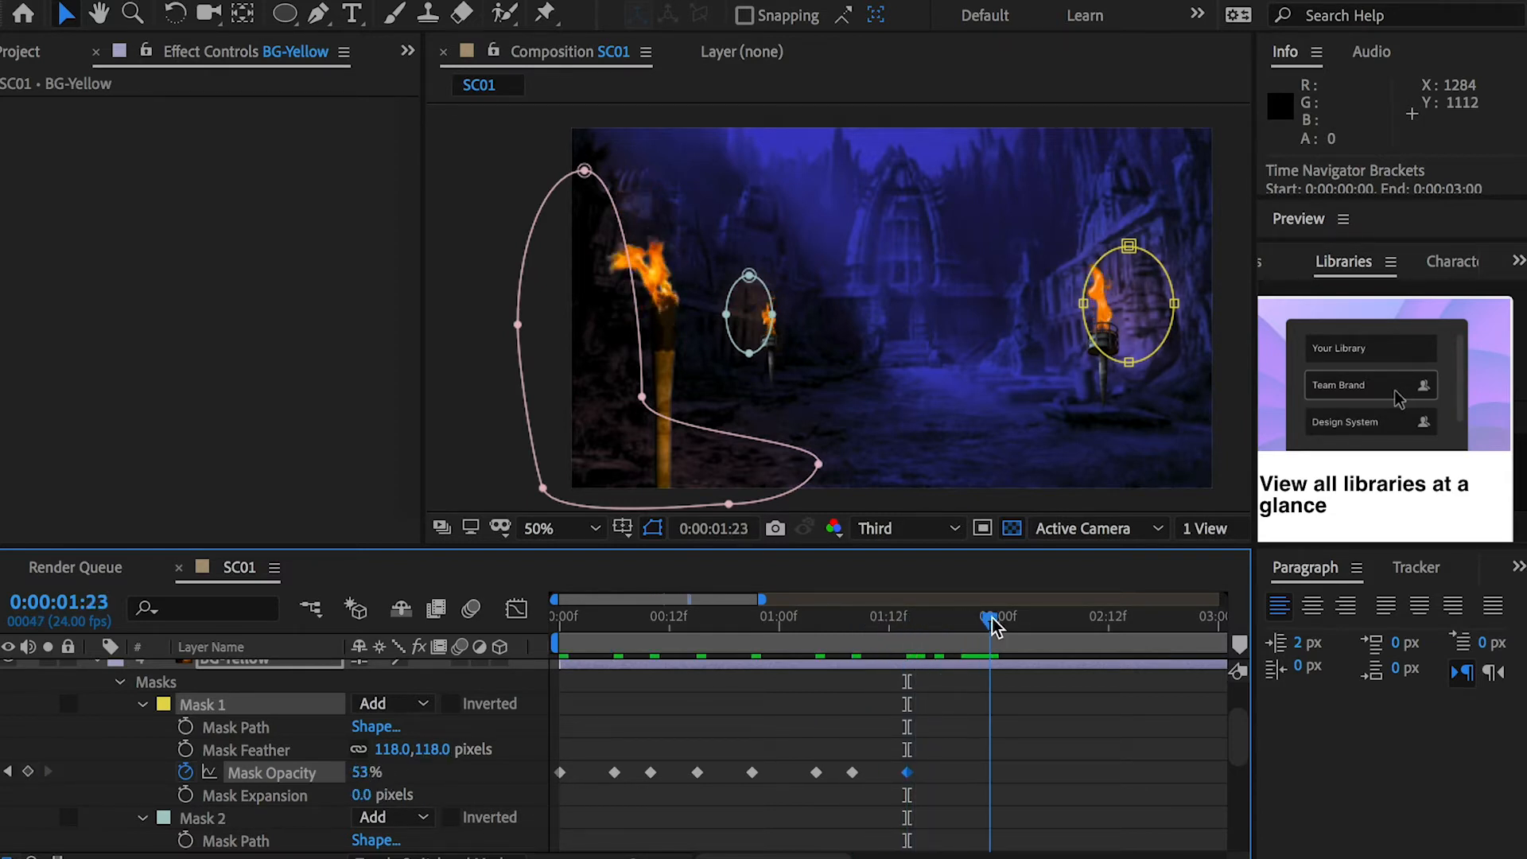
left_click_drag(362, 772, 426, 772)
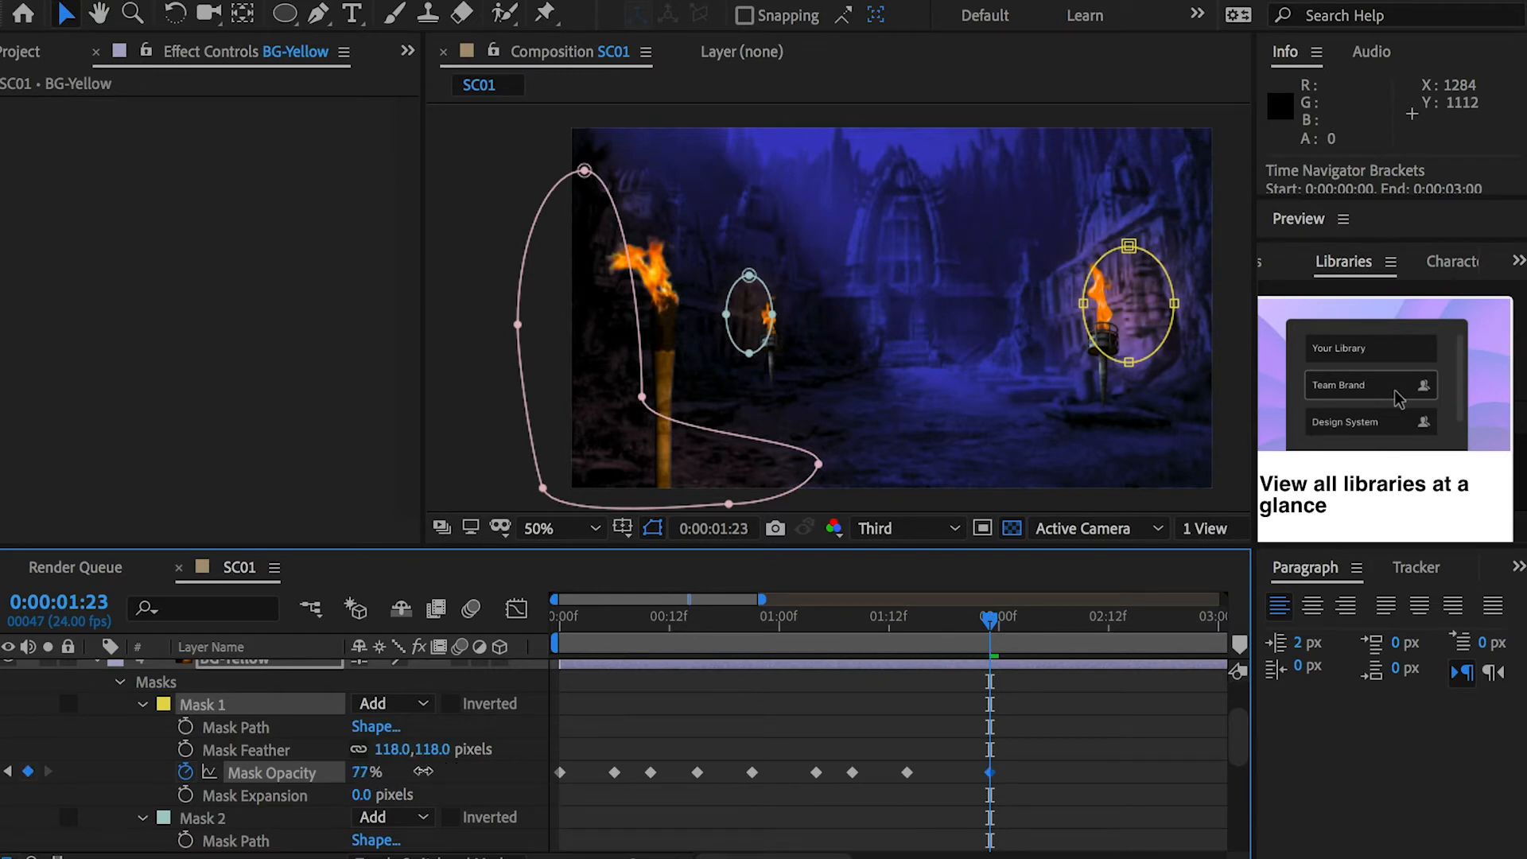
Step: Keyframe Mask 1's opacity at 61% at 0:00:02:05, 74% at 0:00:02:10 and 46% at 0:00:02:21
left_click(1044, 625)
left_click_drag(362, 772, 334, 771)
left_click_drag(1046, 622, 1091, 622)
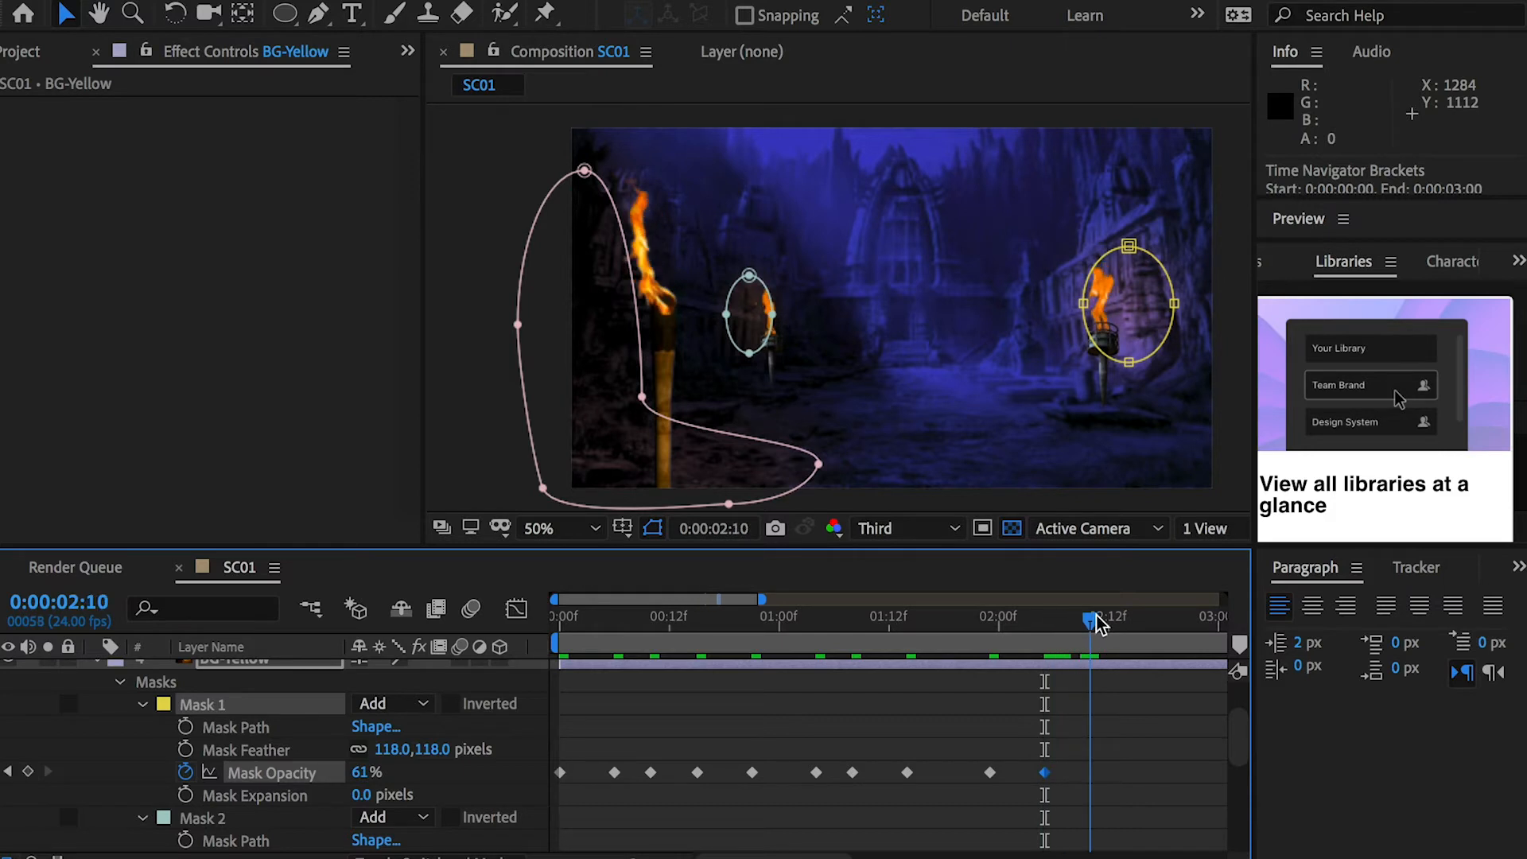
left_click_drag(360, 772, 390, 772)
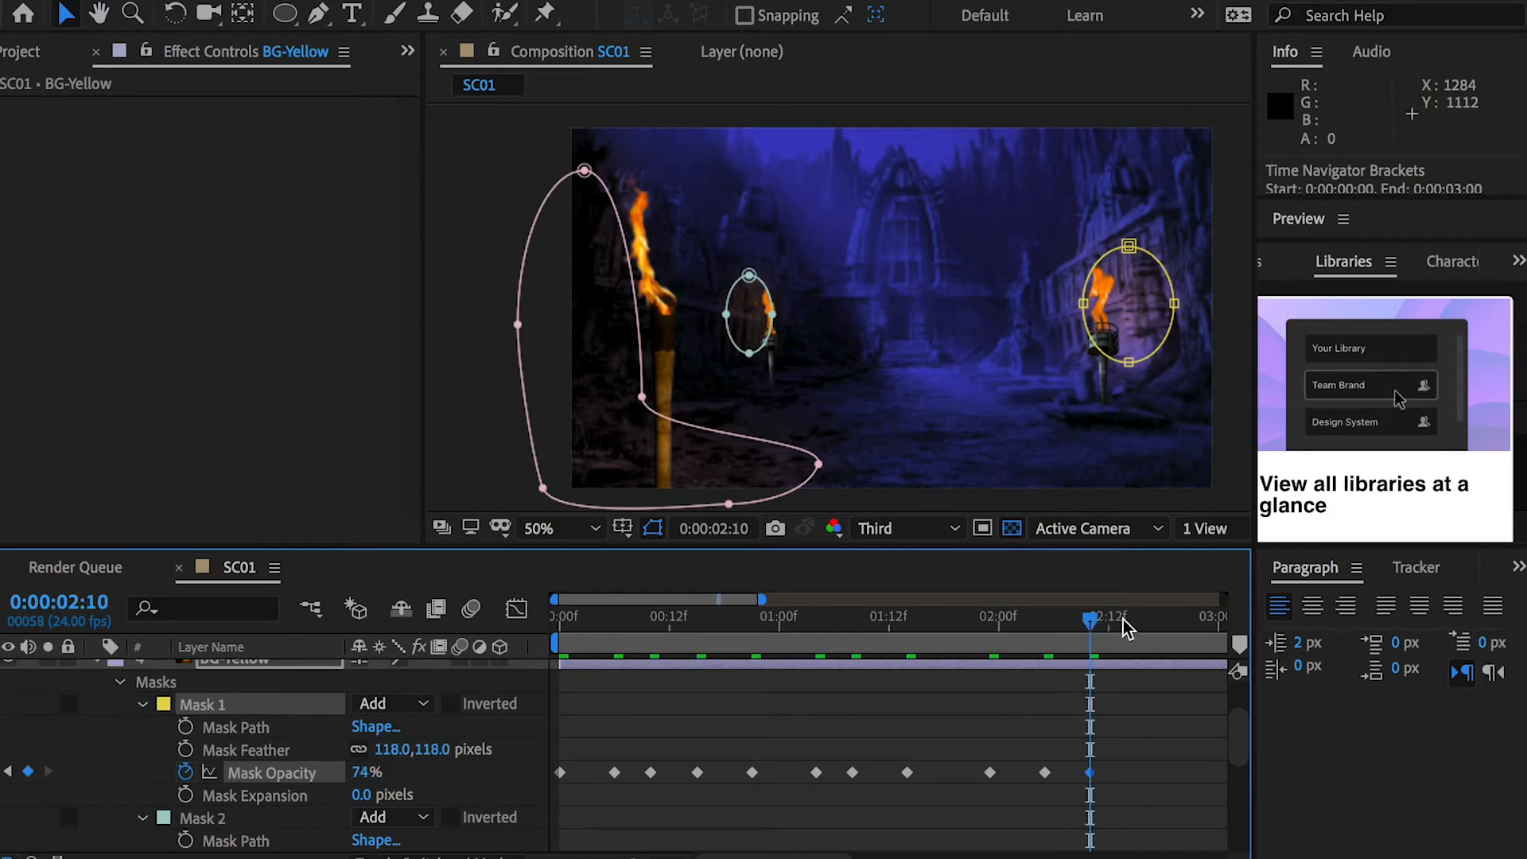
left_click_drag(1137, 620, 1190, 621)
left_click_drag(364, 772, 325, 771)
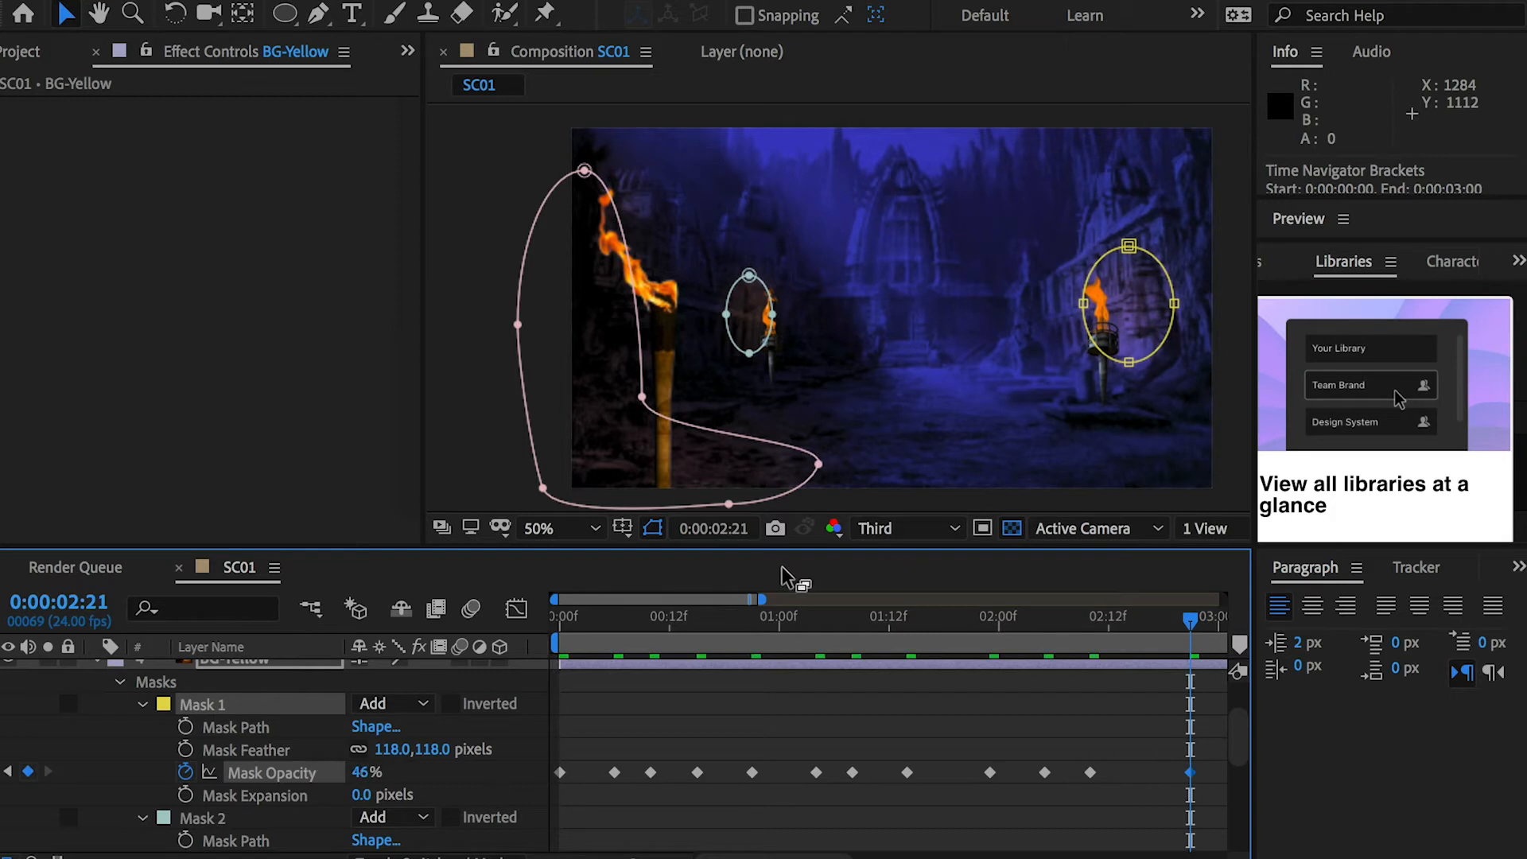
Step: Copy Mask 1's first 100% opacity keyframe and paste it at 0:00:03:08
left_click_drag(762, 599, 836, 600)
left_click_drag(1079, 619, 1085, 764)
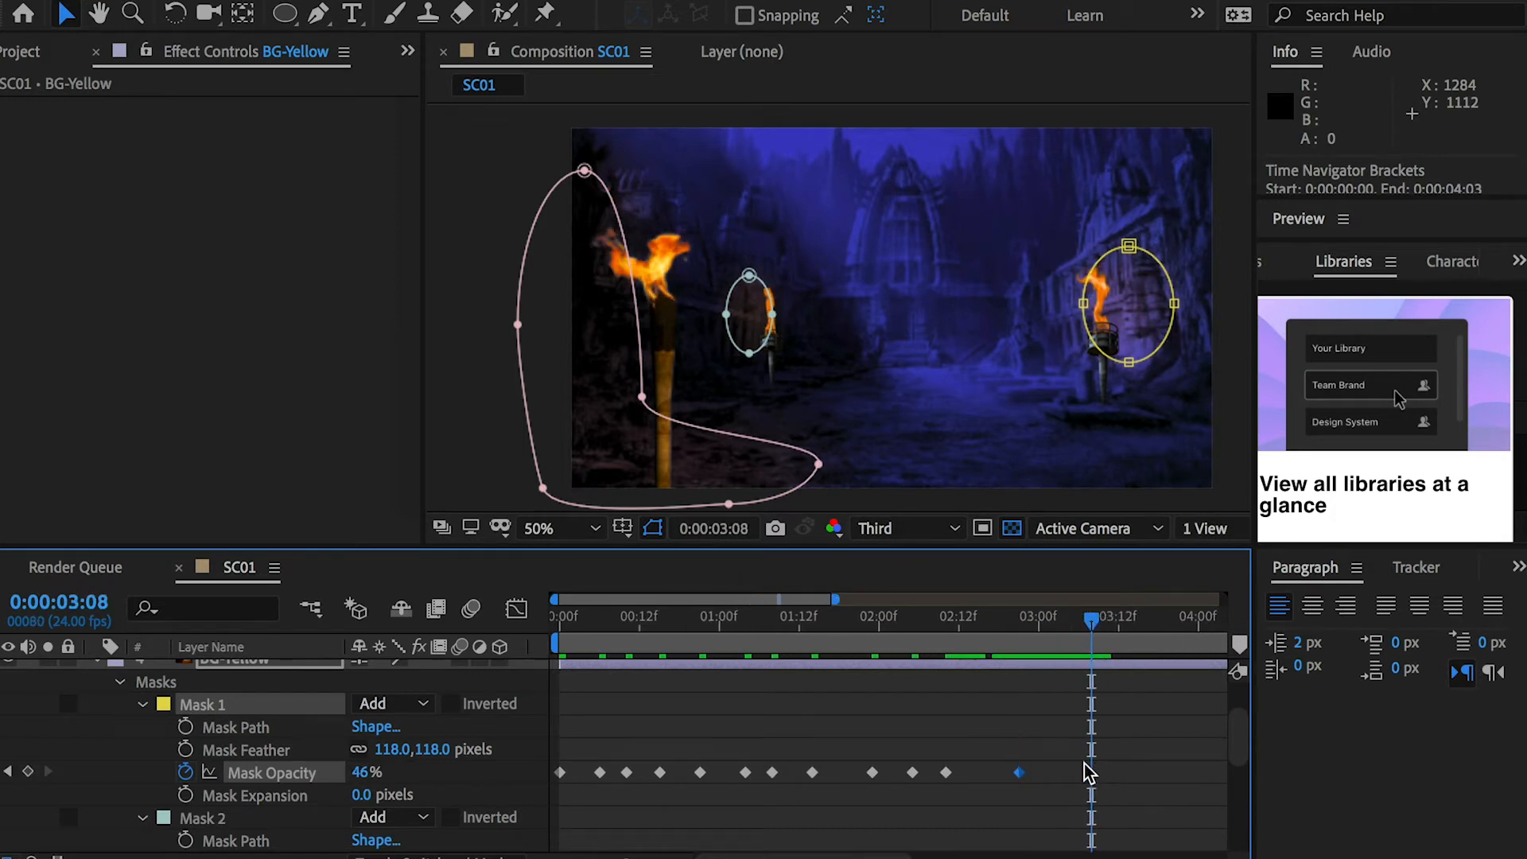
left_click(561, 772)
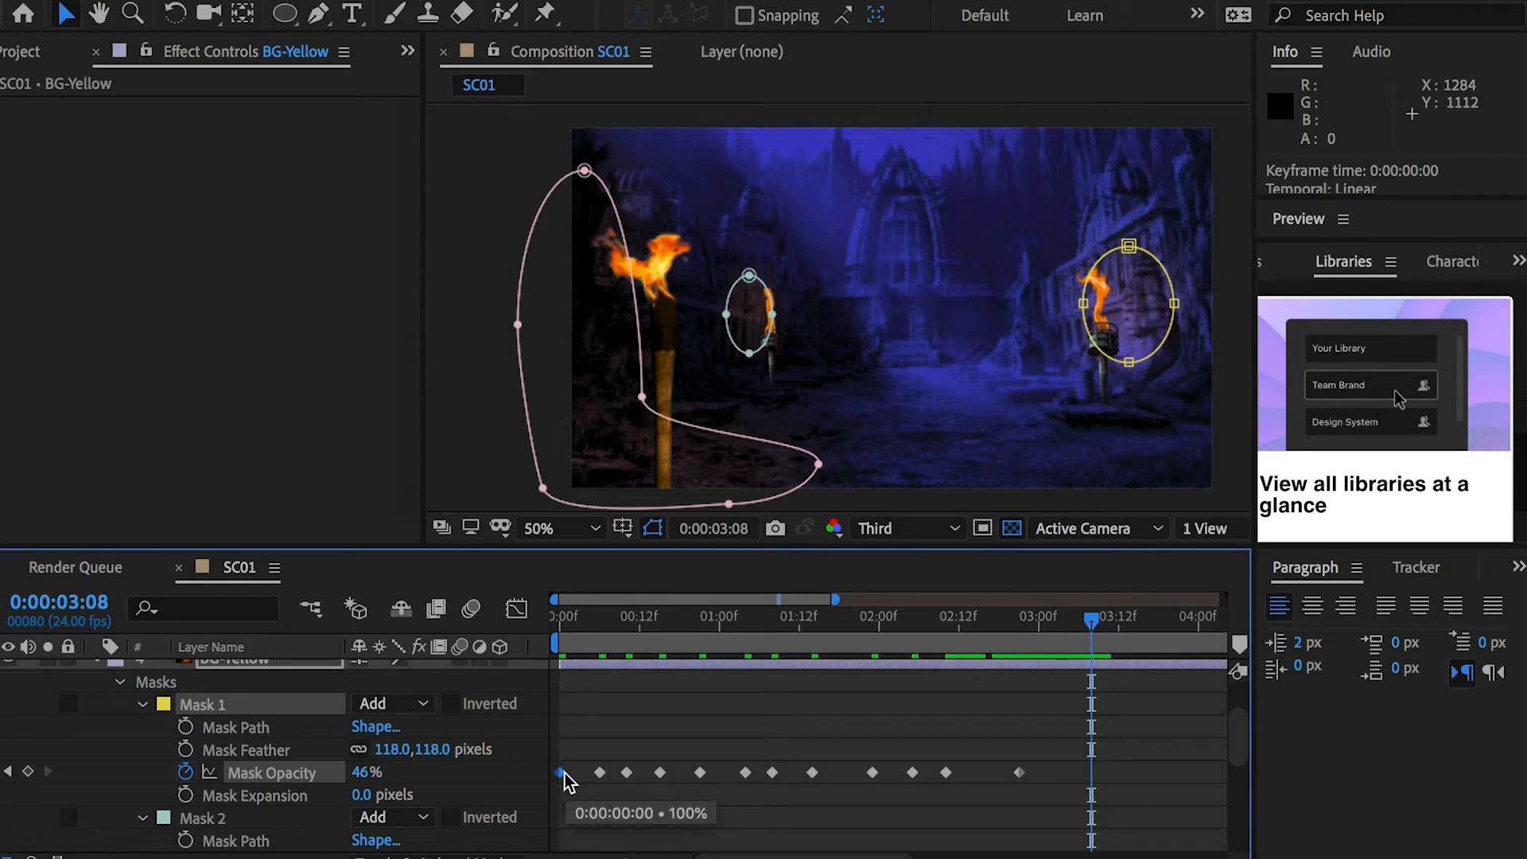
key("ctrl+c")
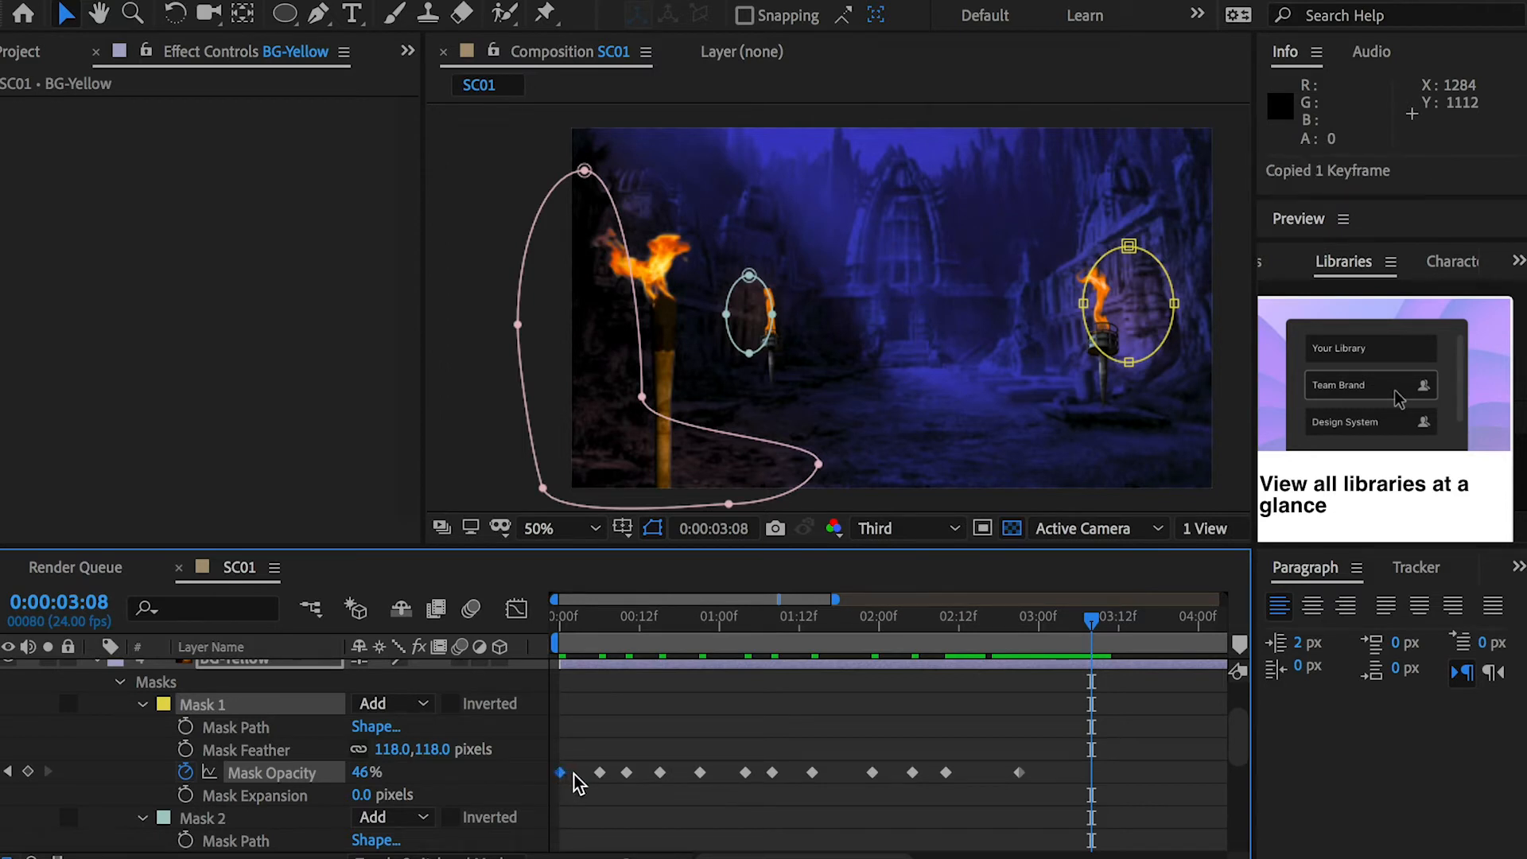
key("ctrl+v")
Step: Duplicate Mask 1's whole opacity keyframe sequence, pasting the copy from 0:00:03:08
key("minus")
left_click_drag(939, 757, 607, 771)
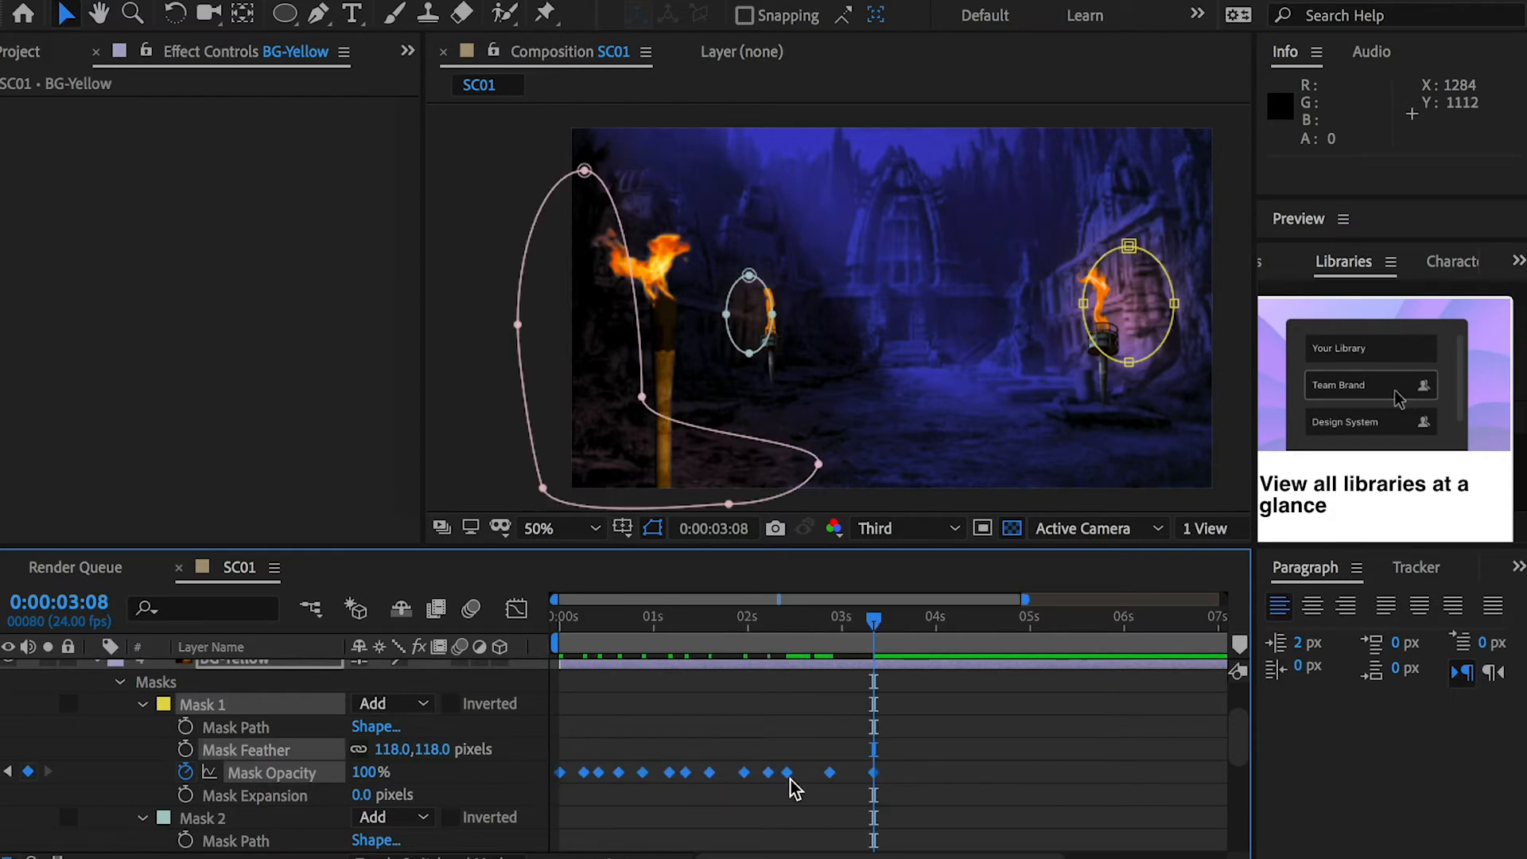
key("ctrl+c")
key("ctrl+v")
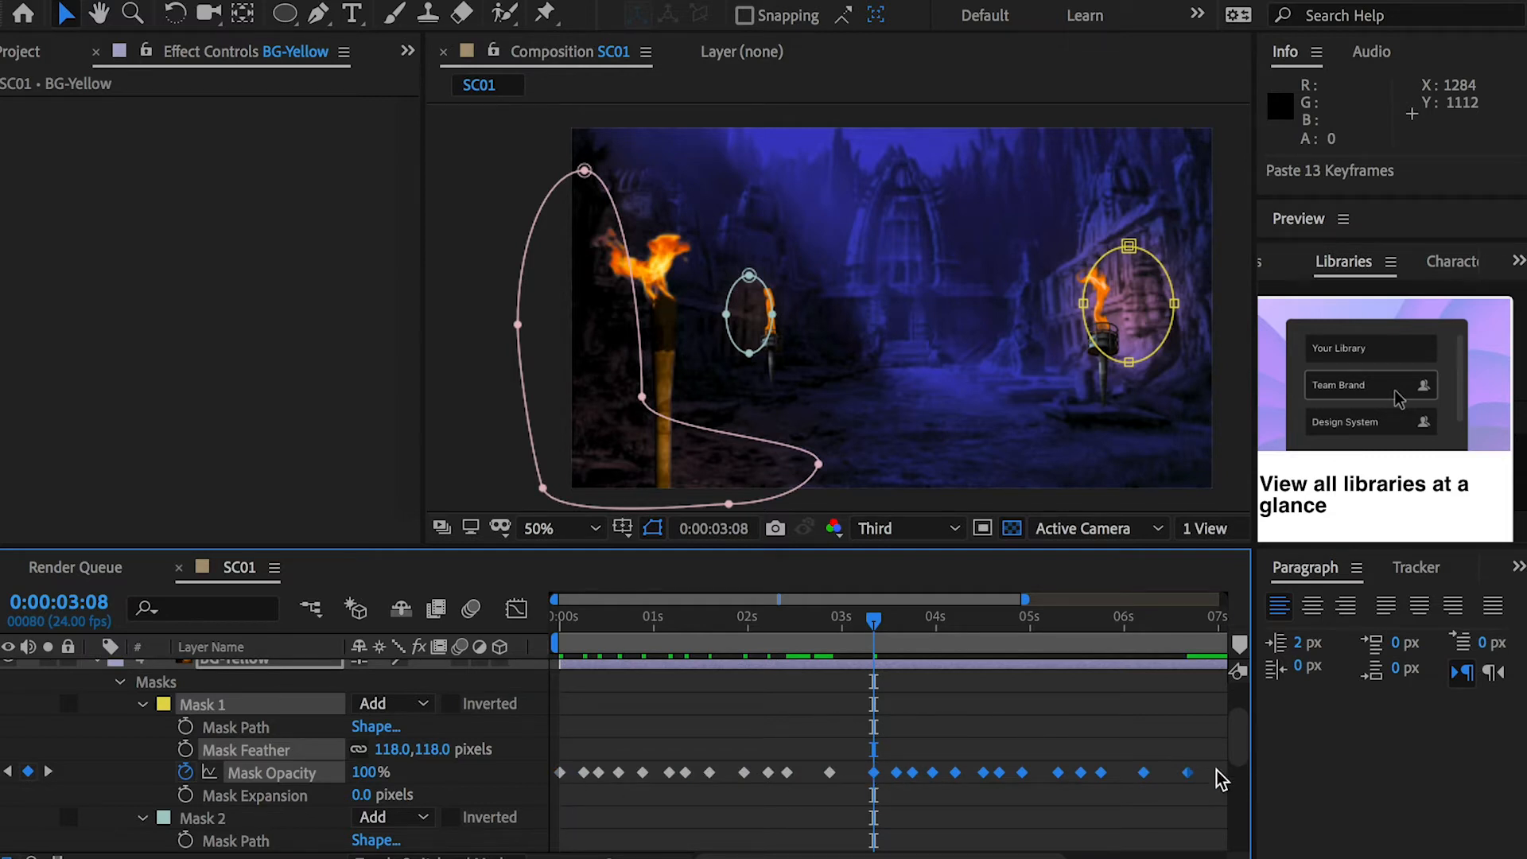
Step: Copy all of Mask 1's opacity keyframes and paste them from 0:00:06:16 to fill the rest of the composition
left_click_drag(1026, 603, 1036, 636)
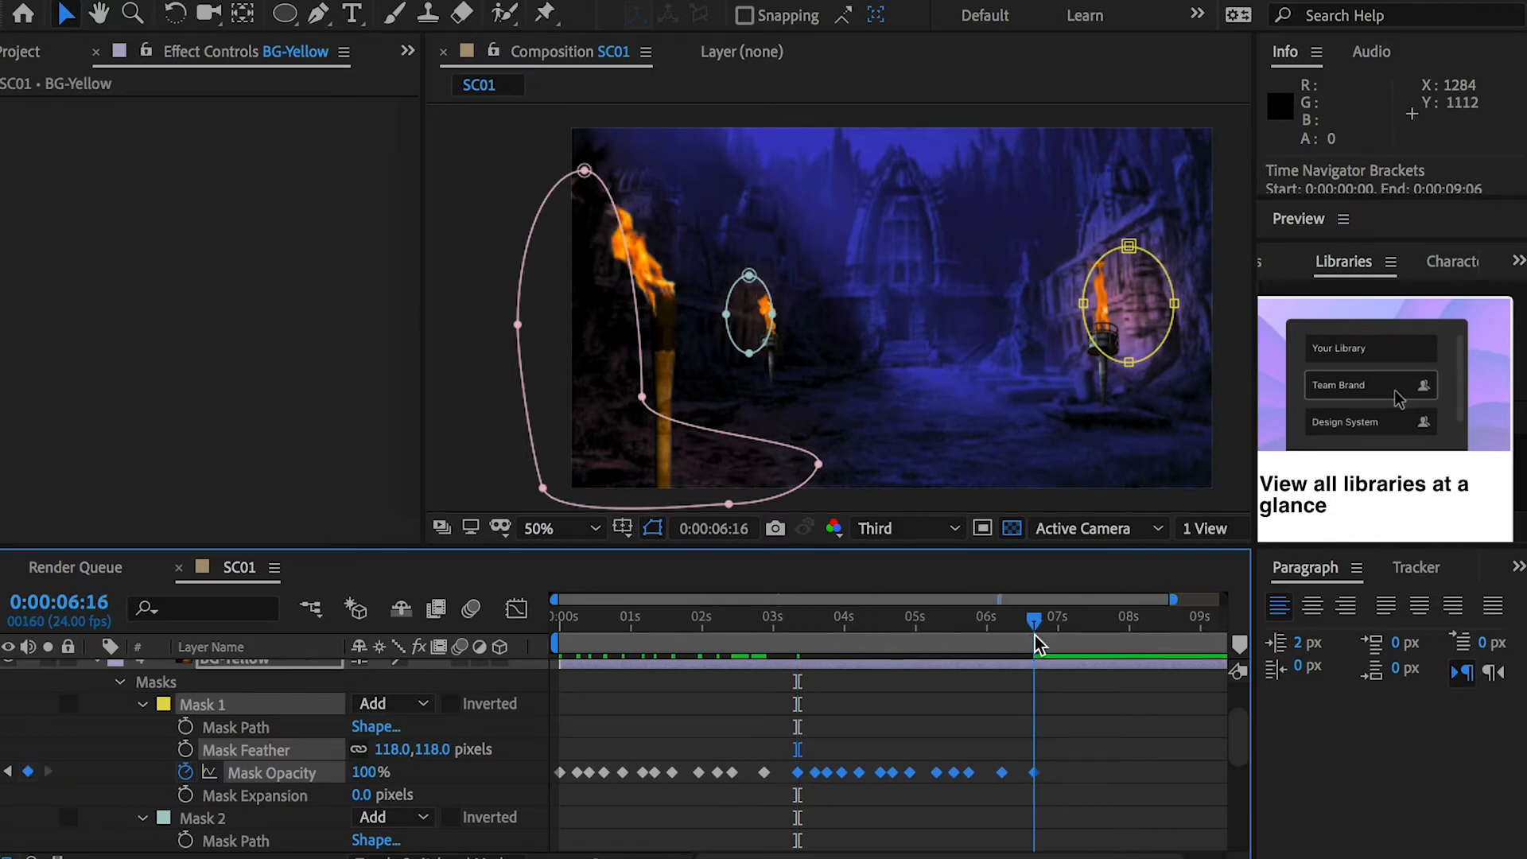
left_click_drag(1112, 766, 548, 787)
key("ctrl+c")
key("ctrl+v")
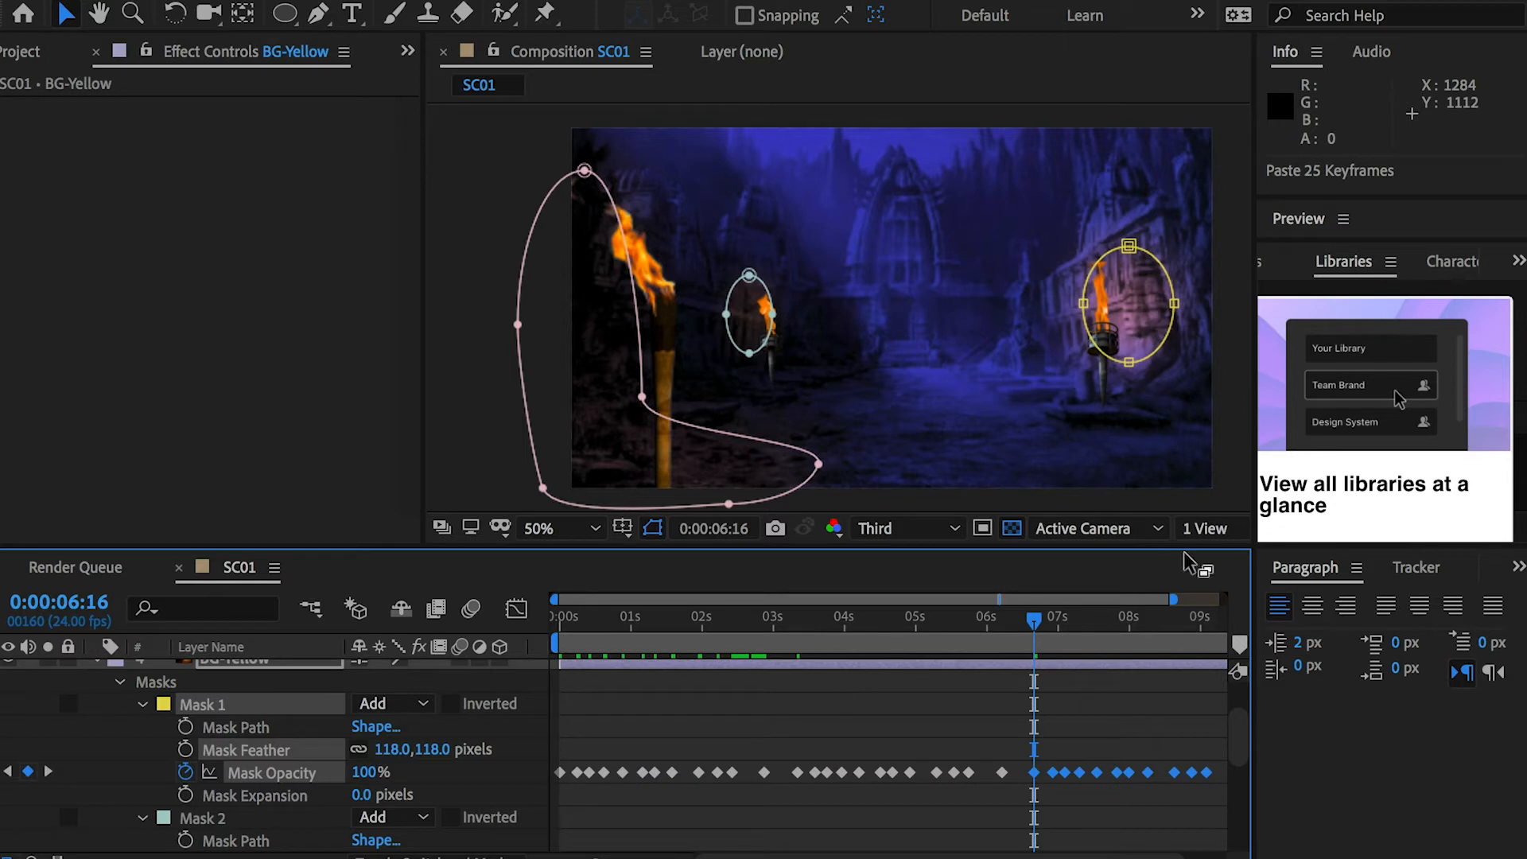
Step: Copy all of Mask 1's opacity keyframes and paste them onto Mask 2's opacity from 0:00:00:00
left_click_drag(1170, 597, 1323, 574)
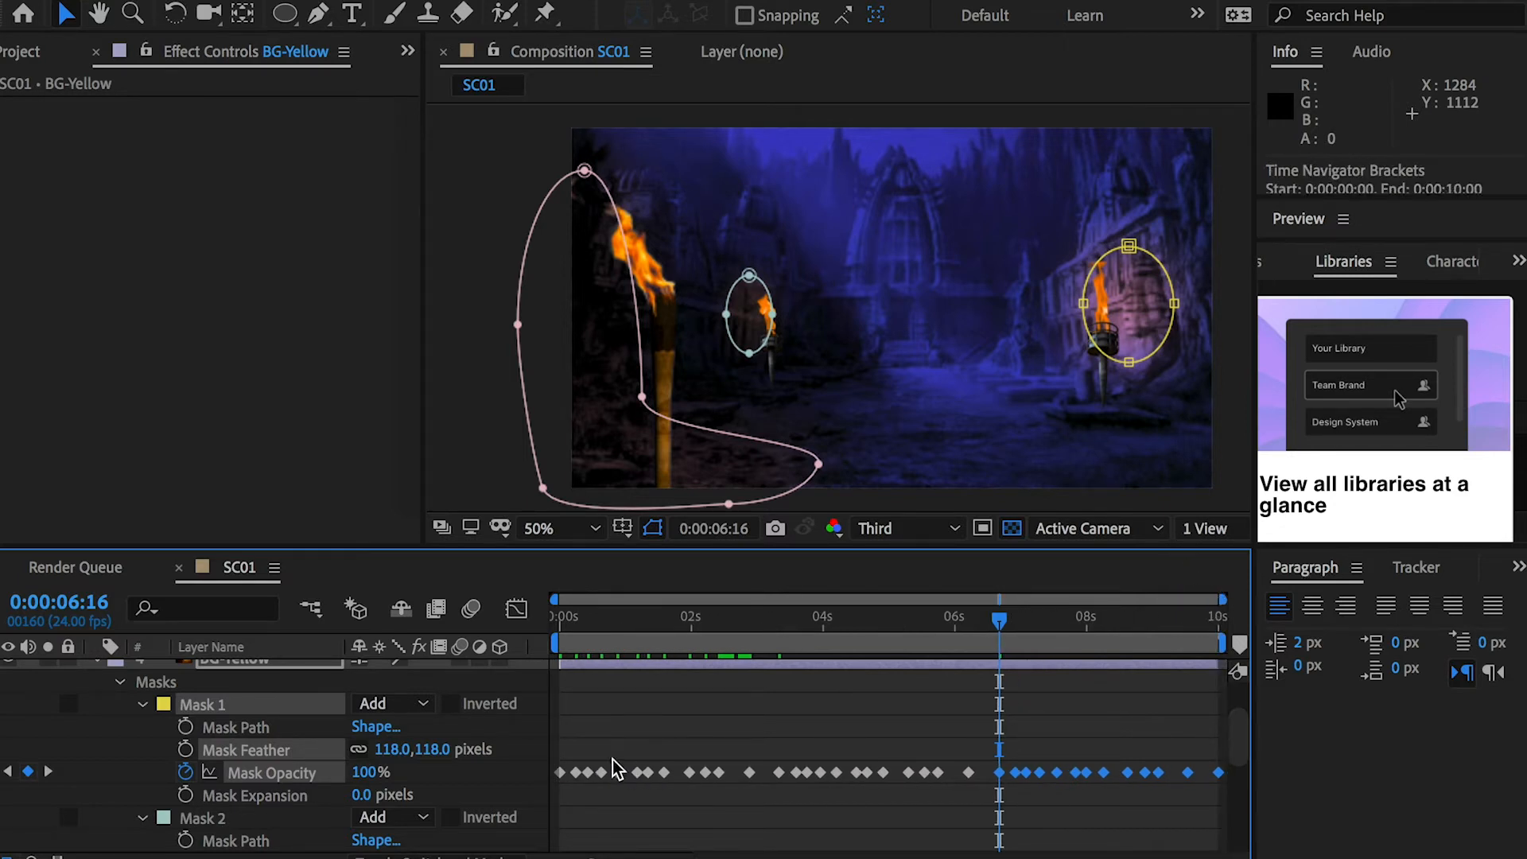
left_click_drag(558, 748, 1229, 786)
left_click_drag(618, 619, 517, 620)
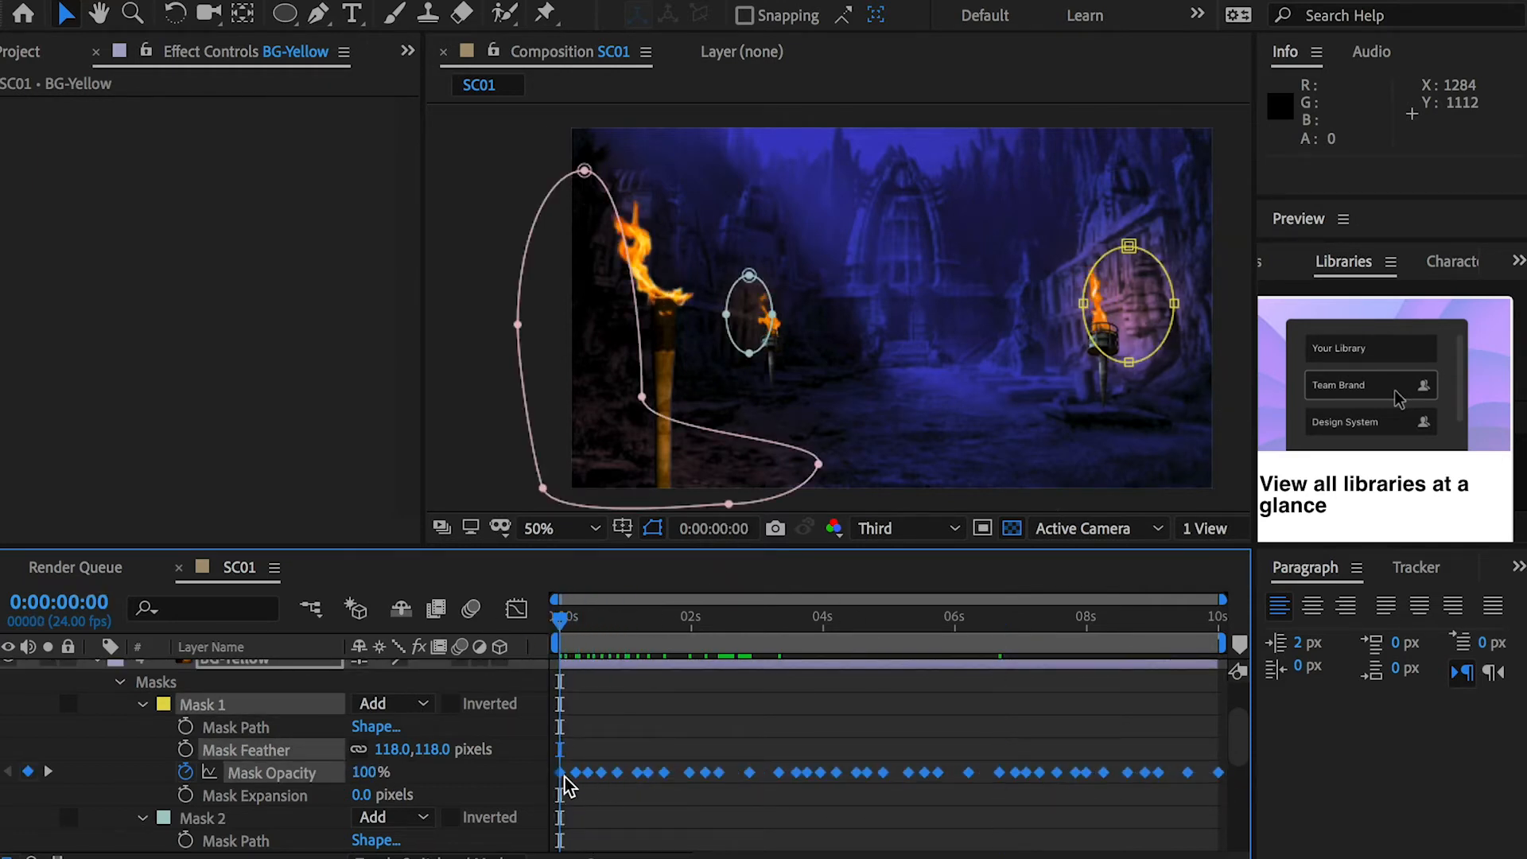
left_click_drag(1218, 749, 542, 791)
key("ctrl+c")
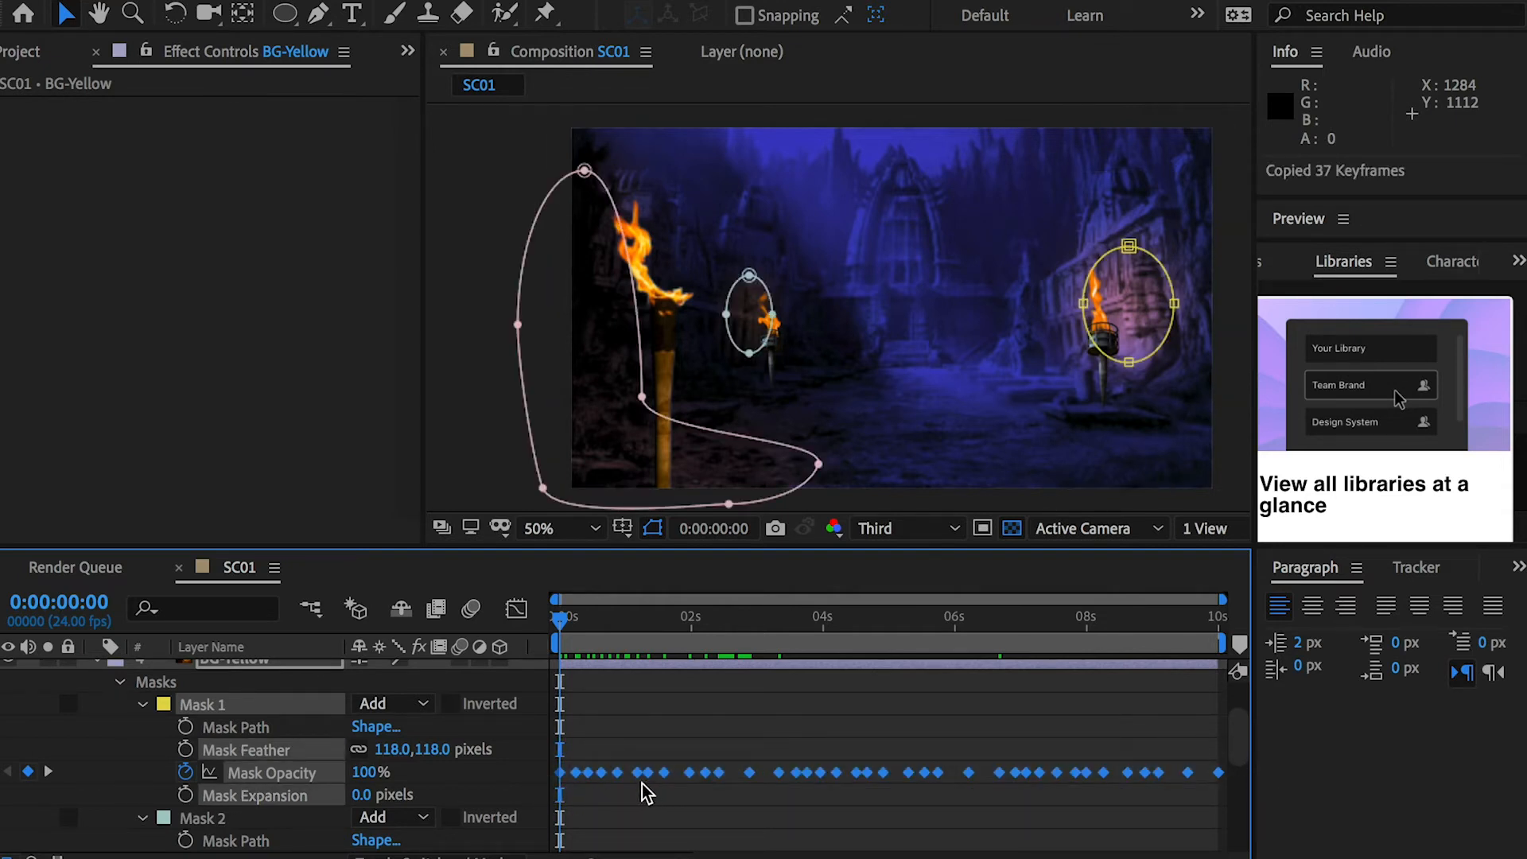
scroll(260, 807, "down", 1)
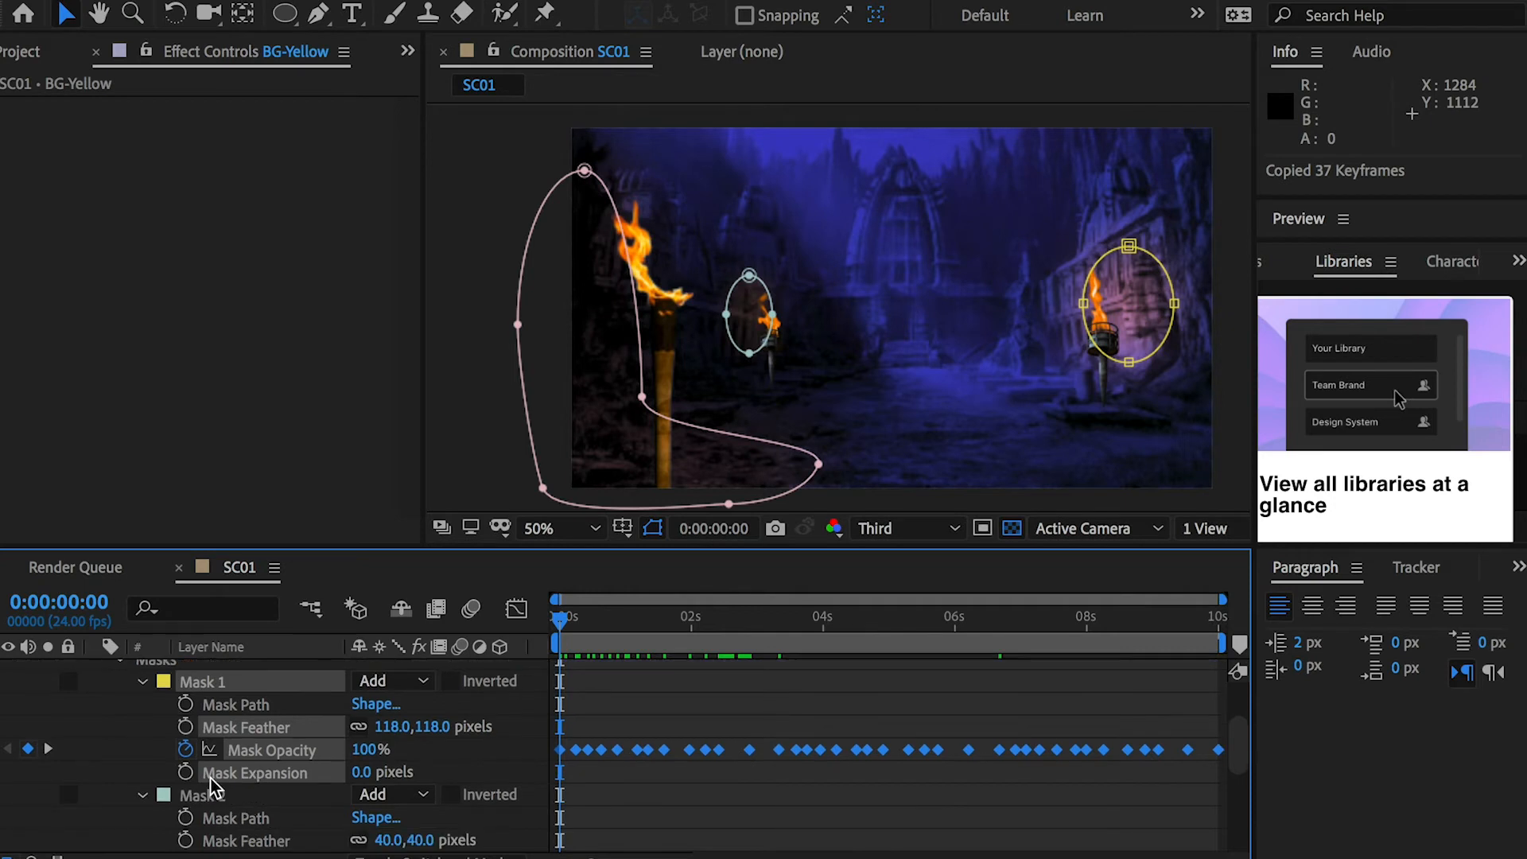
left_click(211, 796)
scroll(209, 794, "down", 4)
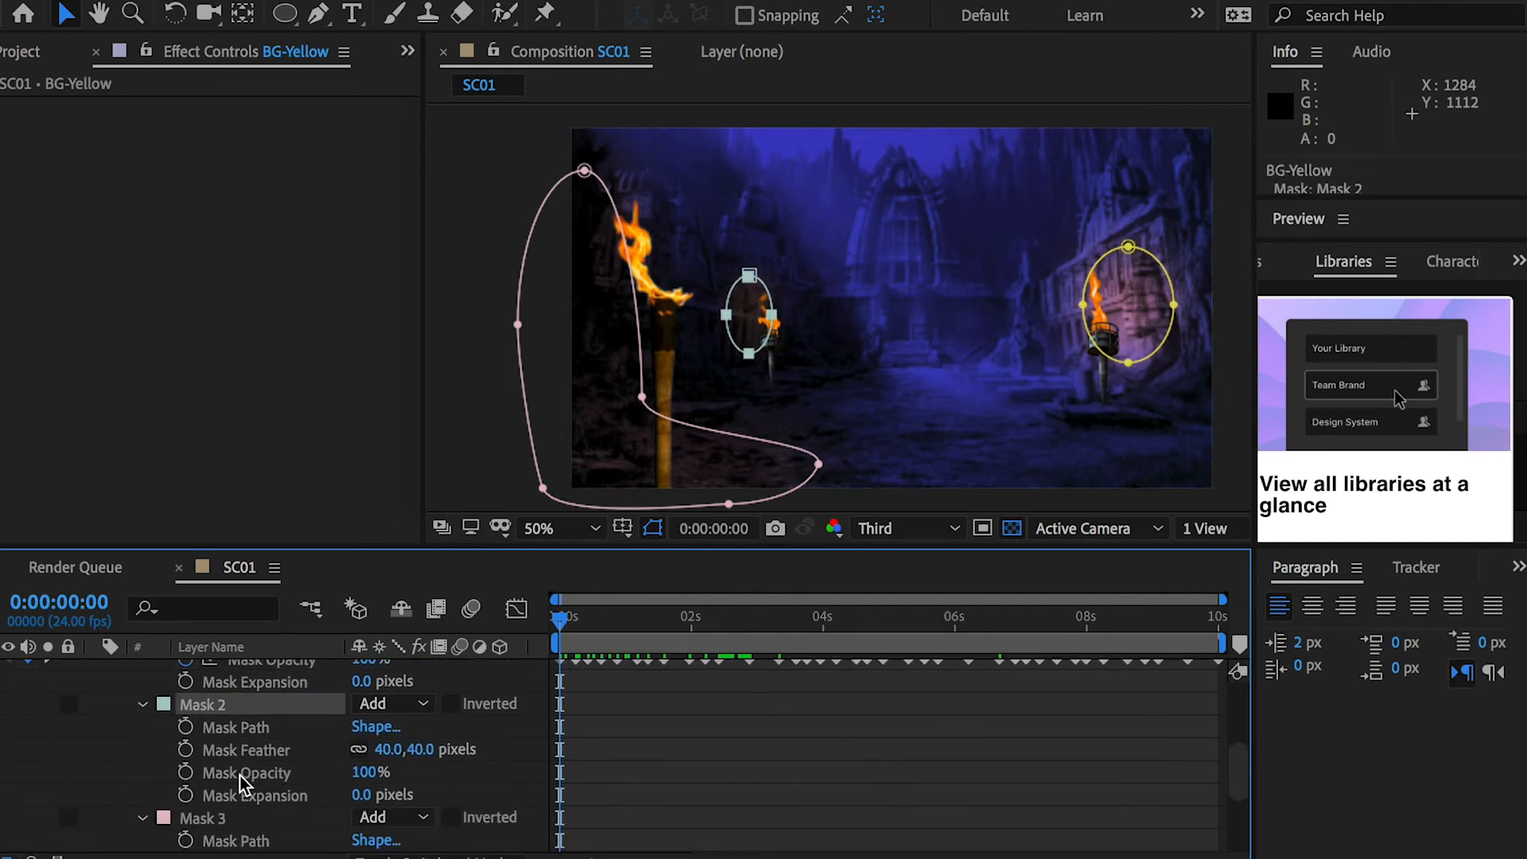
left_click(247, 773)
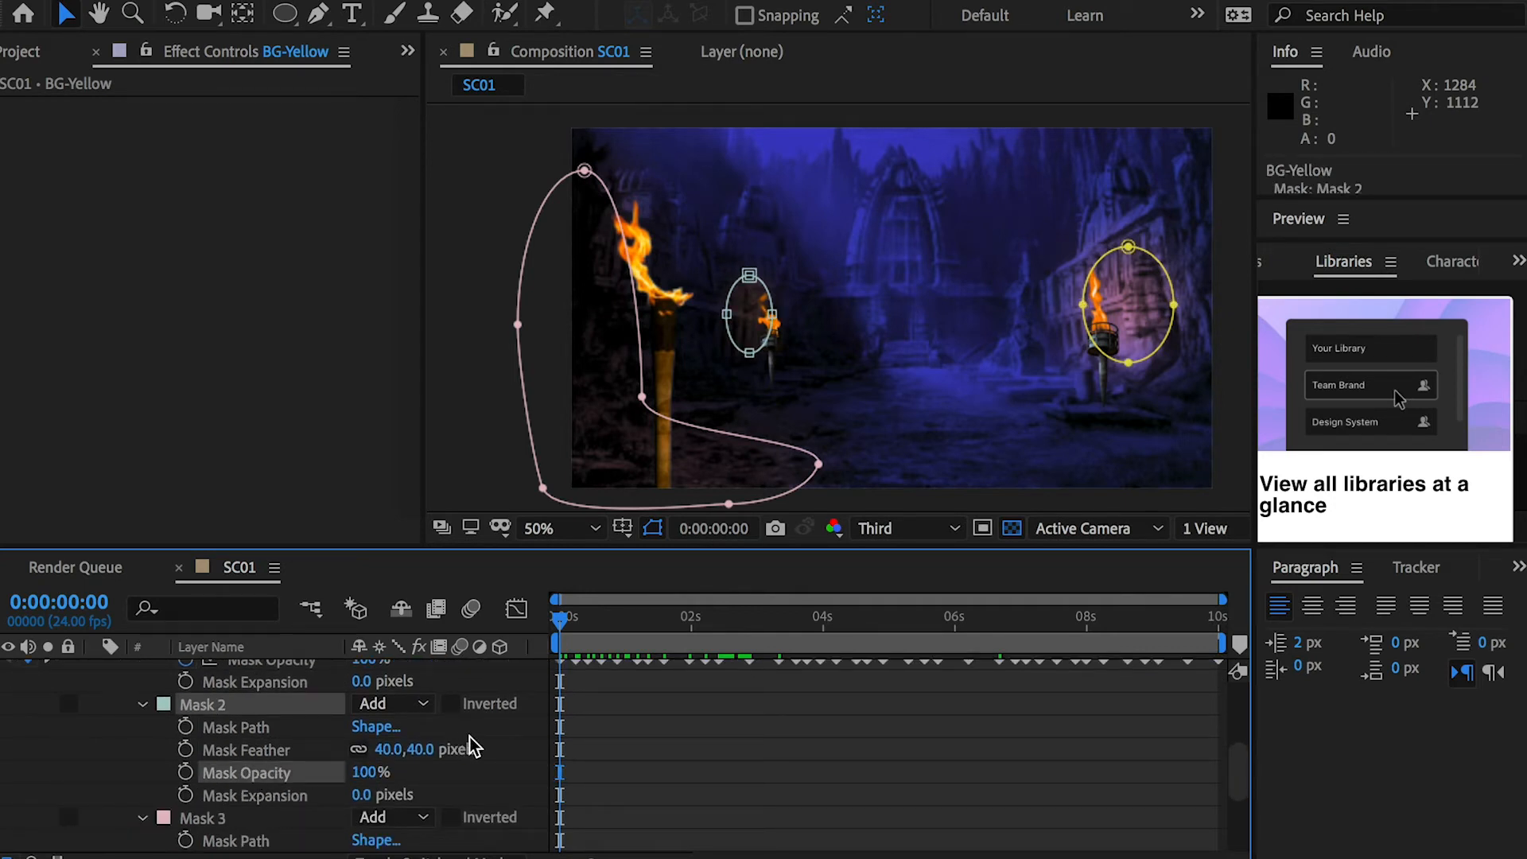
key("ctrl+v")
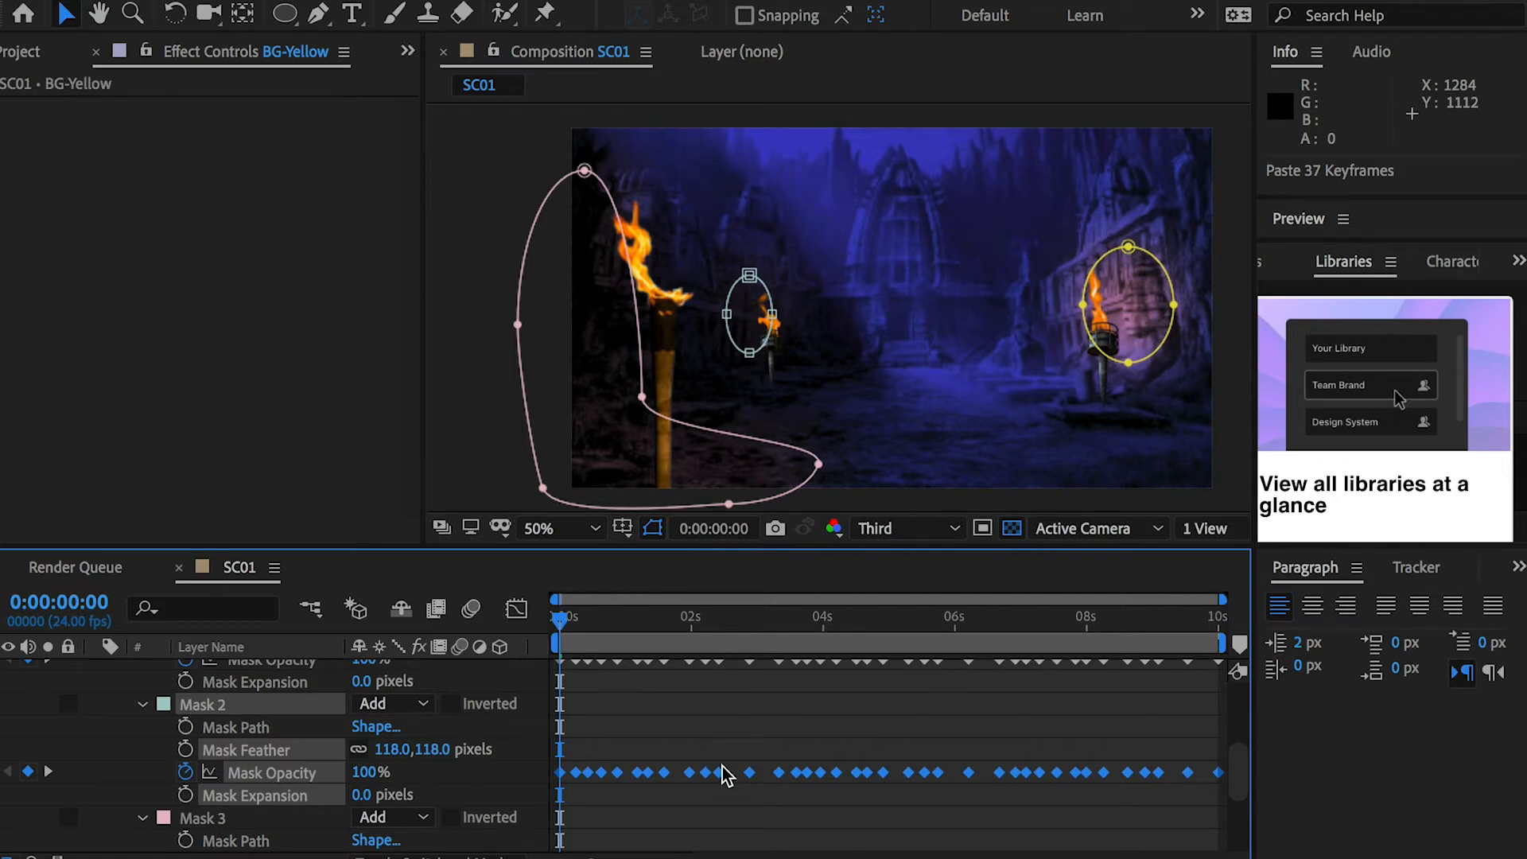
Step: Shift Mask 2's whole opacity keyframe sequence about 8 frames earlier and preview the flicker
left_click_drag(722, 775, 699, 779)
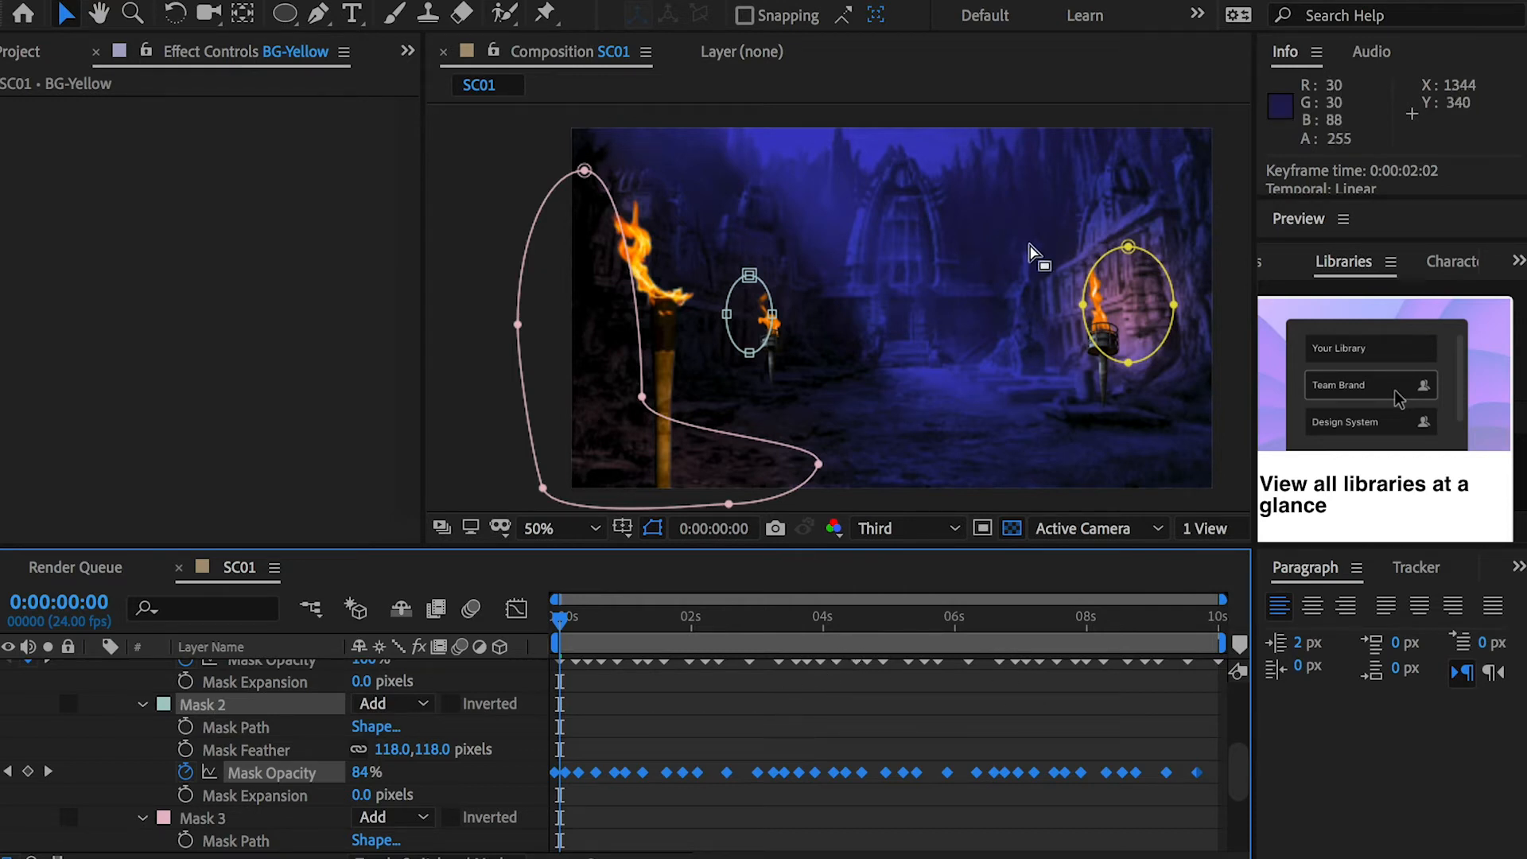
left_click(751, 354)
key("space")
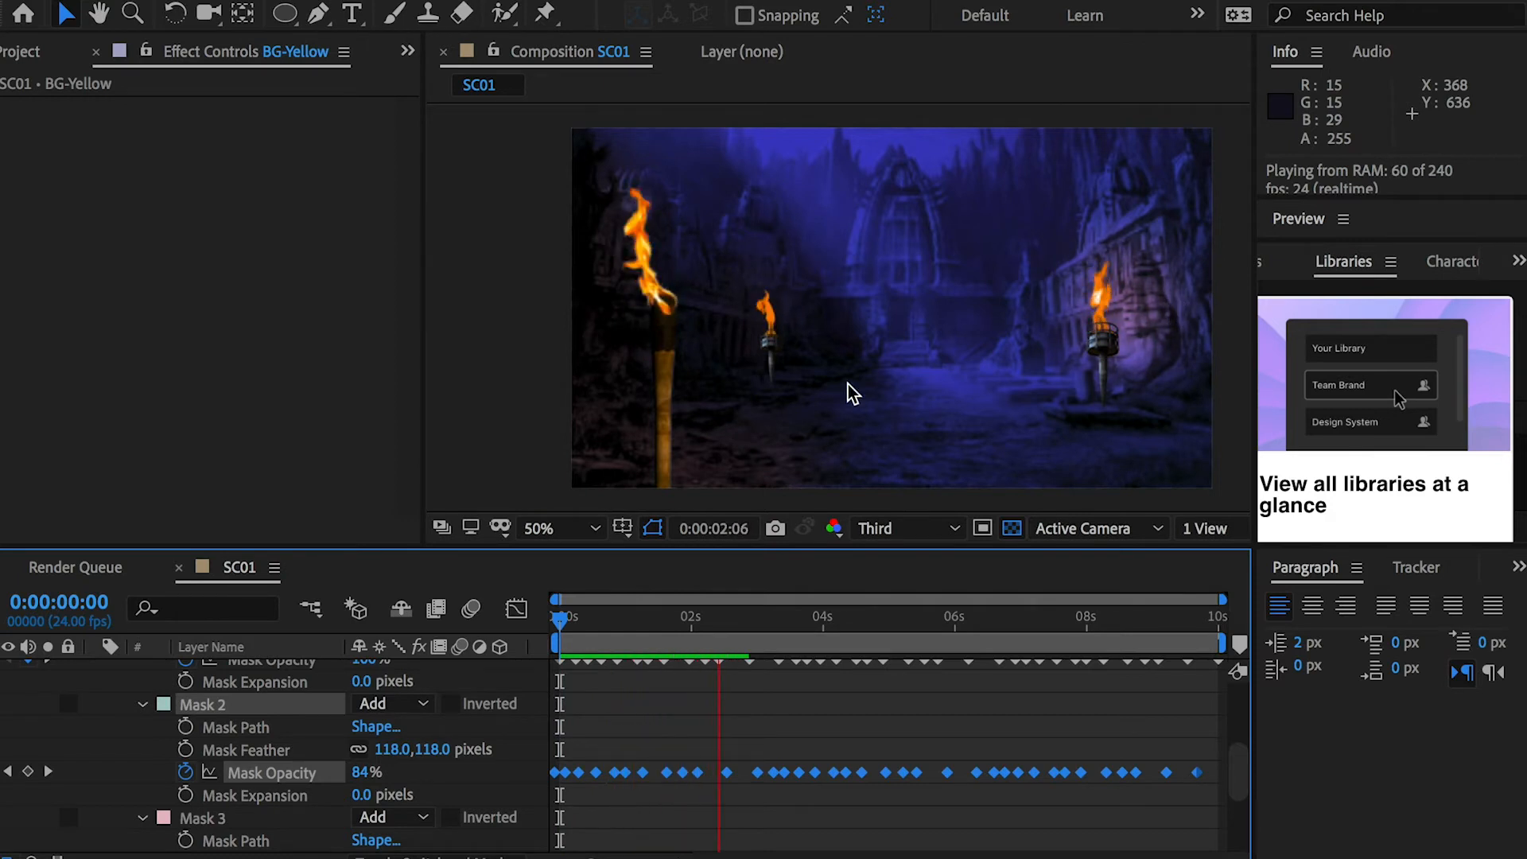
key("space")
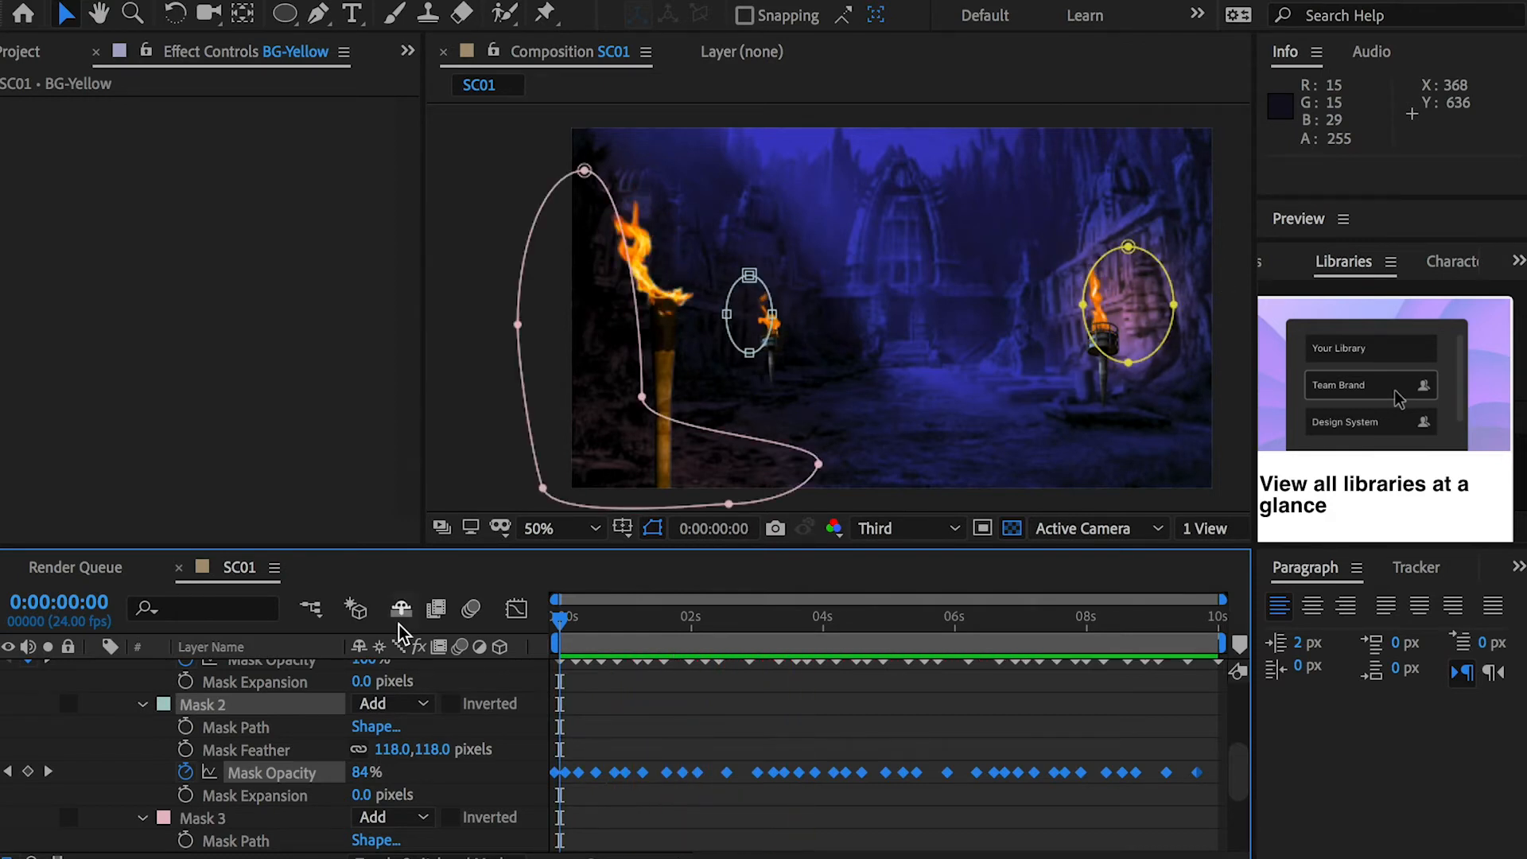
Step: Paste the copied keyframes onto Mask 3's opacity and shift the sequence so it starts at 0:00:00:10
left_click(202, 818)
scroll(202, 823, "down", 3)
left_click(232, 753)
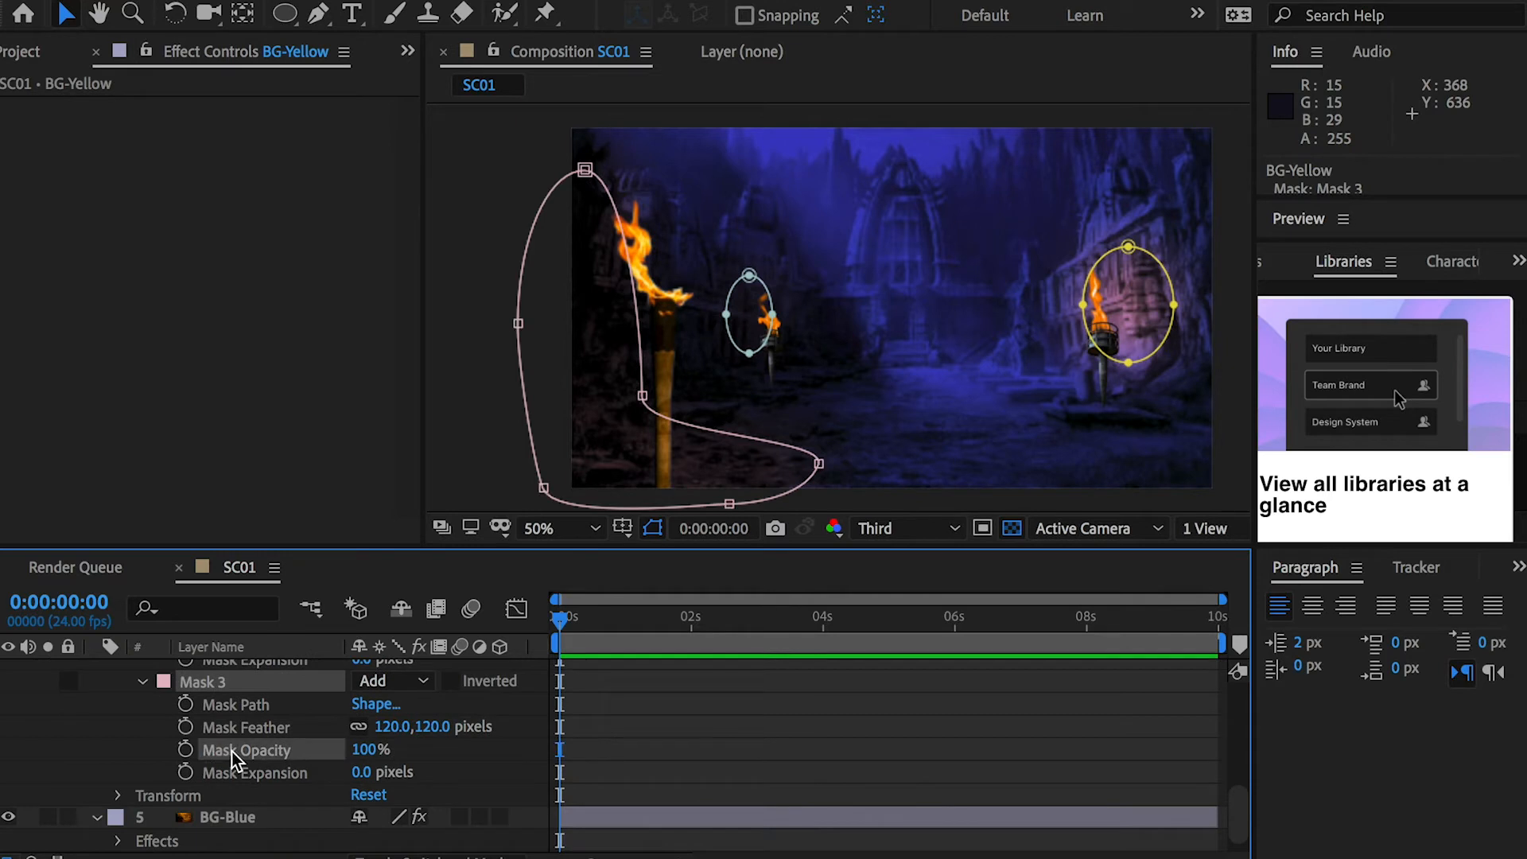
key("ctrl+v")
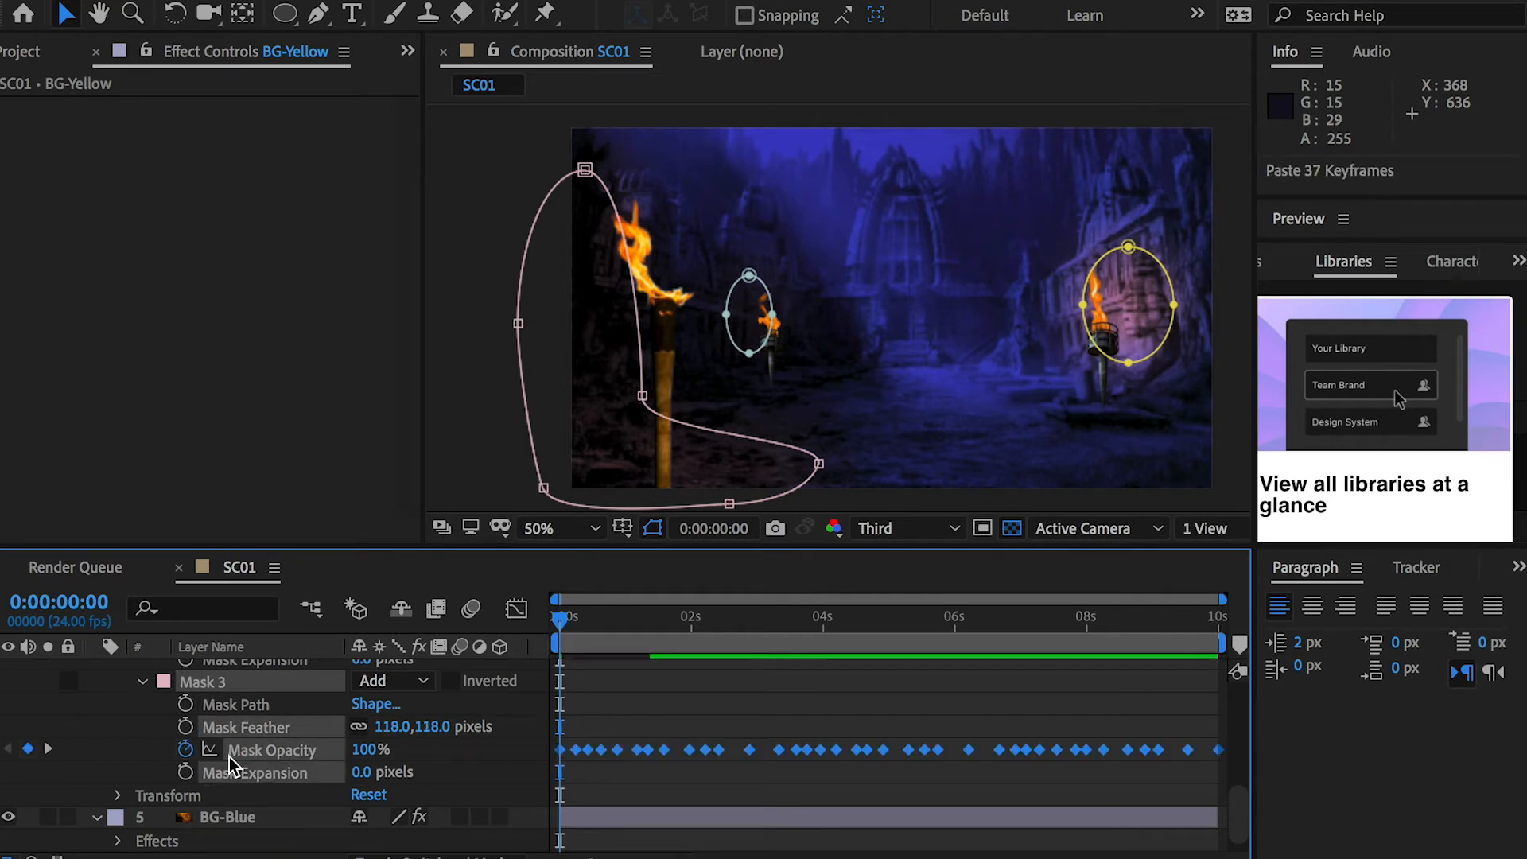
left_click_drag(562, 752, 588, 753)
Step: Add Mask 3 opacity keyframes of 100% at 0:00:00:00 and 86% at 0:00:00:04
left_click(605, 781)
left_click_drag(1222, 602, 755, 612)
left_click(27, 749)
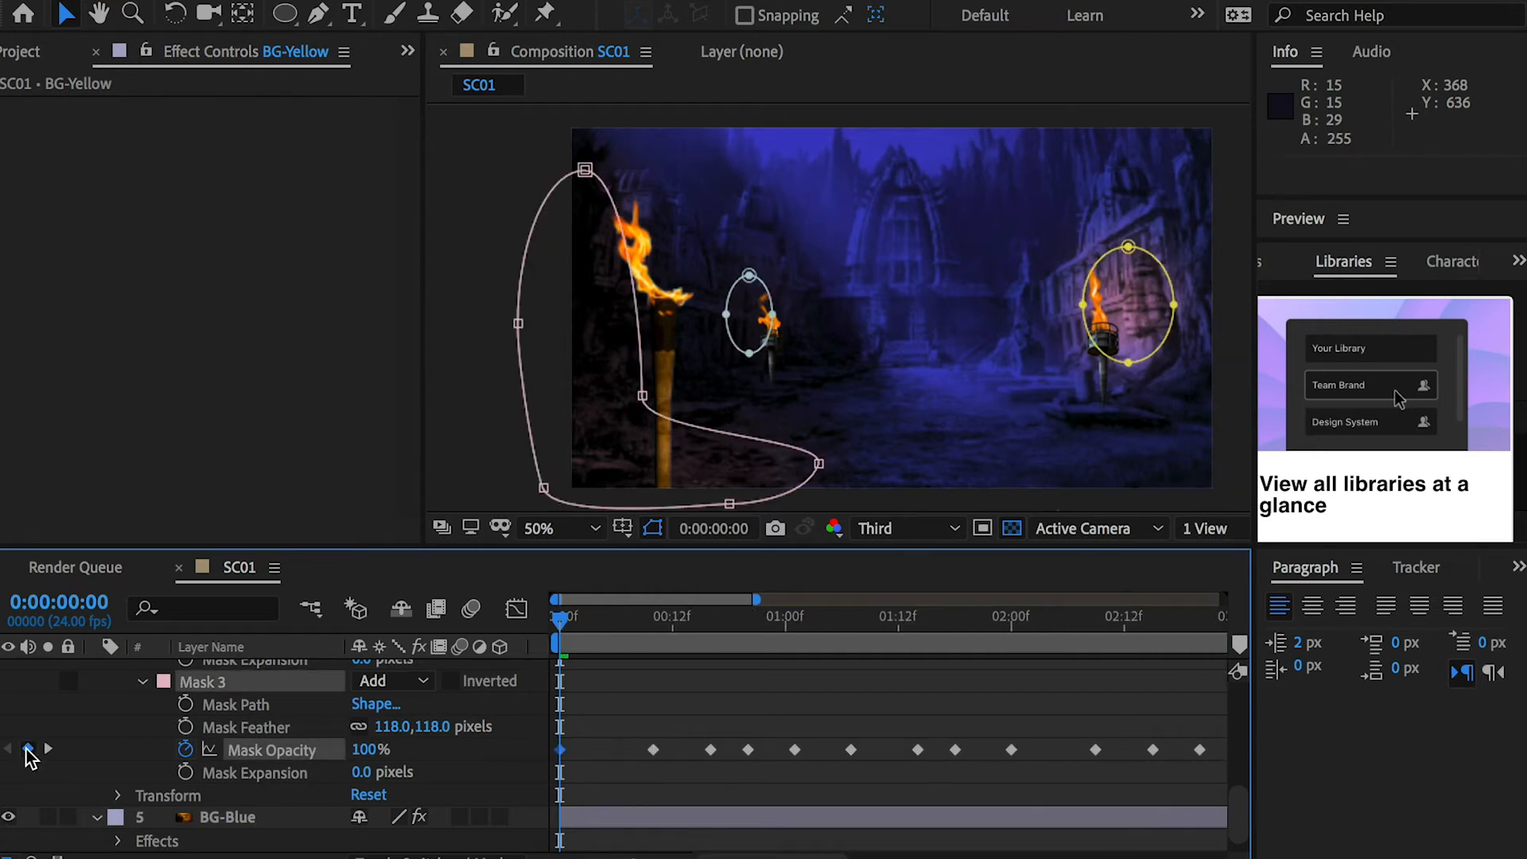
left_click_drag(603, 620, 598, 620)
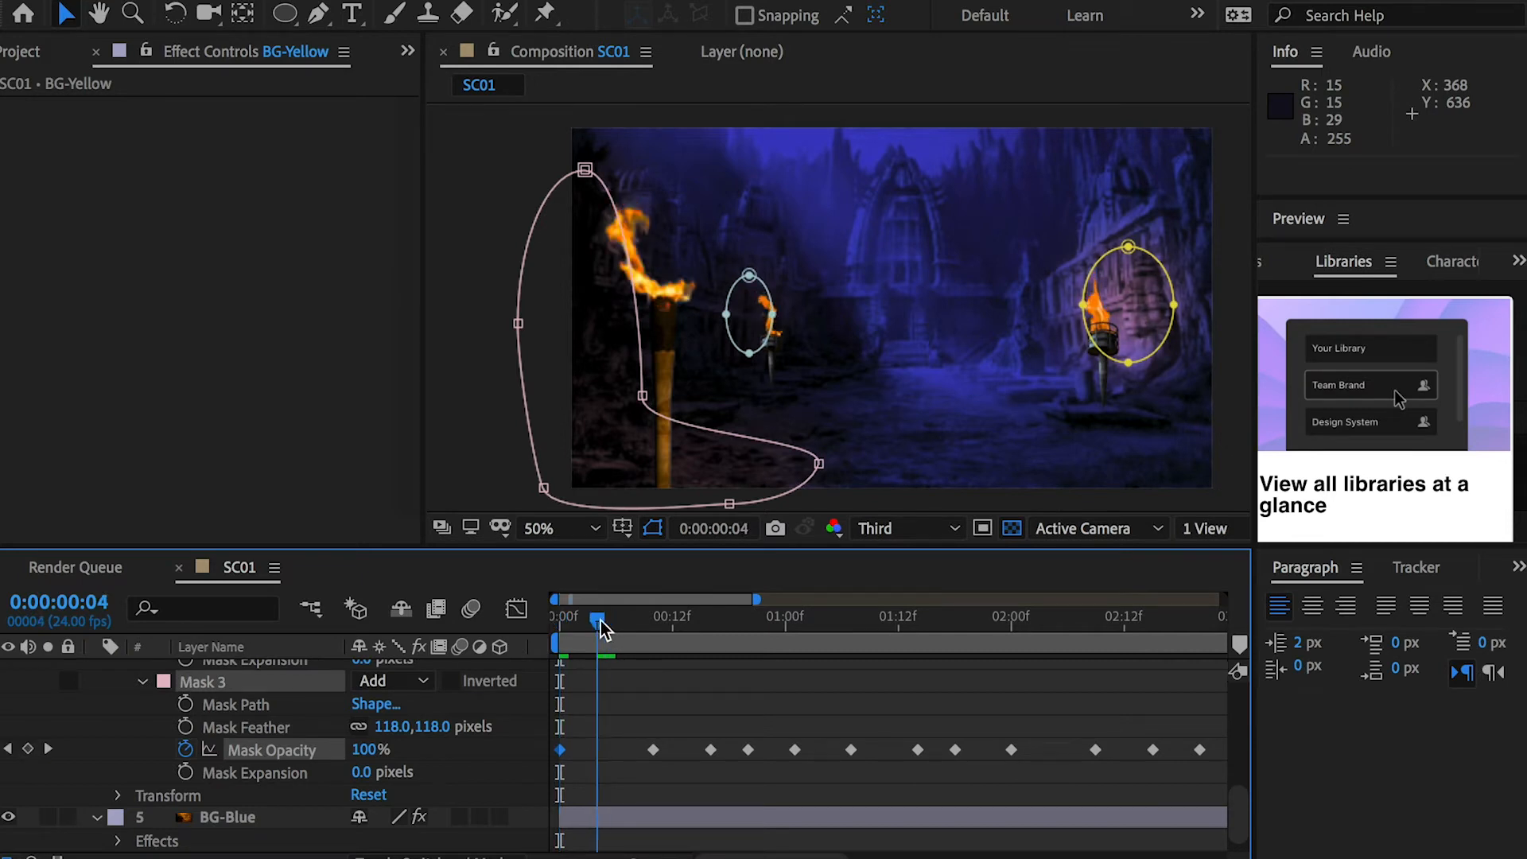
left_click_drag(362, 751, 351, 752)
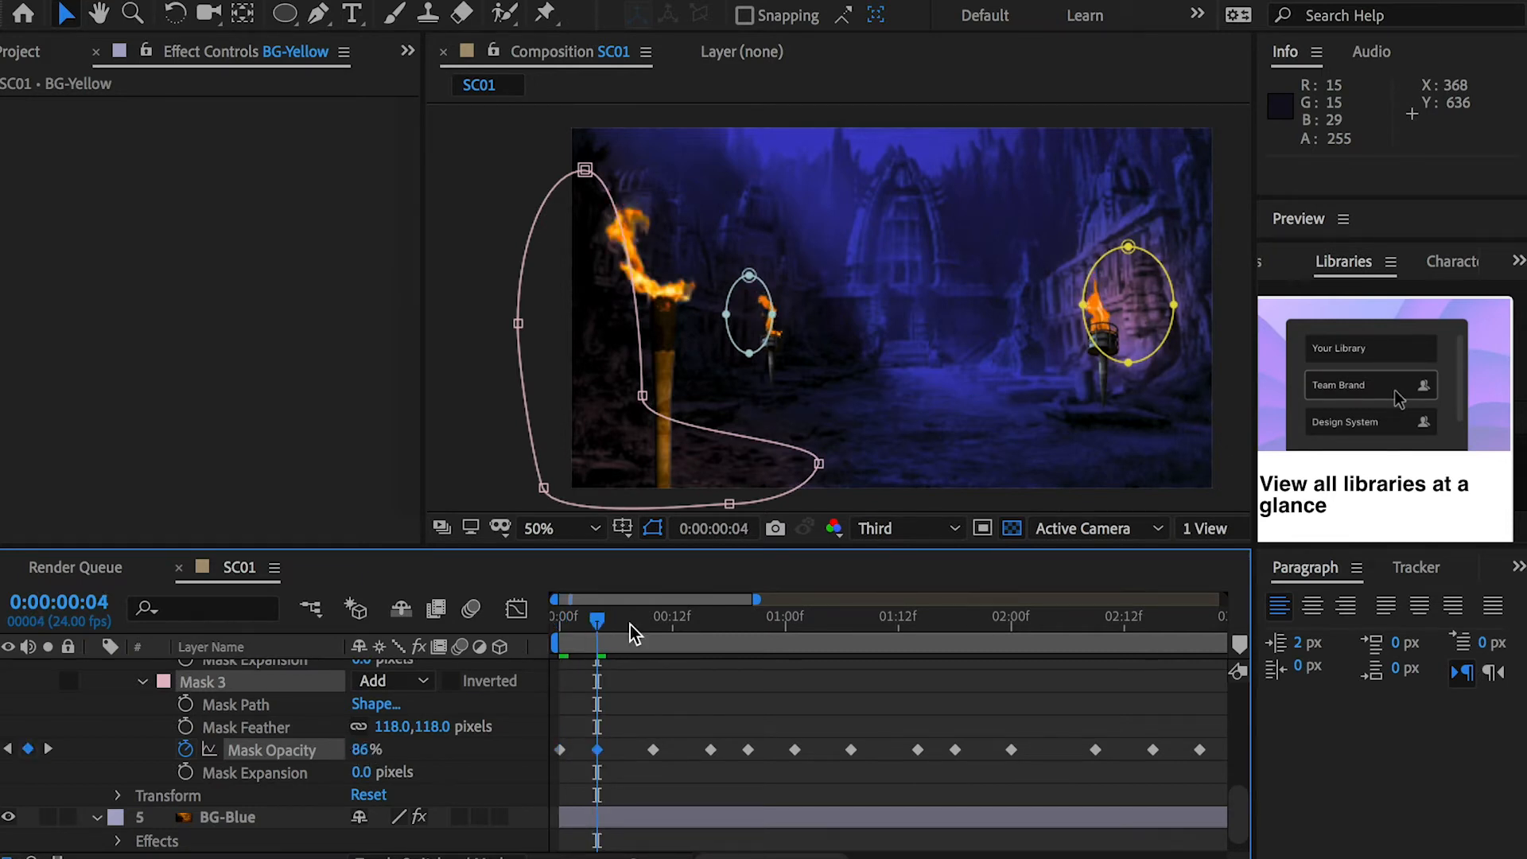
Step: Set Mask 3's opacity keyframe at 0:00:00:10 to 92% and preview the flicker over the full composition
left_click_drag(605, 621, 712, 624)
left_click(654, 618)
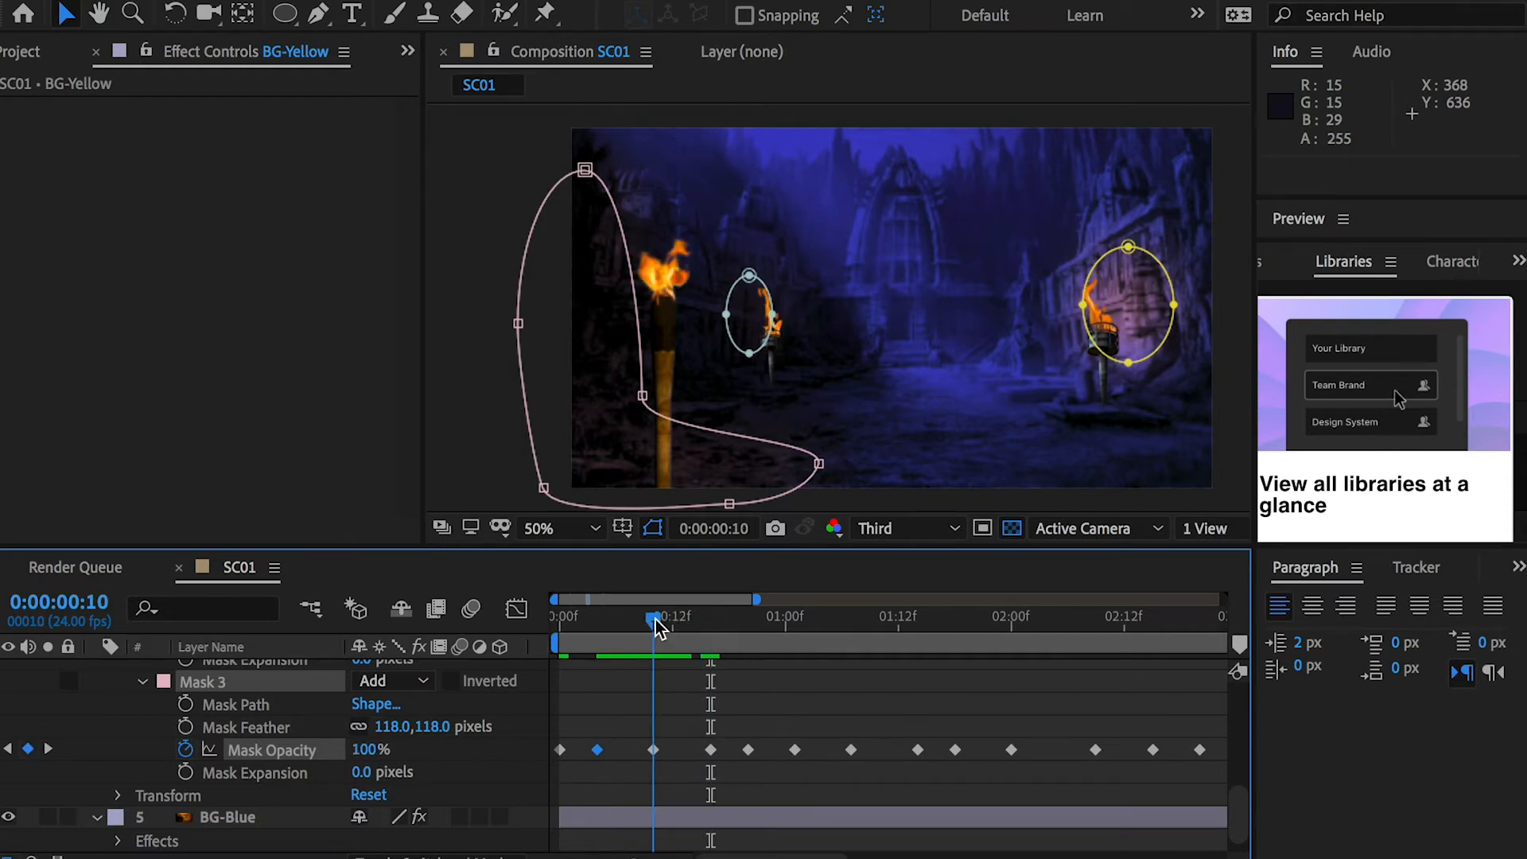
left_click_drag(362, 750, 346, 753)
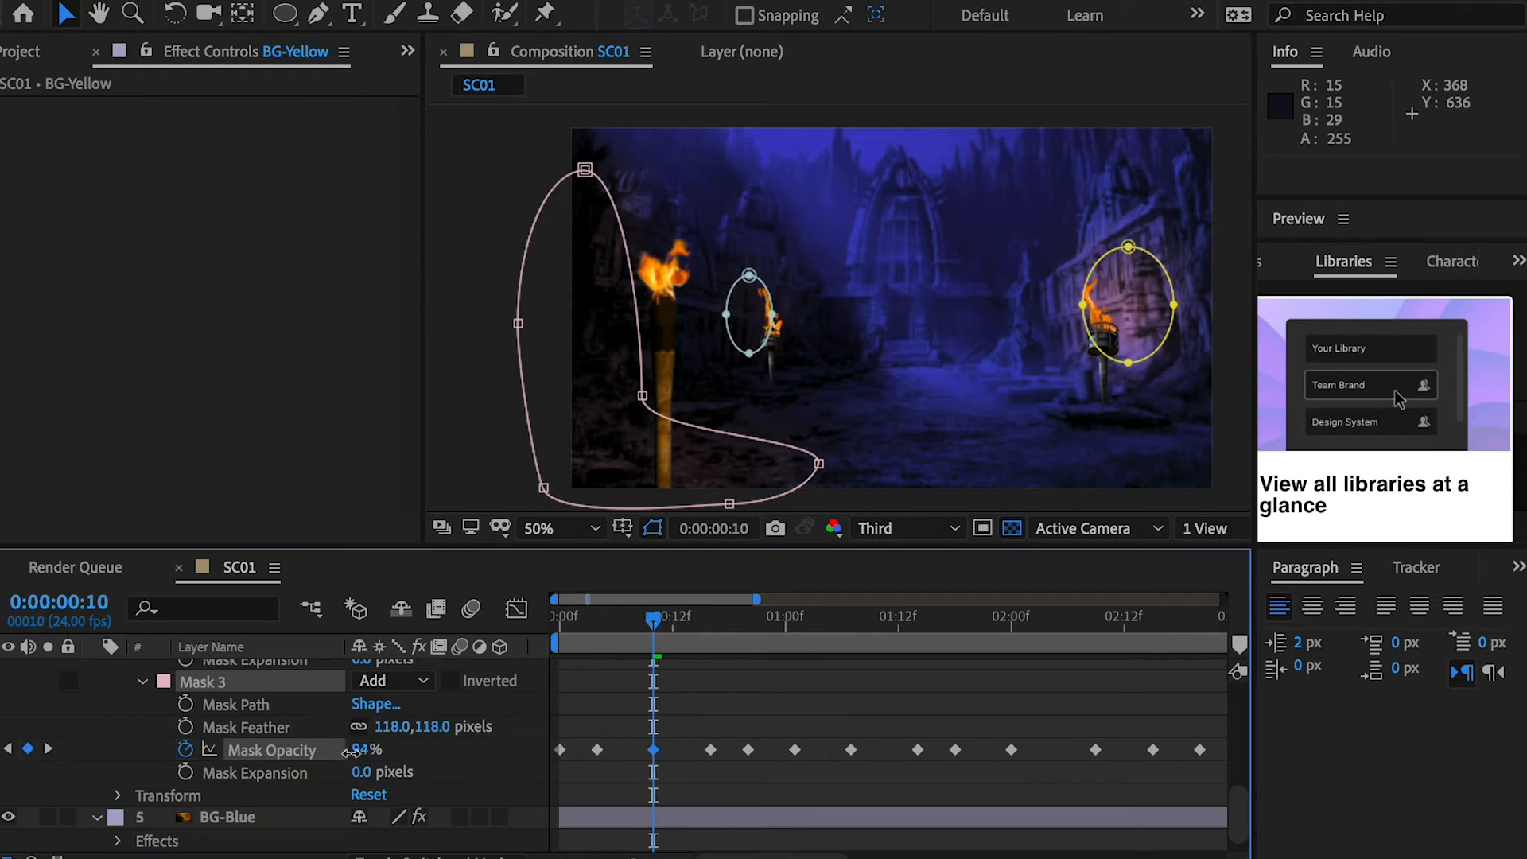
left_click(614, 777)
left_click_drag(756, 600, 1351, 550)
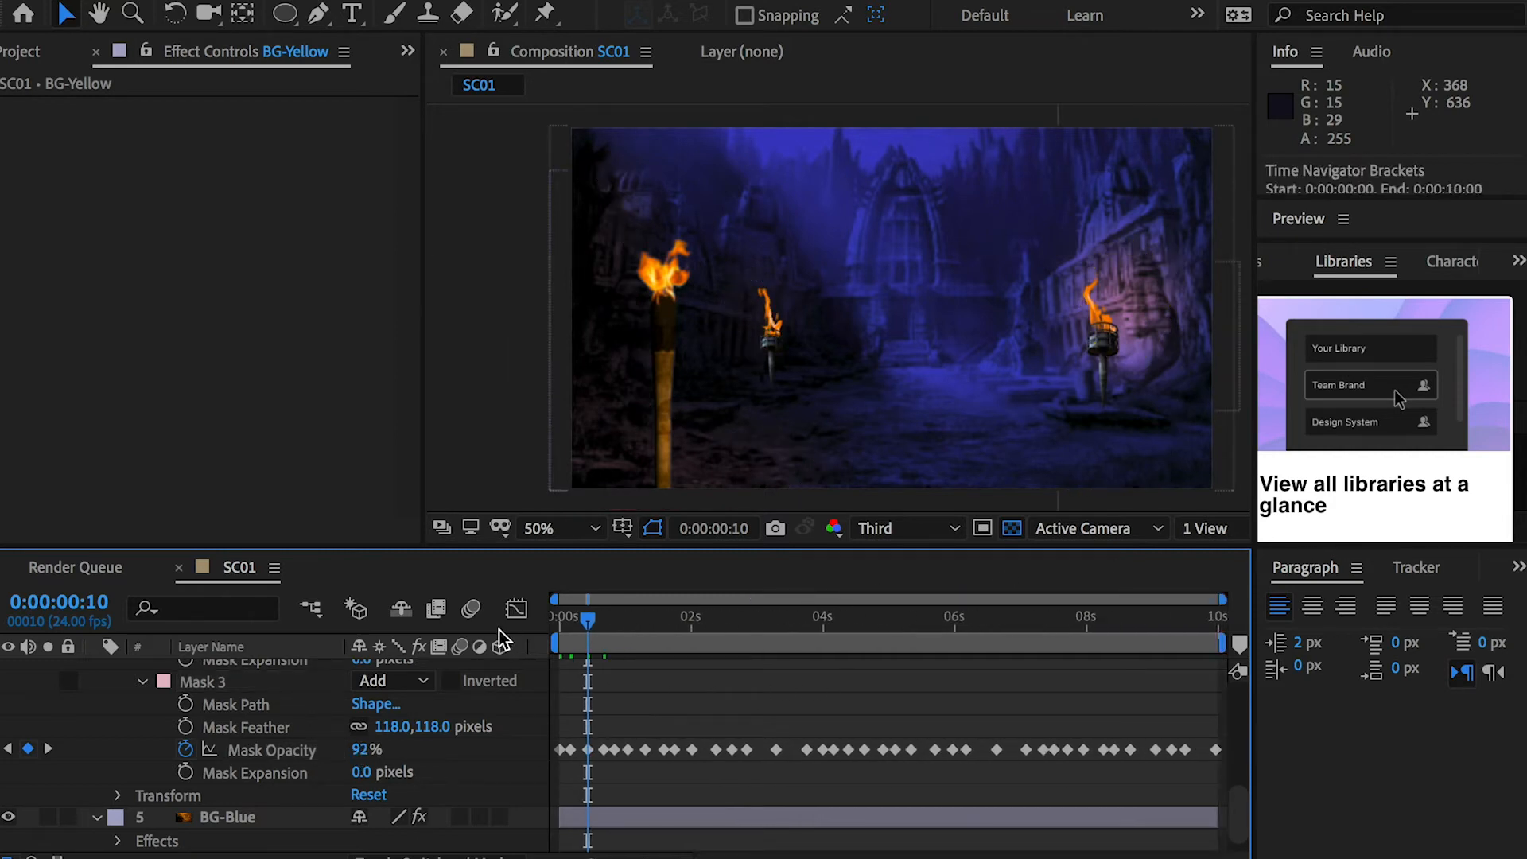
key("space")
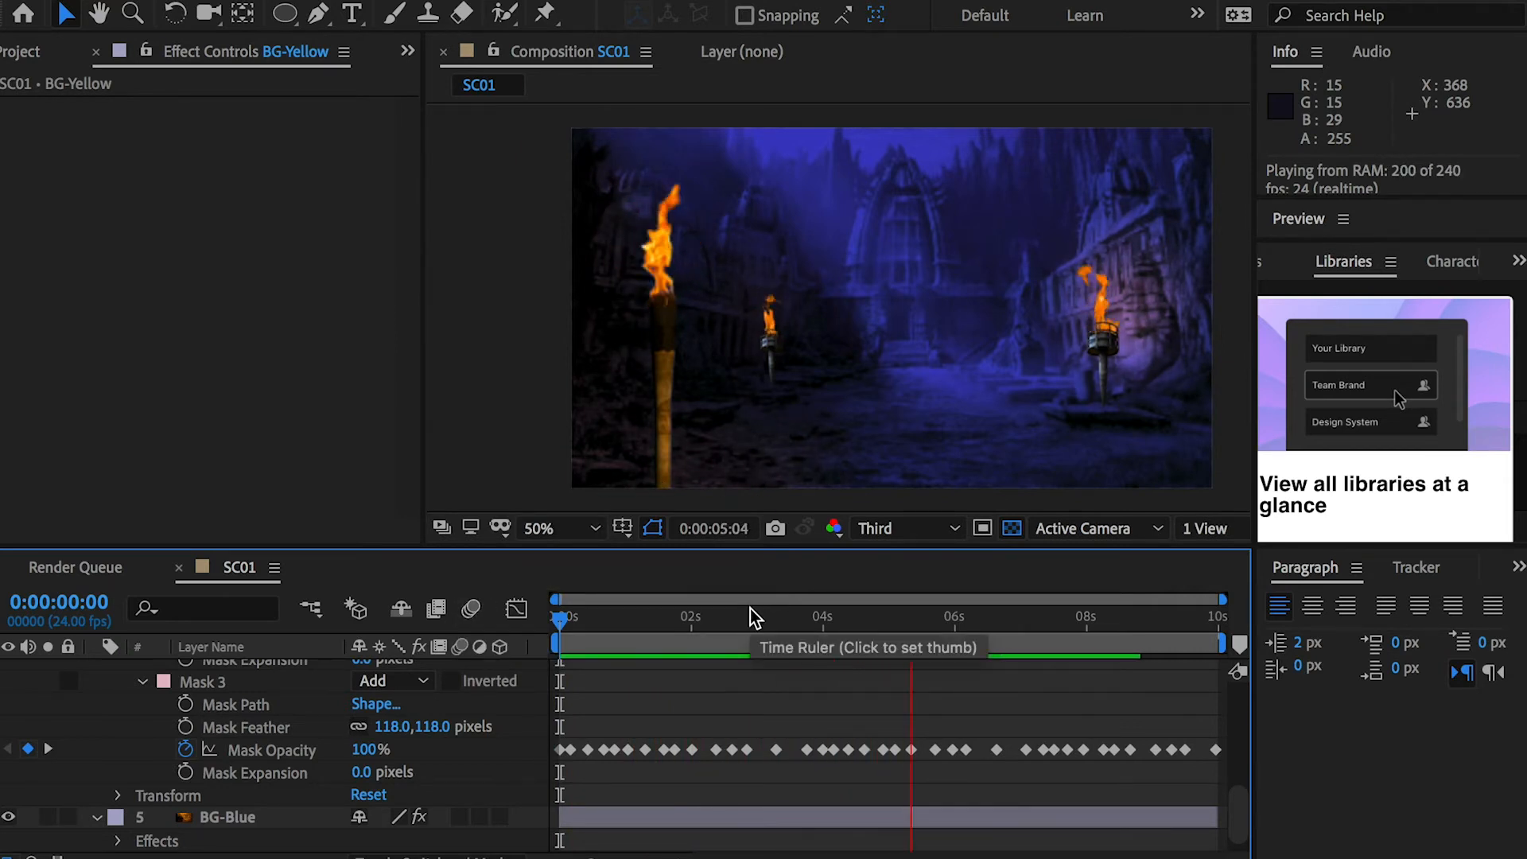
key("space")
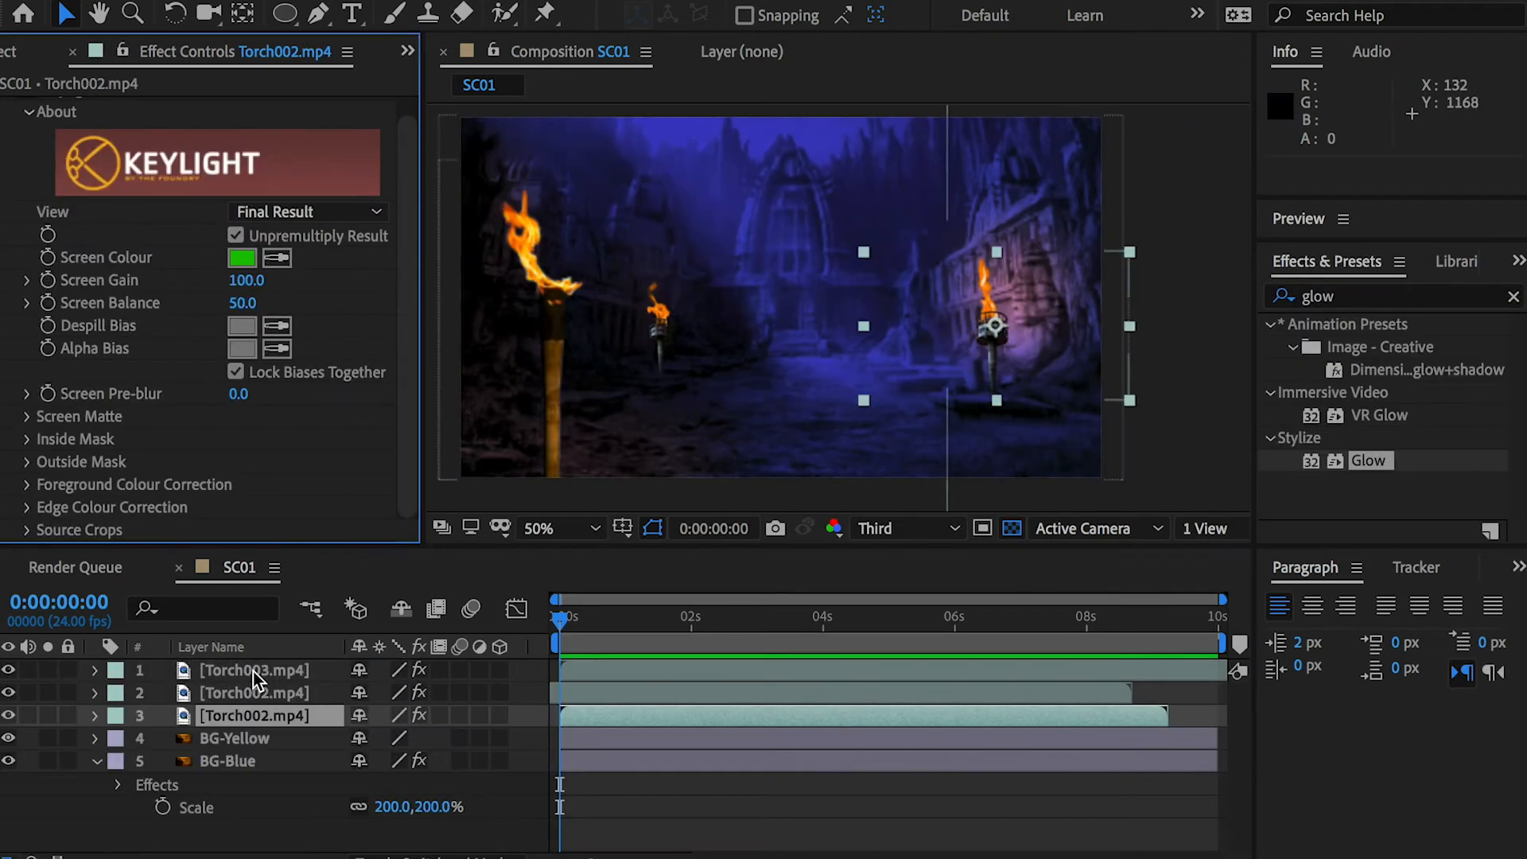
Step: Pre-compose duplicates of the three torch layers as TorchTogether with all attributes moved, and hide the original torch layers
left_click(253, 672, "shift")
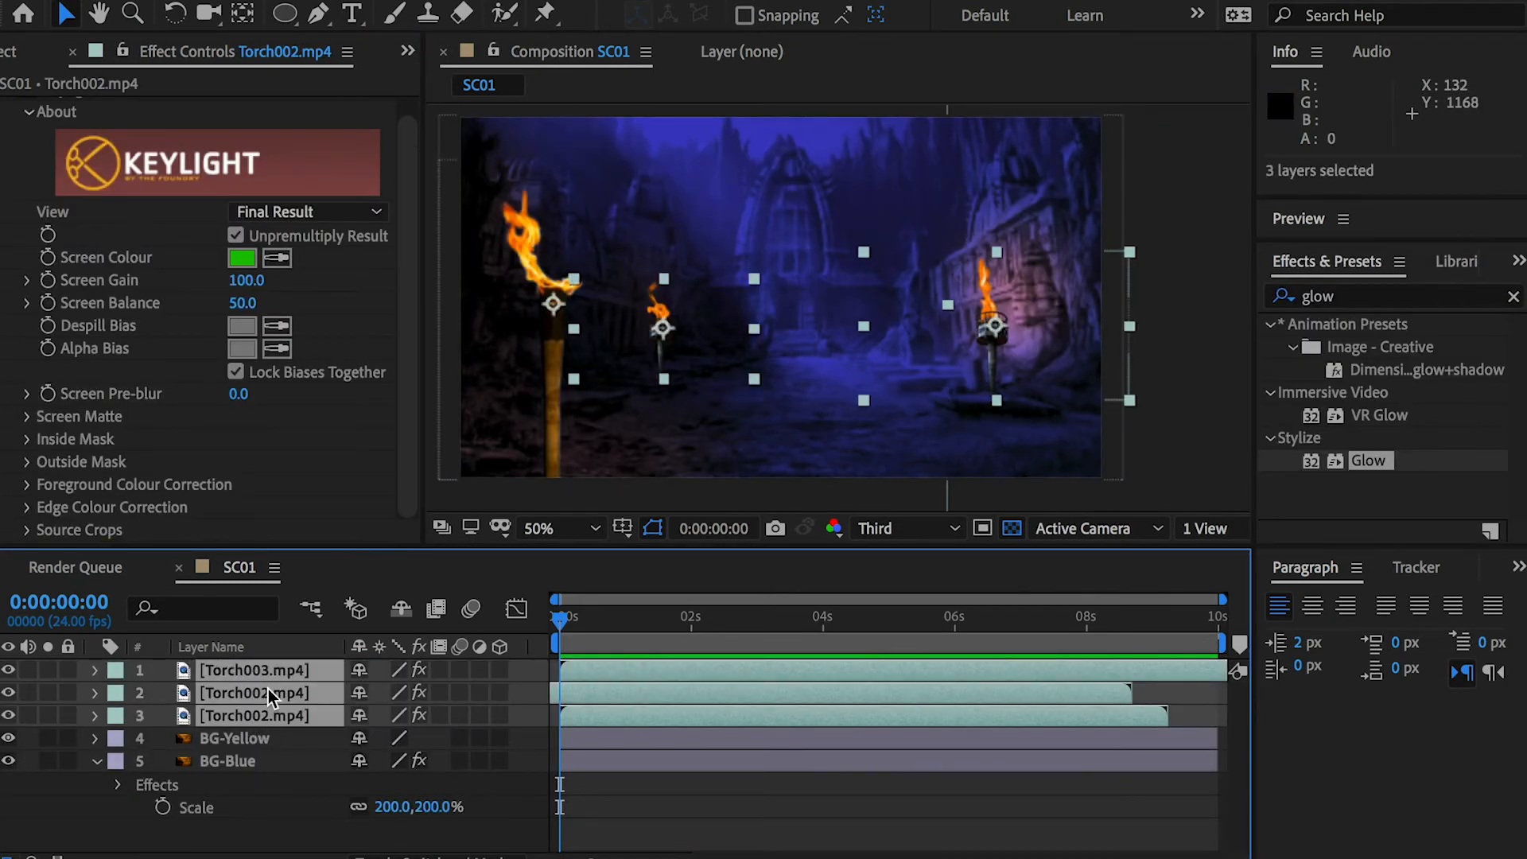
key("ctrl+d")
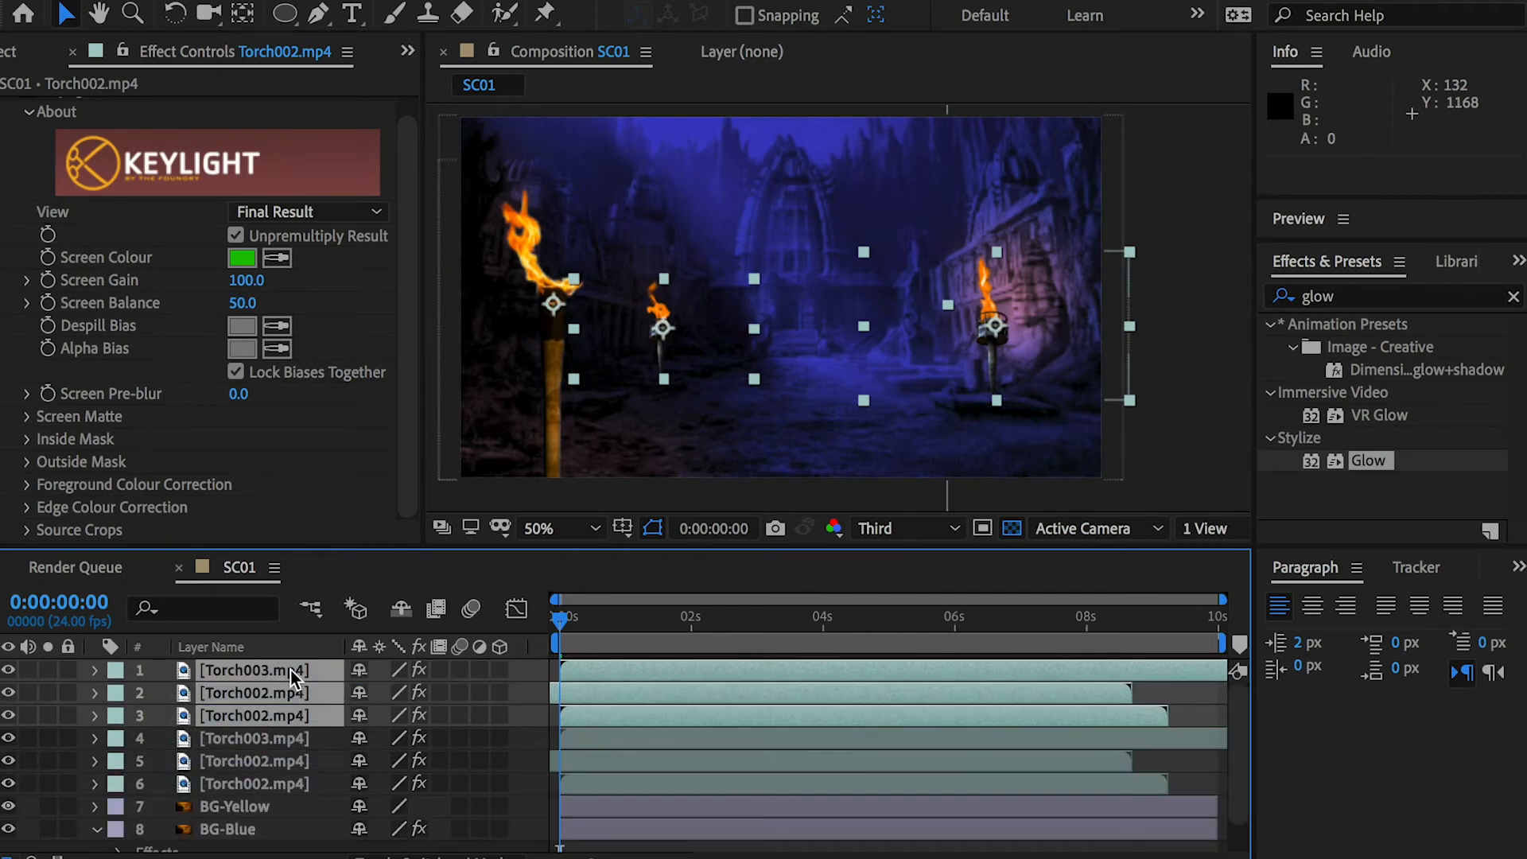
left_click(493, 0)
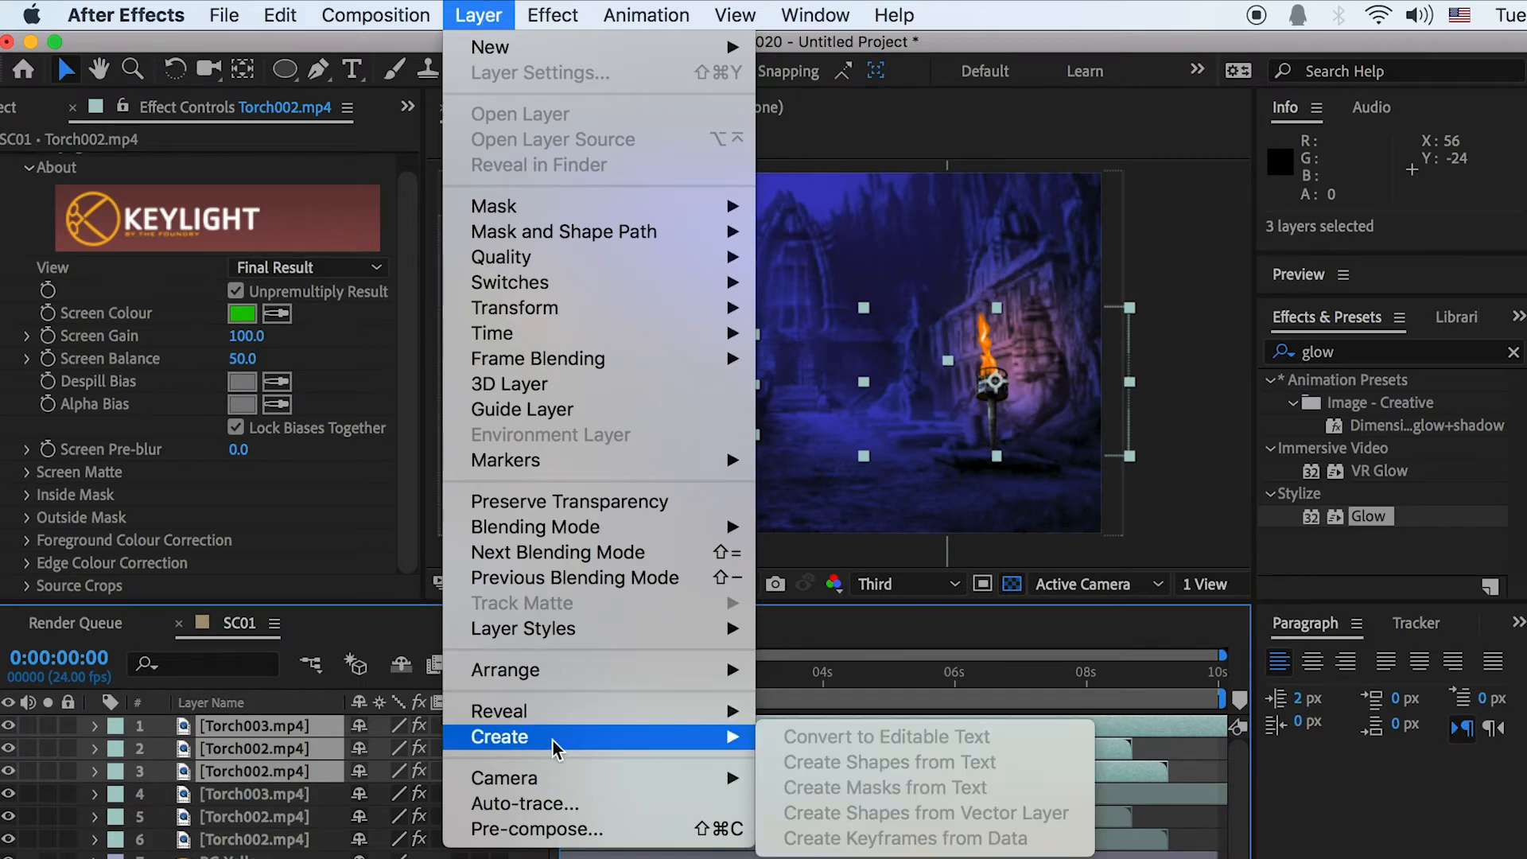
left_click(577, 830)
type("TorchTogether")
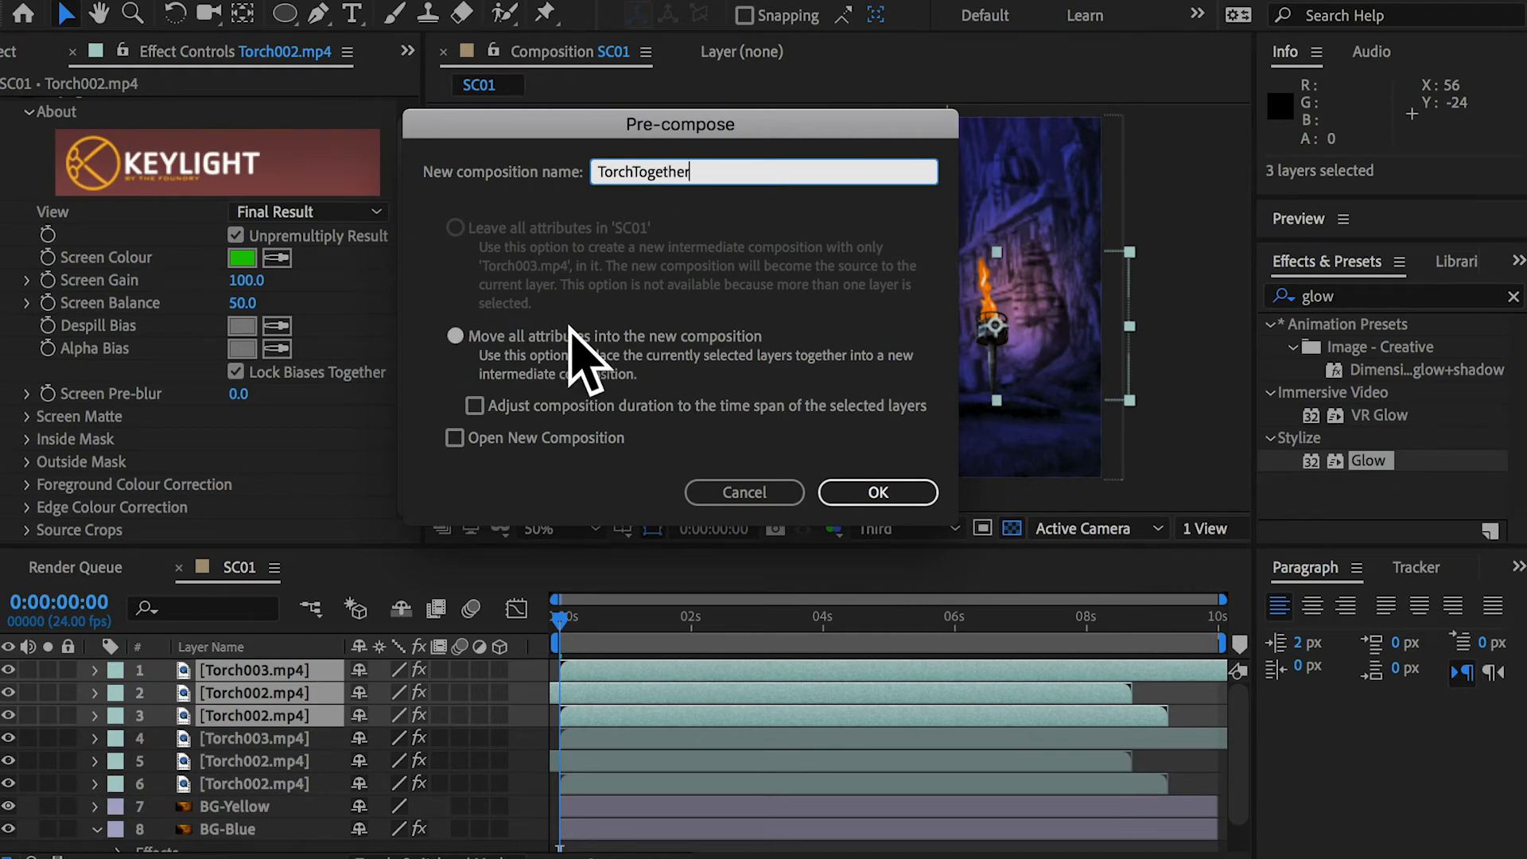
left_click(900, 495)
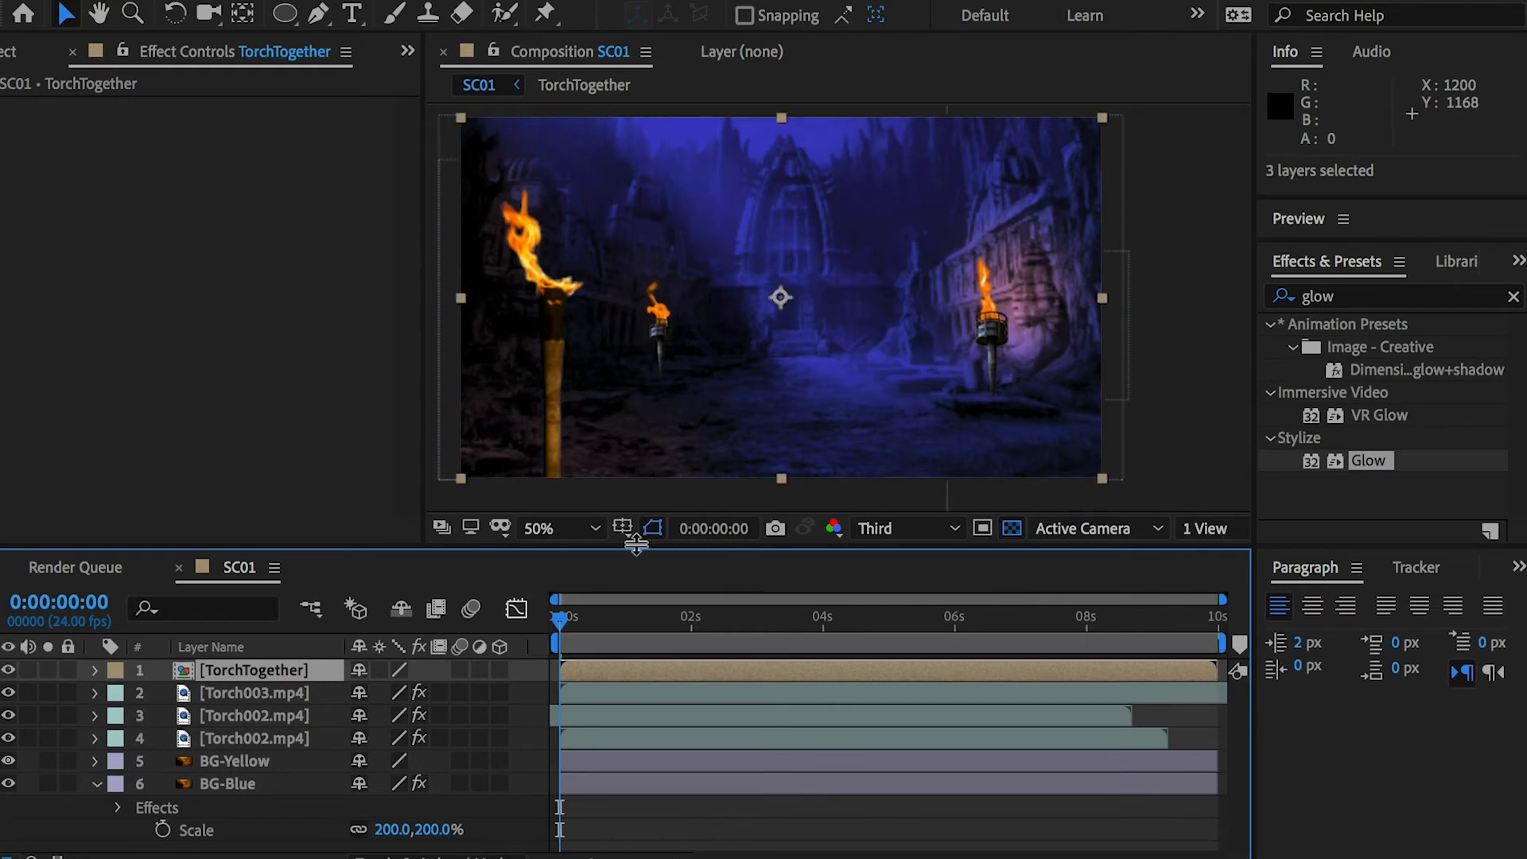
left_click_drag(7, 693, 9, 739)
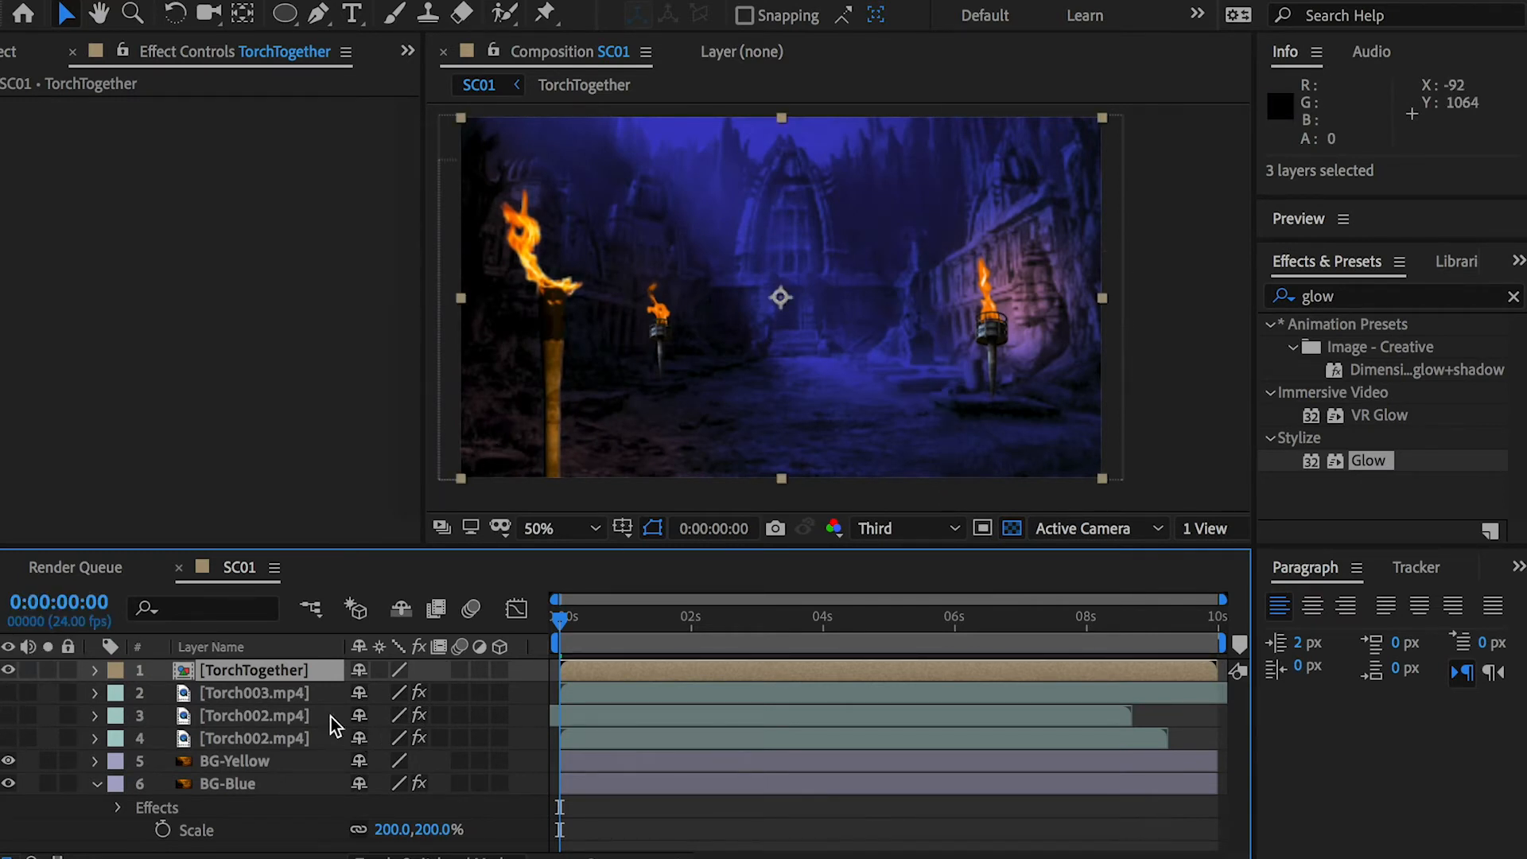
Step: Draw an elliptical mask on TorchTogether around the right-hand wall torch's flame and set its mode to None
left_click(270, 671)
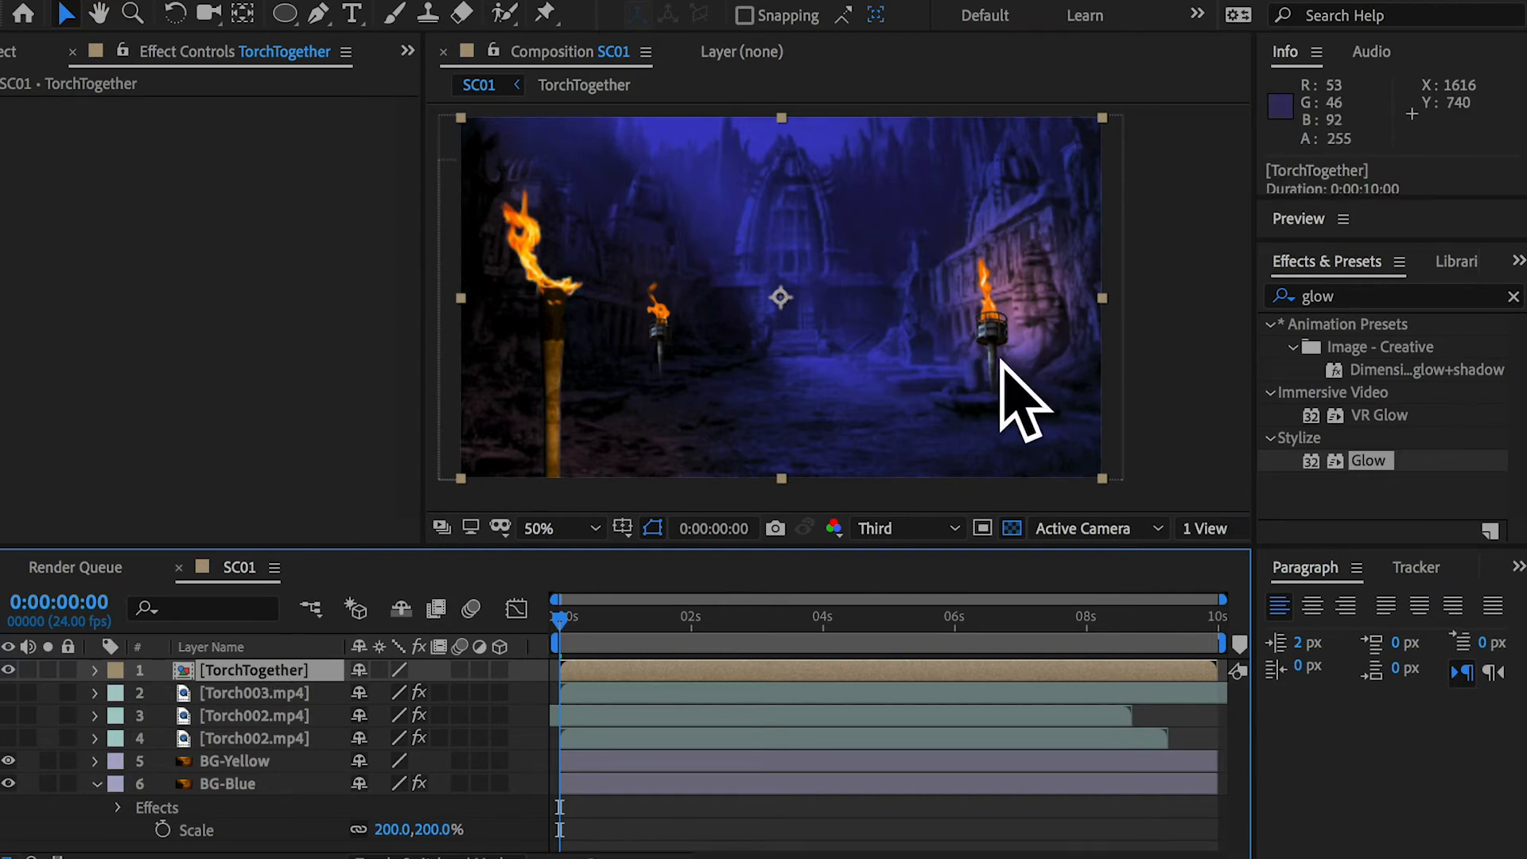
left_click(284, 14)
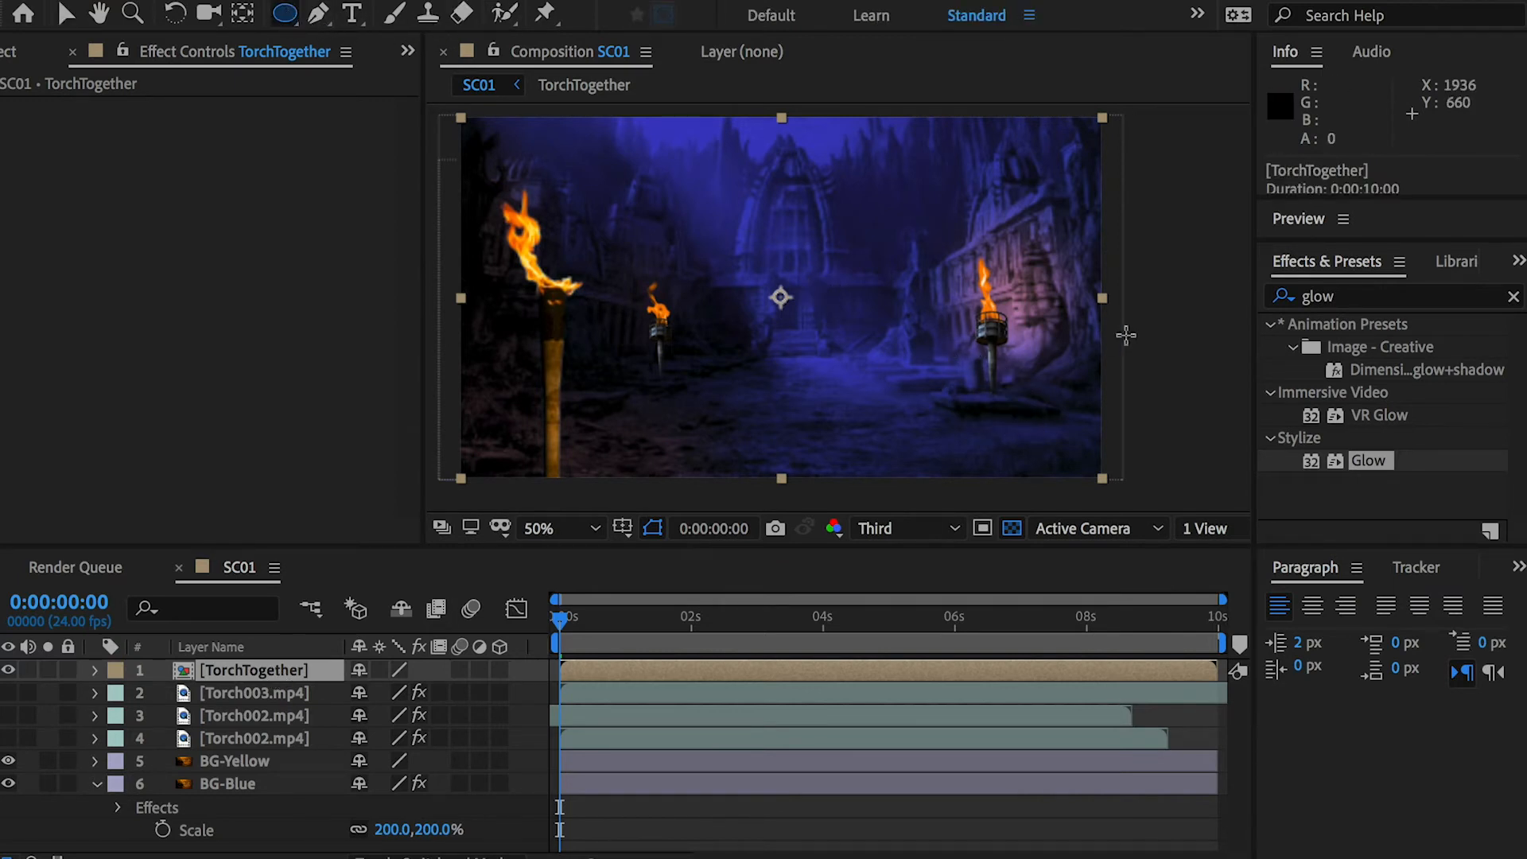
left_click_drag(926, 216, 1047, 322)
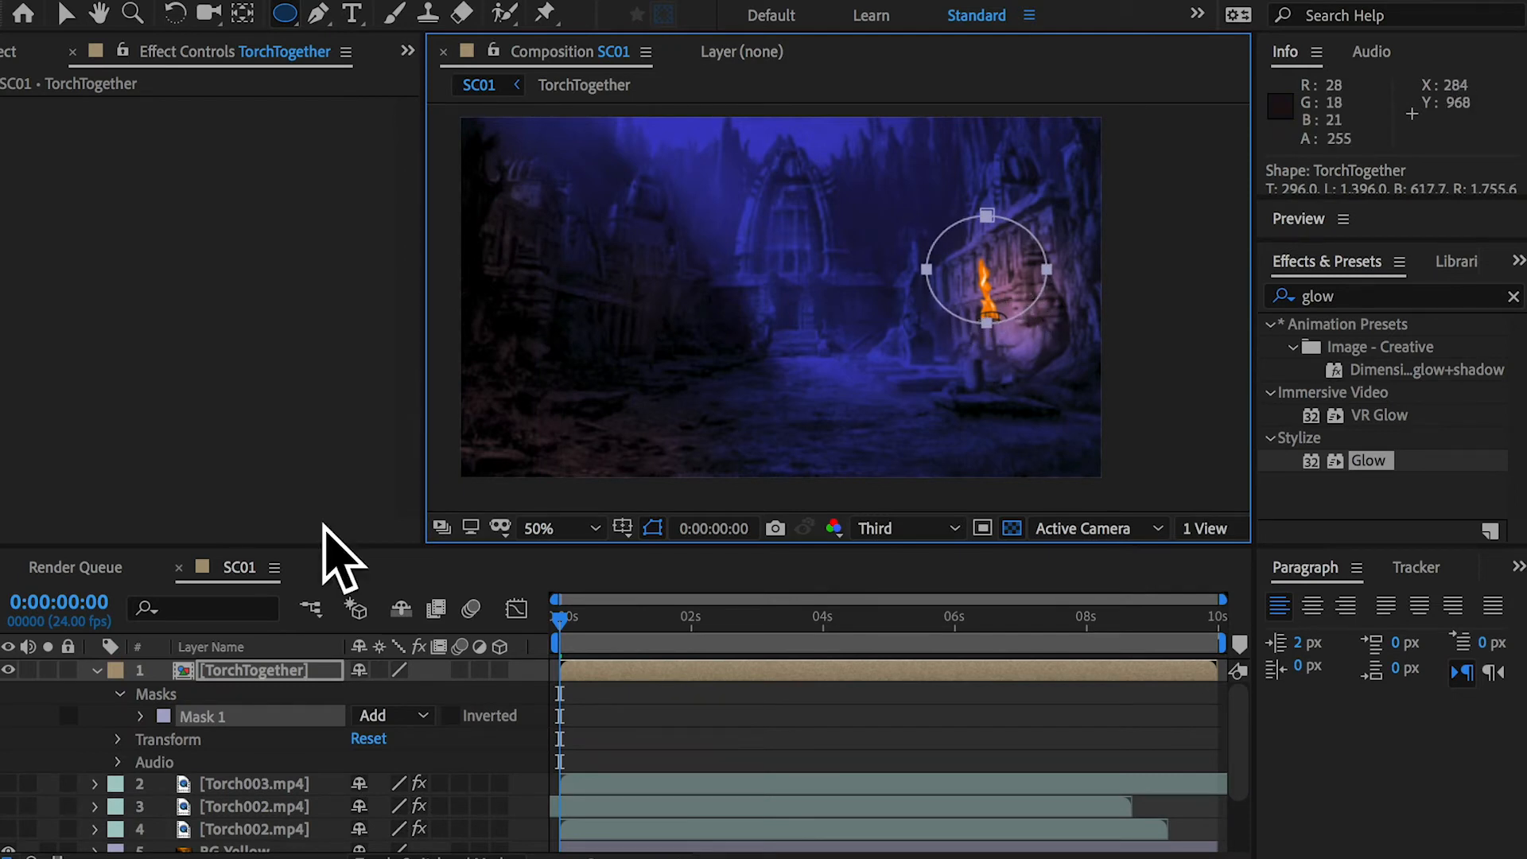
left_click(423, 714)
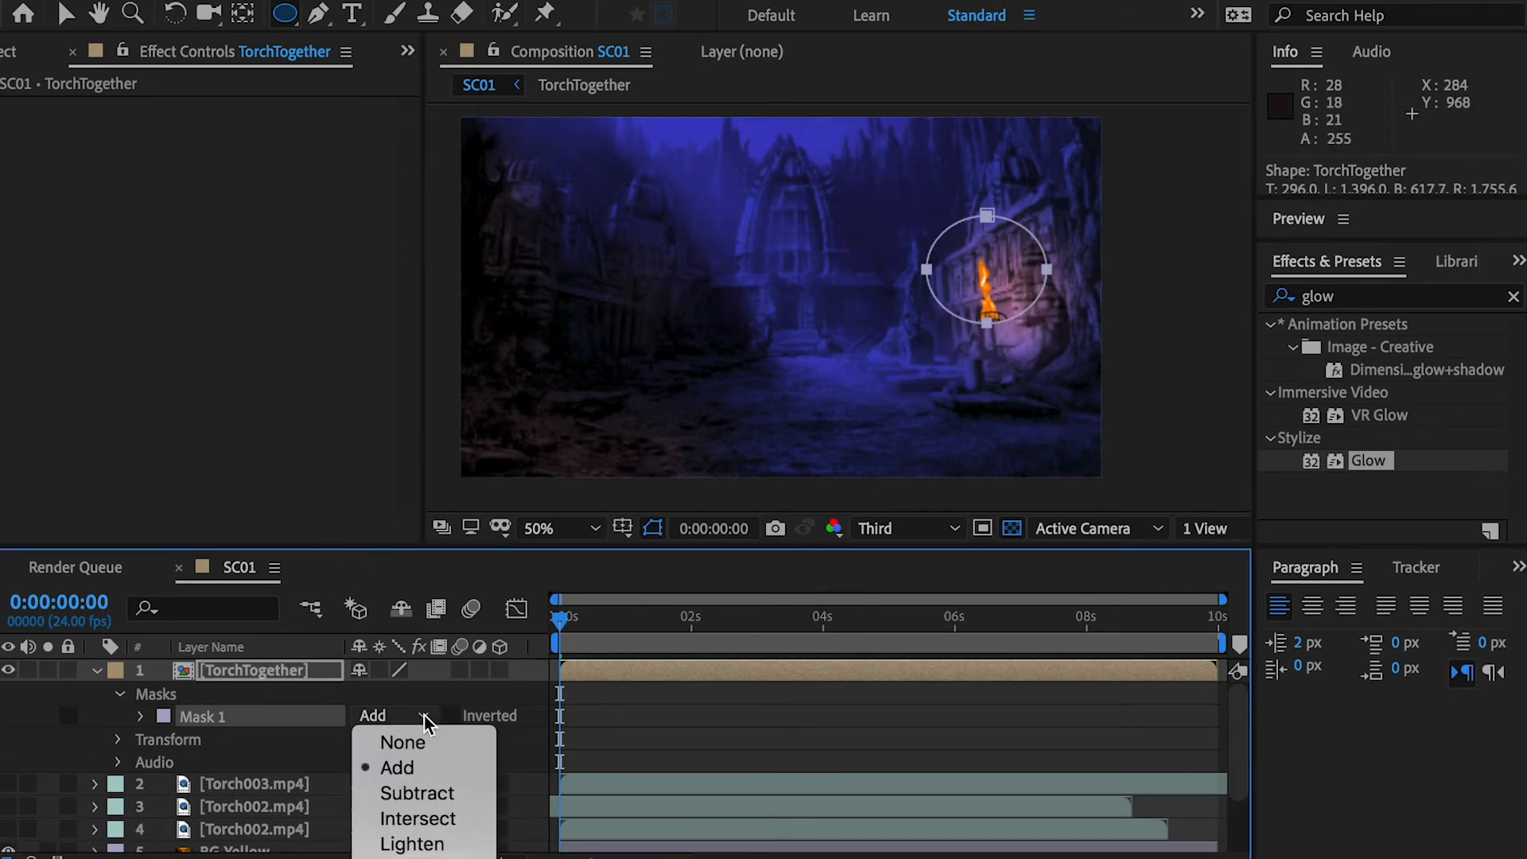
left_click(422, 742)
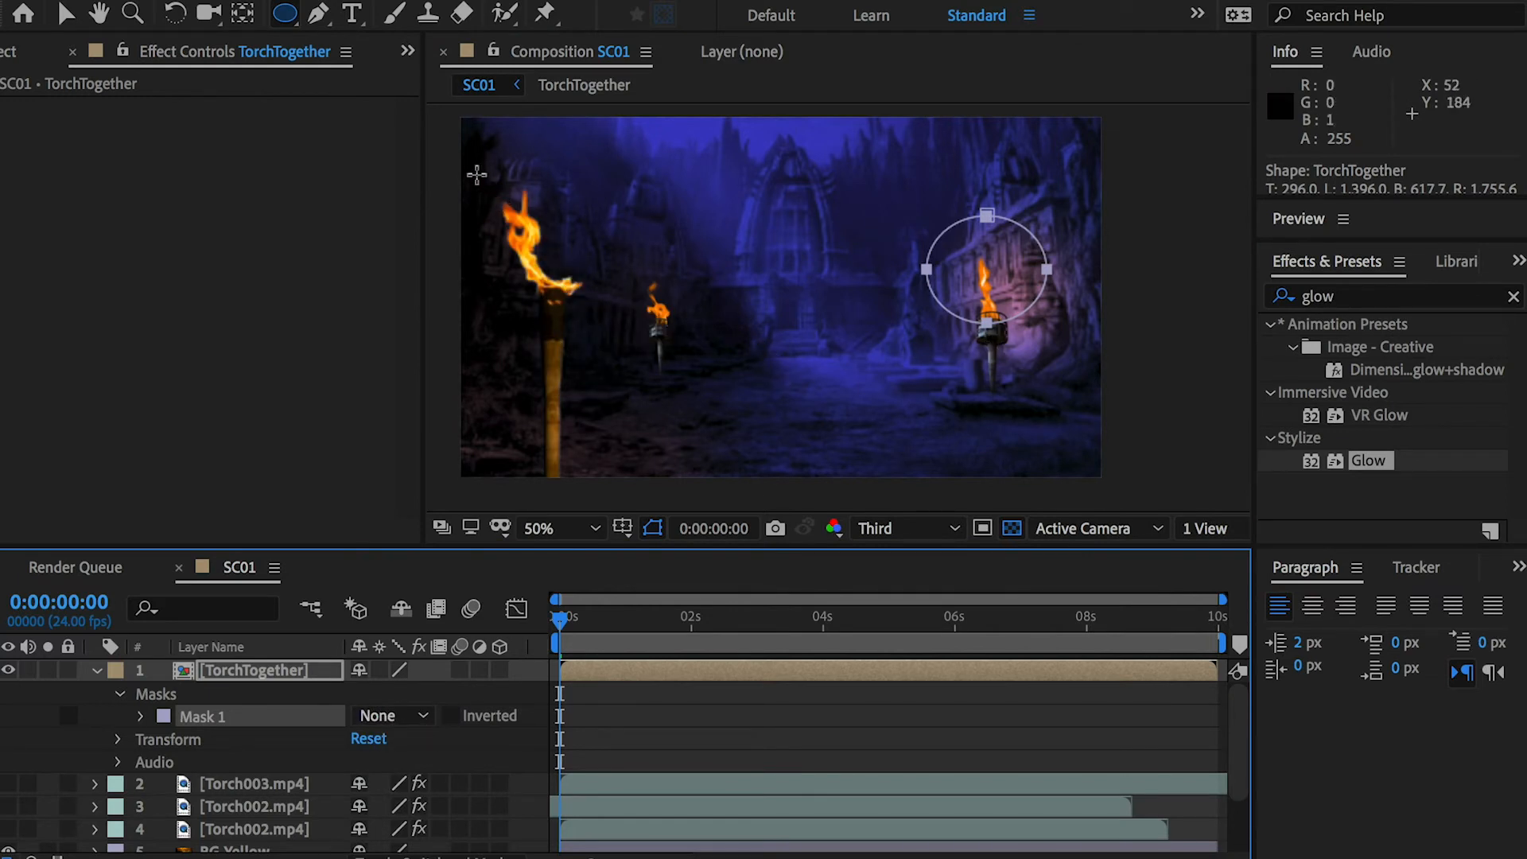
Step: Draw a larger elliptical mask around the big foreground torch's flame and set its mode to None
left_click_drag(533, 252, 637, 305)
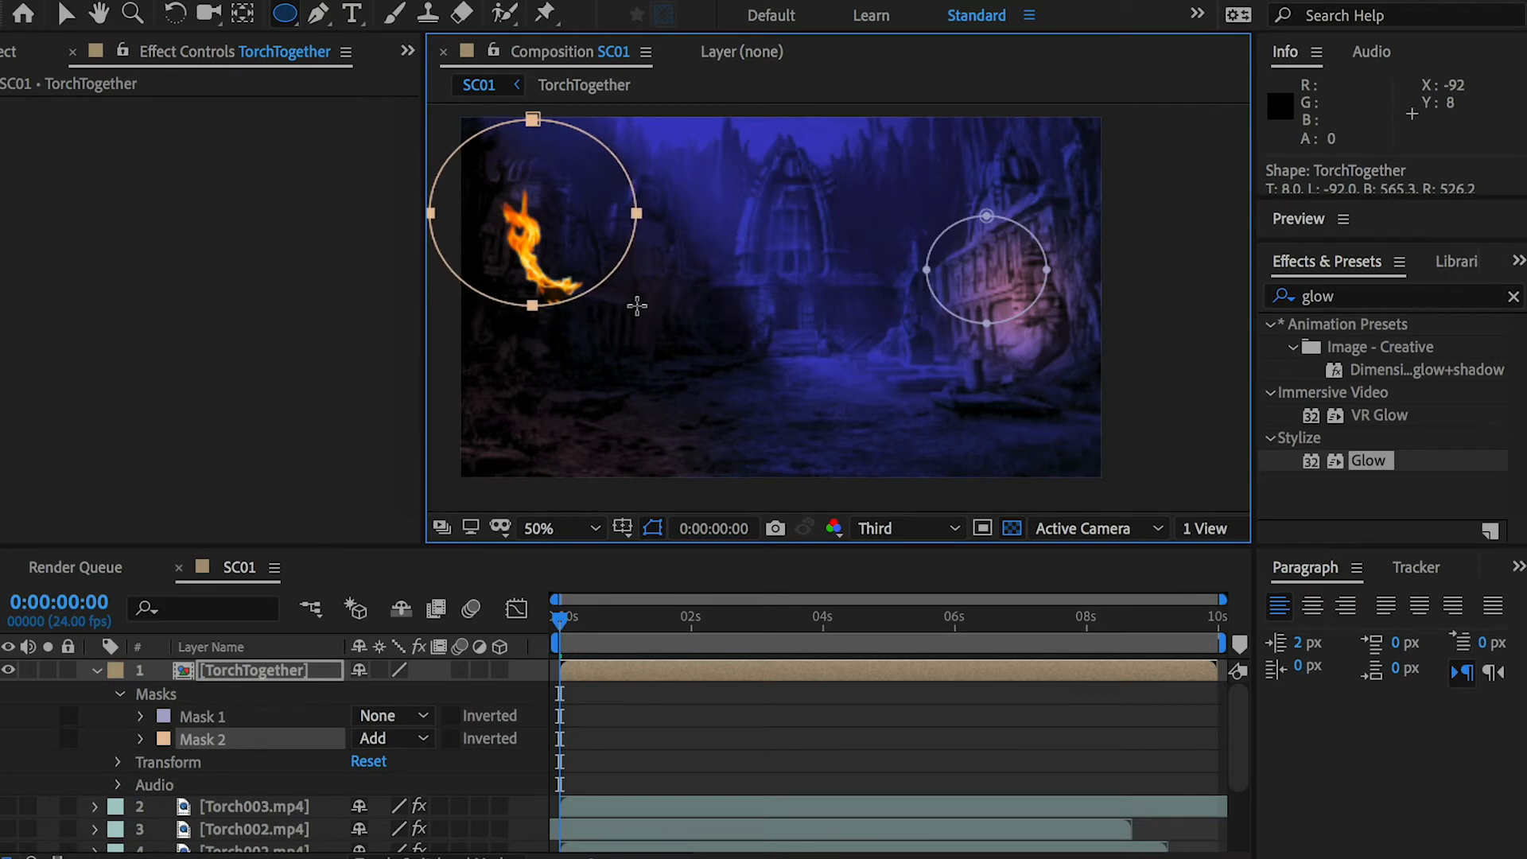
left_click(248, 670)
left_click(393, 738)
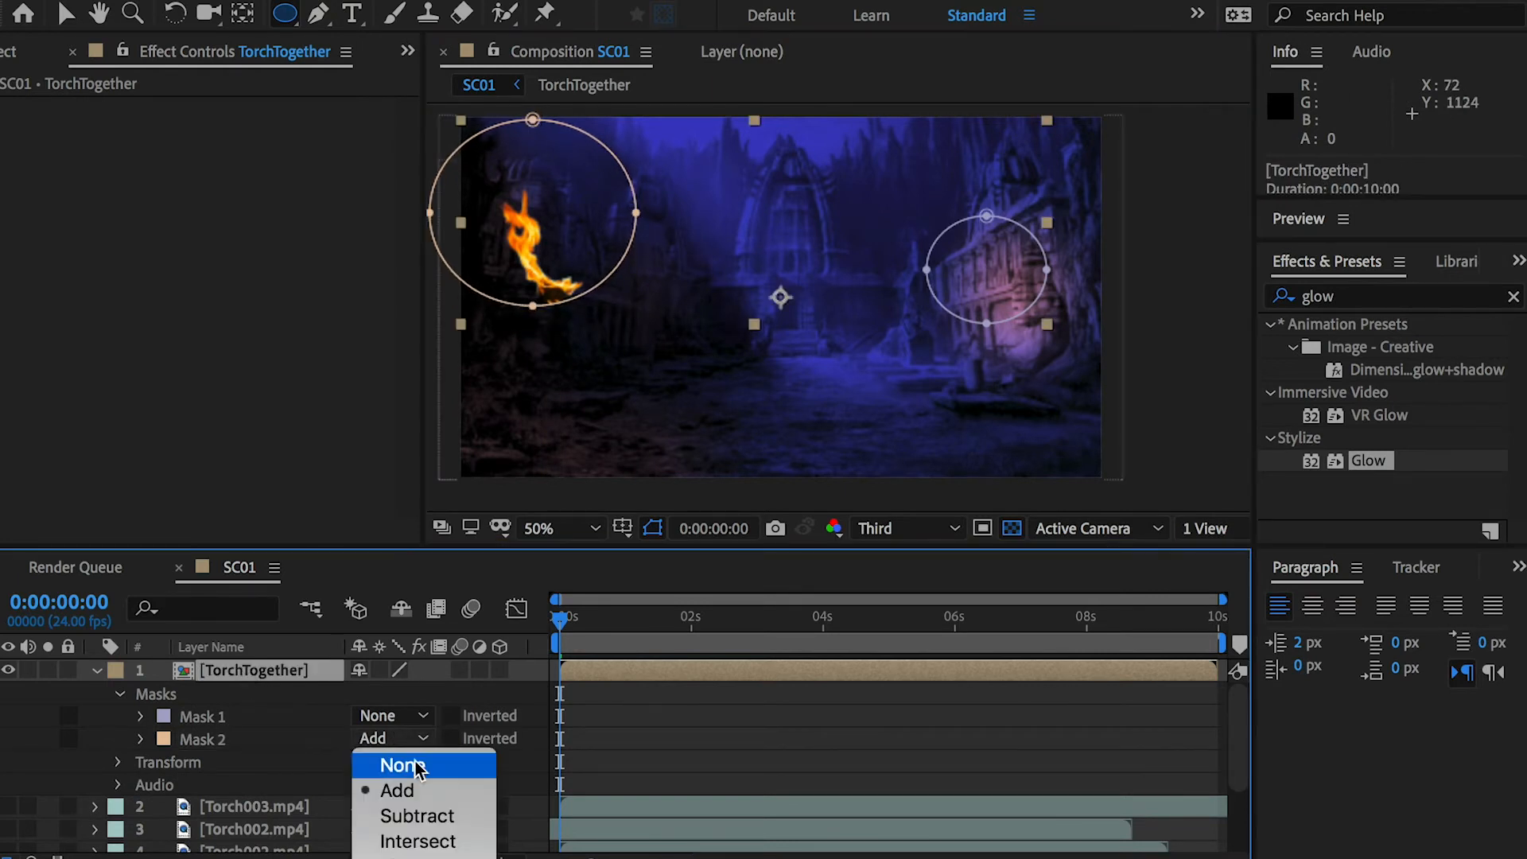
left_click(400, 765)
Step: Draw an elliptical mask on TorchTogether around the small middle torch's flame and enlarge it upward and sideways around the flame
left_click(633, 275)
left_click_drag(634, 275, 704, 327)
left_click(660, 261)
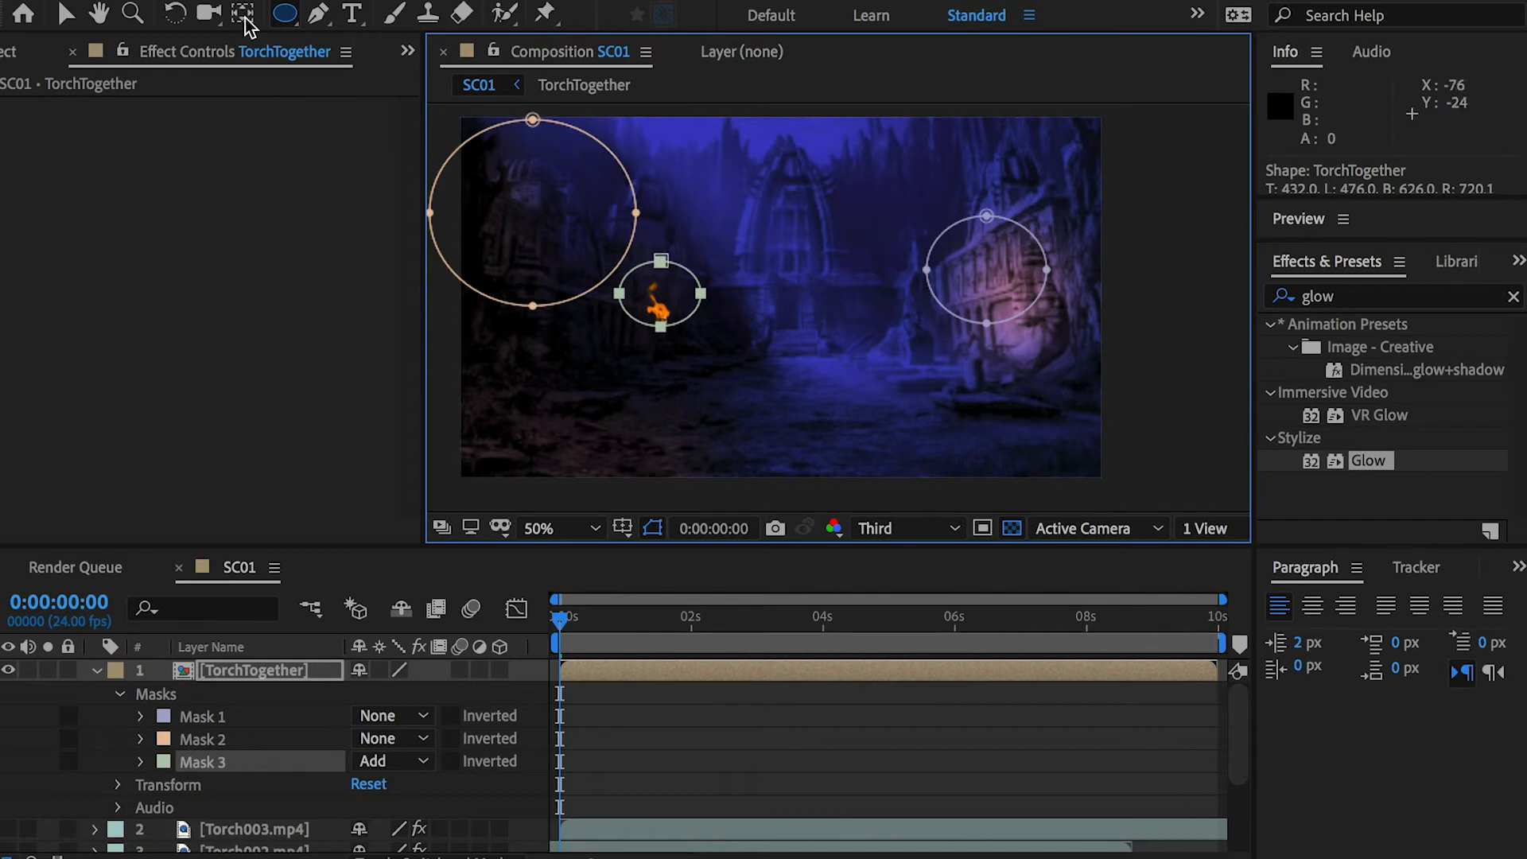
left_click(65, 14)
double_click(661, 261)
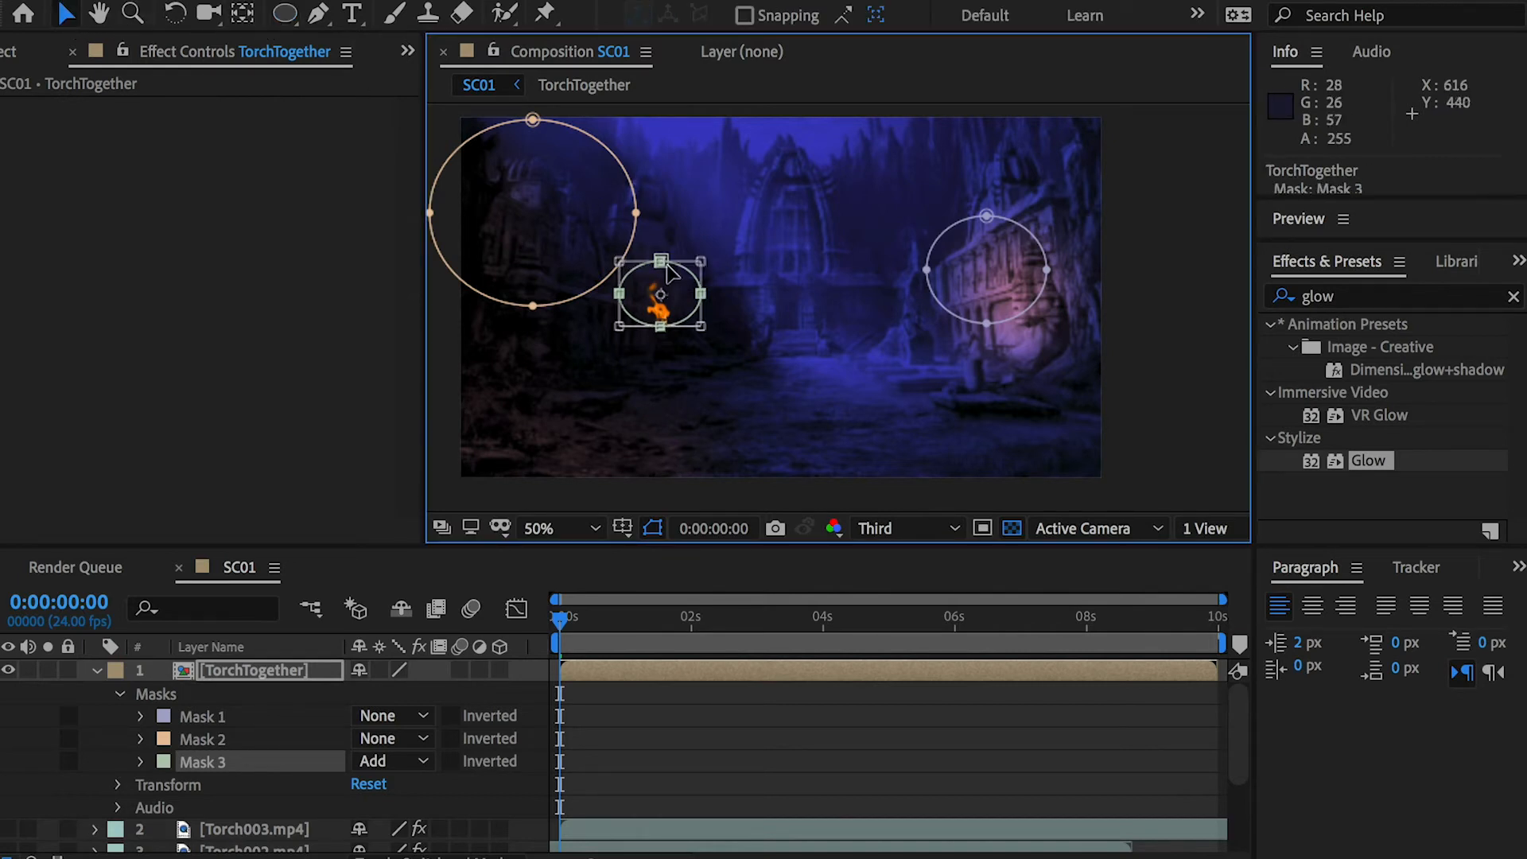
left_click_drag(661, 261, 607, 279)
left_click_drag(700, 280, 718, 280)
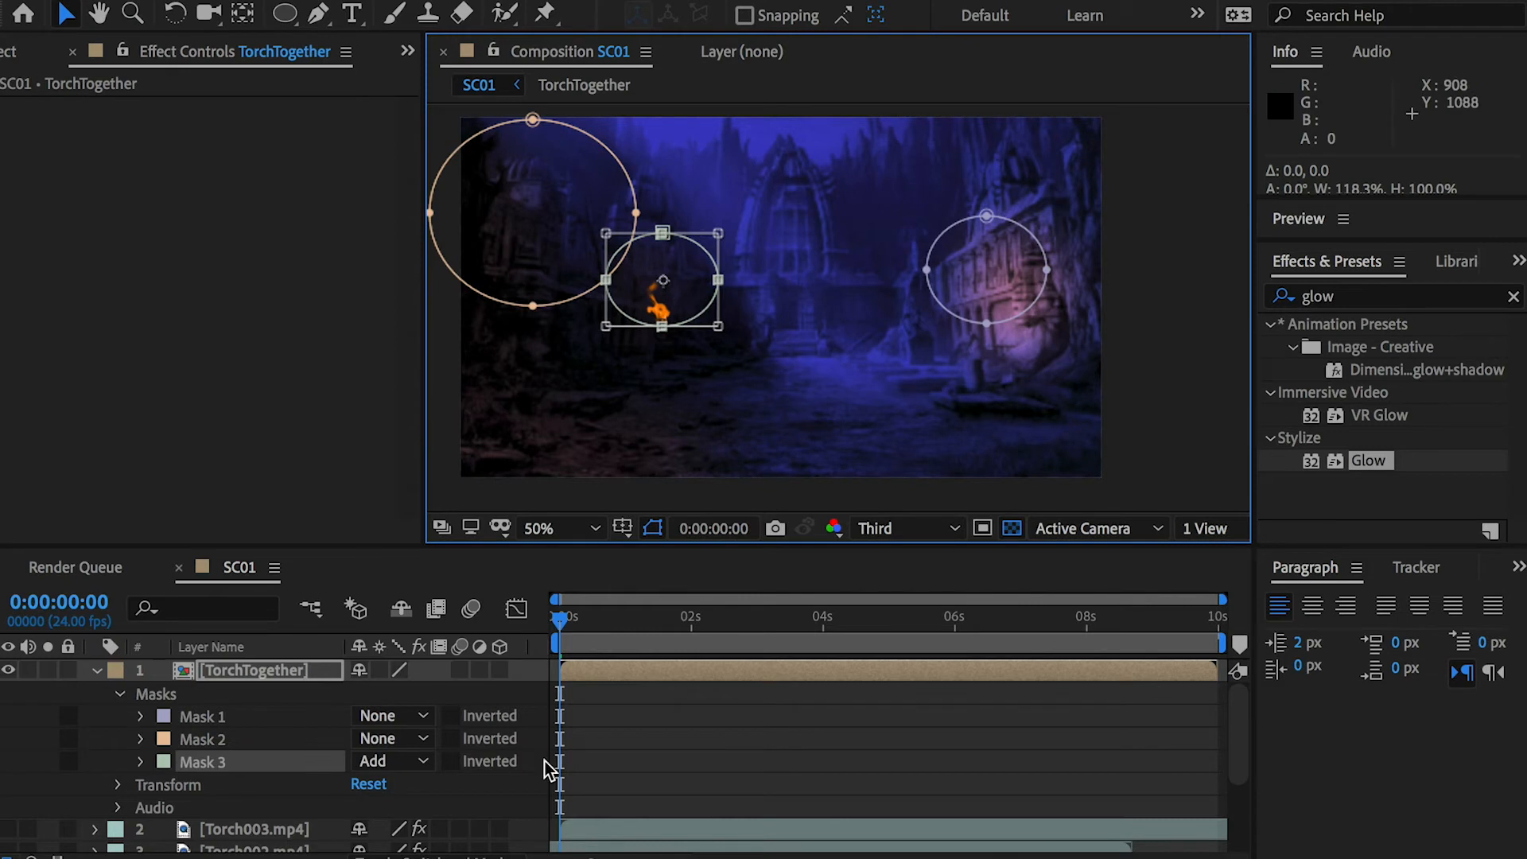
Step: Set Mask 3's mode to None and preview the torches with all three masks selected
left_click(581, 769)
left_click(386, 760)
left_click(405, 787)
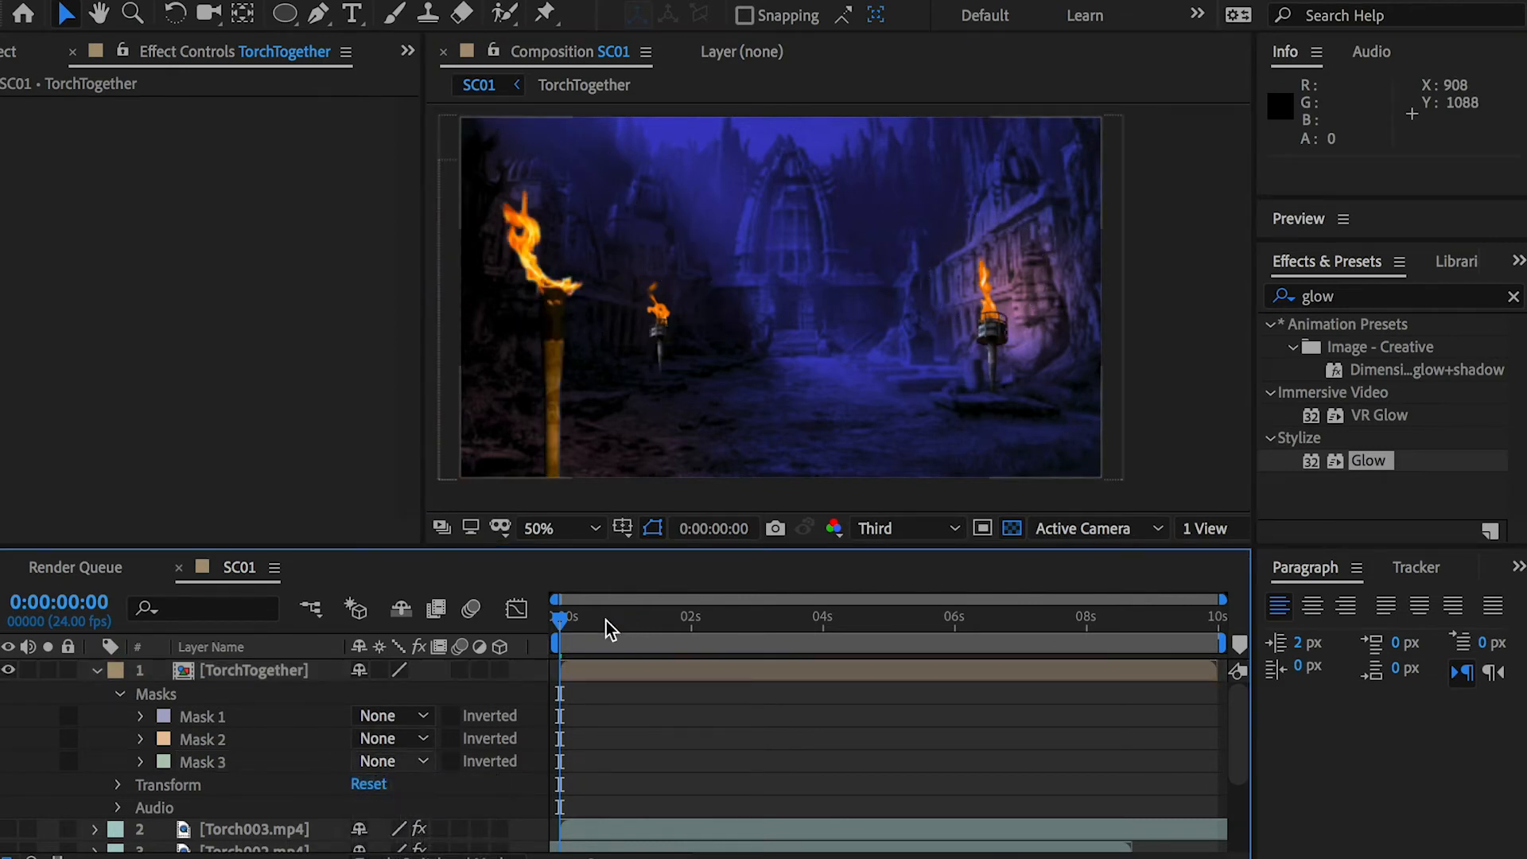
left_click(208, 717)
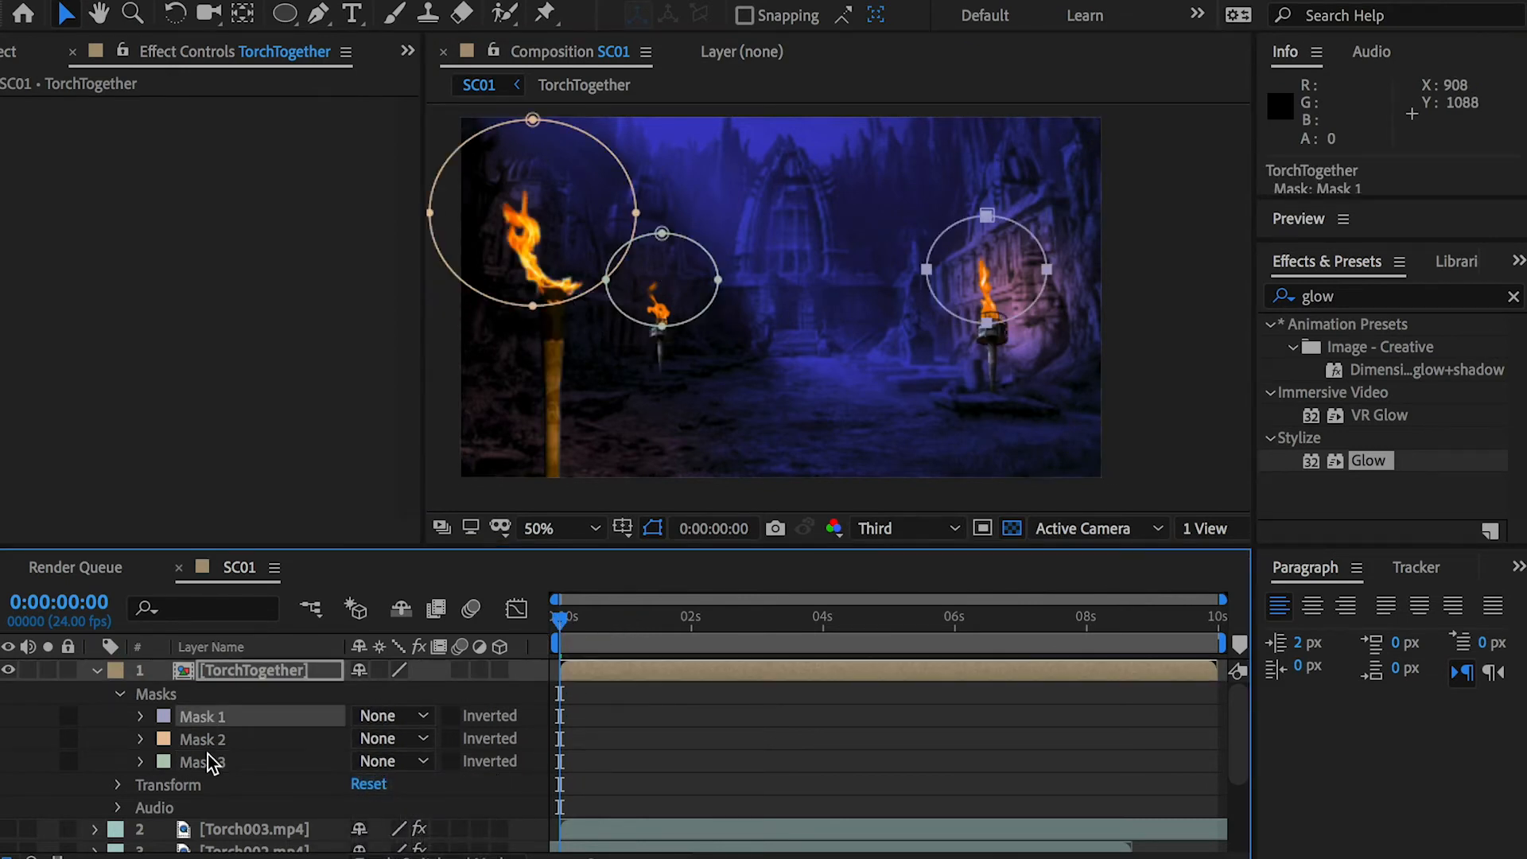
left_click(205, 762, "shift")
left_click_drag(562, 617, 438, 626)
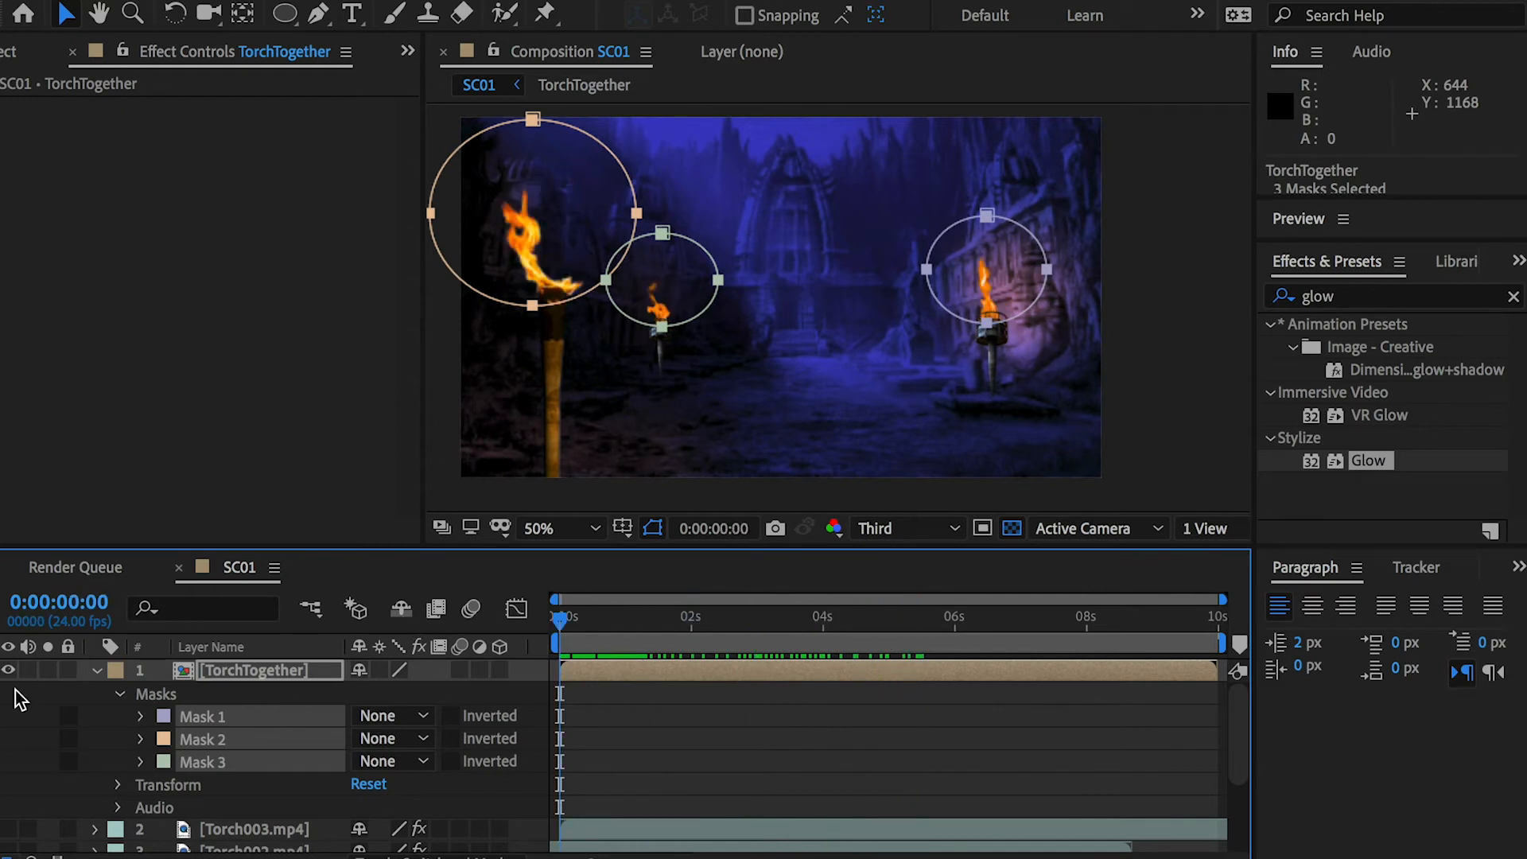
Step: Rename the TorchTogether layer in the SC01 timeline to TorchGlow
left_click(239, 673)
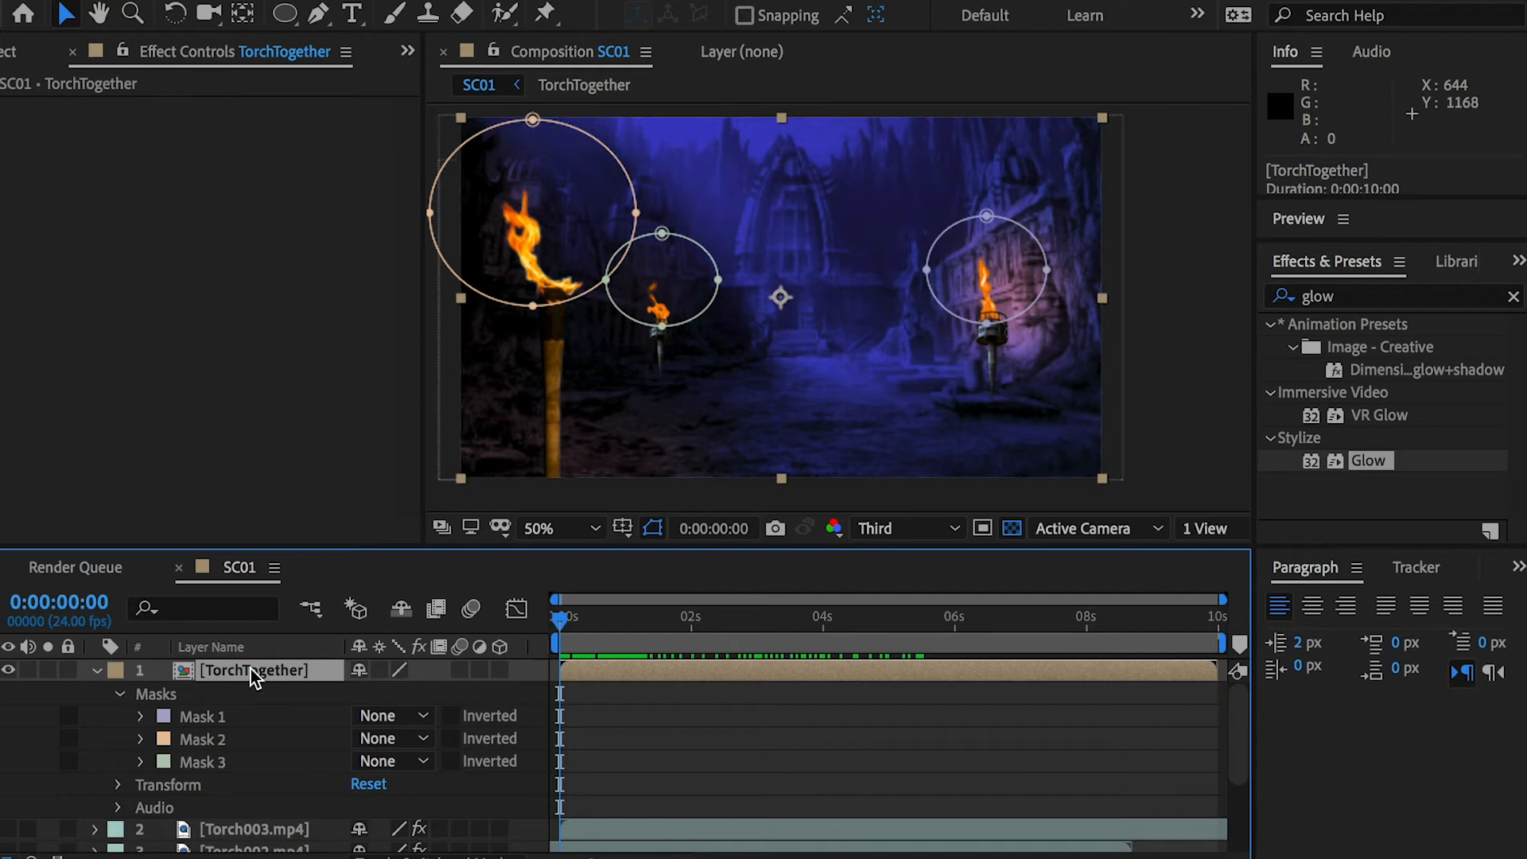
key("Return")
left_click(240, 670)
left_click_drag(240, 670, 456, 686)
type("Glow")
key("Return")
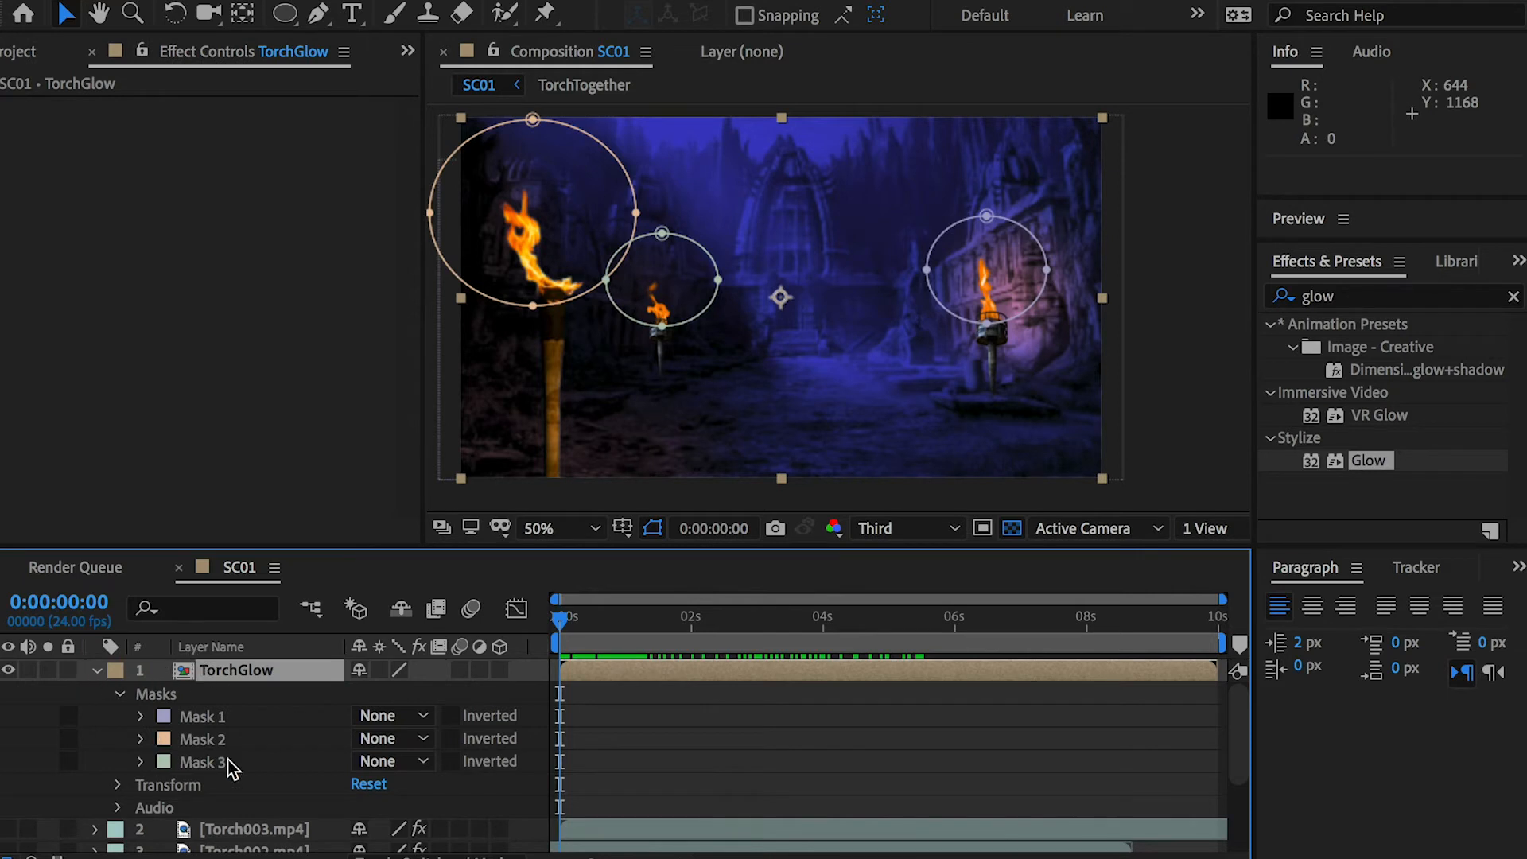
Step: Set the mode of Mask 1, Mask 2 and Mask 3 on TorchGlow to Add
left_click(245, 715)
left_click(239, 763, "shift")
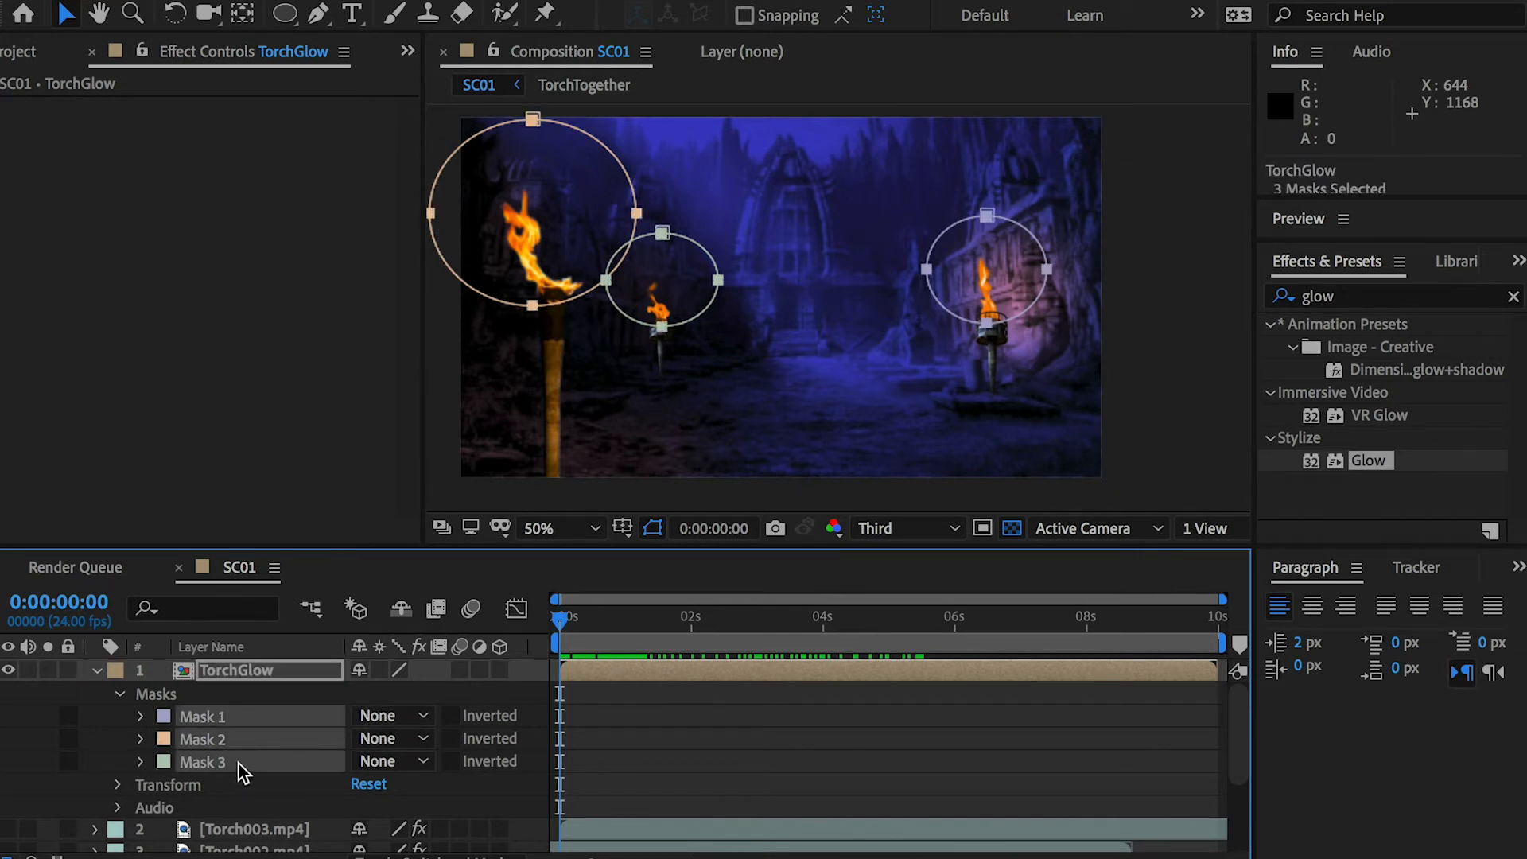
left_click(381, 715)
left_click(396, 767)
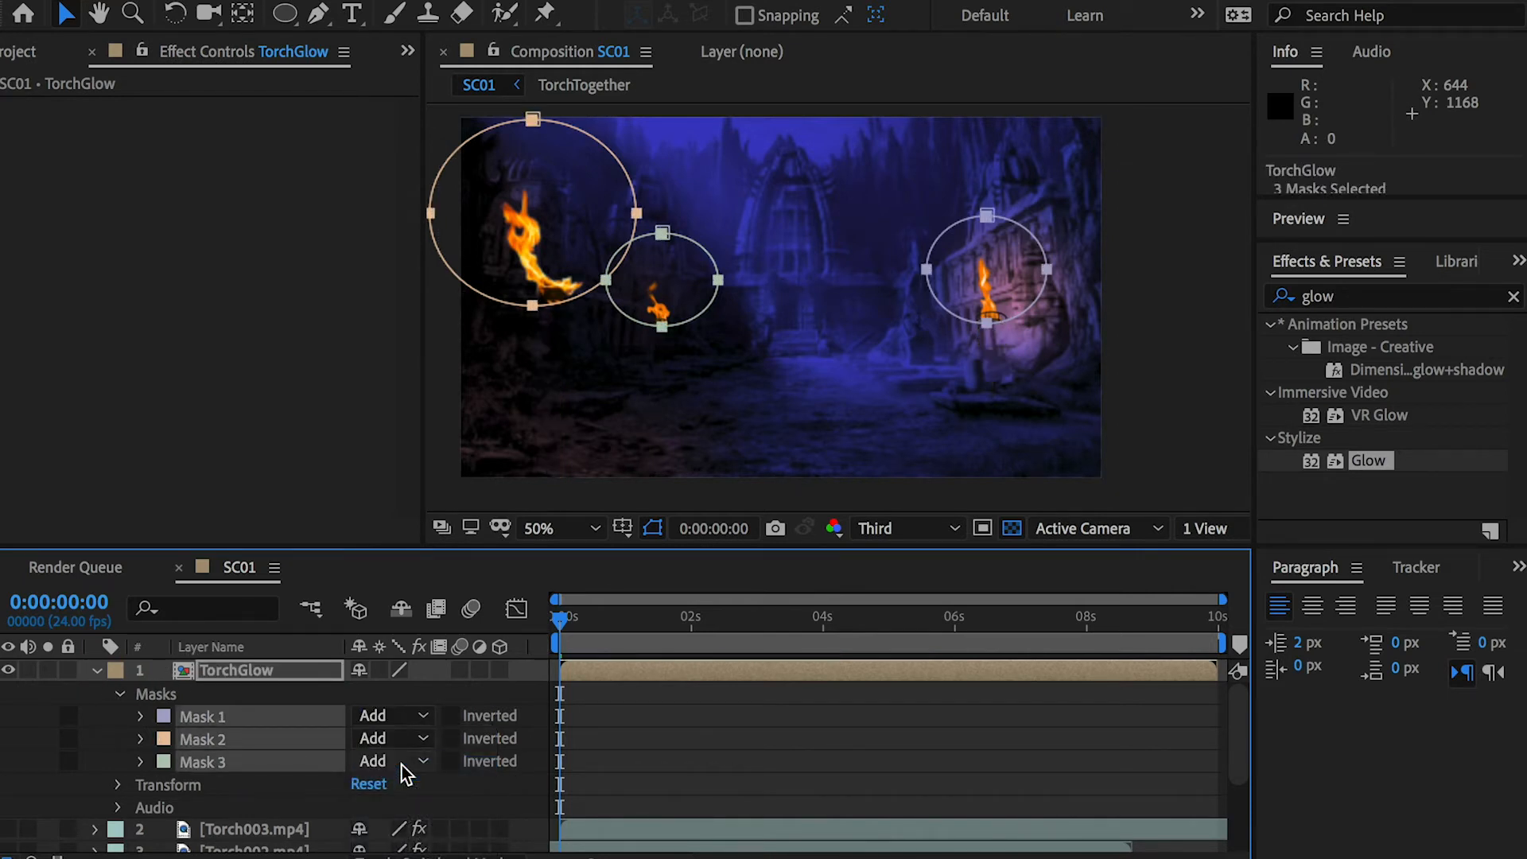
left_click(778, 704)
Step: Search the effects for "glow" and apply the Stylize Glow effect to the TorchGlow layer
left_click(204, 672)
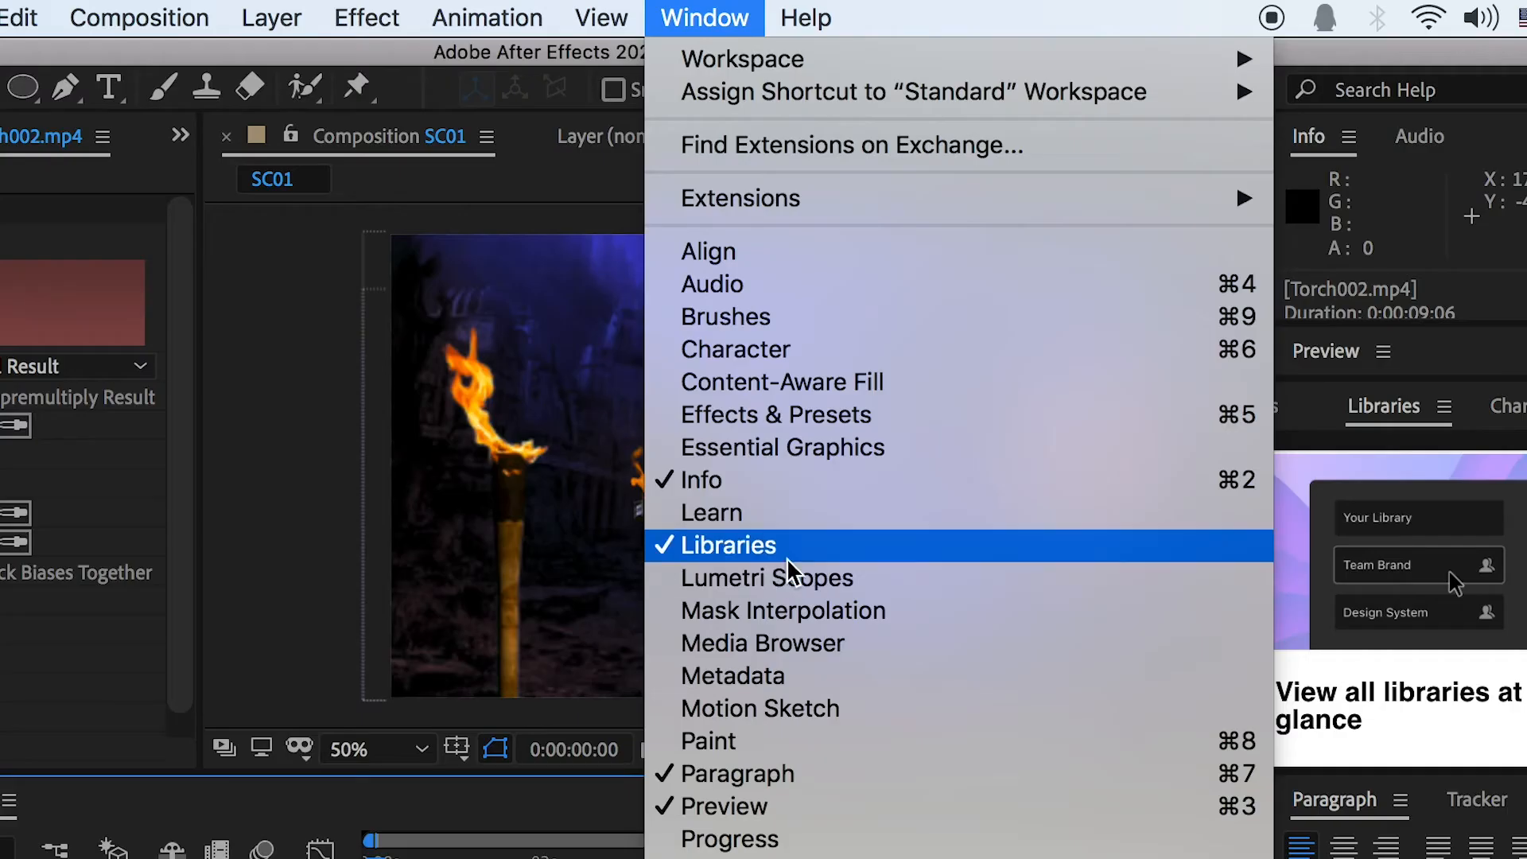
left_click(791, 419)
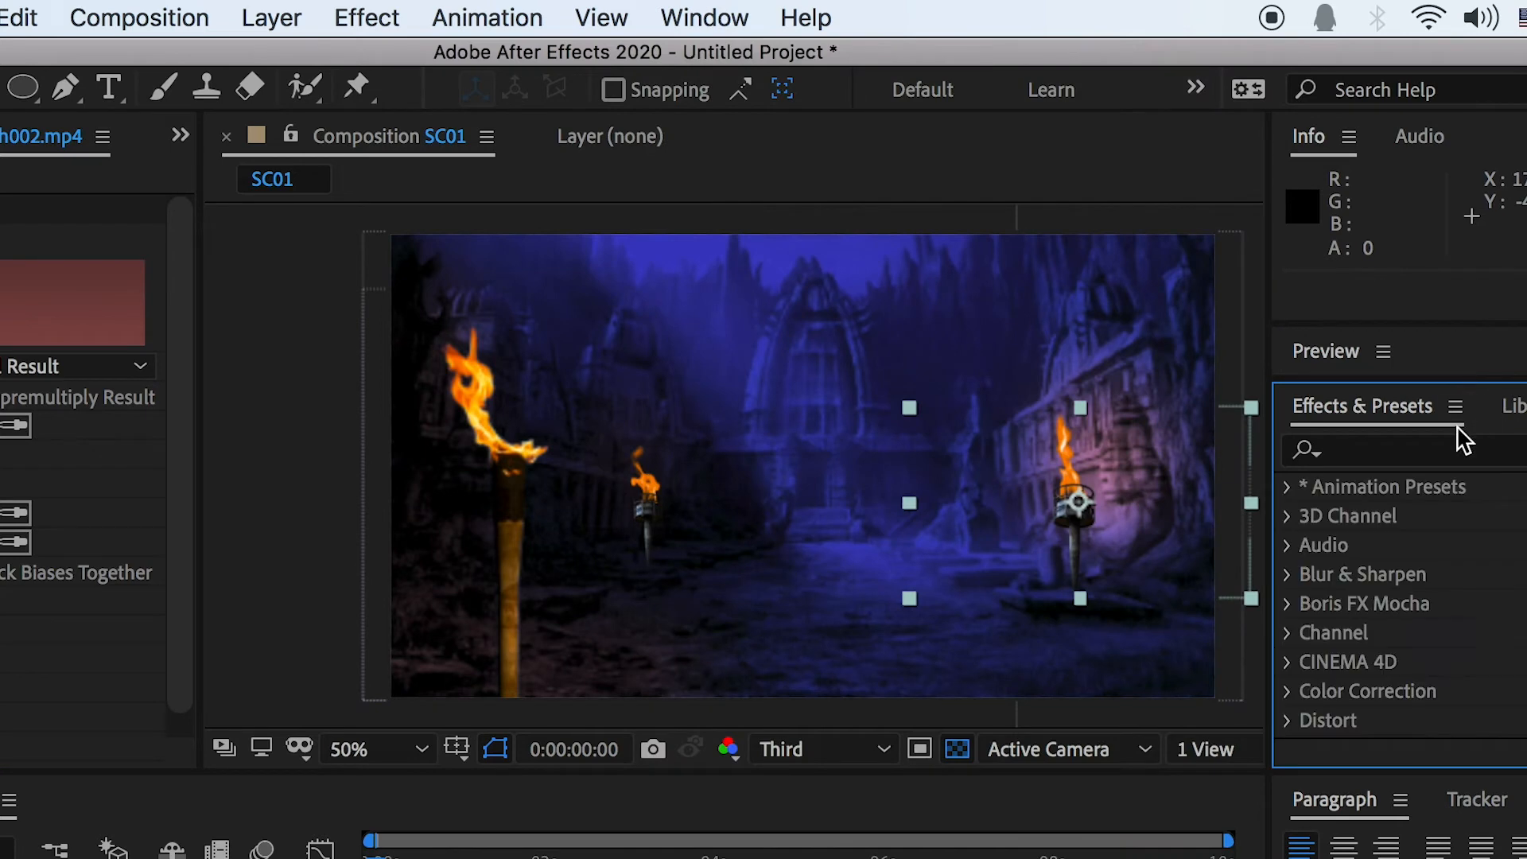
left_click(1429, 445)
type("glow")
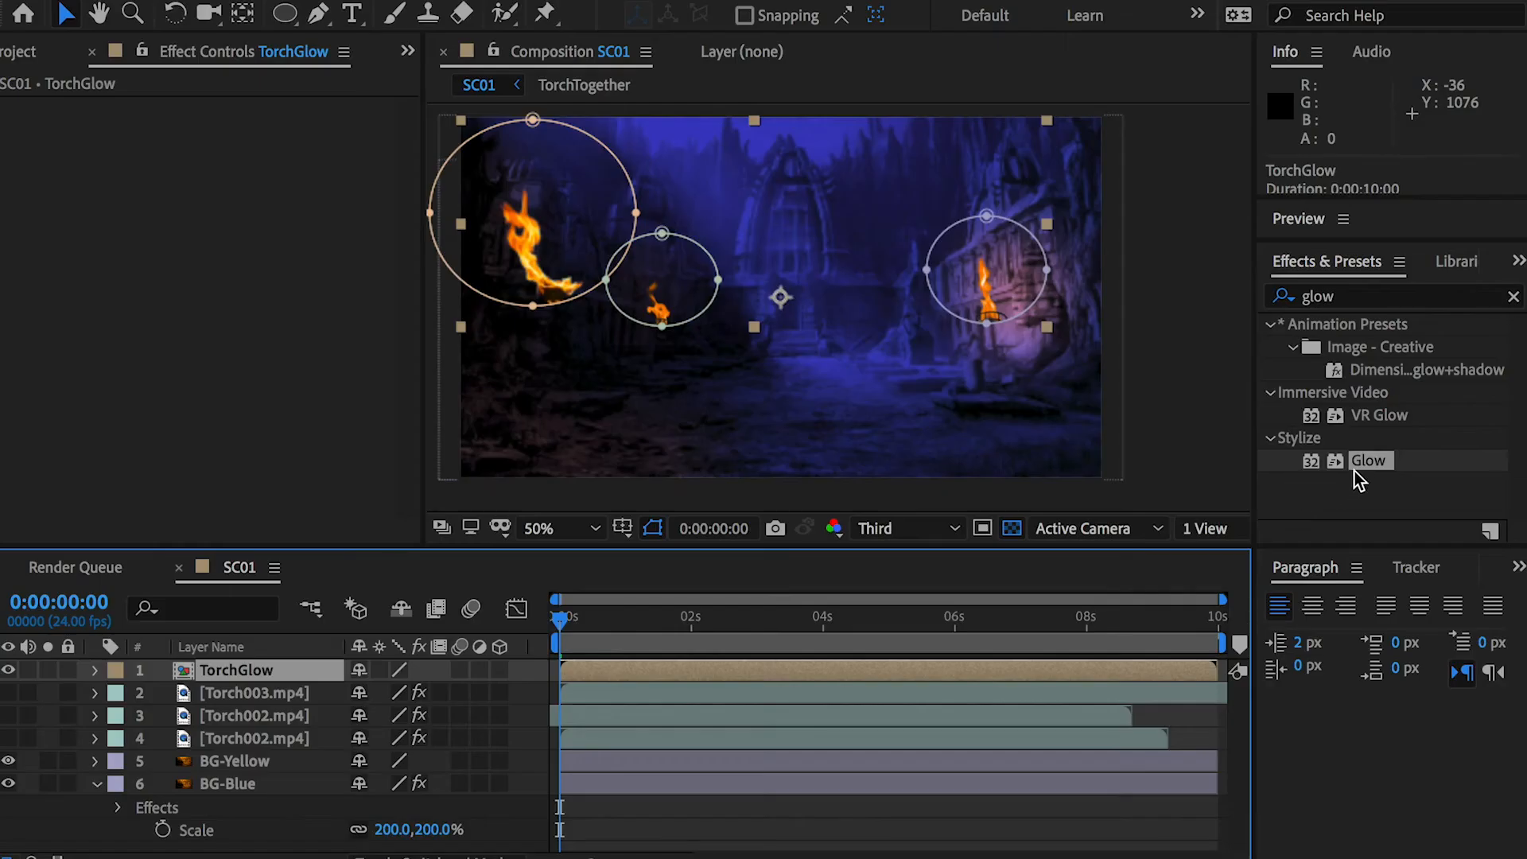
left_click_drag(1358, 465, 263, 671)
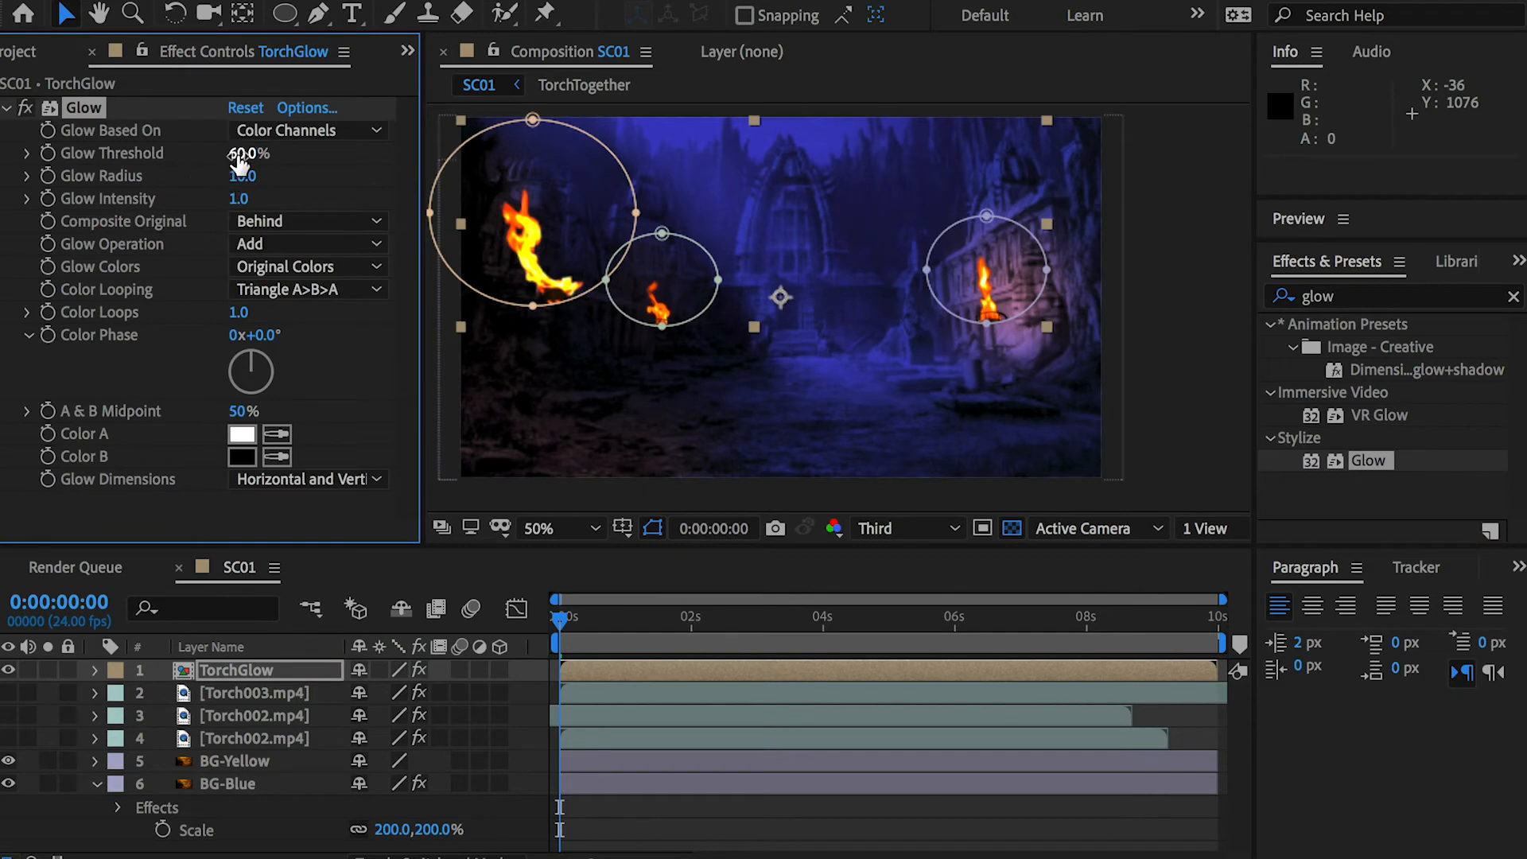
Step: Set the Glow threshold to 79.6%, radius to 60 and intensity to 2.0, and unhide the three original torch layers
left_click_drag(240, 153, 282, 172)
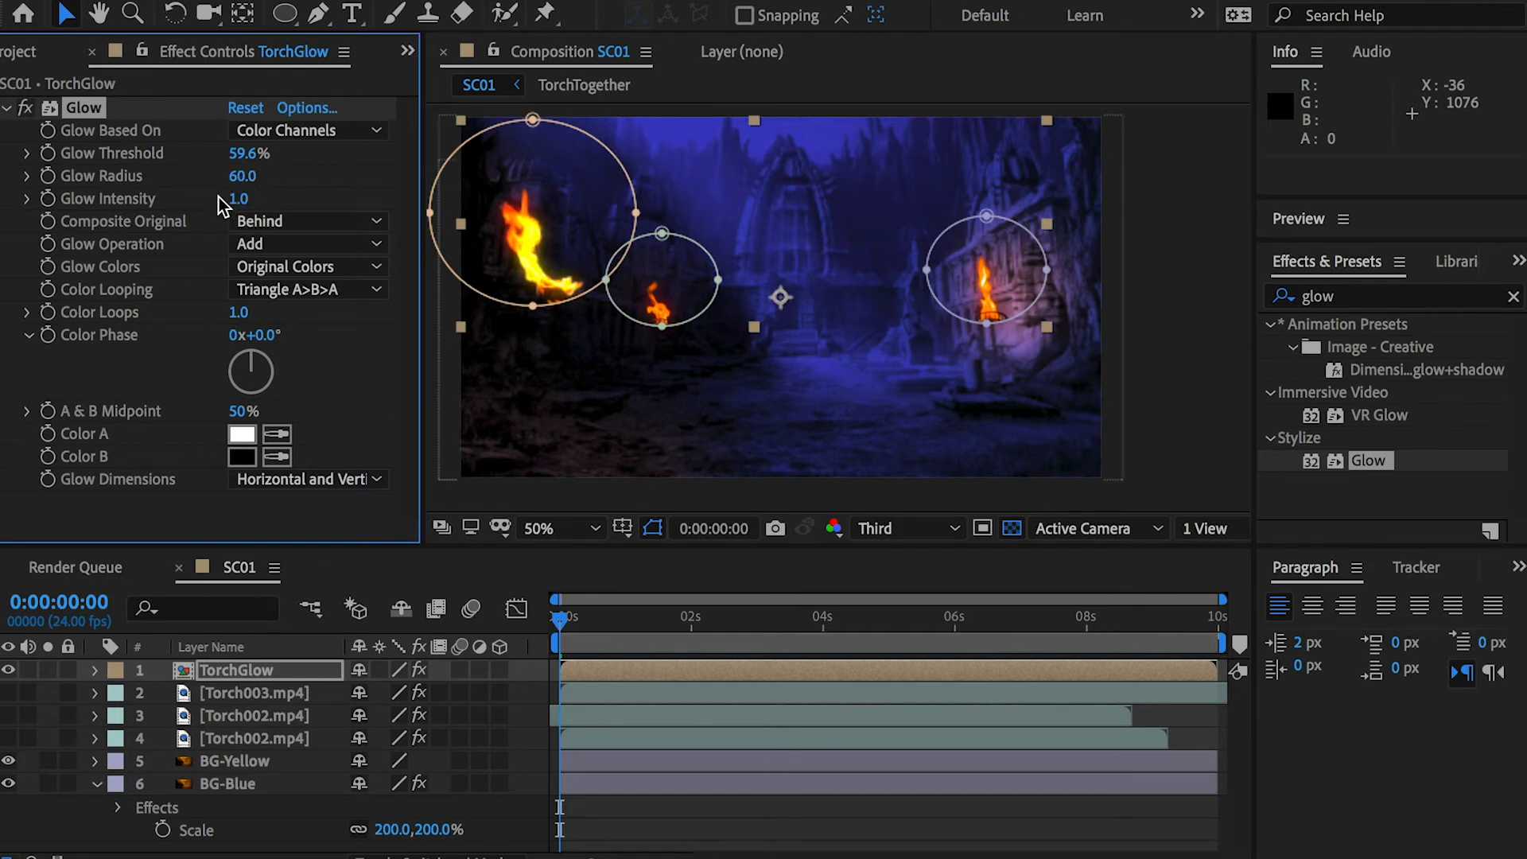
left_click_drag(237, 198, 316, 178)
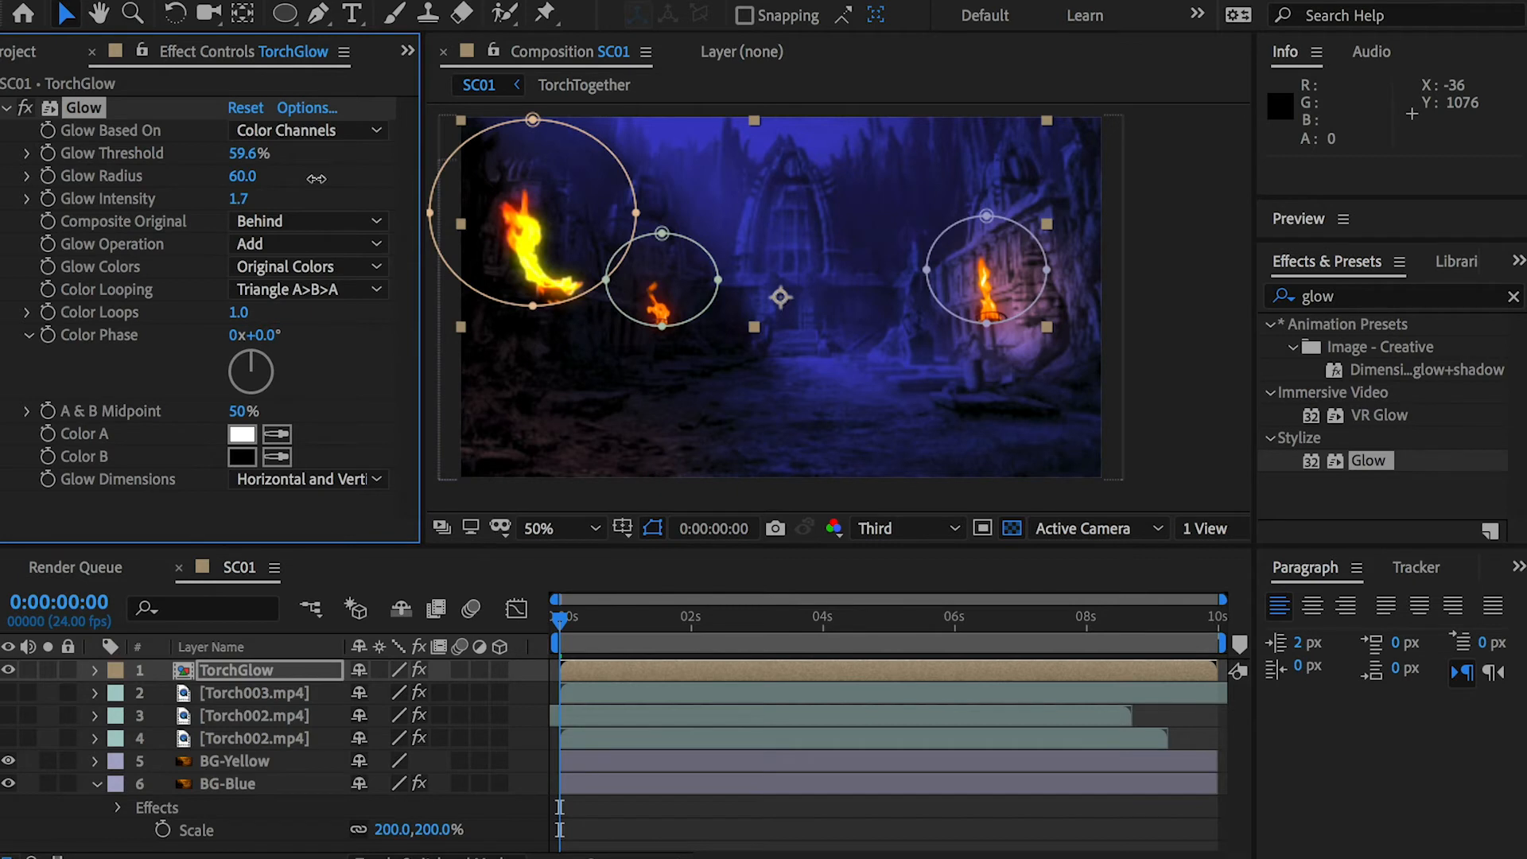
left_click_drag(249, 153, 309, 157)
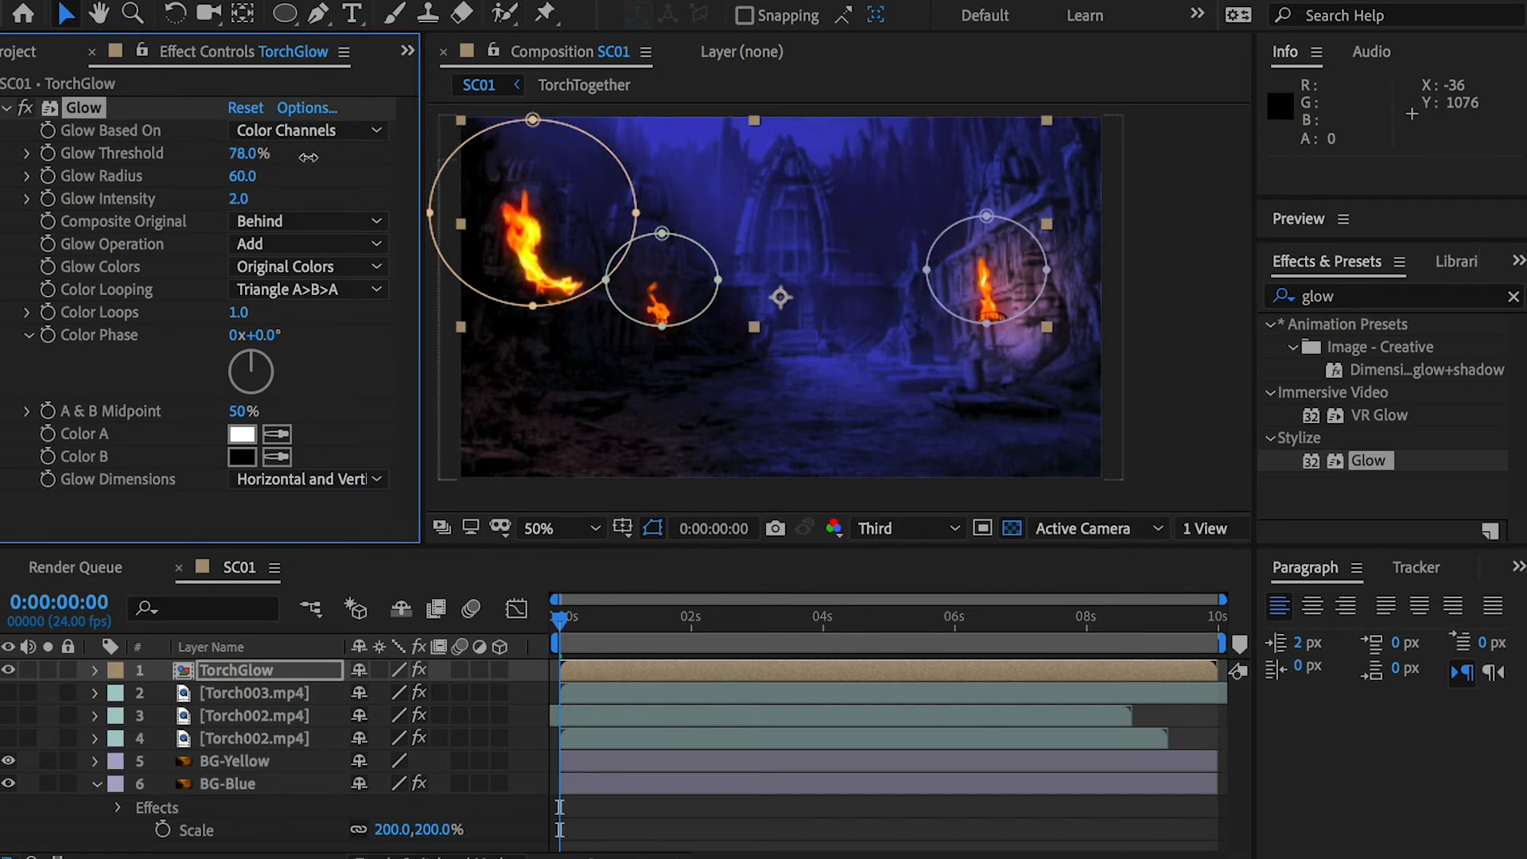
left_click_drag(8, 693, 8, 739)
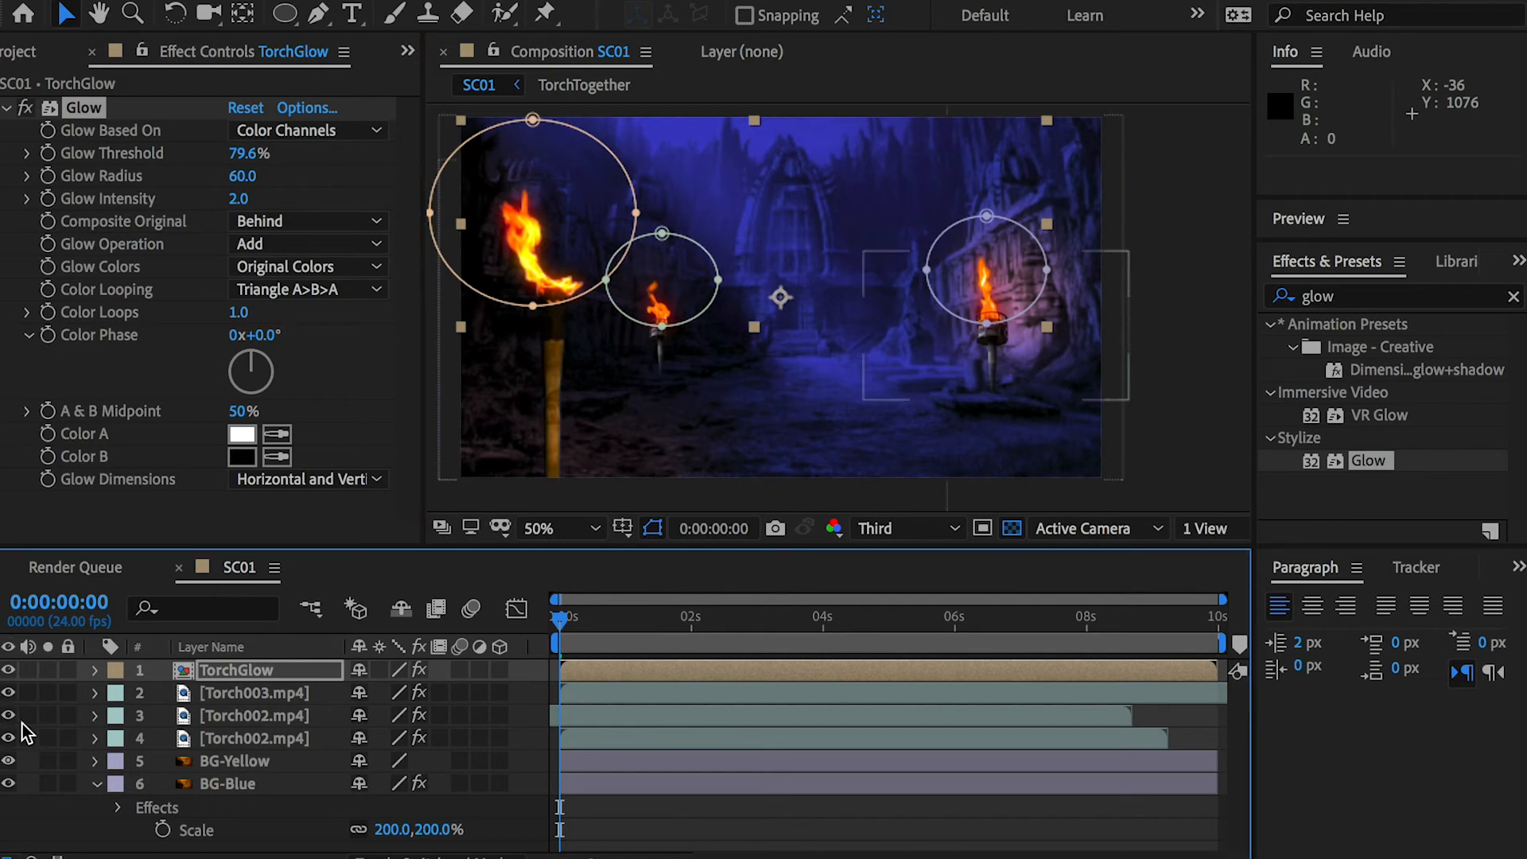
Step: Display the Modes column in the timeline so the layers' blending modes can be edited
right_click(261, 670)
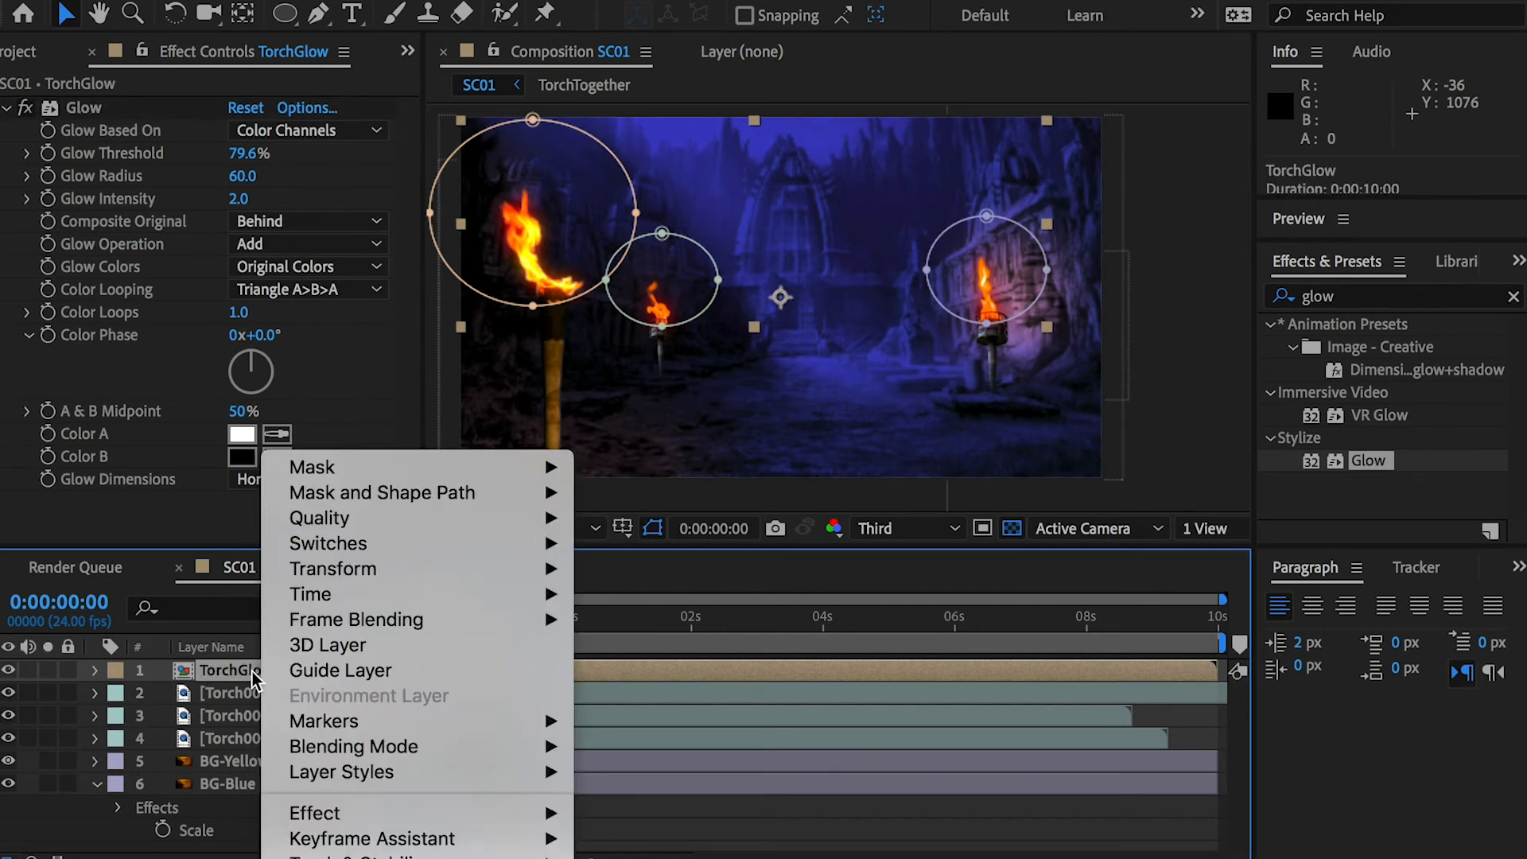
left_click(245, 671)
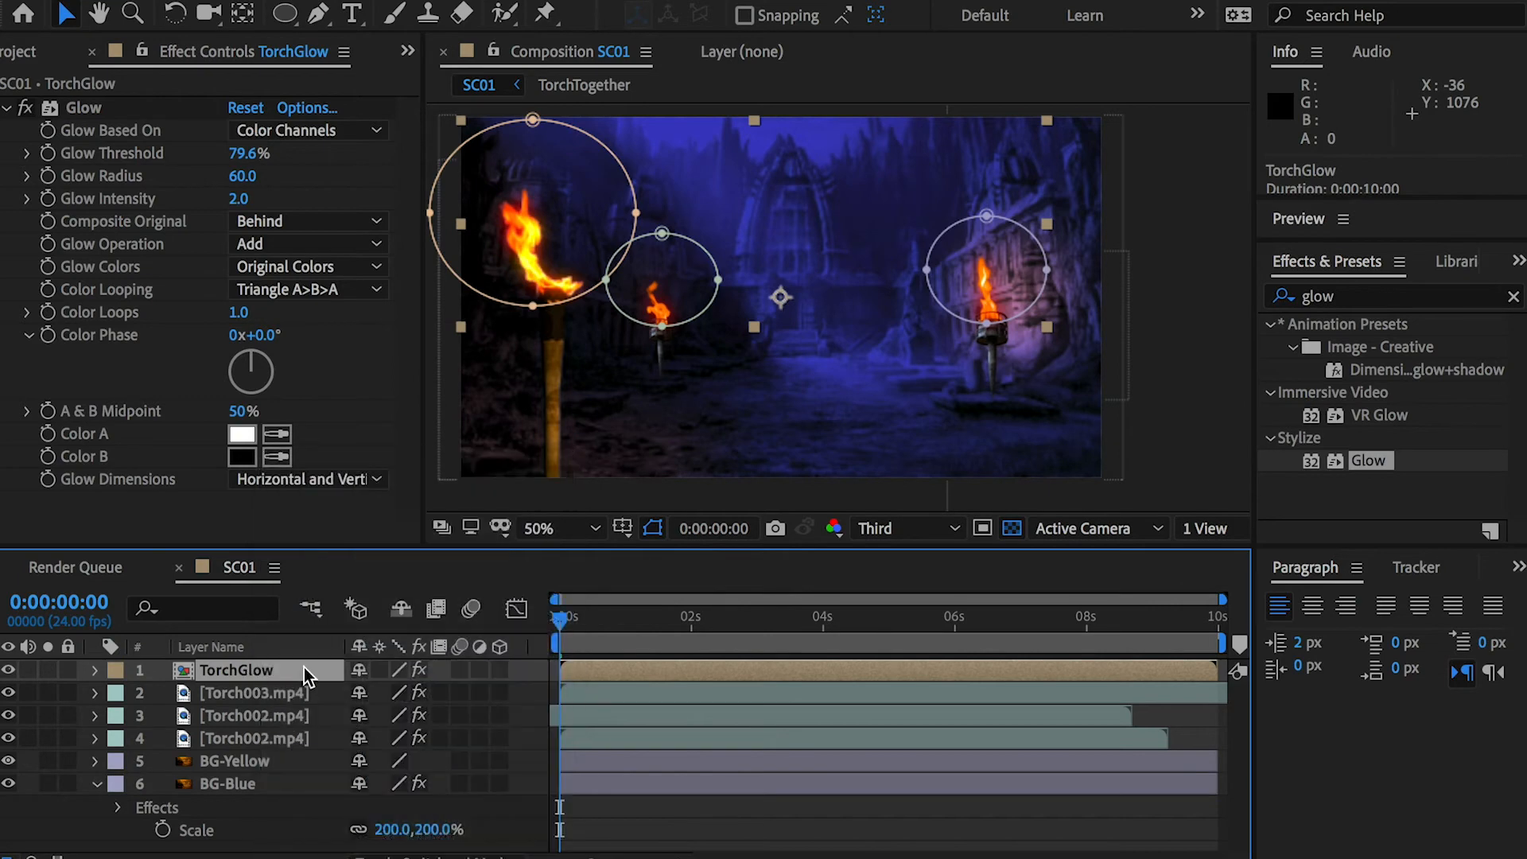
right_click(208, 646)
mouse_move(288, 732)
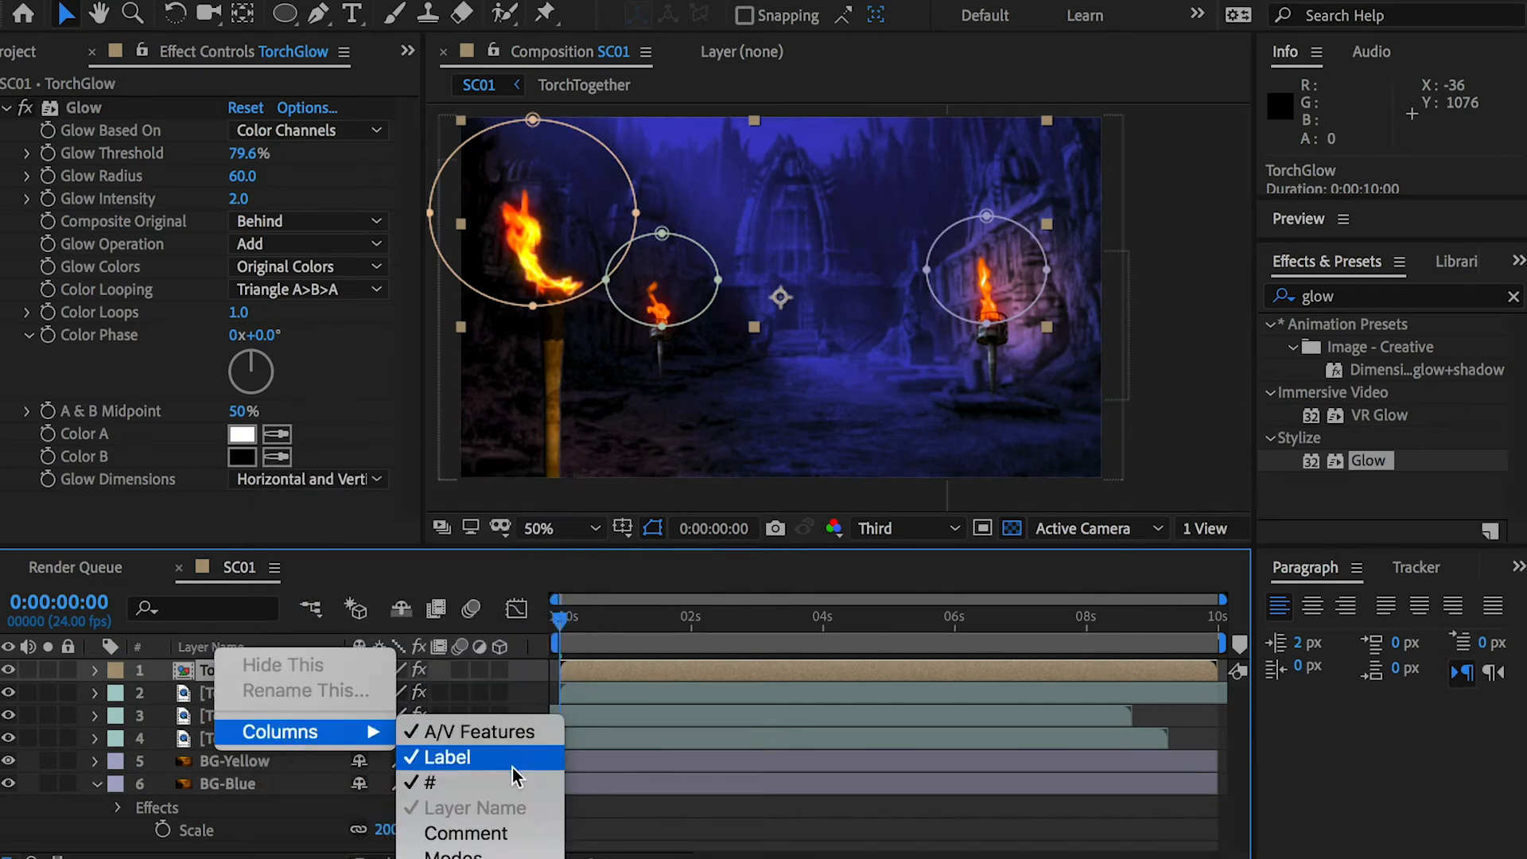
left_click(453, 854)
Step: Try the Soft Light blending mode on TorchGlow and set it to Lighten instead
left_click(453, 671)
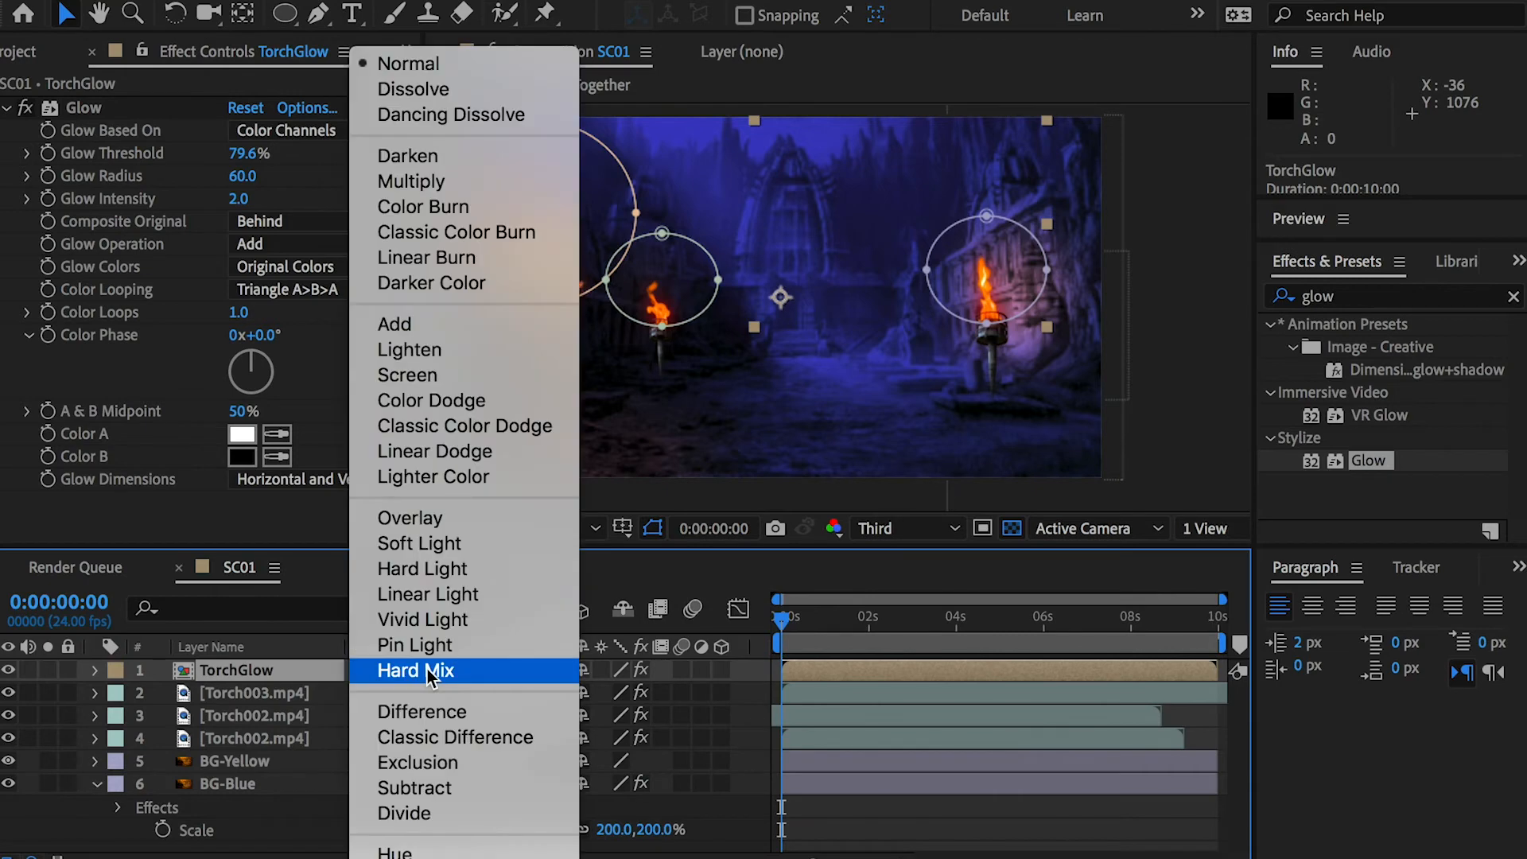
left_click(436, 544)
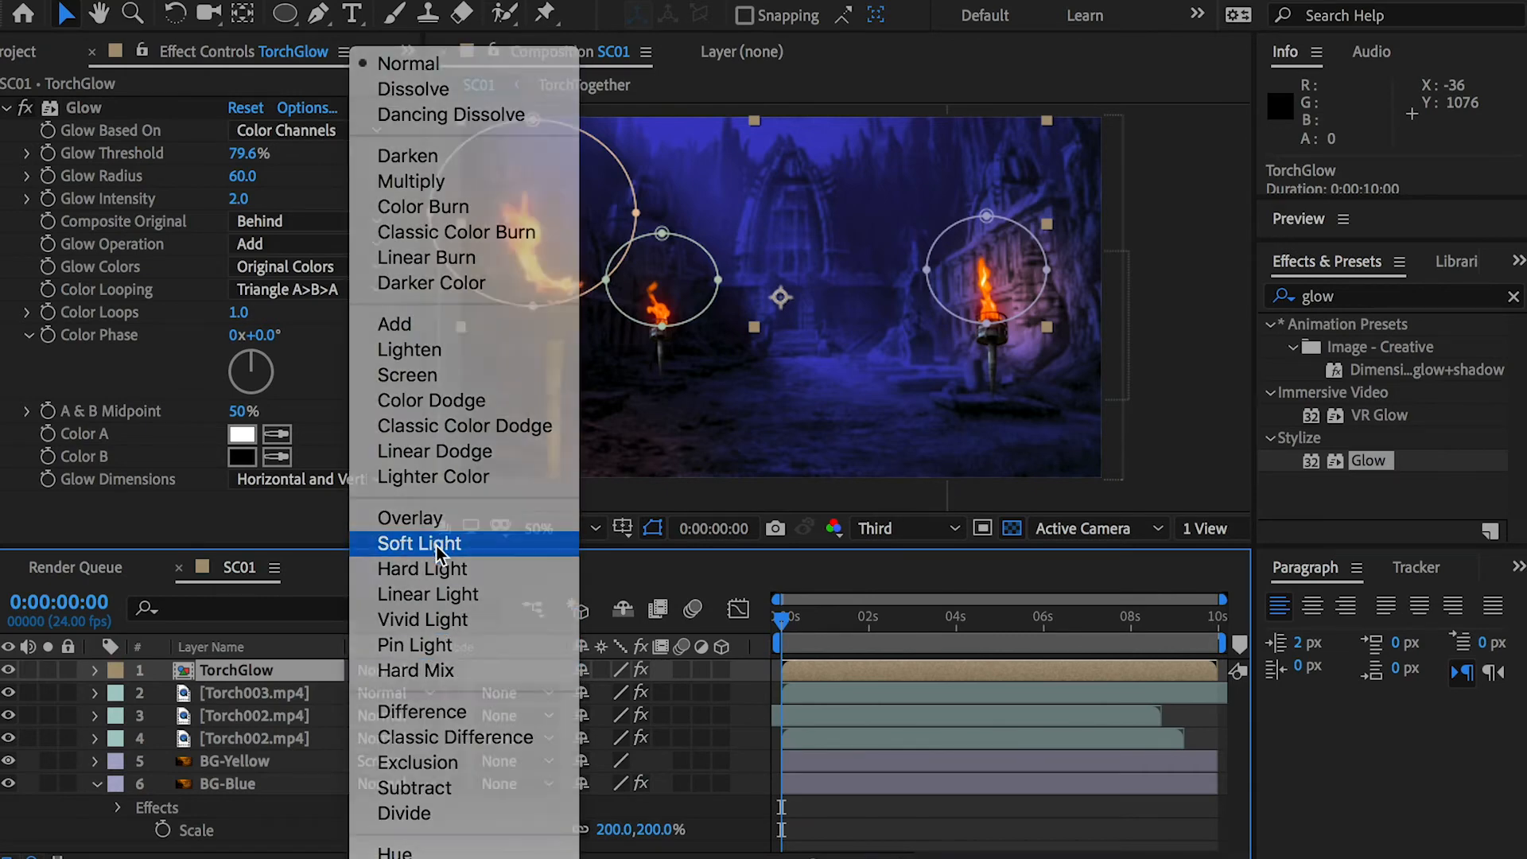
left_click(405, 671)
left_click(432, 348)
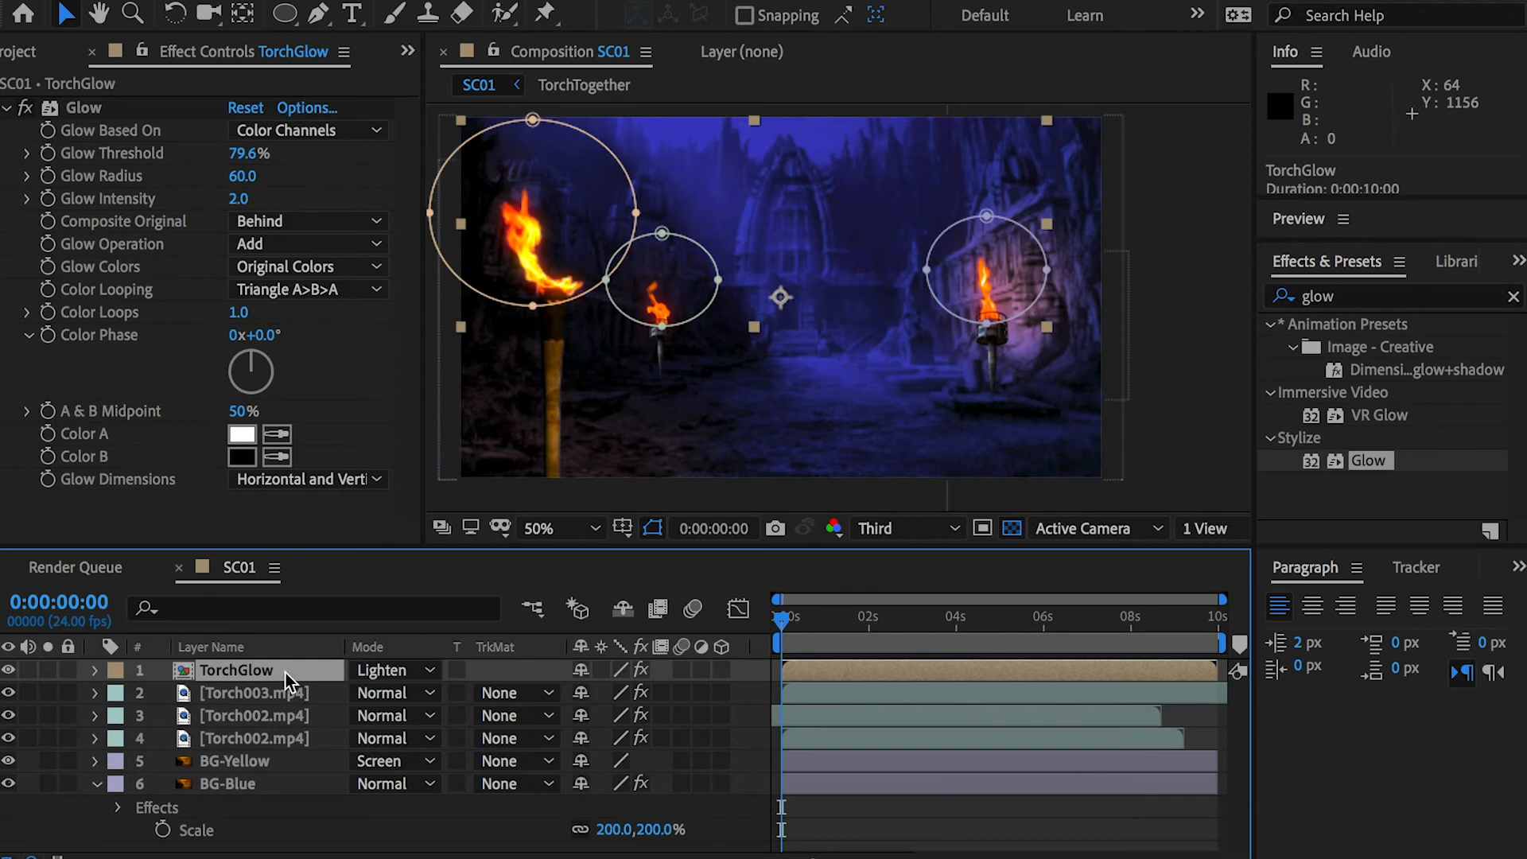
Step: Lower the TorchGlow layer's opacity to 54%
left_click(97, 671)
left_click(119, 695)
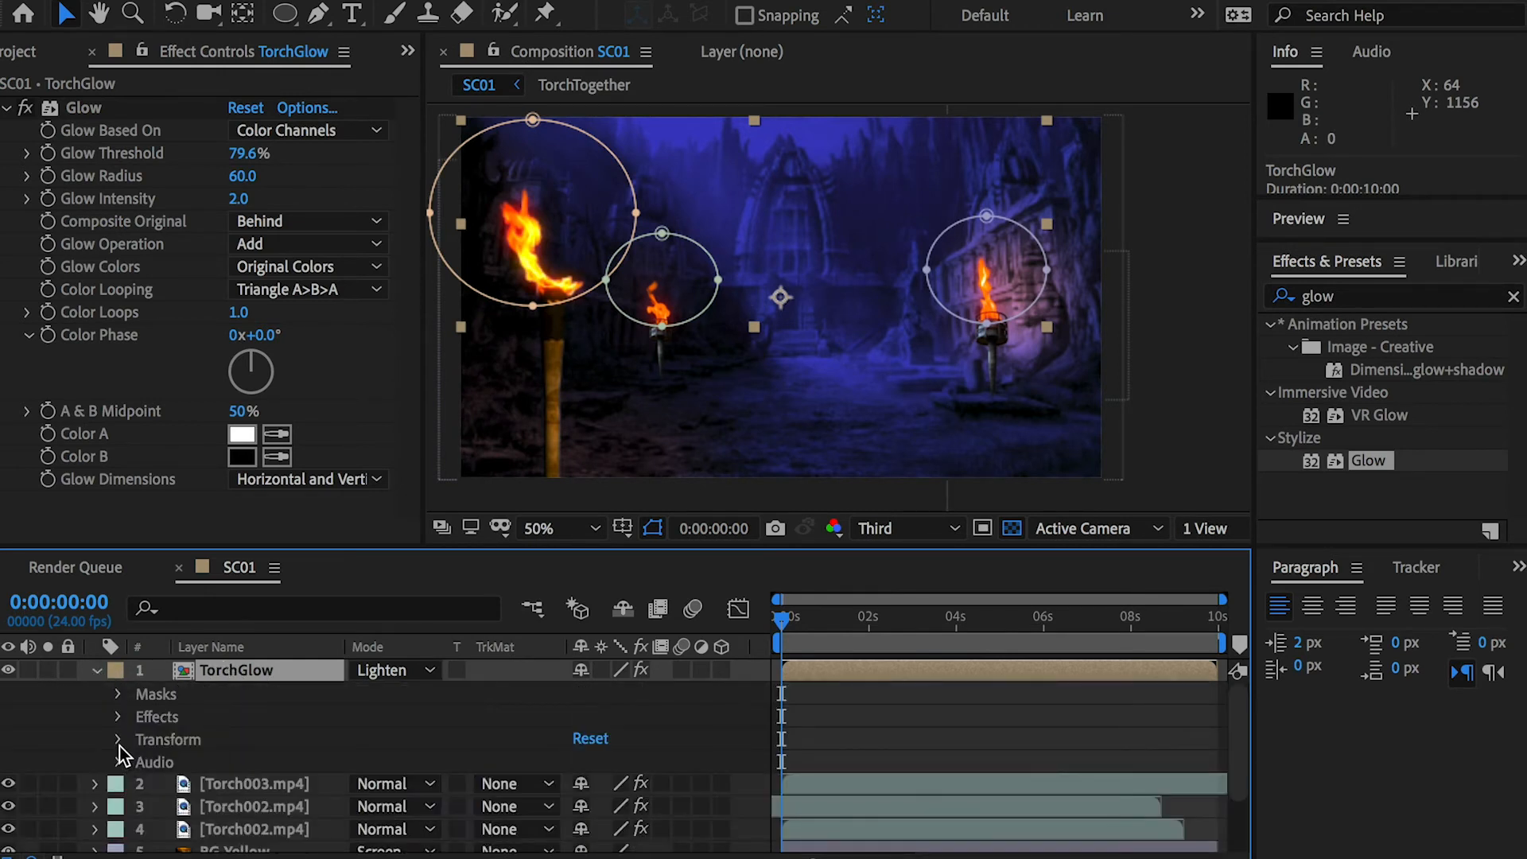
left_click(118, 740)
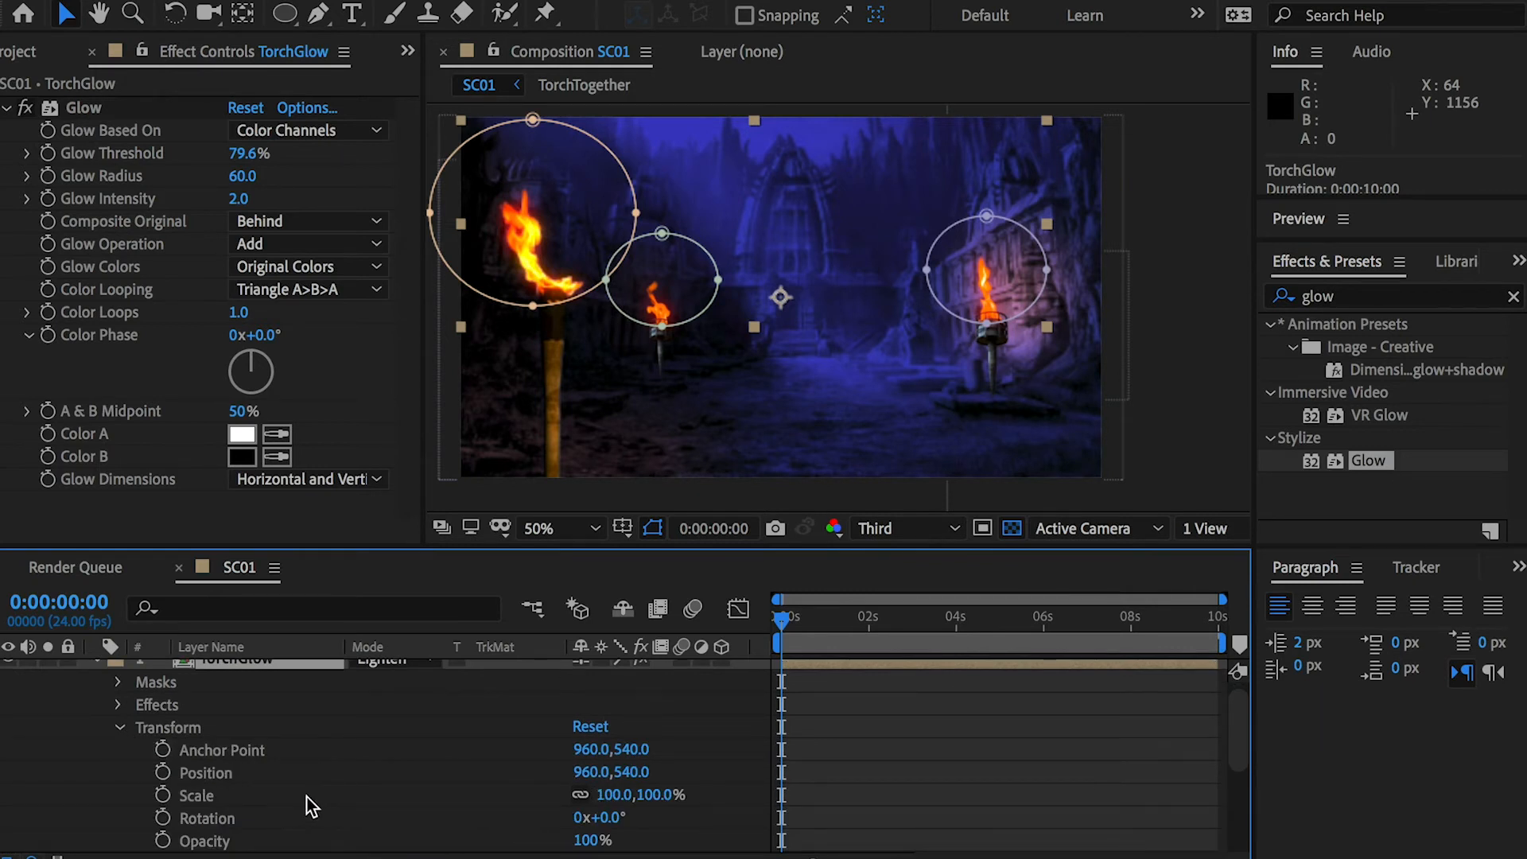
scroll(310, 806, "down", 3)
left_click_drag(592, 750, 548, 750)
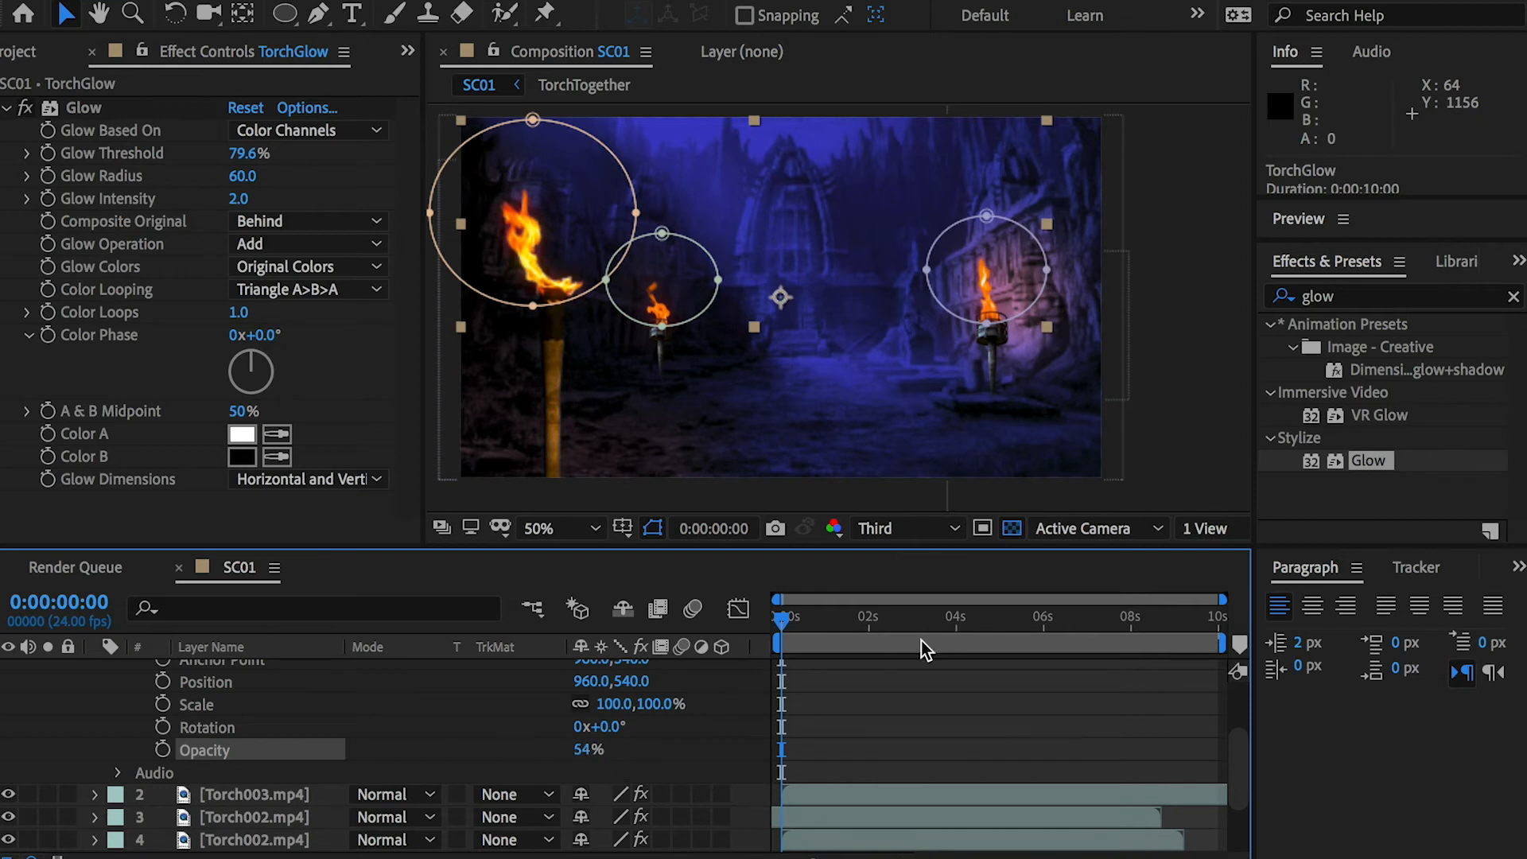
left_click(740, 748)
Step: Hide and show the TorchGlow layer again to compare the torches with and without the glow
scroll(628, 745, "up", 3)
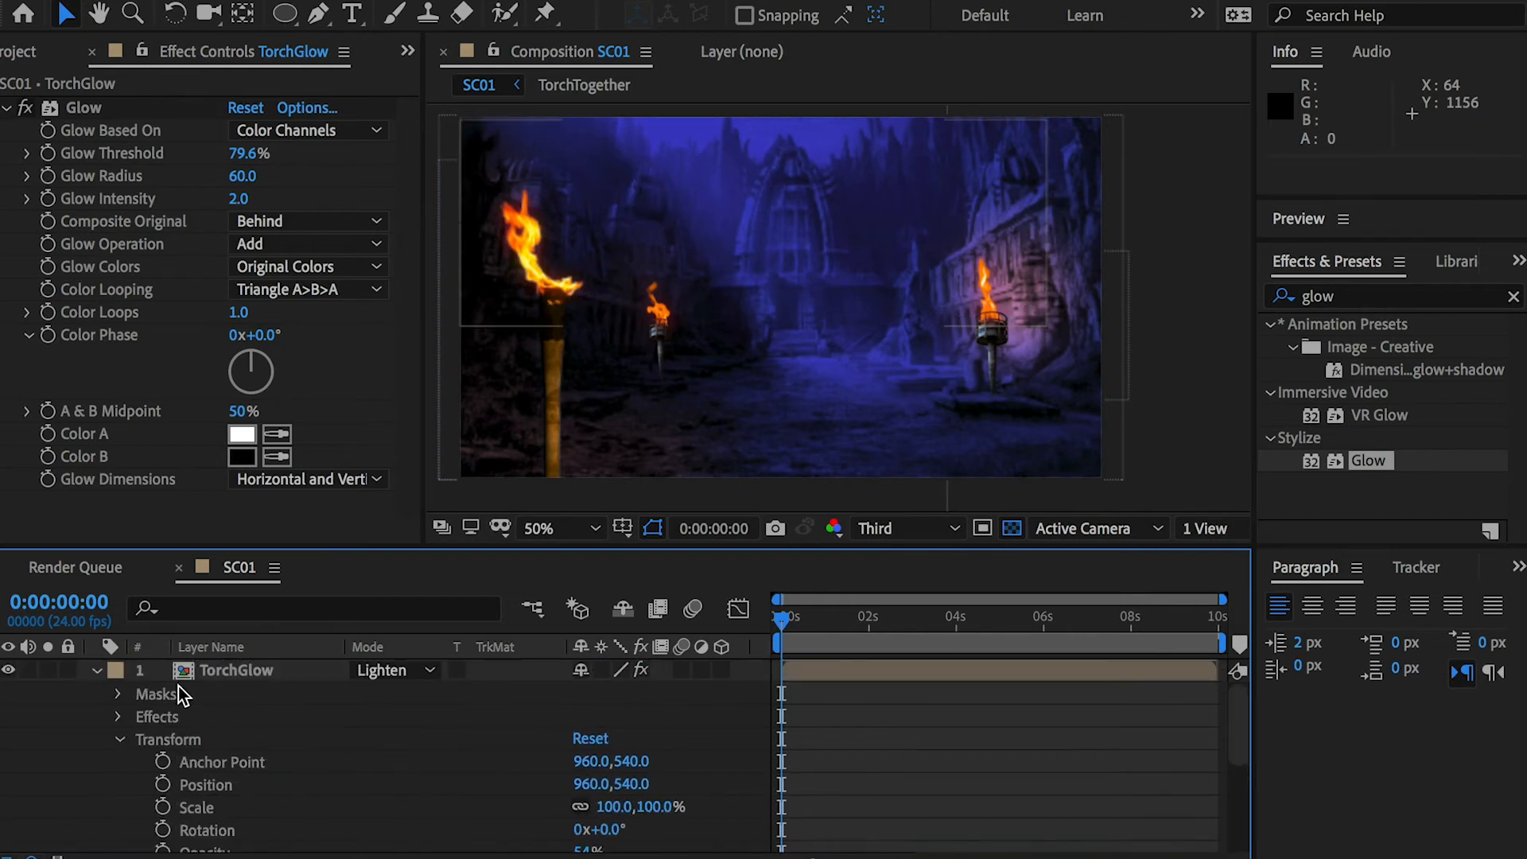
left_click(96, 671)
left_click(10, 670)
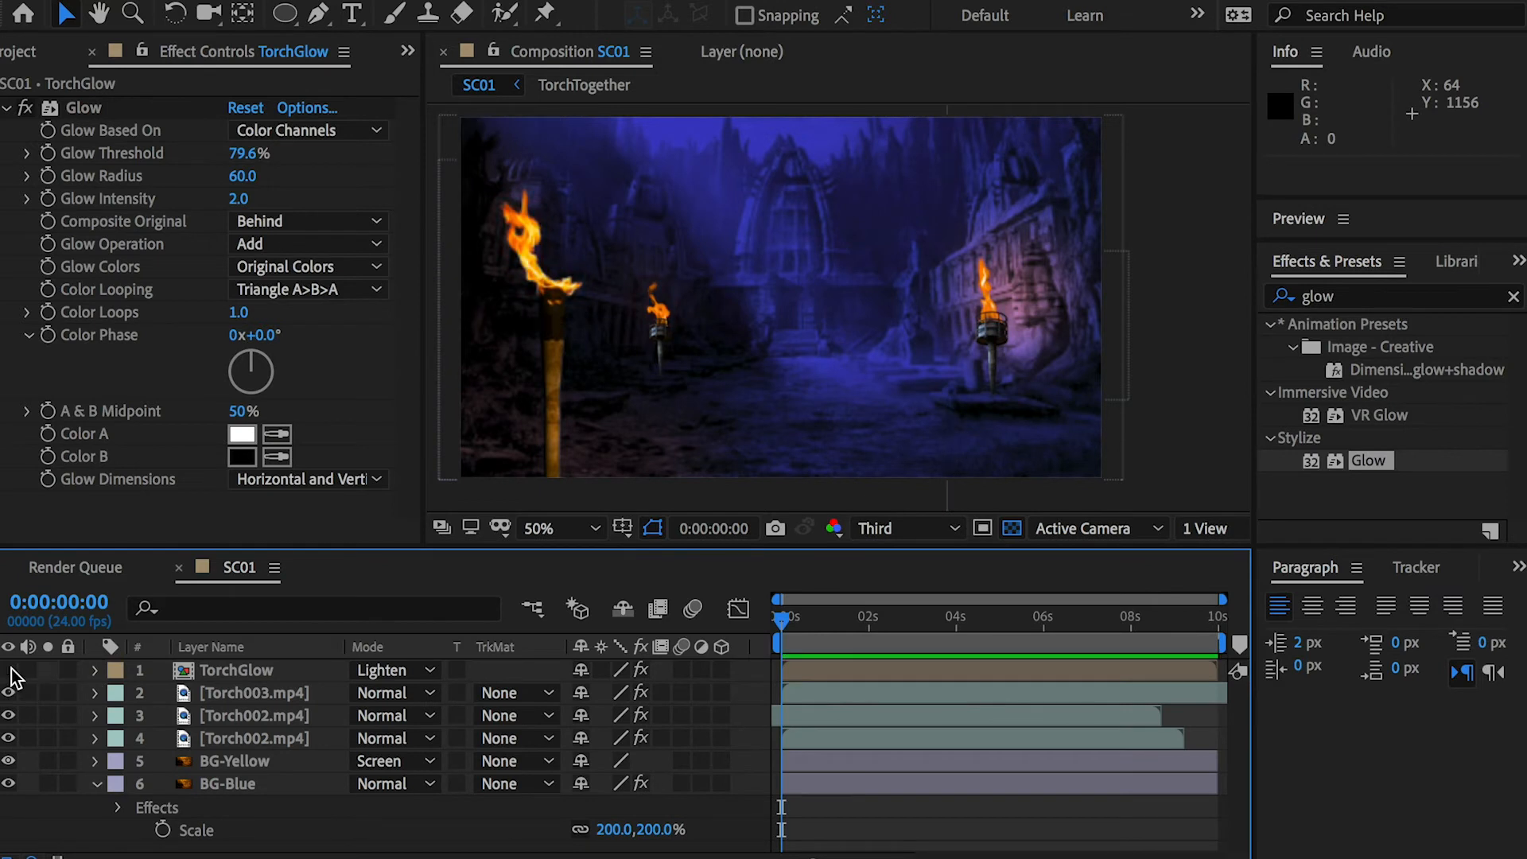
left_click(10, 670)
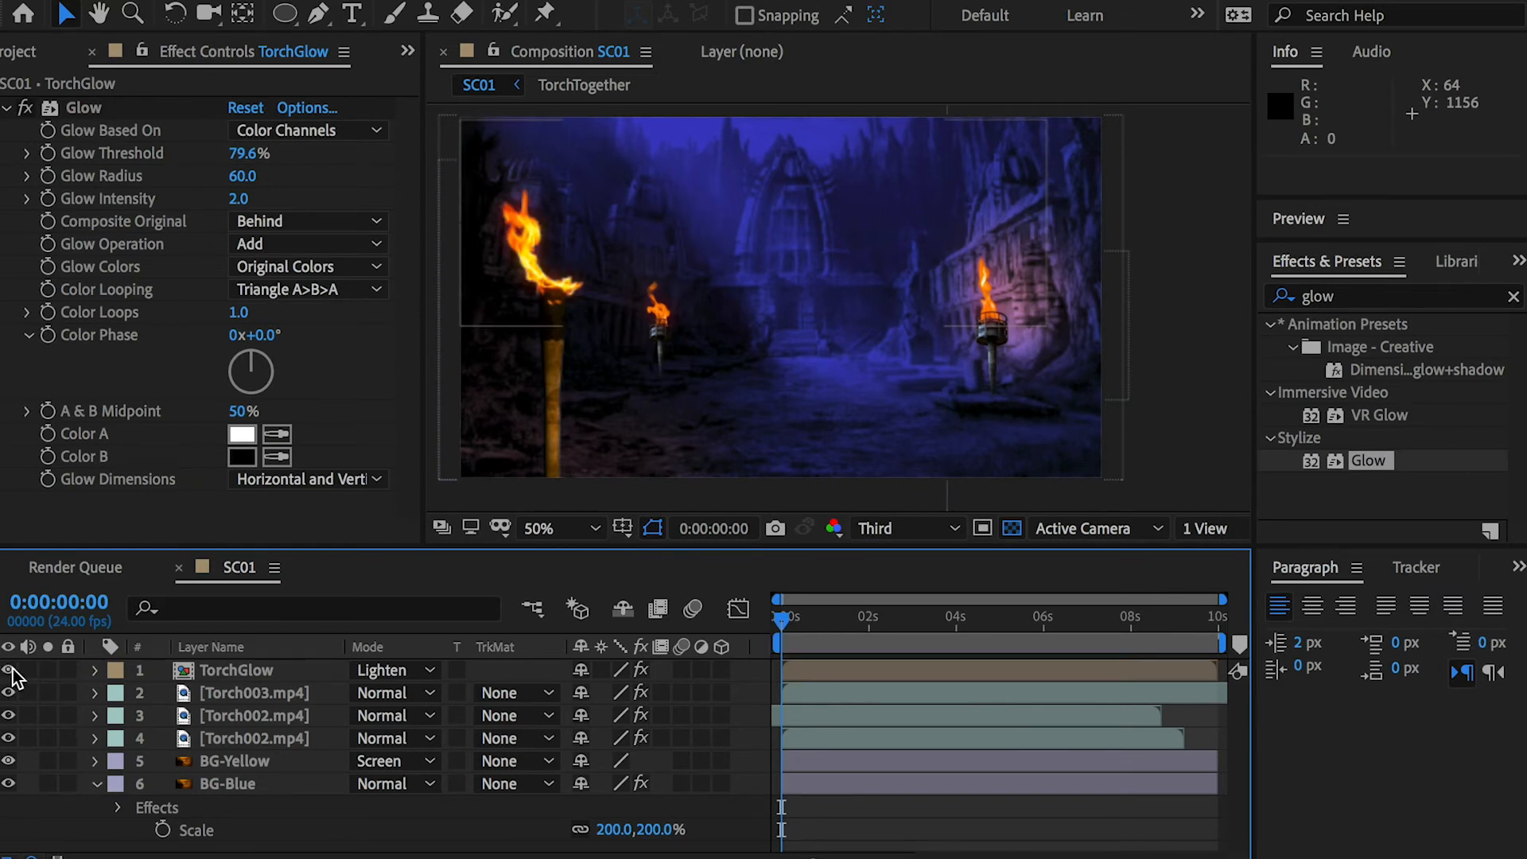
Step: Undo the keyframe paste and add a first opacity keyframe of 54% on TorchGlow at 0:00:00:00
left_click(96, 671)
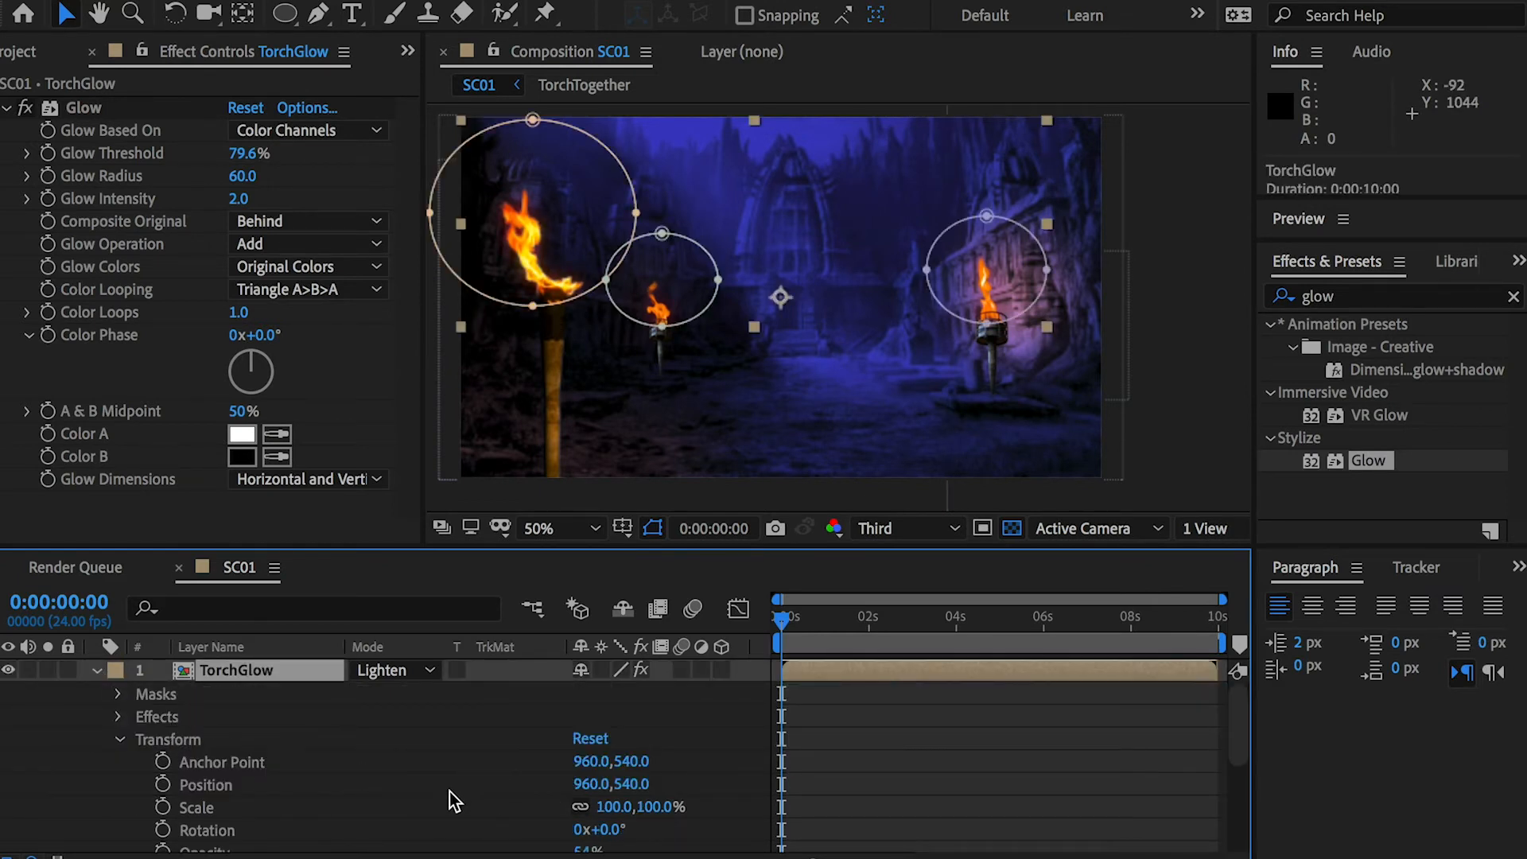
scroll(479, 789, "down", 3)
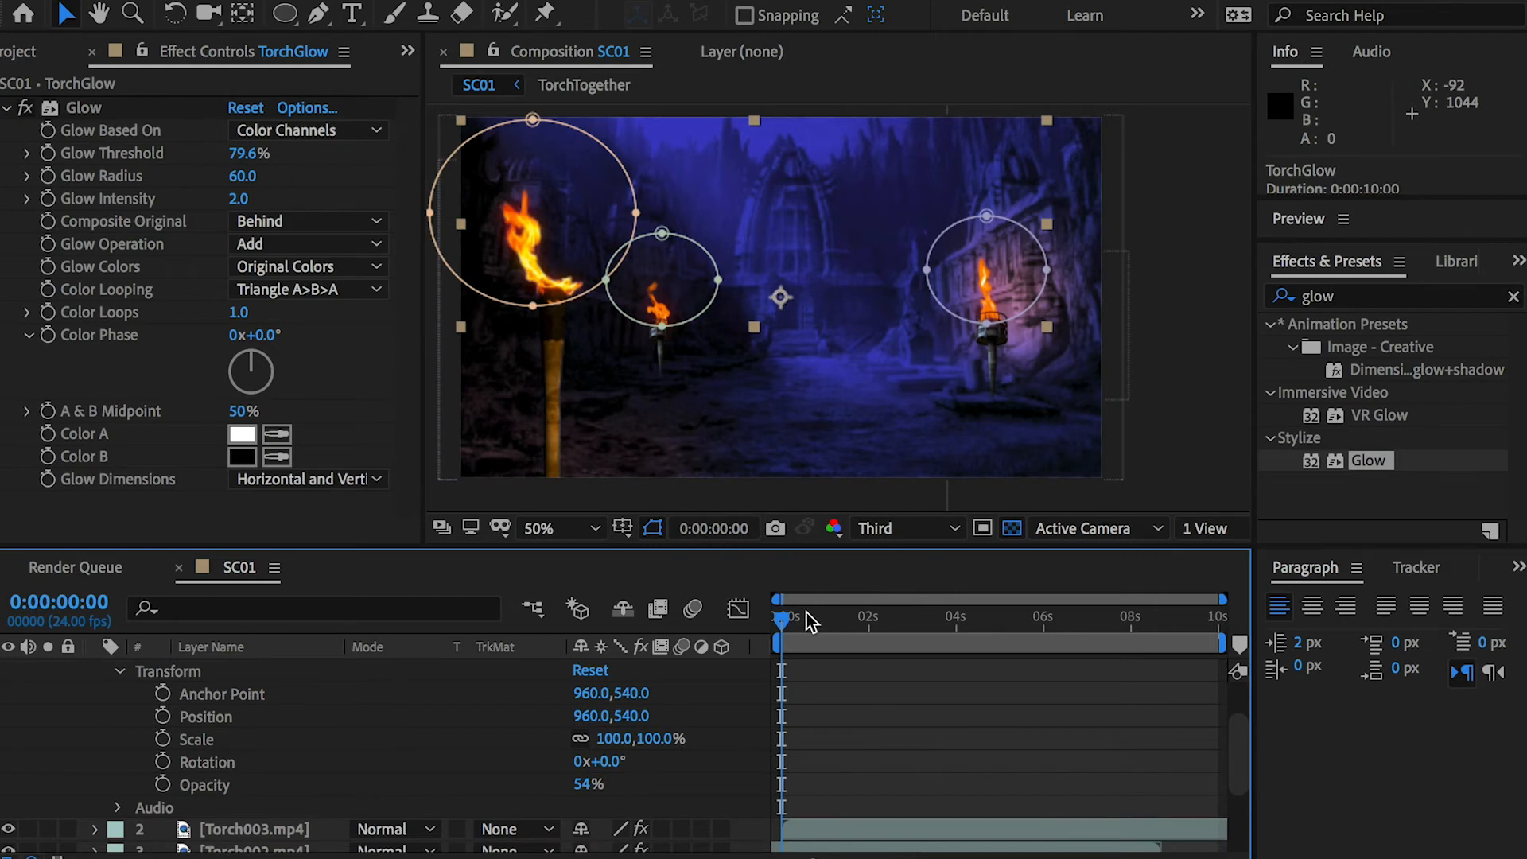
key("ctrl+z")
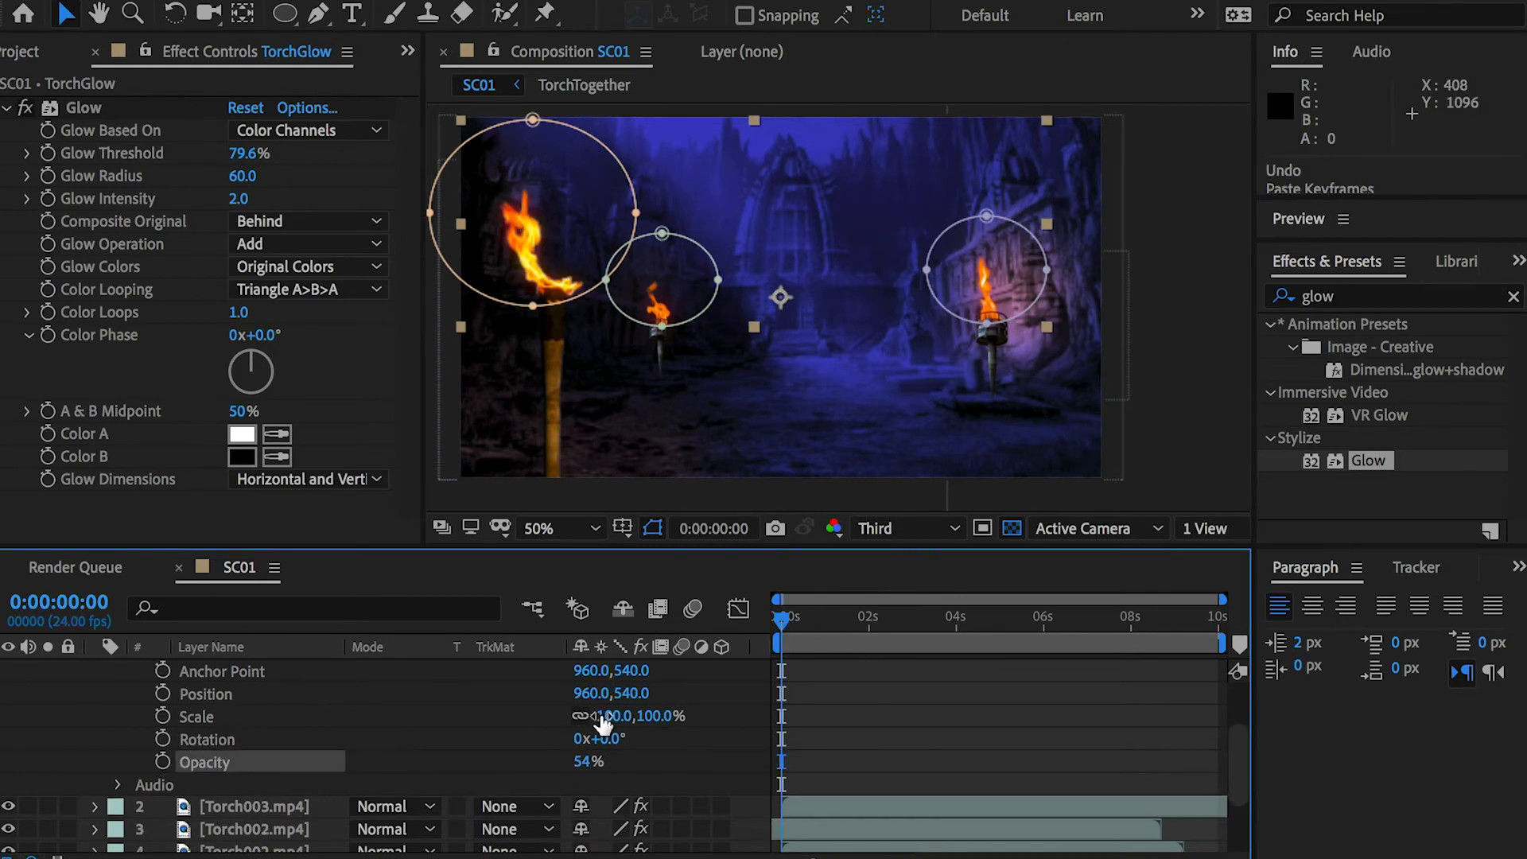
left_click_drag(1219, 598, 834, 593)
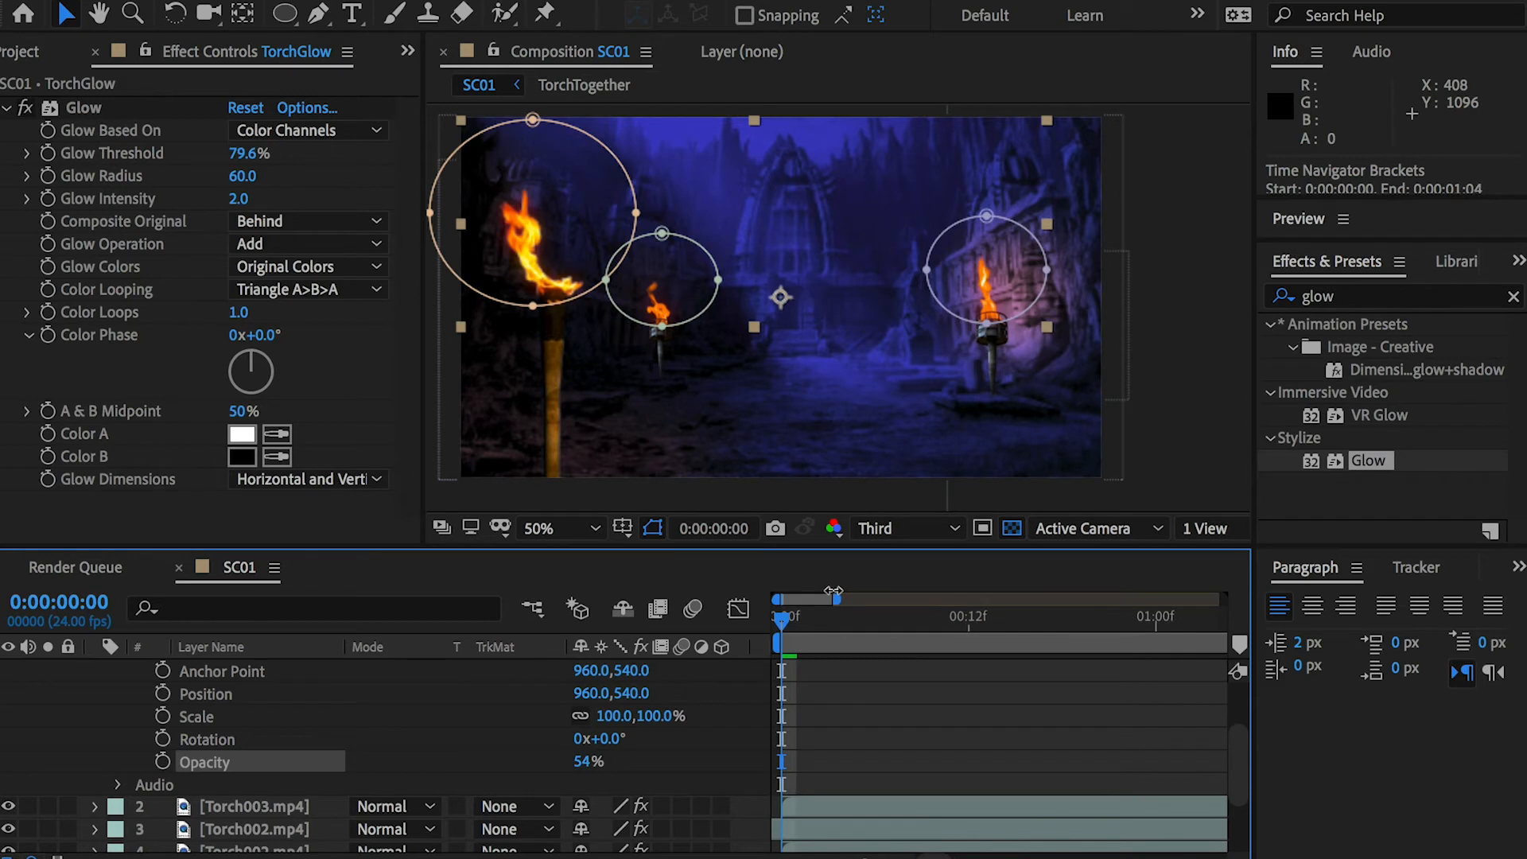
left_click(162, 761)
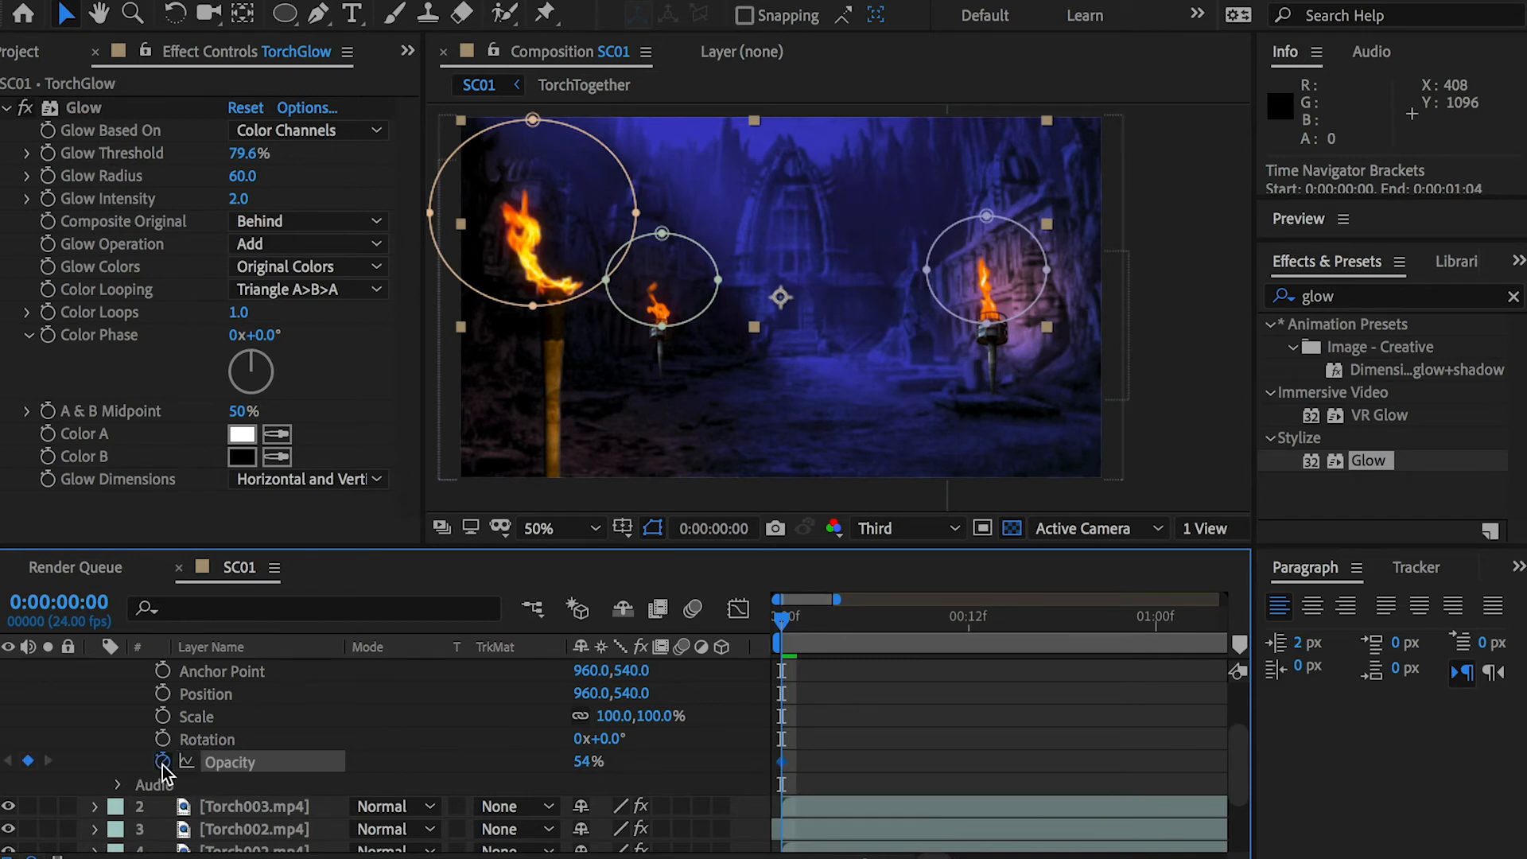
Step: Add a 71% opacity keyframe on TorchGlow and place it at 0:00:00:04
left_click_drag(784, 617, 811, 617)
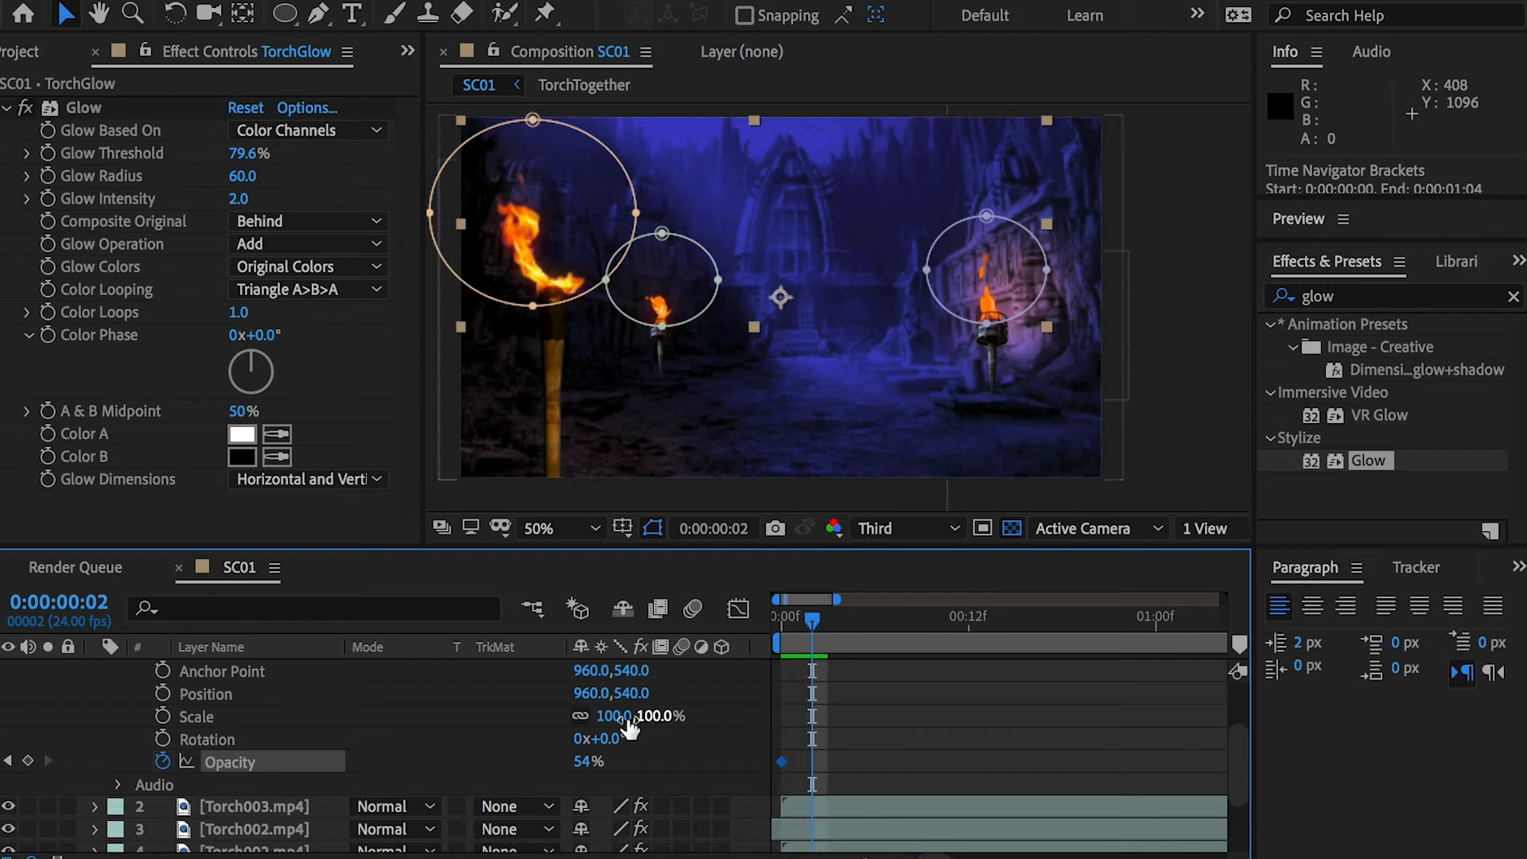
left_click_drag(586, 762, 603, 759)
mouse_move(812, 617)
left_mouse_down()
mouse_move(785, 618)
mouse_move(832, 621)
left_mouse_up()
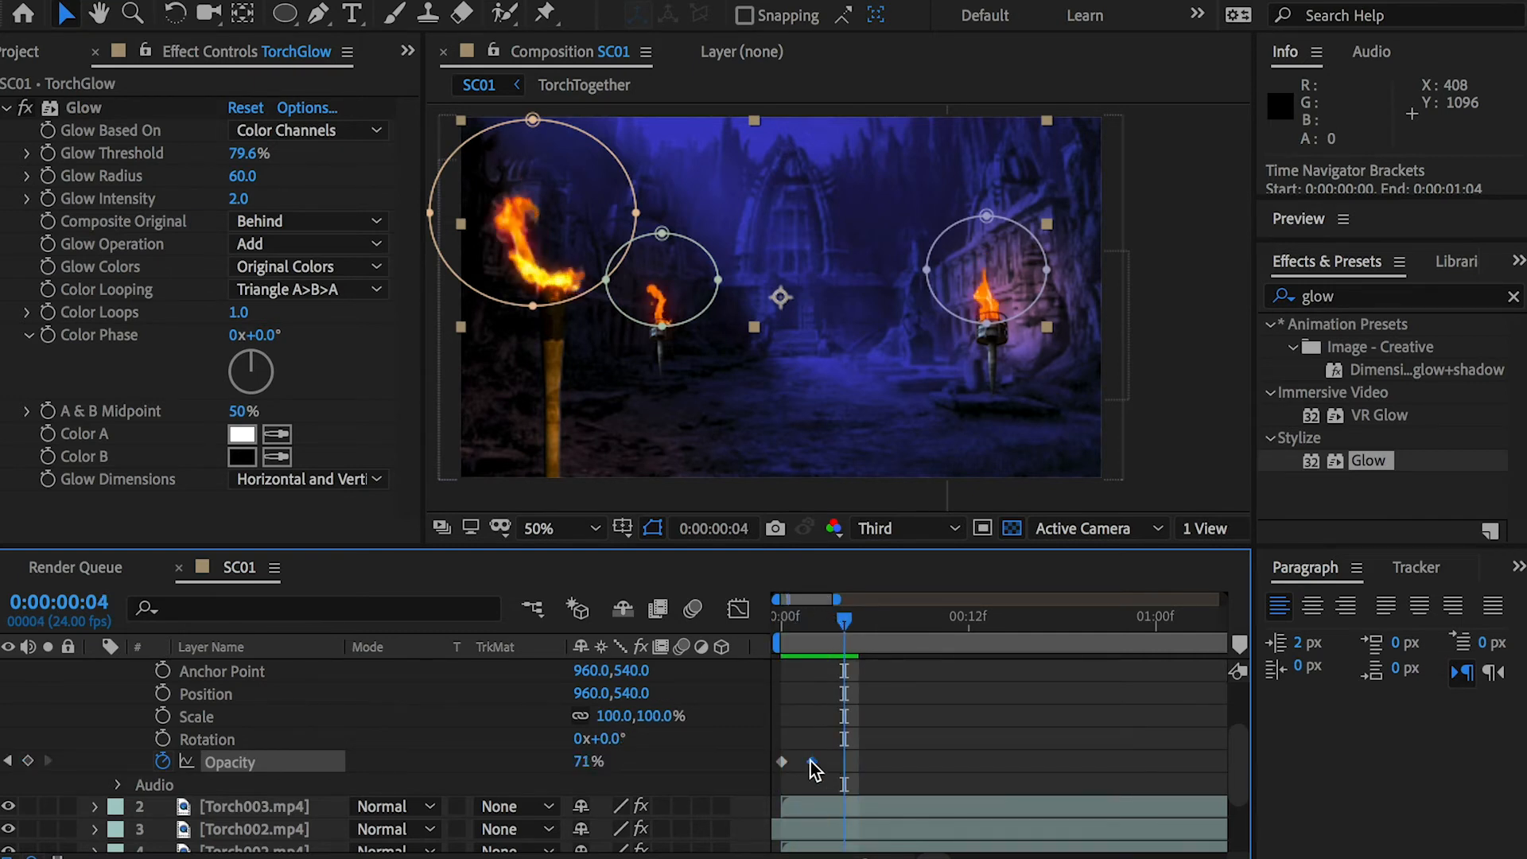
left_click_drag(812, 762, 843, 762)
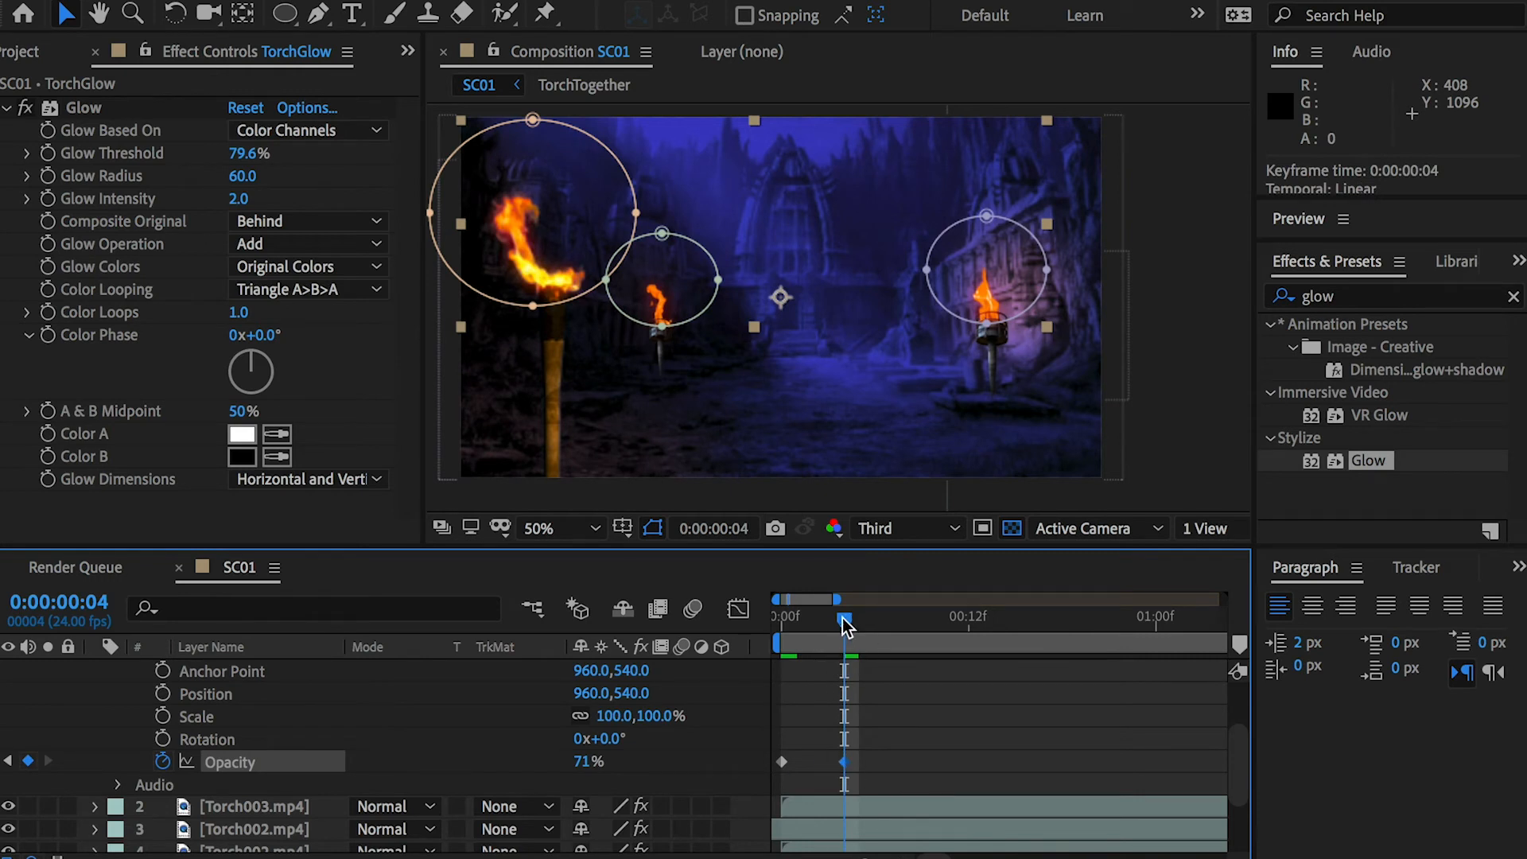
Step: Add varied TorchGlow opacity keyframes over the rest of the first second, including 61% at 0:00:00:18 and 66% at 0:00:01:00
left_click_drag(845, 626, 906, 620)
left_click_drag(589, 764, 627, 763)
left_click(953, 618)
left_click_drag(969, 617, 1062, 618)
left_click_drag(583, 766, 546, 763)
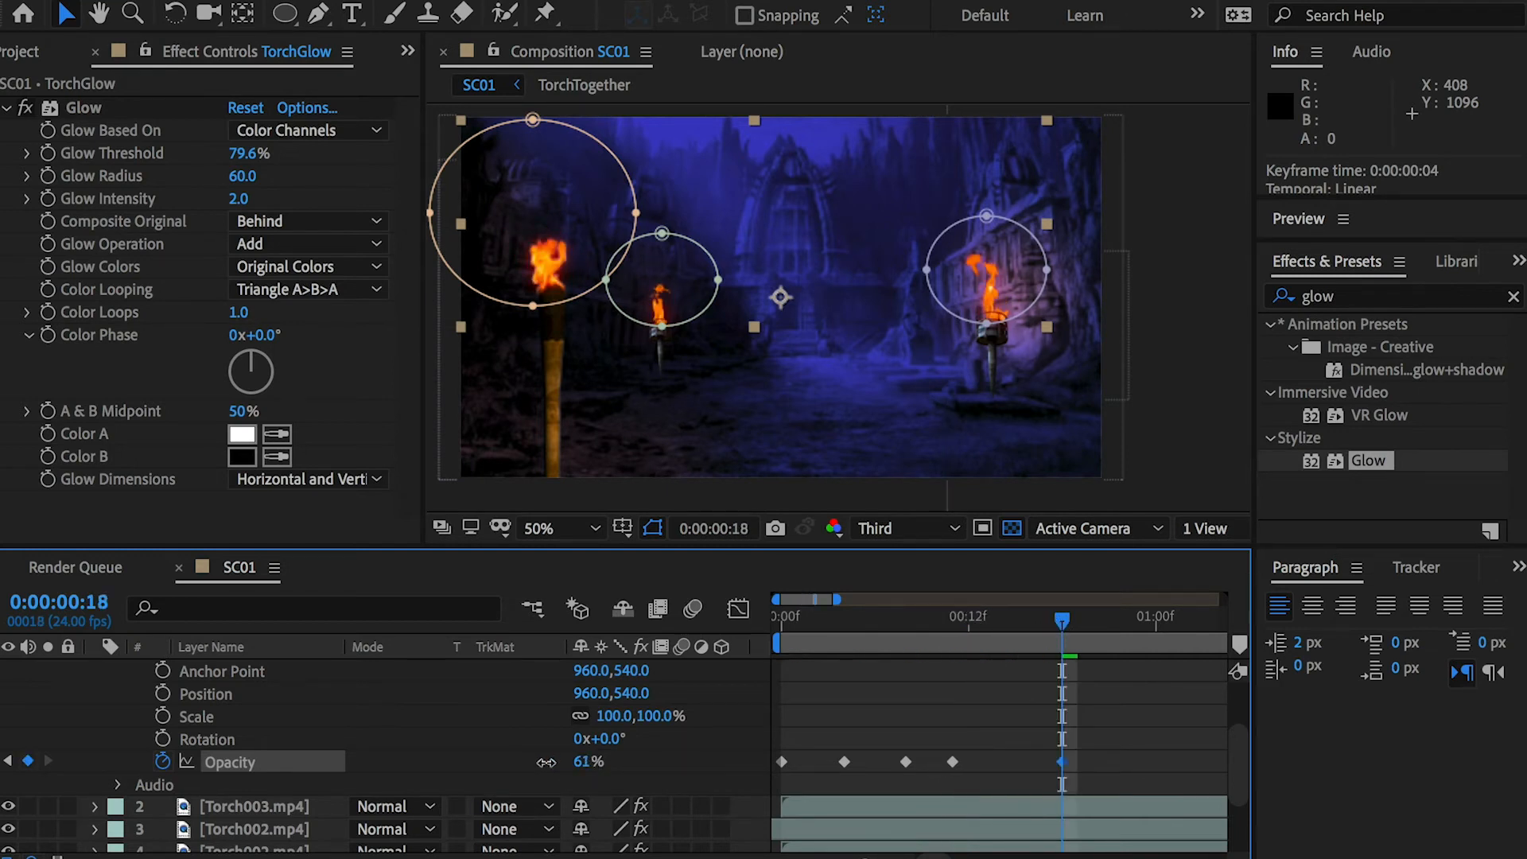
left_click_drag(836, 599, 956, 599)
left_click_drag(867, 619, 894, 629)
left_click_drag(580, 764, 597, 764)
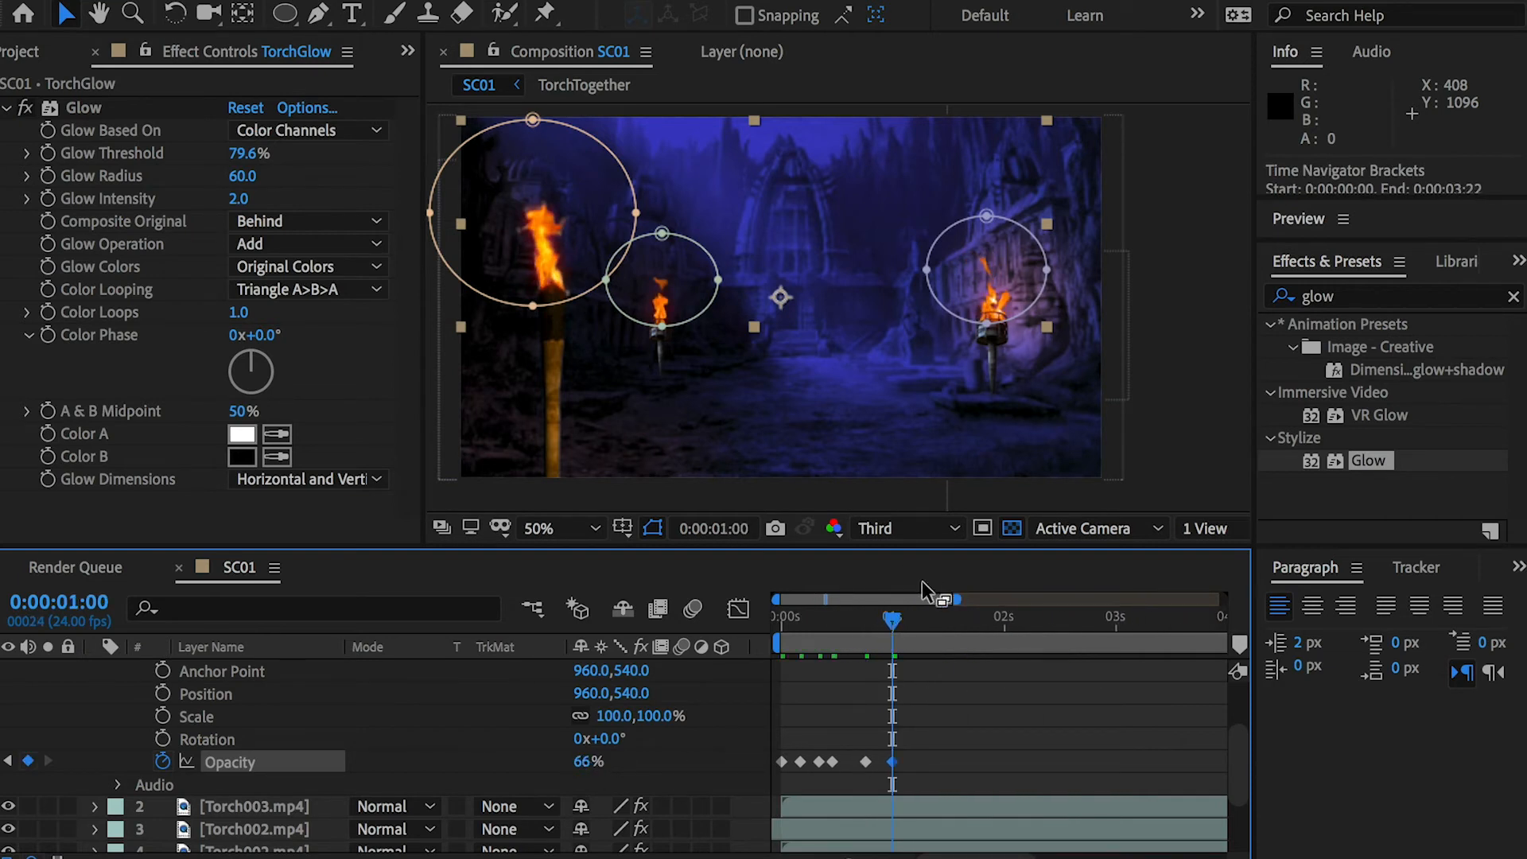
Step: Continue the TorchGlow flicker with irregularly spaced, alternately lower and higher opacity keyframes from 0:00:01:00 to about 0:00:03:13
left_click_drag(919, 619, 931, 617)
left_click_drag(586, 762, 570, 763)
left_click_drag(931, 619, 973, 620)
left_click_drag(581, 763, 616, 763)
left_click_drag(973, 619, 1024, 620)
left_click_drag(587, 764, 563, 764)
left_click_drag(1066, 618, 1061, 619)
left_click_drag(580, 764, 546, 763)
left_click(1121, 619)
left_click(1177, 618)
Step: Add more varied TorchGlow opacity keyframes between about 4 and 5.5 seconds, ending on 83%
left_click_drag(957, 599, 1006, 599)
left_click_drag(582, 763, 590, 763)
left_click_drag(1125, 621, 1146, 624)
left_click_drag(583, 761, 566, 761)
left_click_drag(1146, 620, 1177, 622)
Step: Copy the first TorchGlow opacity keyframe of 54% to 0:00:06:03
left_click_drag(1178, 622, 1193, 622)
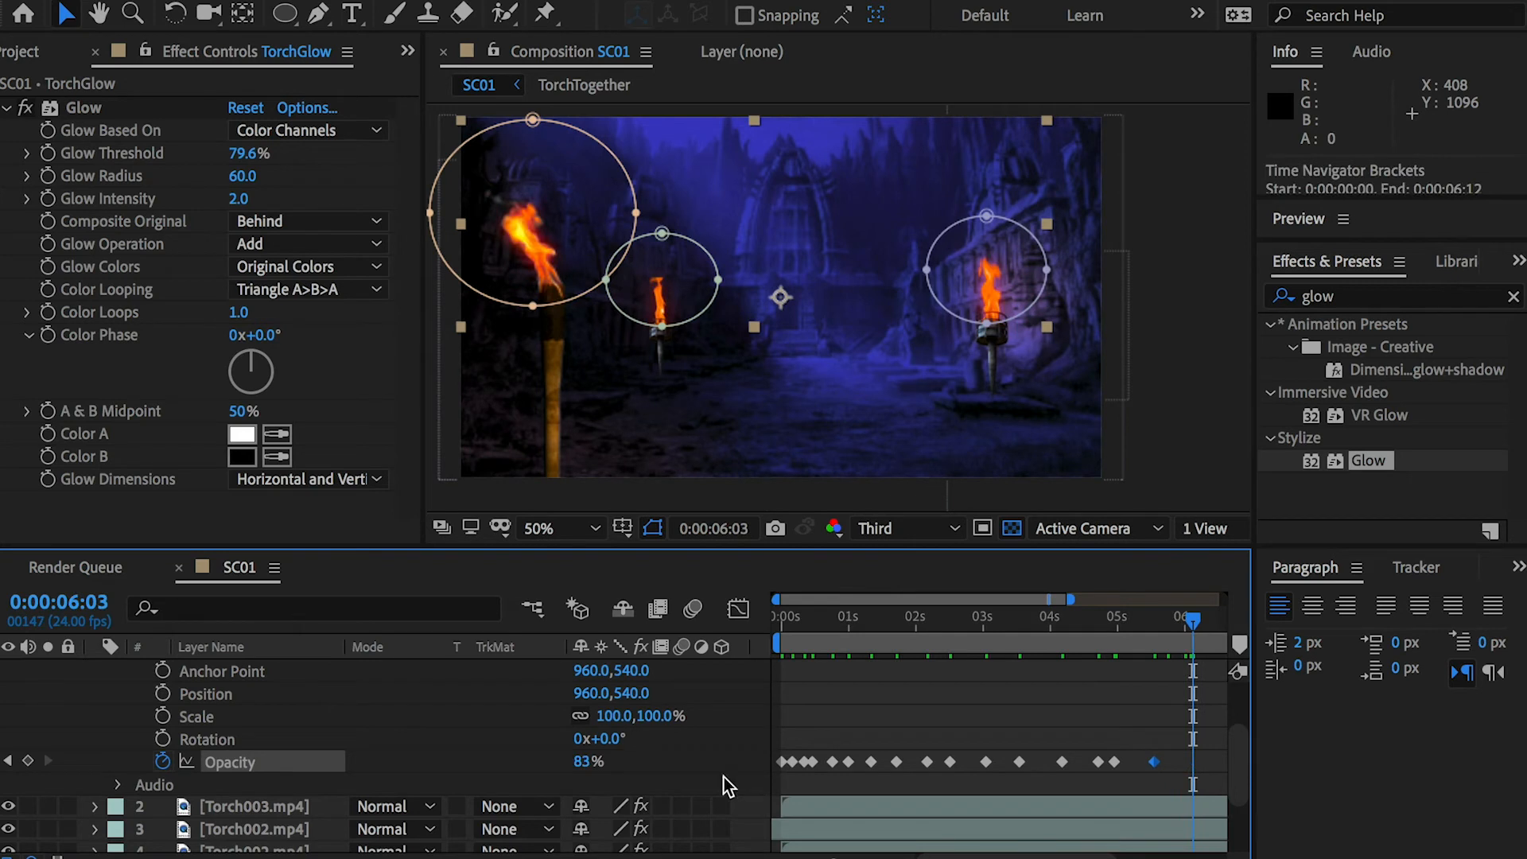
left_click(782, 762)
key("ctrl+c")
key("ctrl+v")
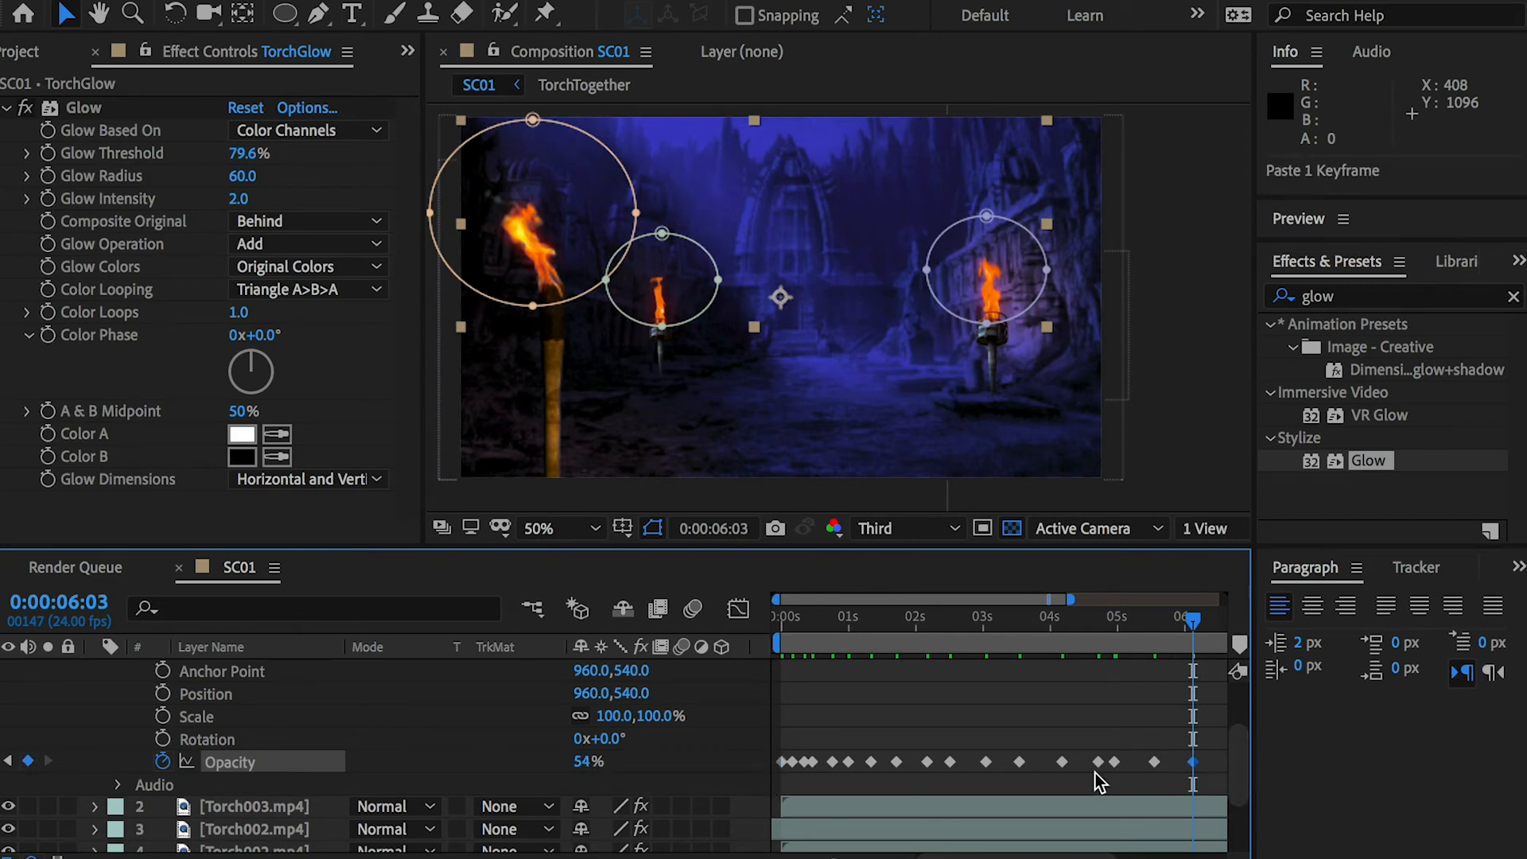
Step: Copy all the TorchGlow opacity keyframes and paste them at 0:00:06:03 to carry the flicker to the composition's end
left_click_drag(1072, 597, 1225, 599)
left_click_drag(1080, 752, 763, 794)
key("ctrl+c")
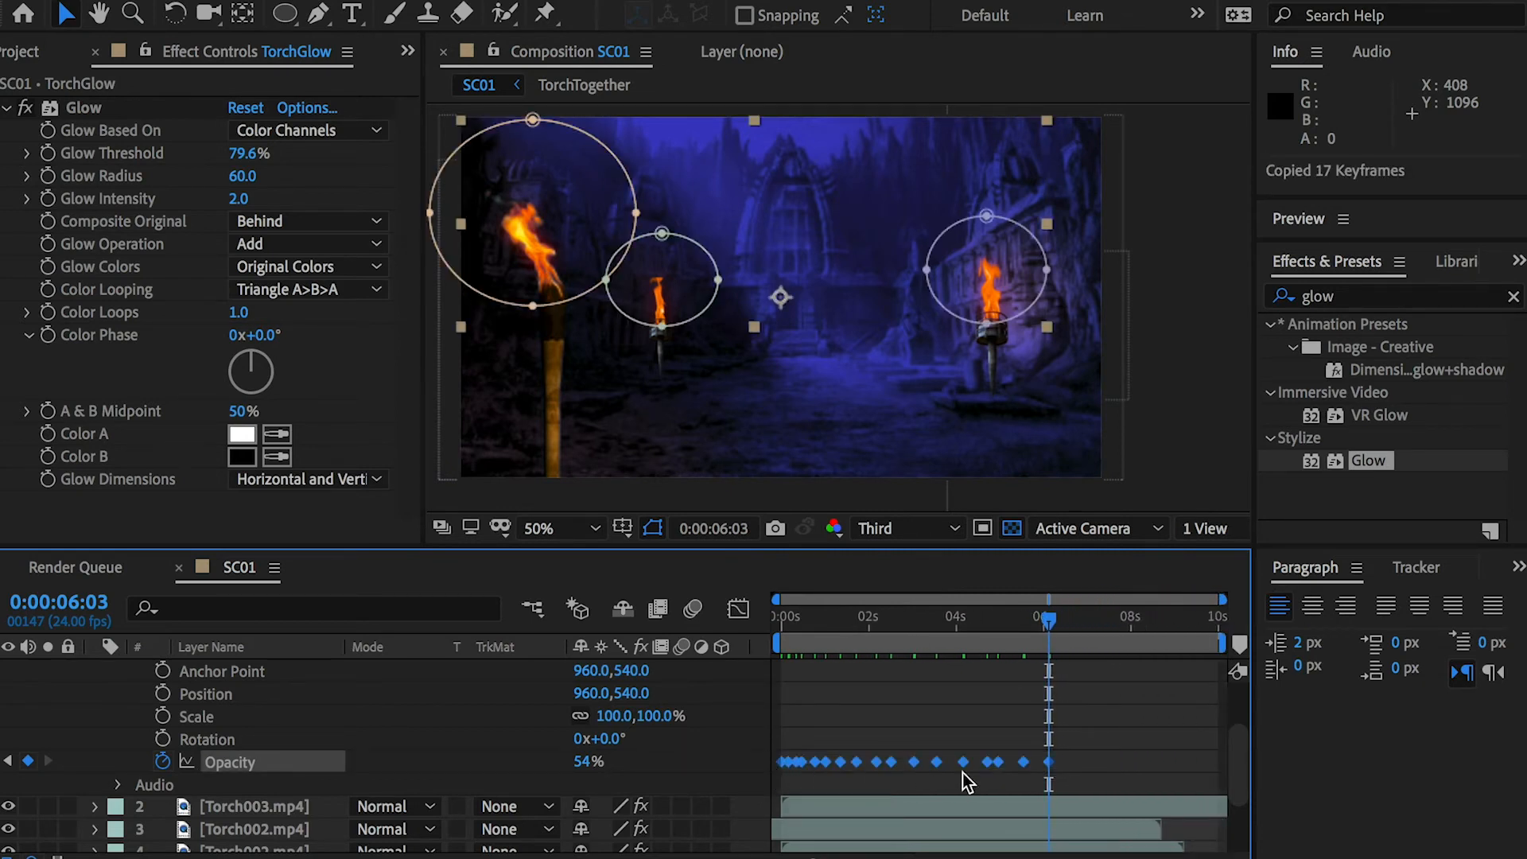
key("ctrl+v")
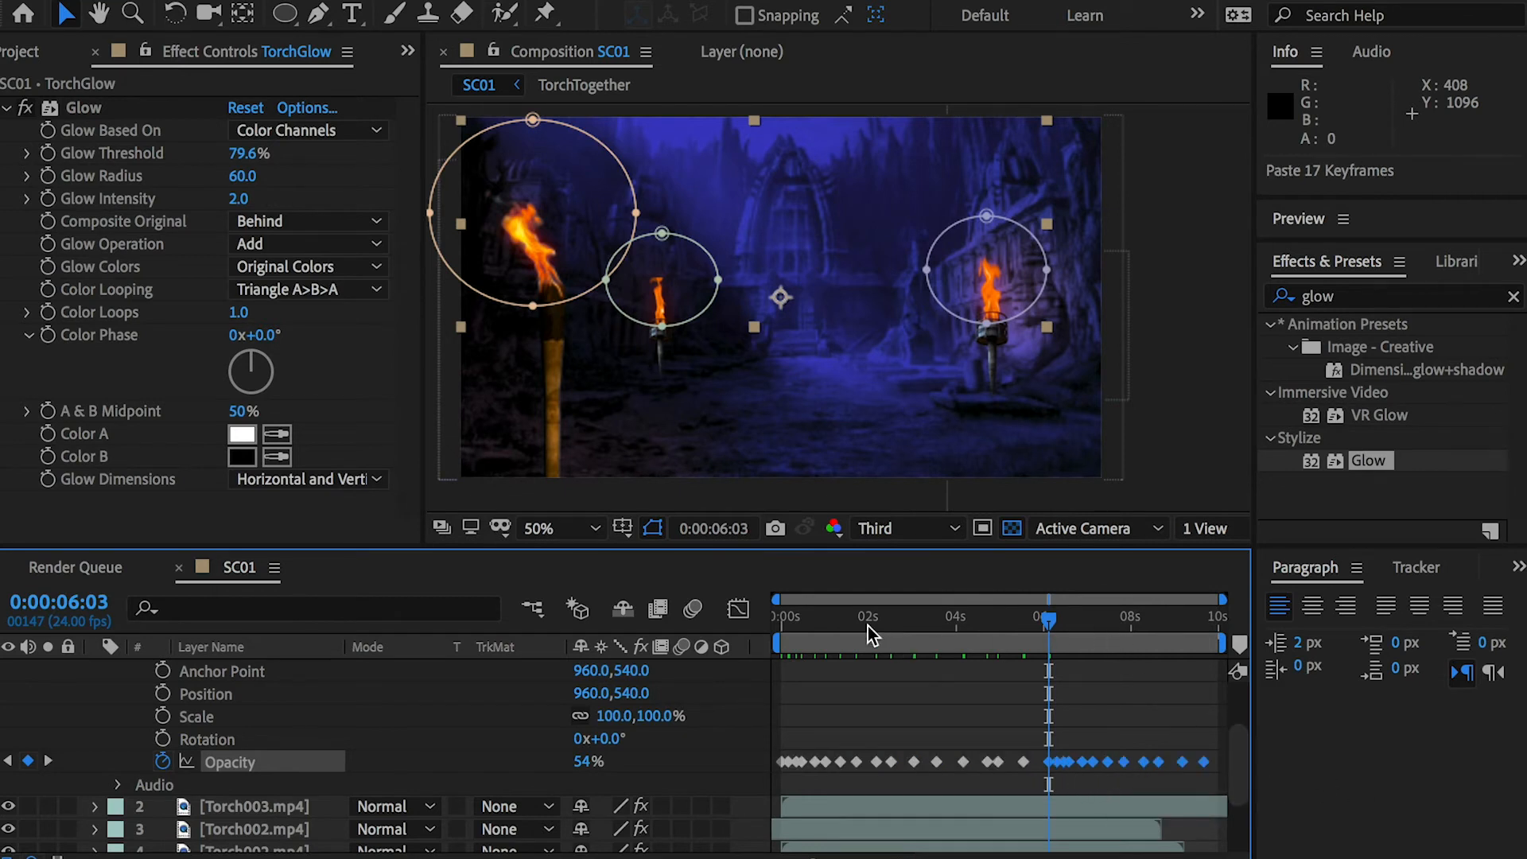
Step: Play SC01 from the beginning to check the flickering glow on the torches
key("Home")
key("space")
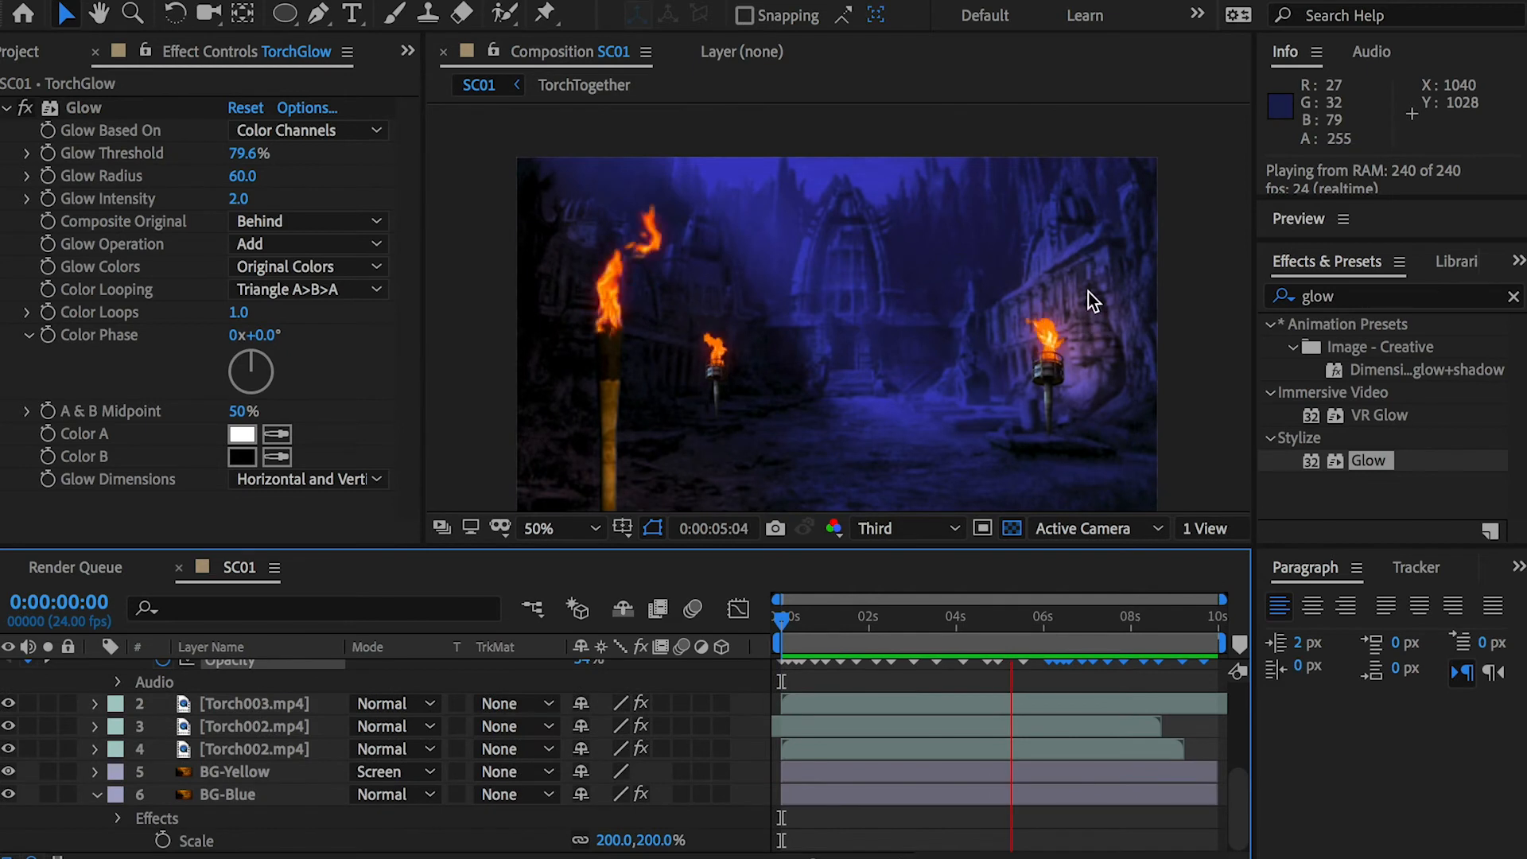
key("space")
Step: Collapse the properties of the TorchGlow and BG-Blue layers
scroll(236, 713, "up", 4)
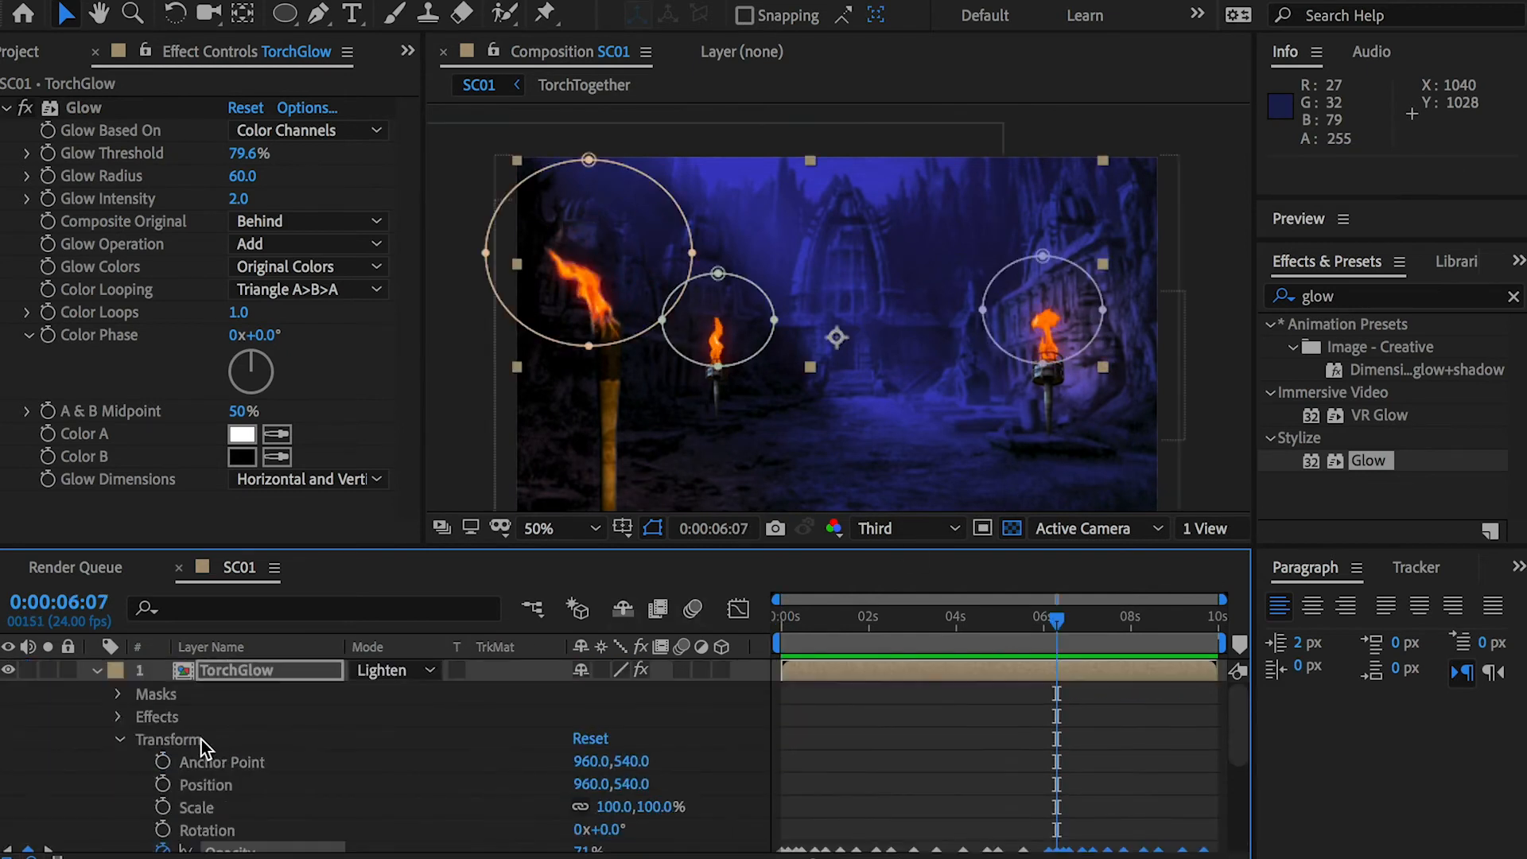
left_click(97, 670)
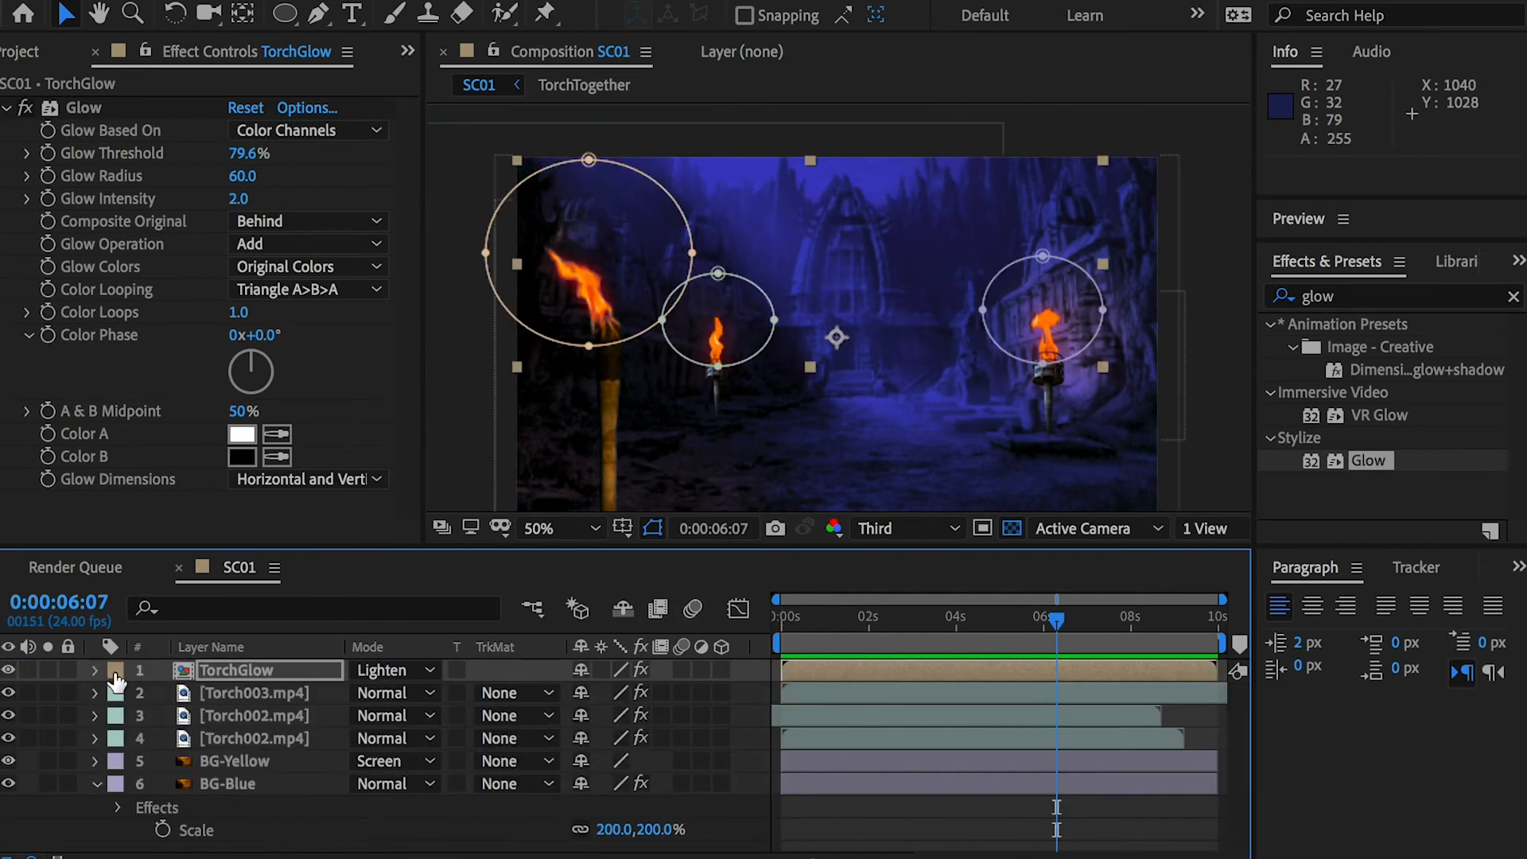
left_click(96, 784)
Step: Create a new composition from the Killer of Killers.mp4 footage
left_click(94, 53)
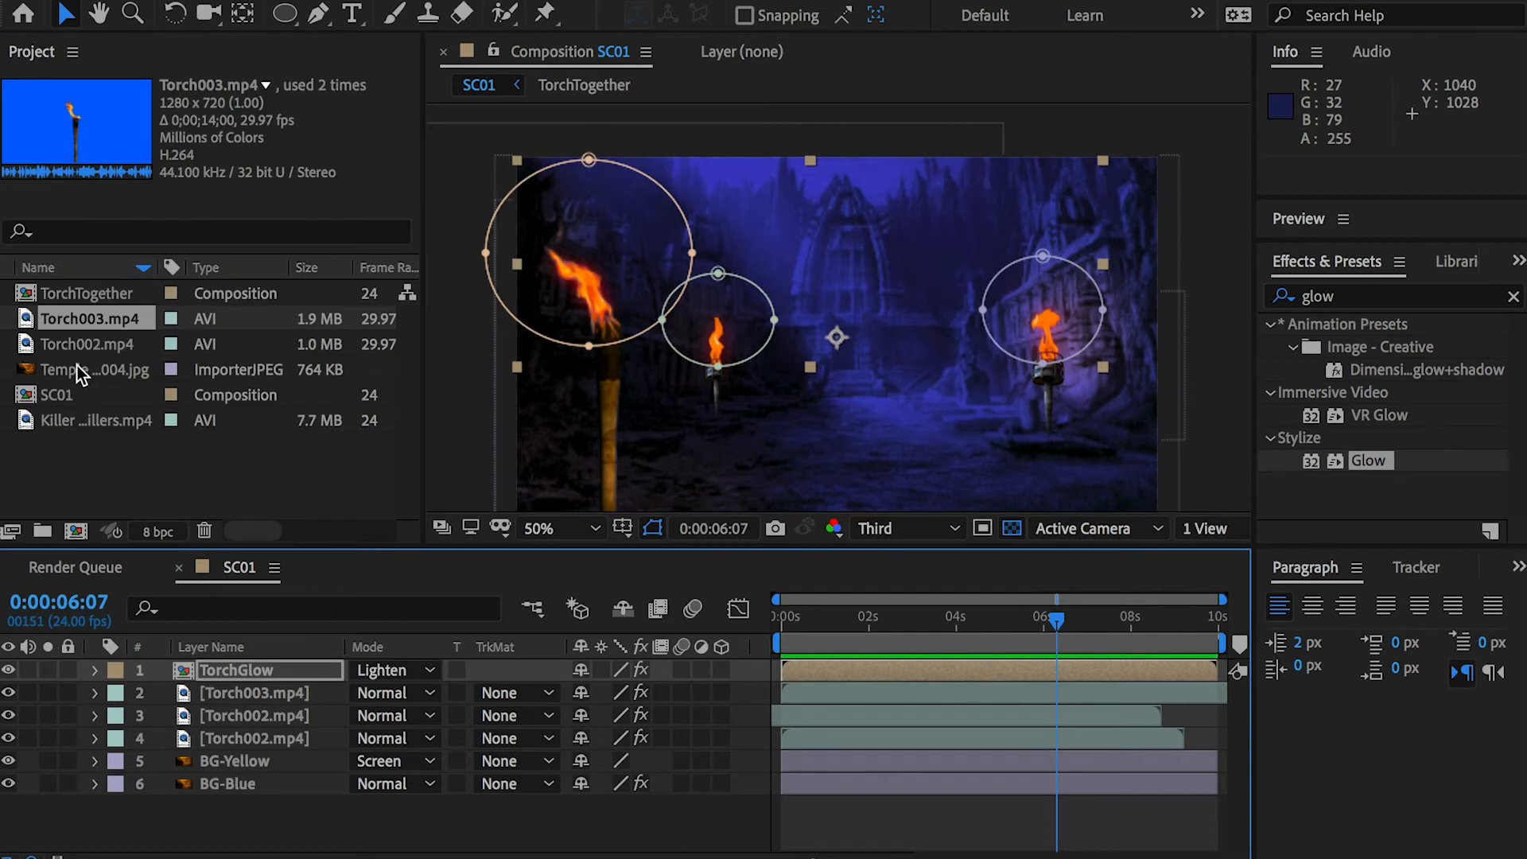
left_click(75, 418)
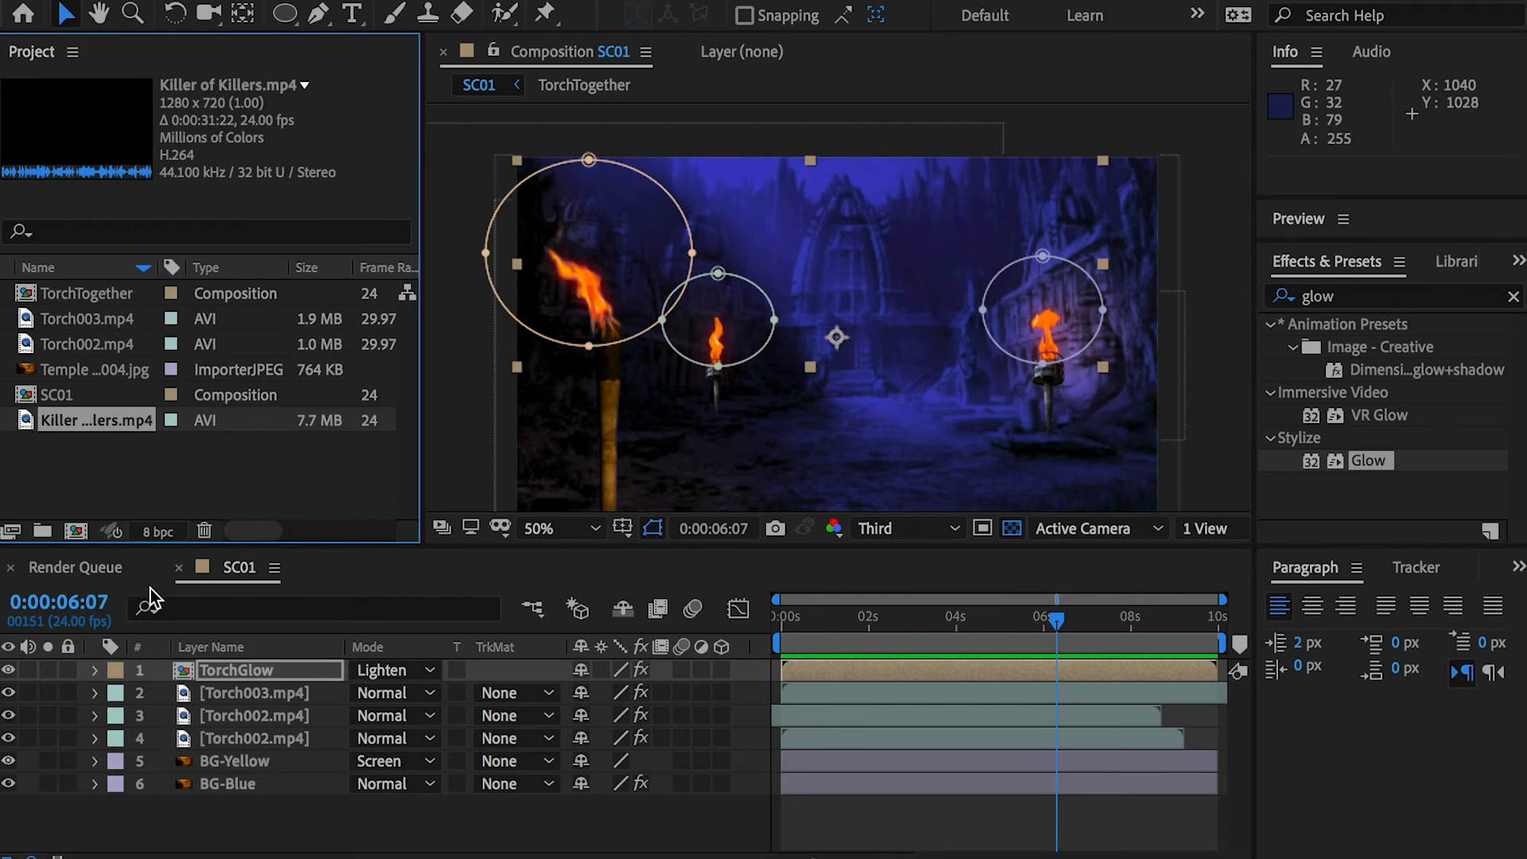
left_click_drag(65, 423, 76, 532)
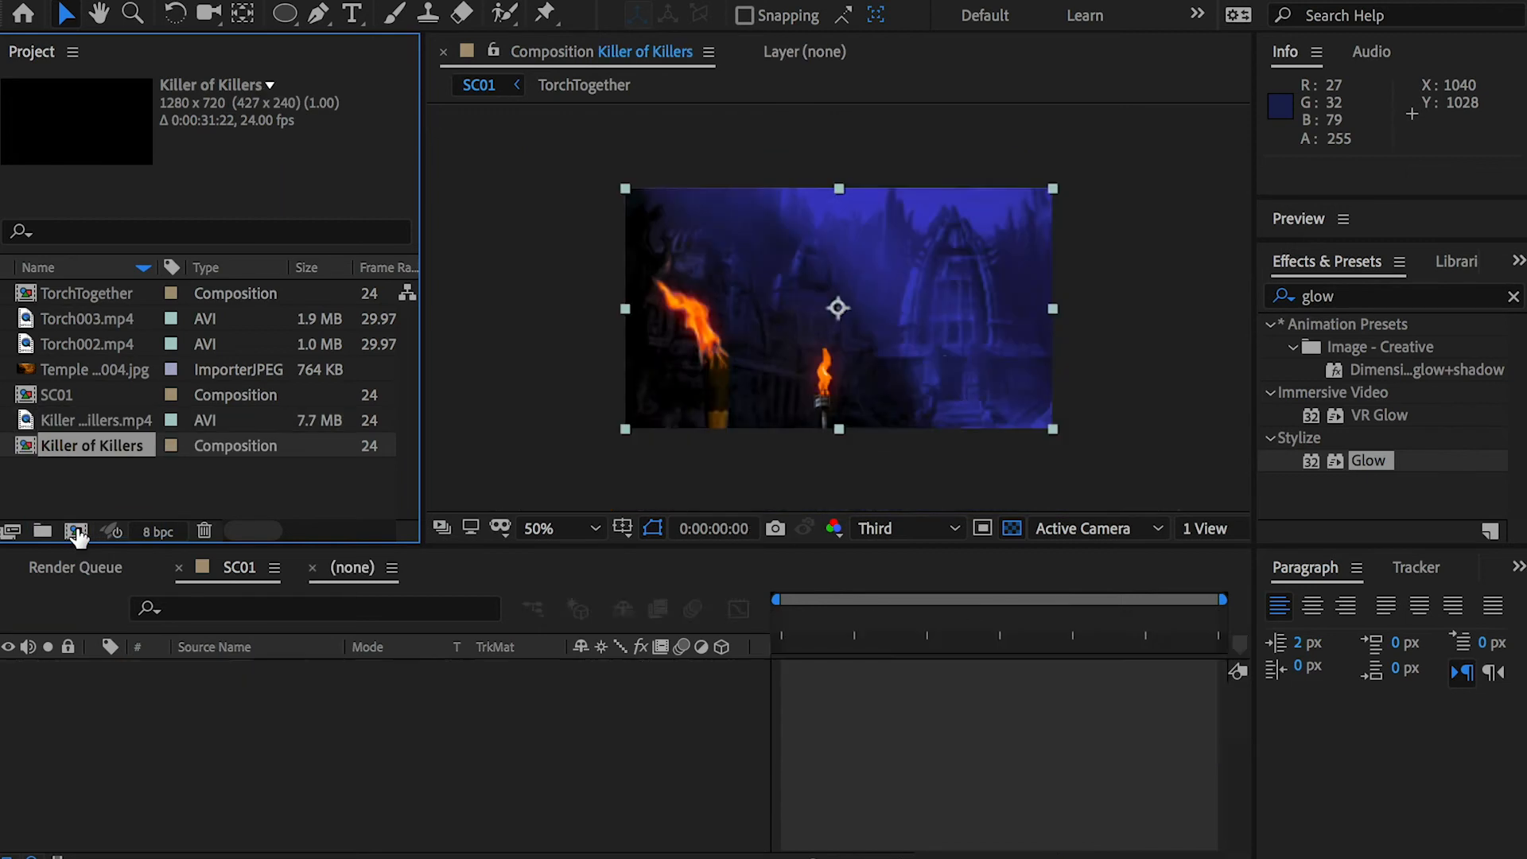
Step: Trim the Killer of Killers.mp4 layer to the part between 0:00:06:18 and 0:00:15:05
left_click_drag(821, 630, 872, 678)
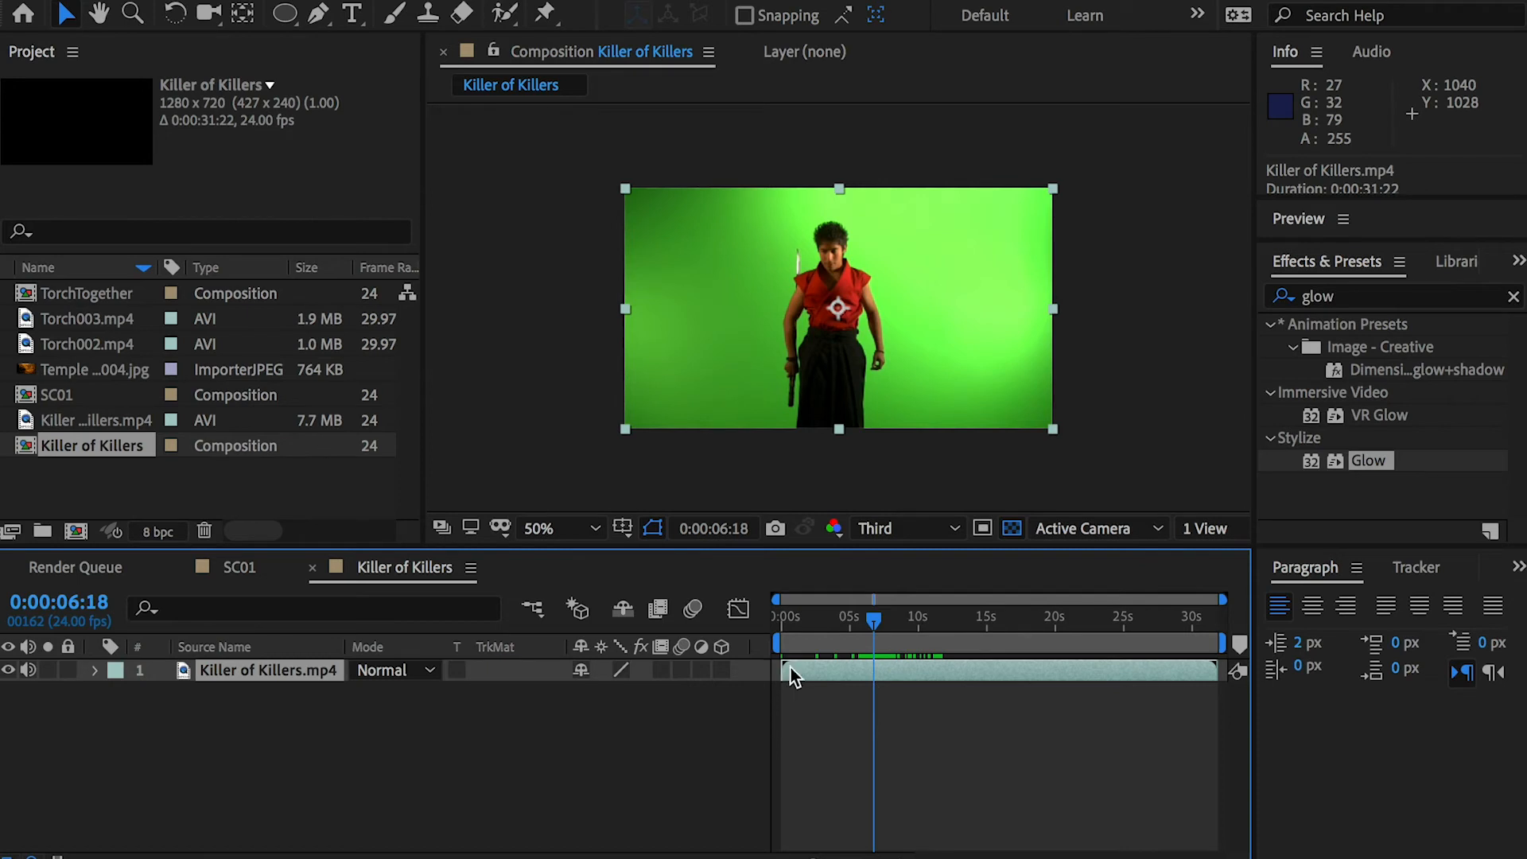
mouse_move(783, 668)
left_mouse_down()
mouse_move(883, 670)
mouse_move(776, 665)
left_mouse_up()
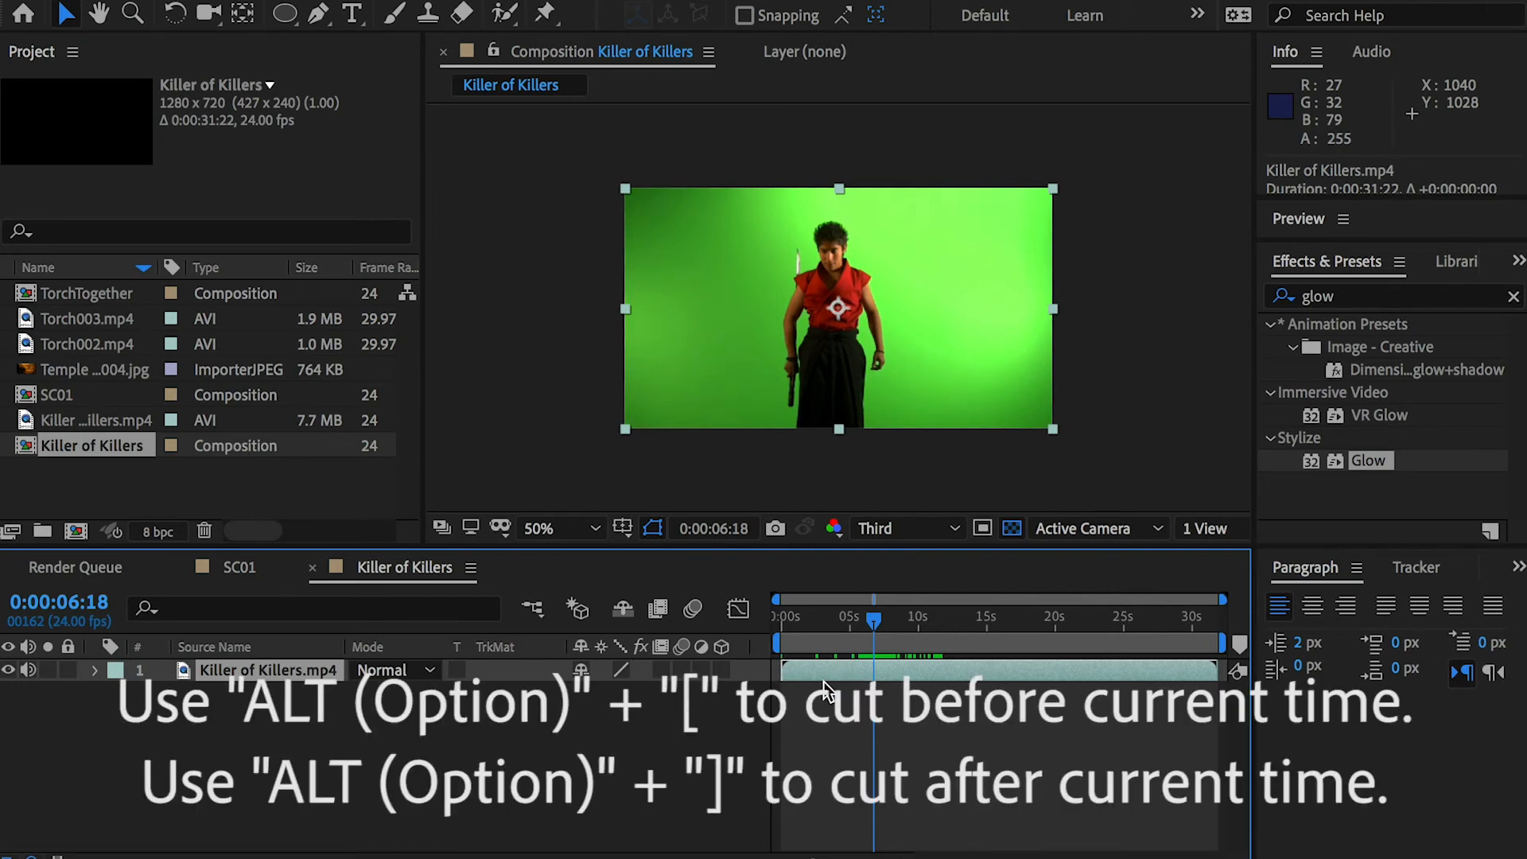
key("alt+bracketleft")
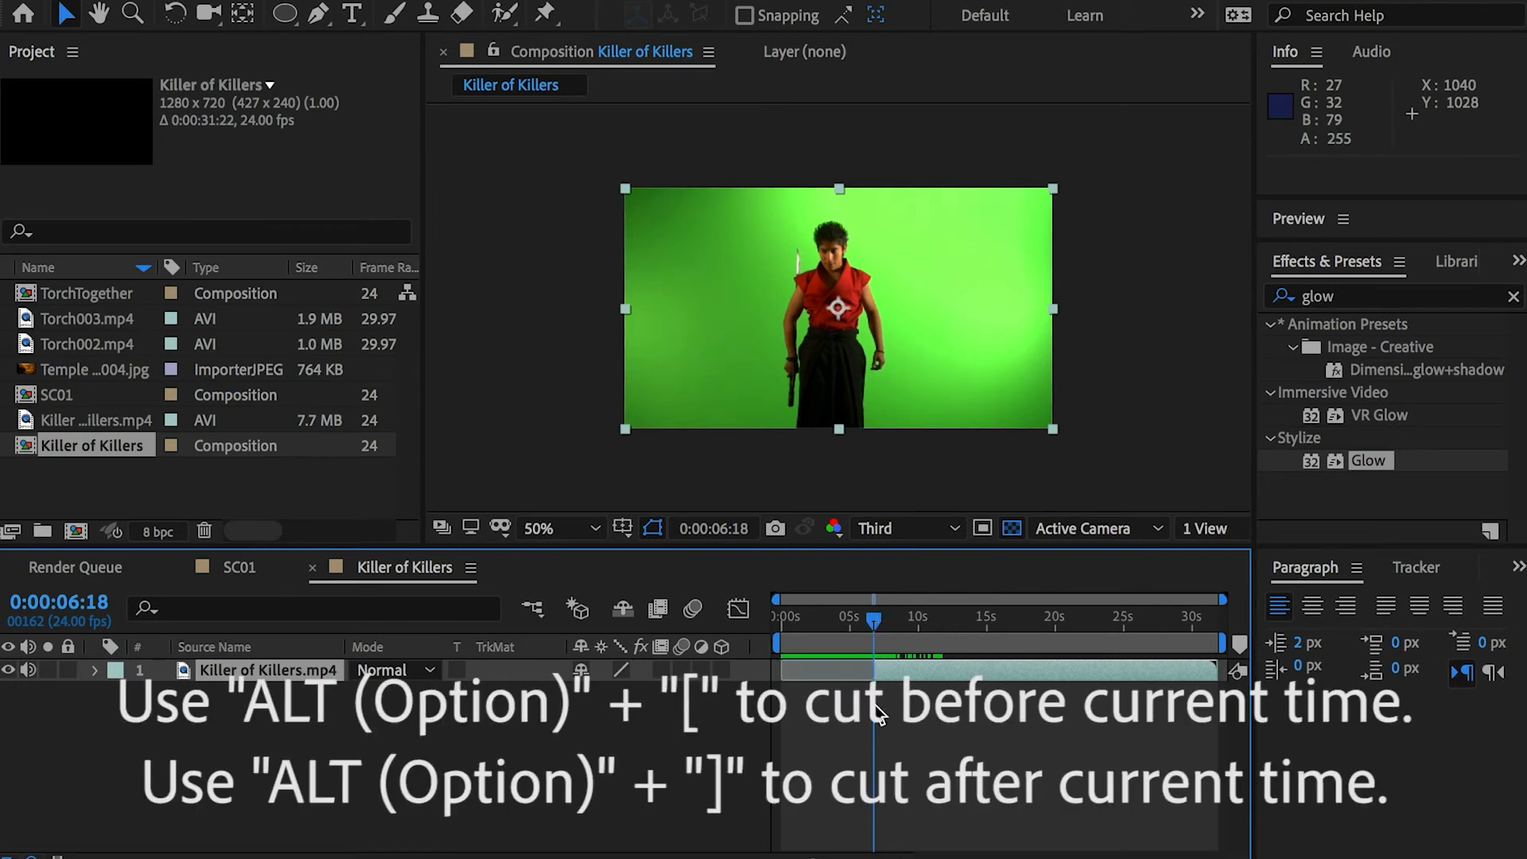
left_click_drag(877, 624, 1019, 624)
left_click_drag(1006, 626, 998, 631)
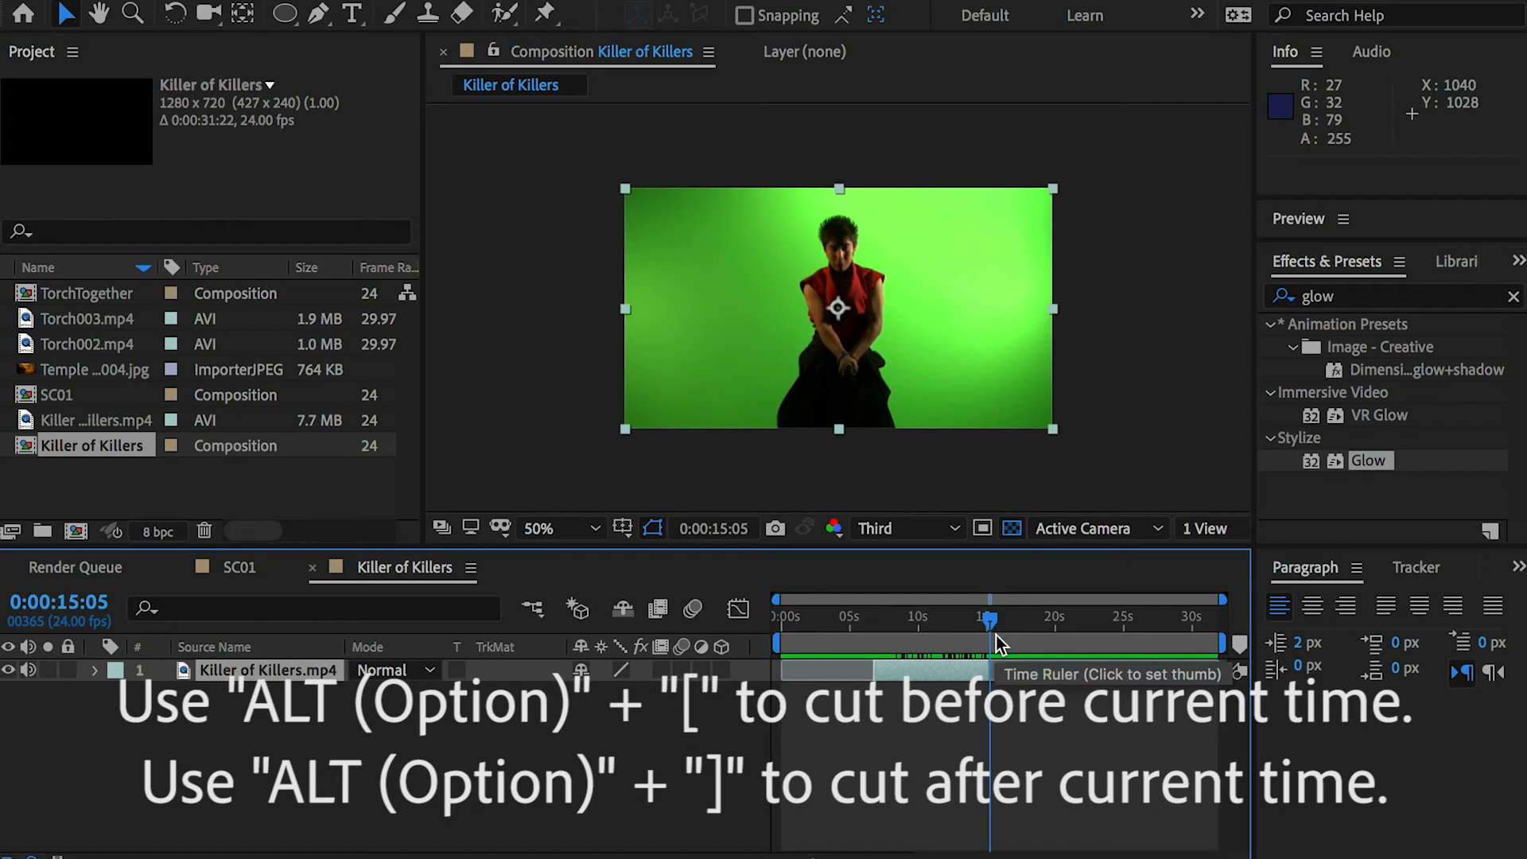
Step: Slide the trimmed Killer of Killers.mp4 clip so that it starts at 0:00:00:00
left_click_drag(940, 668, 859, 675)
left_click_drag(855, 620, 761, 623)
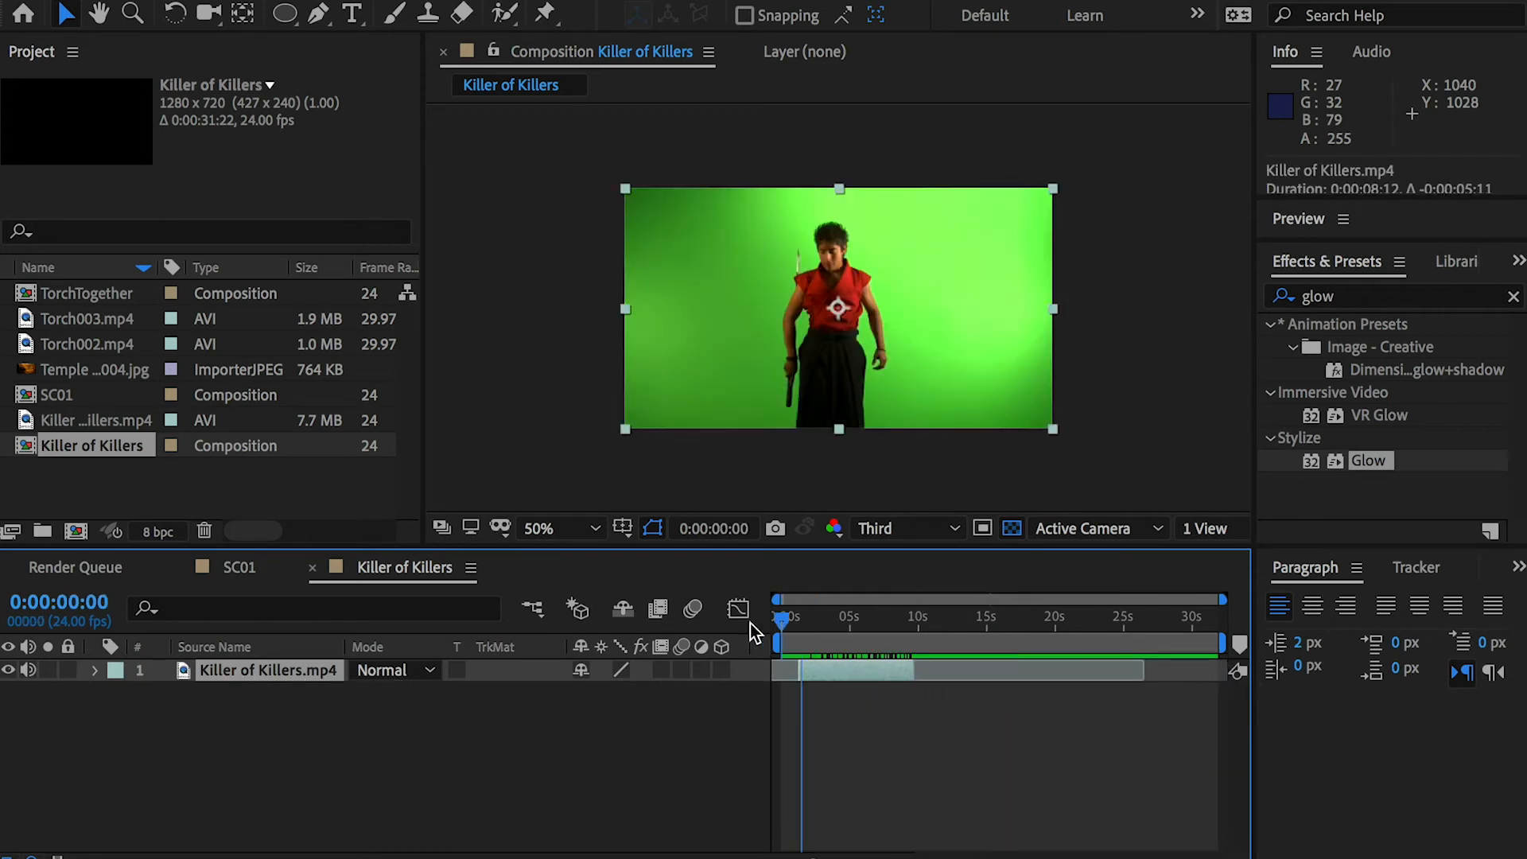
left_click_drag(1221, 598, 887, 590)
left_click_drag(907, 671, 828, 672)
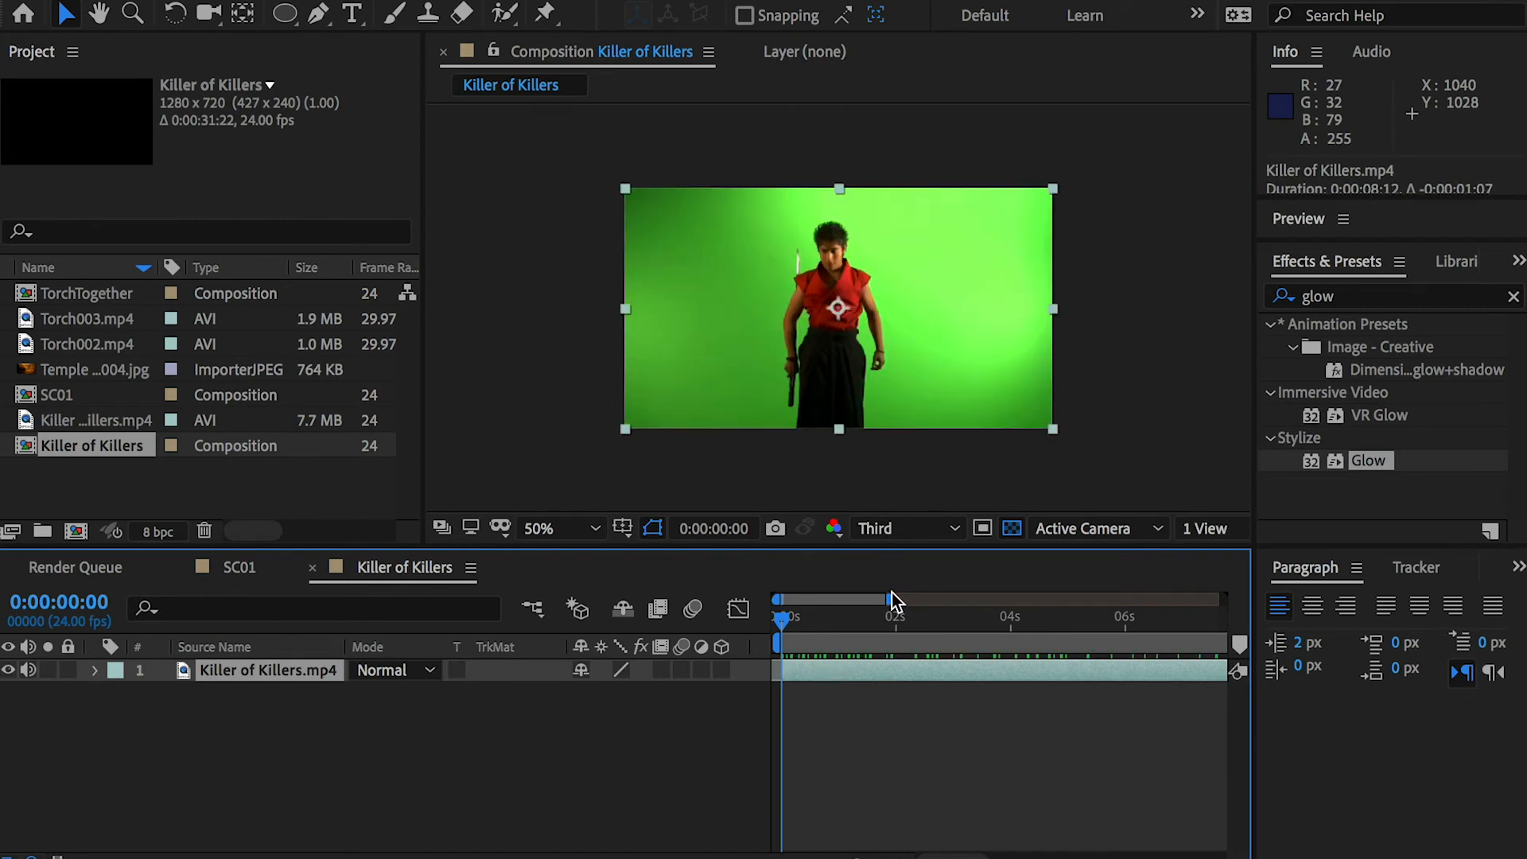
Step: Set the Killer of Killers composition's duration to 0:00:08:11 to match the trimmed clip
left_click_drag(889, 598, 1014, 632)
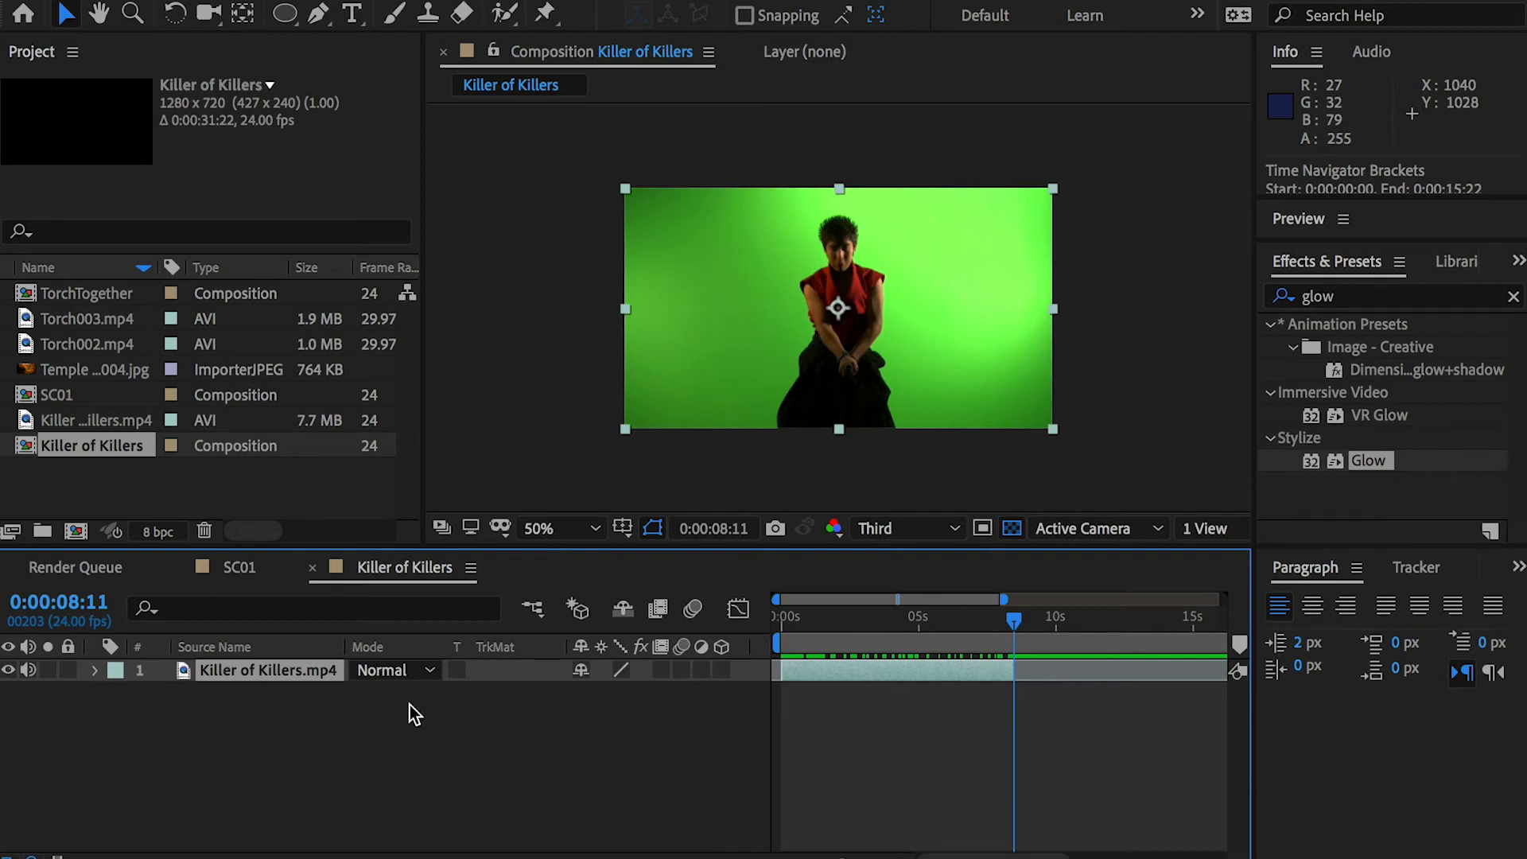
right_click(66, 450)
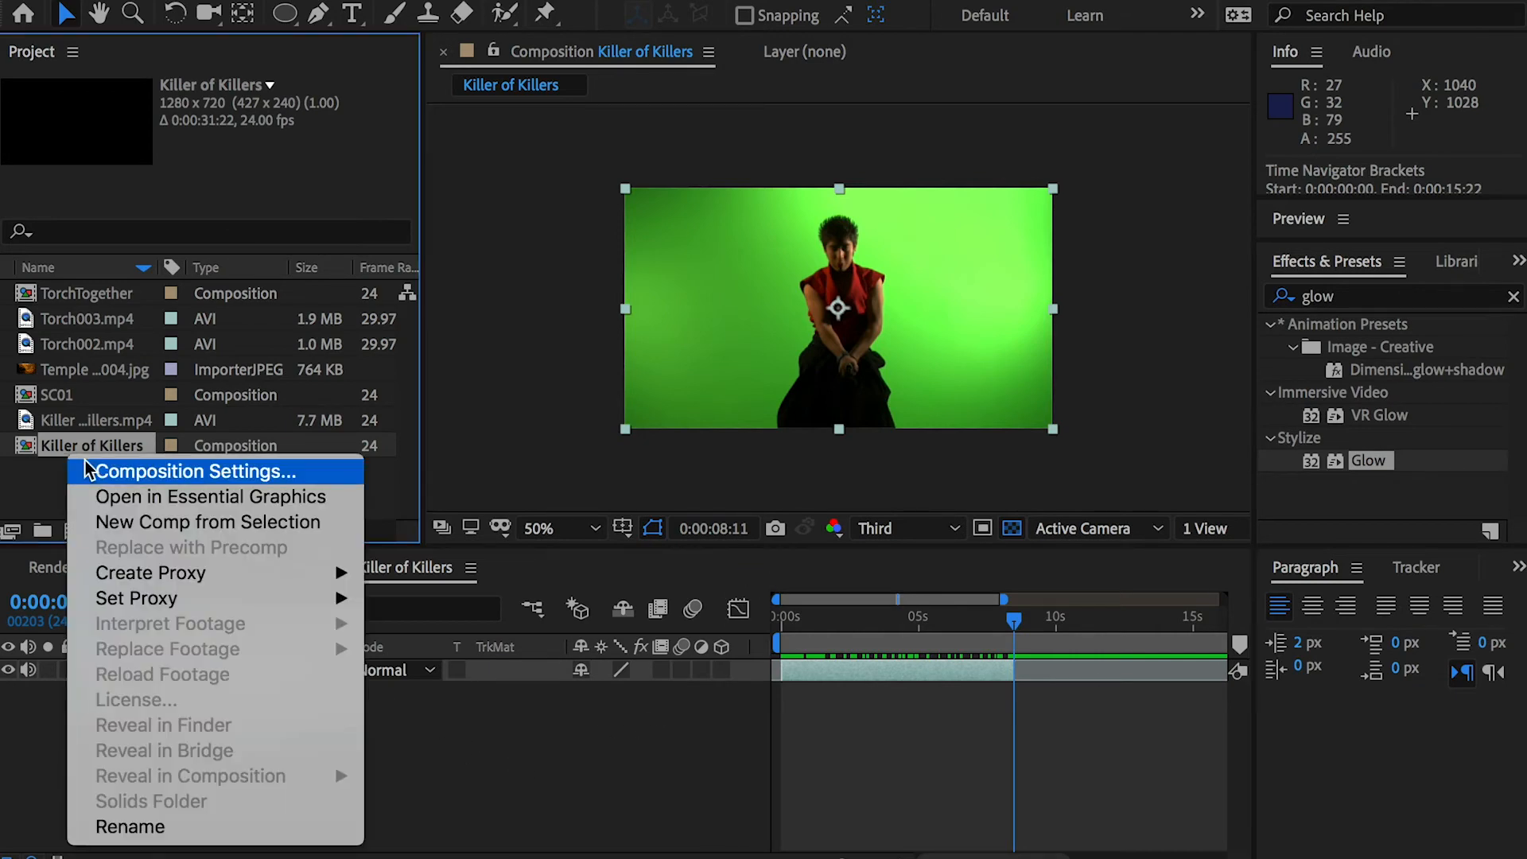
left_click(131, 470)
left_click(494, 507)
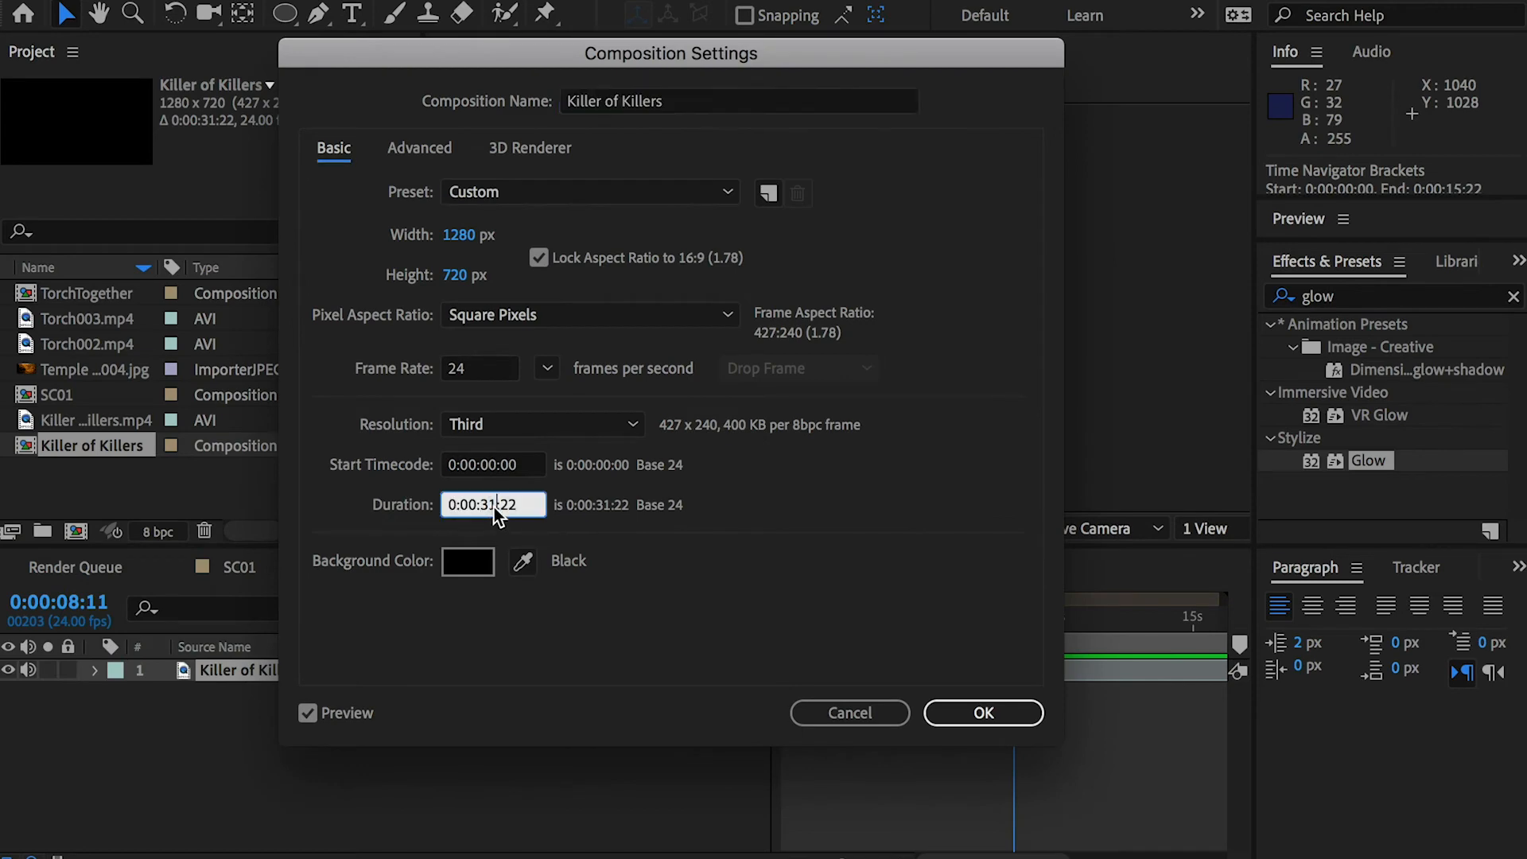
type("8:11")
left_click_drag(557, 55, 700, 99)
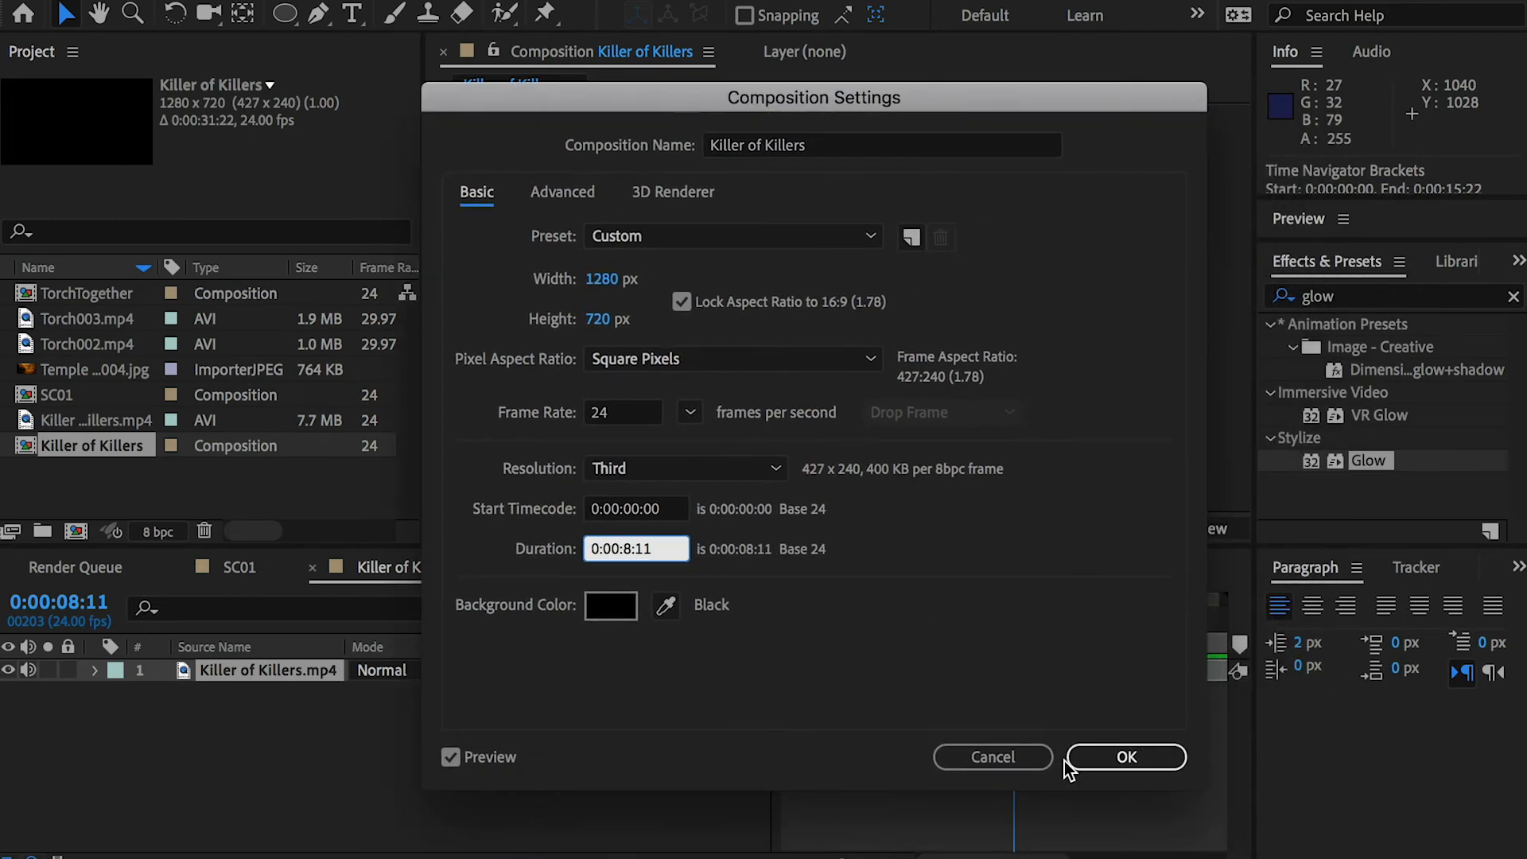
left_click(1129, 757)
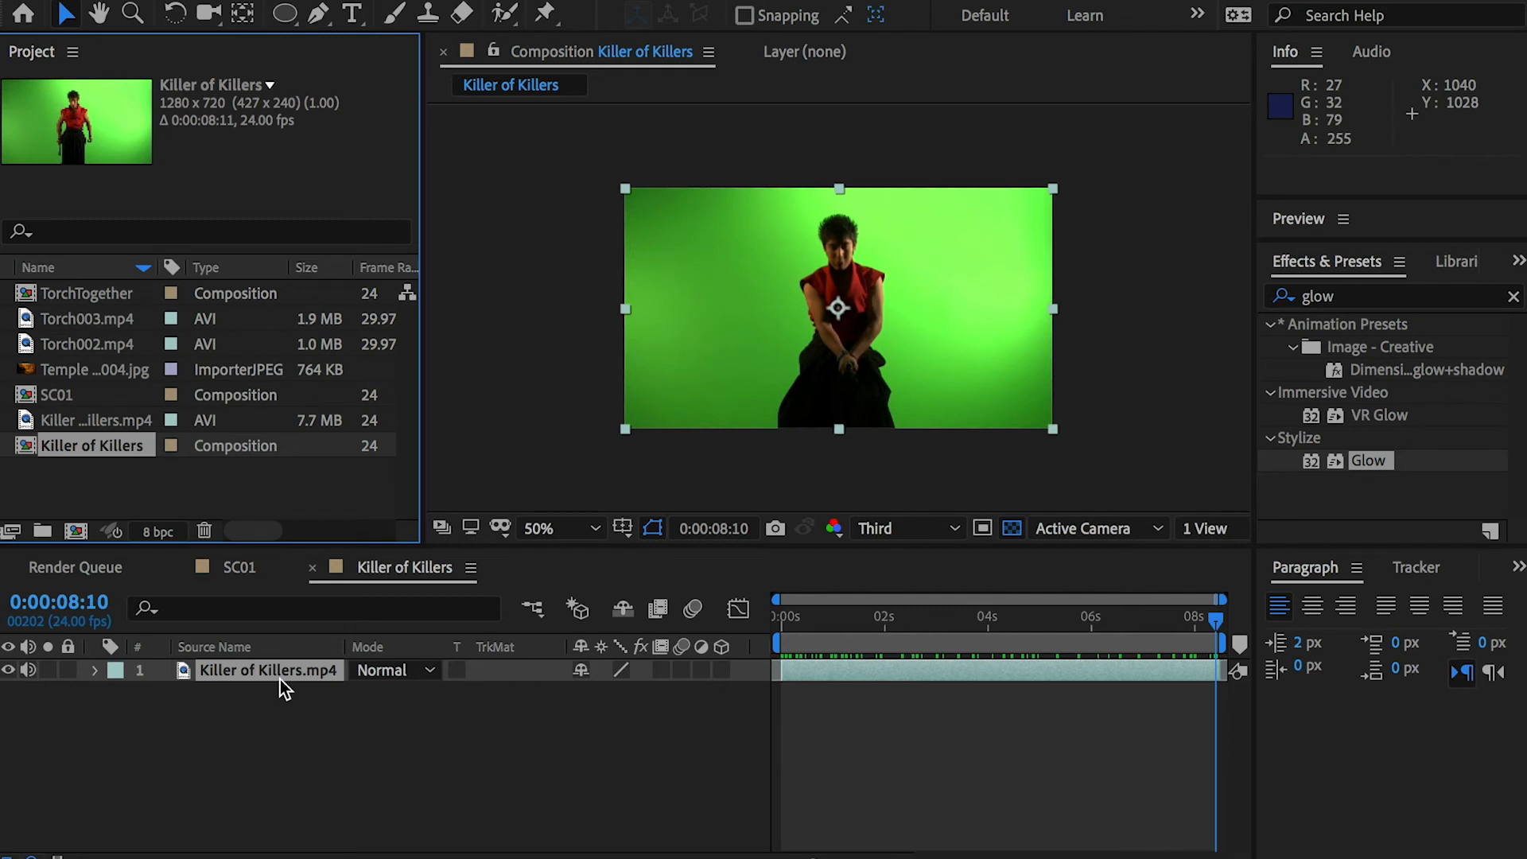
Step: Find the Keylight (1.2) effect and apply it to the Killer of Killers.mp4 layer
double_click(1347, 301)
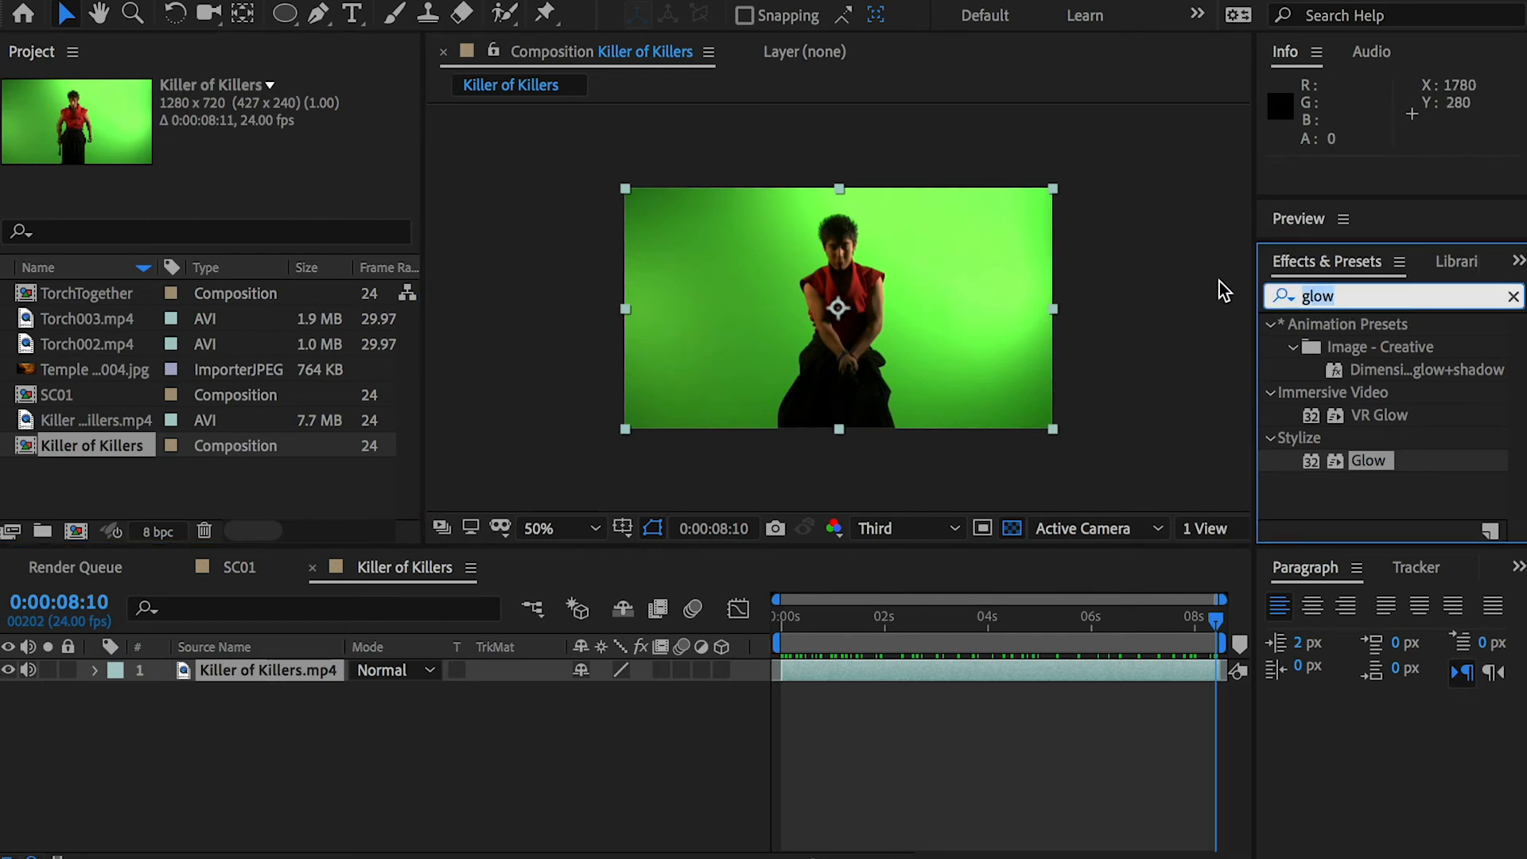
type("keyli")
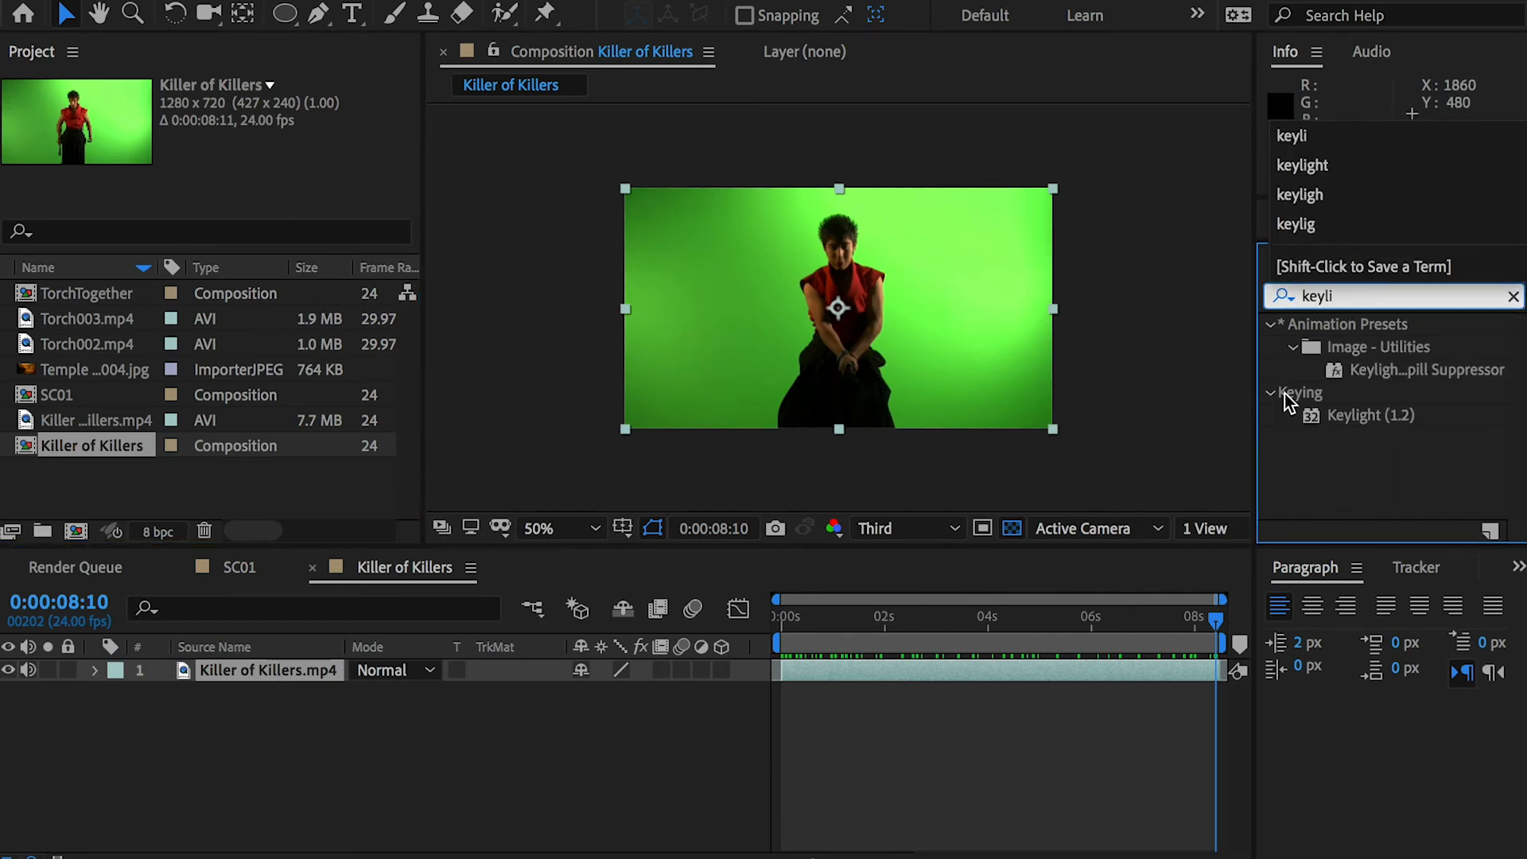
left_click_drag(1311, 415, 322, 672)
Step: Sample the green backdrop beside the actor's head as Keylight's Screen Colour and set Screen Gain to 117.0
left_click(277, 277)
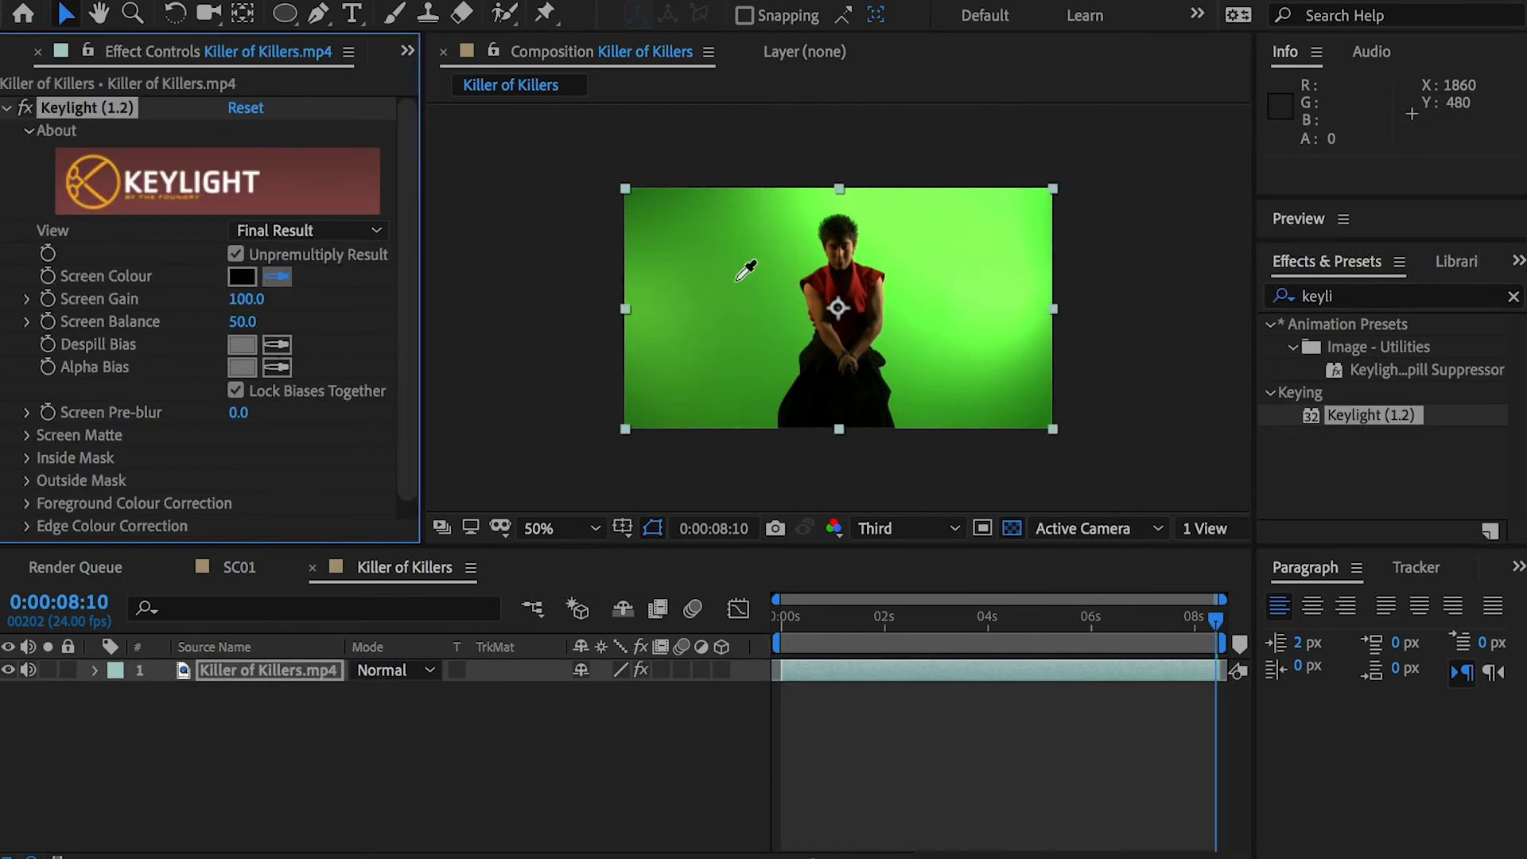
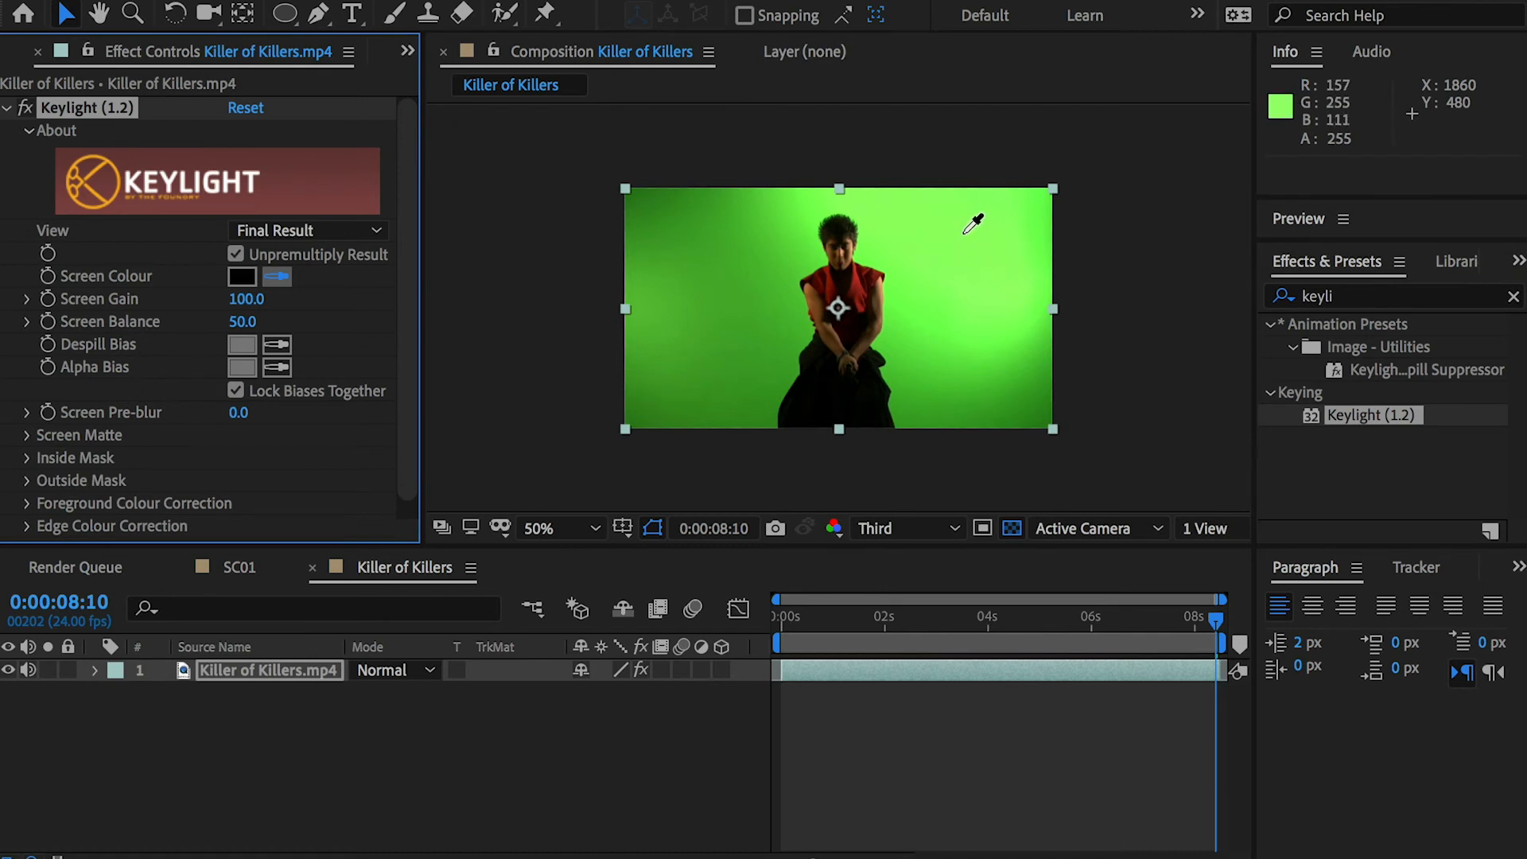
left_click(799, 248)
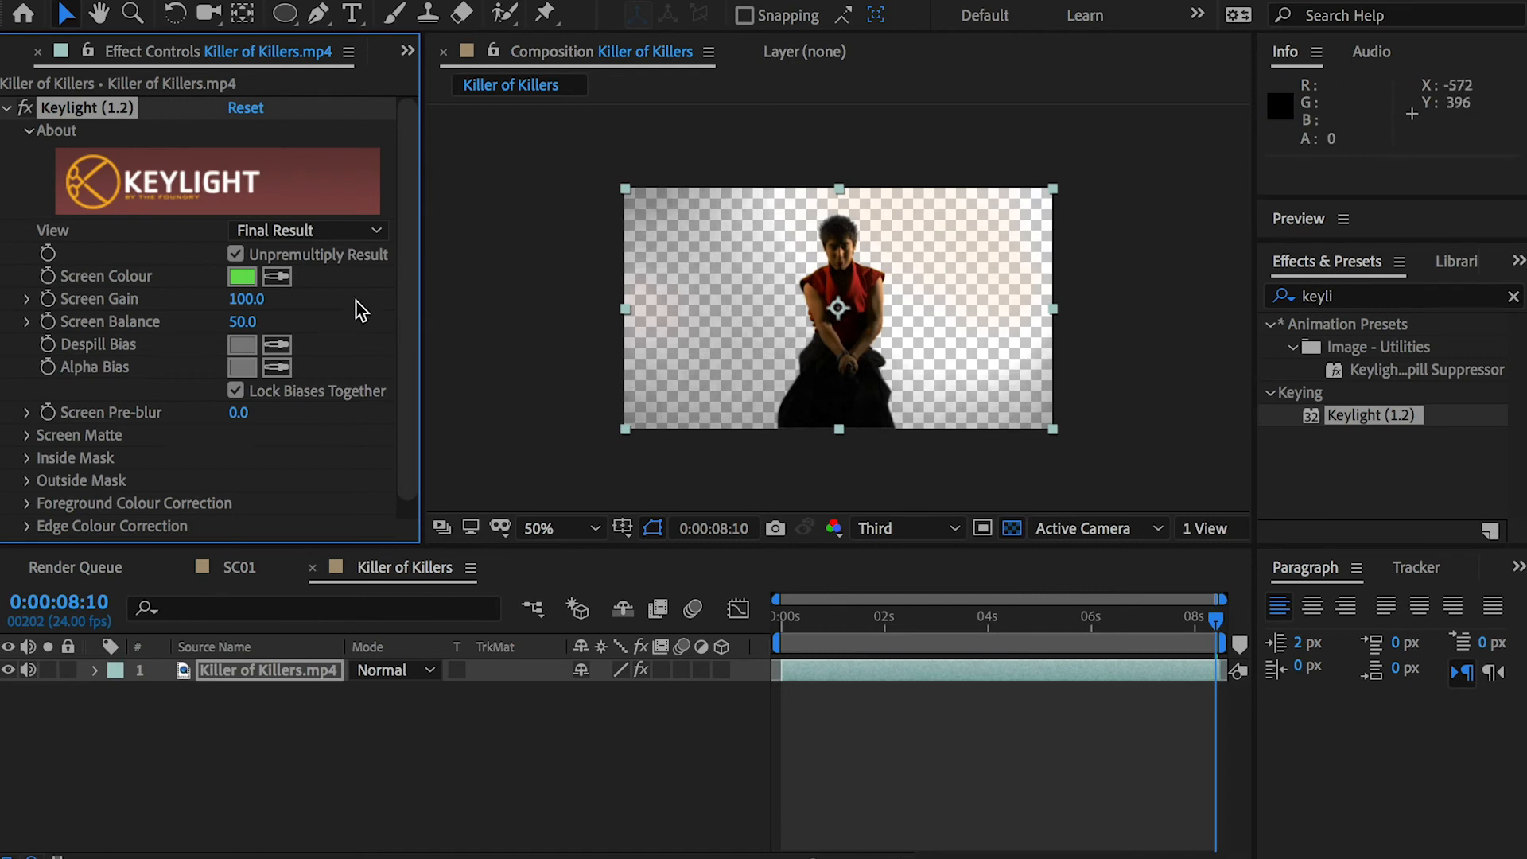
mouse_move(245, 298)
left_mouse_down()
mouse_move(266, 301)
mouse_move(245, 298)
left_mouse_up()
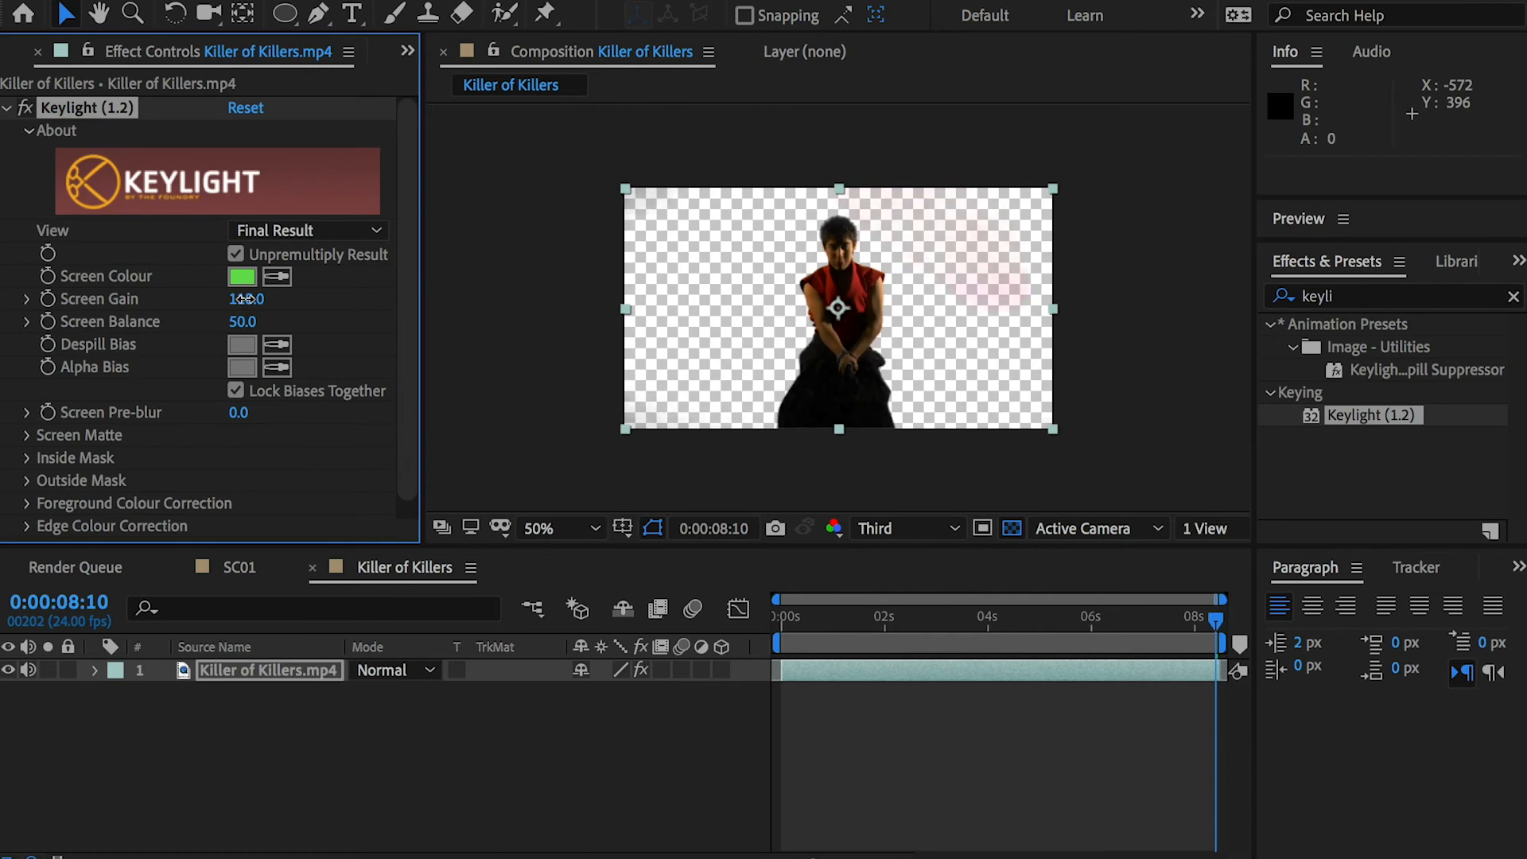
Step: Examine the keyed actor up close, checking the matte edges around the hair, arms and robe
key("period")
key("period")
key("period")
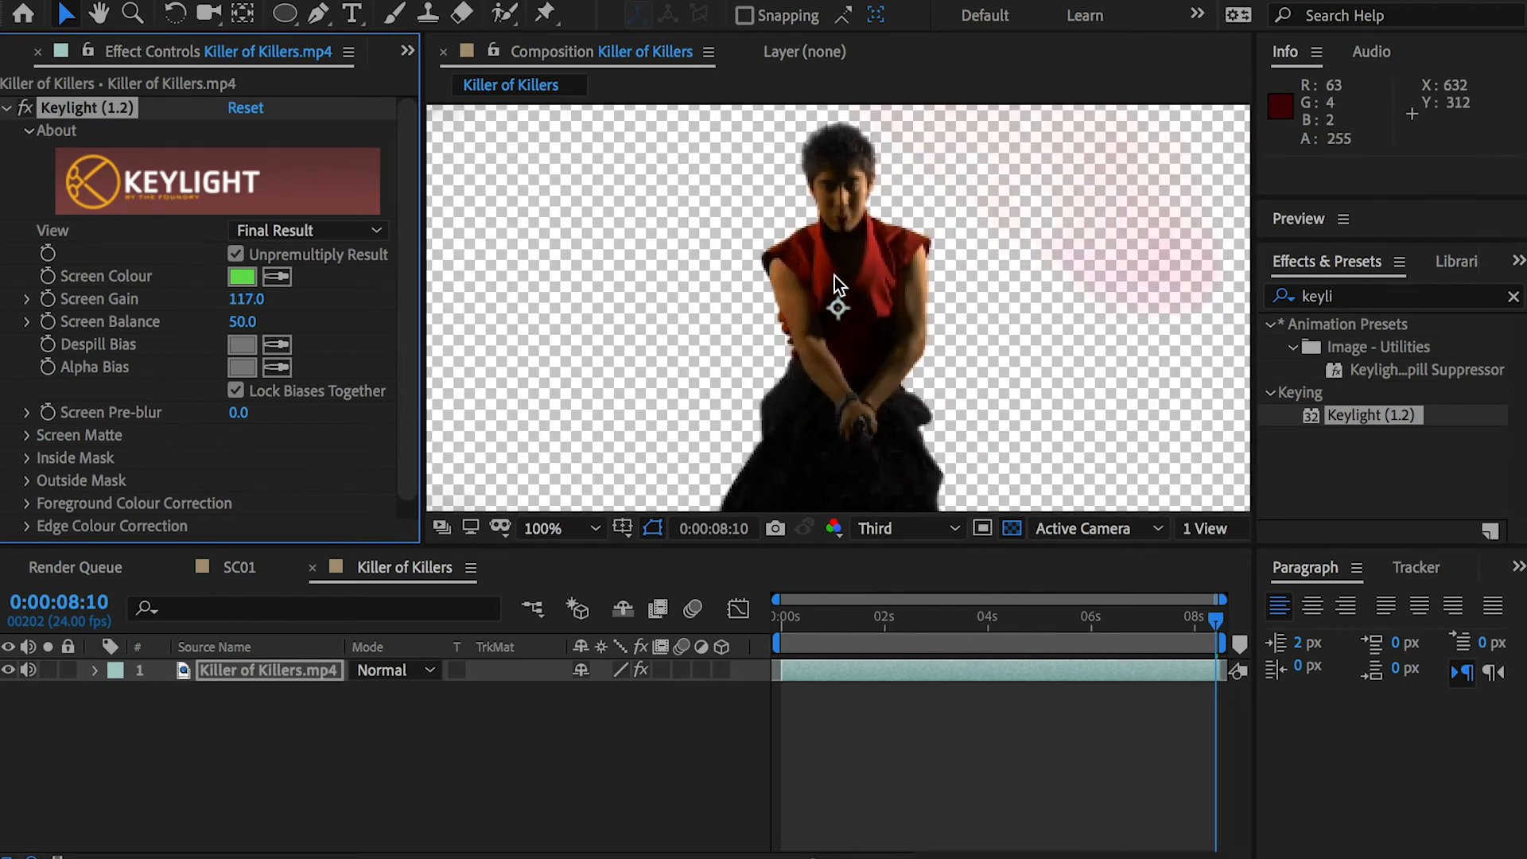
key("space")
left_click_drag(911, 219, 879, 392)
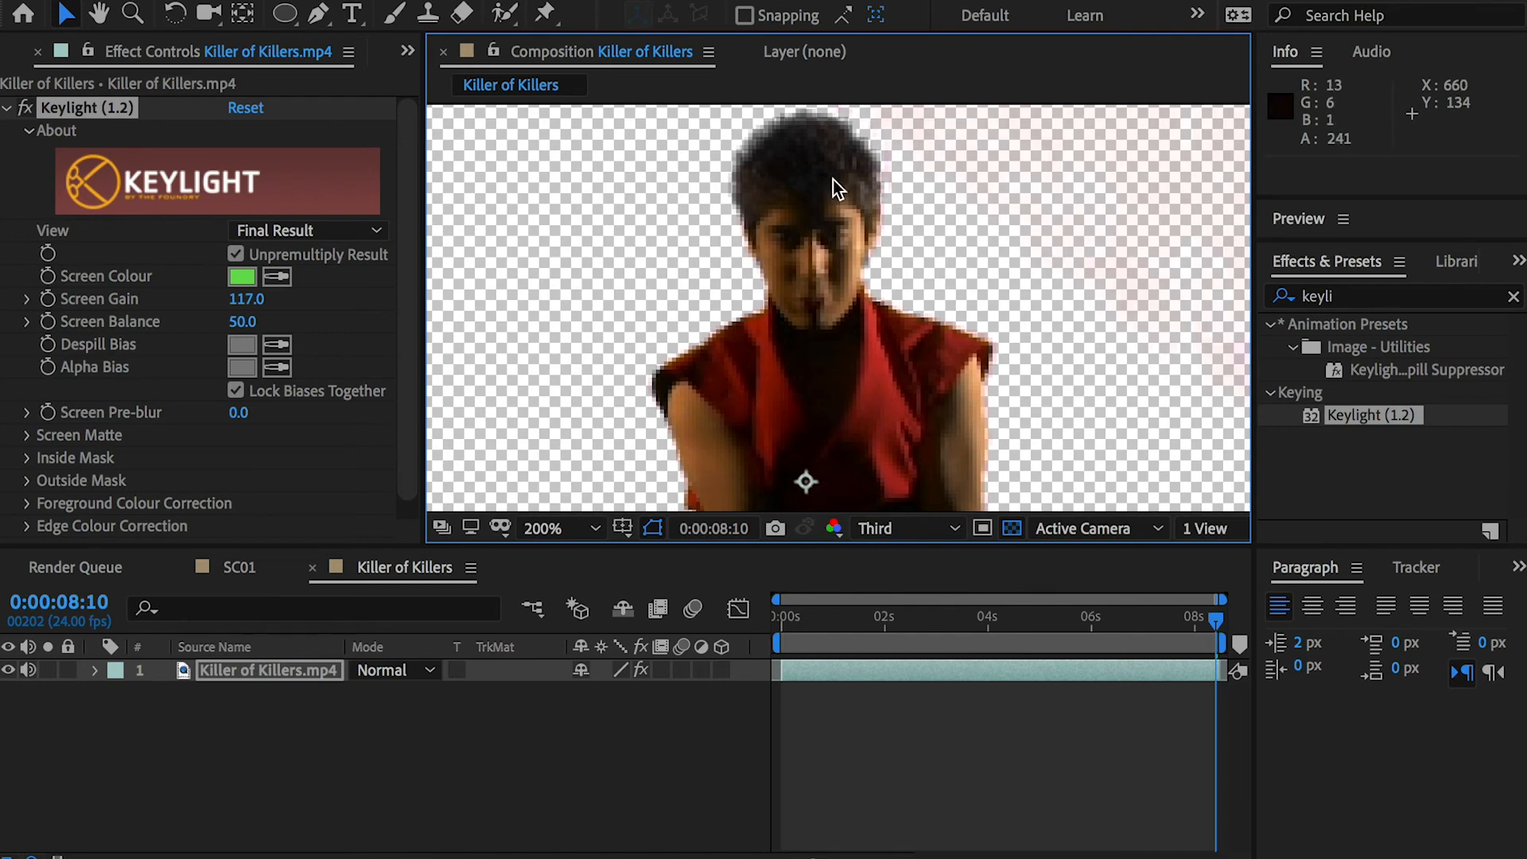
key("space")
left_click_drag(900, 403, 896, 240)
left_click_drag(720, 400, 746, 214)
left_click_drag(859, 194, 803, 423)
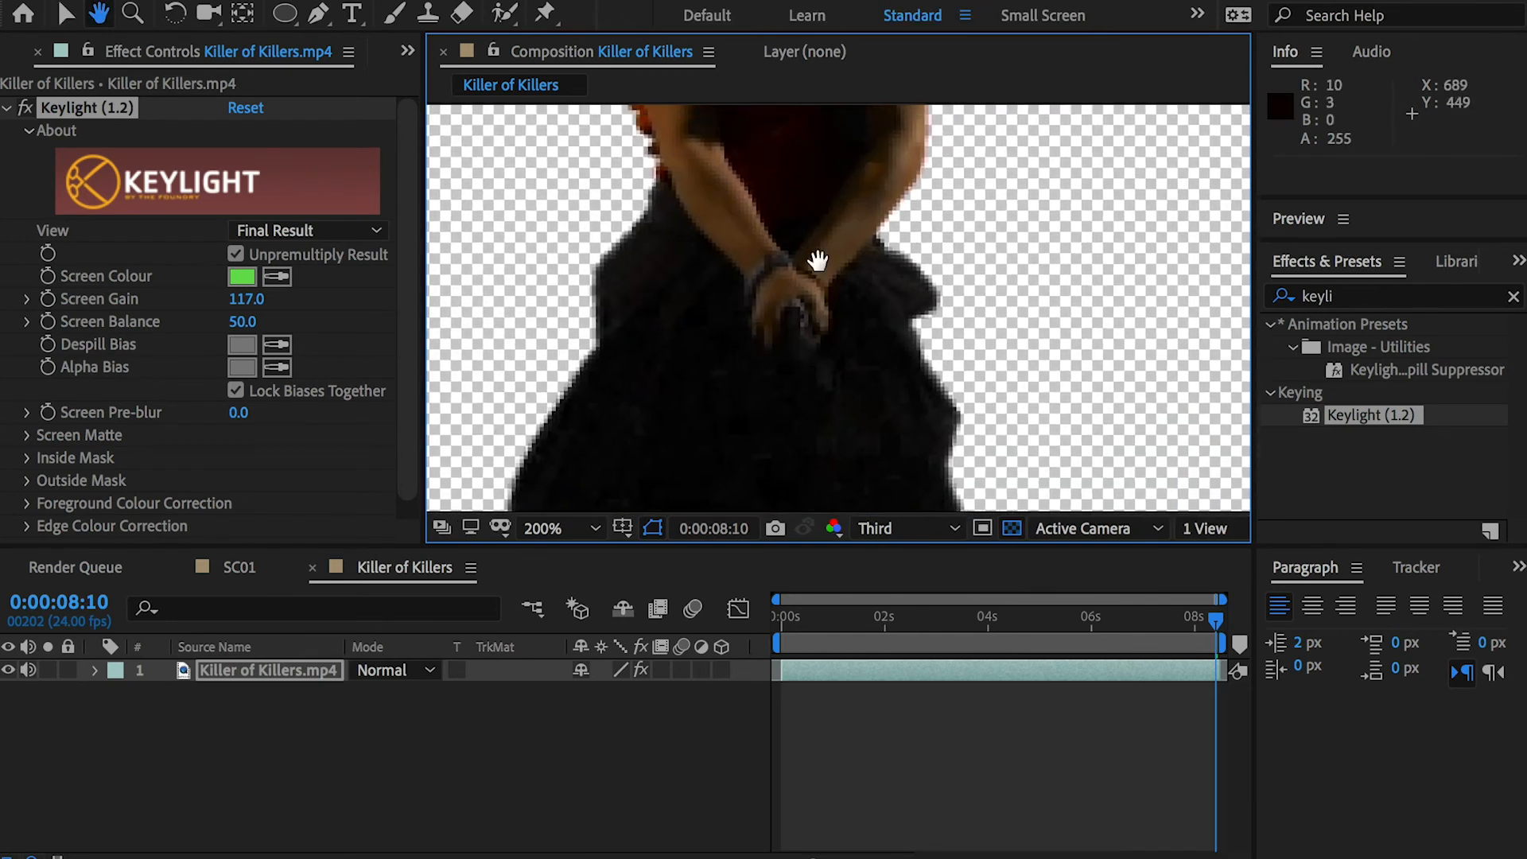
Step: Set the Killer of Killers composition's preview resolution to Full and inspect the matte edge around the actor's hair
left_click_drag(825, 120, 798, 406)
left_click_drag(764, 144, 770, 244)
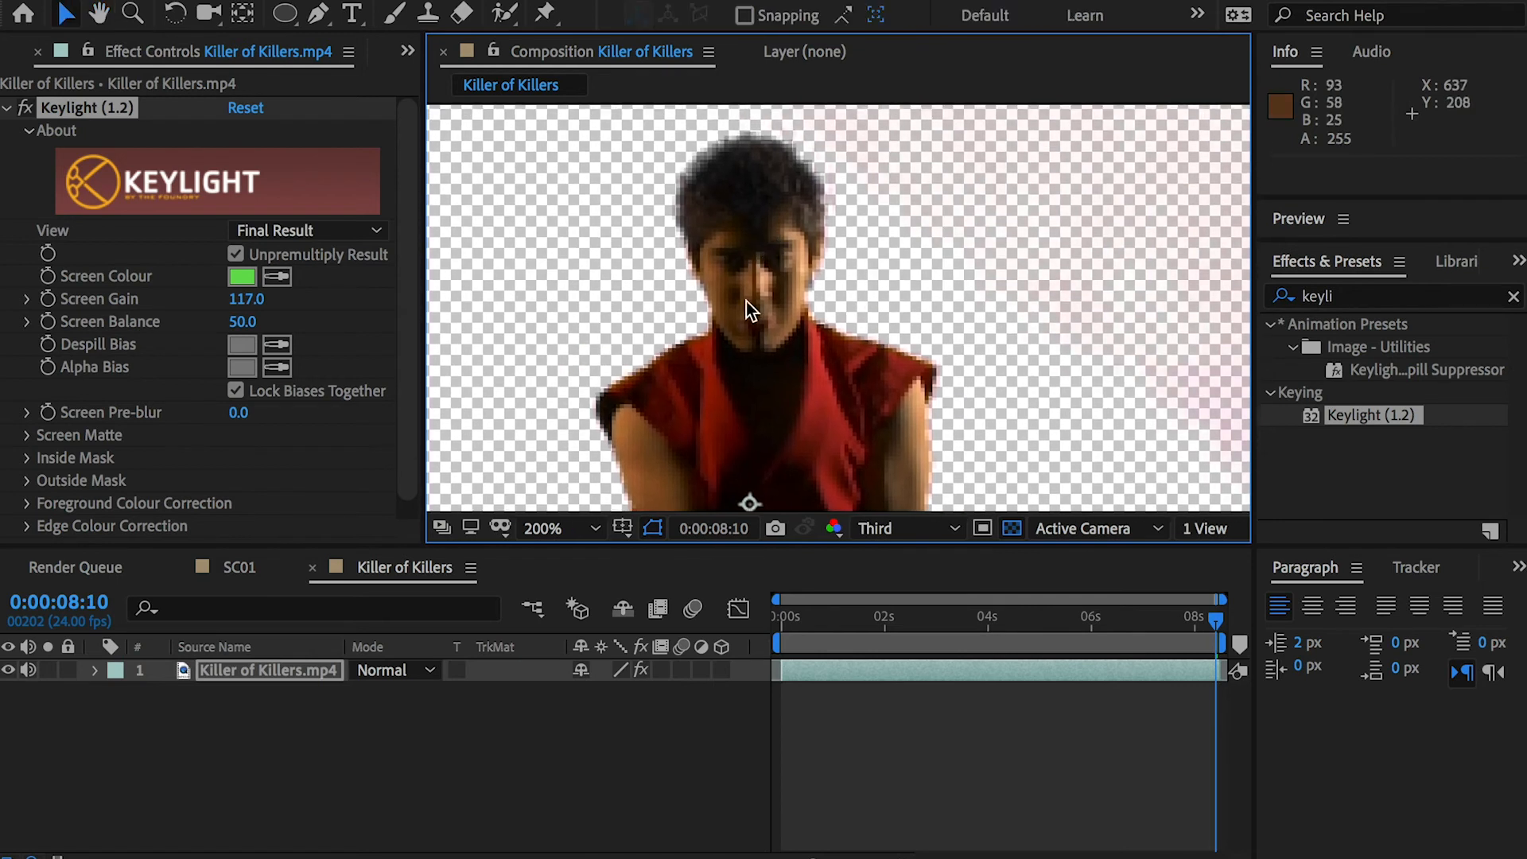
left_click(910, 529)
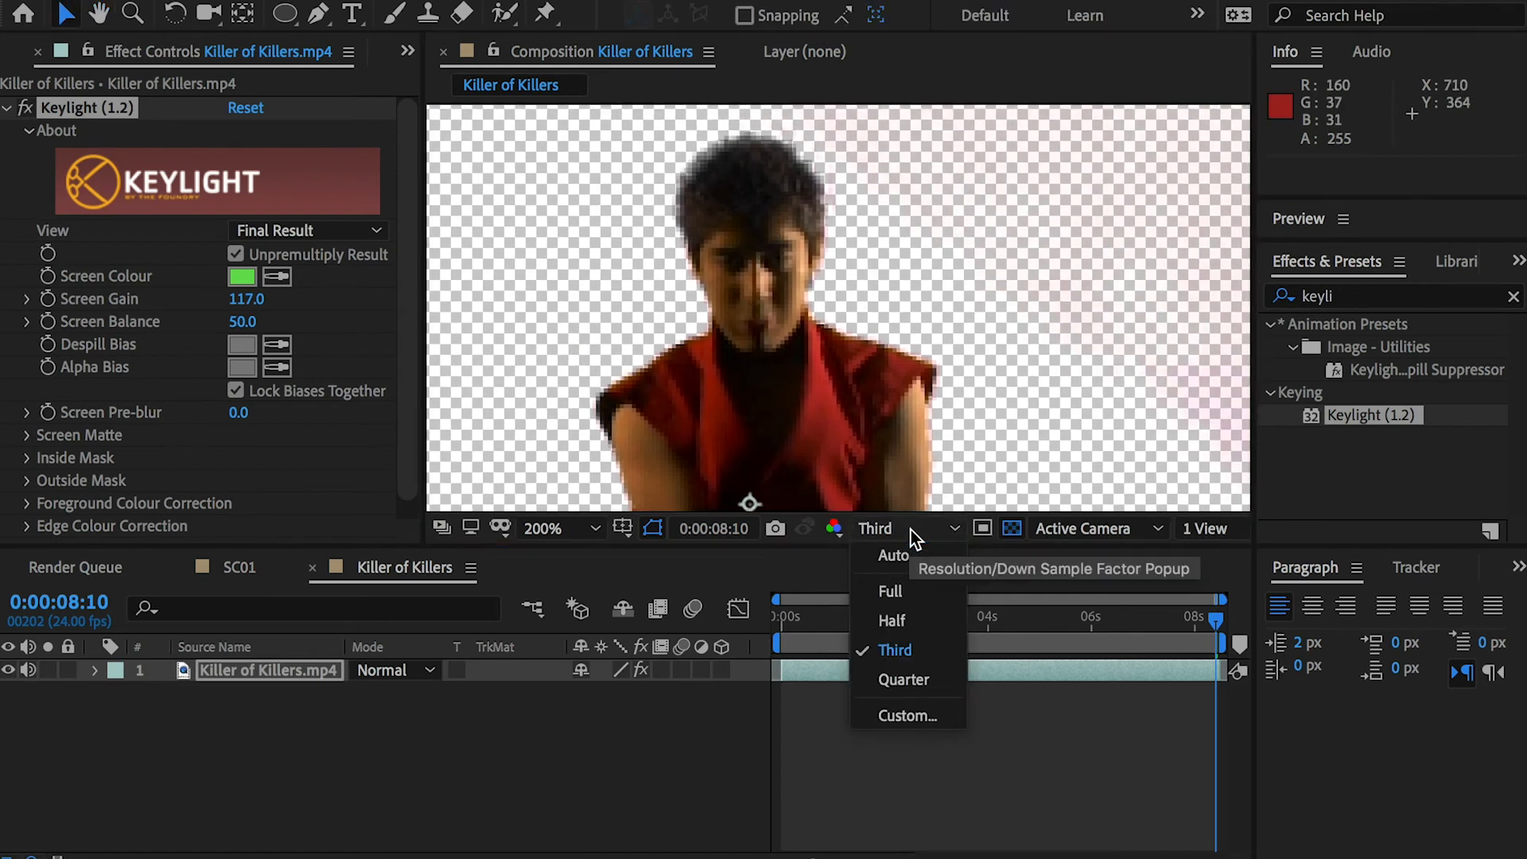
left_click(891, 594)
scroll(713, 187, "up", 1)
left_click_drag(746, 170, 839, 419)
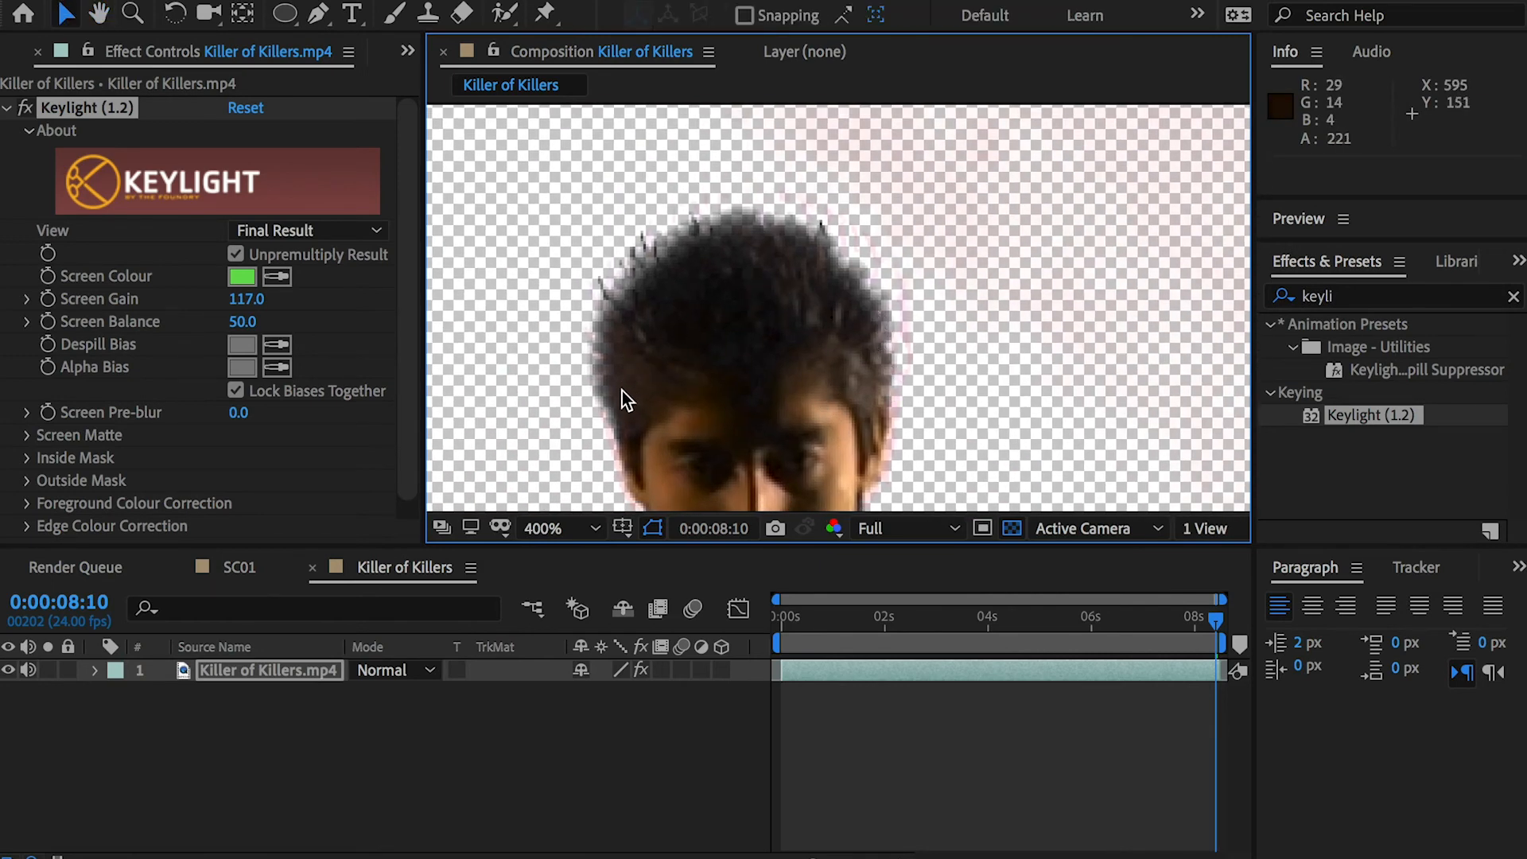
Step: Raise Keylight's Screen Gain to 120.0 on the Killer of Killers.mp4 layer
left_click_drag(244, 303, 253, 303)
left_click(250, 302)
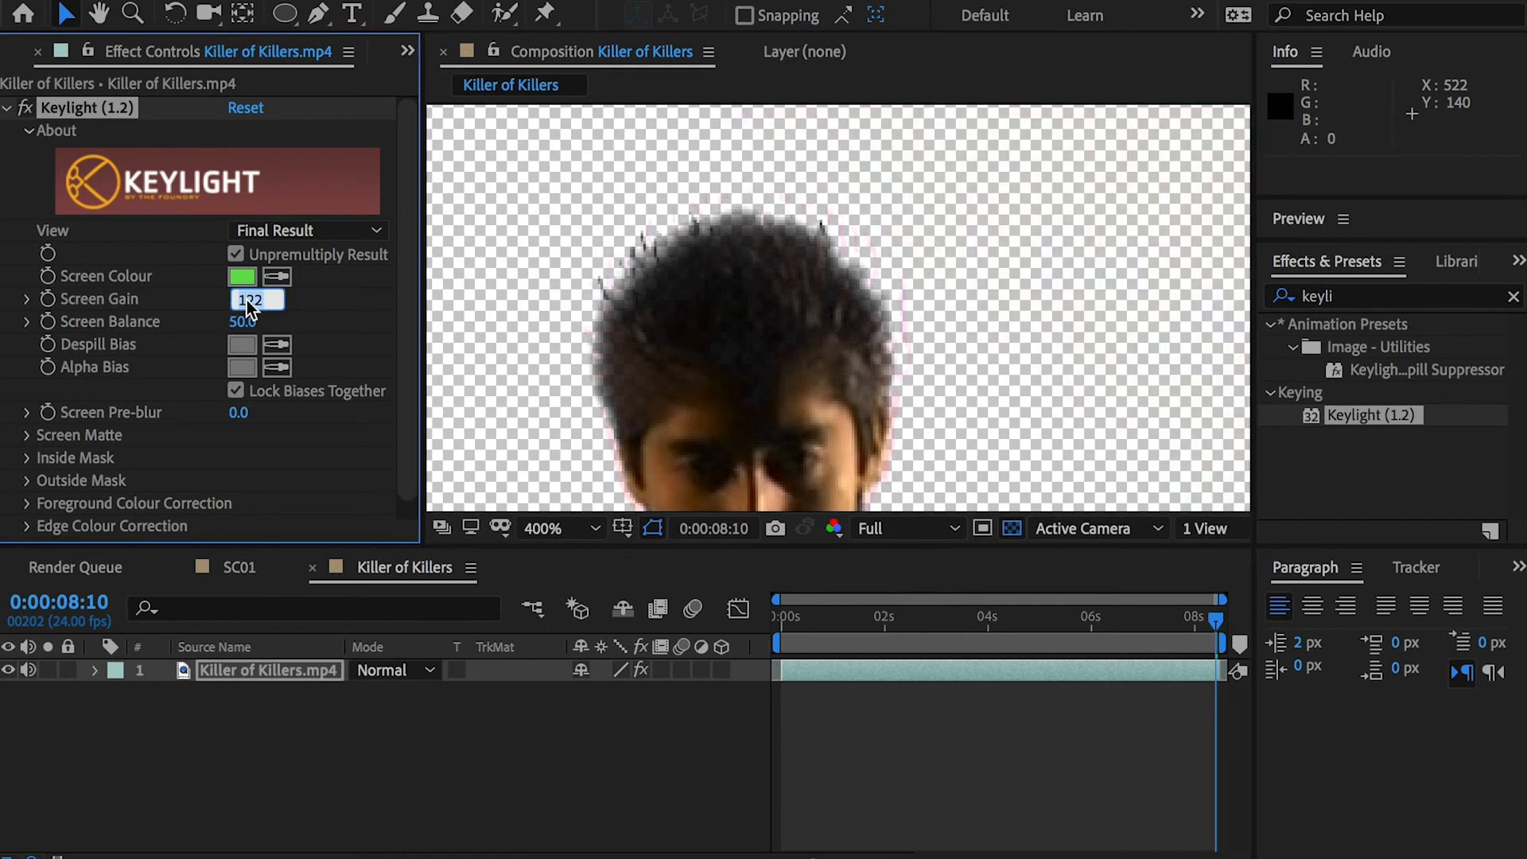
key("Return")
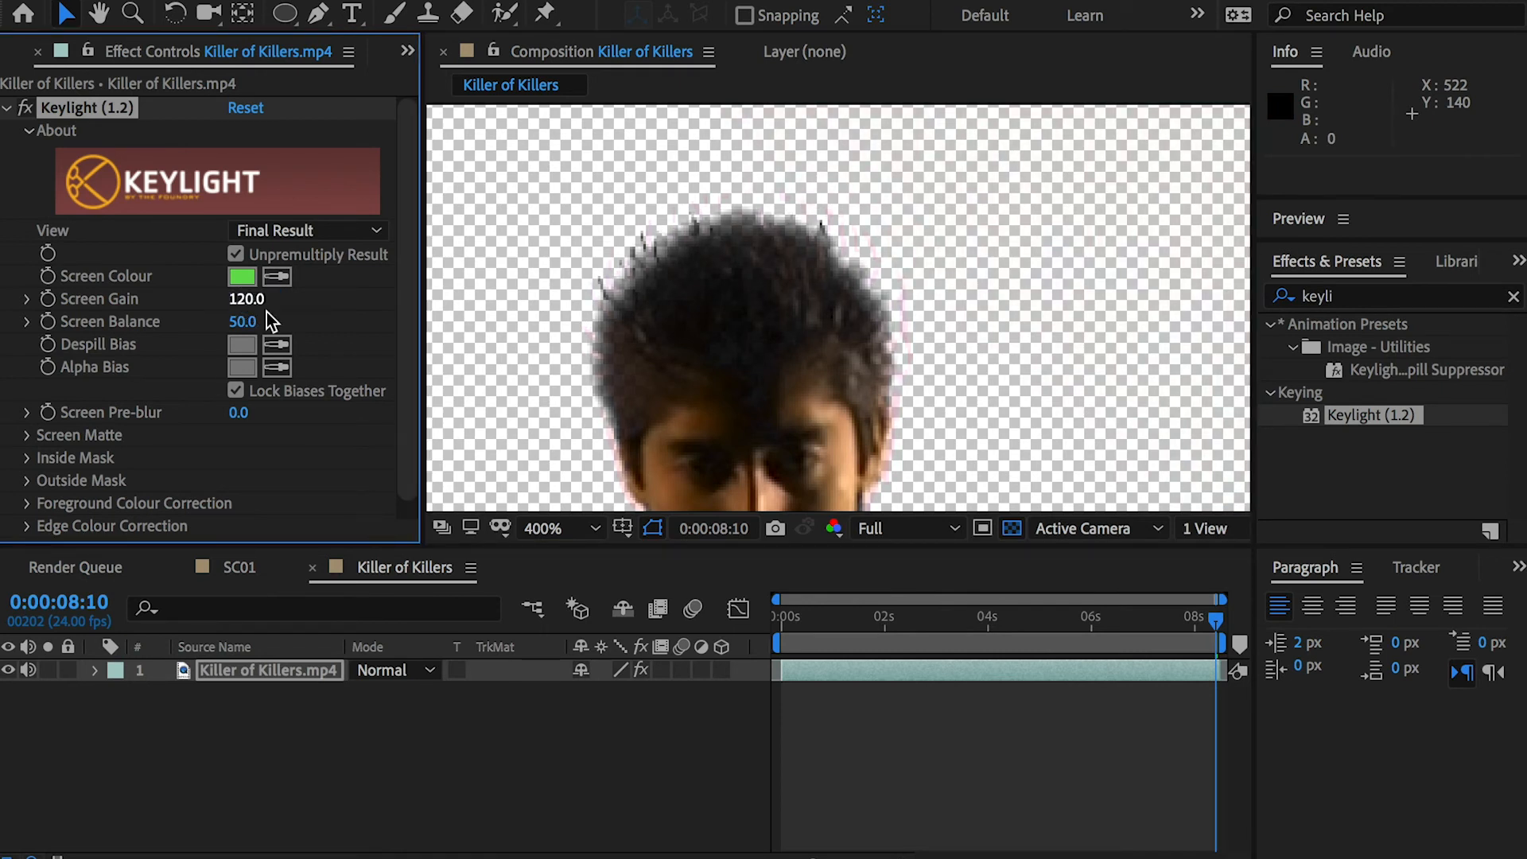
Step: Set Clip White to 84.0 in Keylight's Screen Matte settings
left_click(28, 435)
scroll(32, 440, "down", 3)
scroll(101, 337, "down", 2)
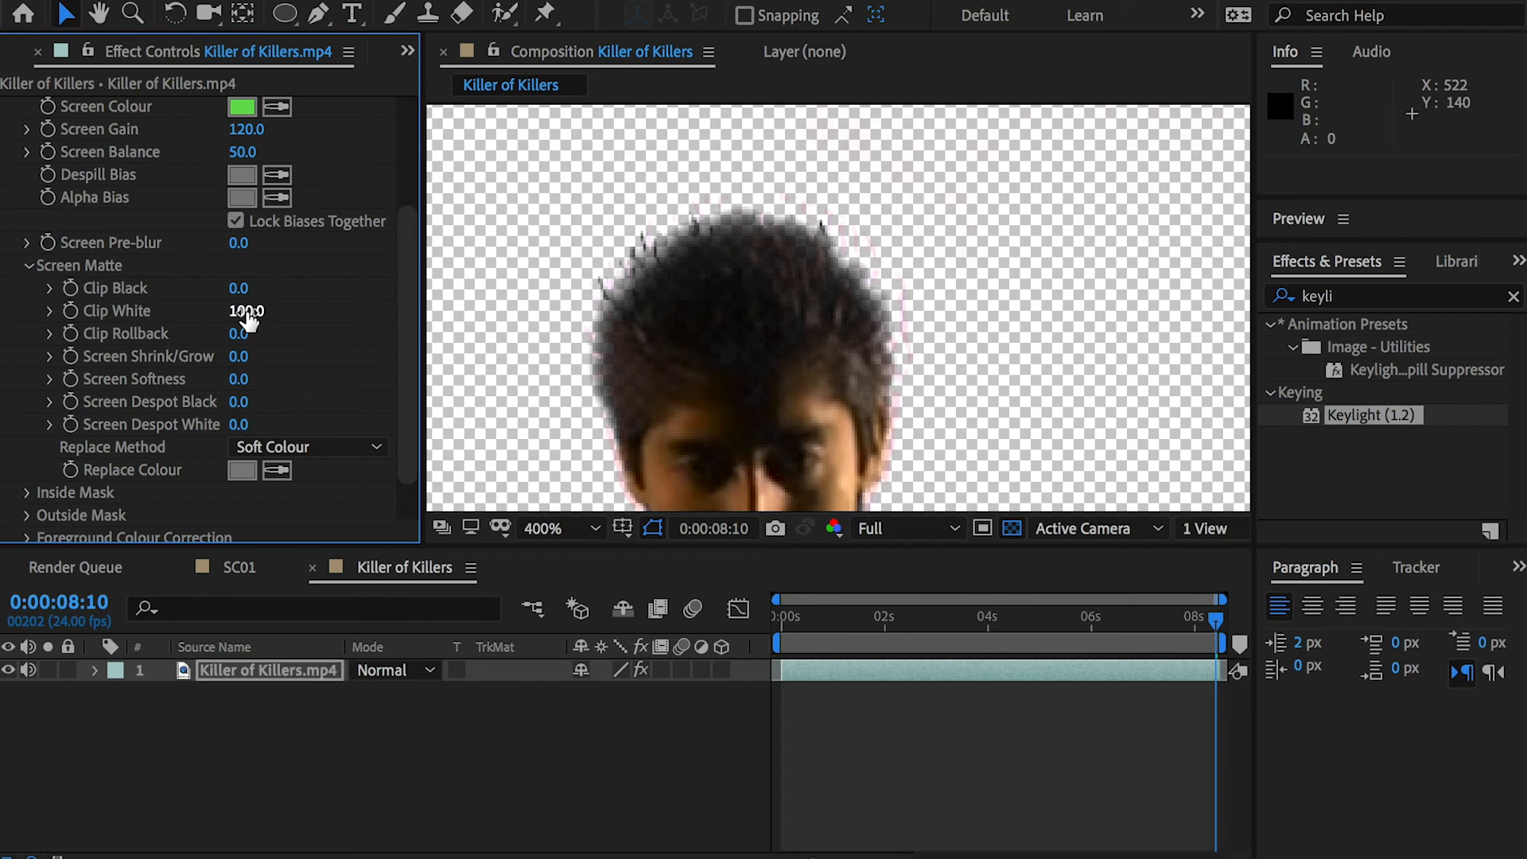
left_click_drag(242, 313, 226, 311)
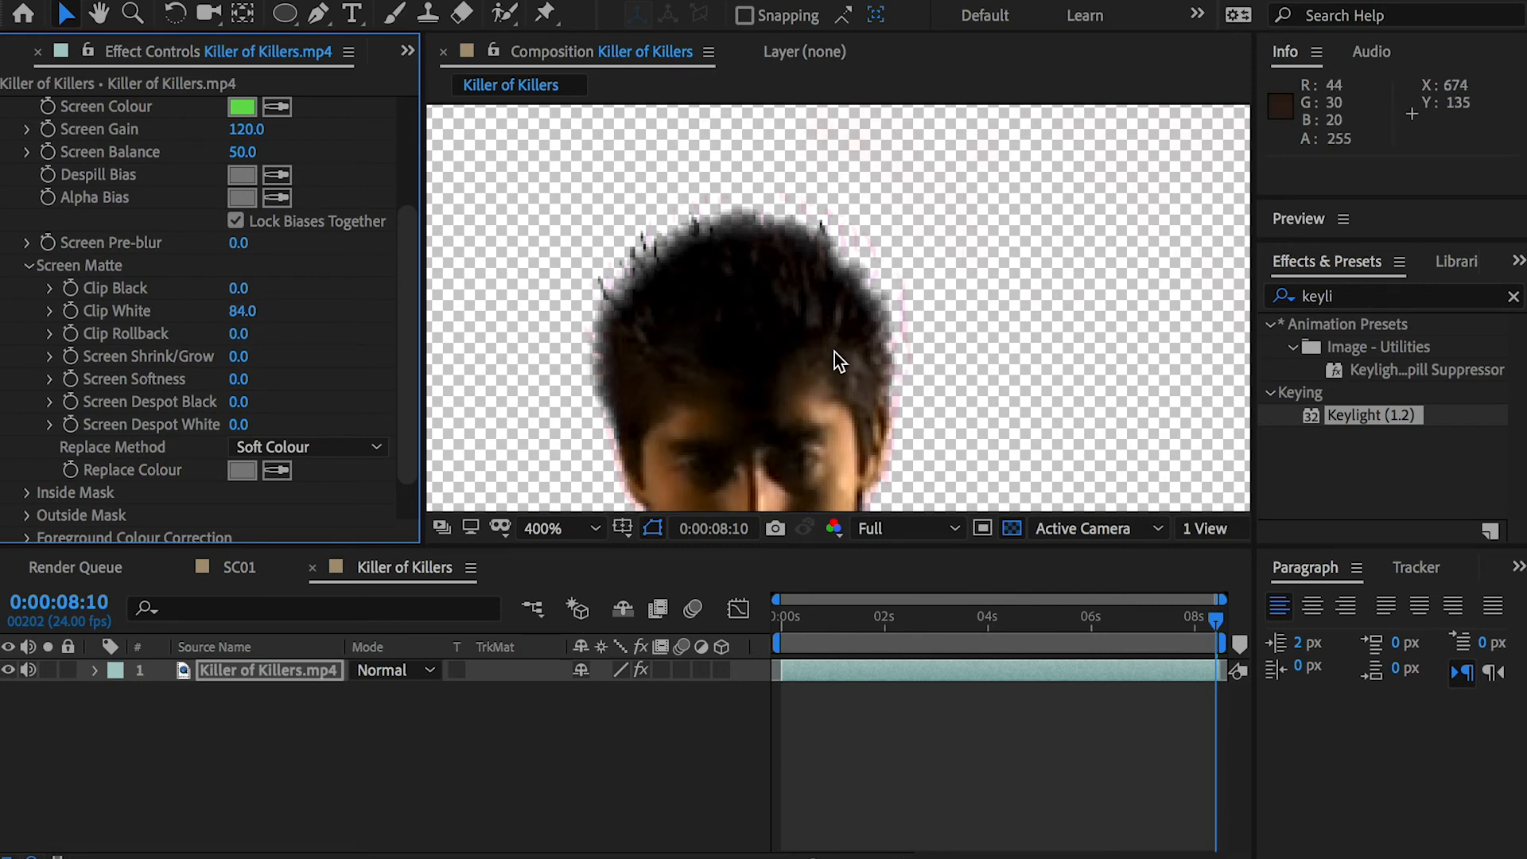
Step: Examine the keyed actor's hair, face, arms and clothing at the end of the clip and at 0:00:02:20
scroll(788, 356, "down", 1)
key("space")
left_click_drag(821, 494, 795, 358)
left_click_drag(794, 429, 790, 212)
left_click_drag(760, 332, 726, 337)
left_click_drag(764, 191, 738, 384)
left_click_drag(793, 209, 740, 365)
scroll(785, 312, "up", 1)
scroll(783, 311, "down", 1)
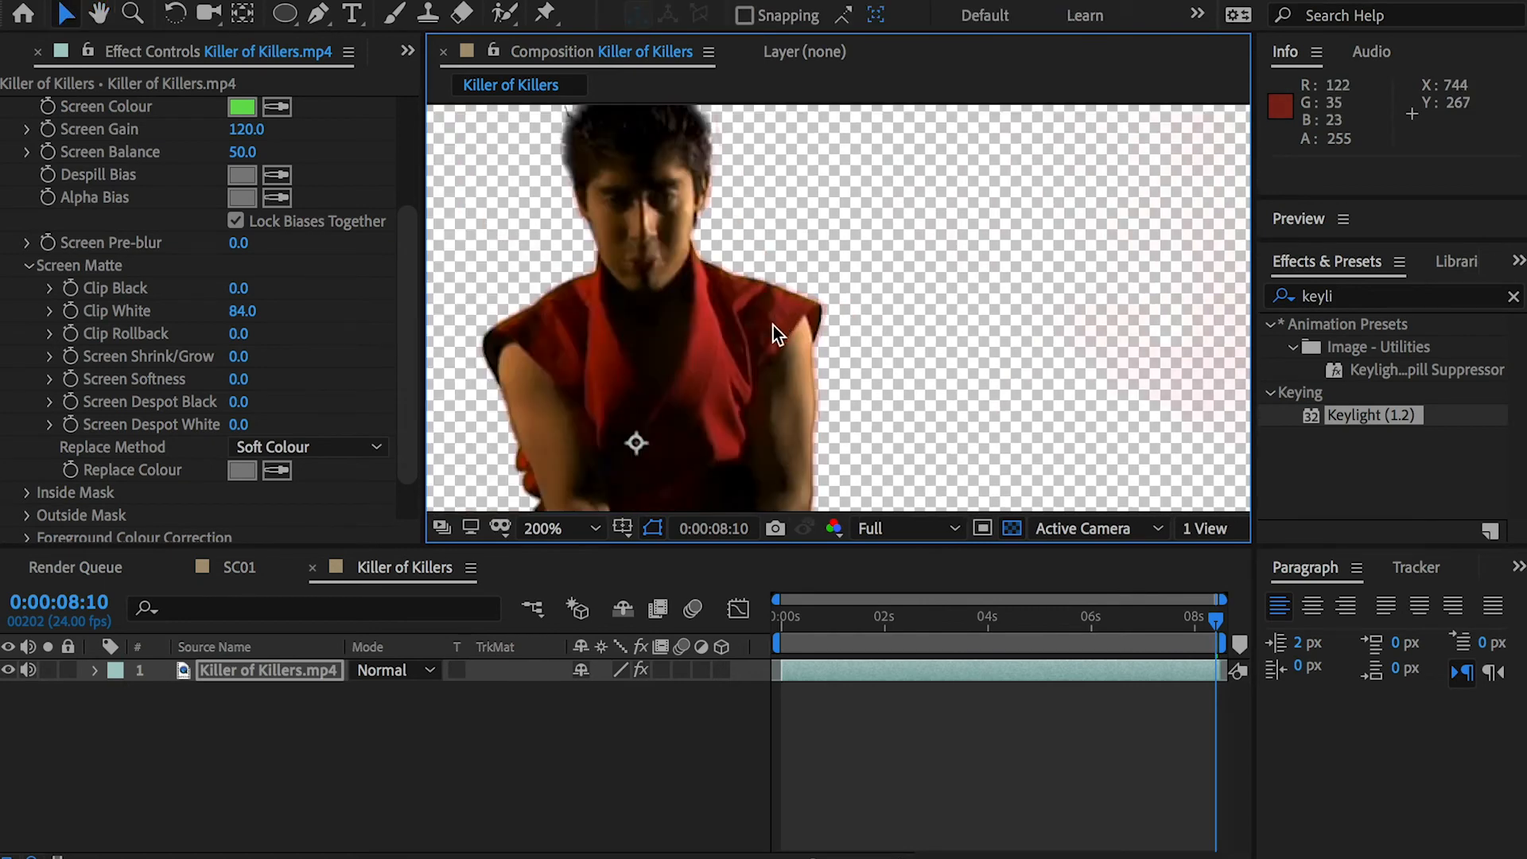
scroll(777, 331, "down", 1)
left_click_drag(818, 614, 927, 617)
scroll(748, 403, "up", 1)
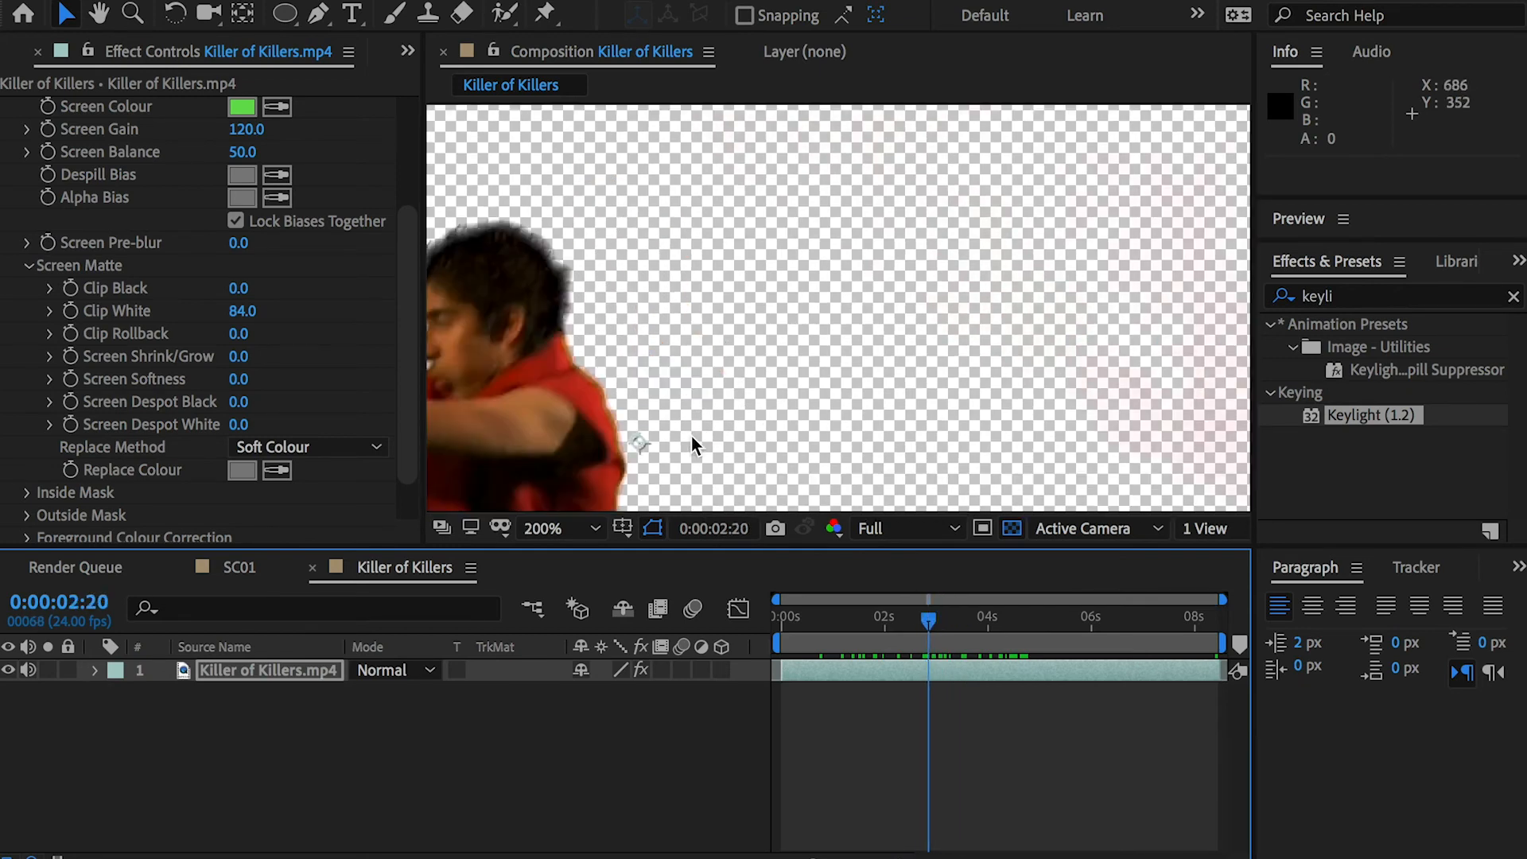
left_click_drag(690, 436, 818, 297)
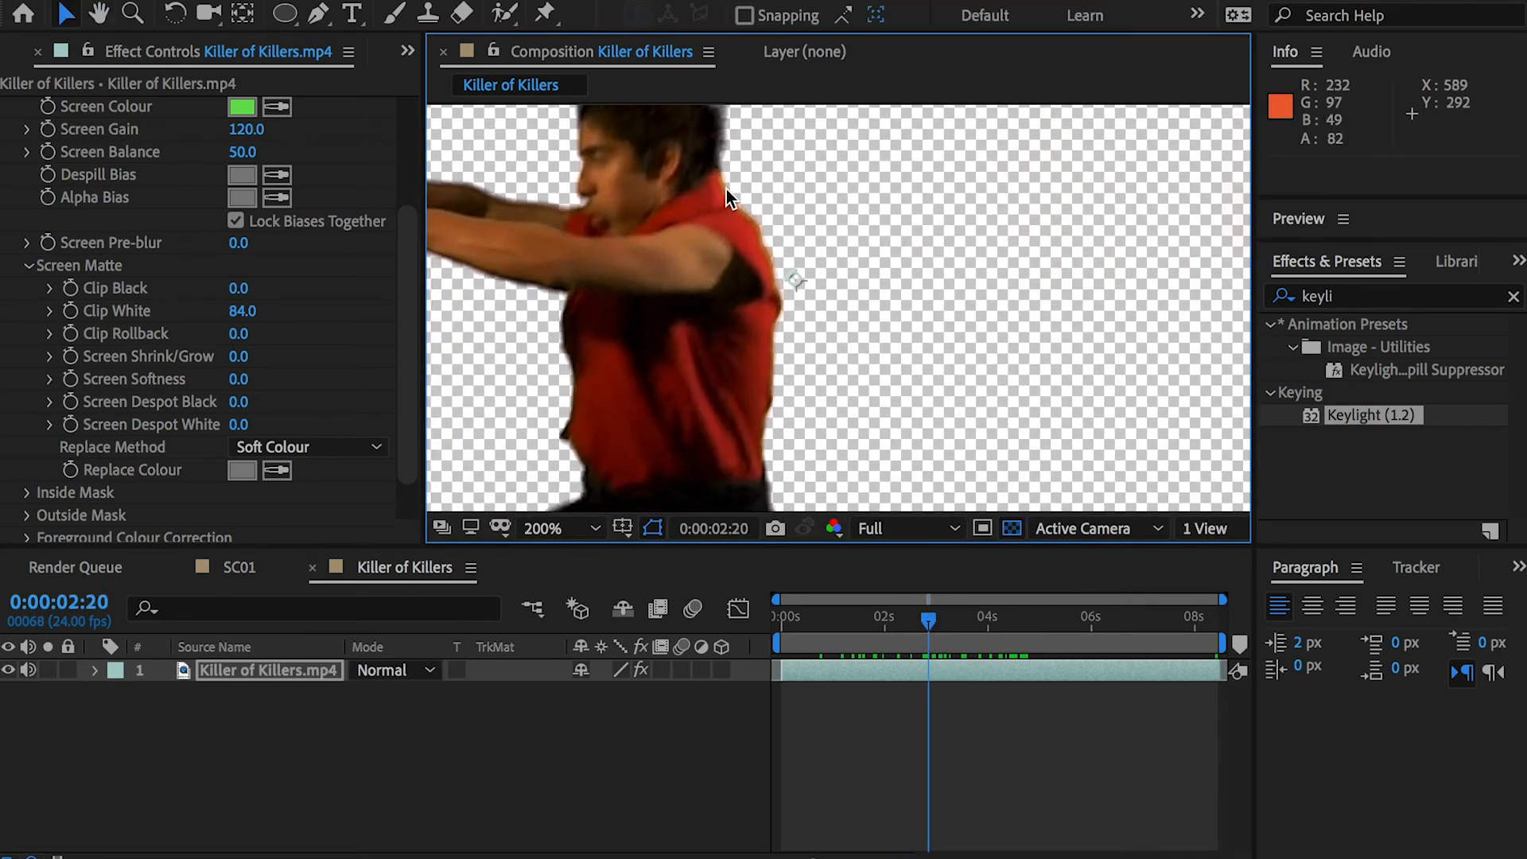
key("space")
left_click_drag(744, 240, 814, 375)
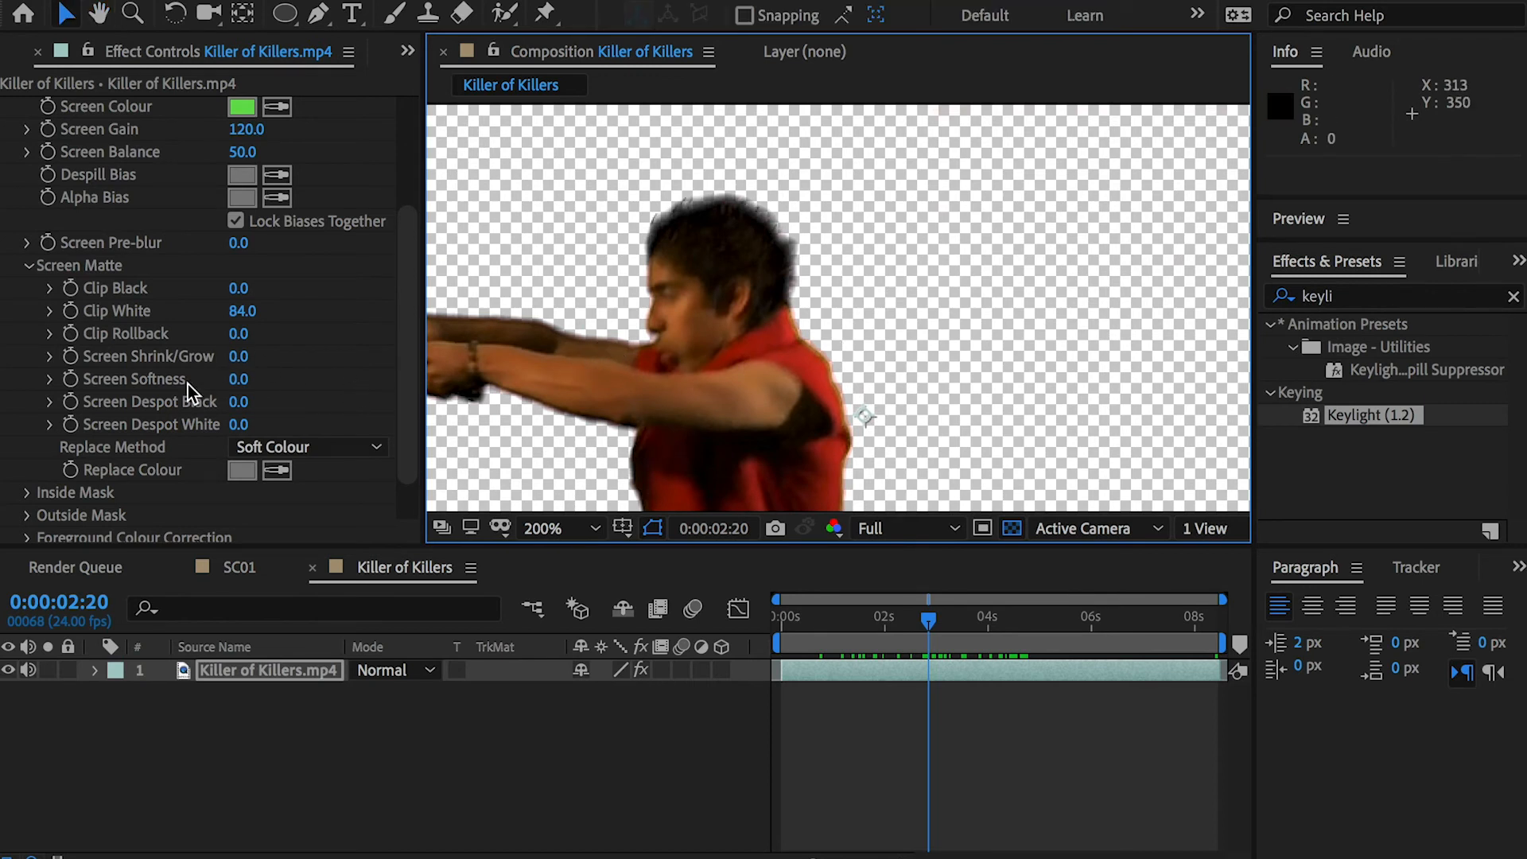
Step: Set Keylight's Screen Shrink/Grow to -1.0 and return to the start of the clip
left_click(239, 357)
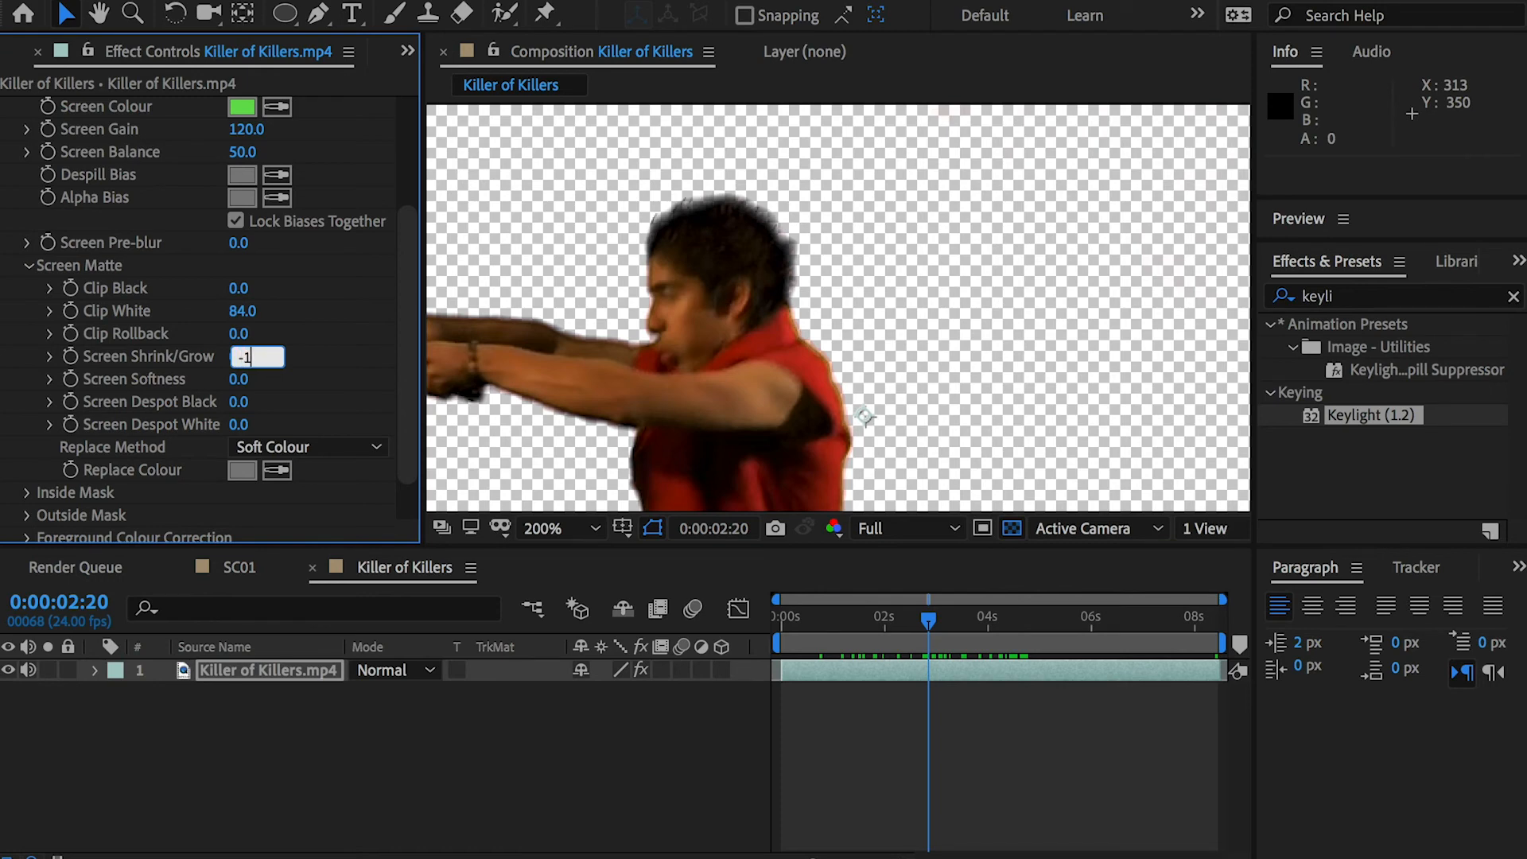
key("Return")
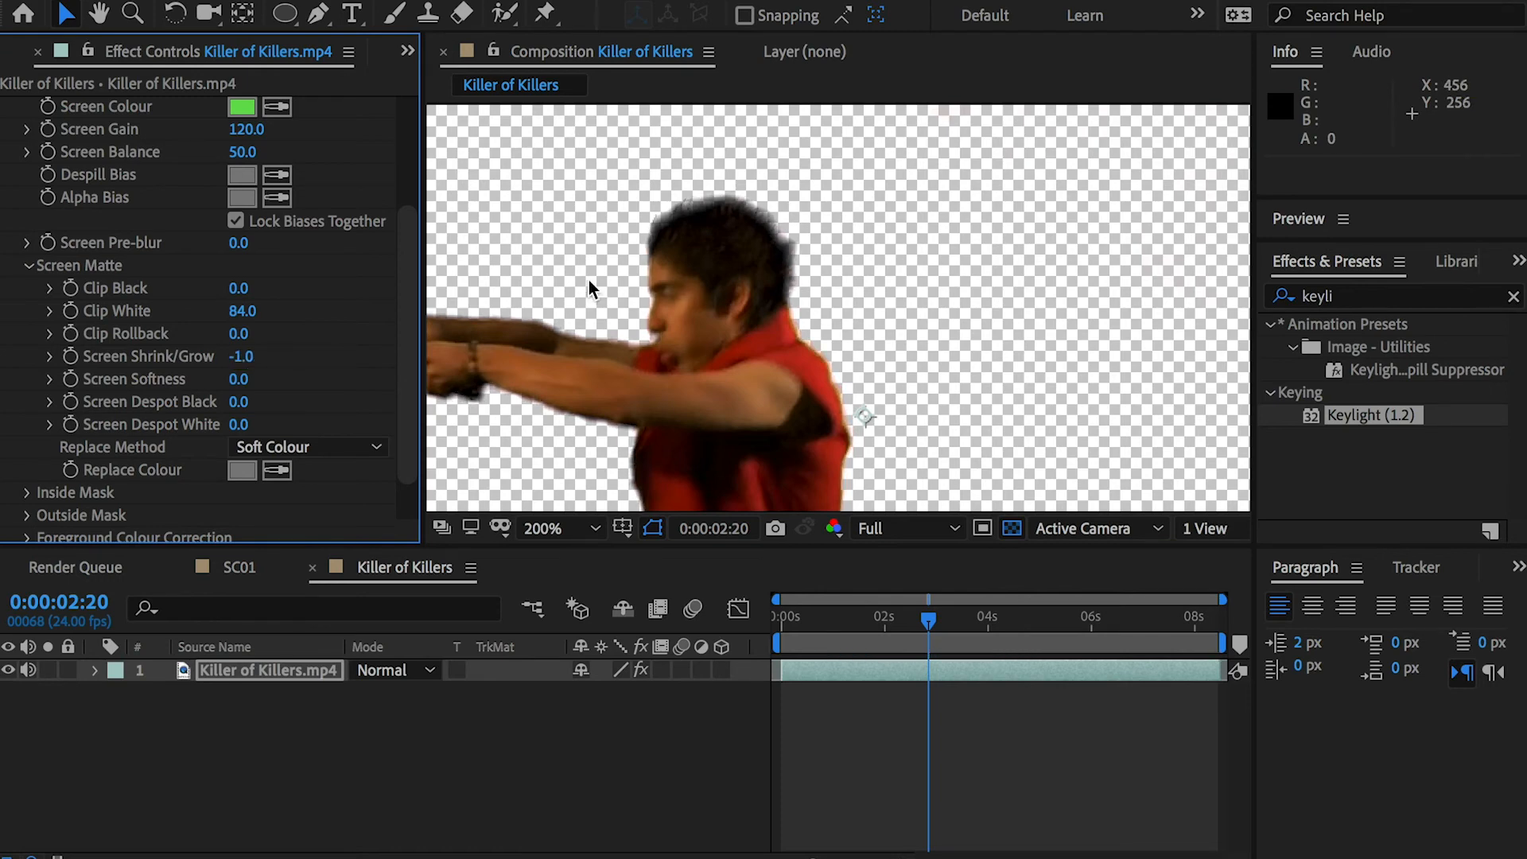
left_click_drag(928, 619, 782, 618)
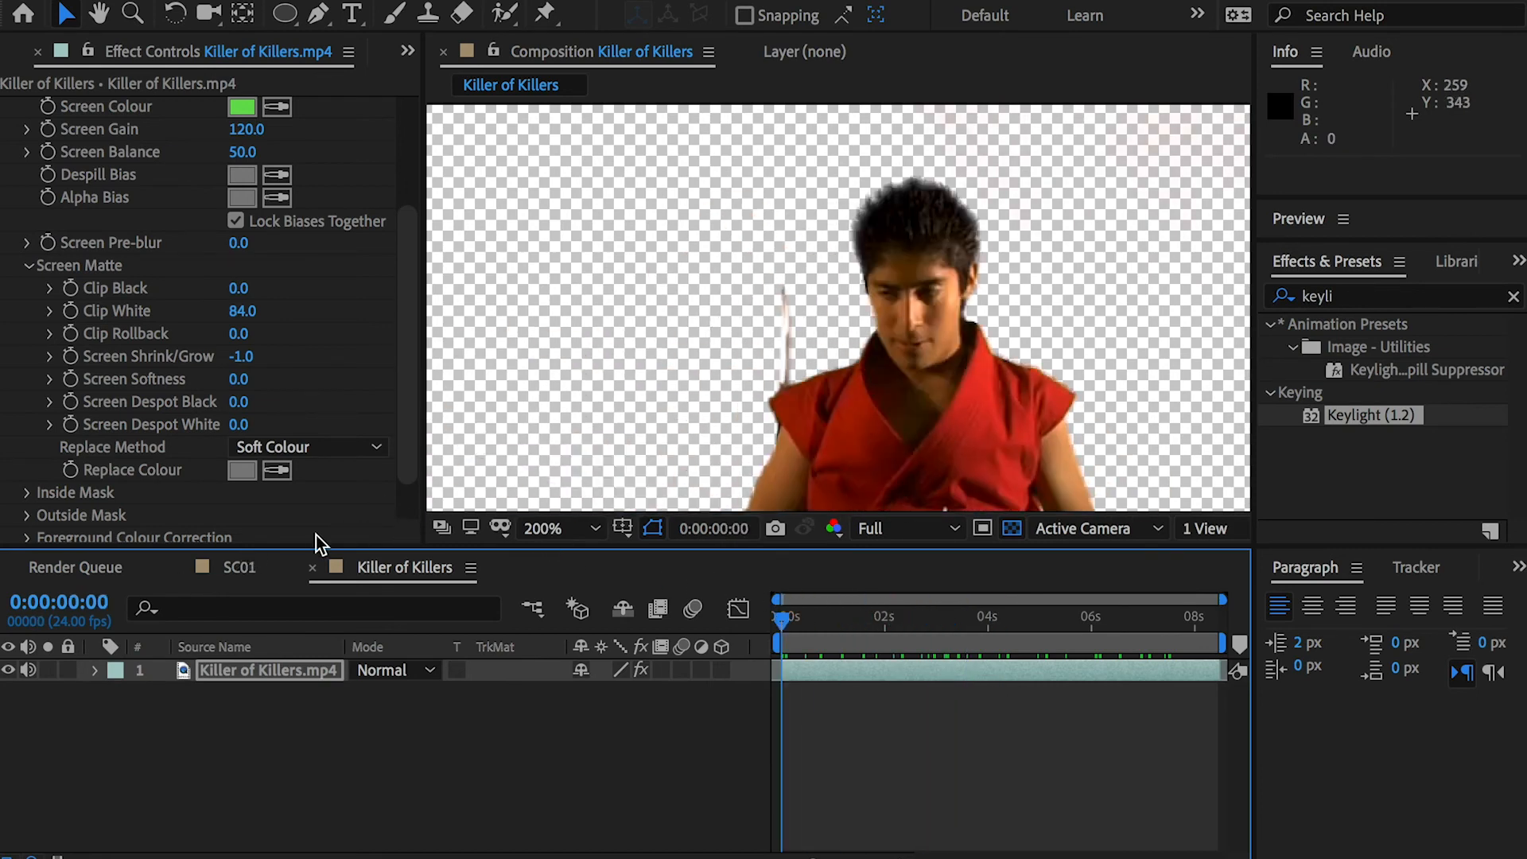
Step: Place the Killer of Killers composition as the top layer of SC01 and scale it to 151%
left_click(243, 568)
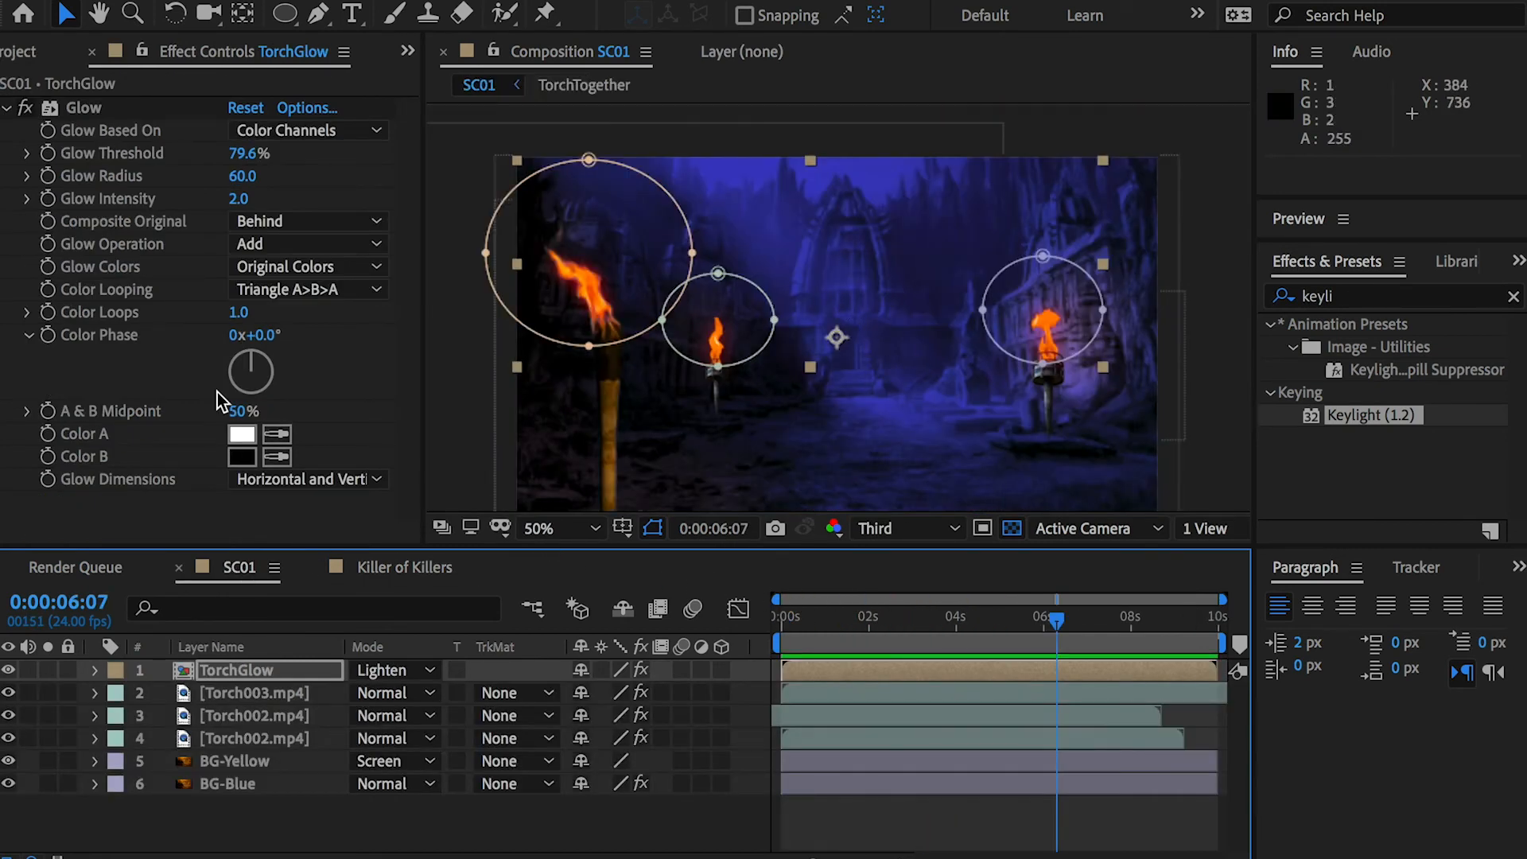
left_click(76, 52)
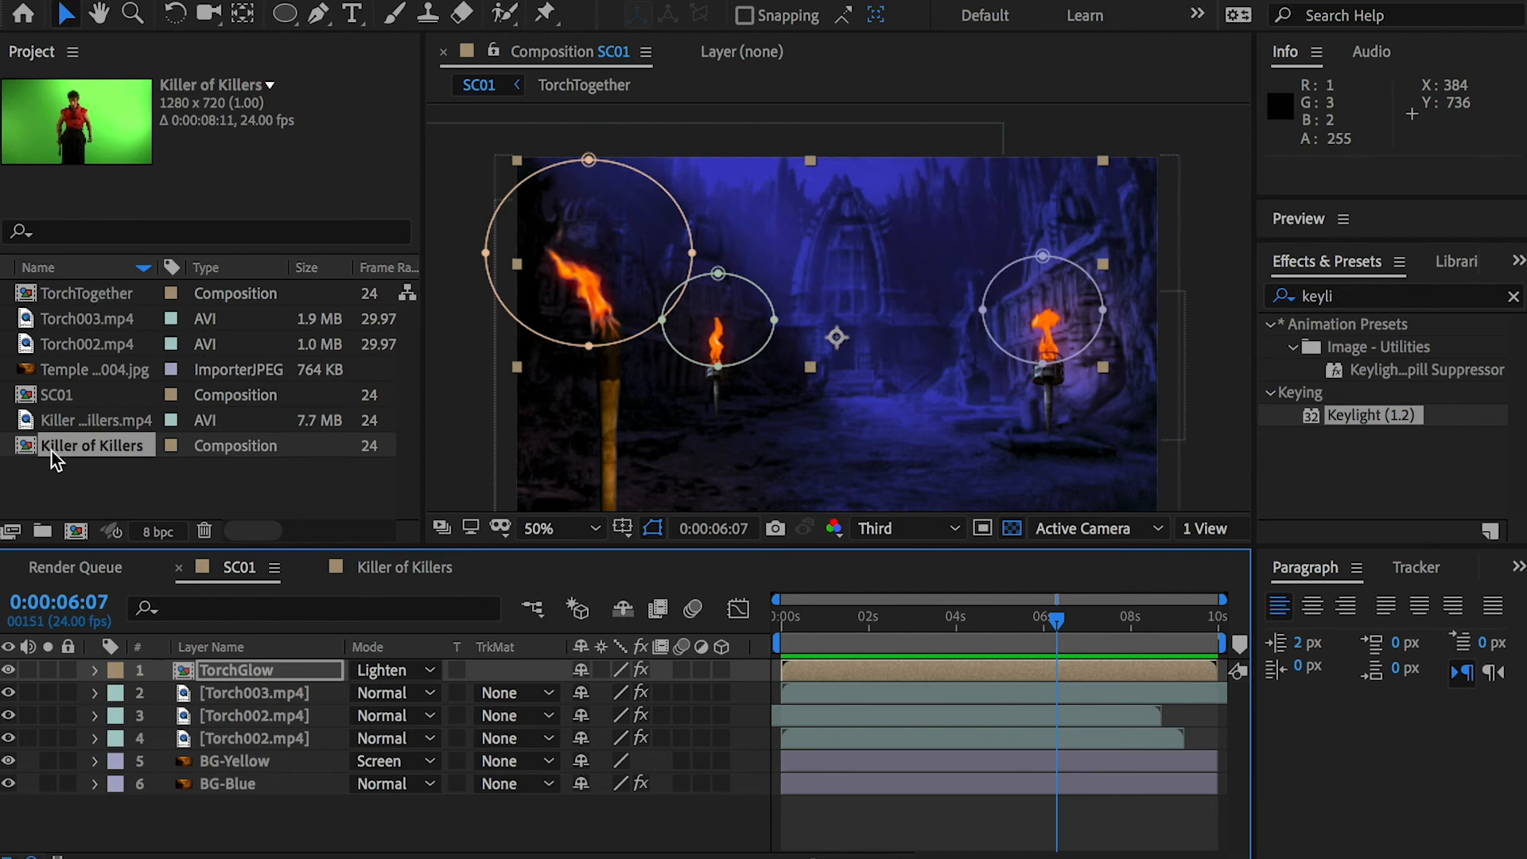
left_click_drag(64, 453, 285, 675)
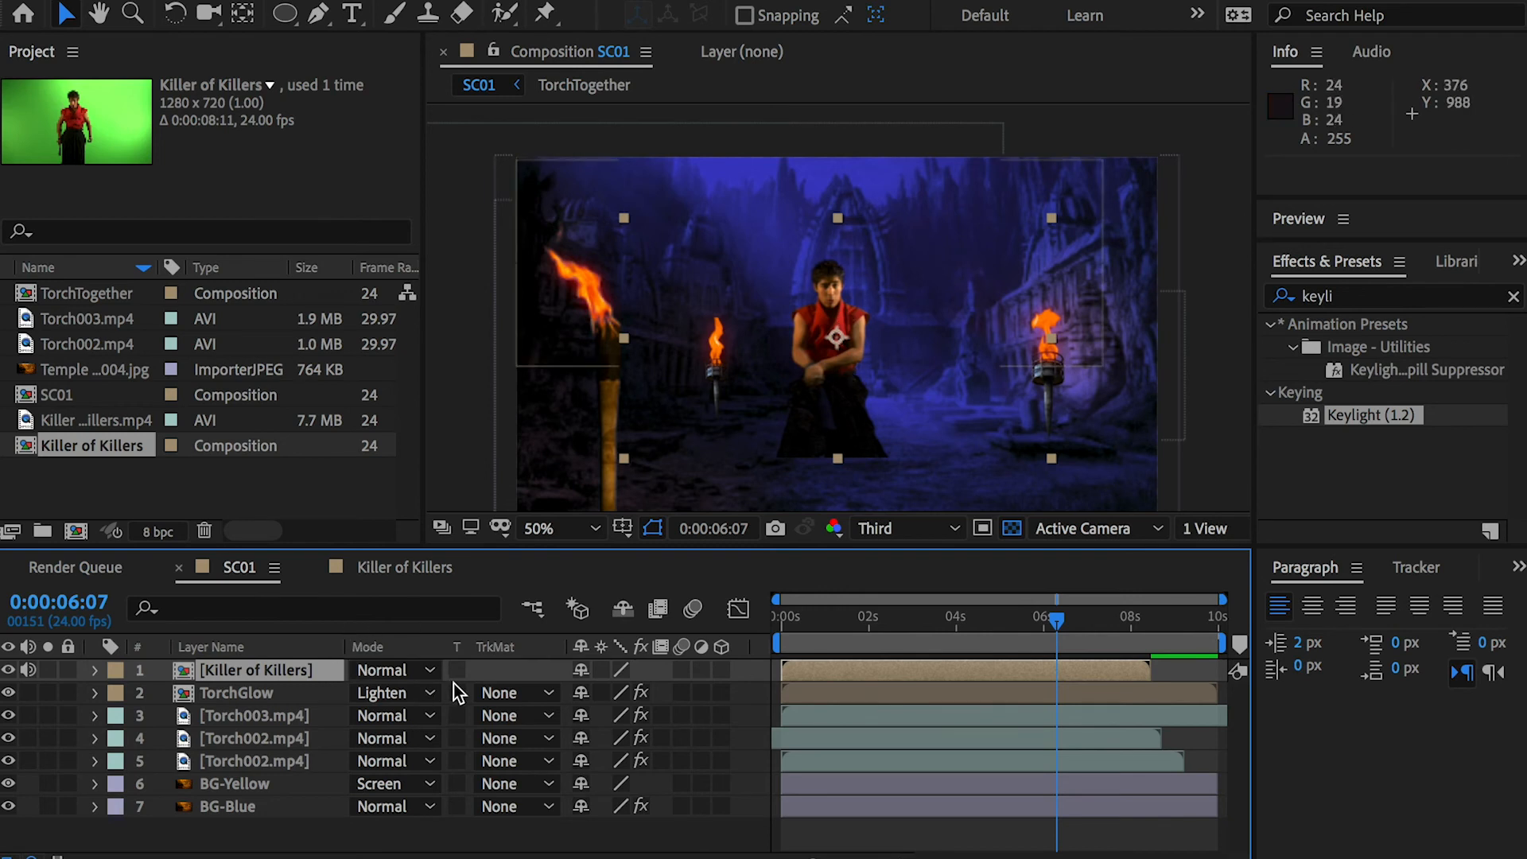
key("s")
left_click_drag(632, 693, 710, 693)
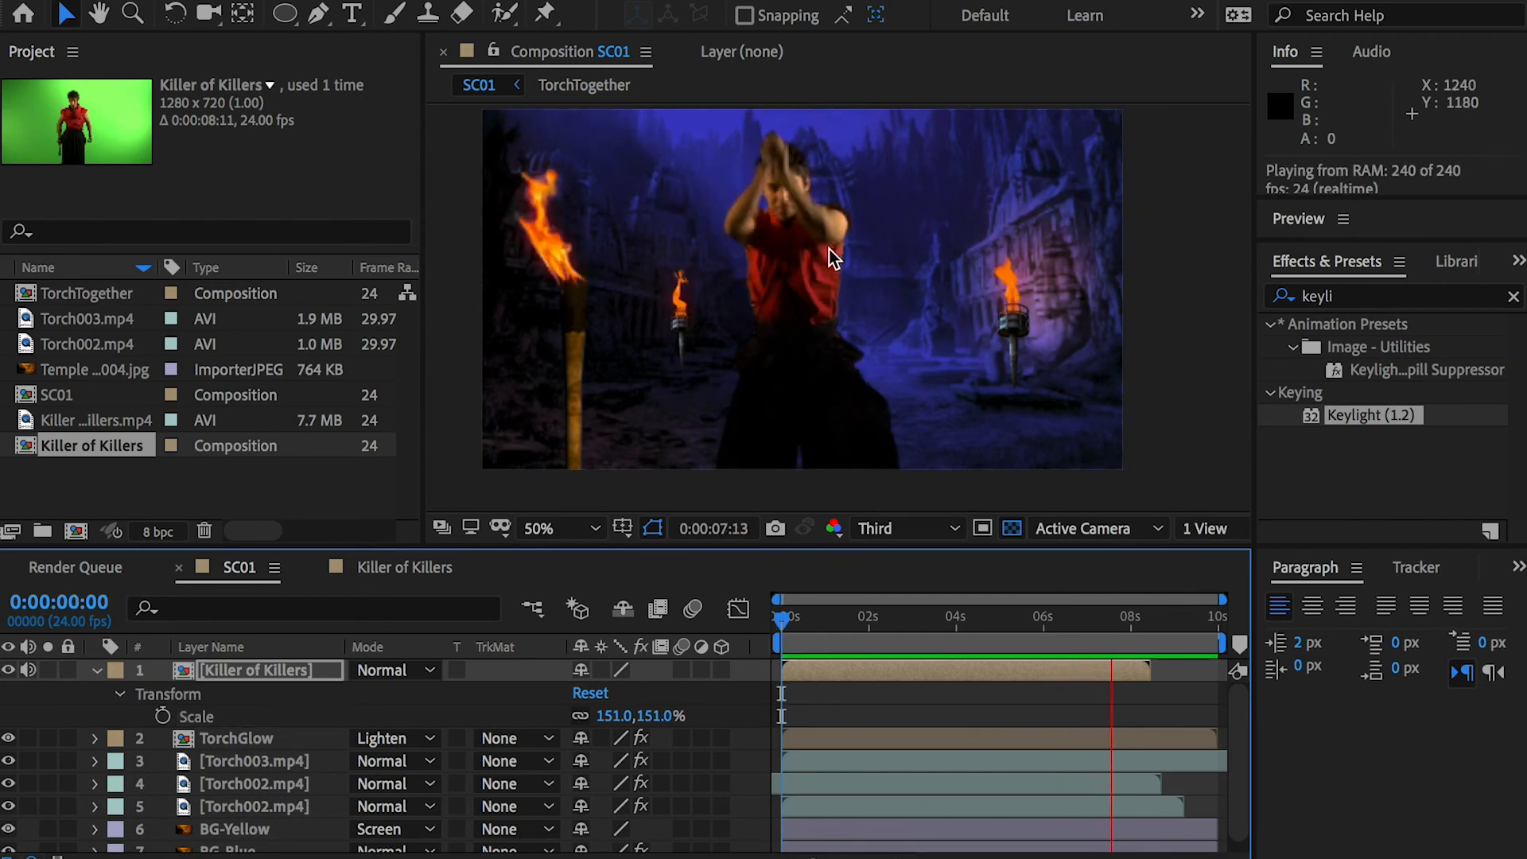
Step: Play back the opening seconds of SC01 to check how the actor sits among the torches
left_click(876, 613)
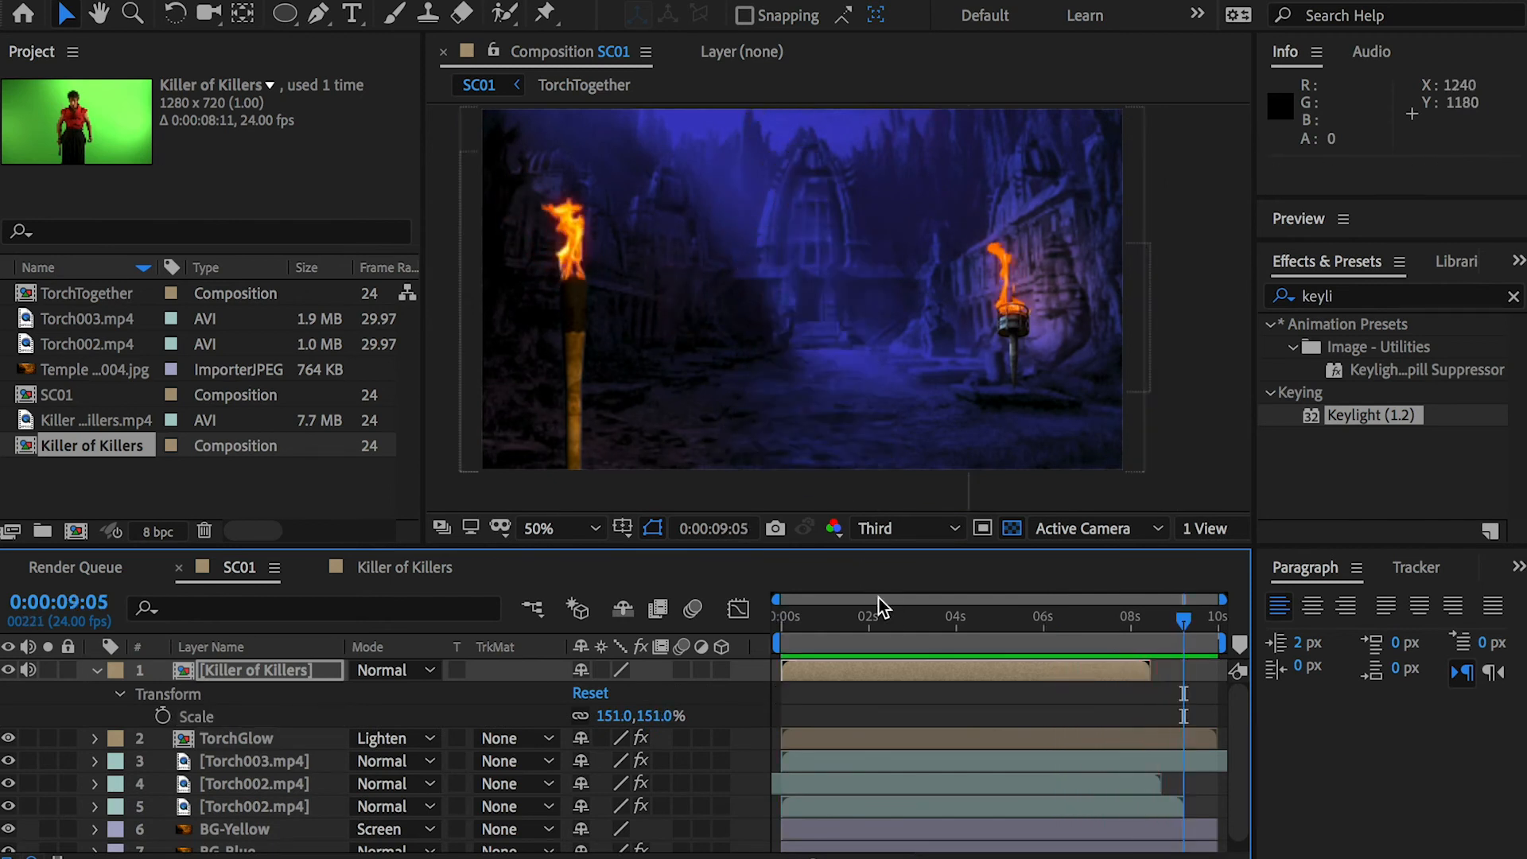
left_click_drag(876, 613, 813, 617)
key("space")
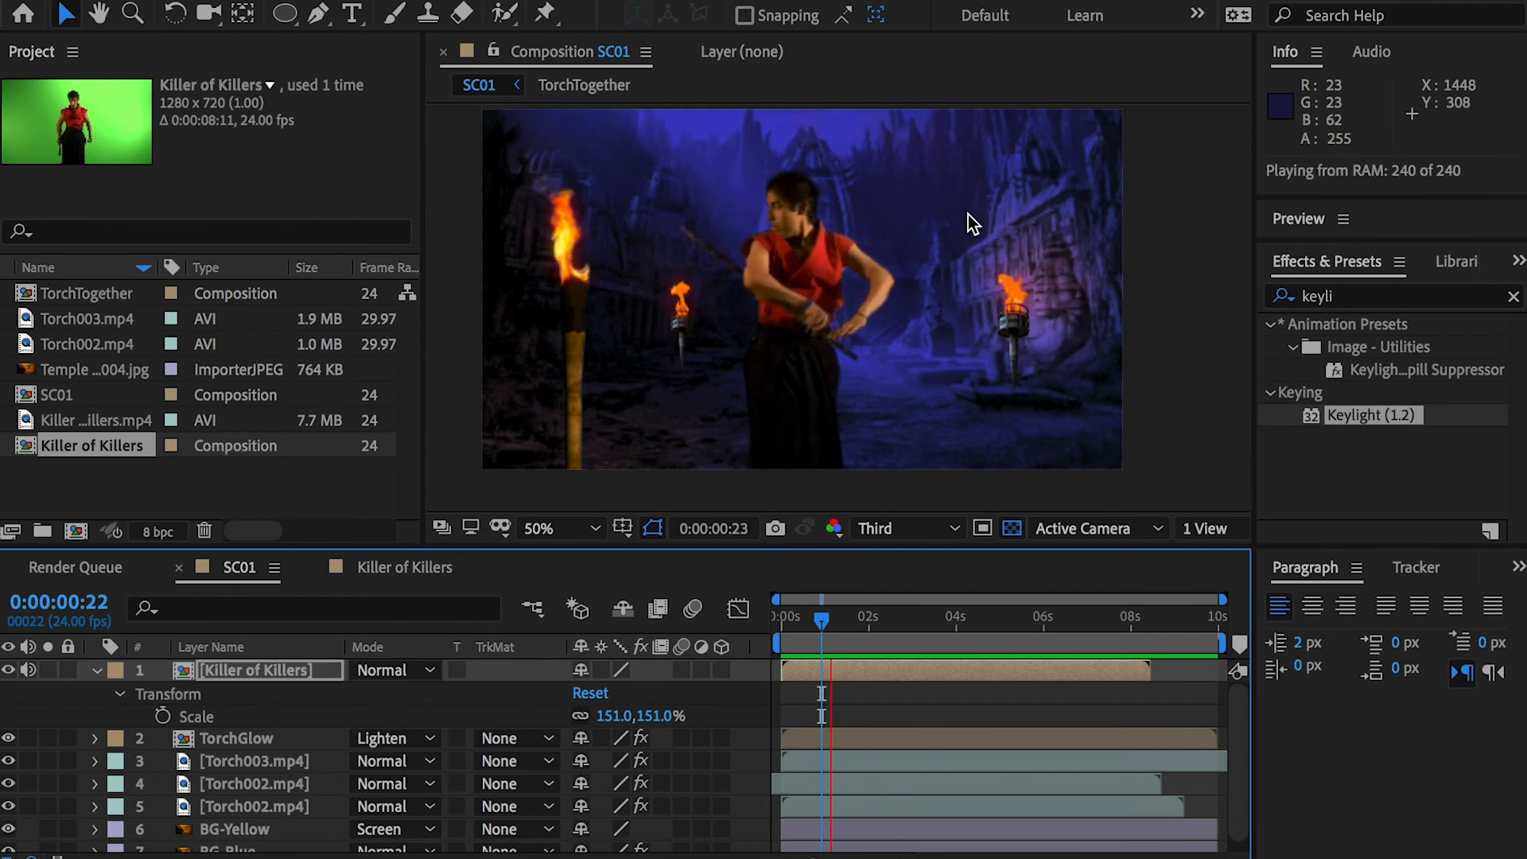
key("space")
Step: Find the Hue/Saturation effect and apply it to the Killer of Killers layer in SC01
left_click(1367, 302)
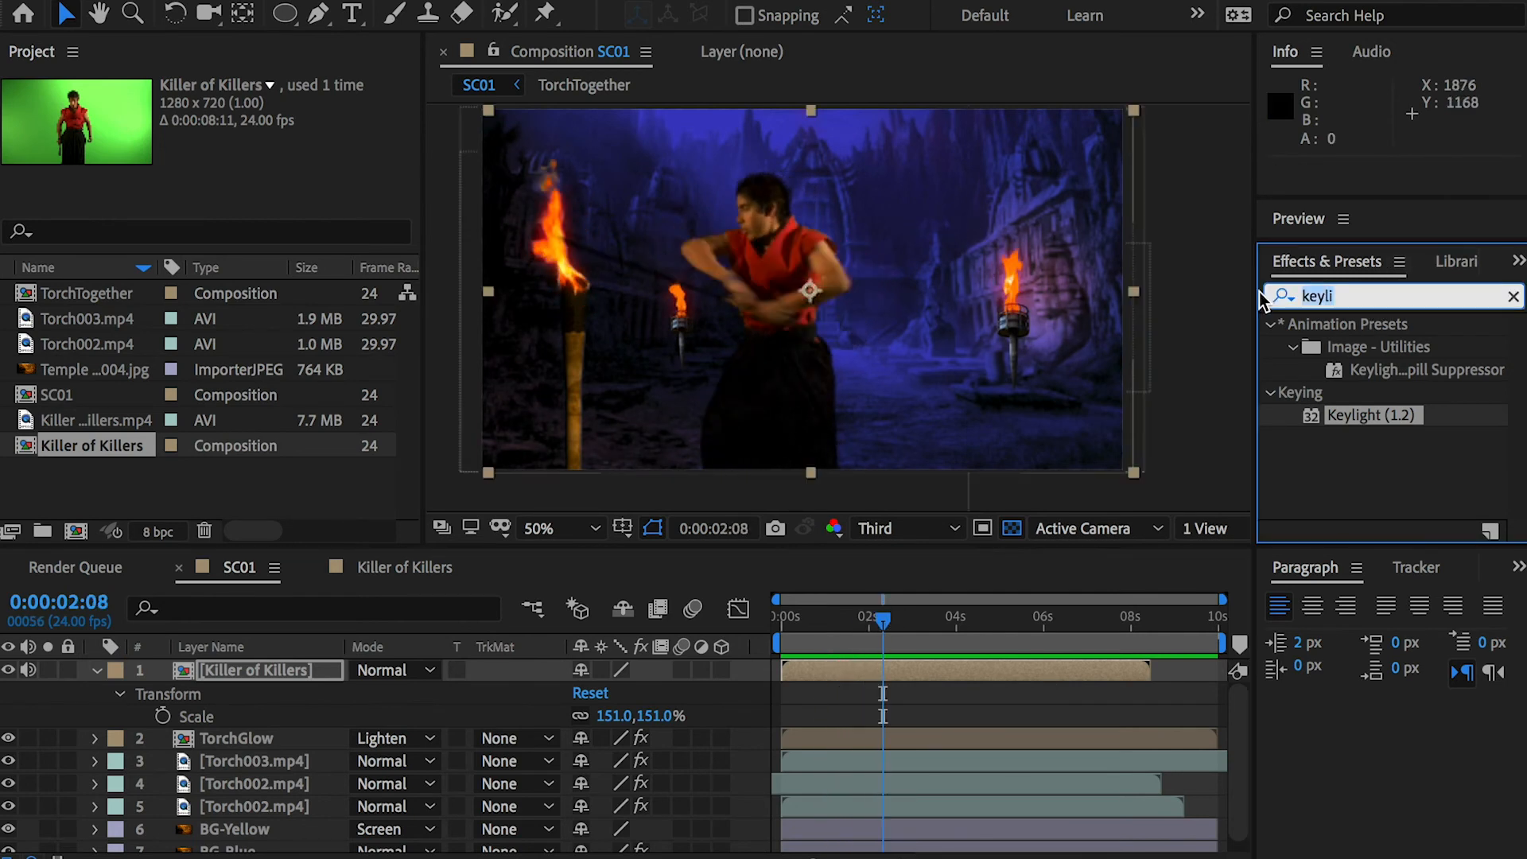
type("coll")
key("BackSpace")
type("or c")
key("ctrl+a")
type("hue")
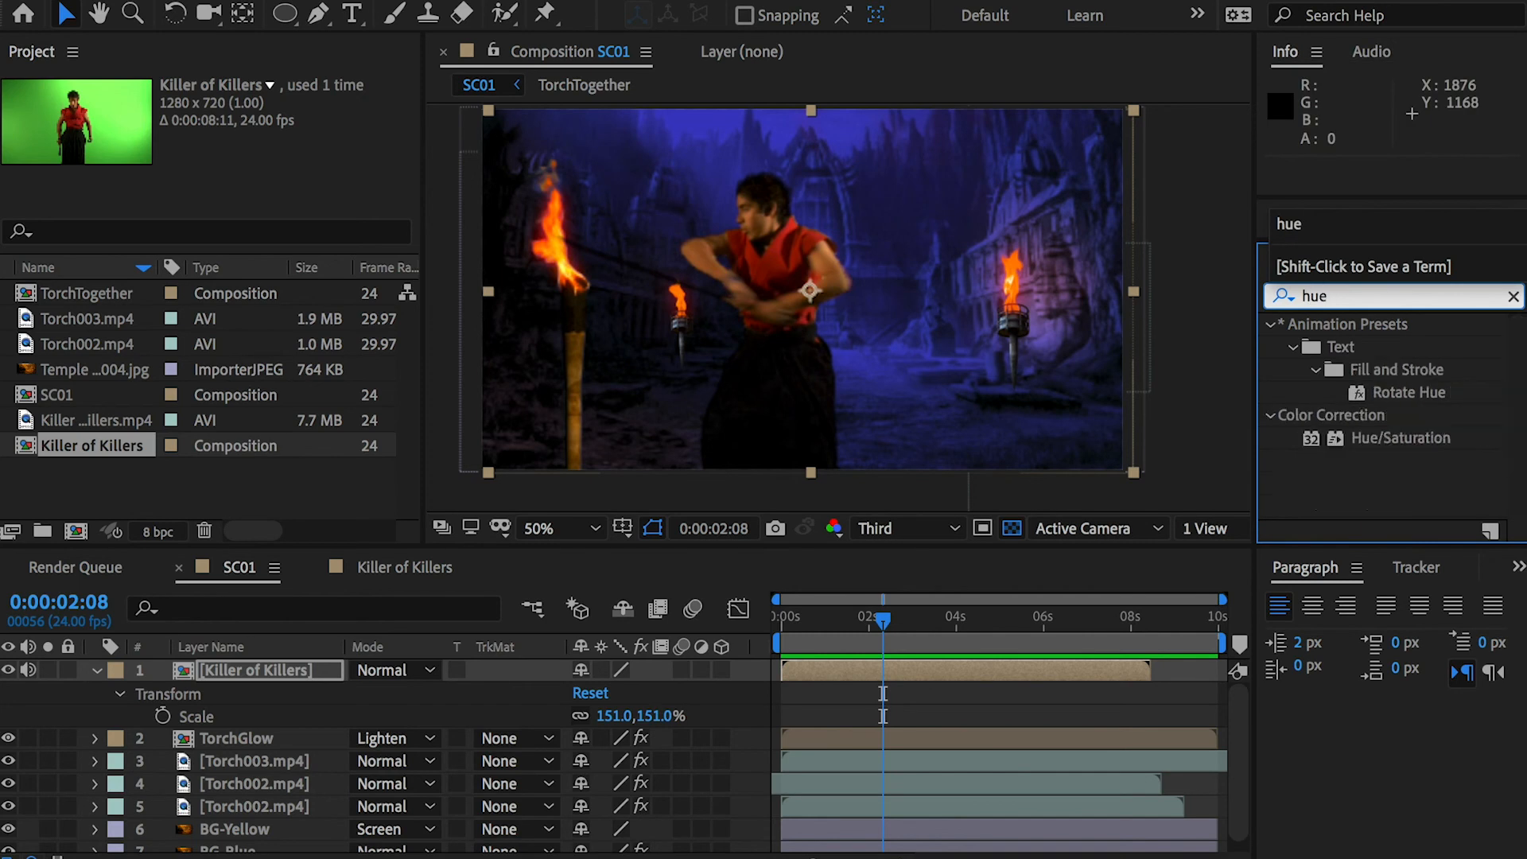
left_click_drag(1401, 446, 279, 678)
Step: Set Master Saturation to -51 and Master Hue to +5.0° on the Killer of Killers layer
left_click_drag(219, 358, 152, 355)
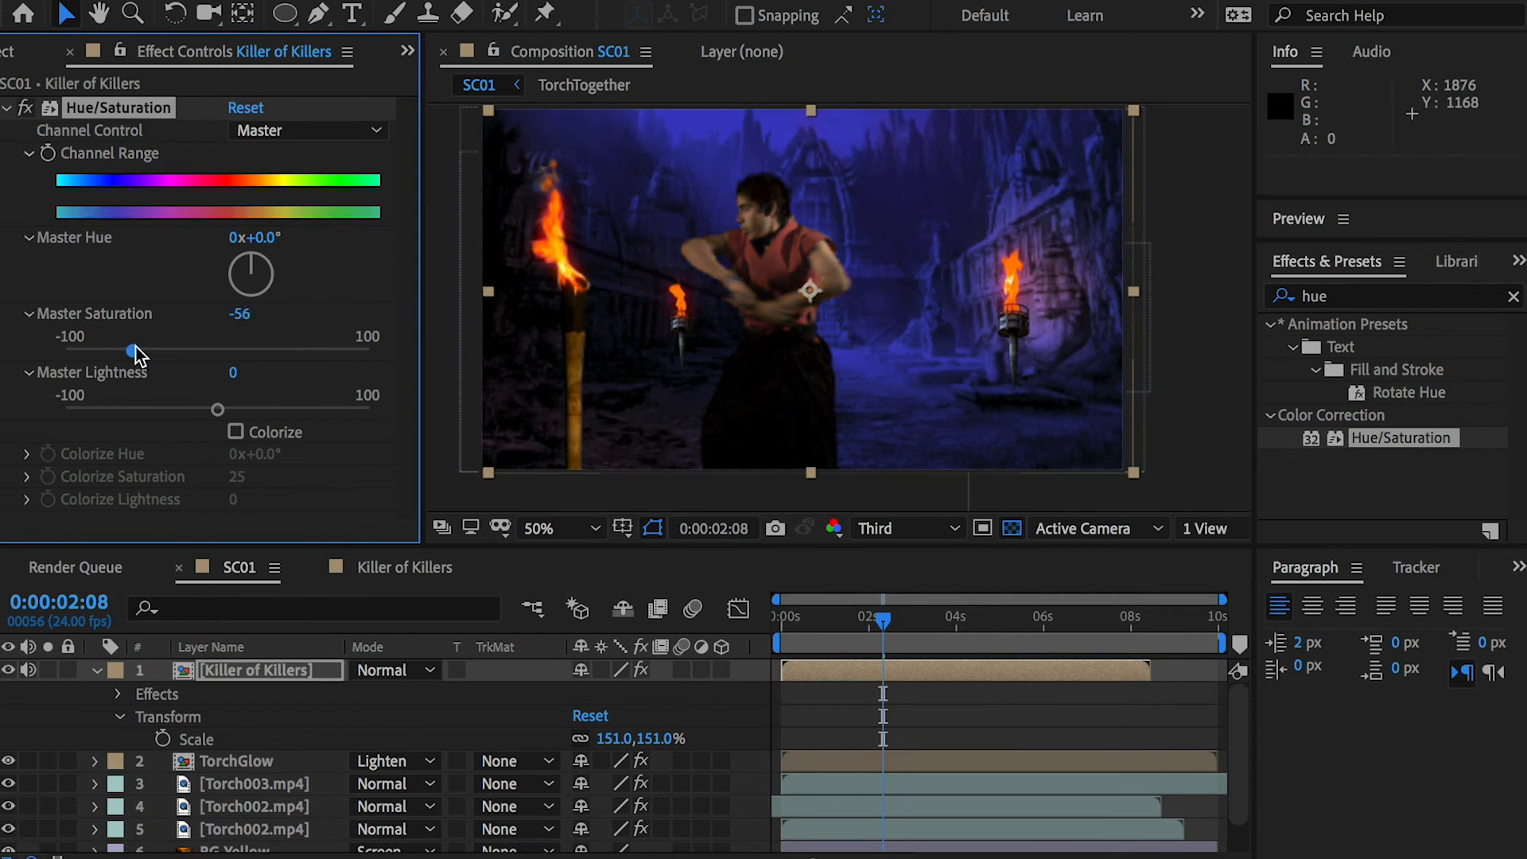
left_click(251, 255)
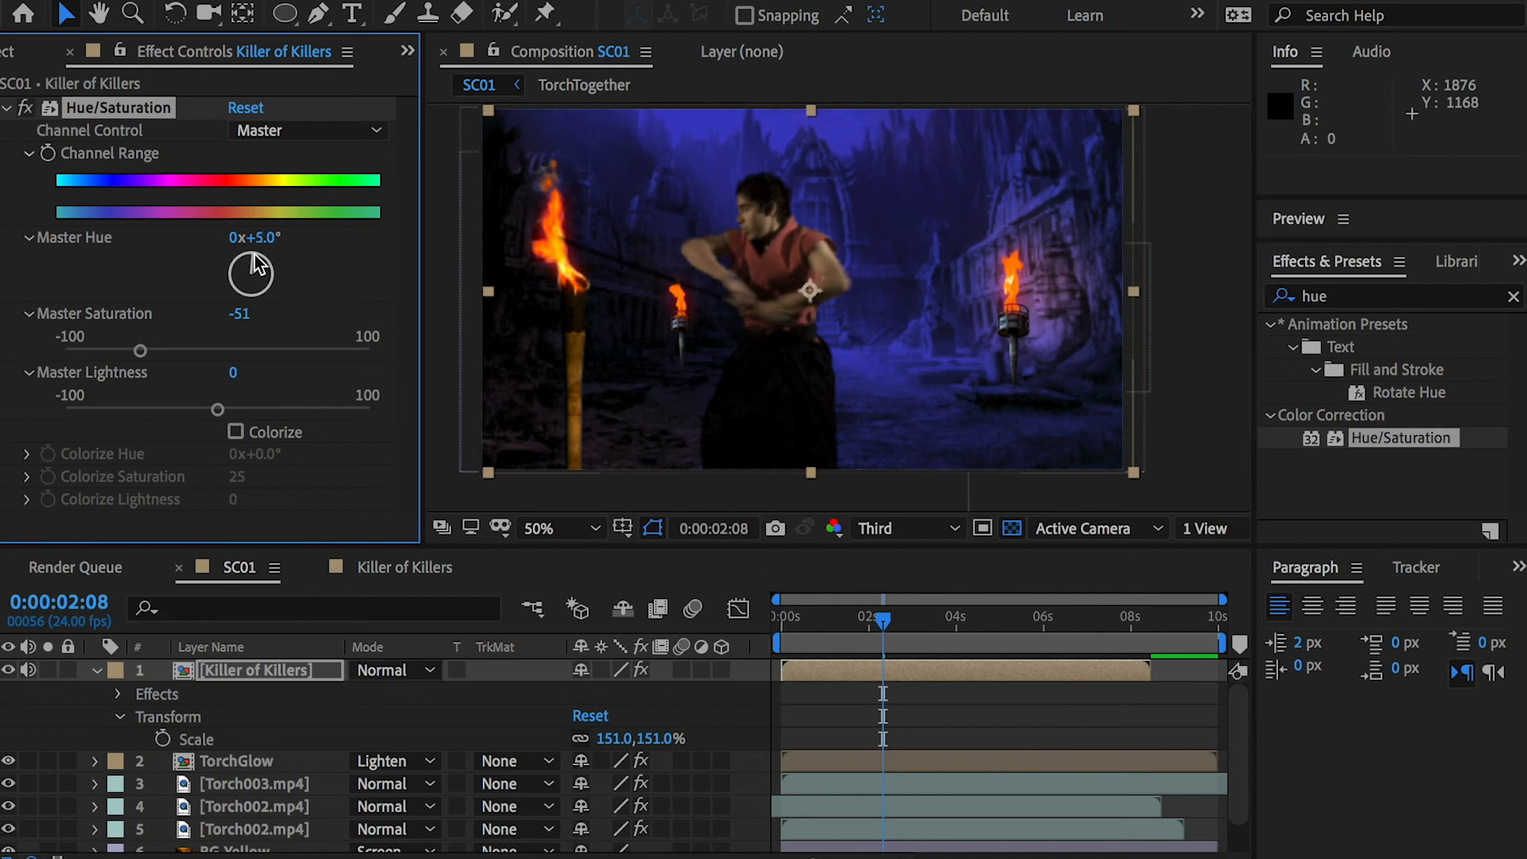
Step: Go to 0:00:02:15 in SC01 and set its preview resolution to Full
left_click_drag(907, 636, 759, 618)
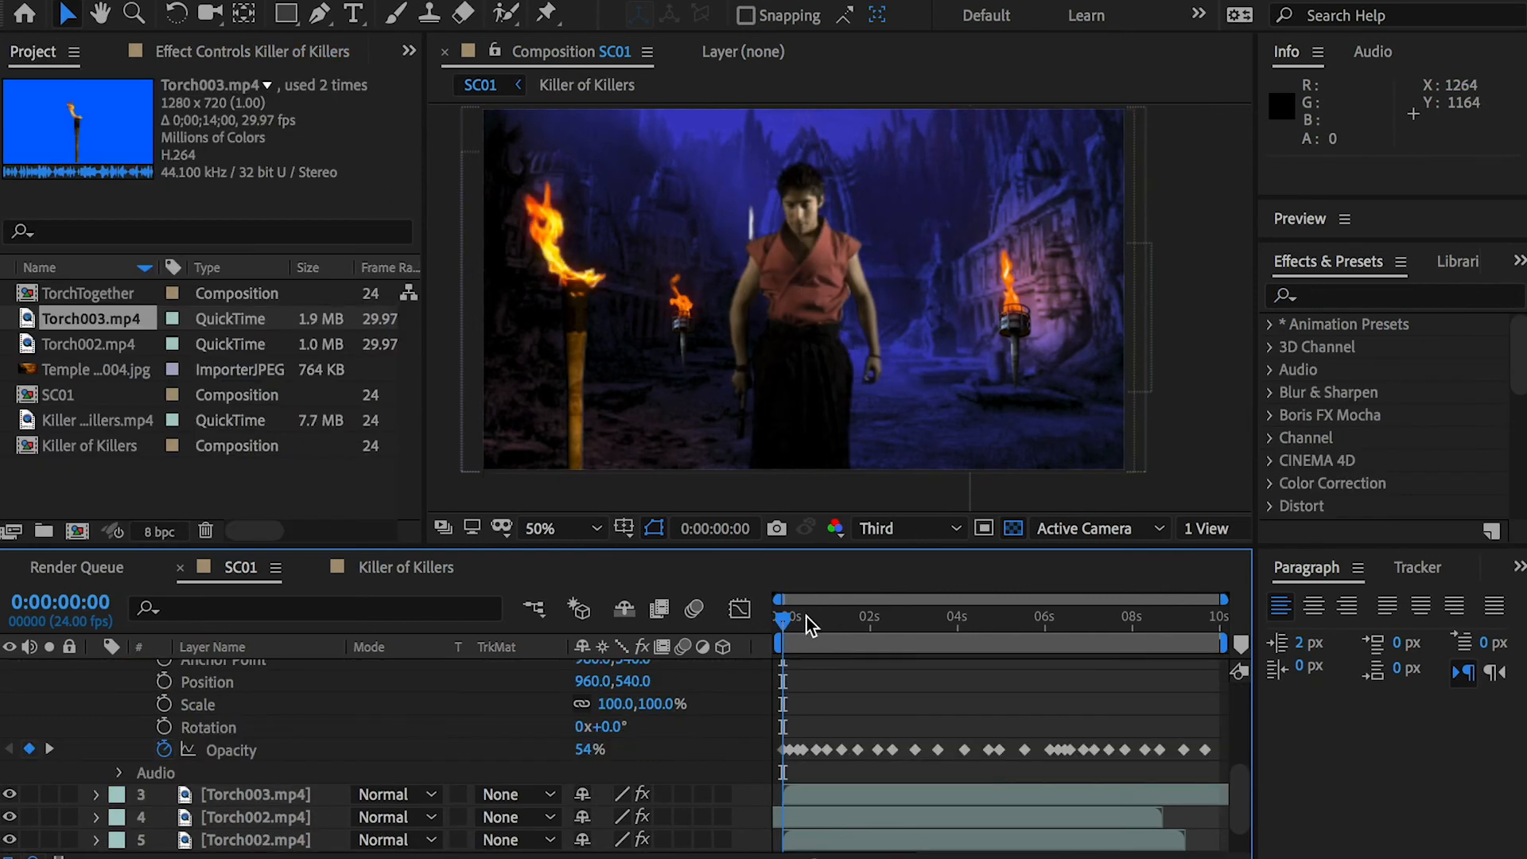
left_click_drag(787, 617, 897, 628)
key("period")
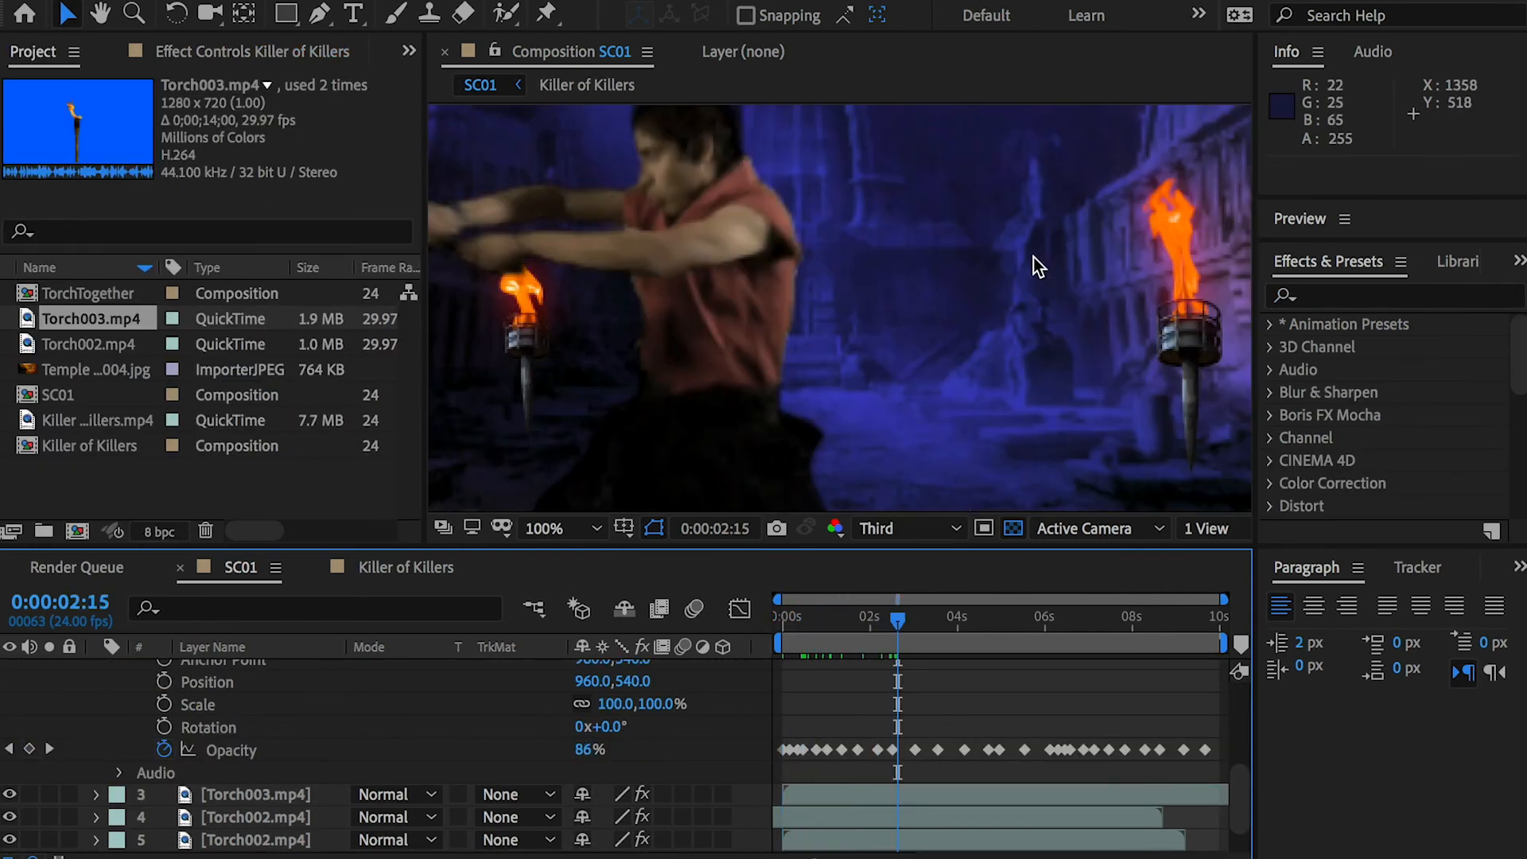
left_click(908, 531)
left_click(912, 587)
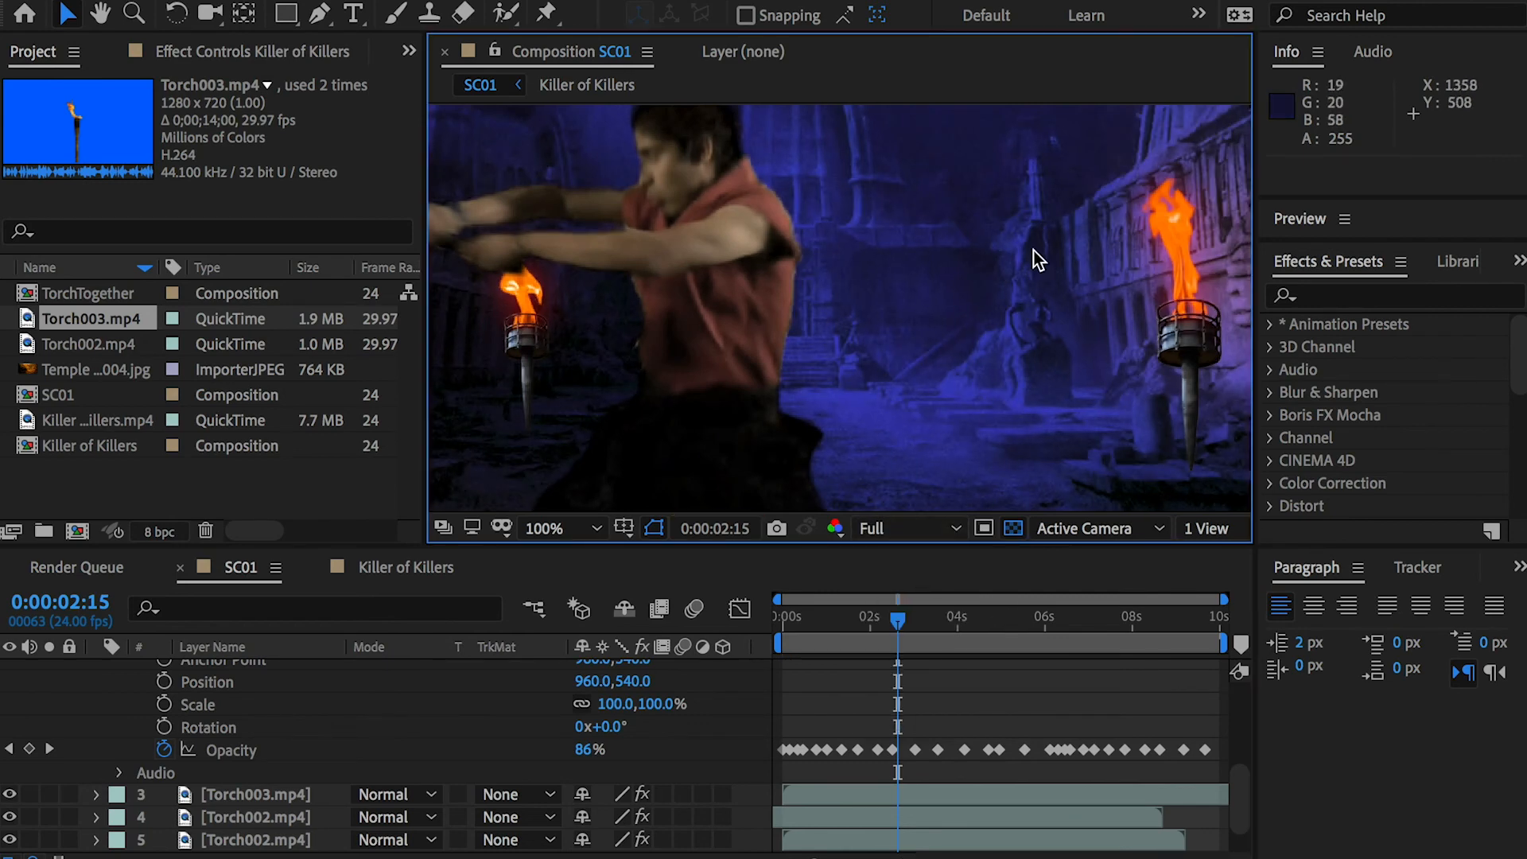
Step: Play the composite from 0:00:02:15 to 0:00:03:00 in a maximised viewer to review the actor against the background
key("grave")
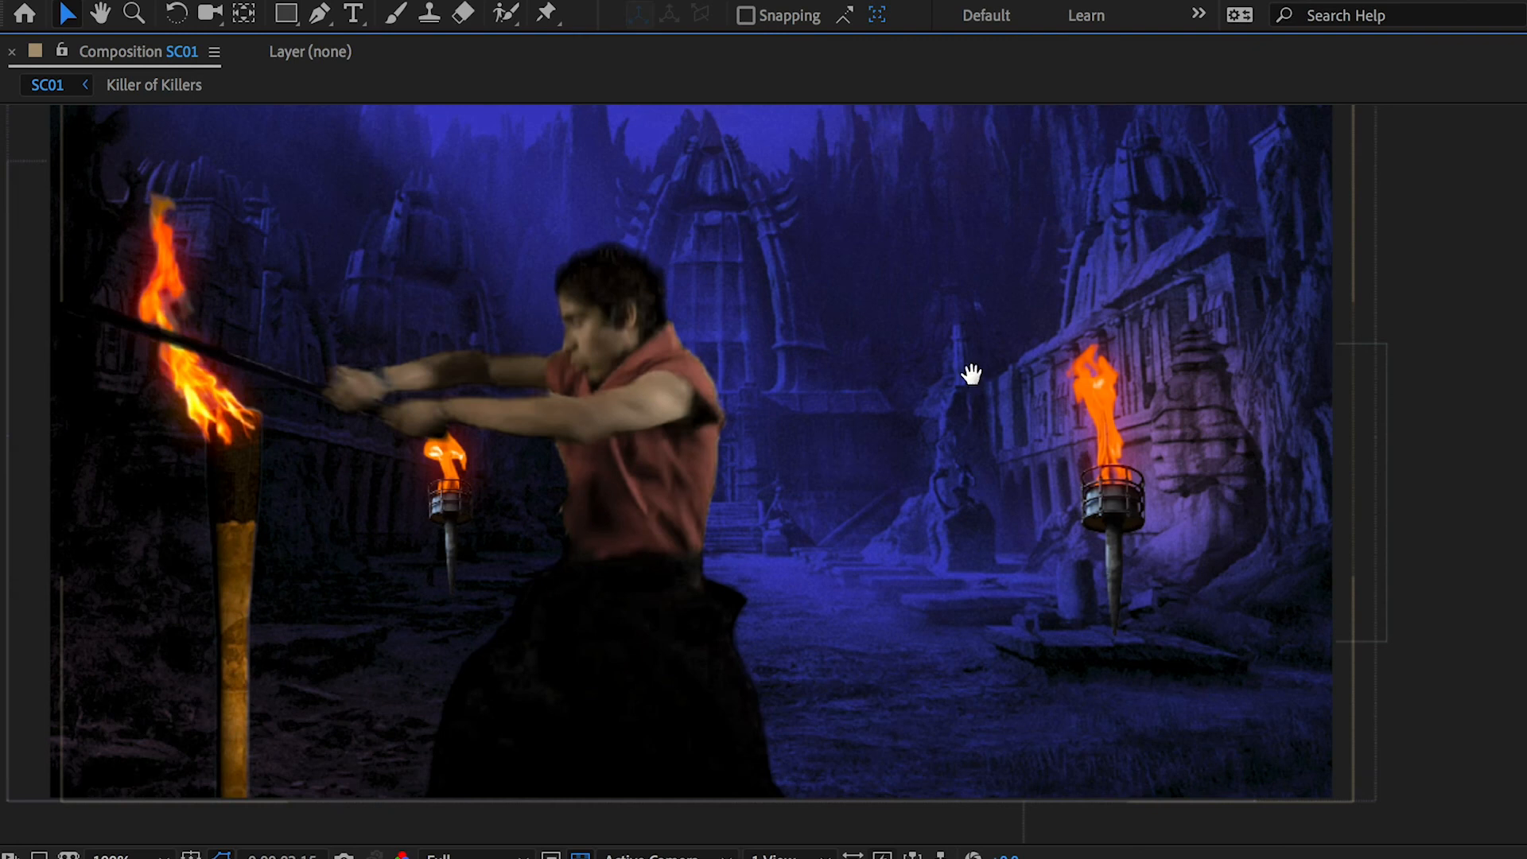
key("space")
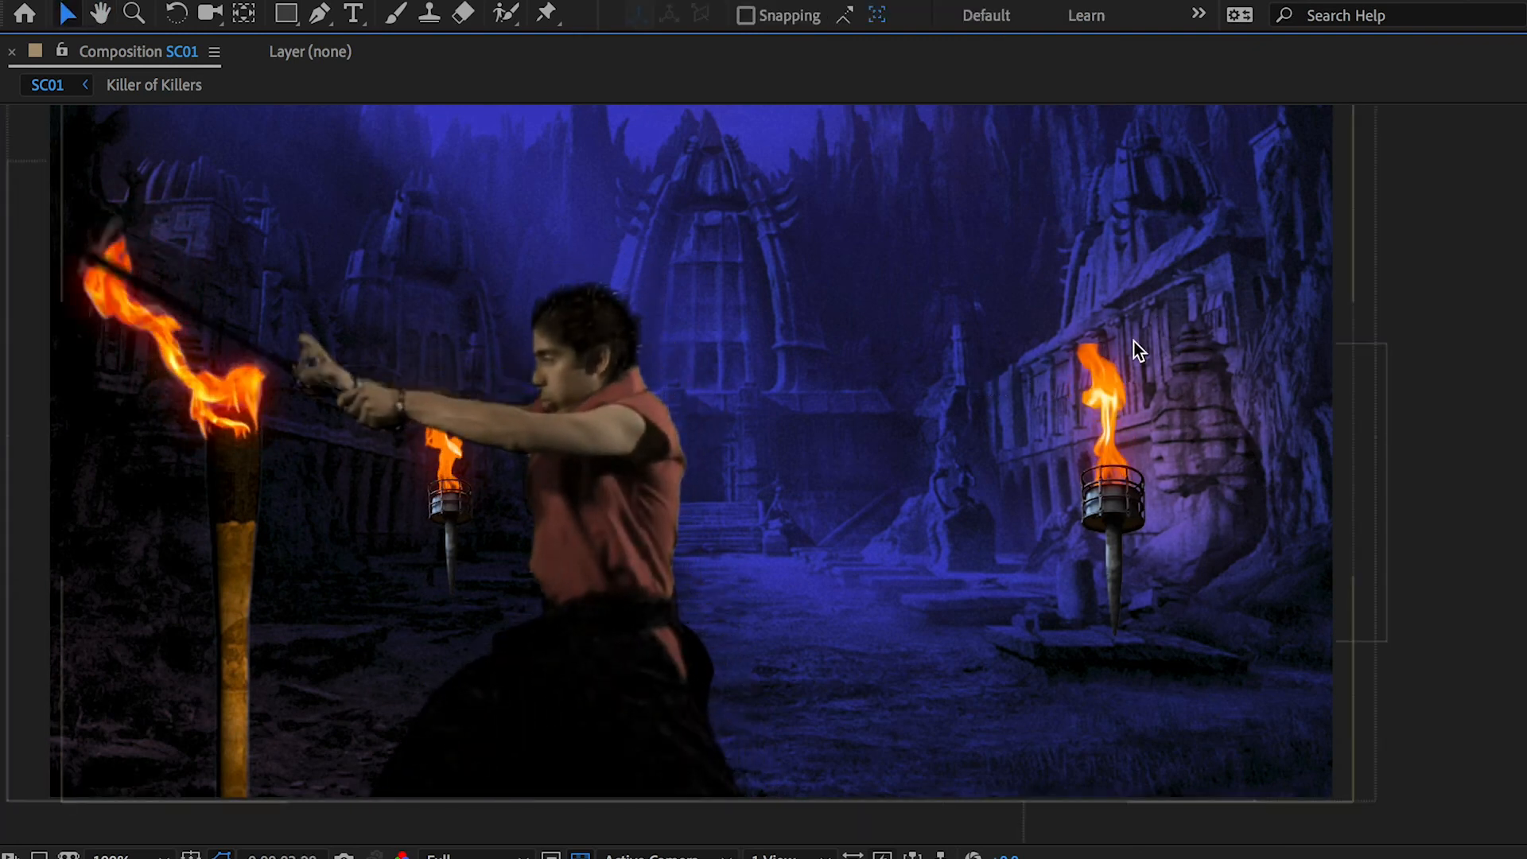
key("grave")
scroll(986, 388, "down", 2)
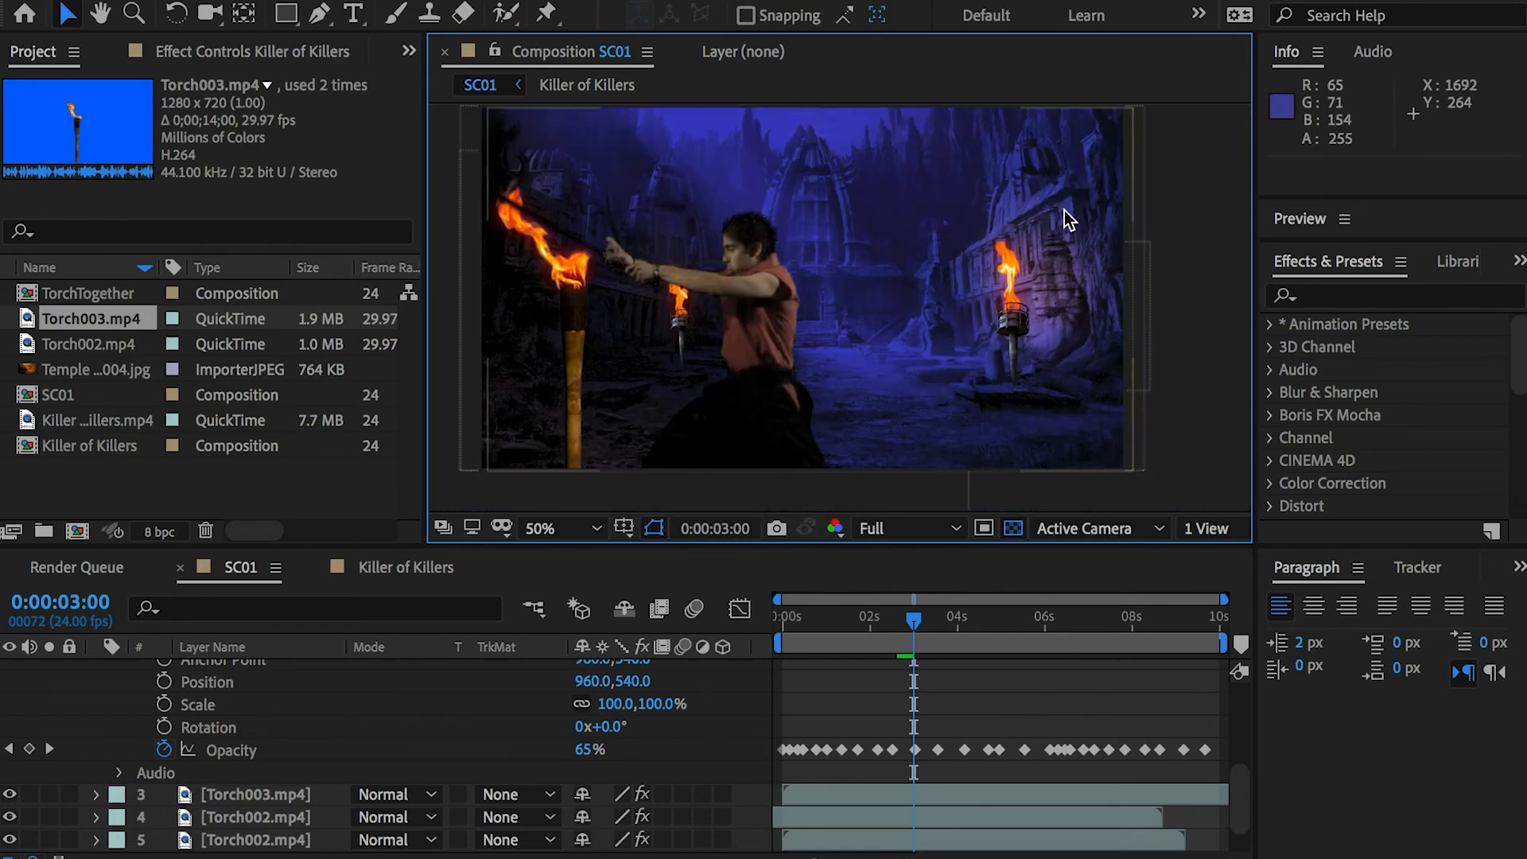
Step: Undo the earlier adjustment layer, add a new one directly beneath Killer of Killers, and toggle the actor's visibility as a check
key("super+z")
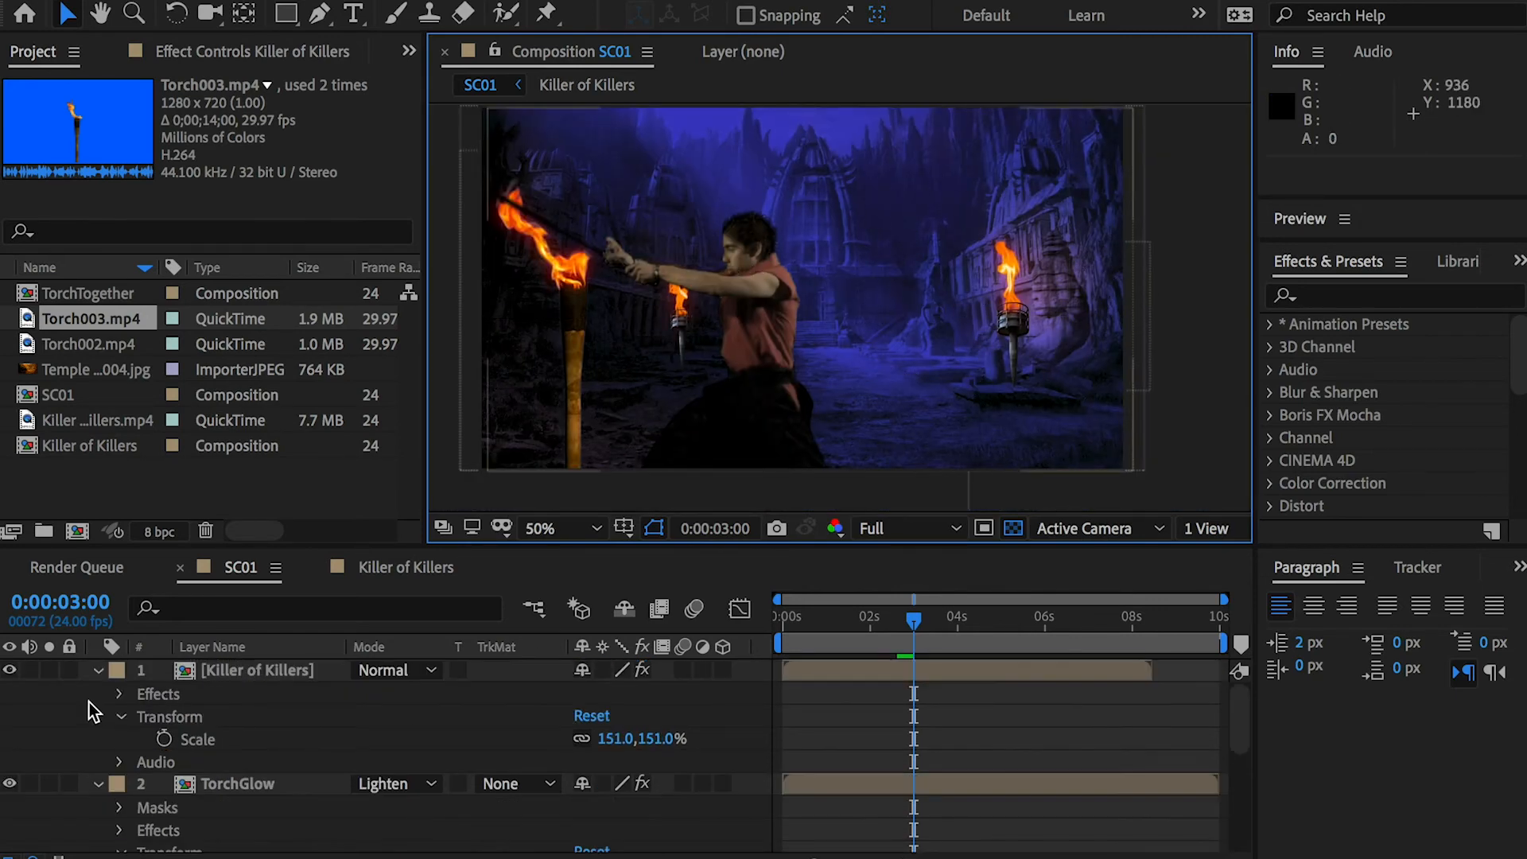
left_click(378, 13)
mouse_move(501, 46)
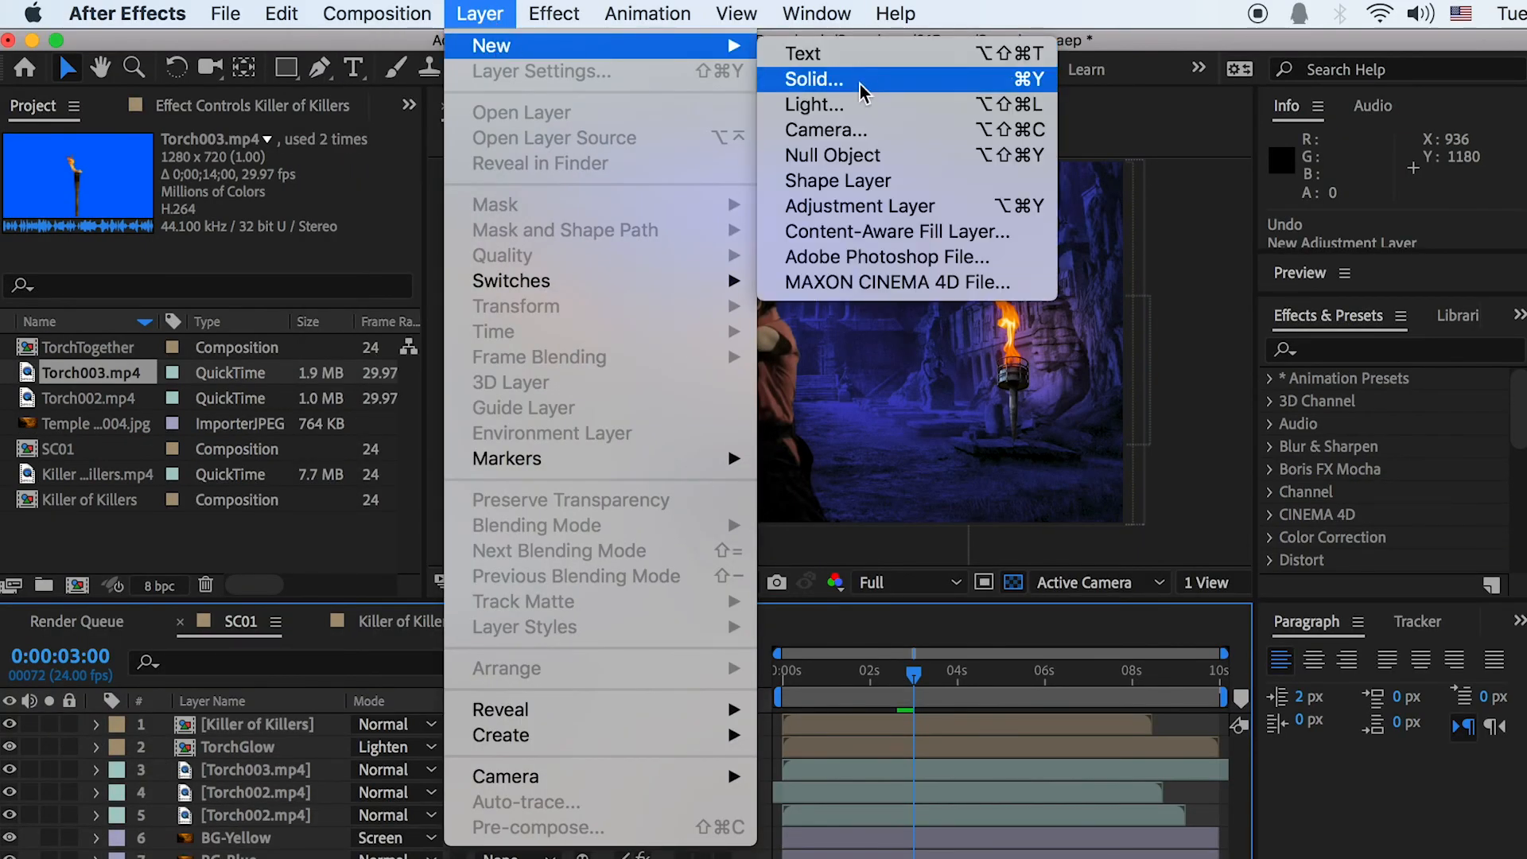
left_click(853, 208)
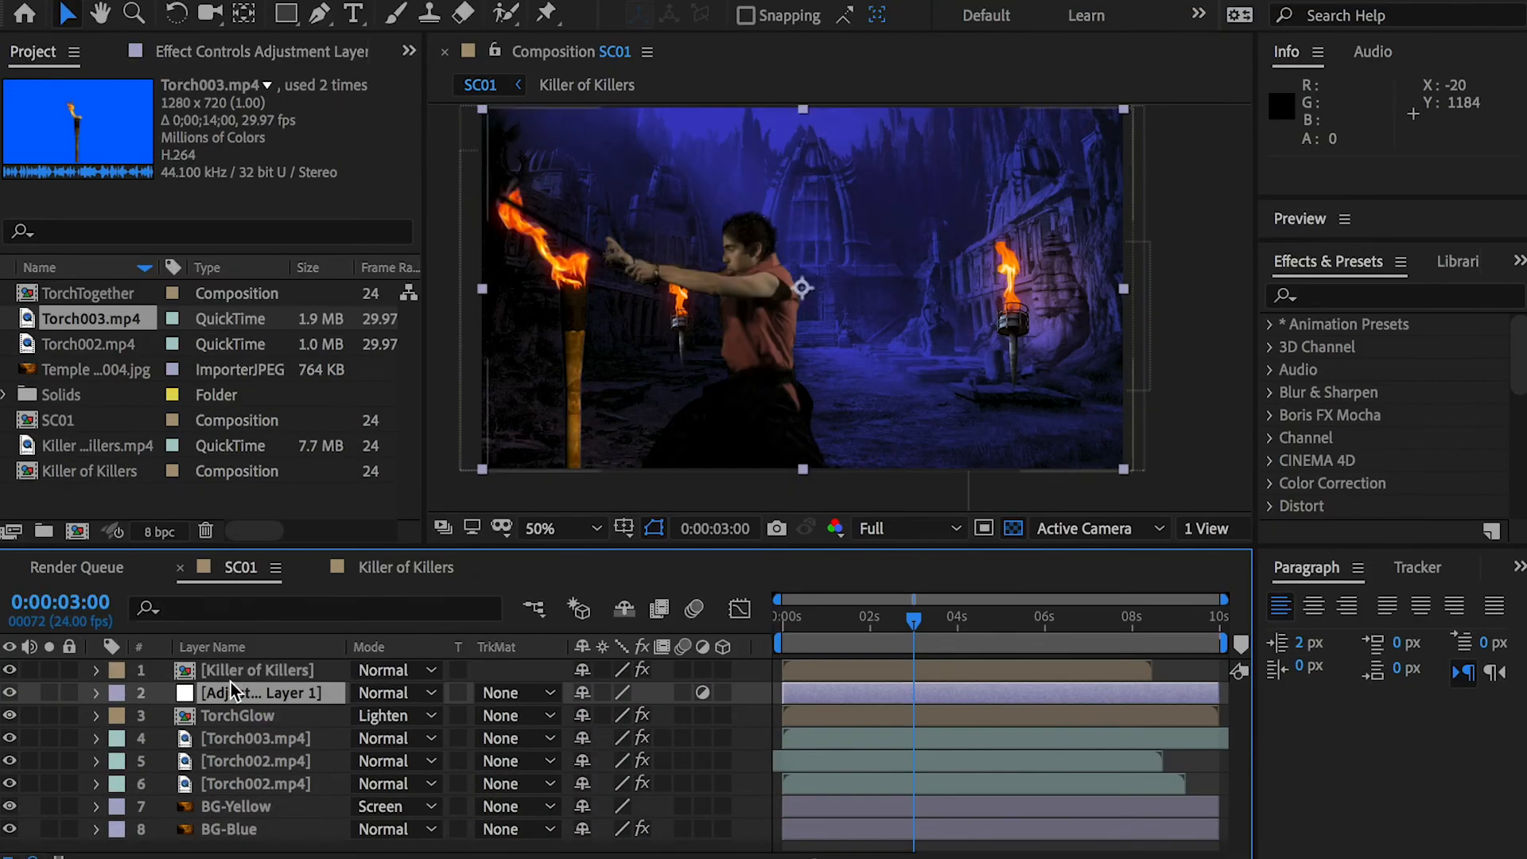
left_click(9, 670)
left_click(10, 670)
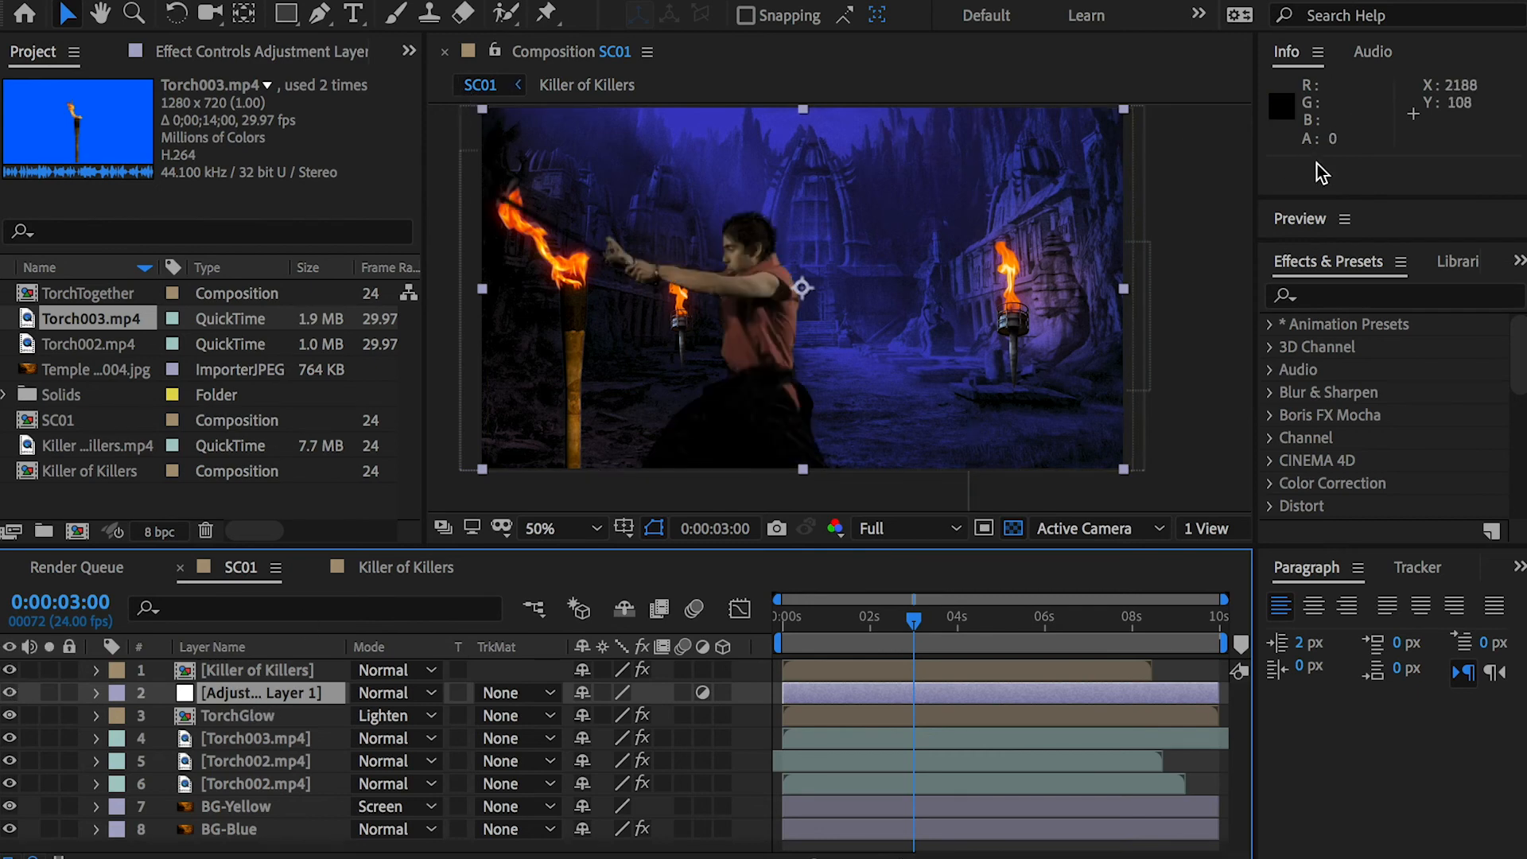
Step: Search the effects for "blur" and apply Gaussian Blur to Adjustment Layer 1
left_click(1326, 294)
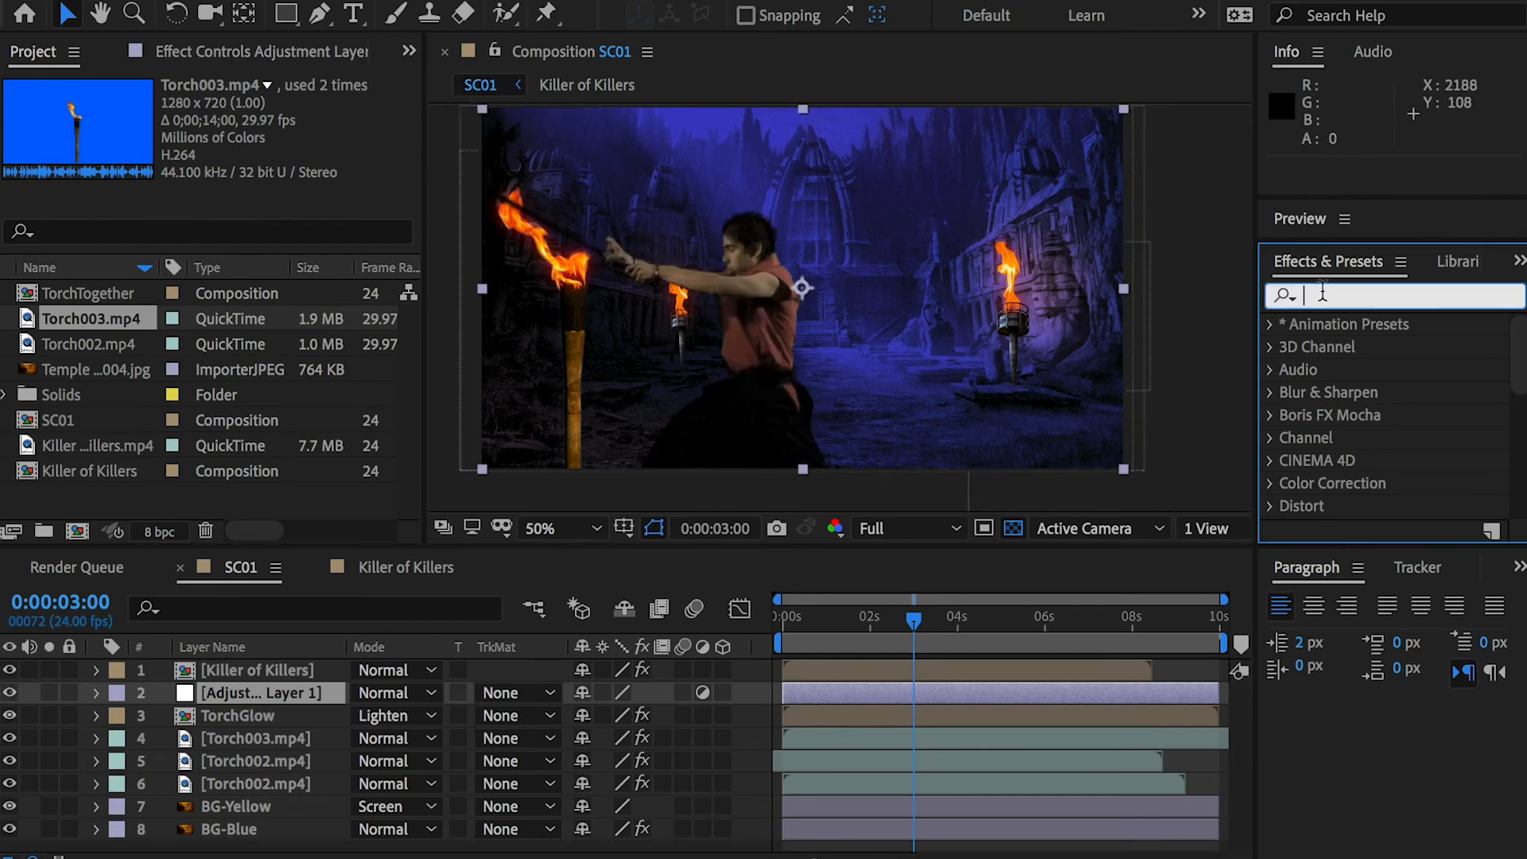
type("g")
key("BackSpace")
type("blur")
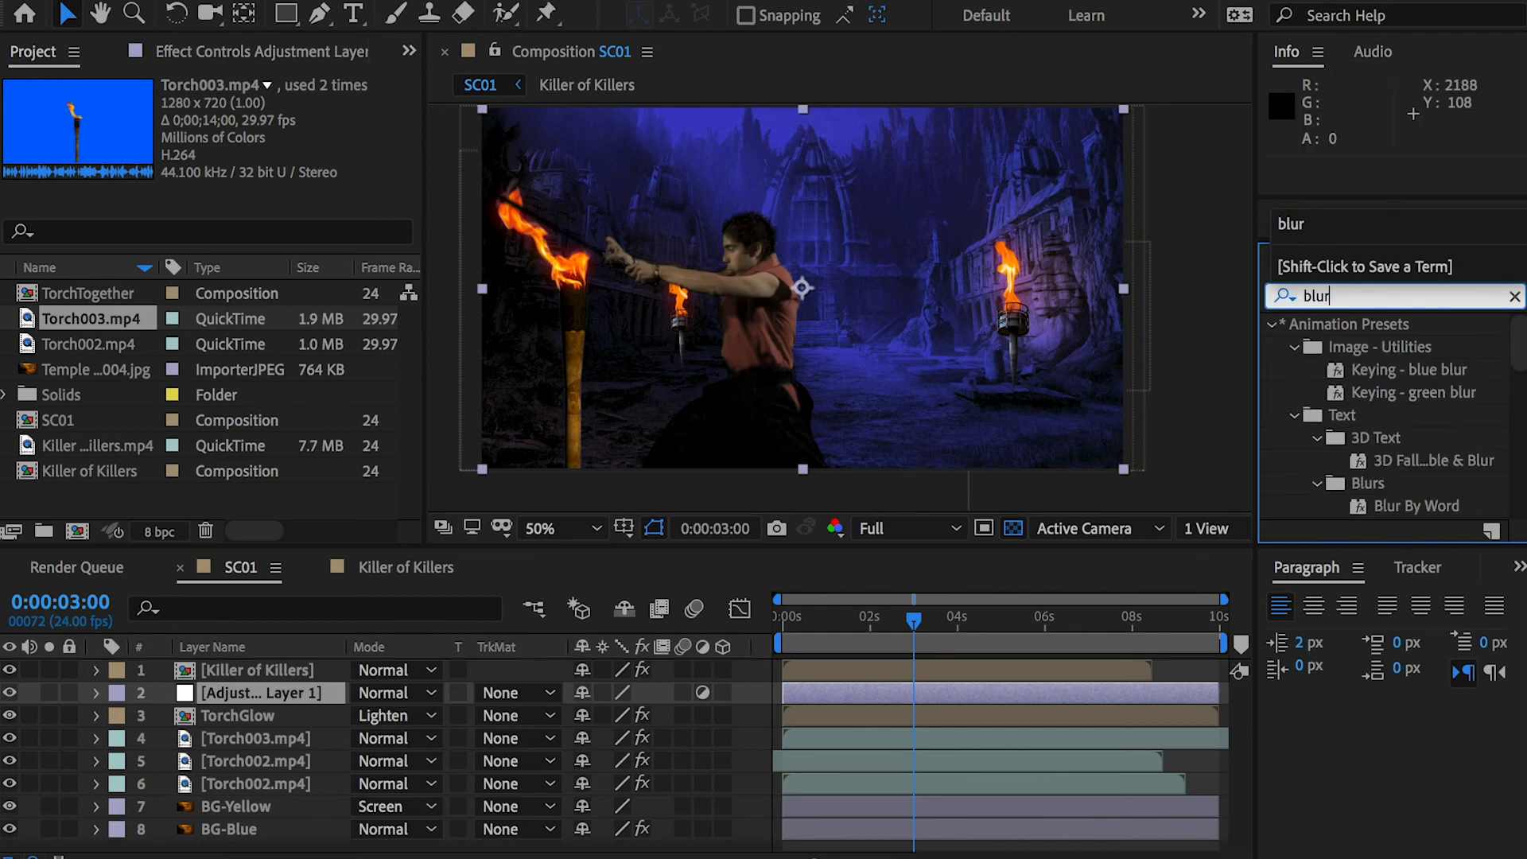
left_click_drag(1519, 353, 1486, 459)
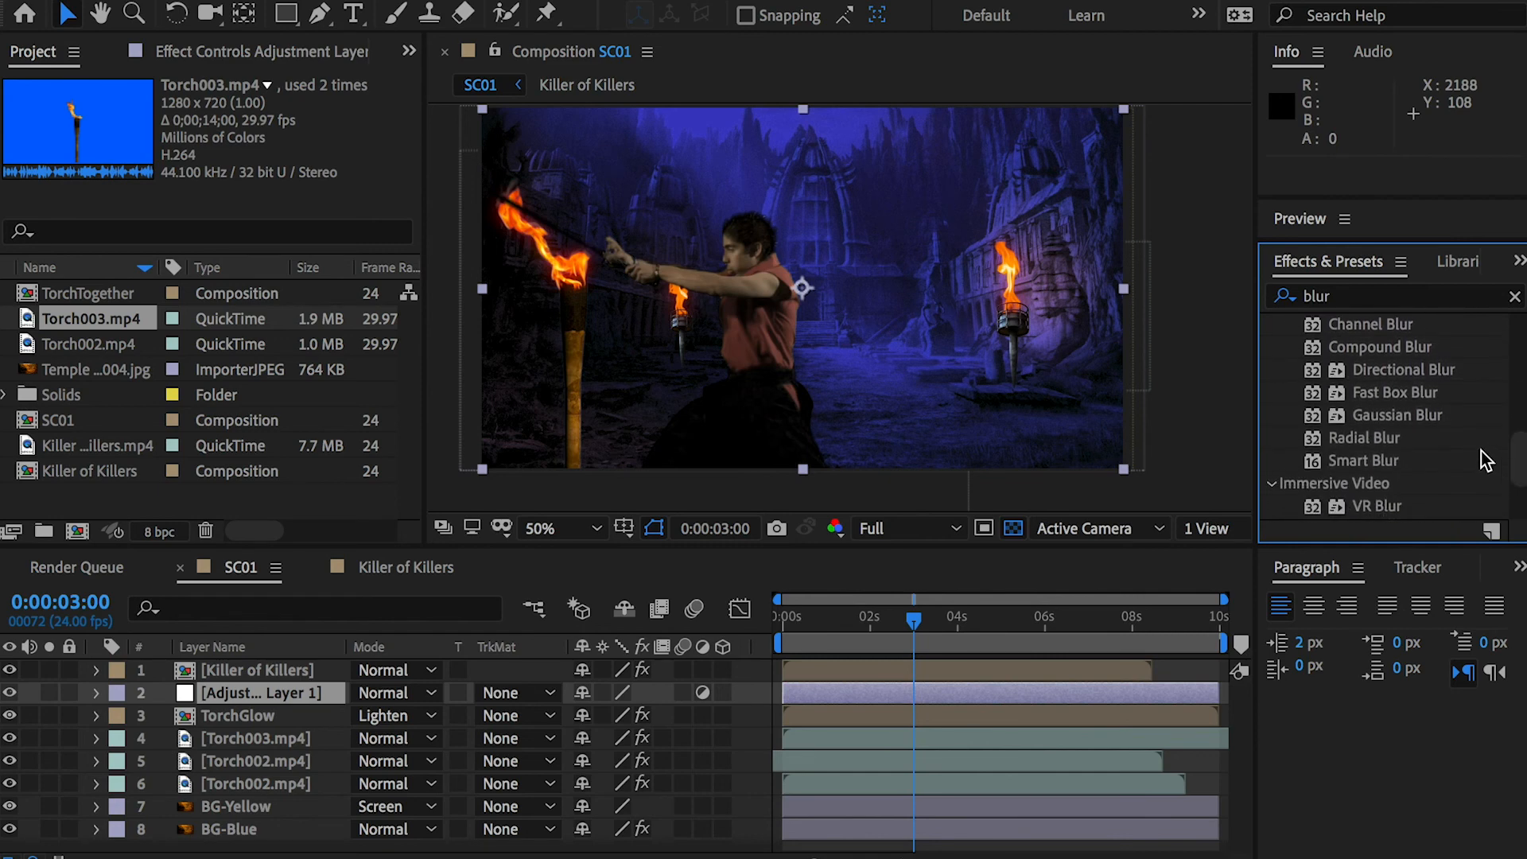
left_click_drag(1406, 421, 289, 692)
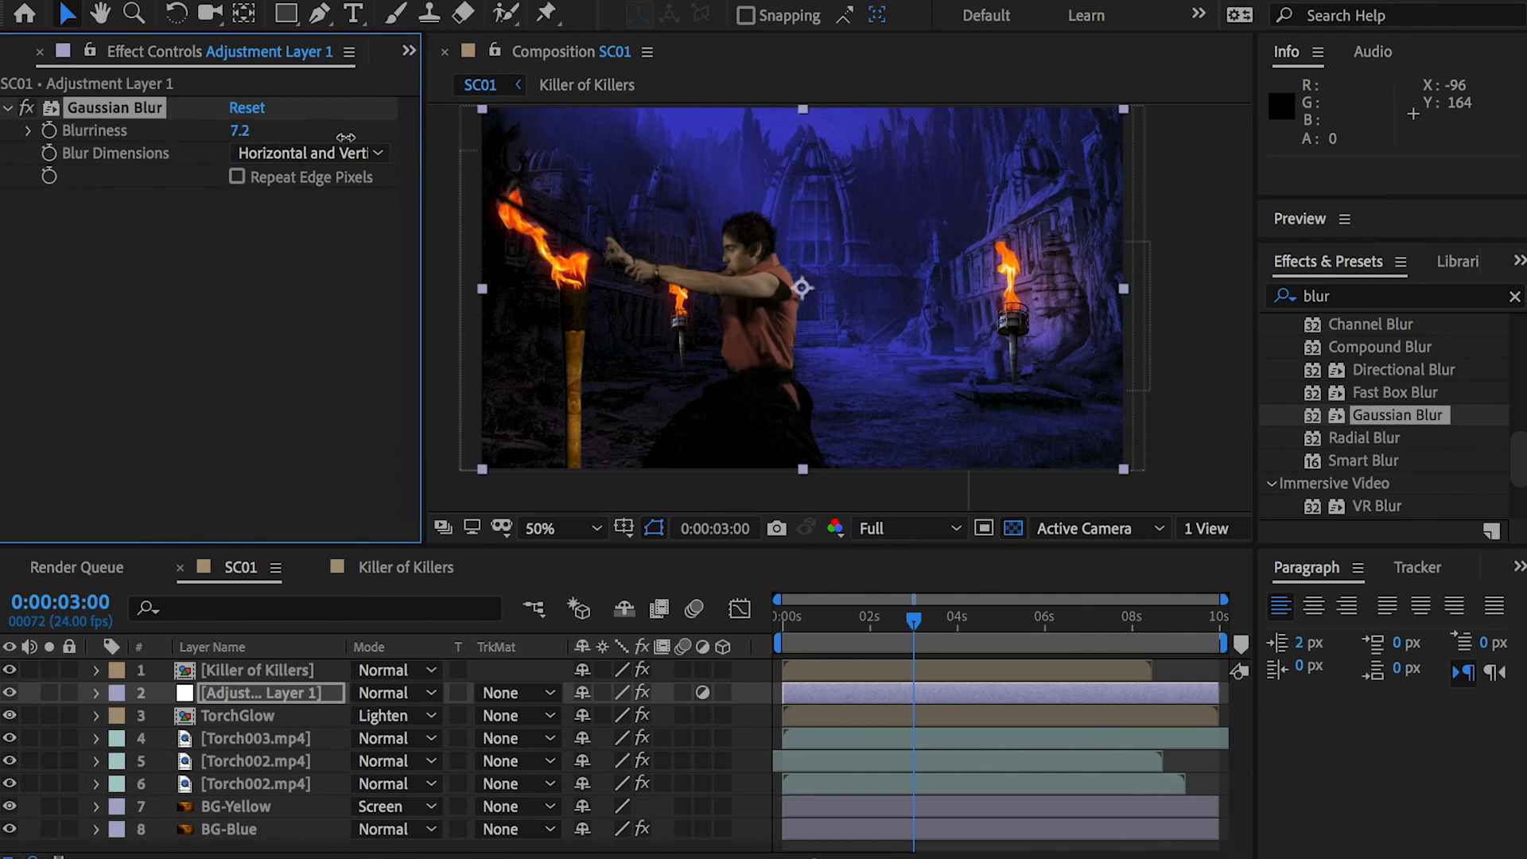
Step: Set the Gaussian Blur Blurriness on Adjustment Layer 1 to 8.8 and check the frame in a maximised viewer
left_click(239, 130)
type("8.8")
key("Return")
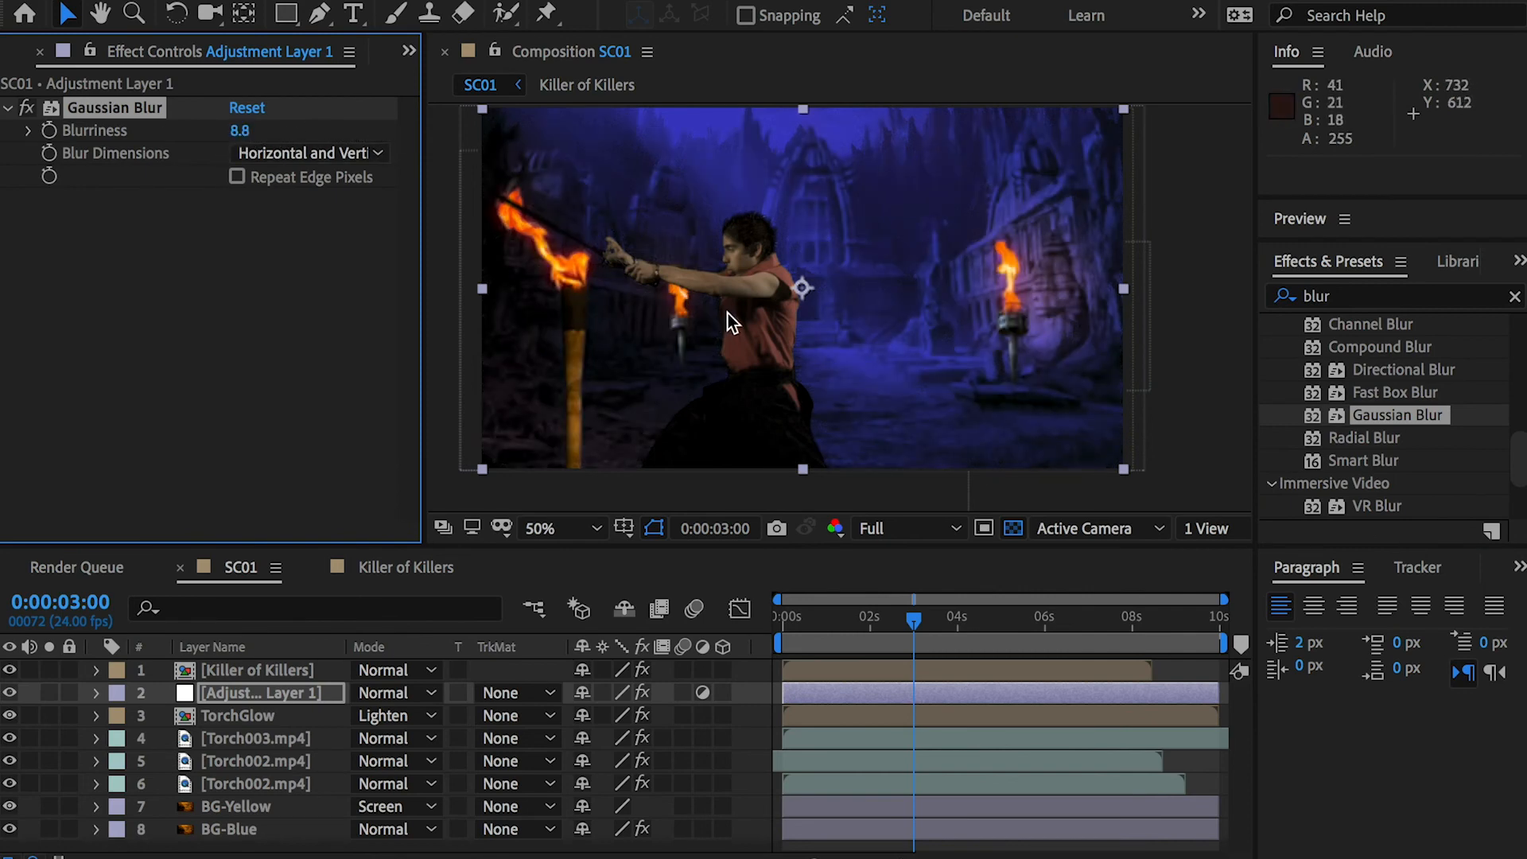
key("grave")
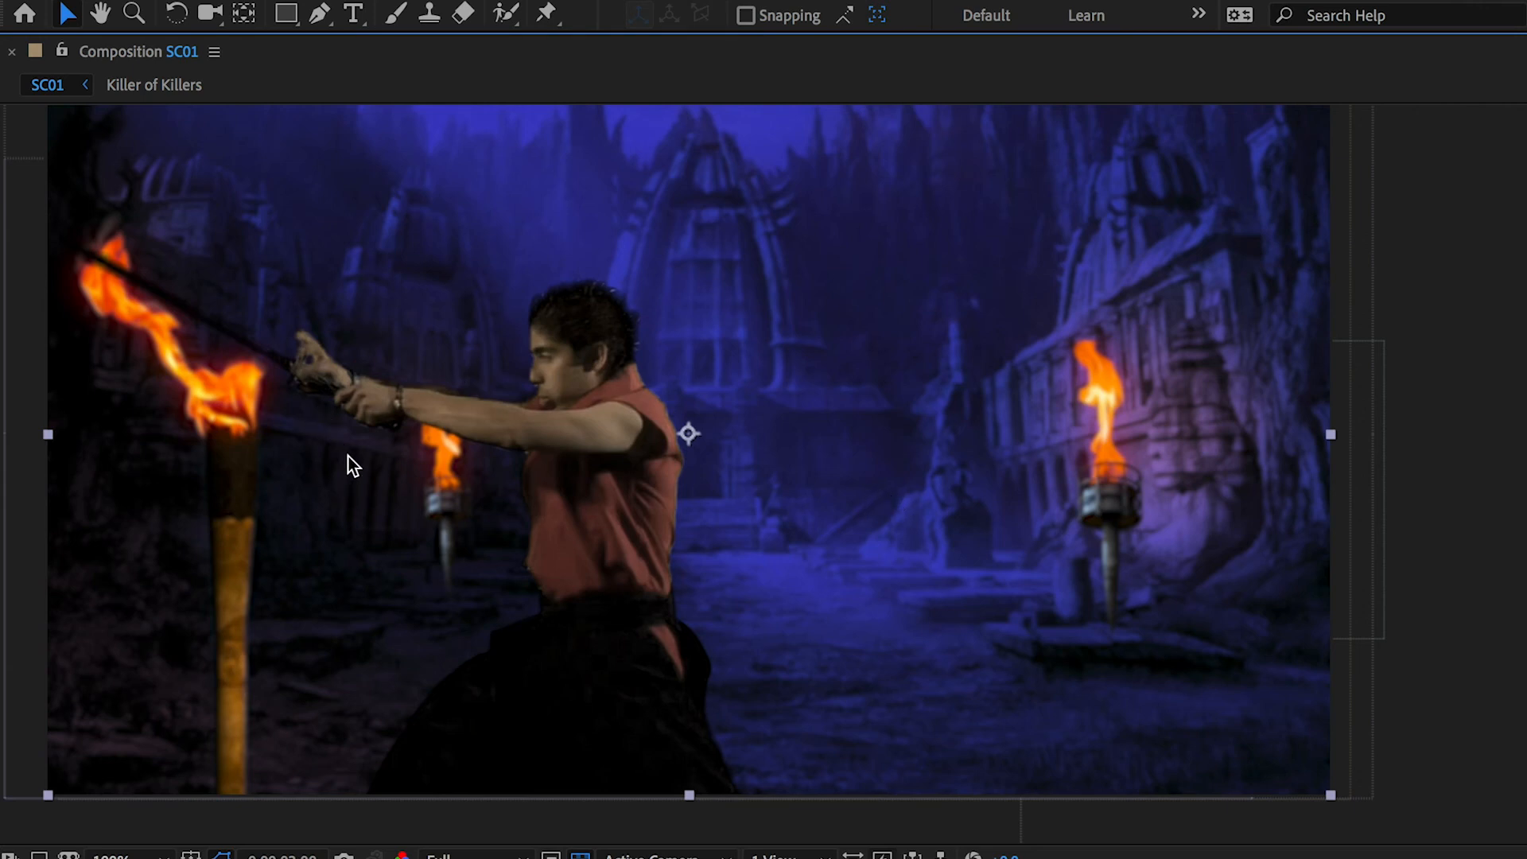
key("grave")
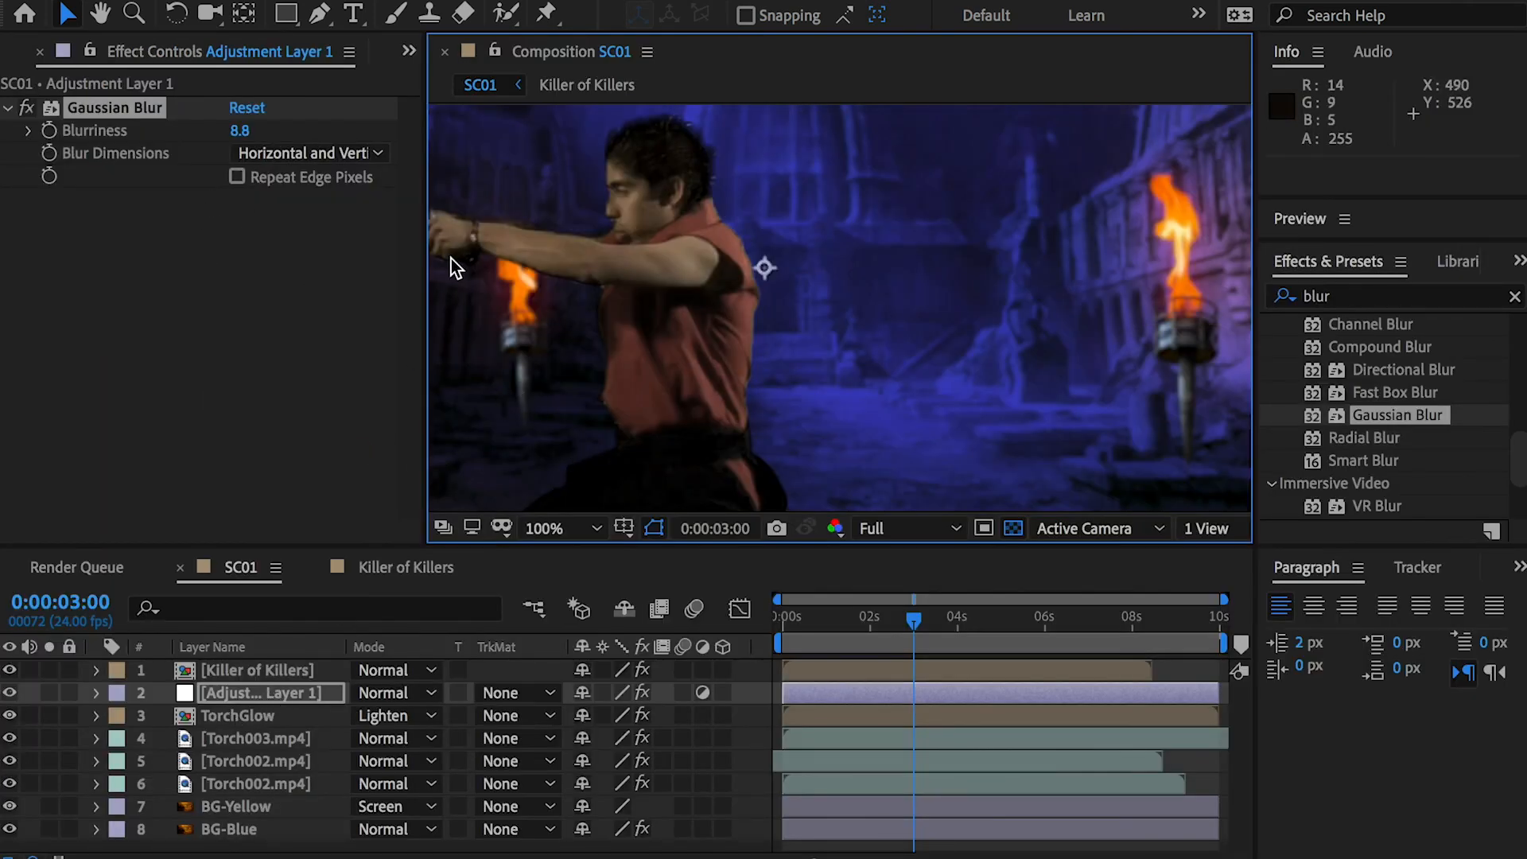
Step: Add a second adjustment layer directly above Adjustment Layer 1 and apply Gaussian Blur to it
left_click(470, 0)
mouse_move(509, 1)
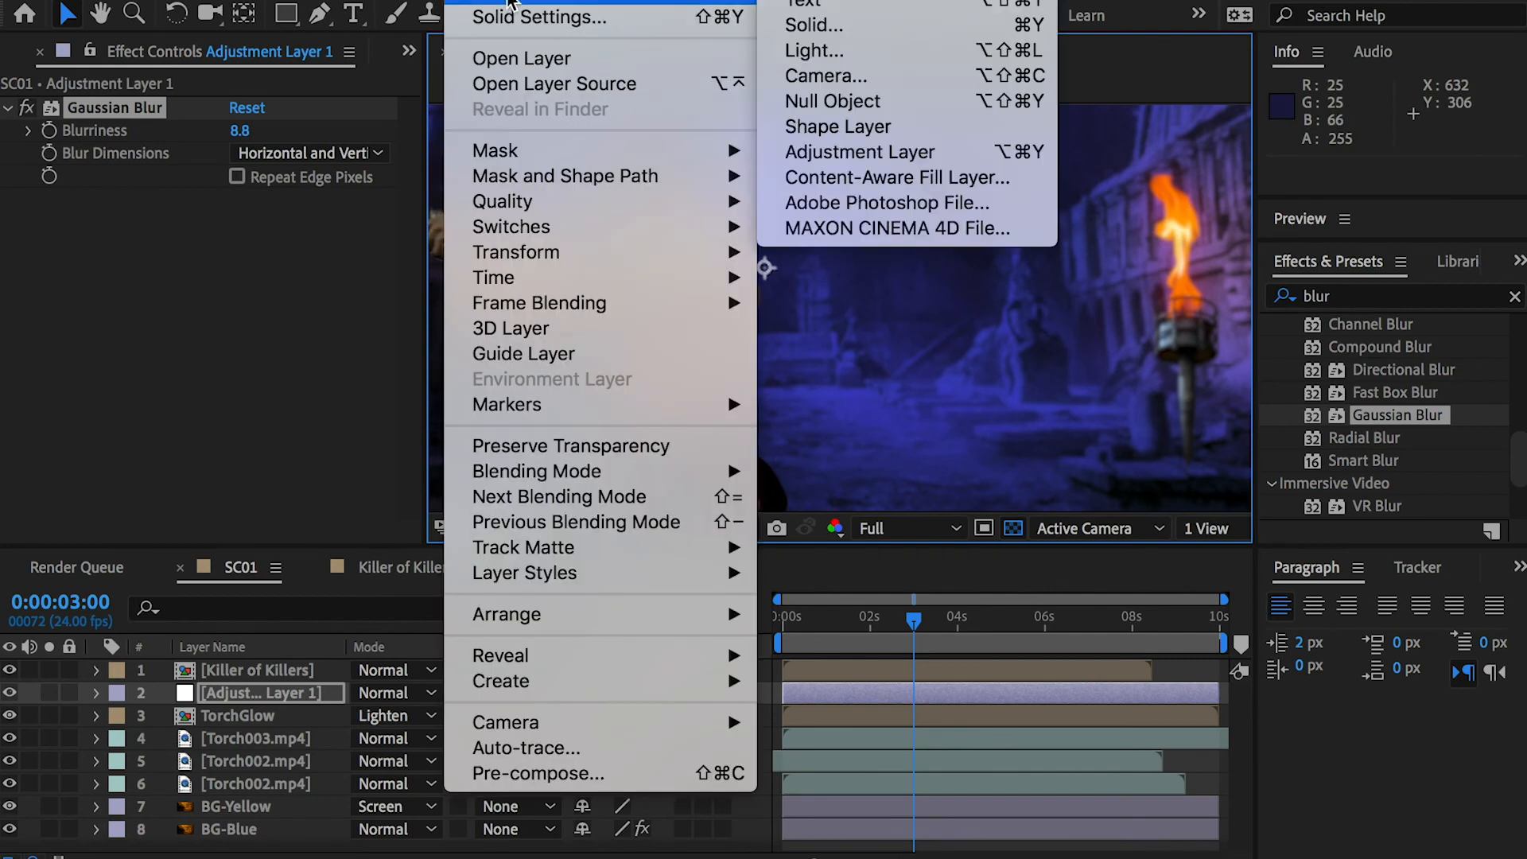
left_click(868, 149)
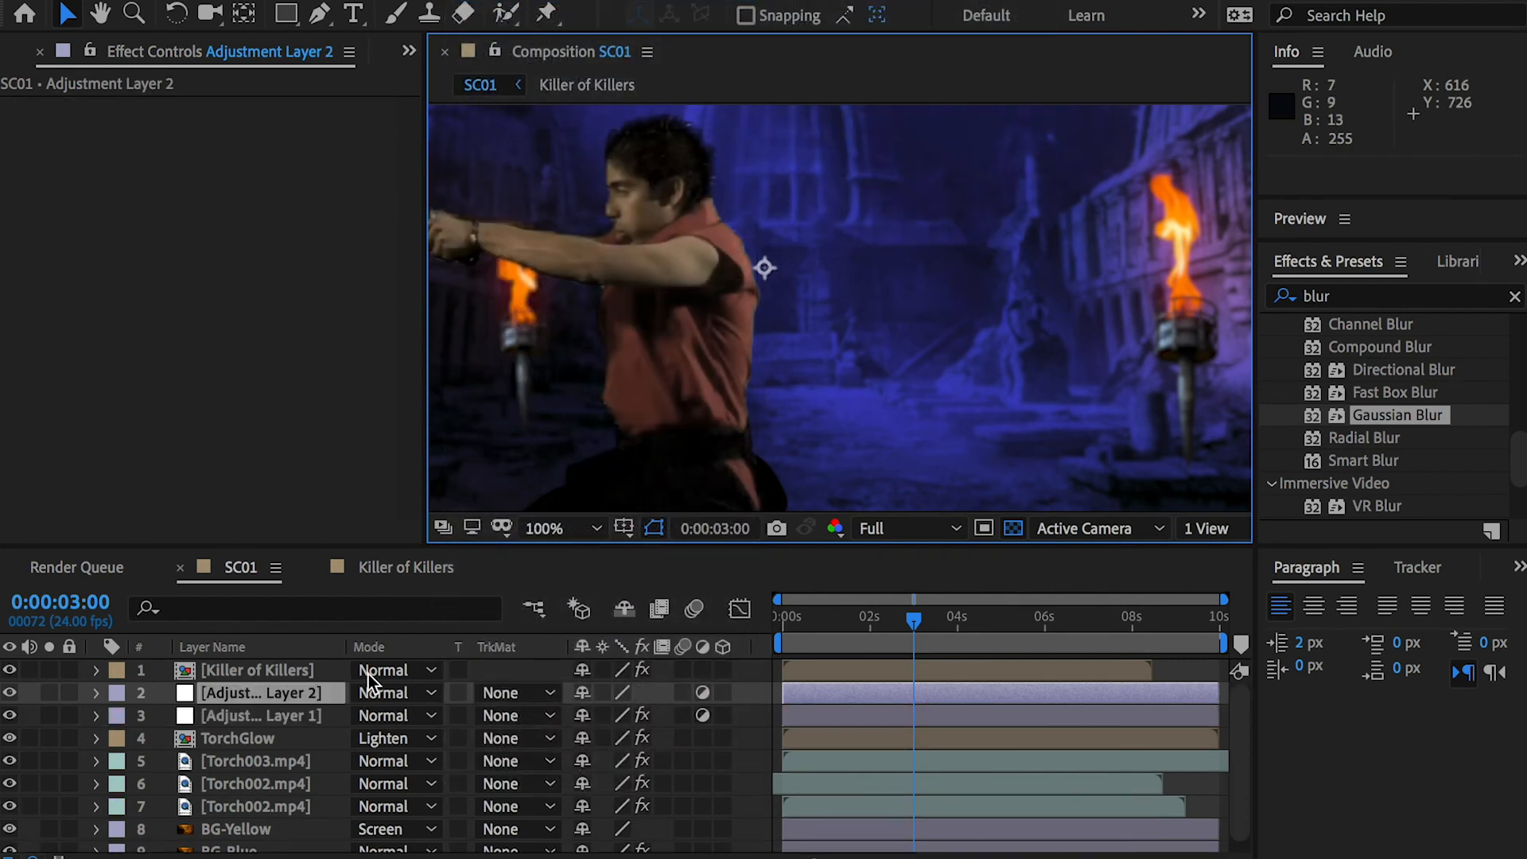
left_click_drag(1394, 415, 256, 693)
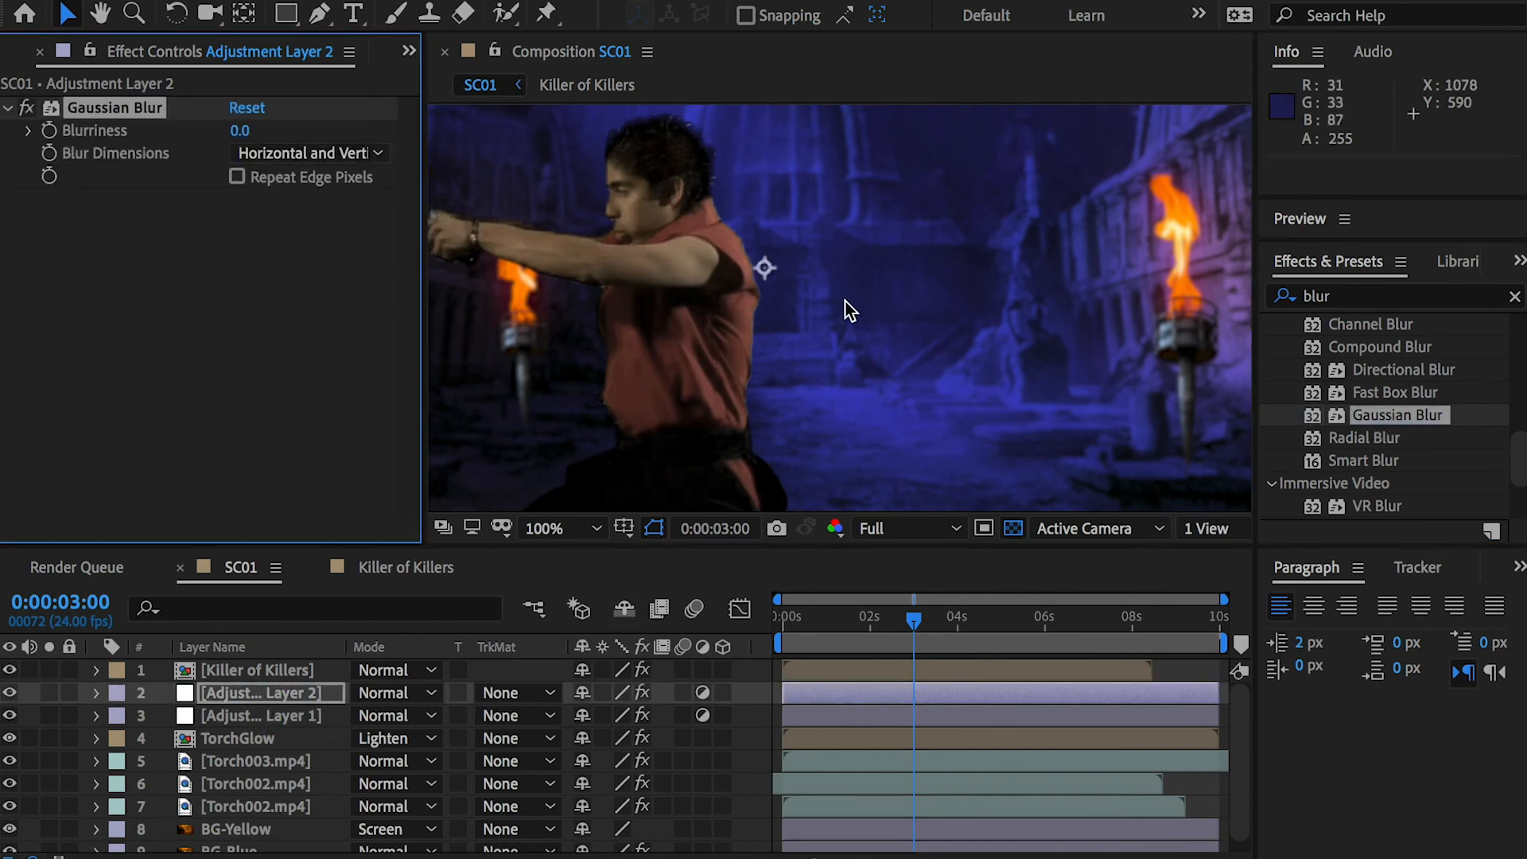
Step: Set the Gaussian Blur Blurriness on Adjustment Layer 2 to 20
scroll(847, 310, "down", 2)
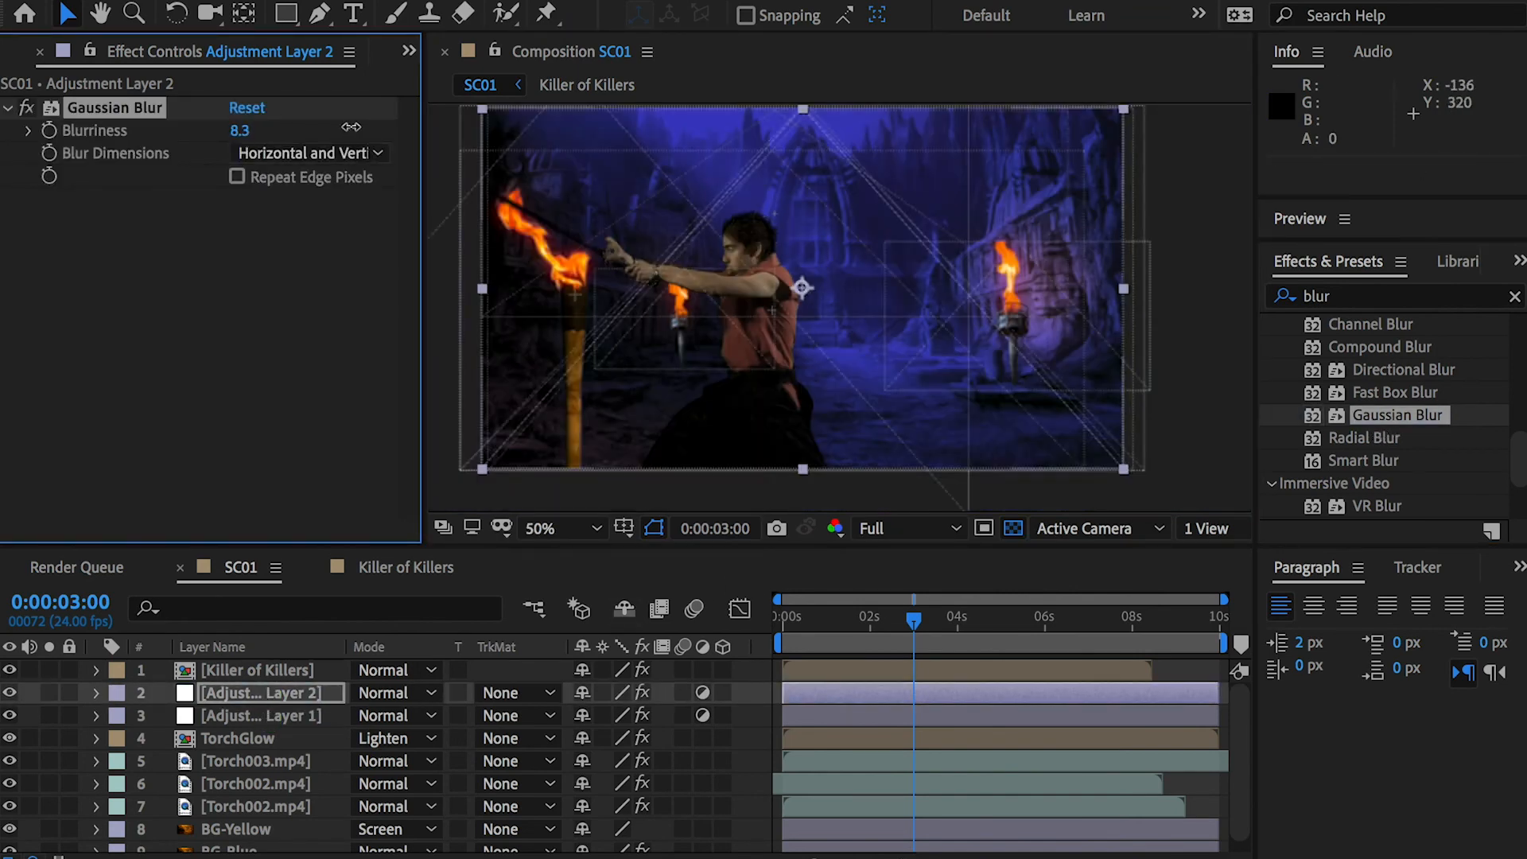
left_click_drag(246, 140, 249, 140)
left_click(244, 131)
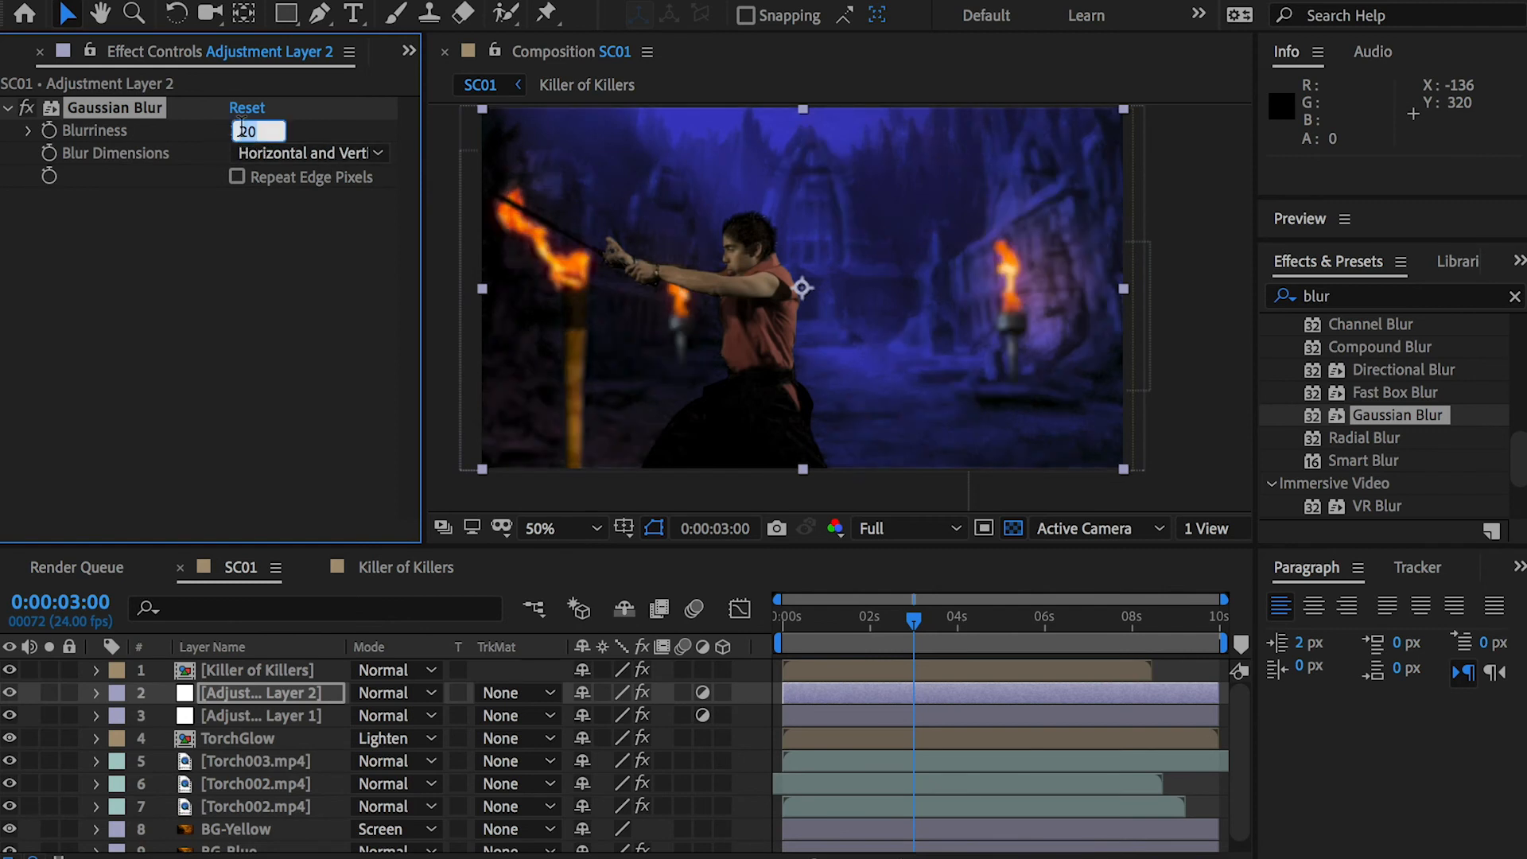
left_click(171, 238)
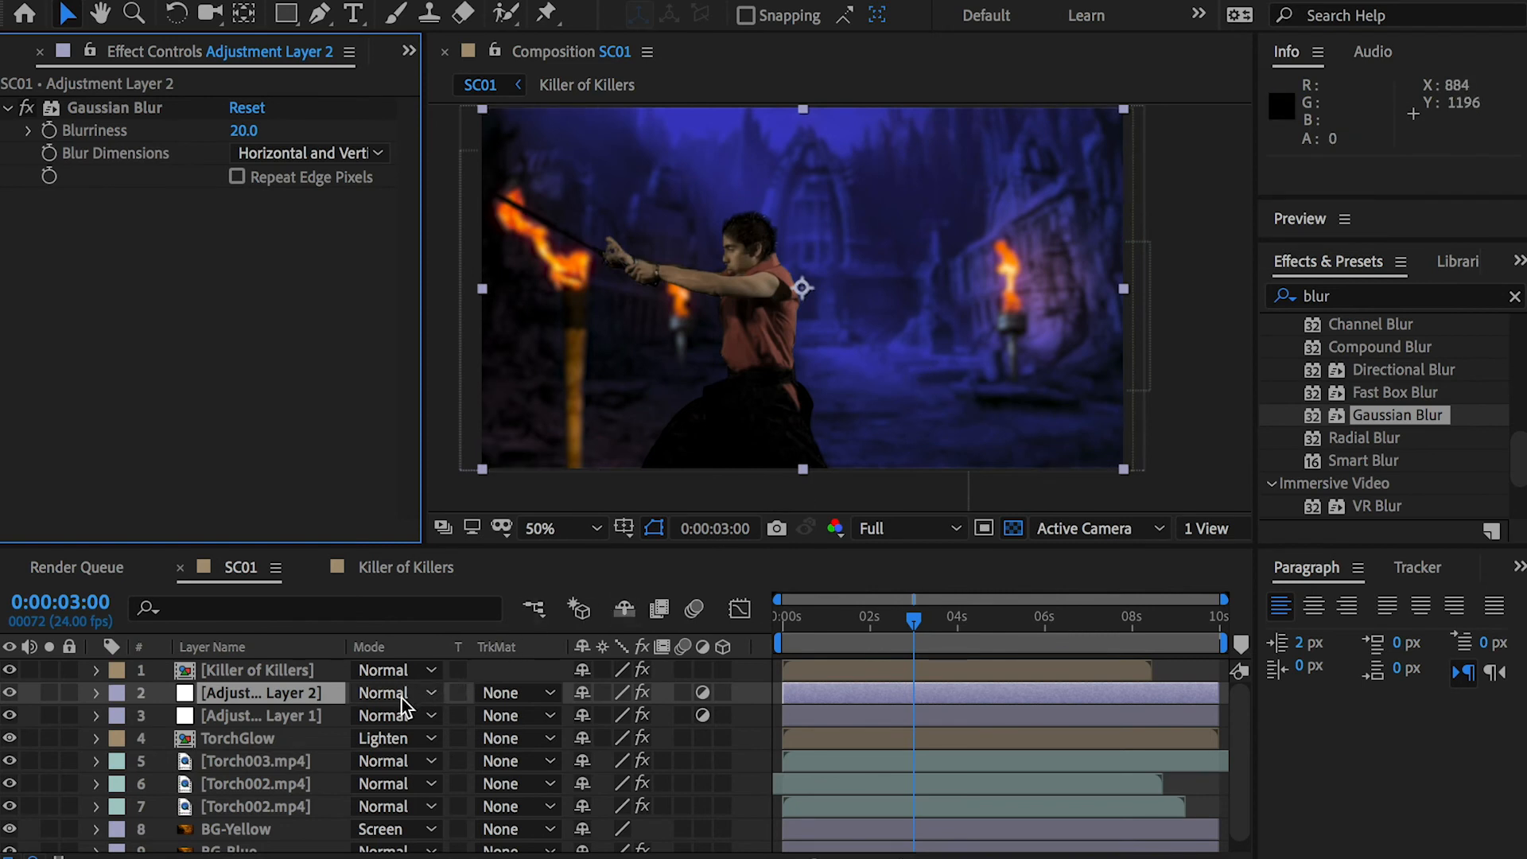
Step: Enable Repeat Edge Pixels for the Gaussian Blur on both Adjustment Layer 1 and Adjustment Layer 2
left_click(273, 716)
left_click(271, 693)
left_click(269, 716)
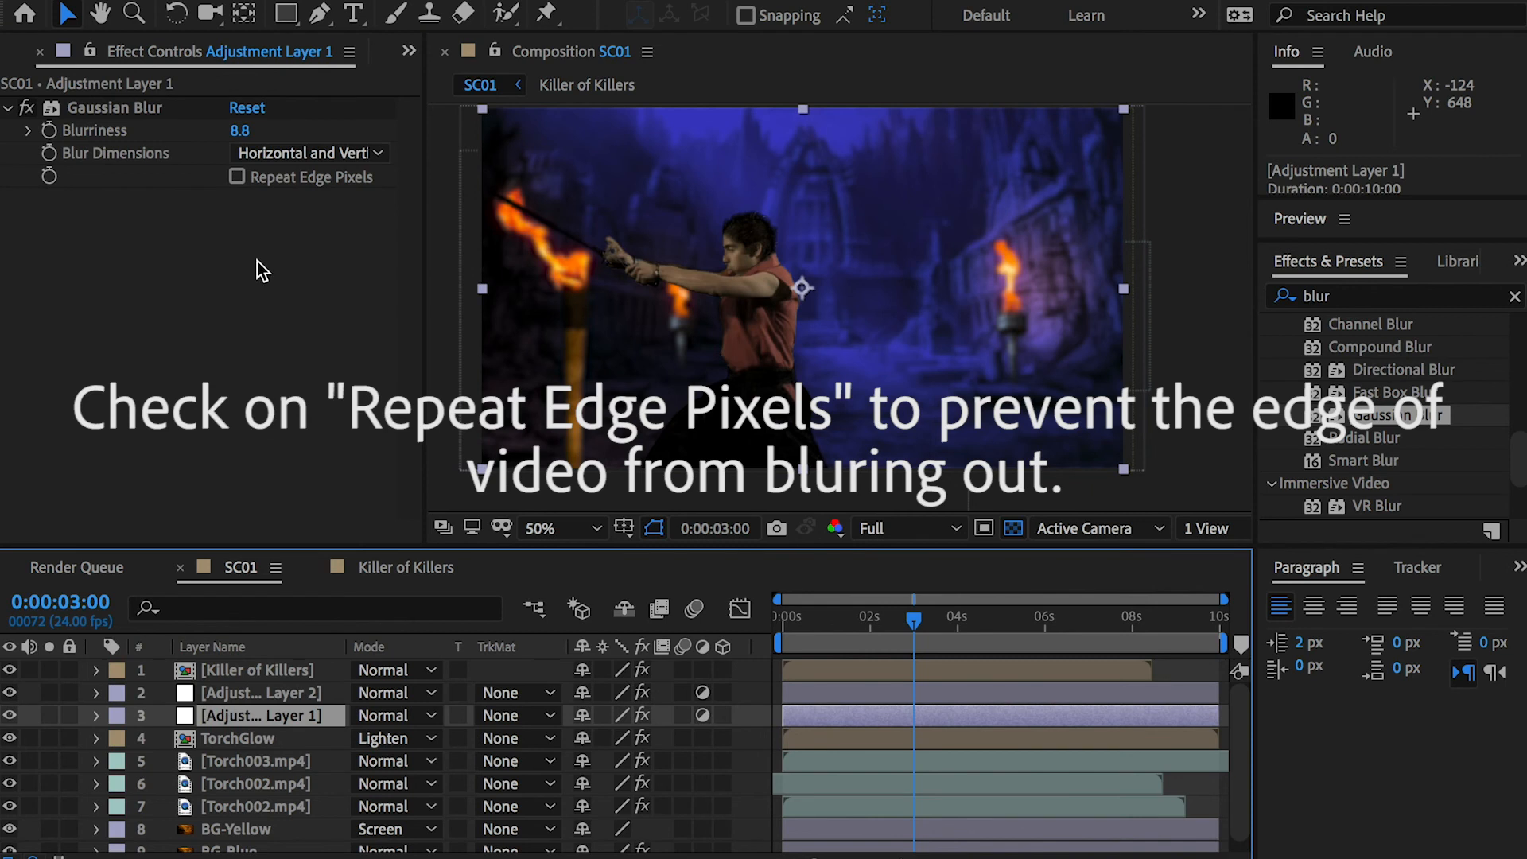
left_click(238, 178)
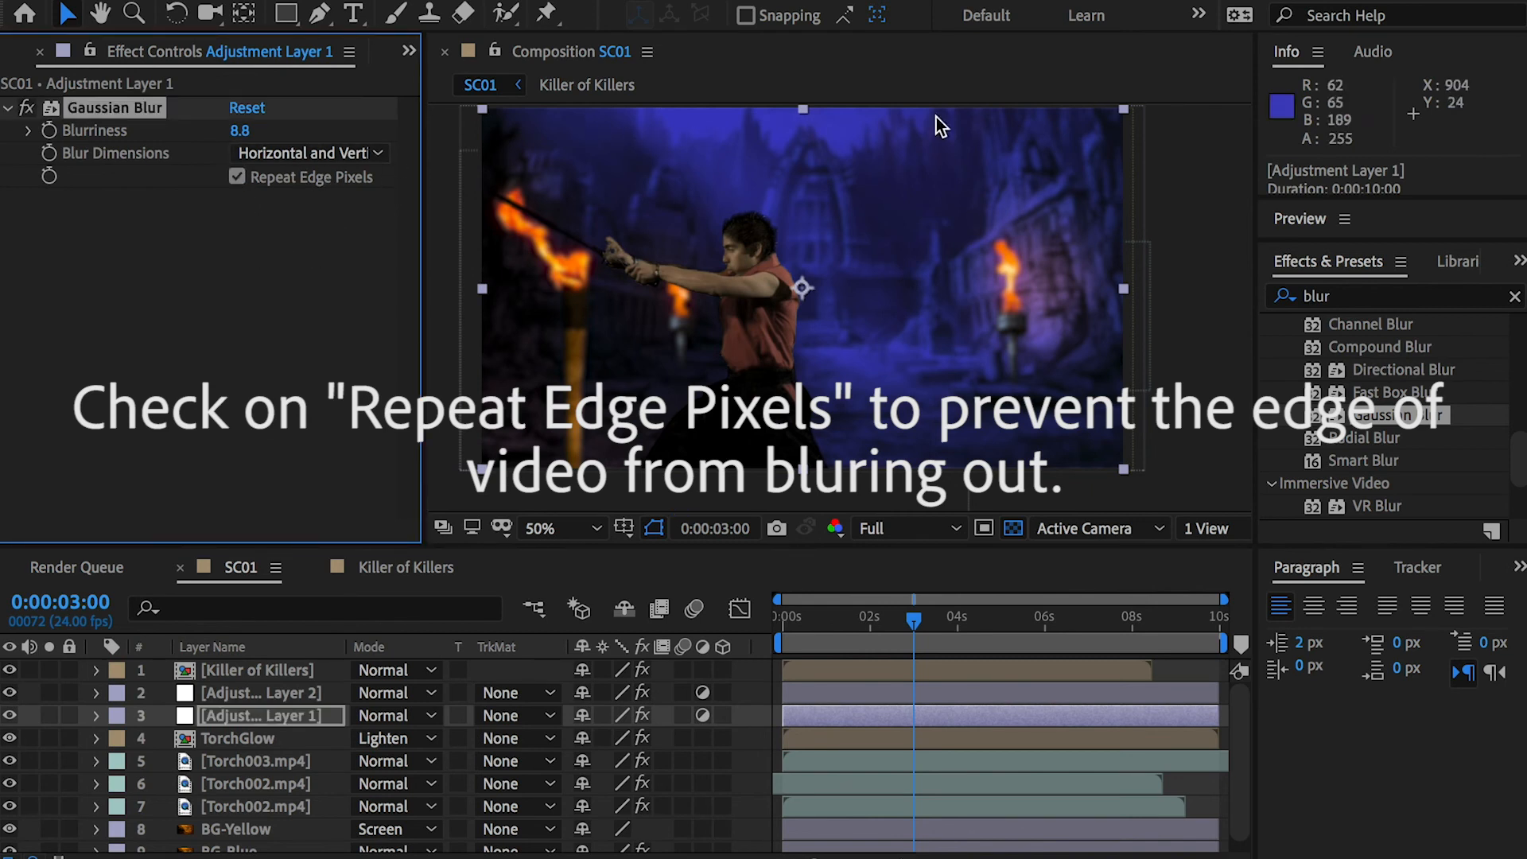
left_click(290, 693)
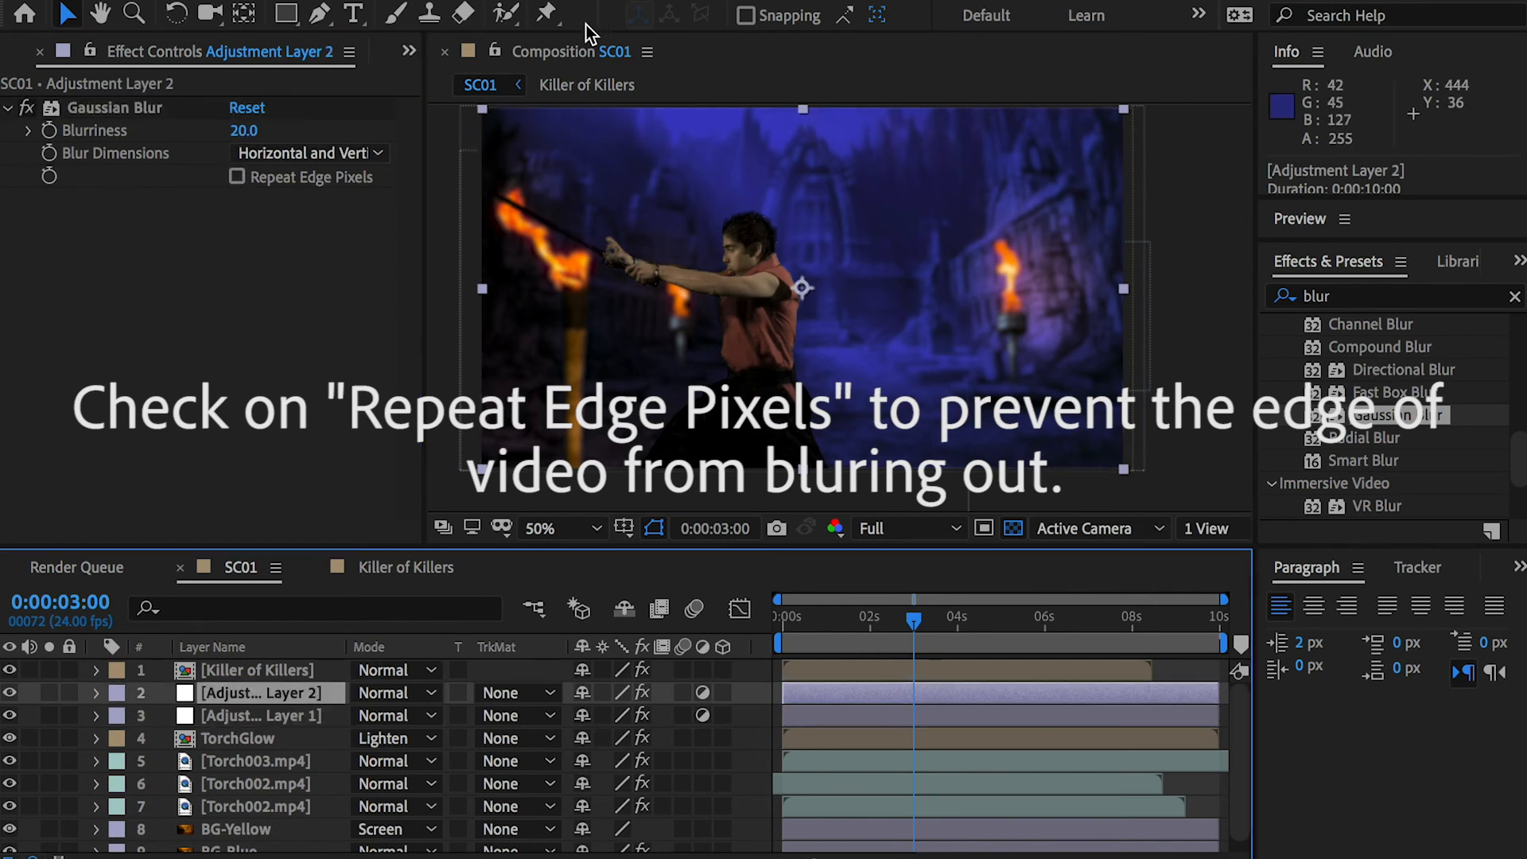
left_click(238, 177)
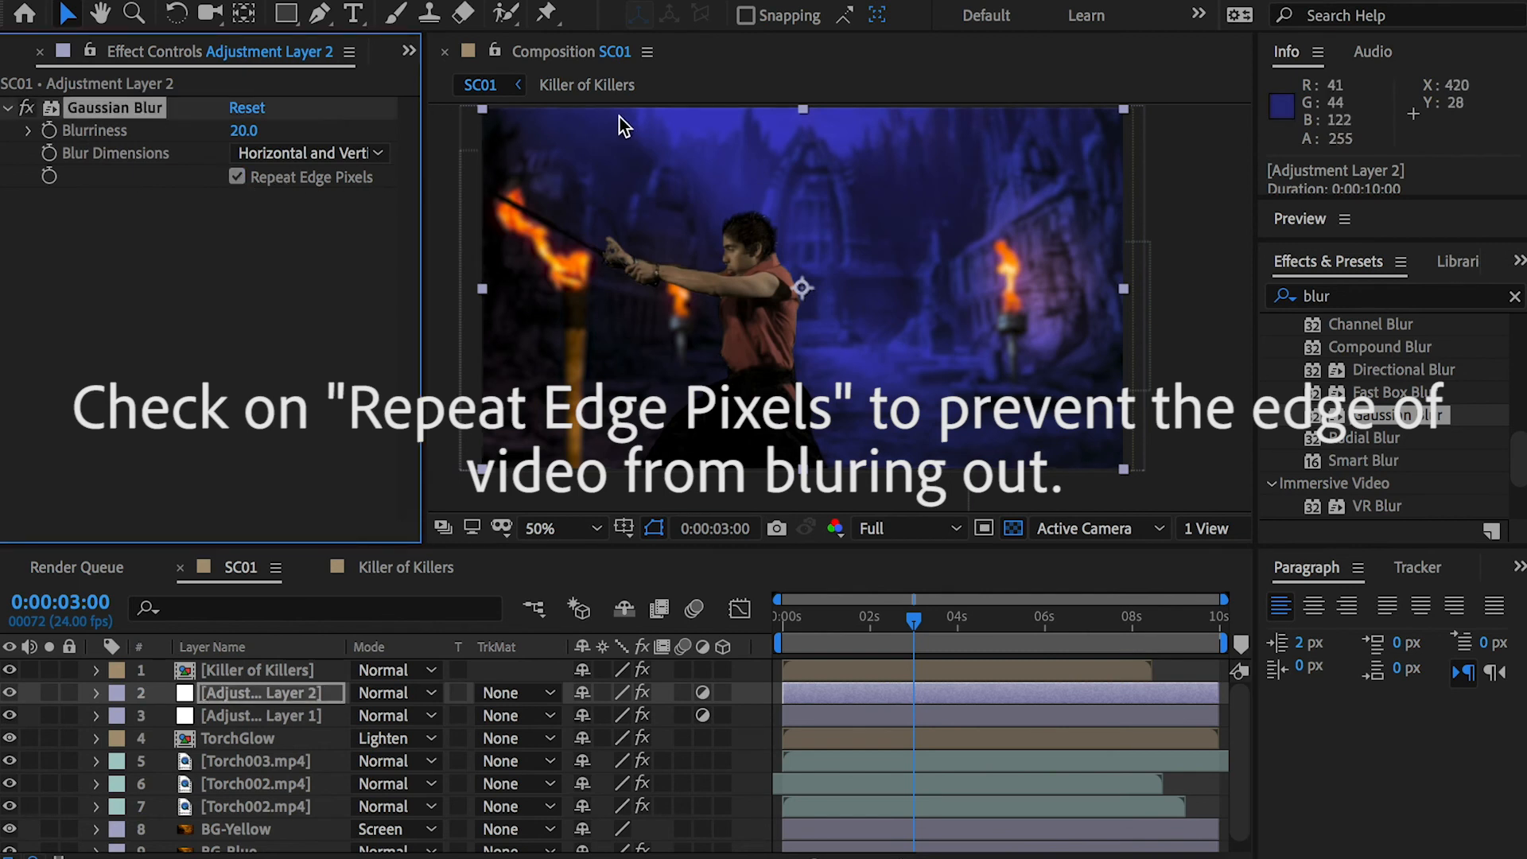
Step: Draw a rectangular mask about 1120 by 1470 px over the middle of Adjustment Layer 2 and narrow it to about 96% width
left_click(279, 696)
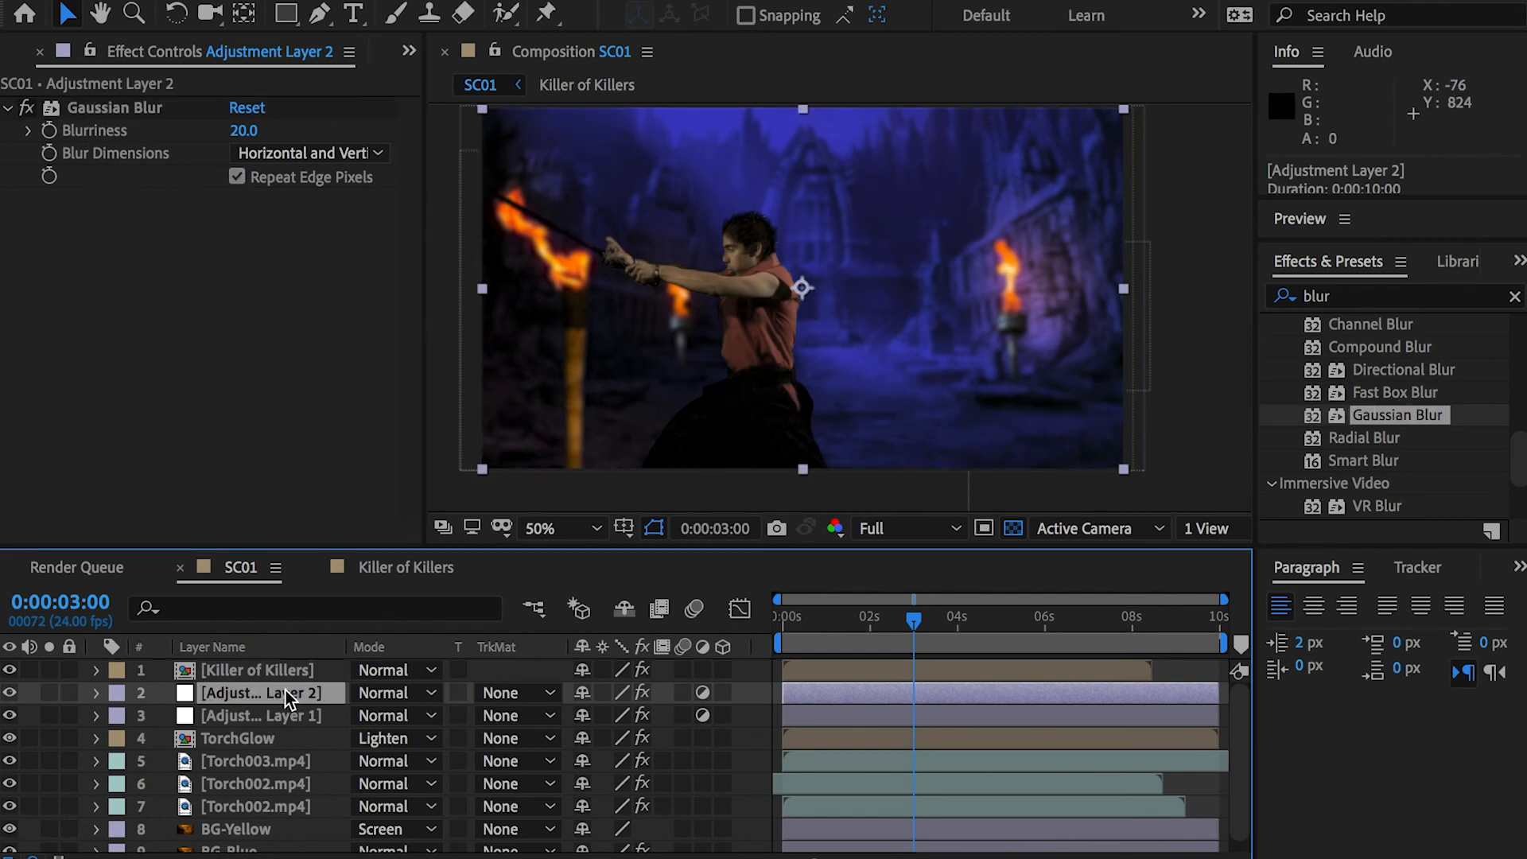
scroll(796, 293, "down", 2)
scroll(796, 294, "up", 2)
left_click(288, 15)
scroll(757, 210, "down", 2)
mouse_move(722, 174)
left_mouse_down()
mouse_move(835, 378)
mouse_move(925, 424)
mouse_move(910, 420)
left_mouse_up()
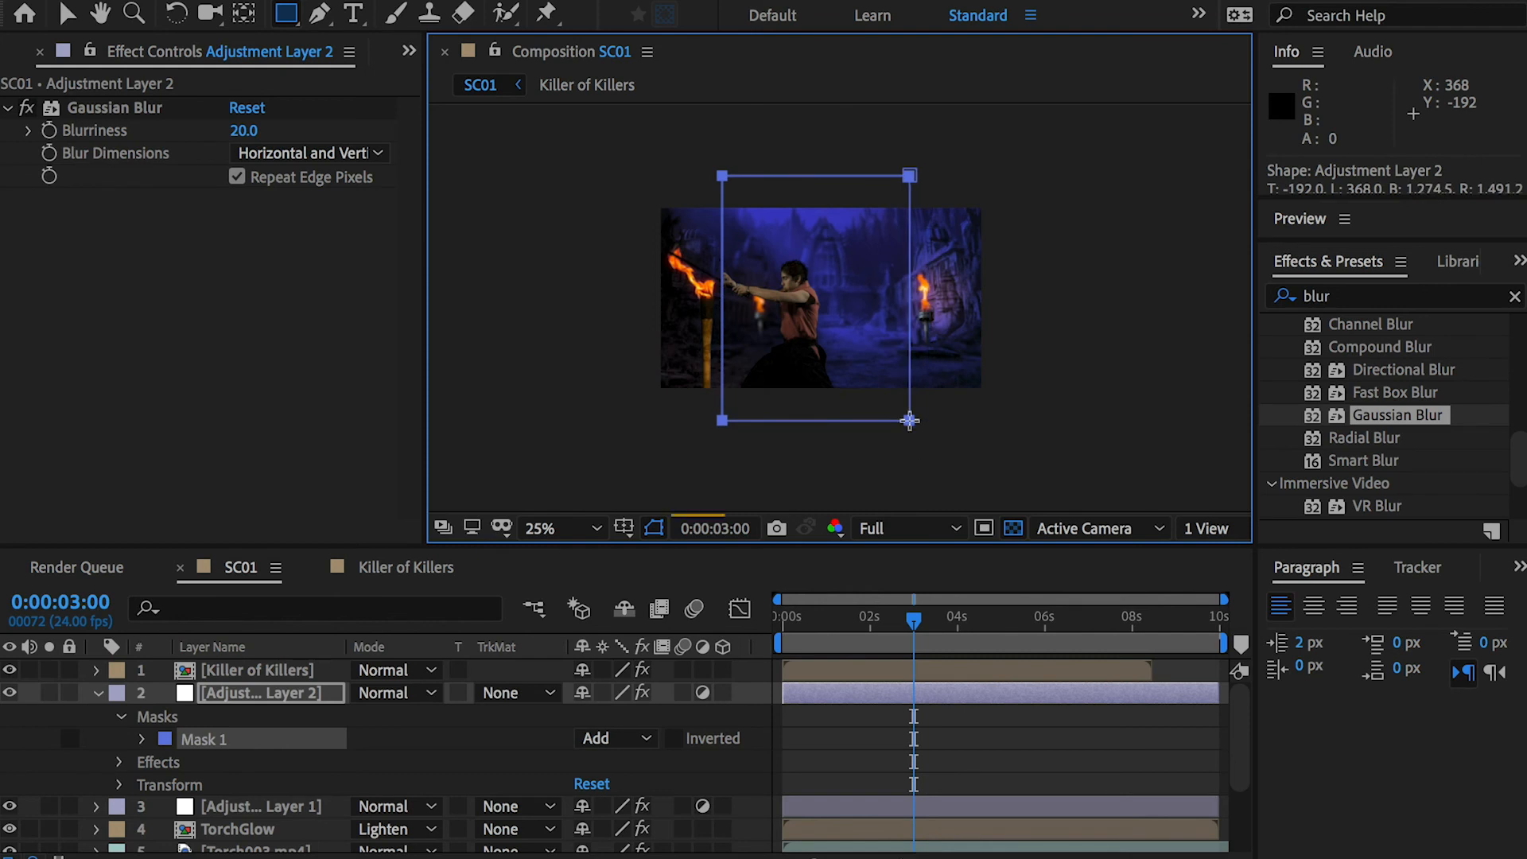
key("v")
double_click(723, 176)
left_click_drag(722, 296, 733, 301)
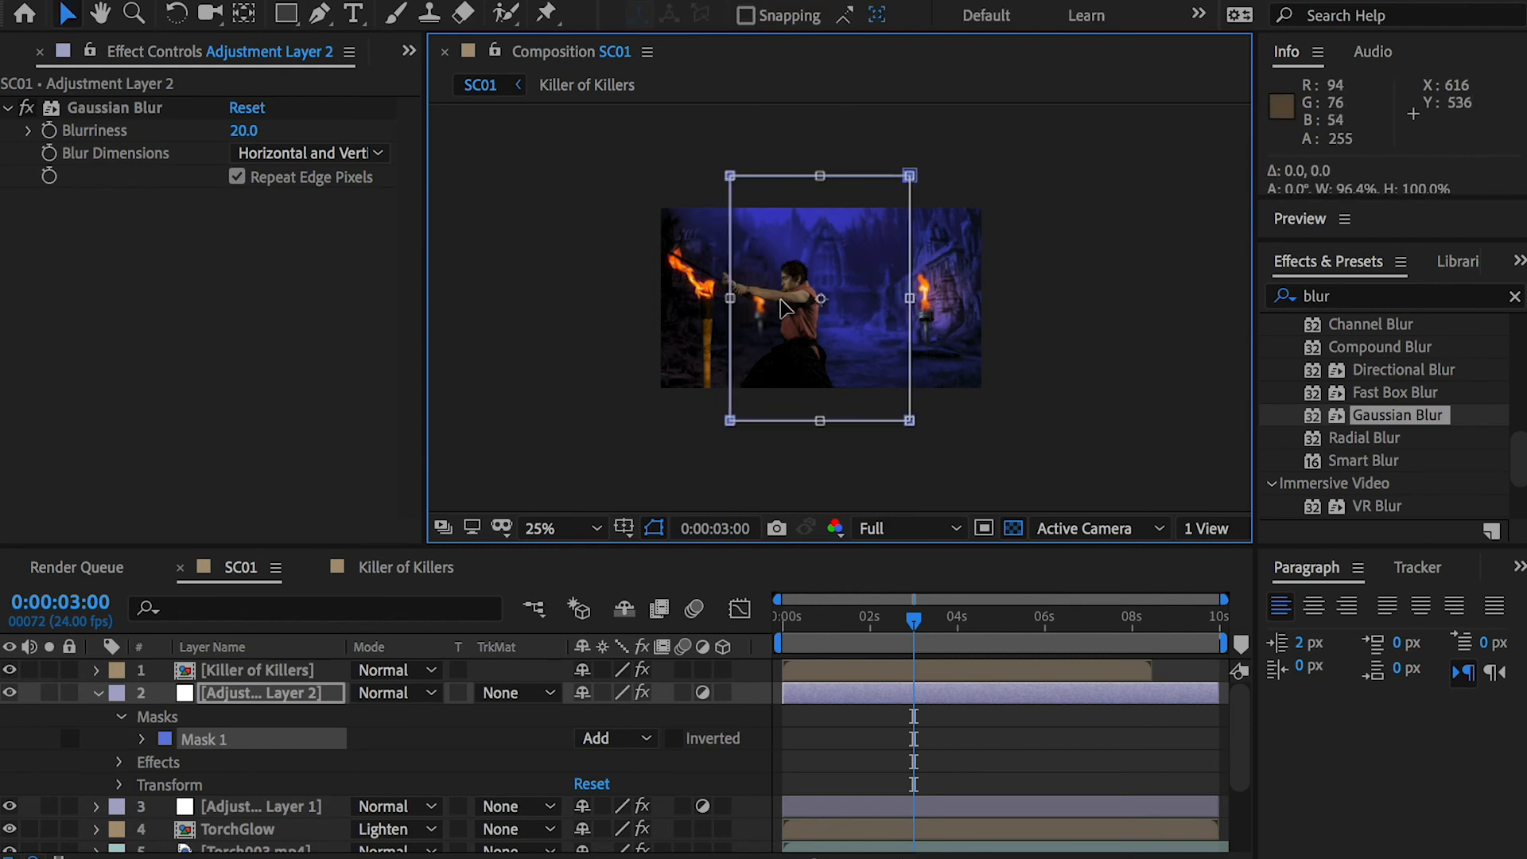
Step: Raise the lower edge of Adjustment Layer 2's mask, reducing its height to about 70%
key("period")
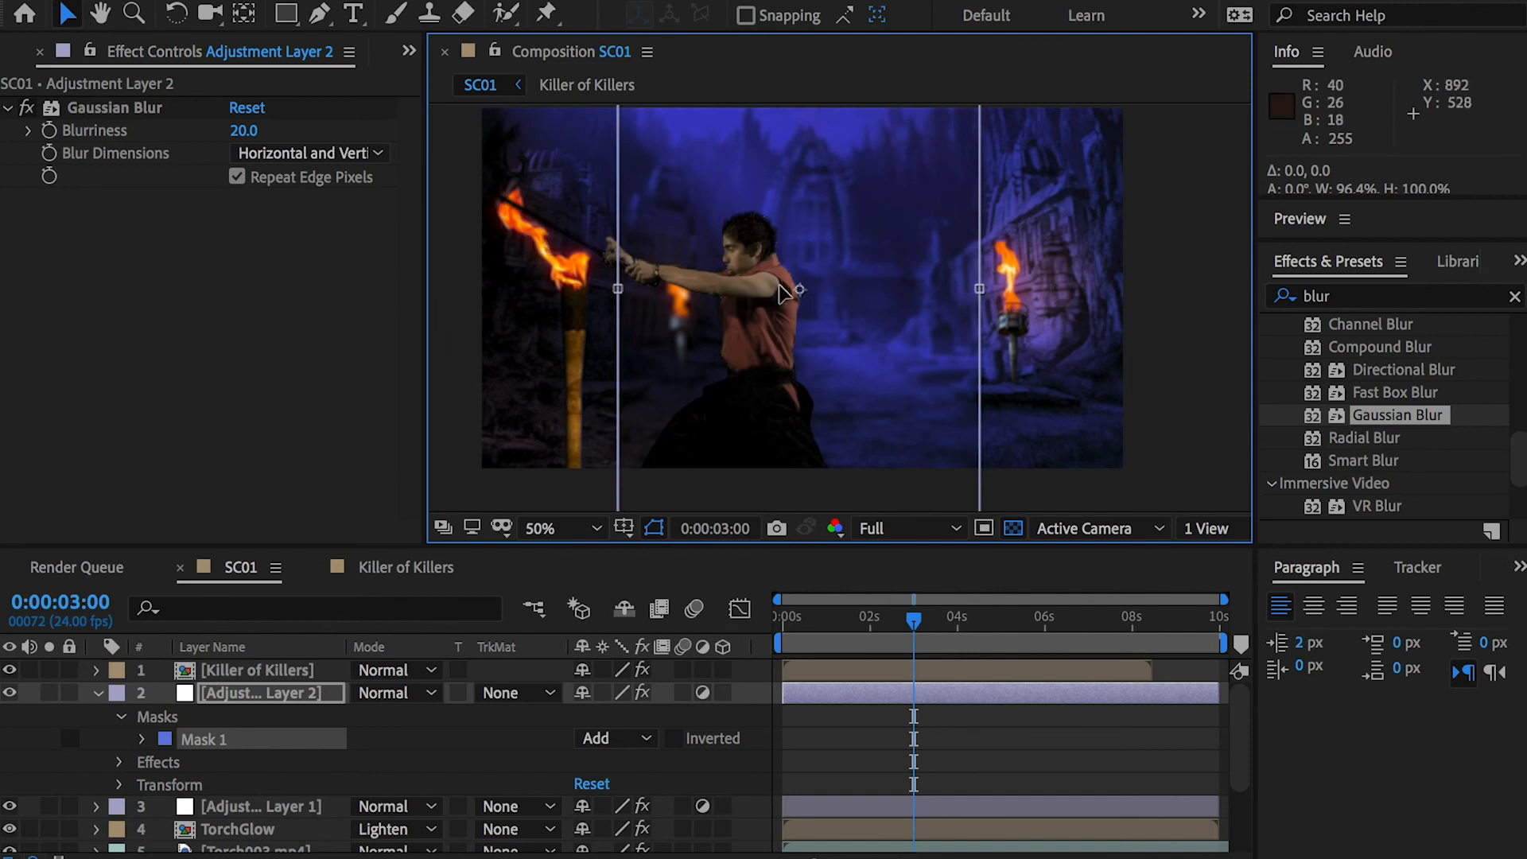
scroll(798, 307, "down", 3)
left_click_drag(830, 363, 832, 326)
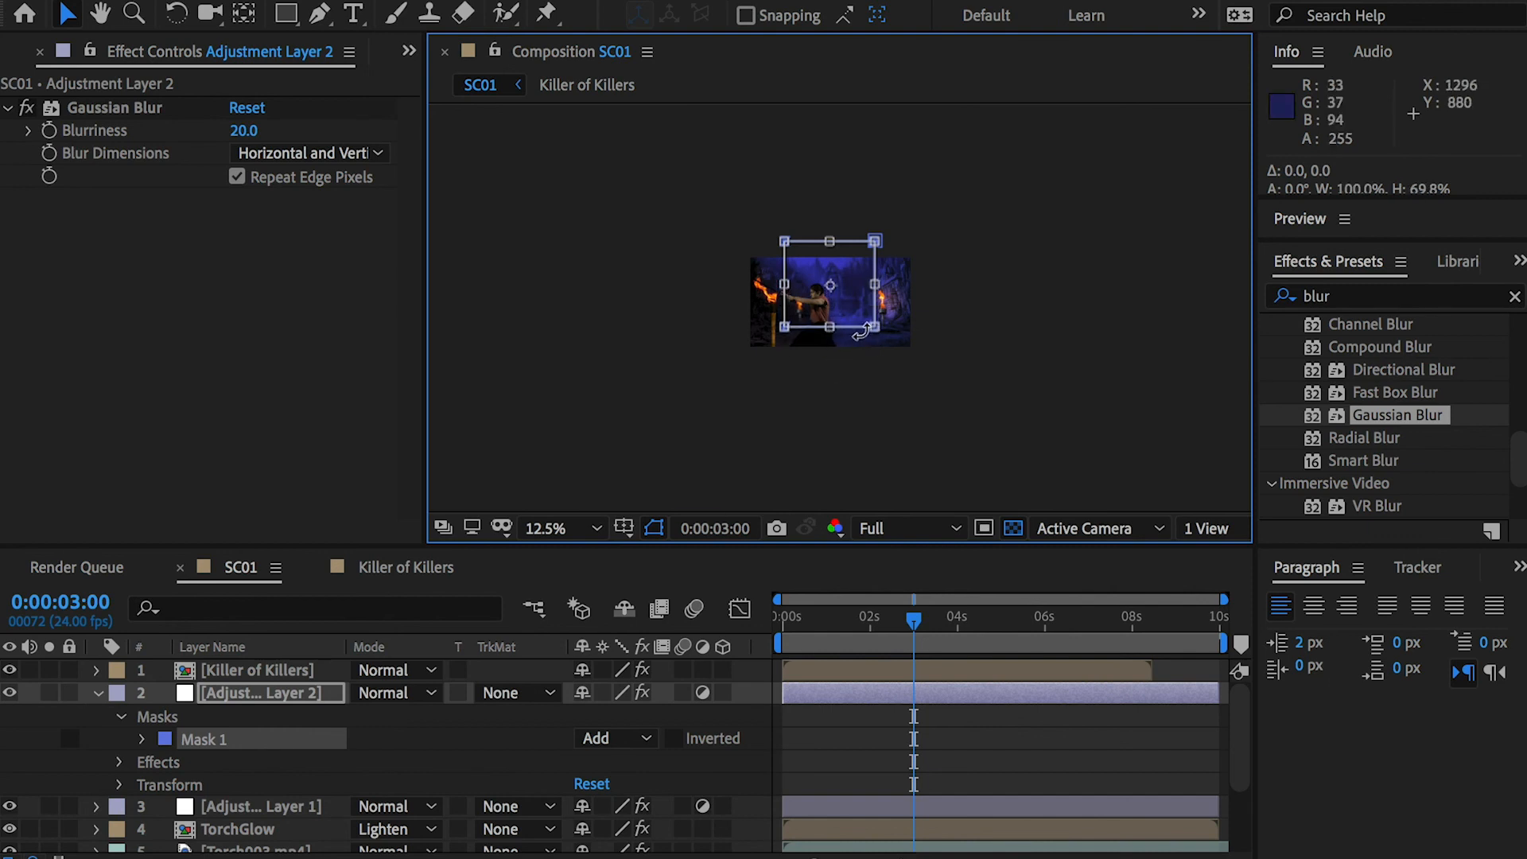
scroll(862, 333, "up", 4)
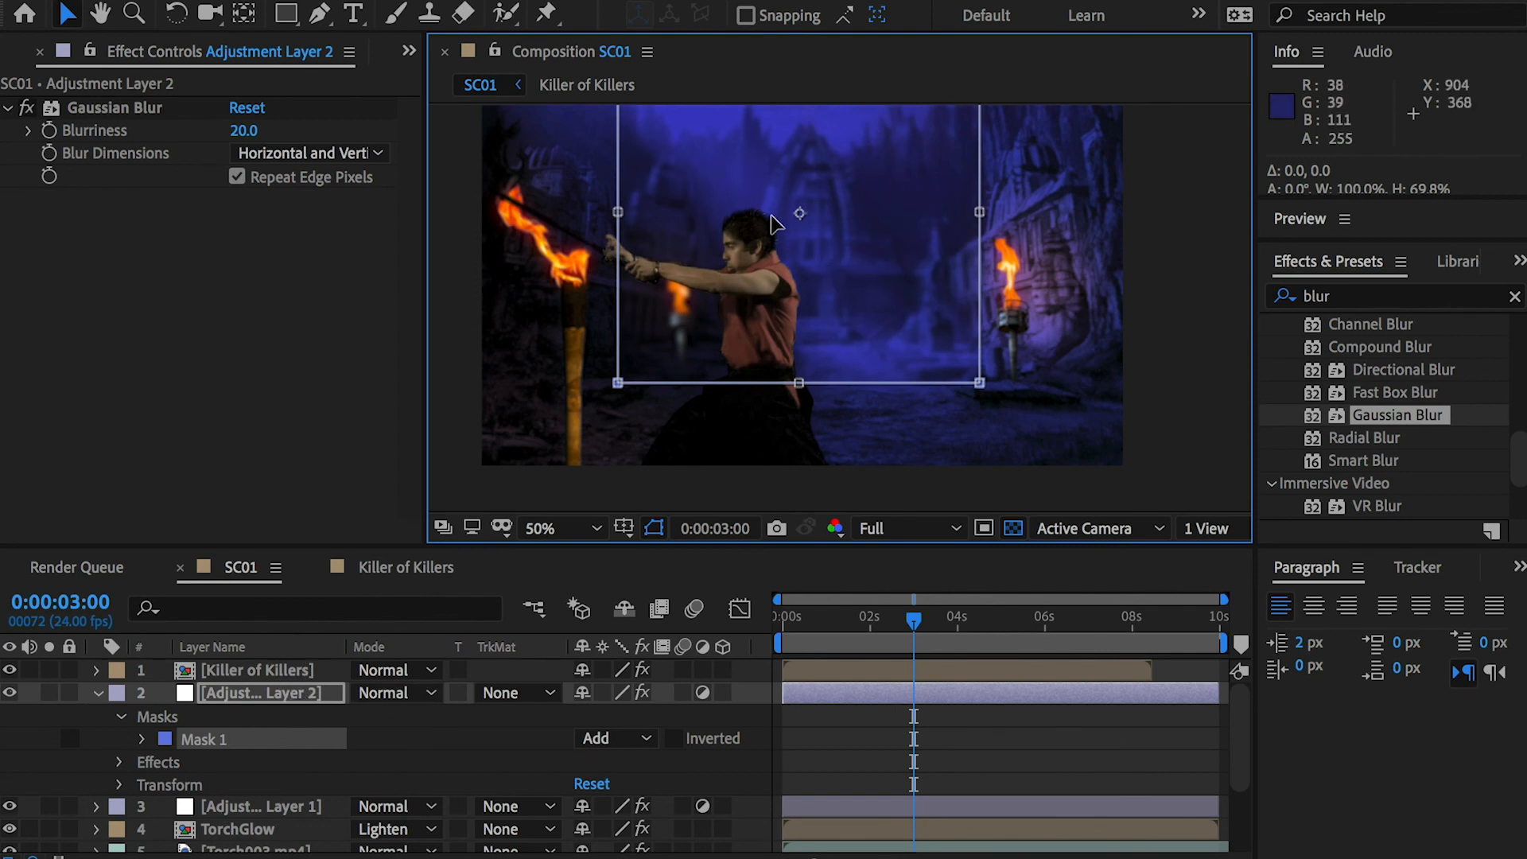
Step: Set the Mask Feather of Mask 1 on Adjustment Layer 2 to 347 pixels
left_click(272, 691)
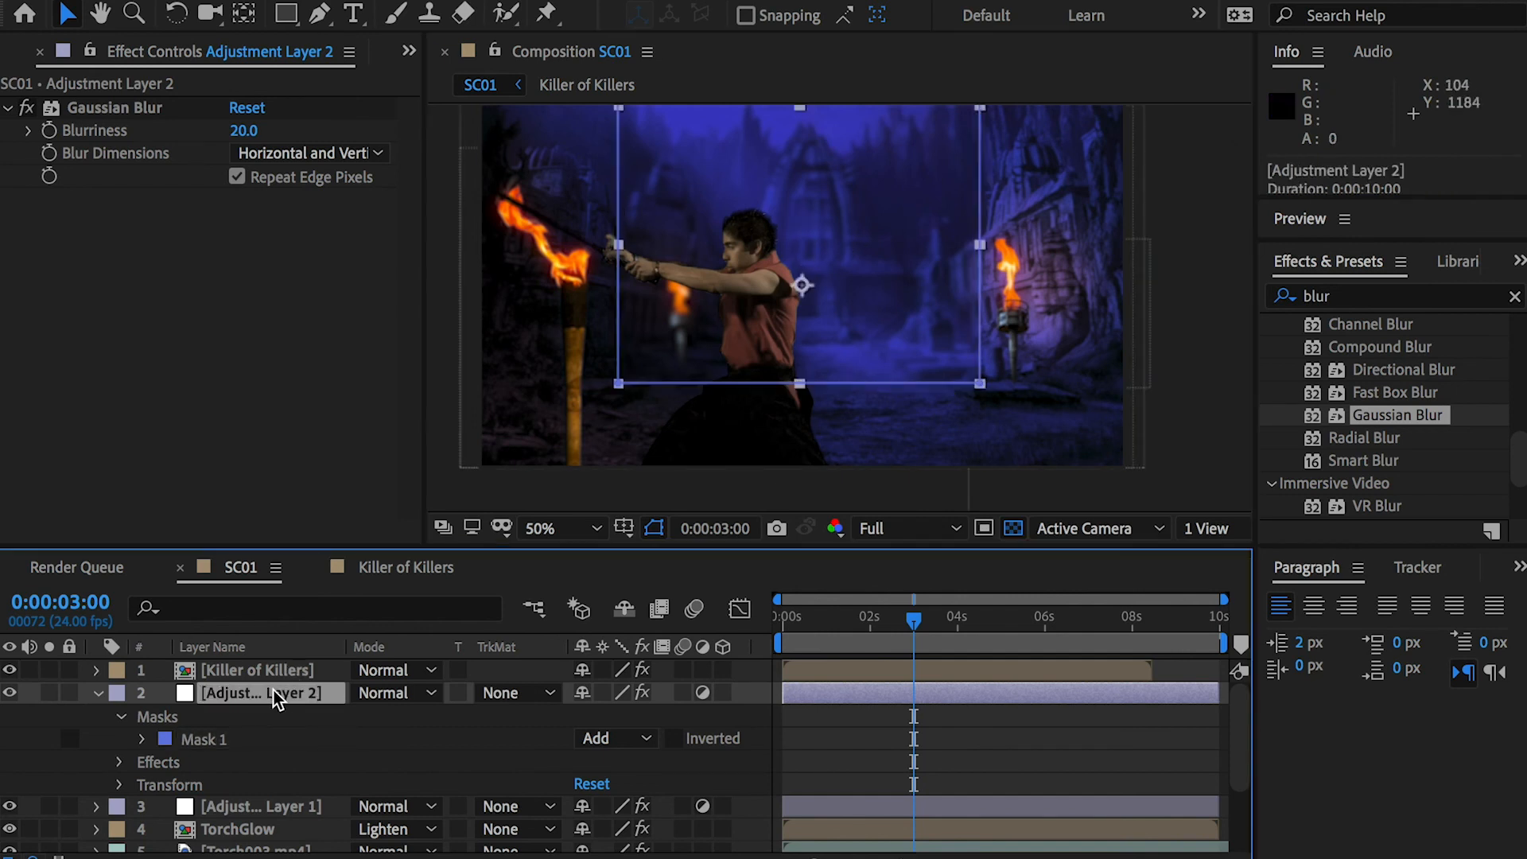
left_click(144, 739)
left_click_drag(623, 784, 756, 823)
left_click(751, 827)
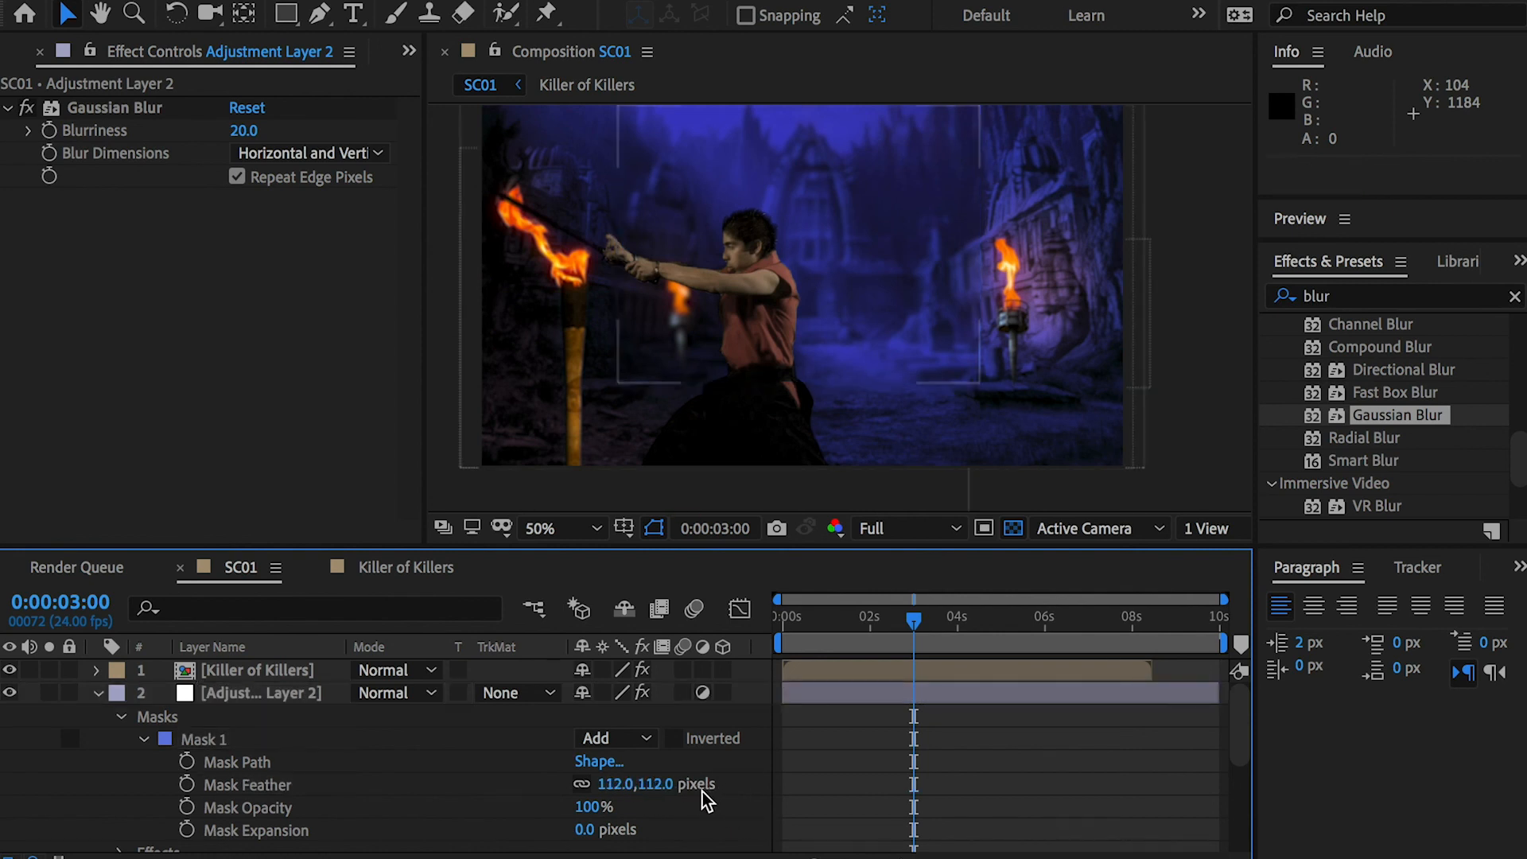
left_click_drag(642, 782, 832, 805)
left_click(832, 808)
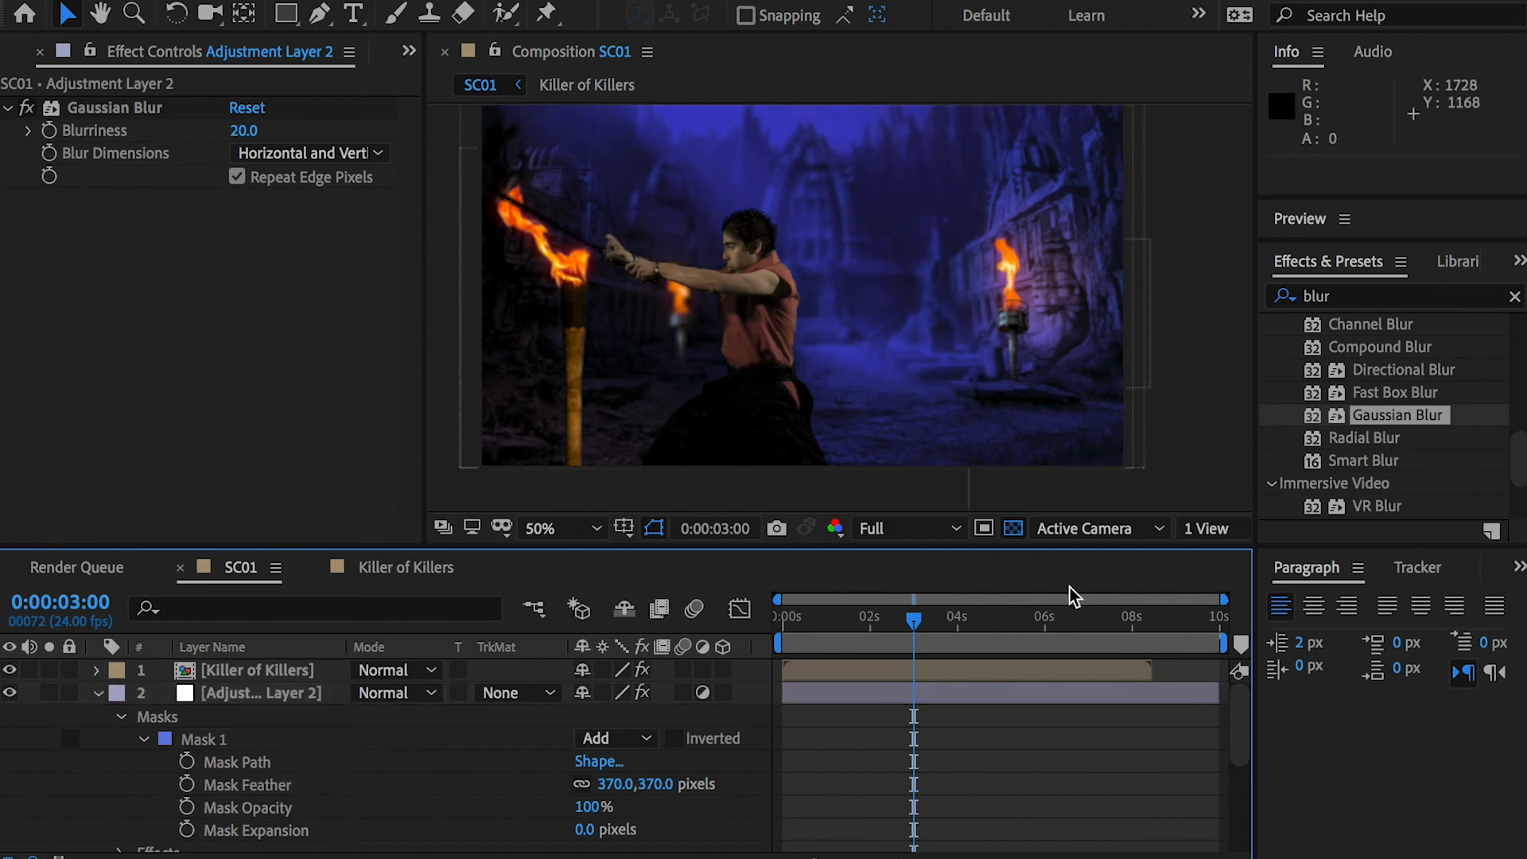
left_click_drag(689, 785, 797, 775)
left_click(809, 785)
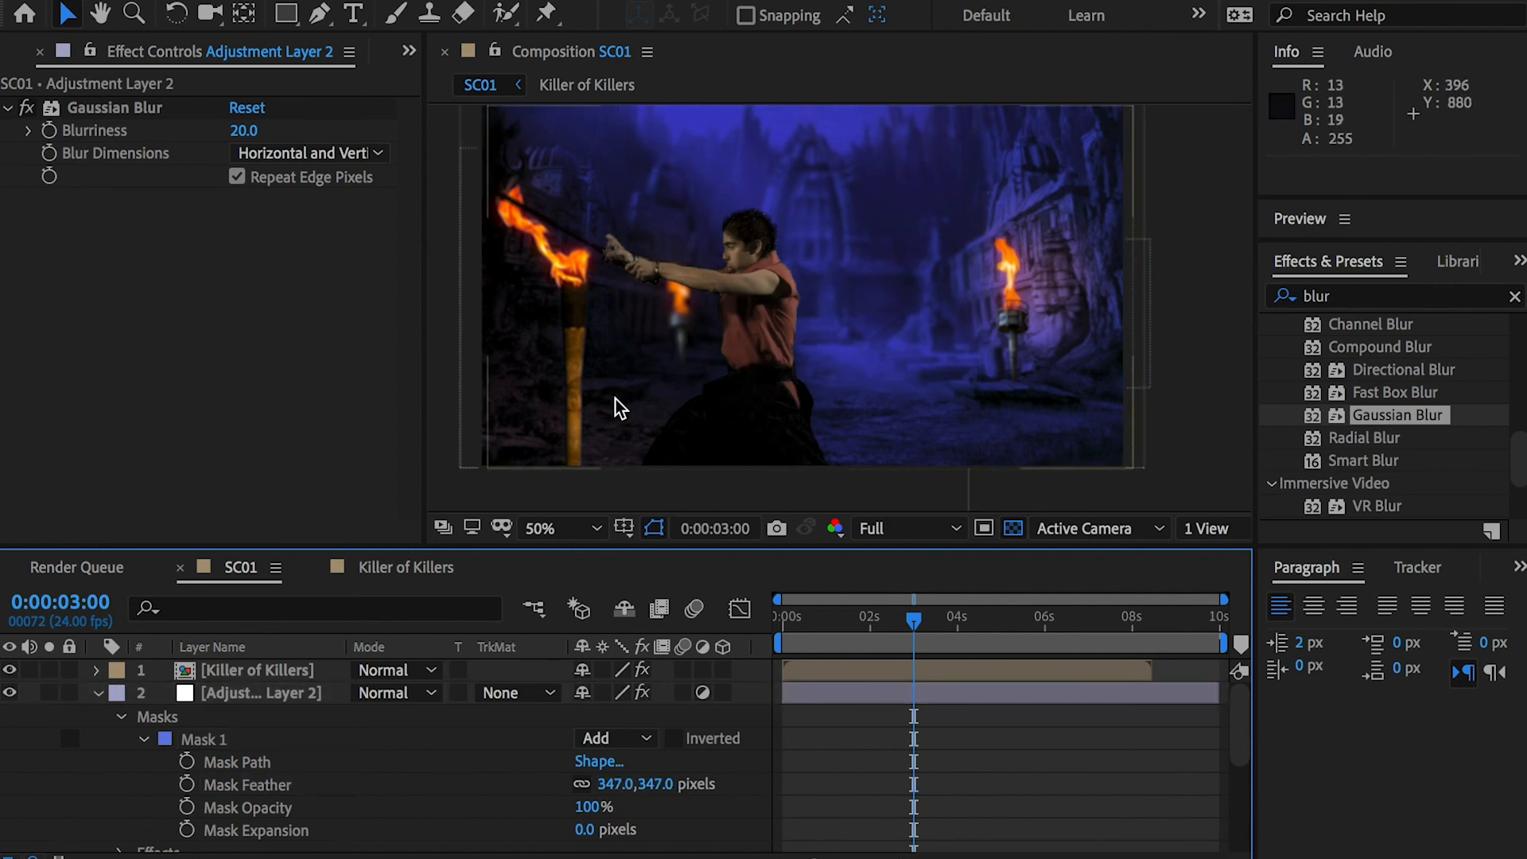
Step: Enlarge Mask 1 slightly by moving its lower edge down and both side edges outward, close to the right-hand torch
left_click(209, 740)
left_click(843, 385)
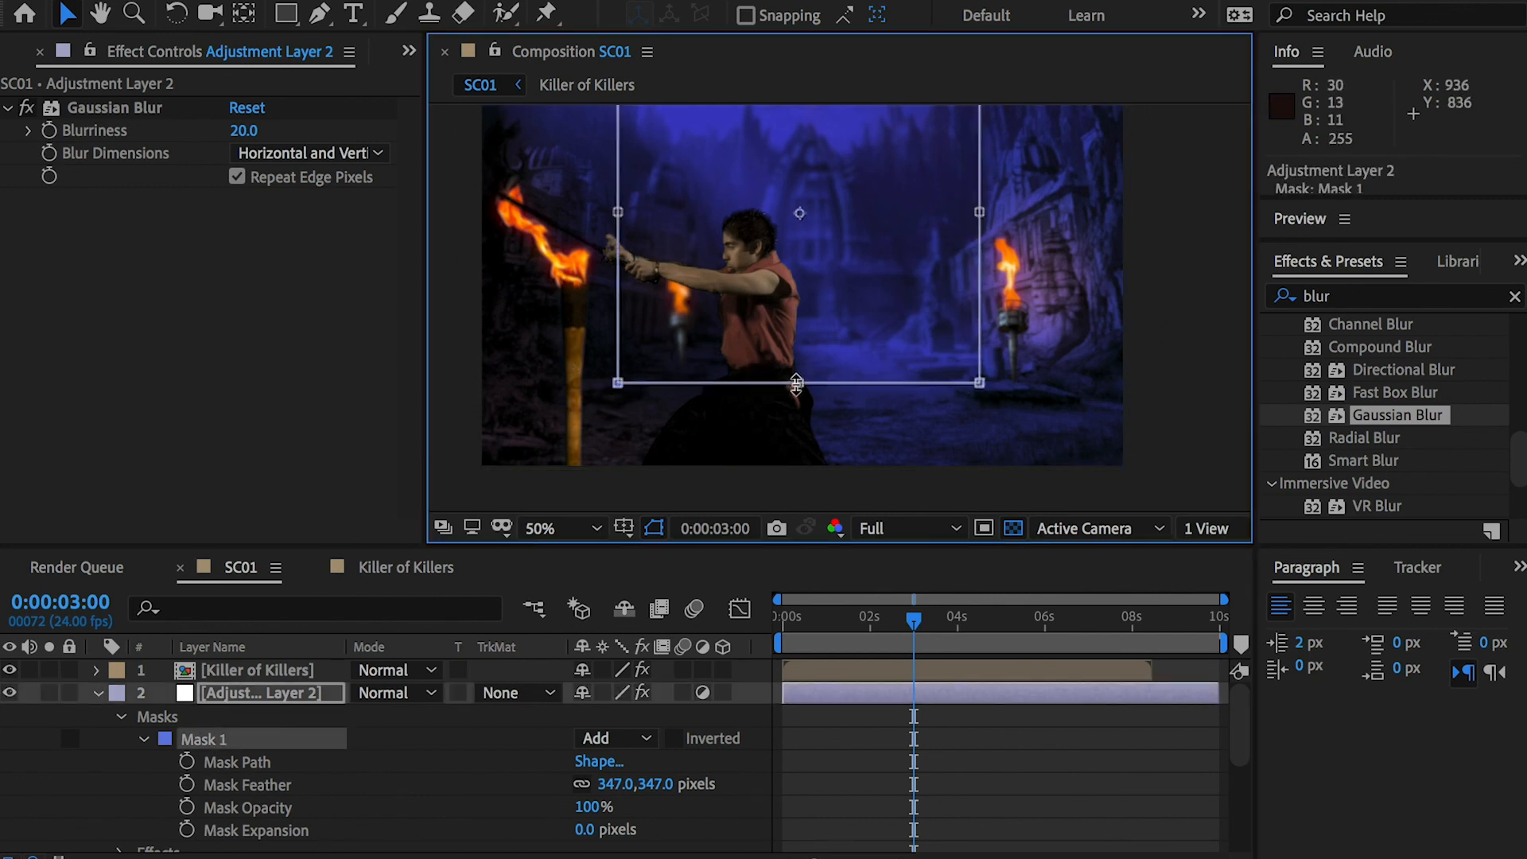
left_click_drag(799, 384, 790, 397)
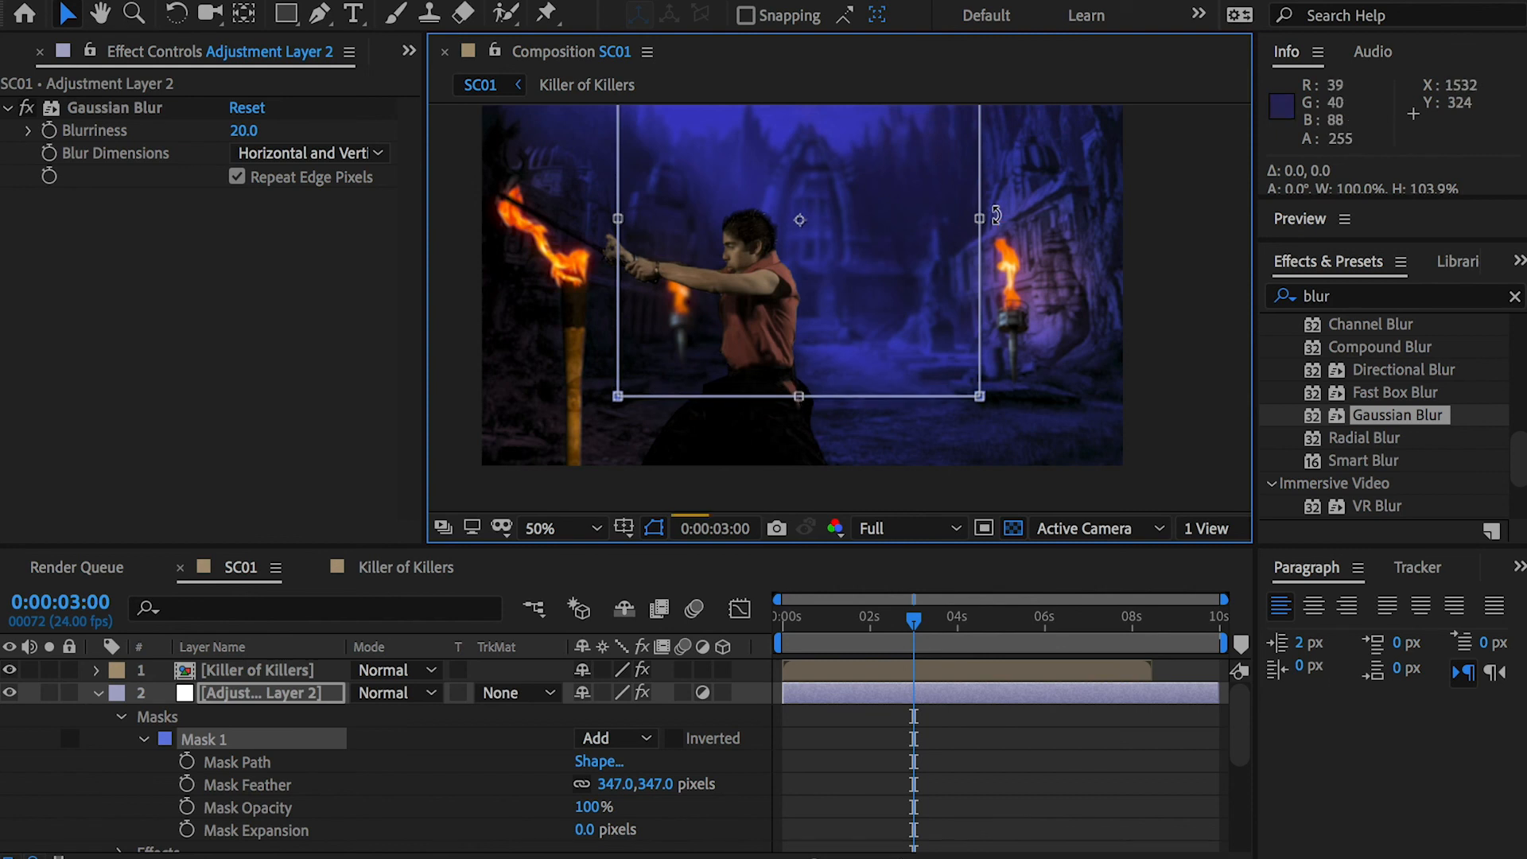
left_click_drag(979, 220, 997, 221)
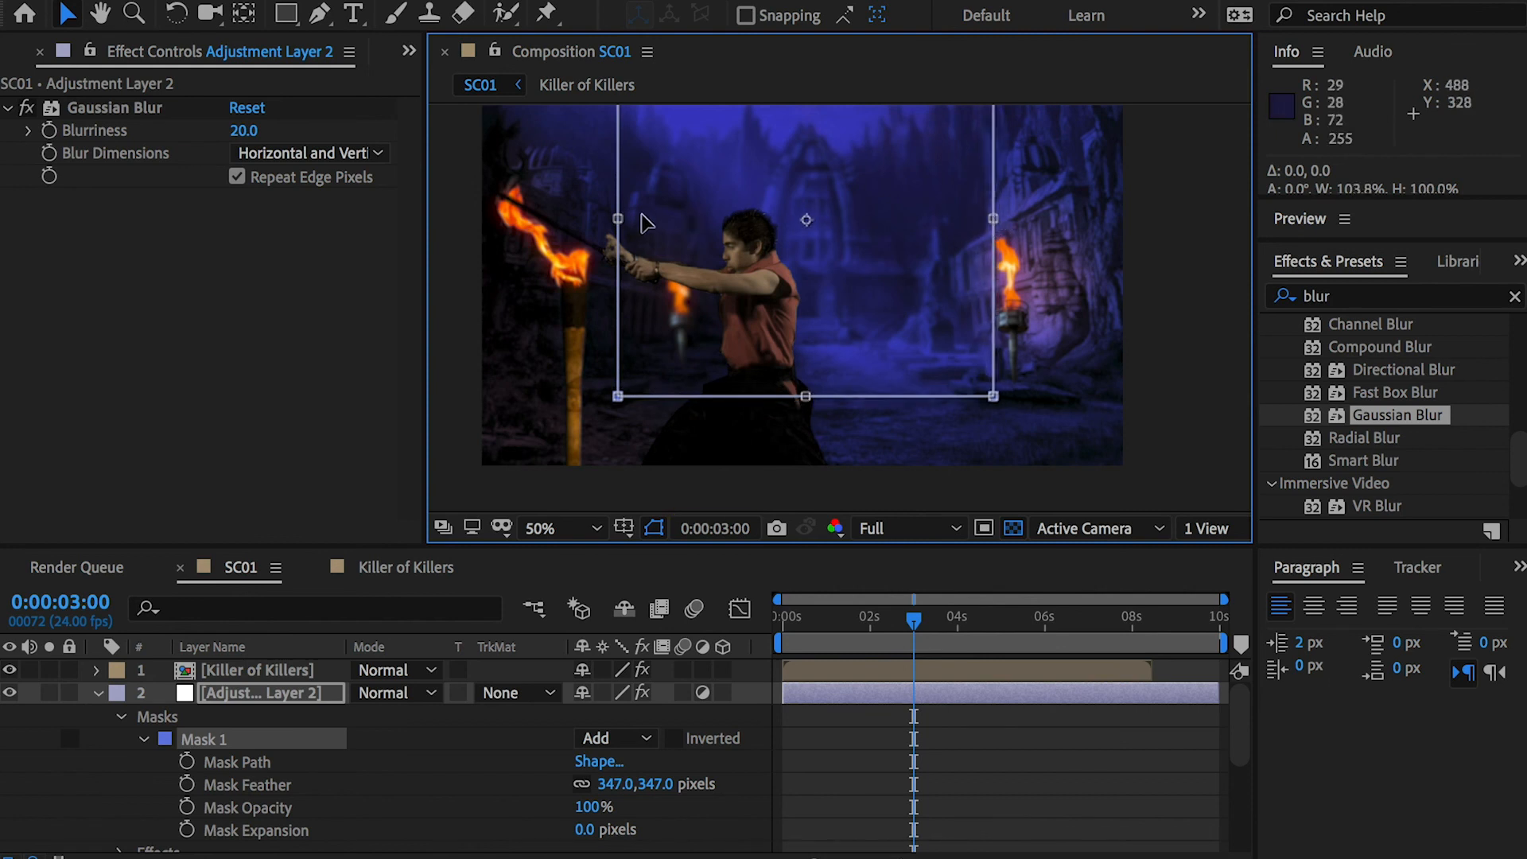
left_click_drag(615, 217, 607, 220)
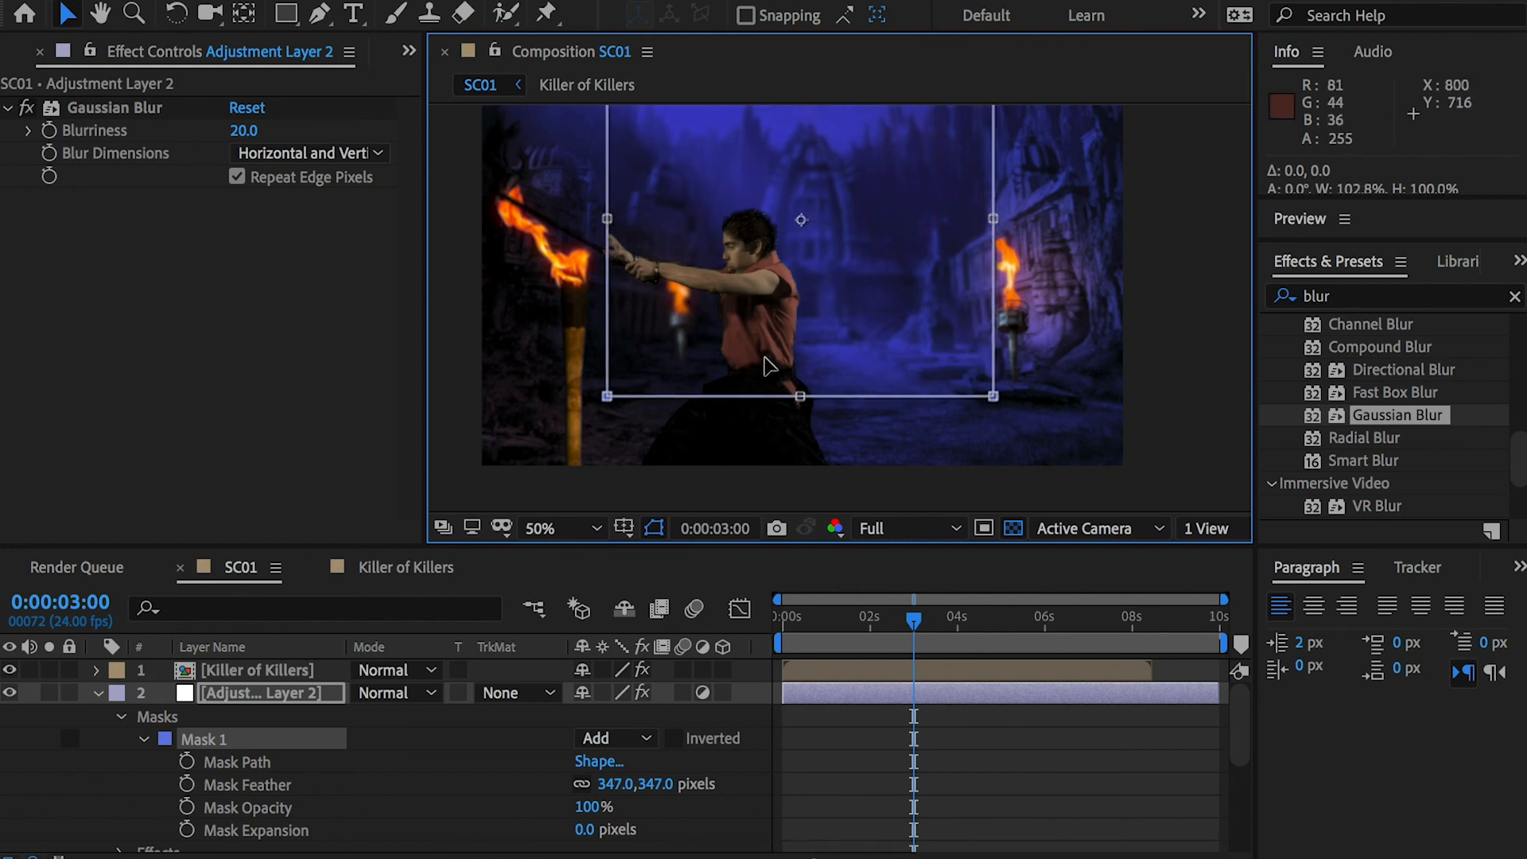
left_click_drag(801, 401, 801, 408)
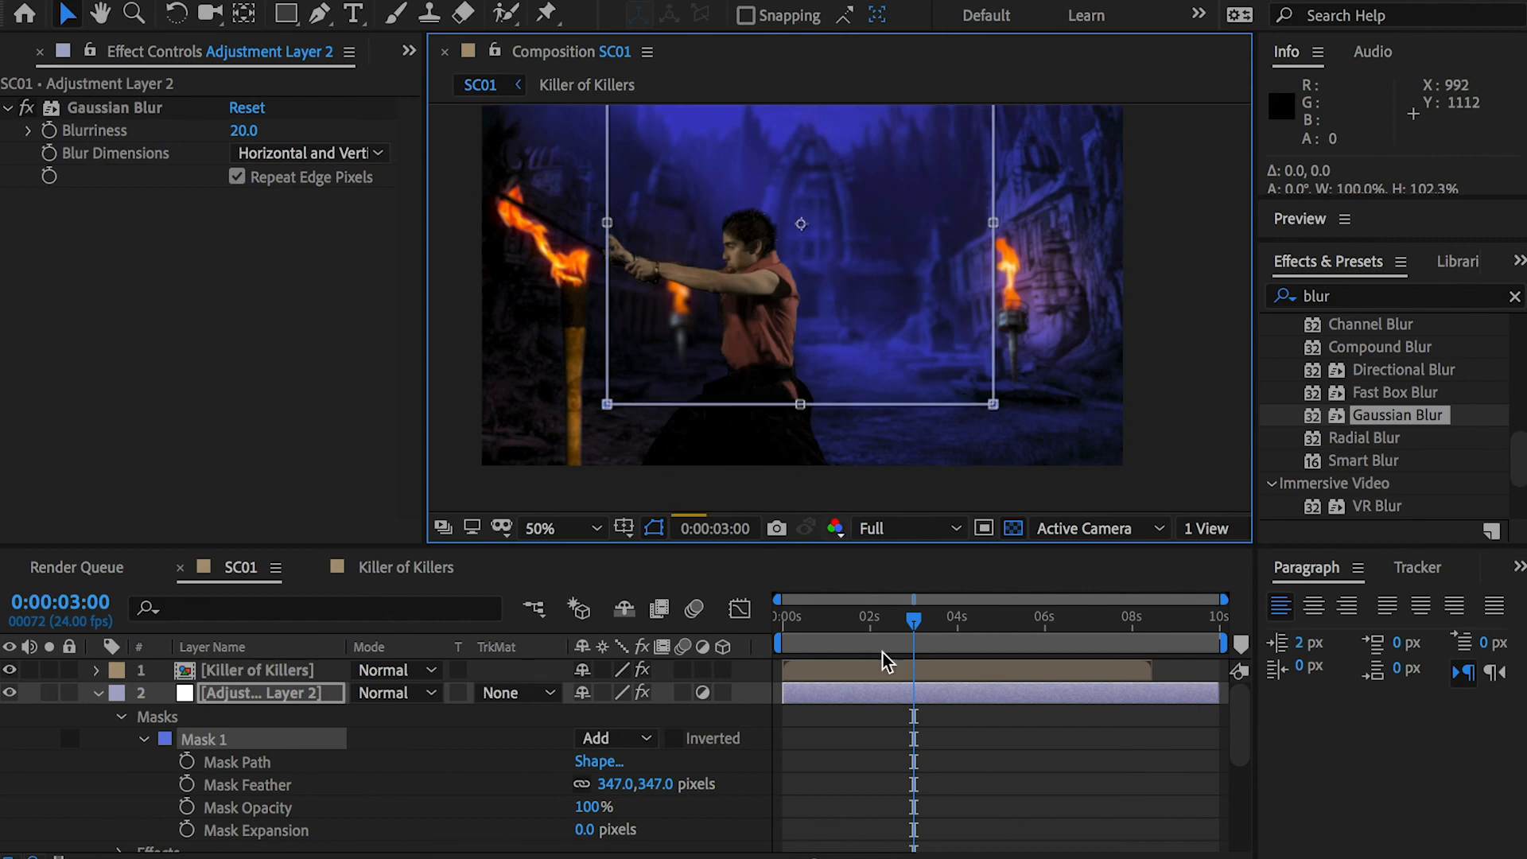
Step: Play the composite from 0:00:03:00 in a maximised viewer to review the masked background blur behind the actor
left_click(978, 775)
key("grave")
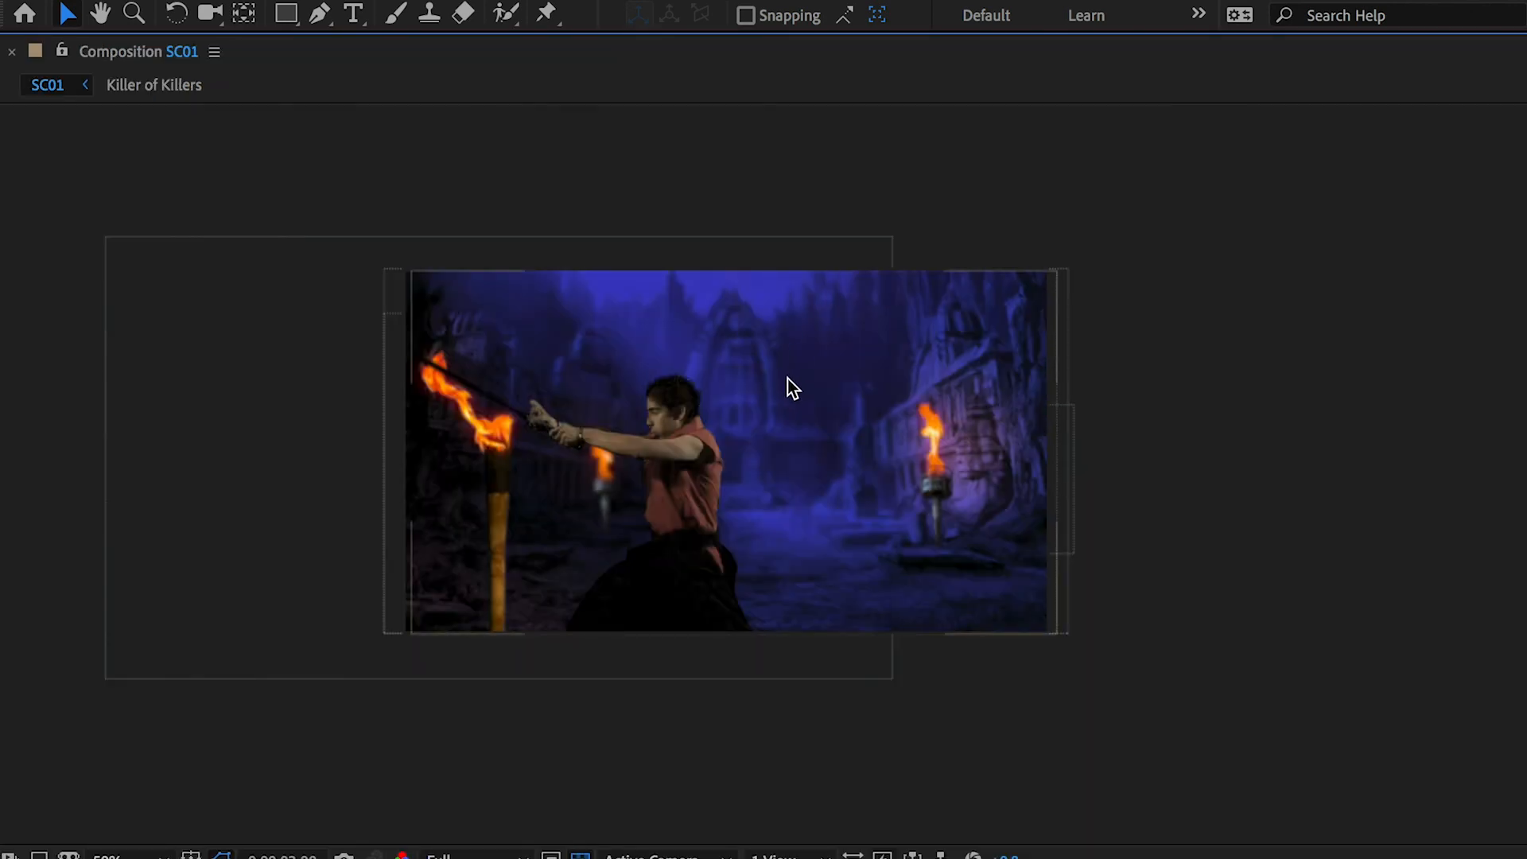
key("period")
key("space")
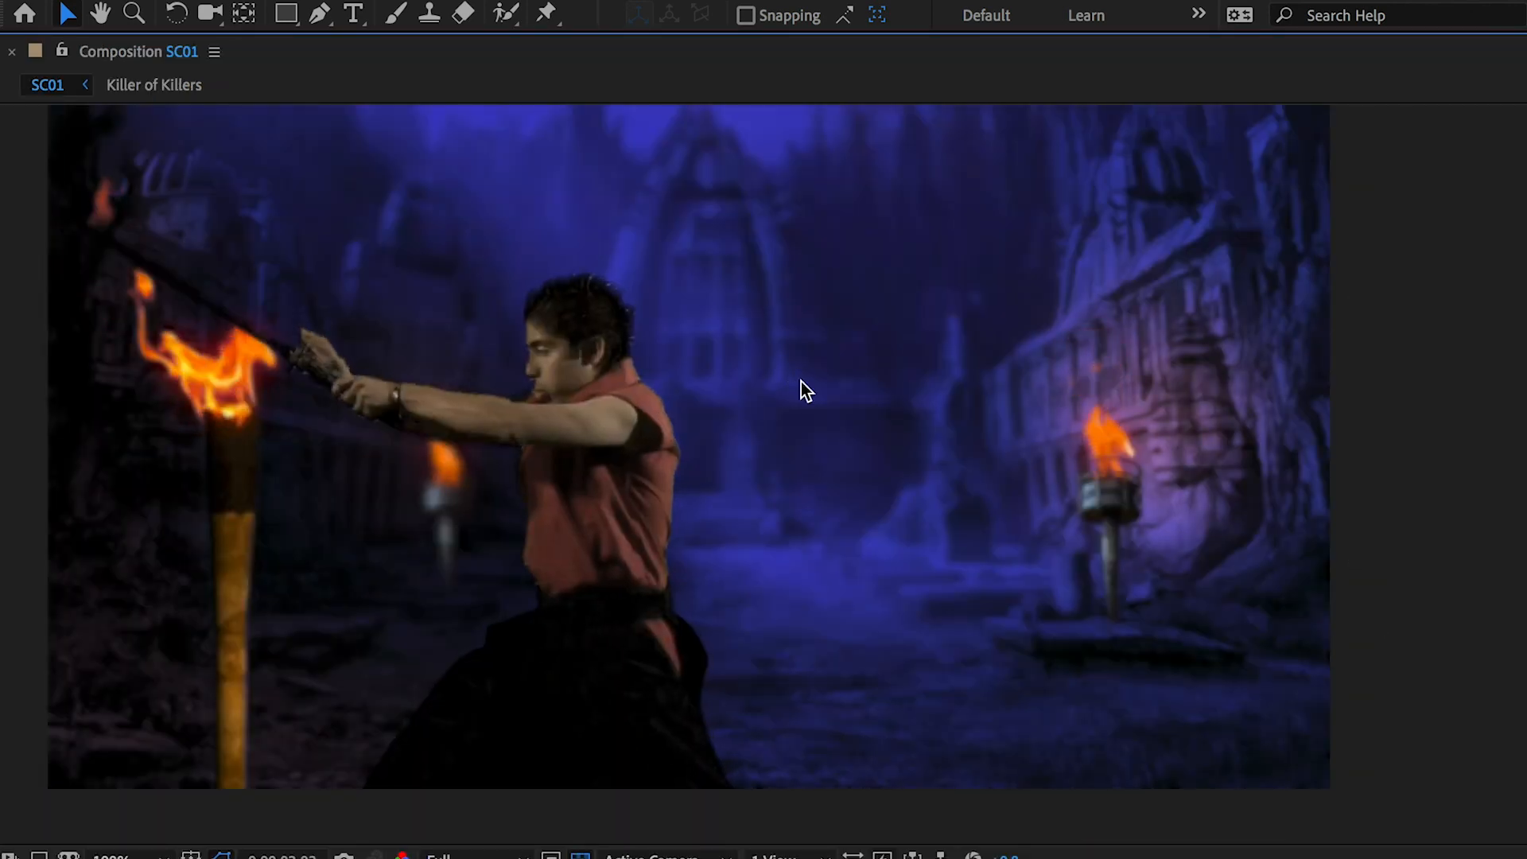
key("space")
key("space")
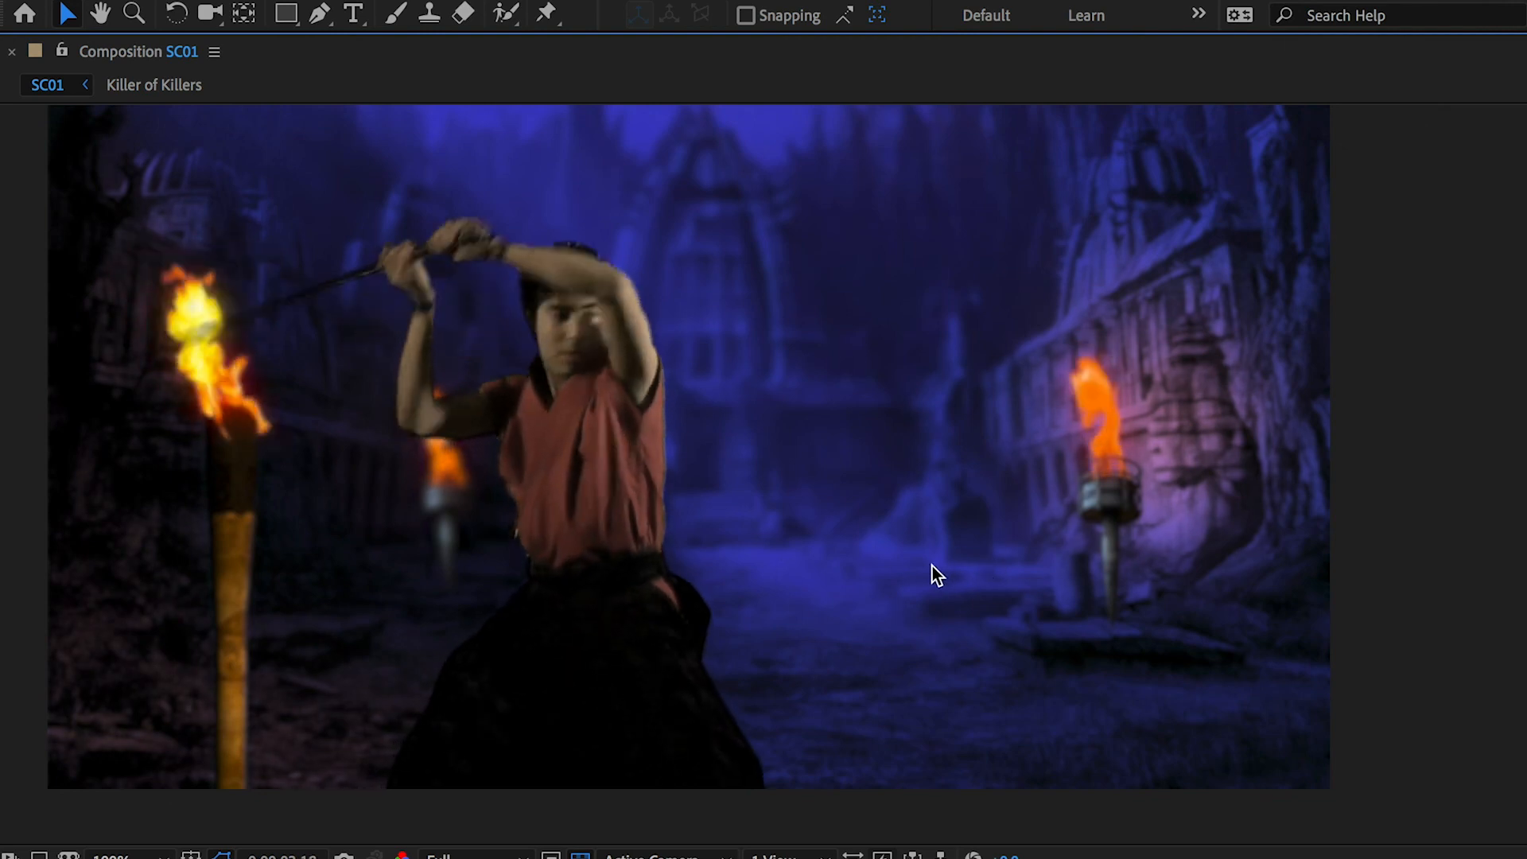
Step: Stop the preview playback and restore the viewer to the normal panel layout at 50% magnification
key("space")
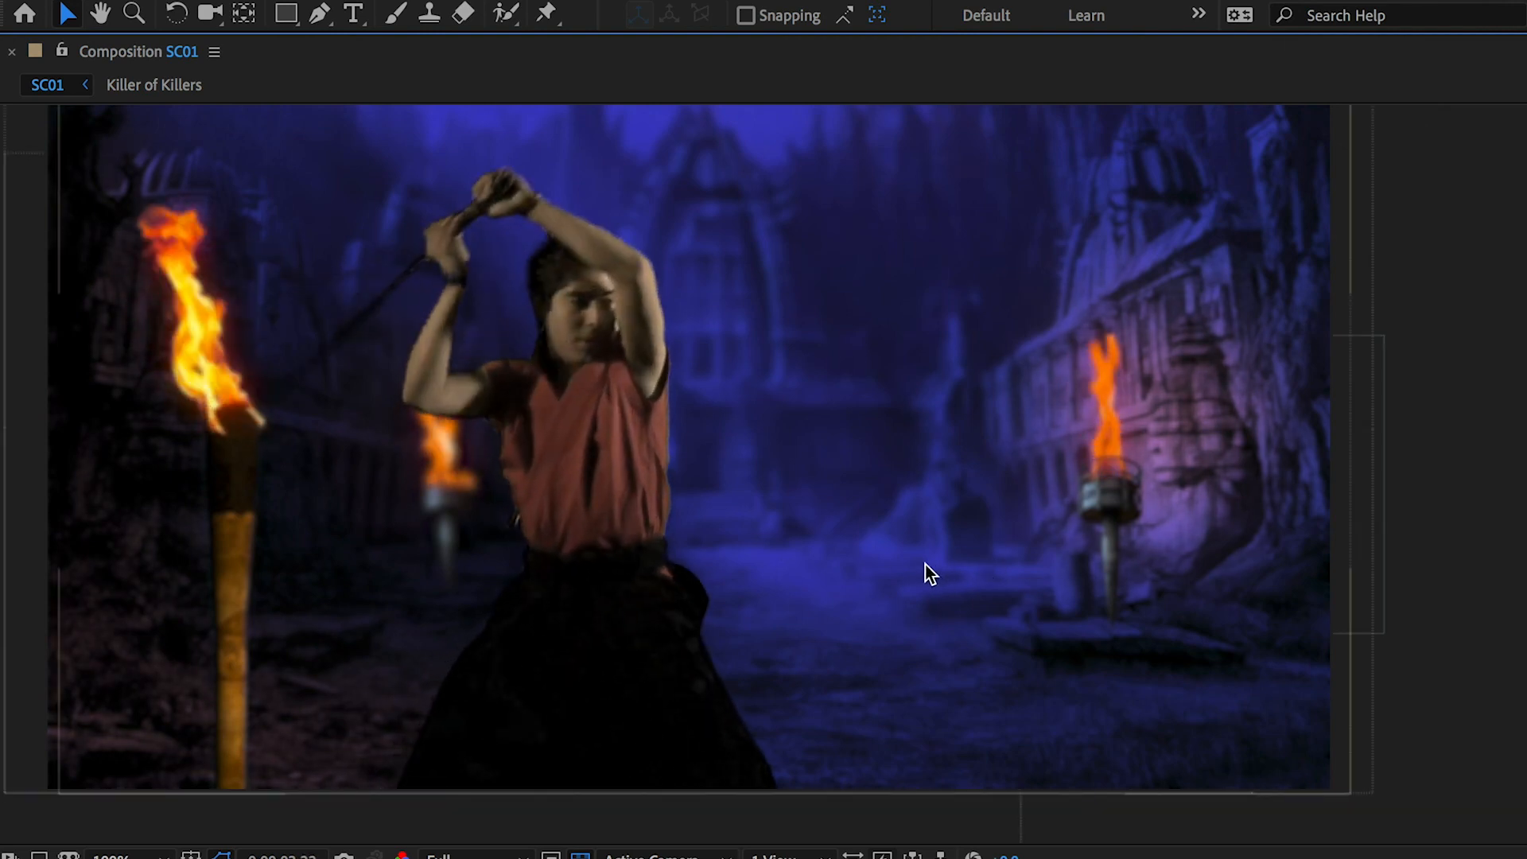
key("grave")
scroll(995, 331, "down", 2)
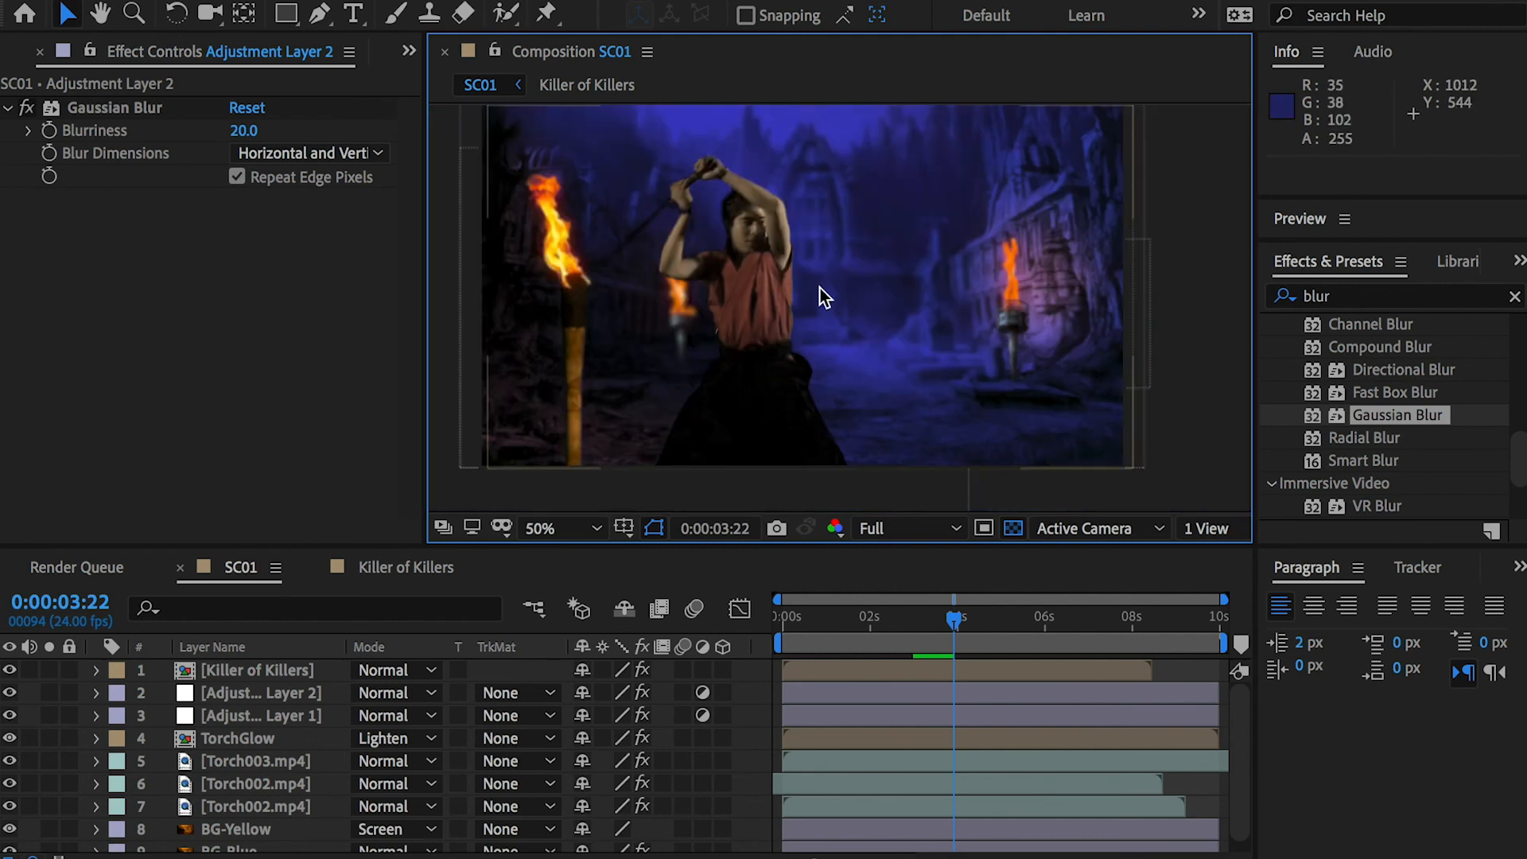
Step: Send the SC01 composition to the Adobe Media Encoder queue for export
left_click(241, 570)
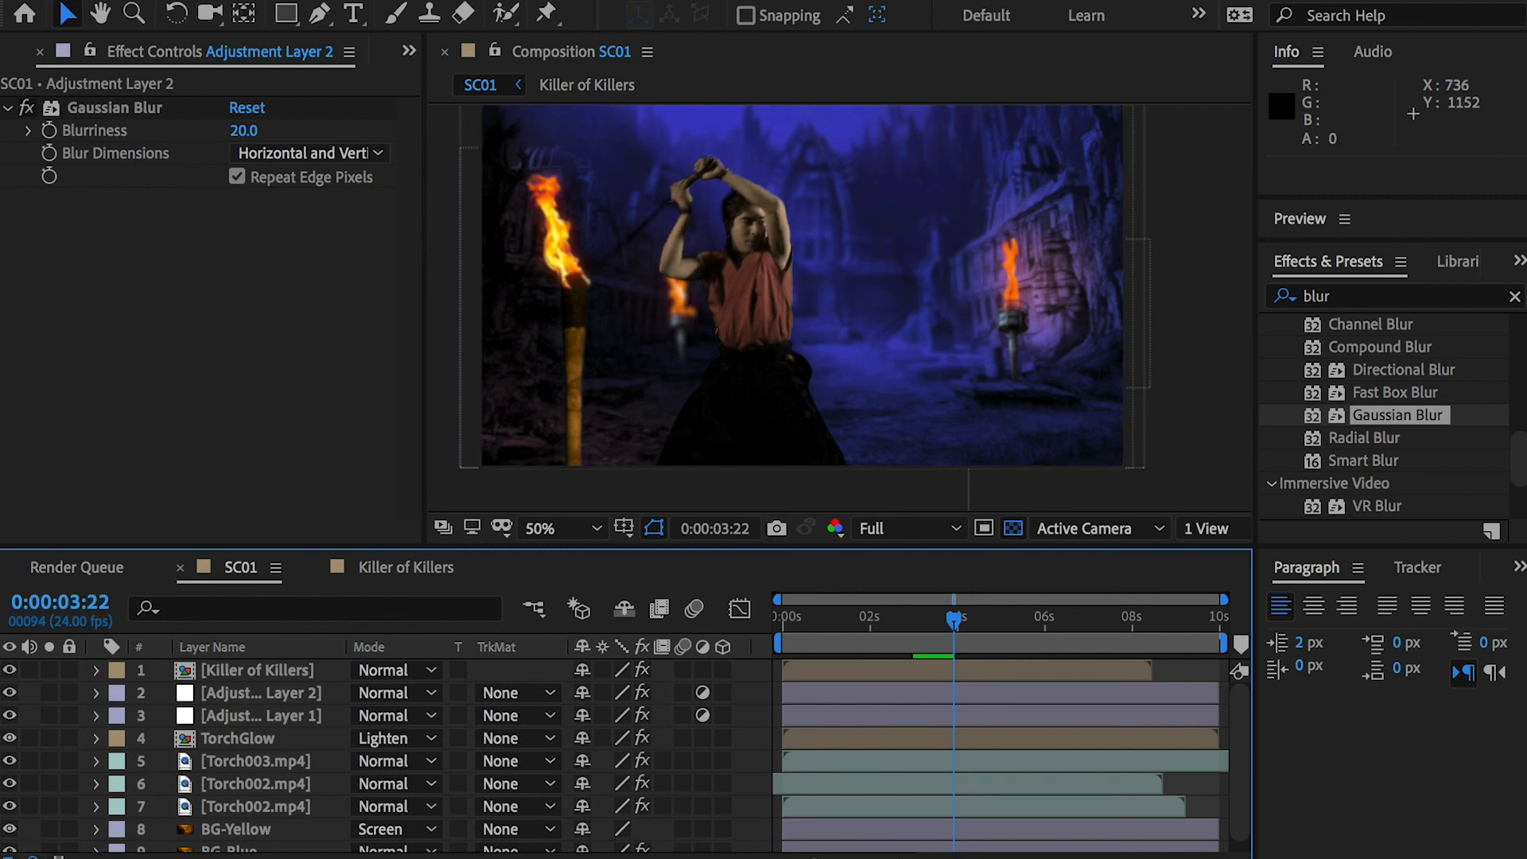
left_click(223, 0)
mouse_move(350, 354)
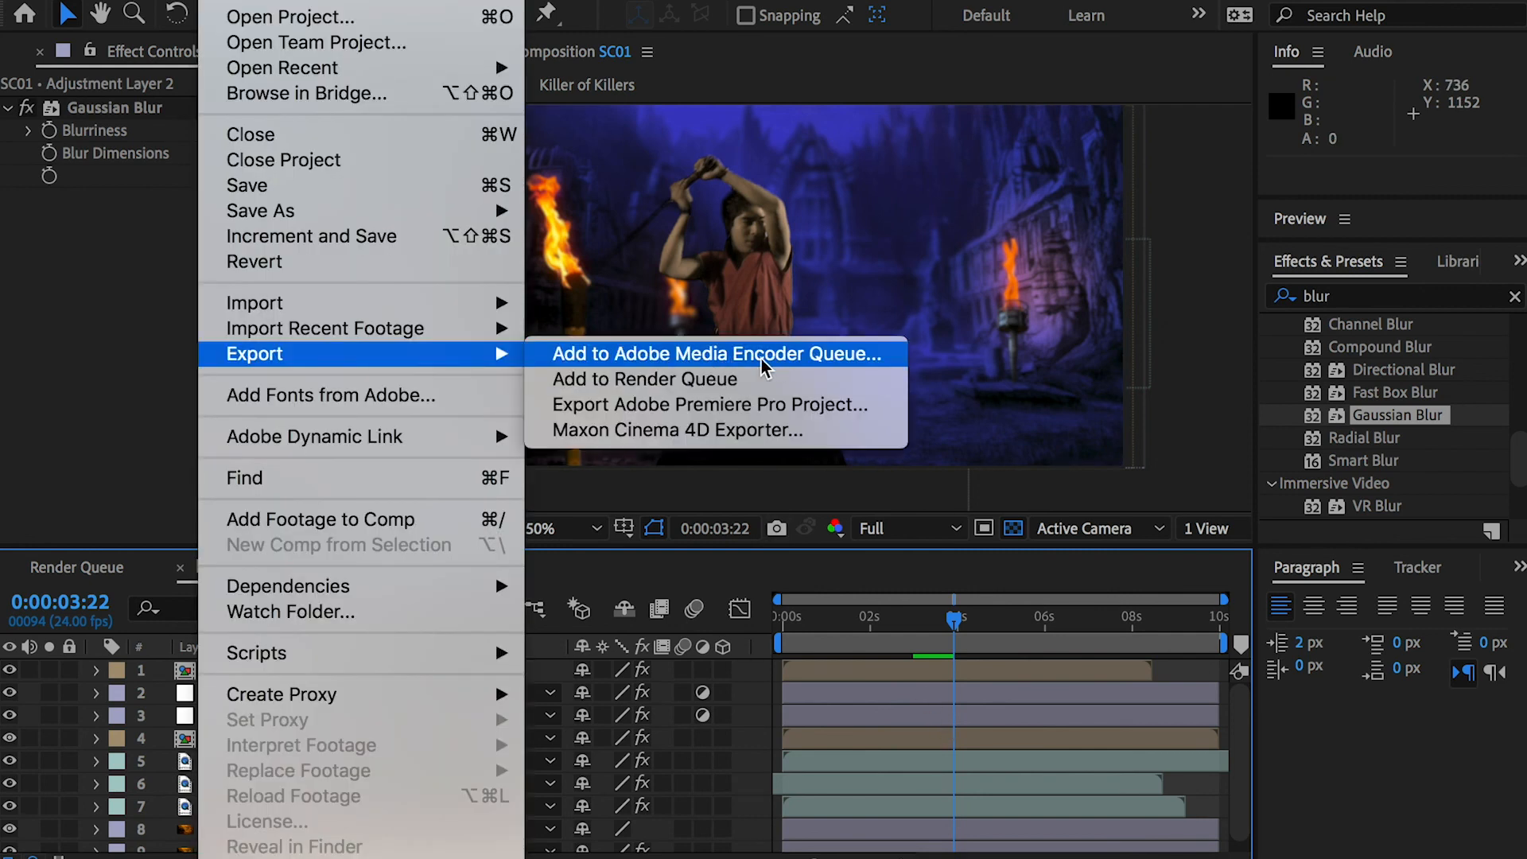
left_click(783, 366)
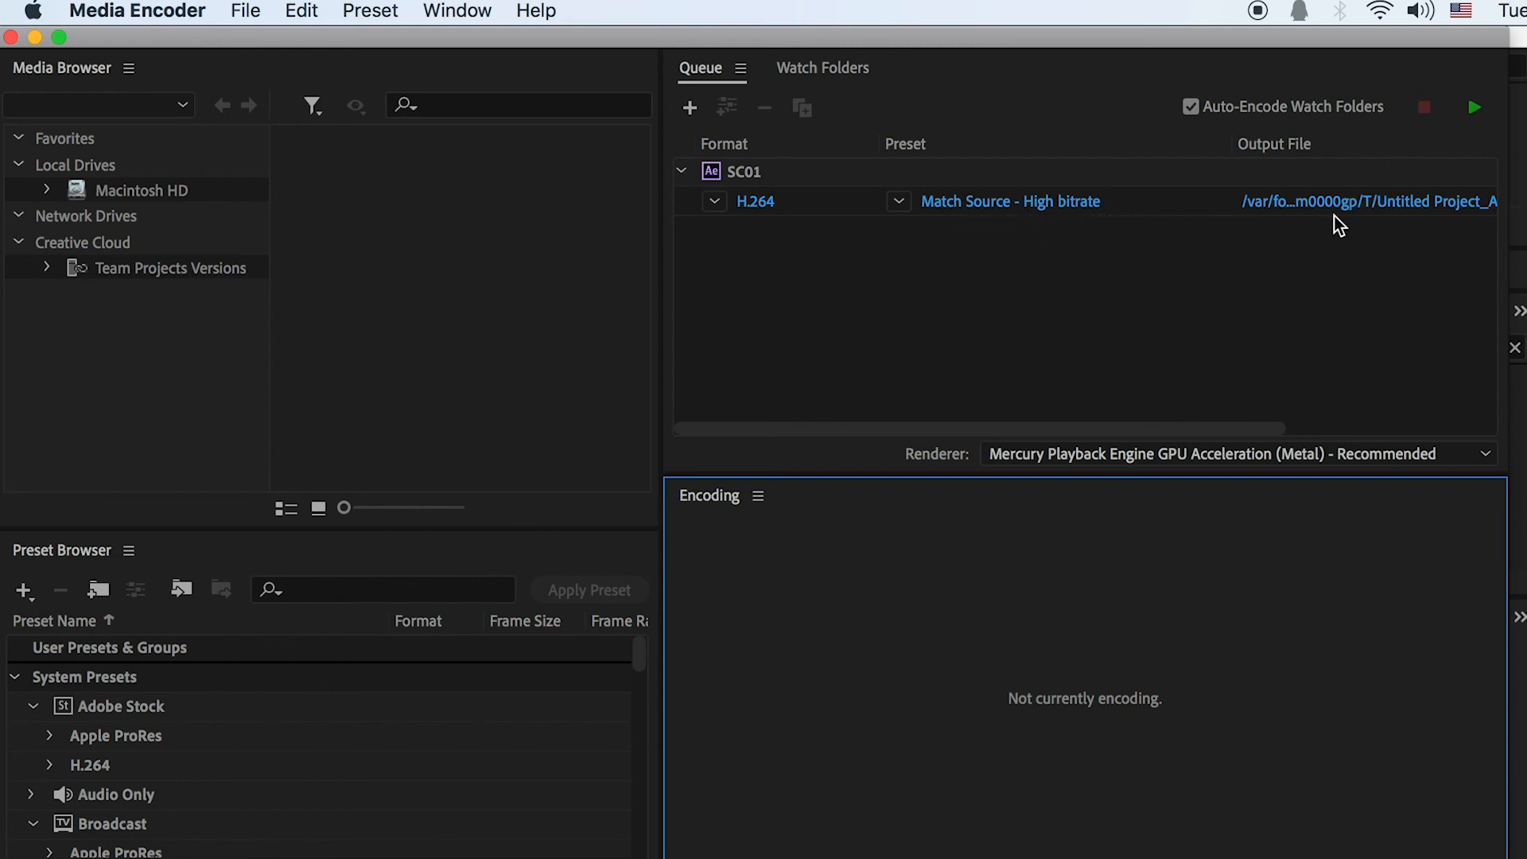
Step: Set the queued SC01 output to save as an mp4 named SC01 in the Downloads folder and start encoding
left_click(1436, 208)
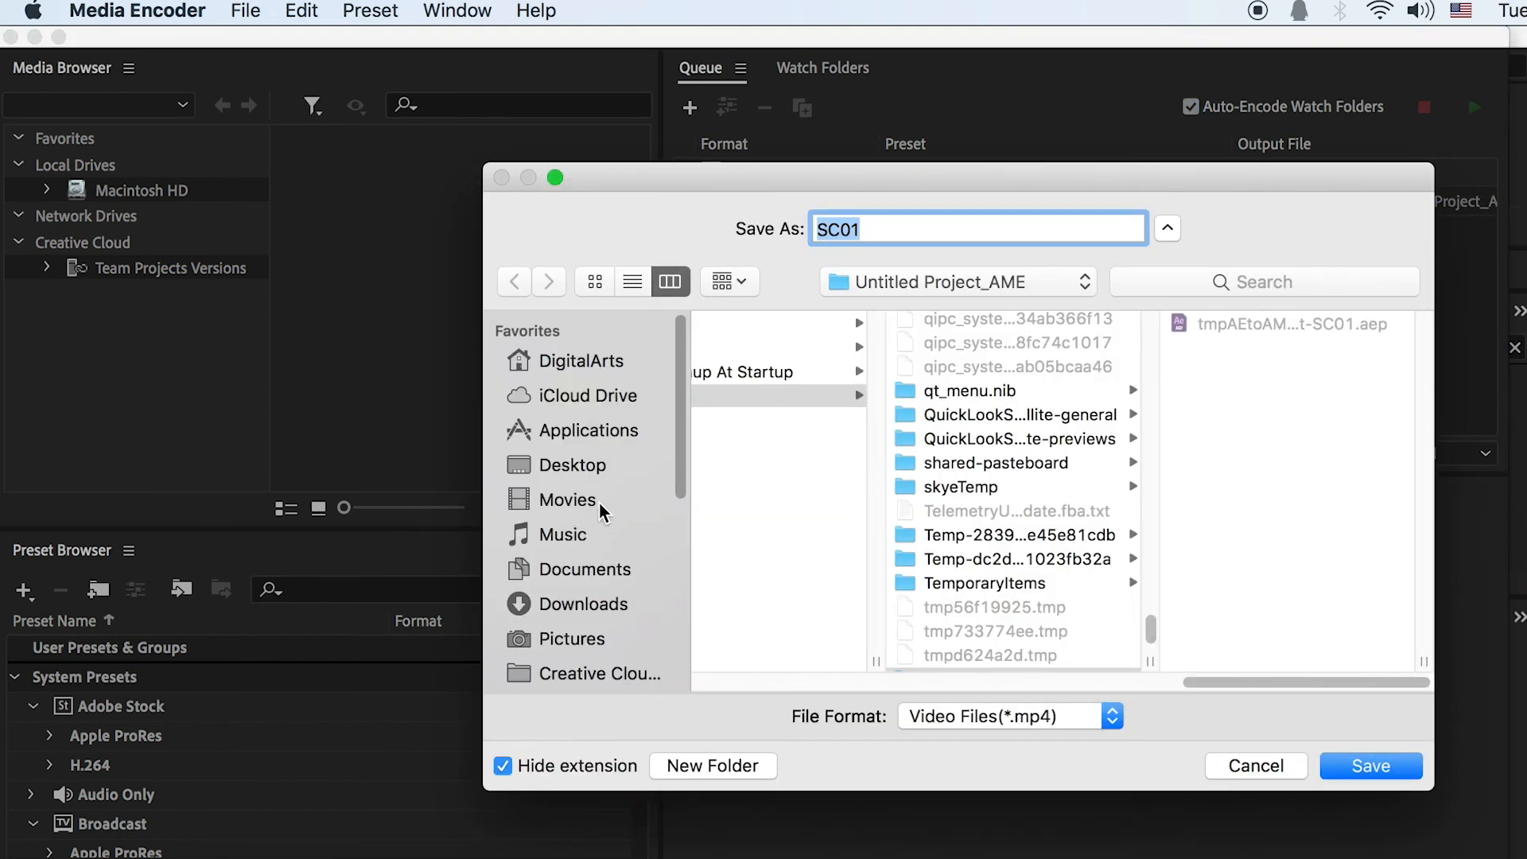
left_click(600, 614)
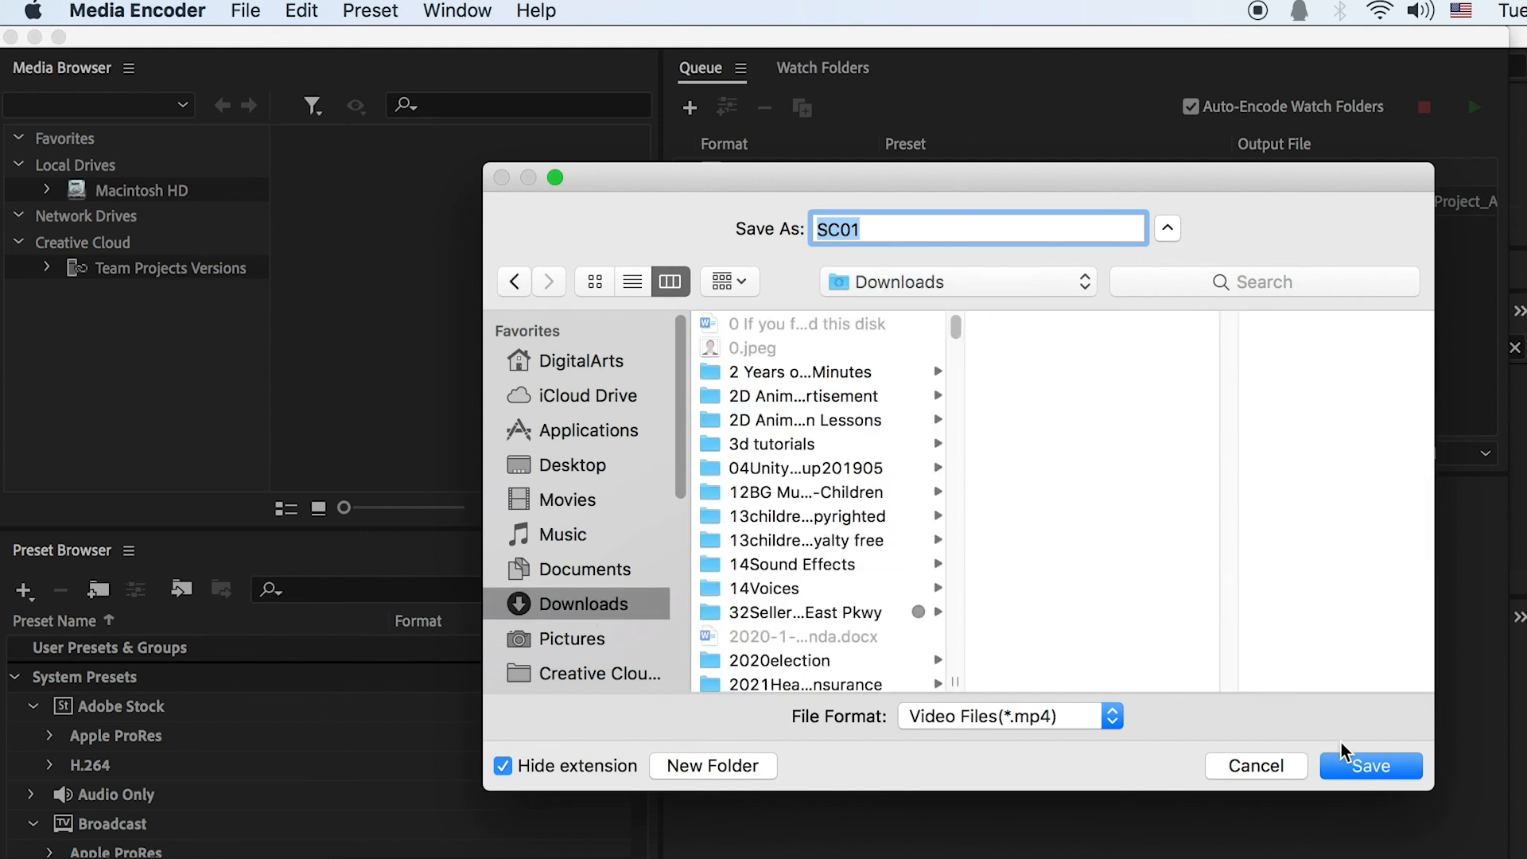
left_click(1363, 767)
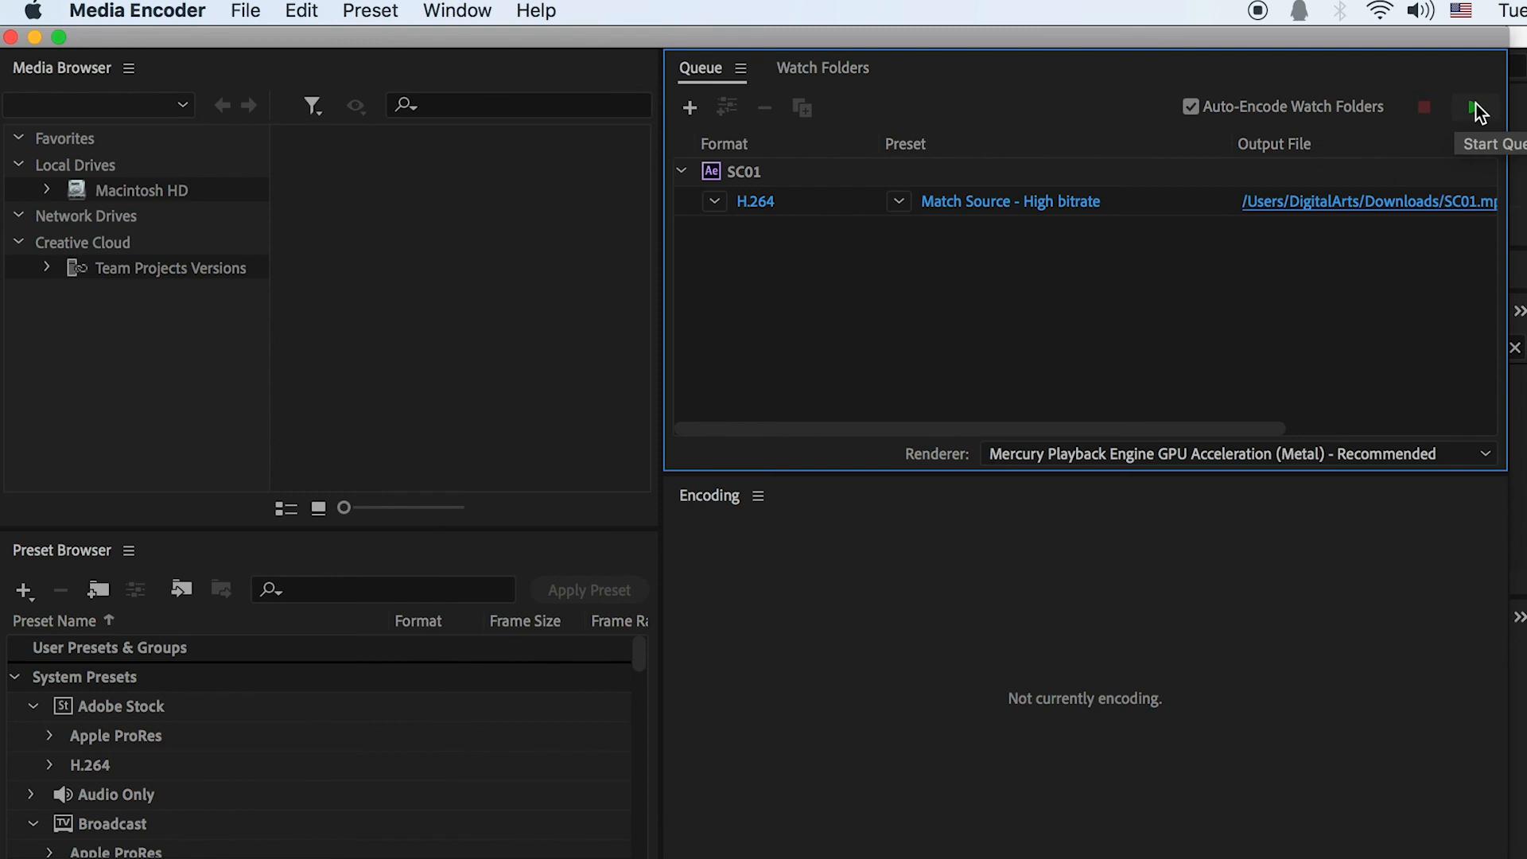
left_click(1476, 110)
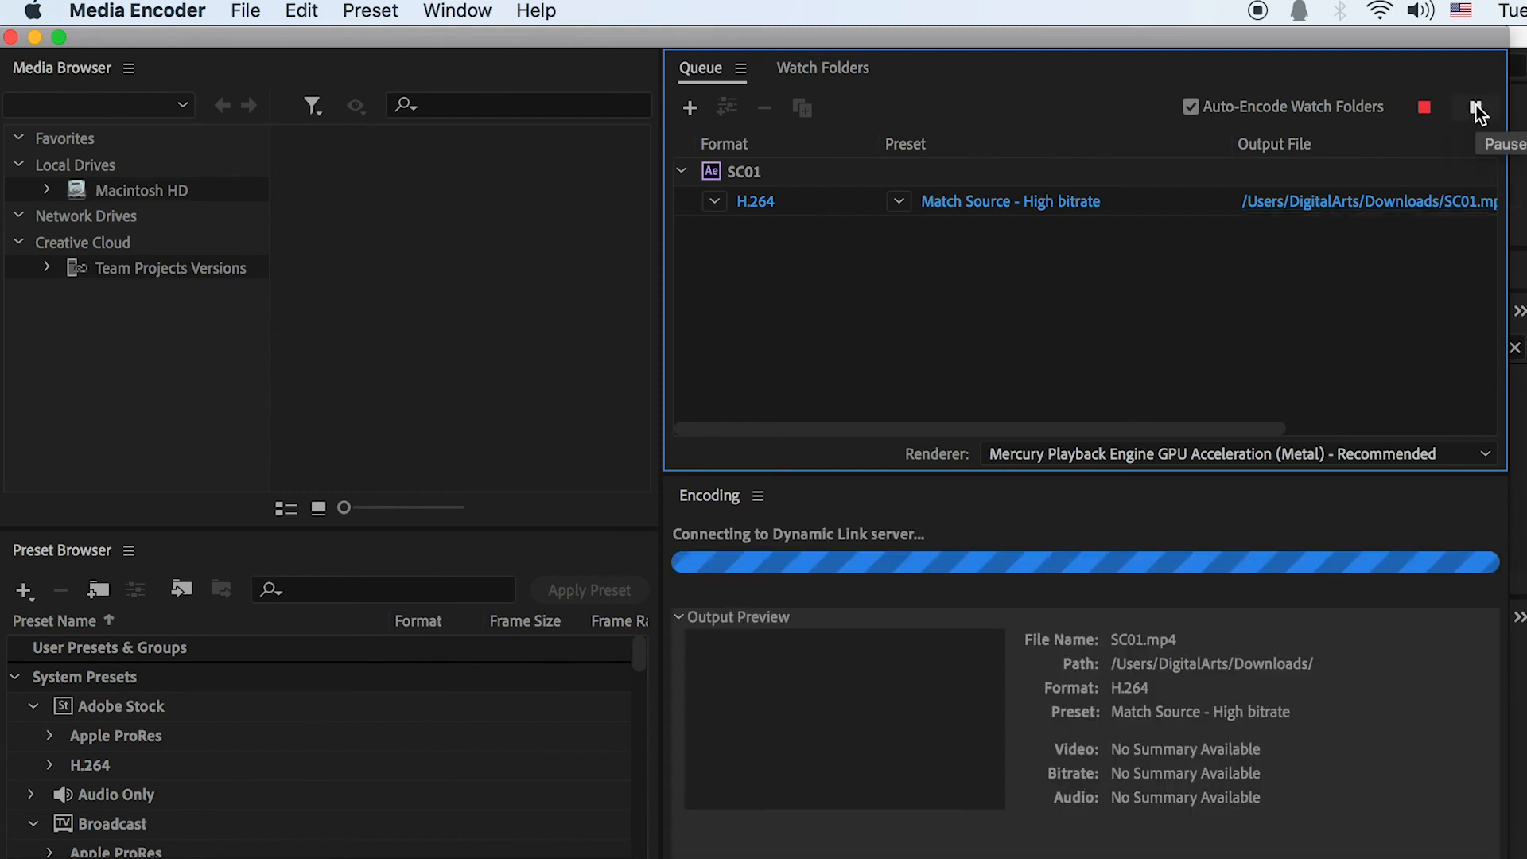